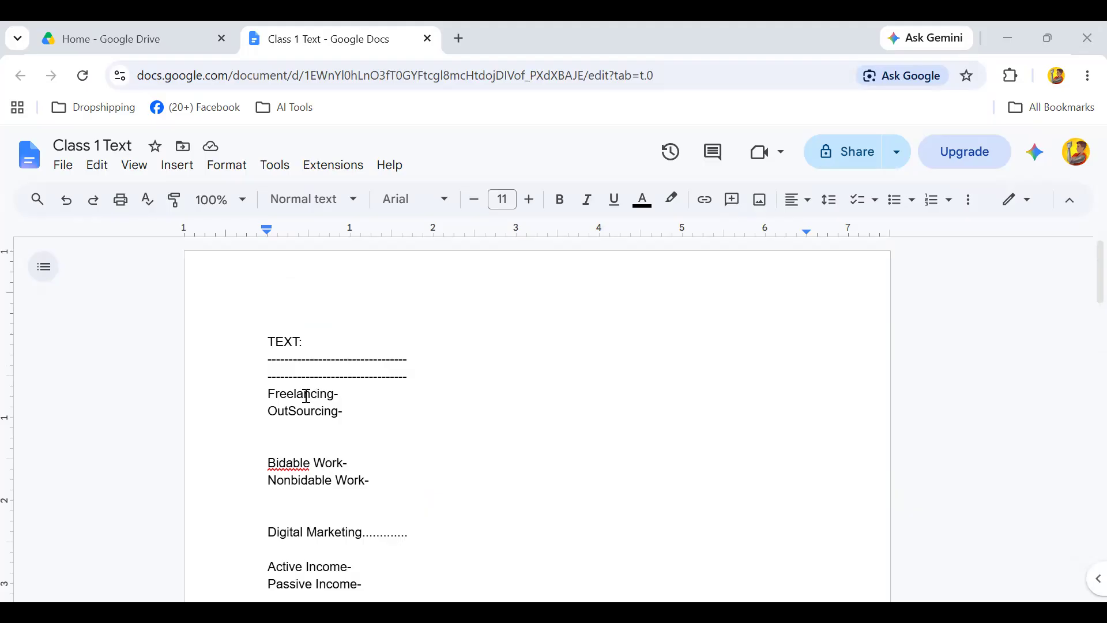
Highlight the OutSourcing line in the class notes for the explanation.
left_click_drag(278, 415, 341, 422)
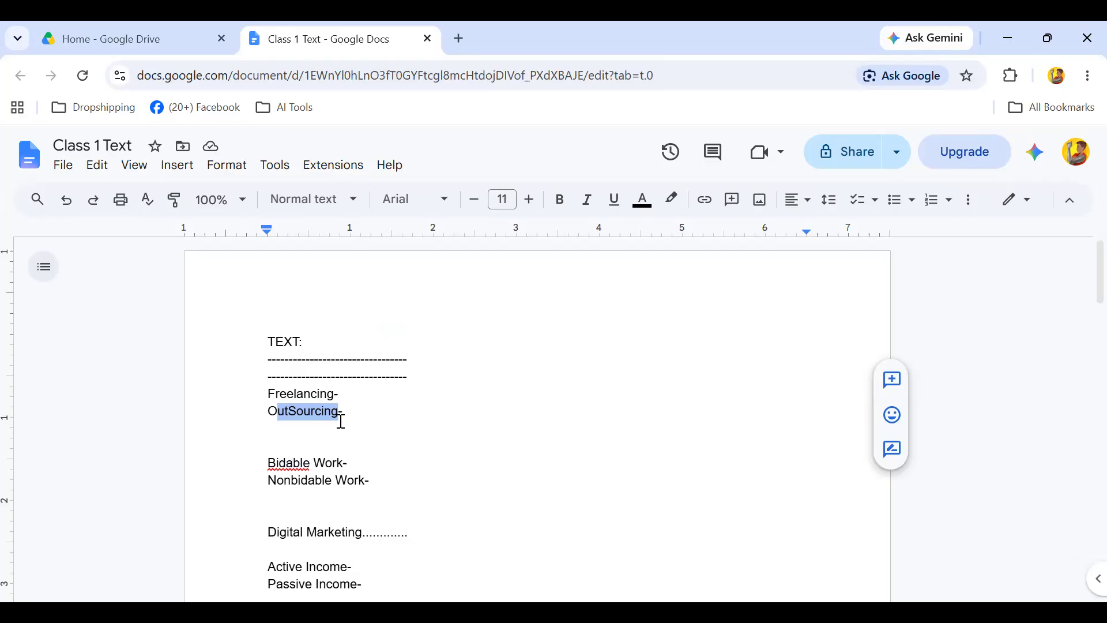
scroll(391, 449, "down", 2)
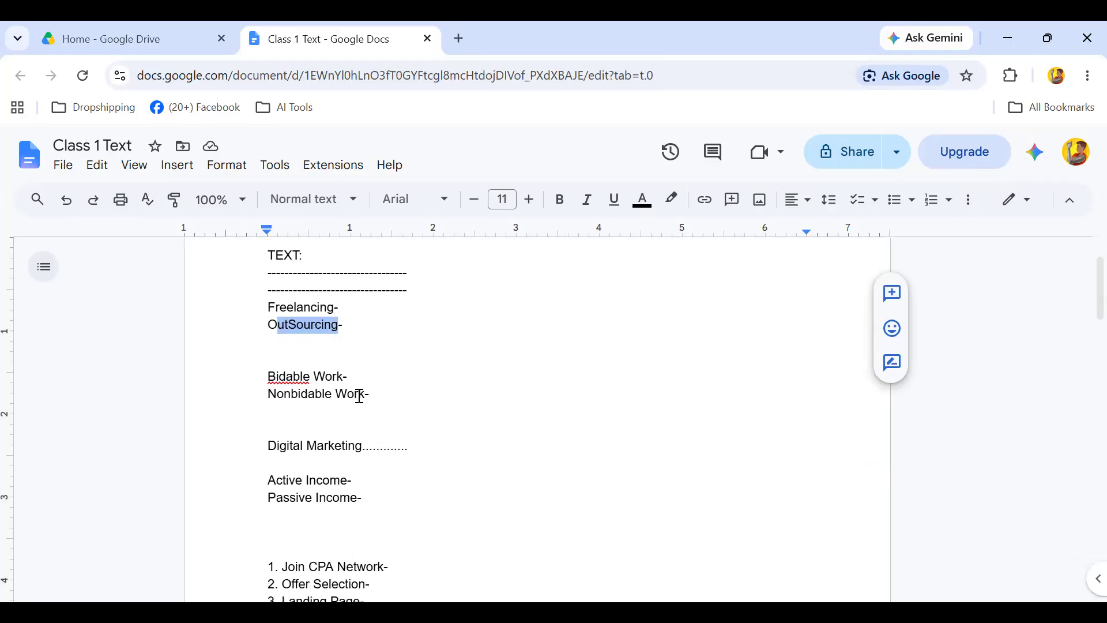
left_click(280, 323)
left_click_drag(267, 321, 350, 330)
Search Google for "fiverr" in a new browser tab and open the Fiverr freelance marketplace website.
left_click(459, 39)
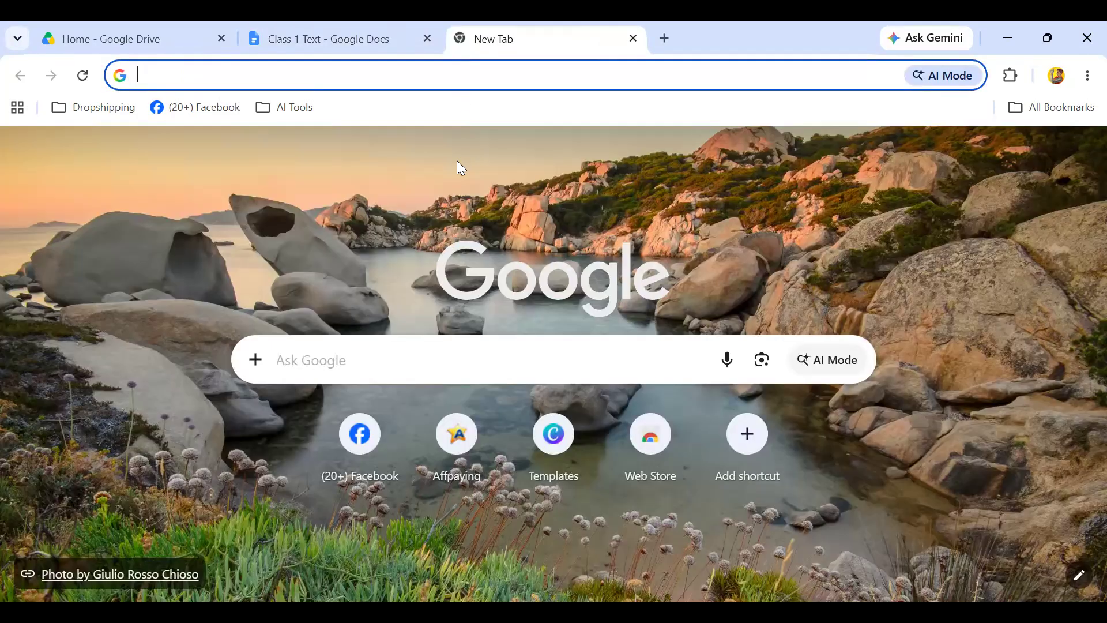
left_click(372, 346)
type("fiv")
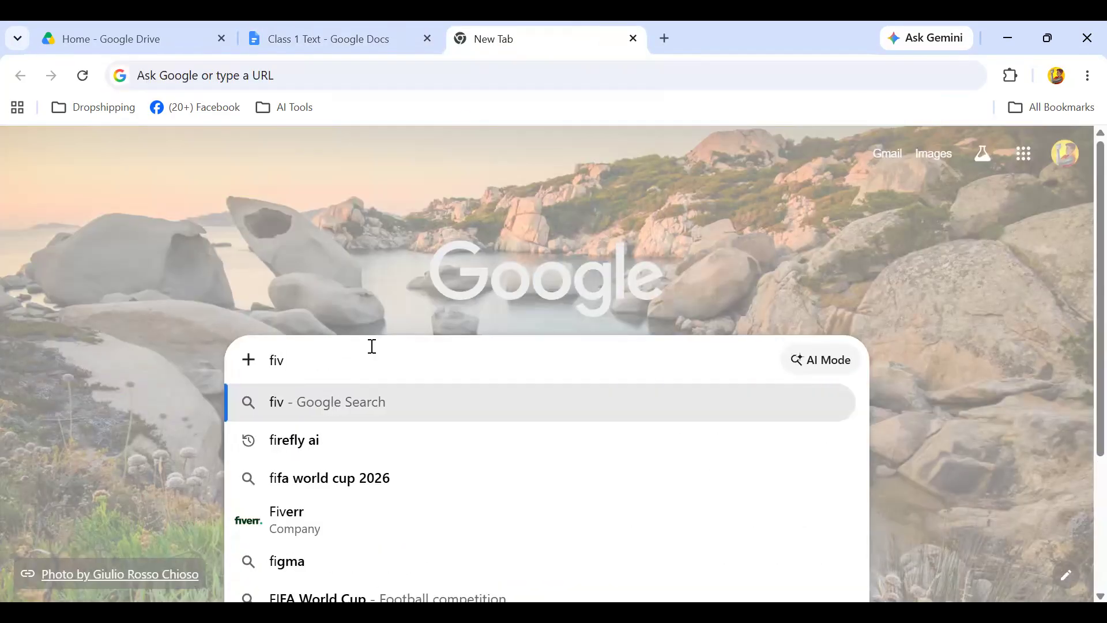
type("err")
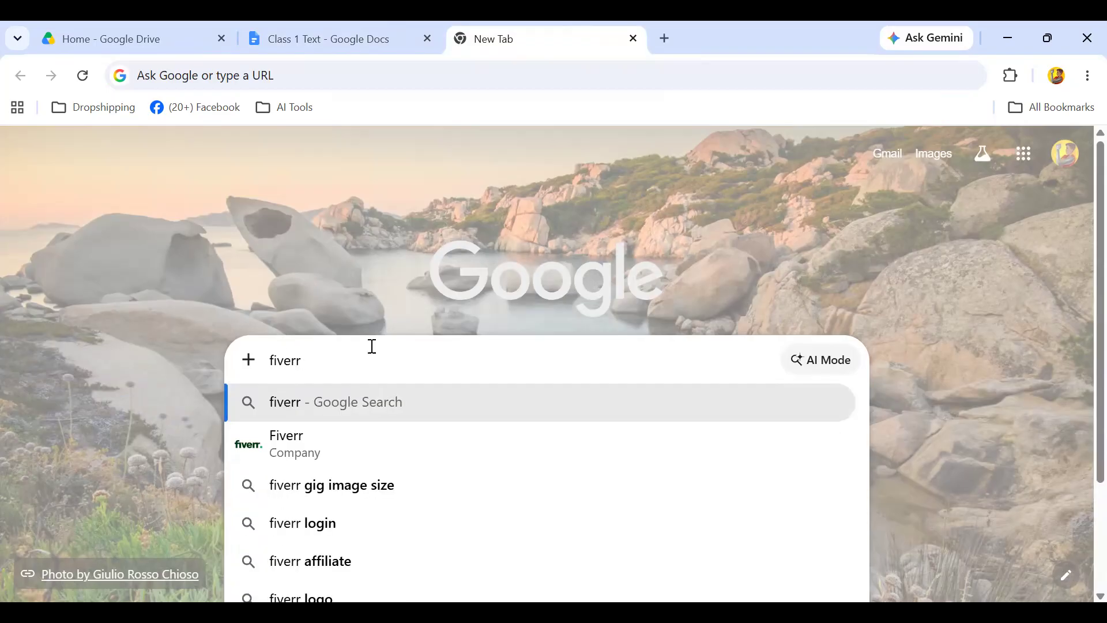
key("Return")
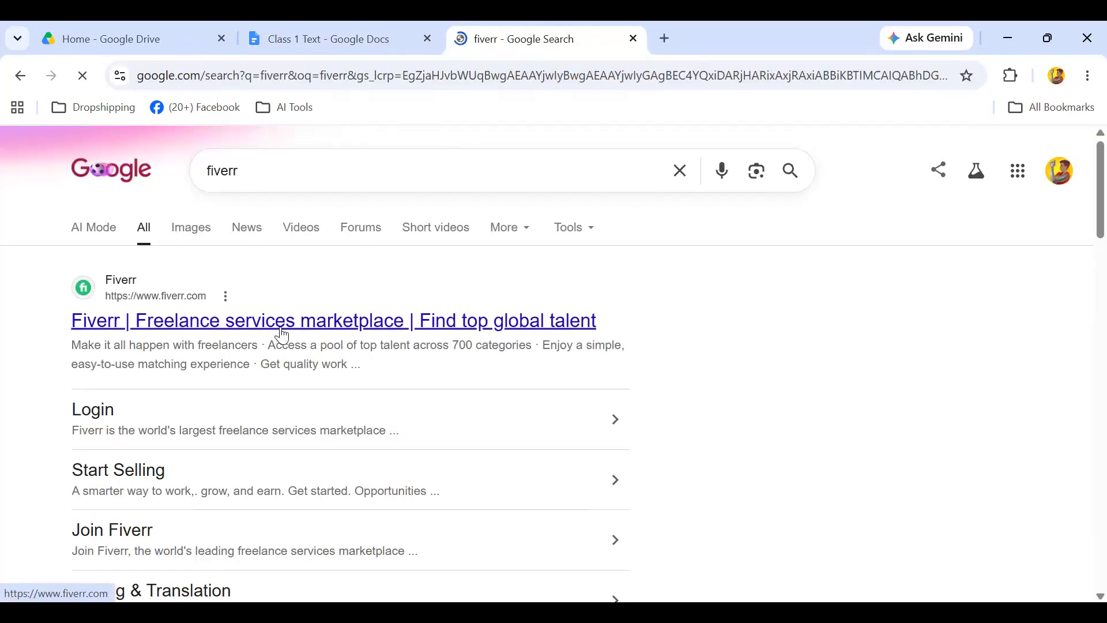
left_click(318, 324)
Look through the Fiverr homepage, including its service categories, popular services and Fiverr Pro section.
scroll(558, 347, "down", 6)
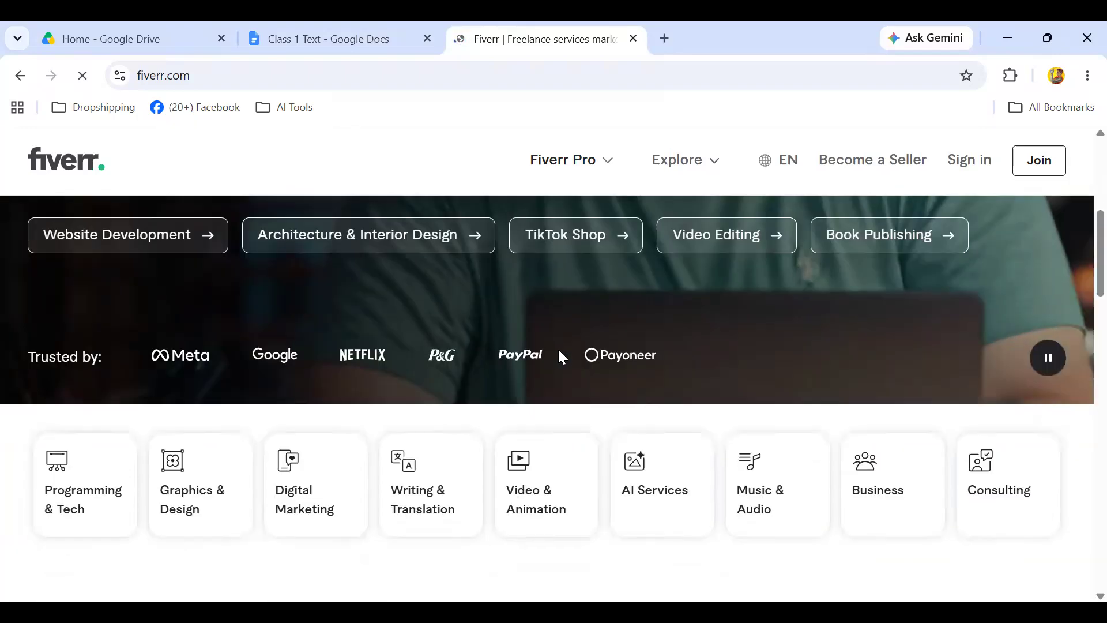
scroll(559, 353, "down", 15)
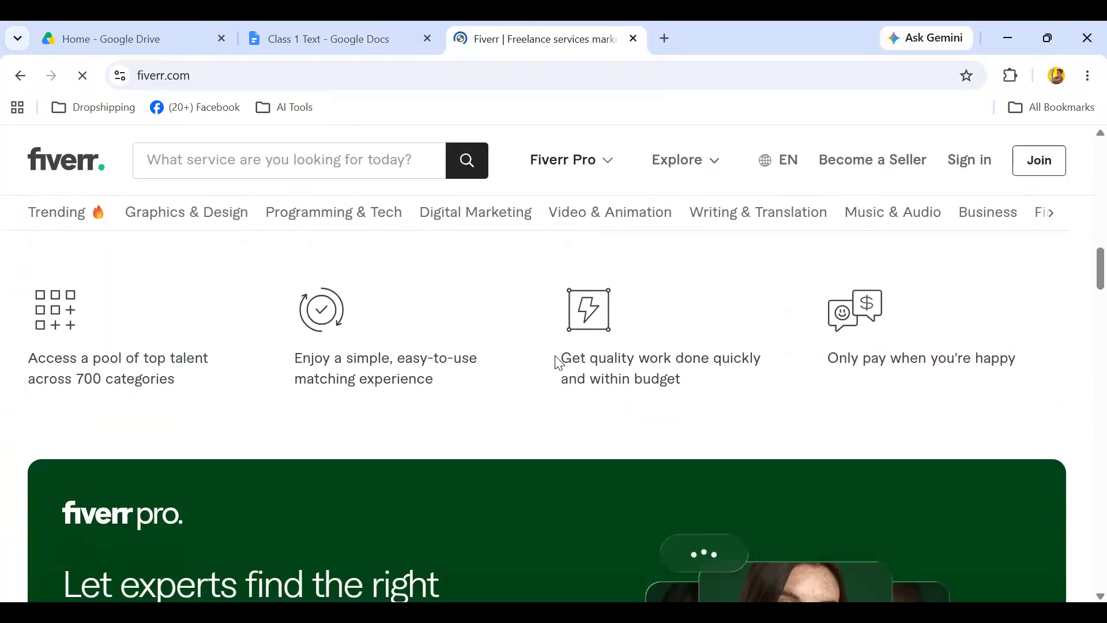
scroll(539, 353, "up", 5)
scroll(545, 345, "up", 5)
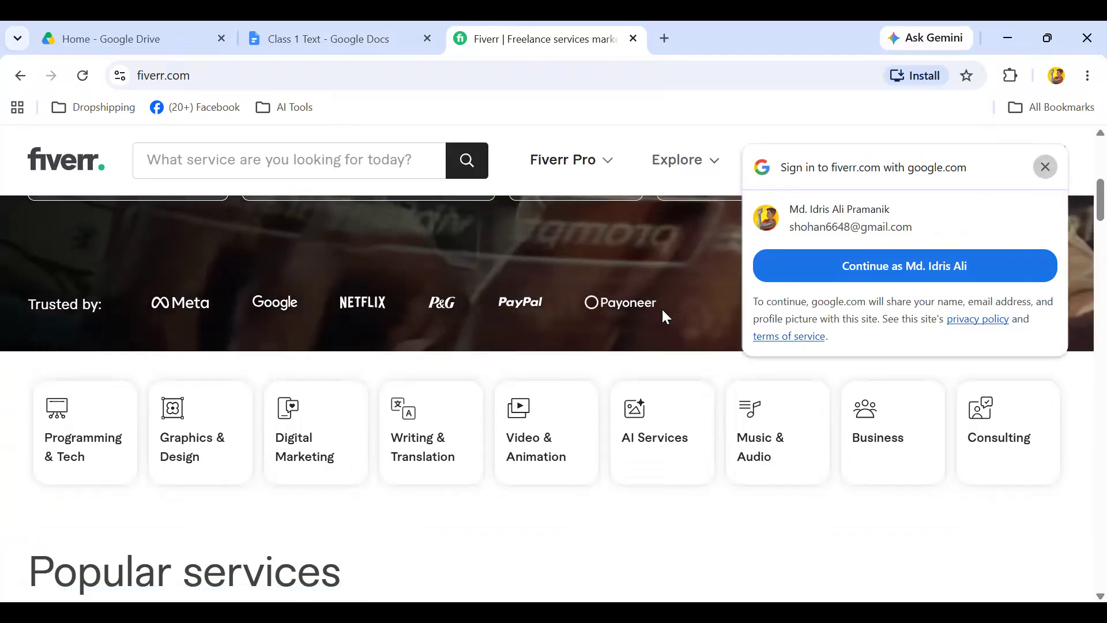
scroll(547, 357, "down", 12)
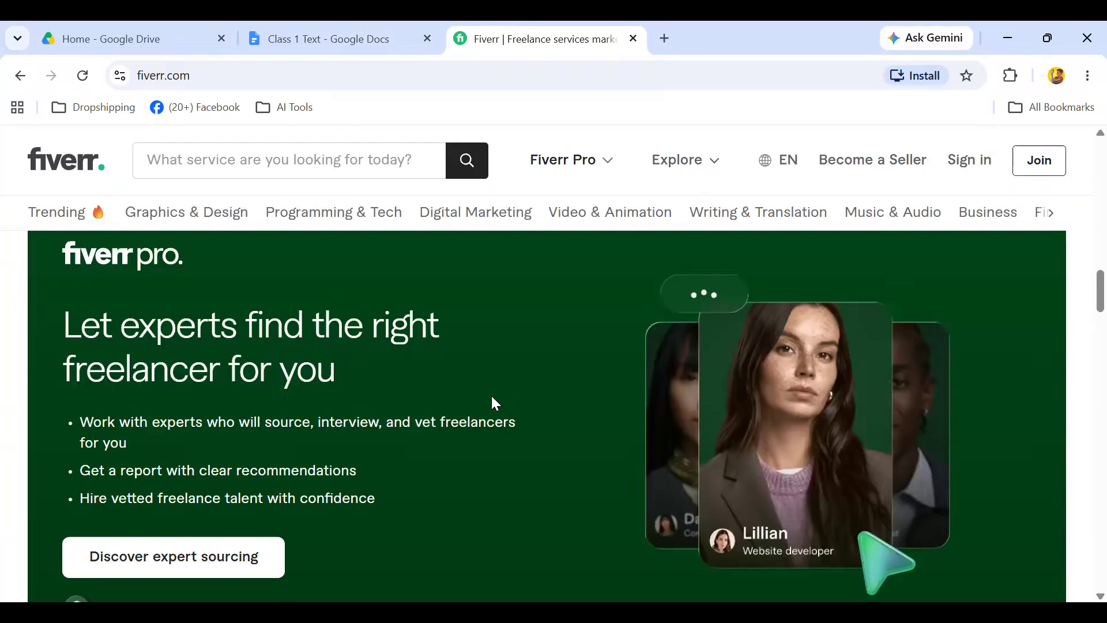
scroll(490, 398, "down", 8)
scroll(481, 411, "up", 15)
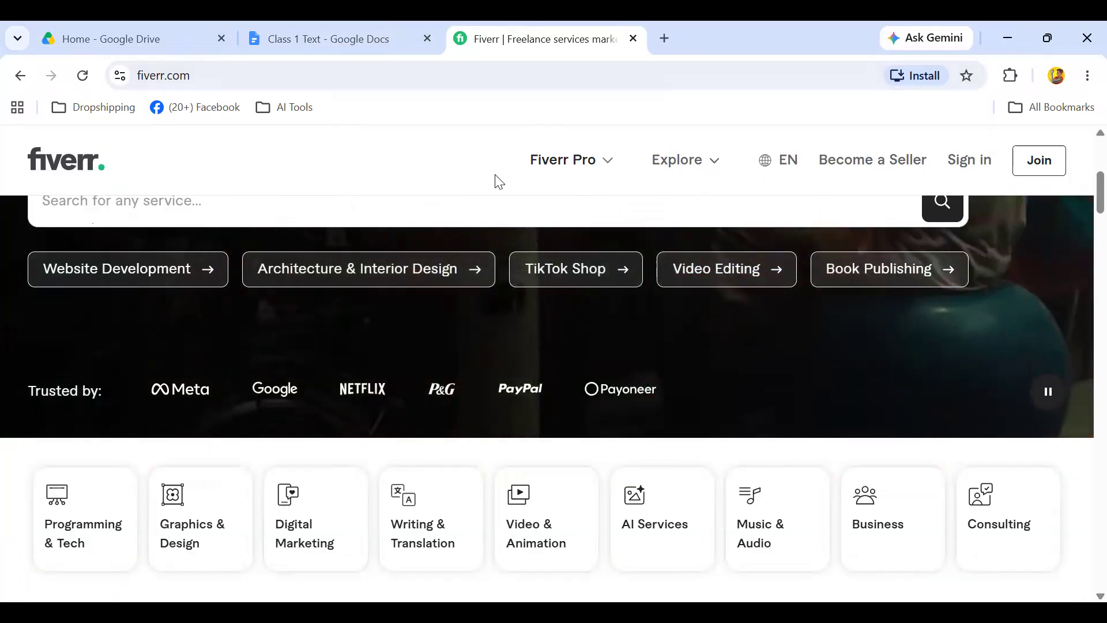
Return to the Class 1 Text document and highlight the Digital Marketing, Active Income and Passive Income lines in turn.
left_click(384, 37)
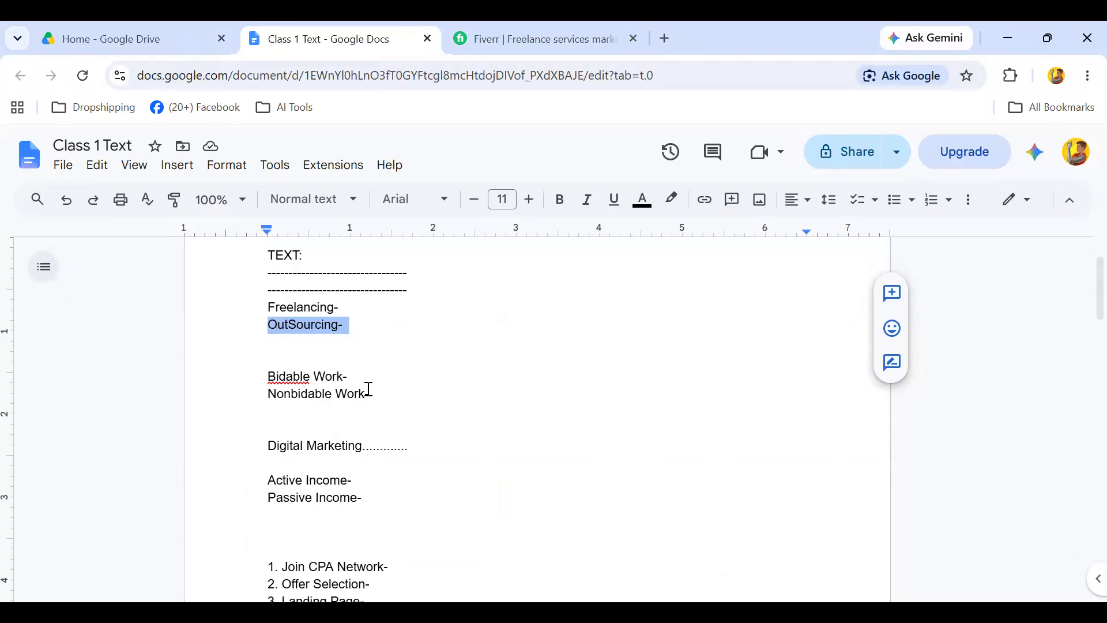
scroll(379, 399, "down", 1)
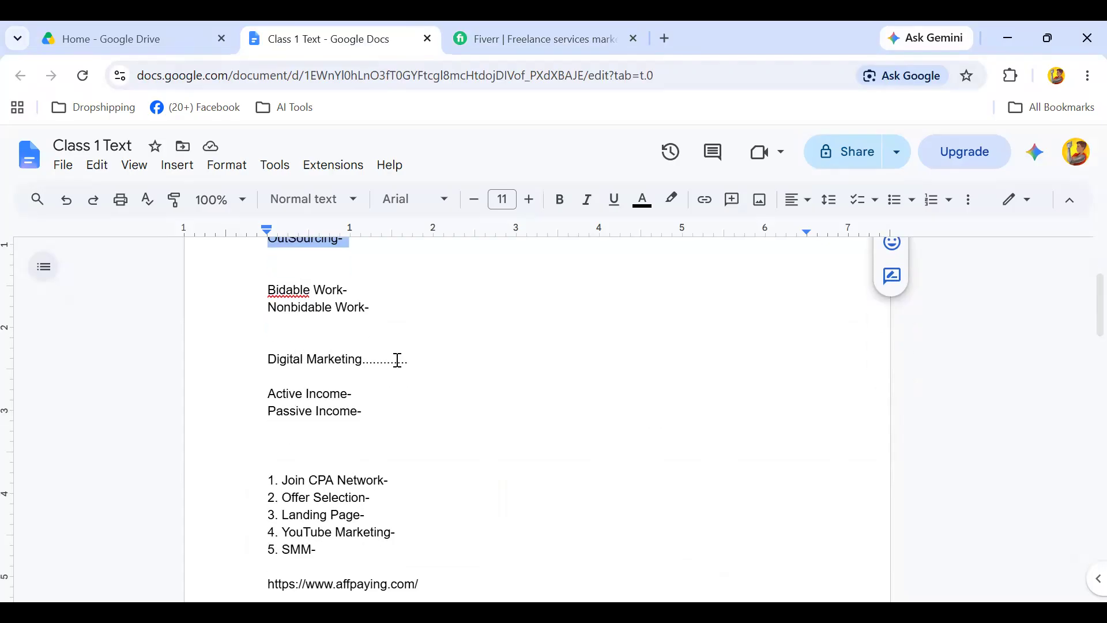
left_click_drag(397, 360, 292, 347)
left_click_drag(362, 393, 252, 392)
left_click_drag(381, 410, 265, 417)
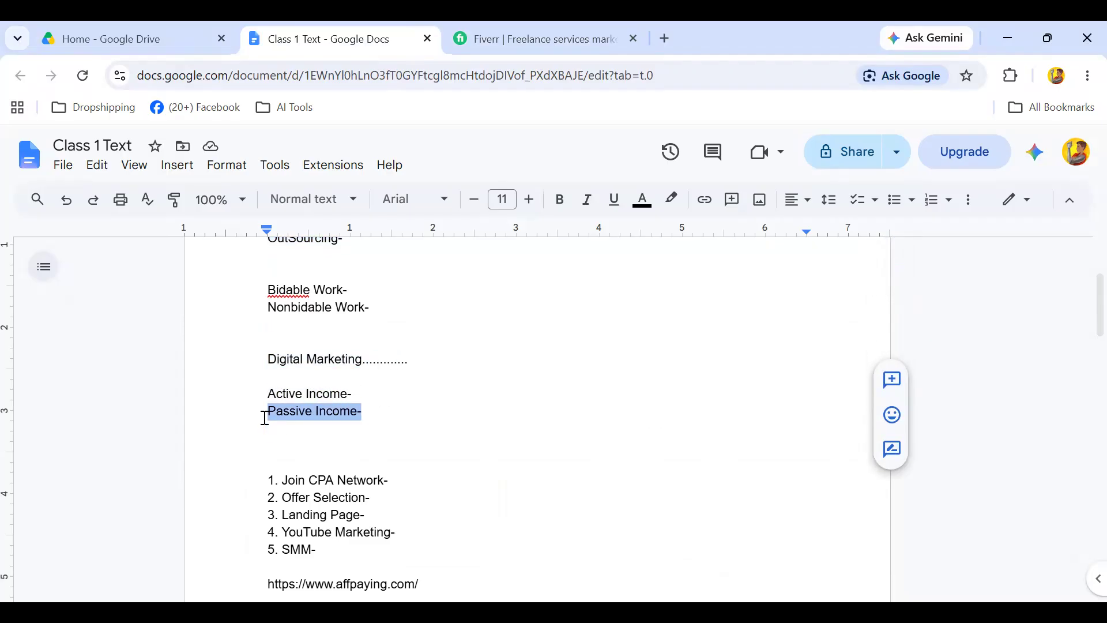
left_click(397, 388)
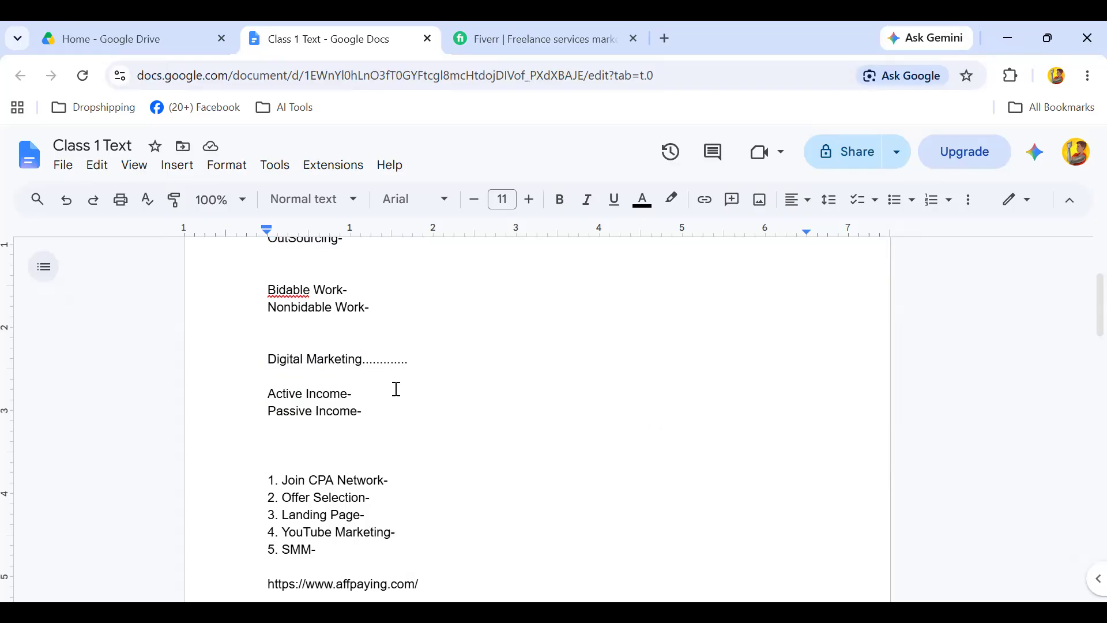
Switch back to Fiverr and search its services for the suggested phrase "facebook ads campaign".
left_click(552, 30)
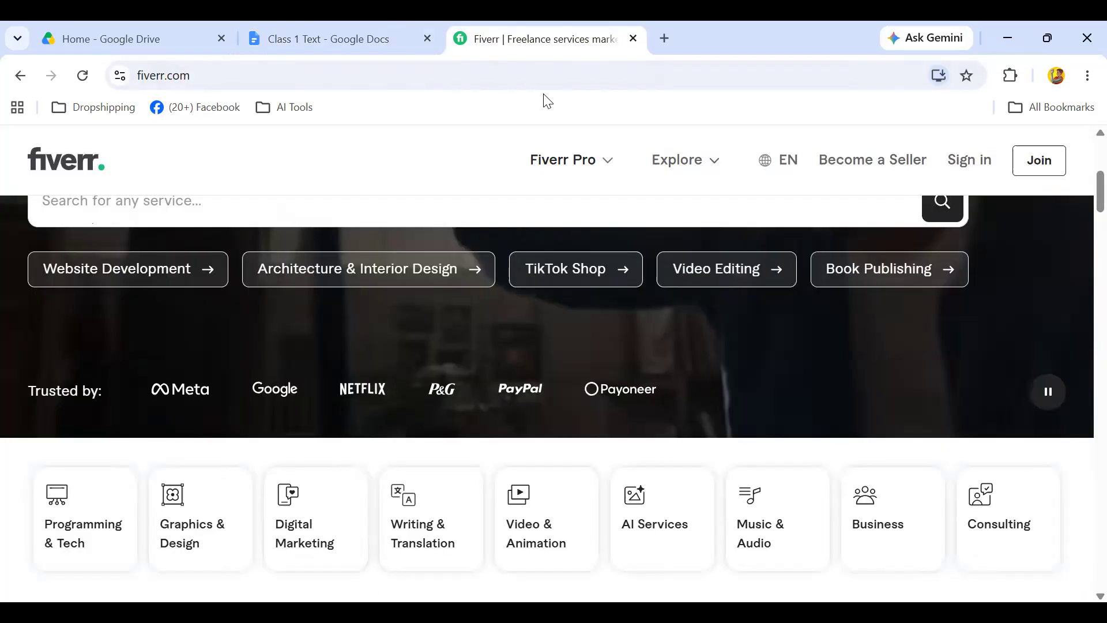
scroll(543, 363, "down", 5)
scroll(531, 365, "up", 3)
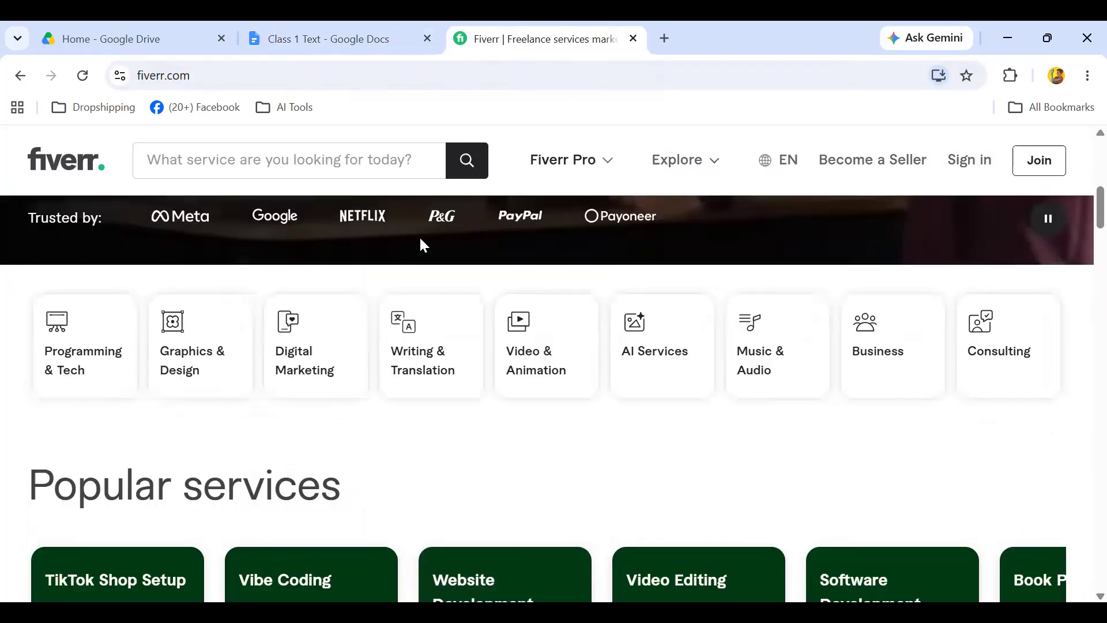
left_click(349, 160)
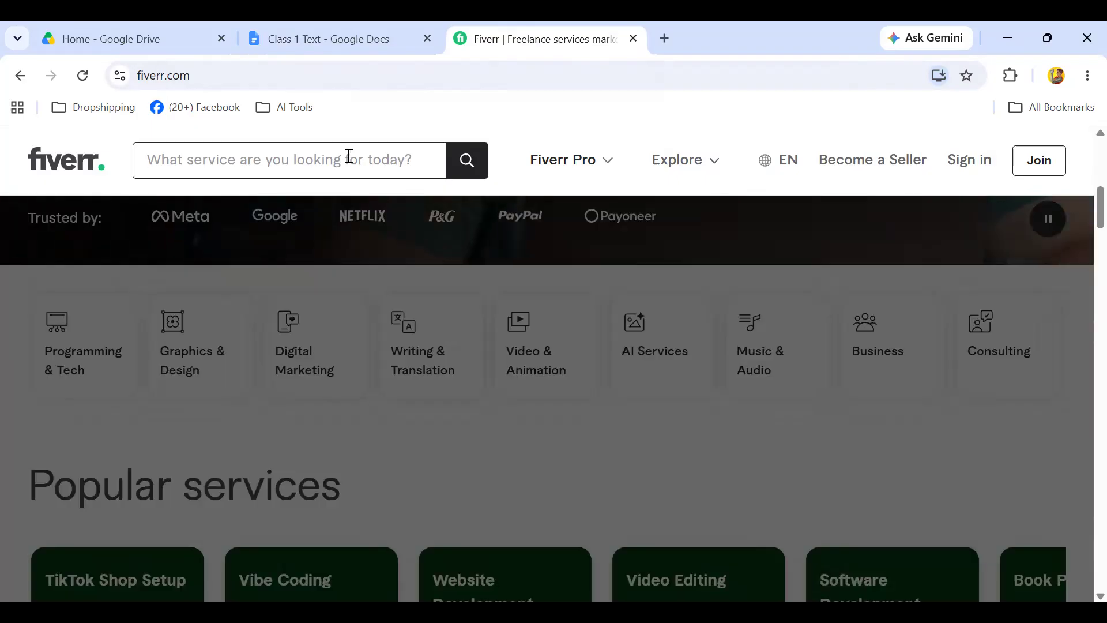
type("face")
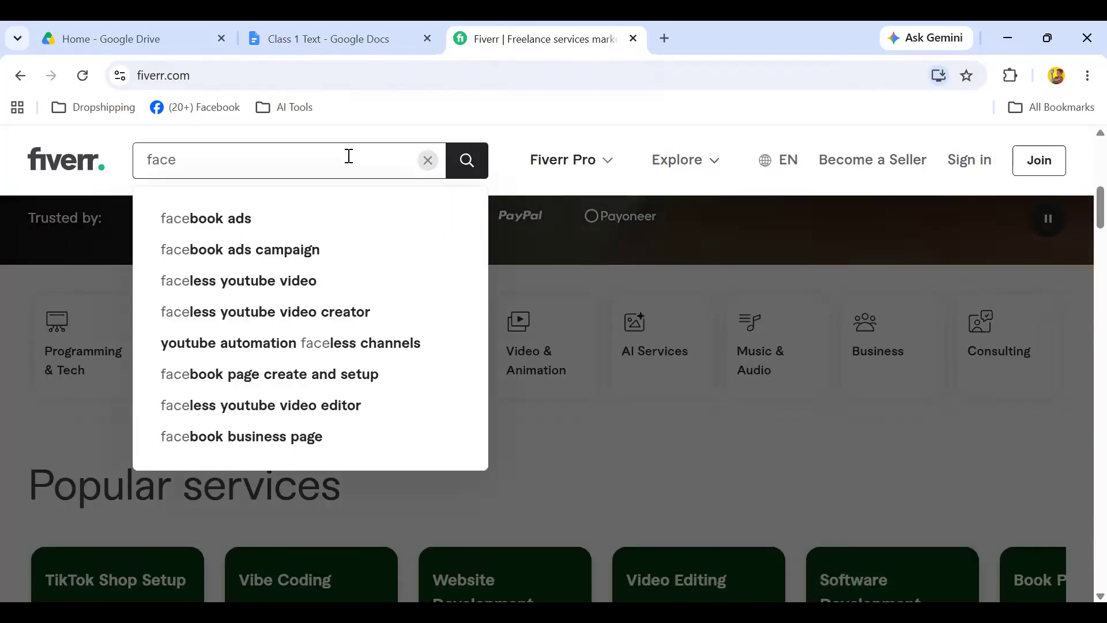
type("book")
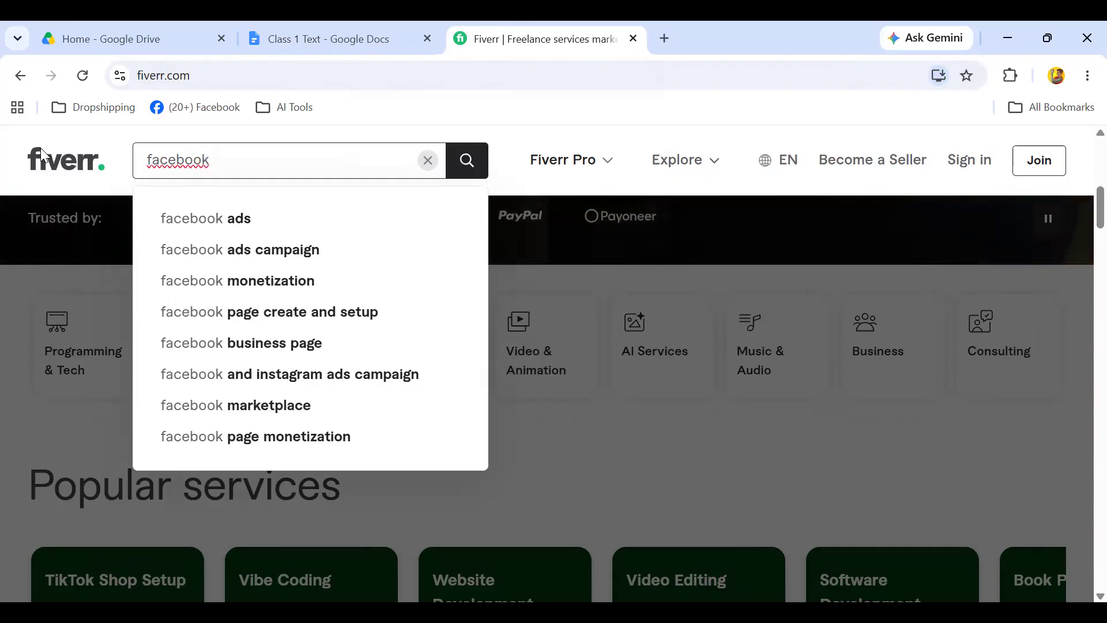
left_click(184, 252)
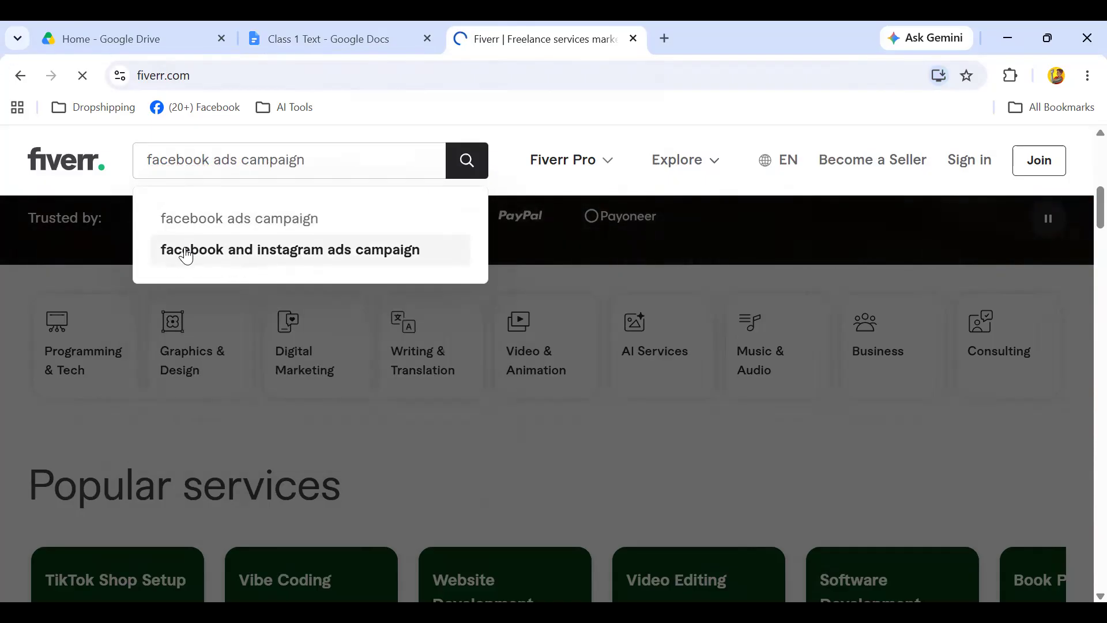
Dismiss the hourly rates filter notice and open the first recommended Facebook ads campaign manager gig.
scroll(404, 357, "down", 6)
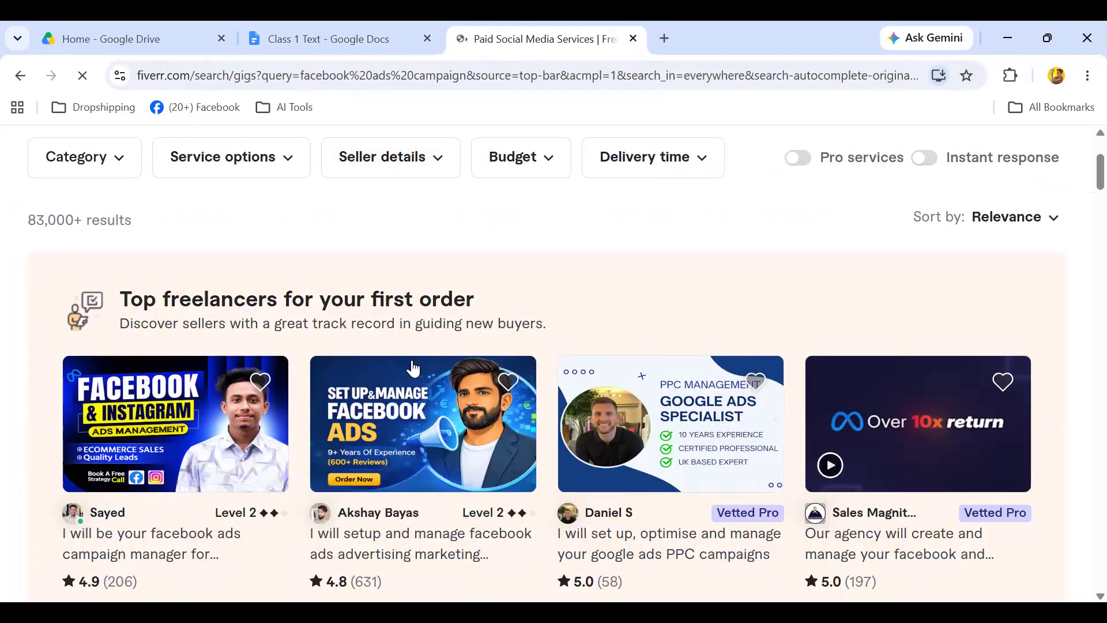
scroll(385, 385, "up", 3)
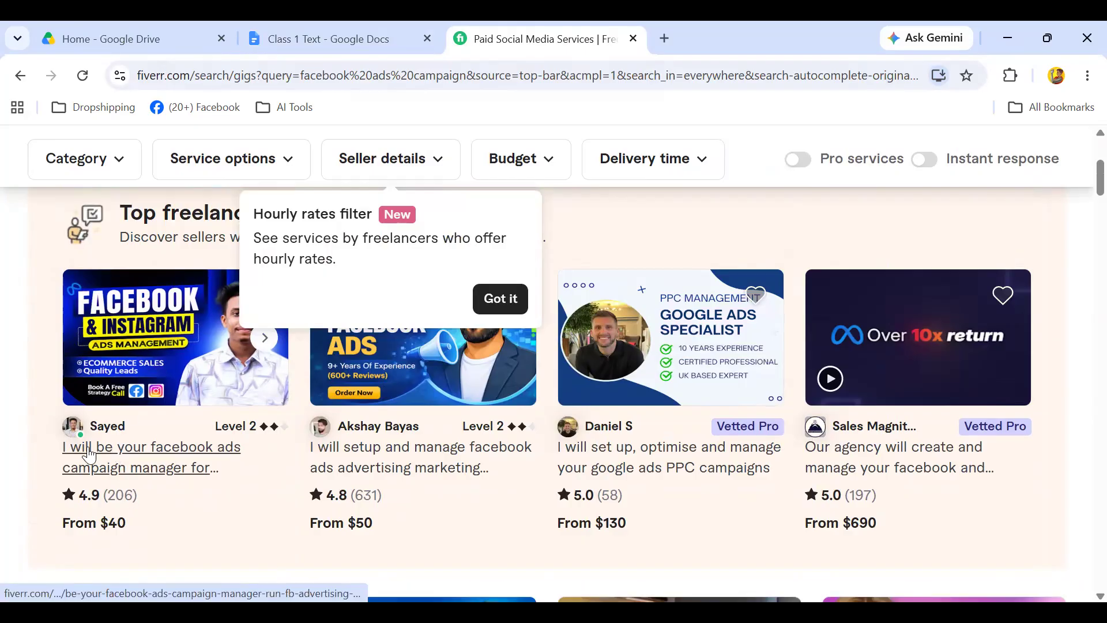
left_click(482, 310)
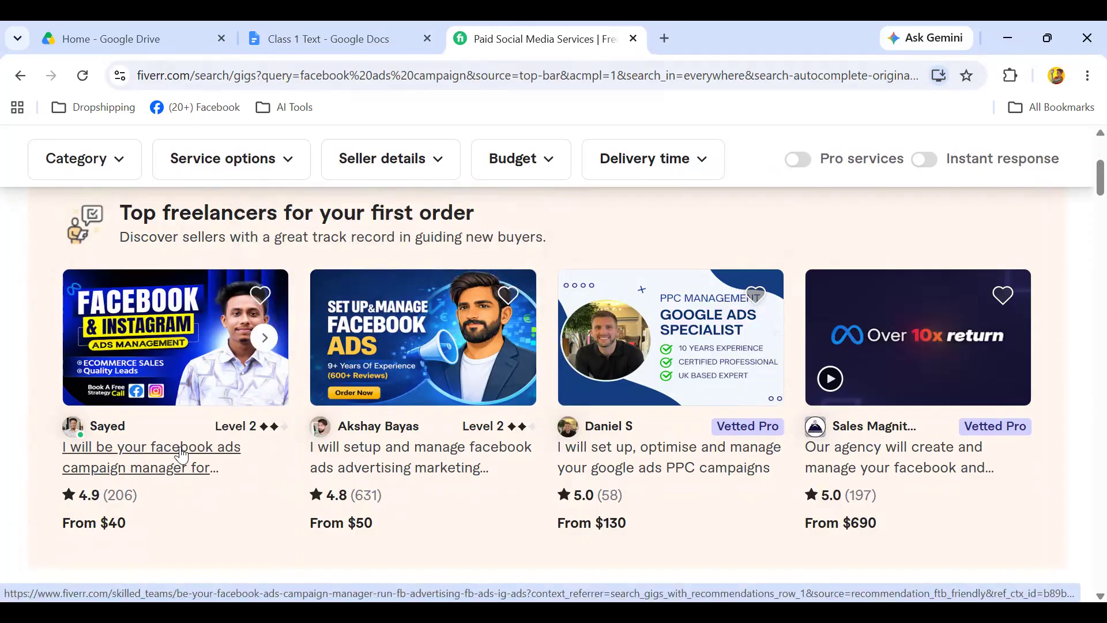
left_click(183, 465)
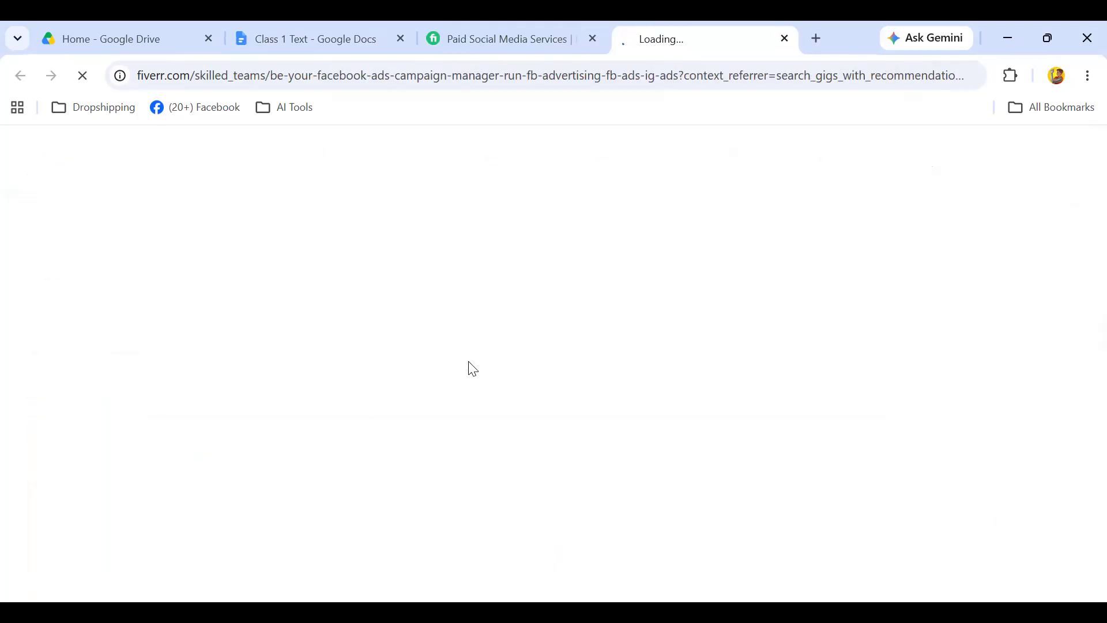
Examine the gig's title, image gallery, customer reviews and Basic package price and contents.
scroll(307, 318, "down", 2)
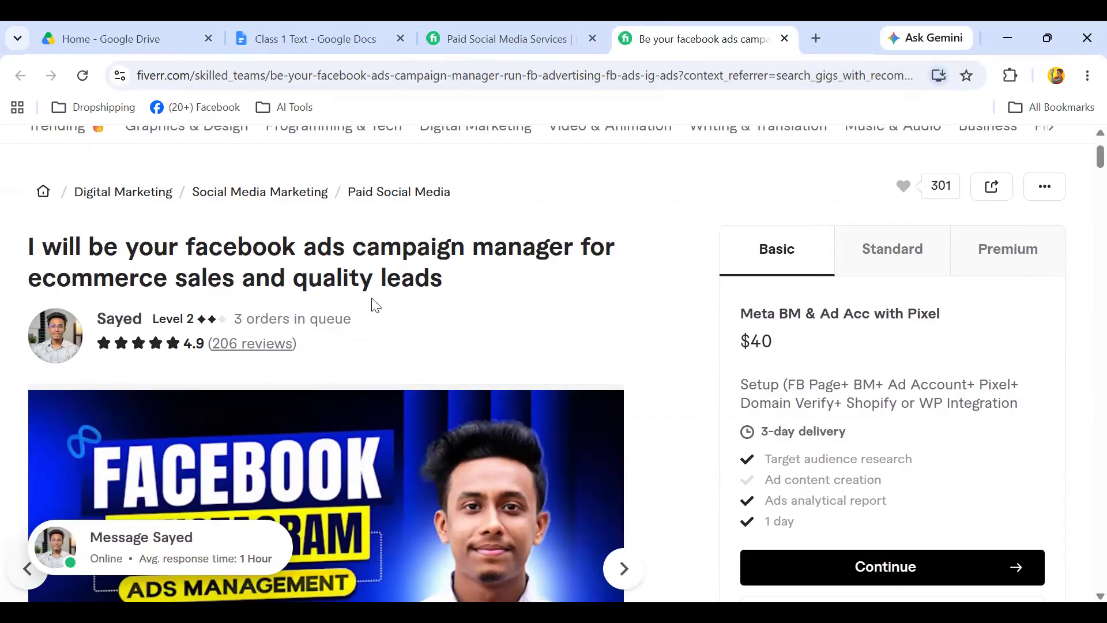
scroll(410, 308, "down", 1)
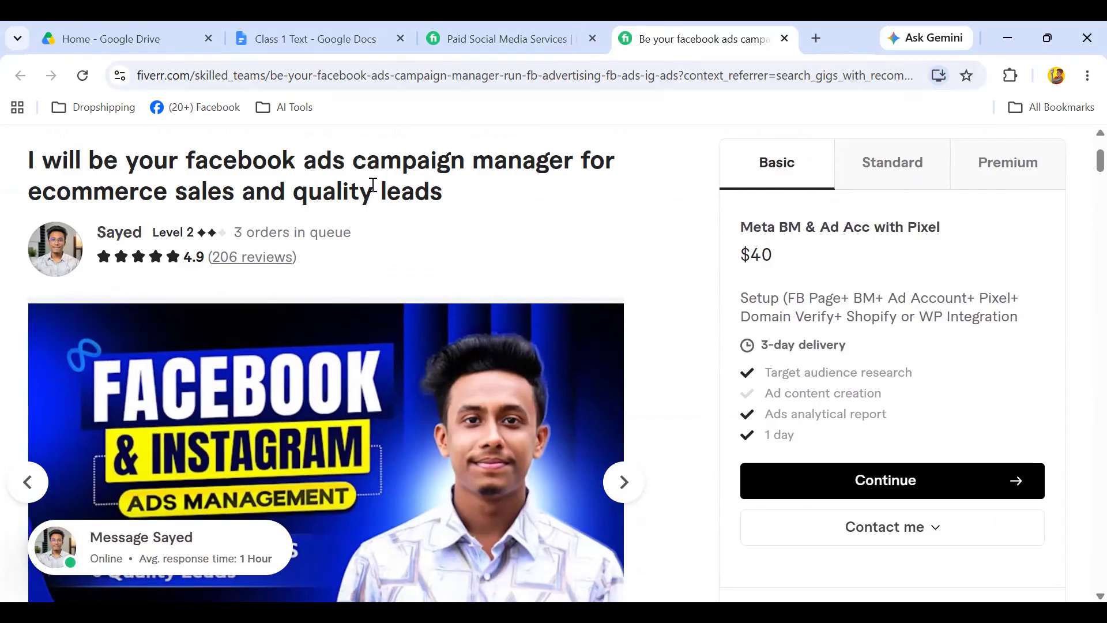
scroll(438, 241, "down", 3)
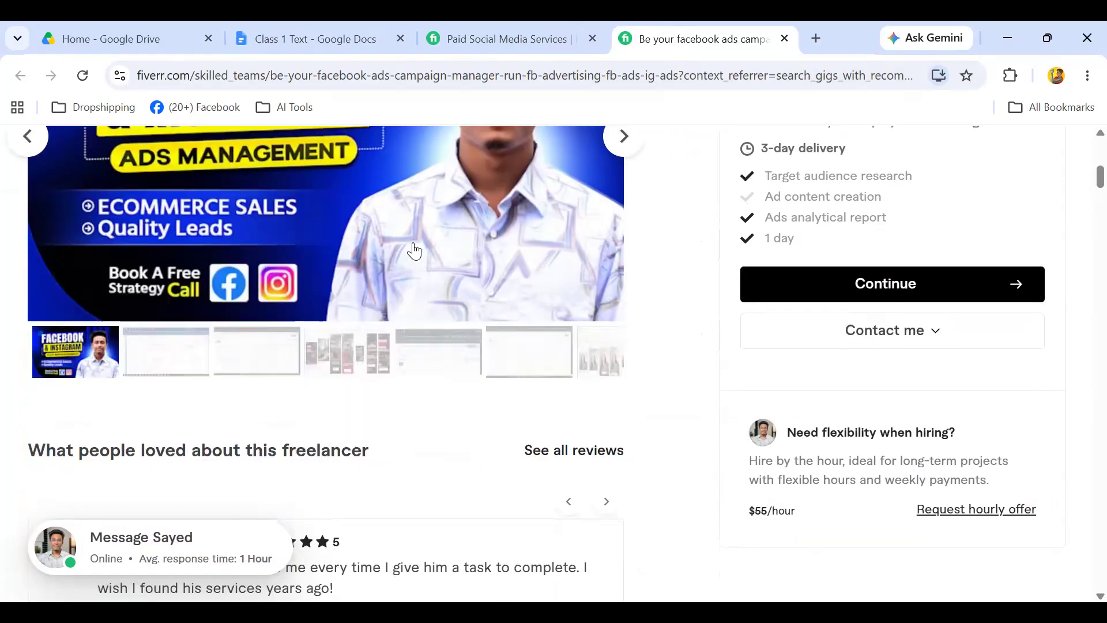
scroll(413, 251, "down", 3)
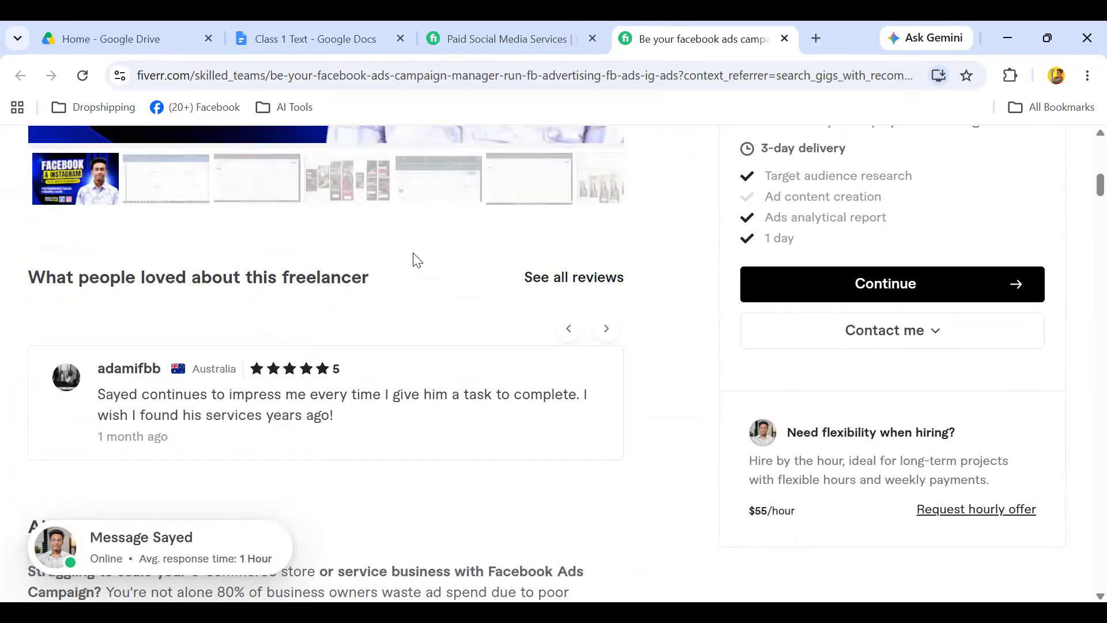
scroll(786, 291, "up", 5)
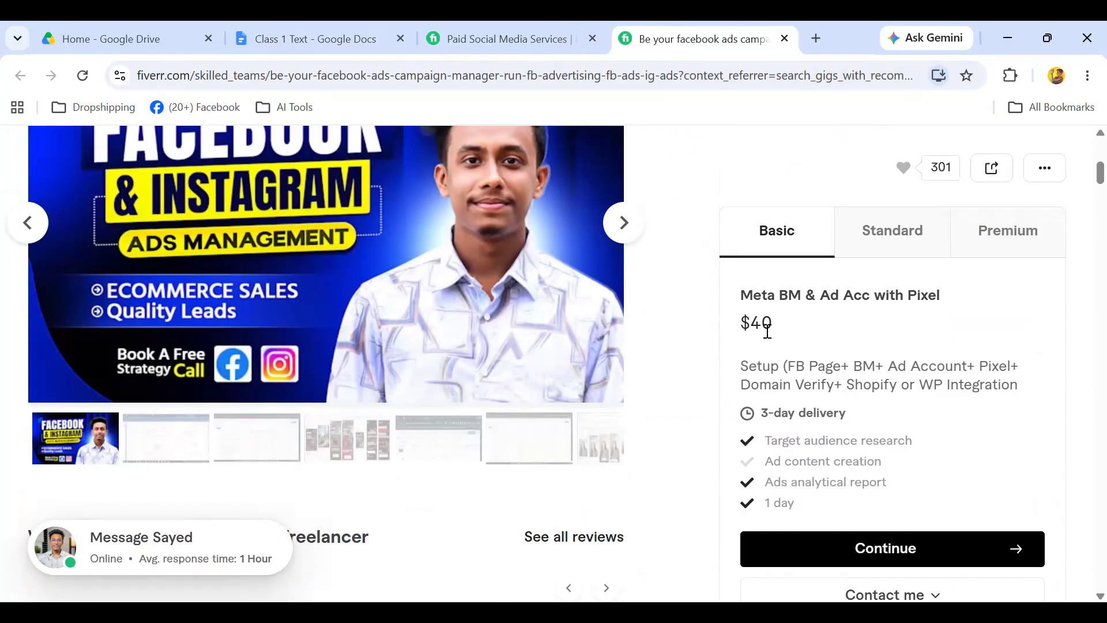
scroll(770, 328, "down", 3)
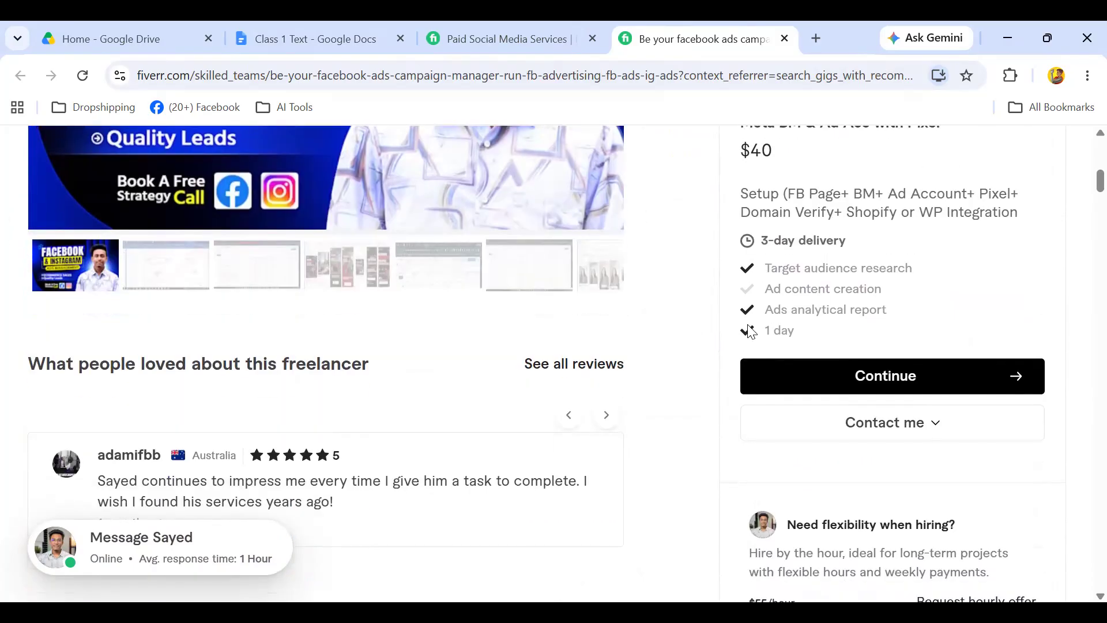
scroll(732, 329, "down", 5)
scroll(421, 303, "up", 7)
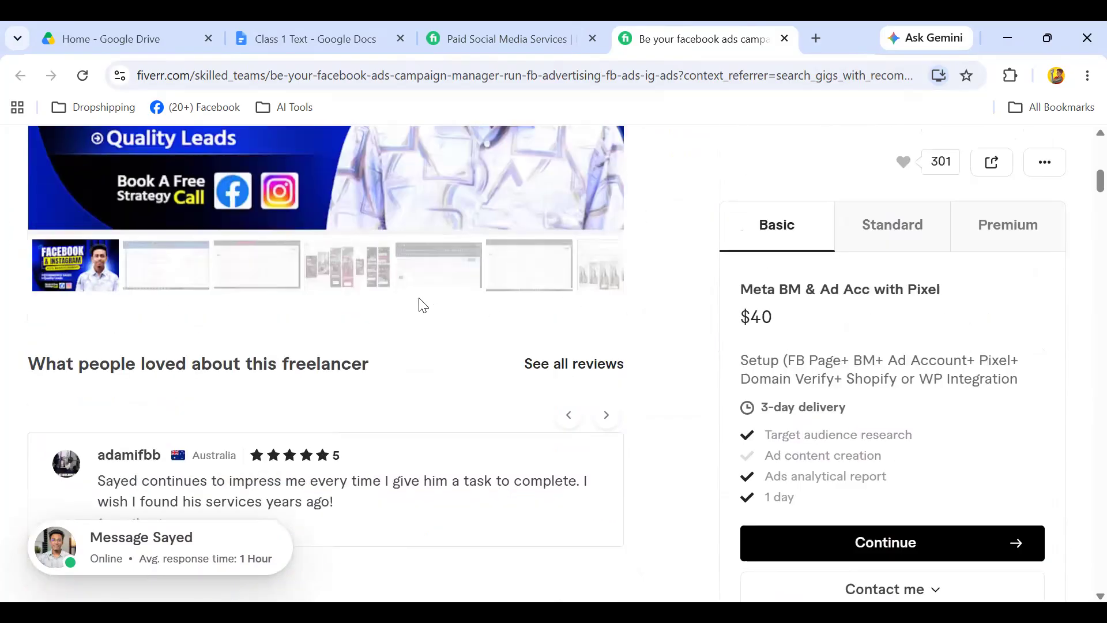
scroll(408, 304, "up", 2)
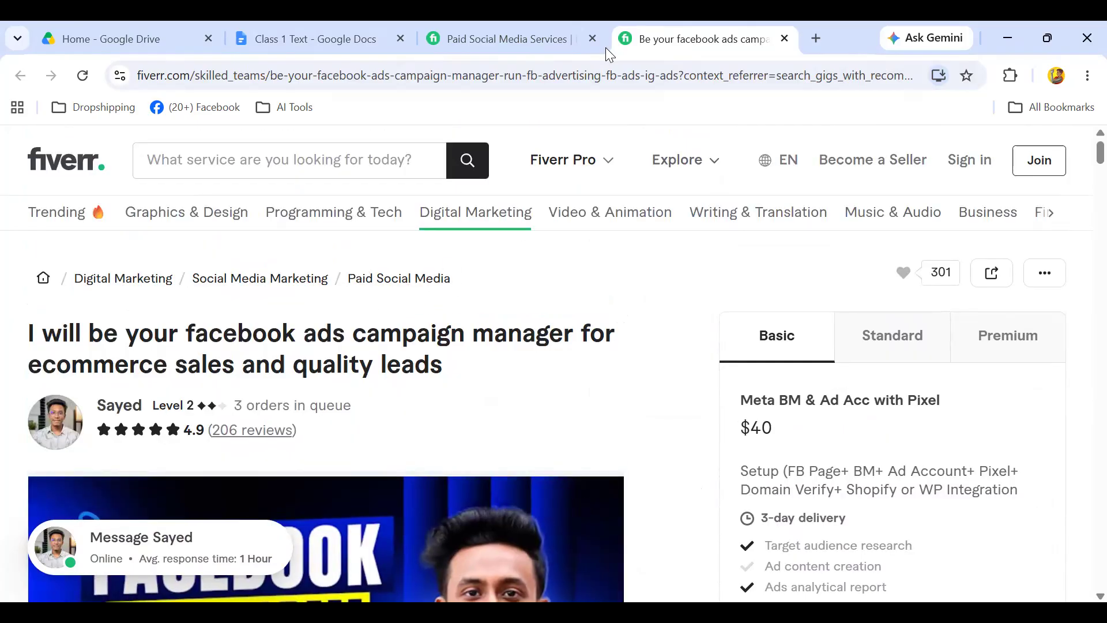
Open affpaying.com in a new browser tab.
left_click(815, 36)
type("affpaying.com")
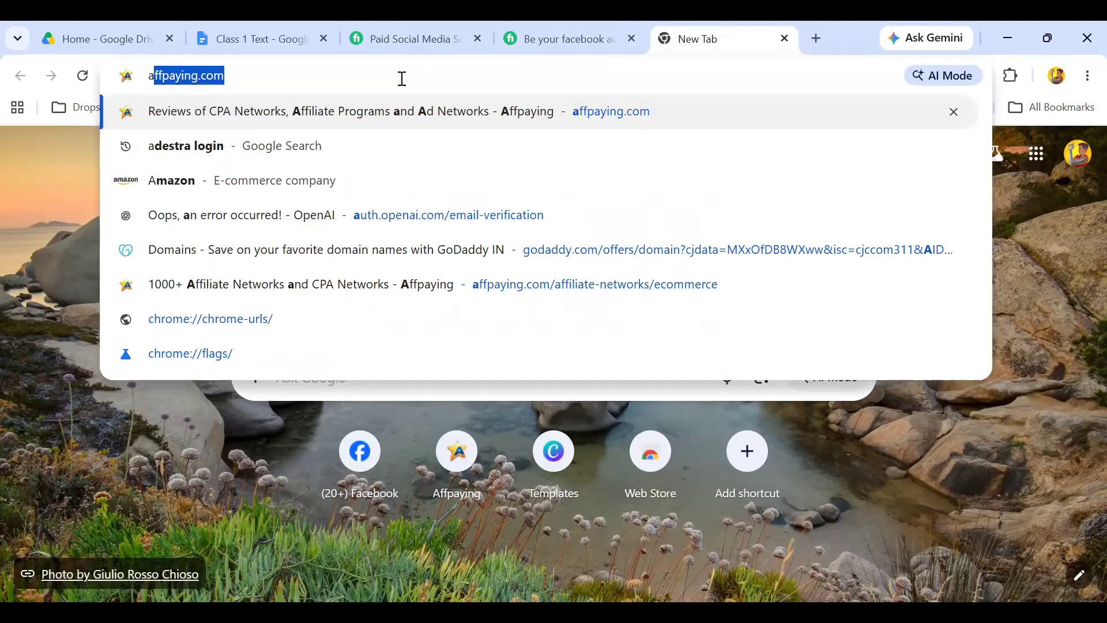
key("Return")
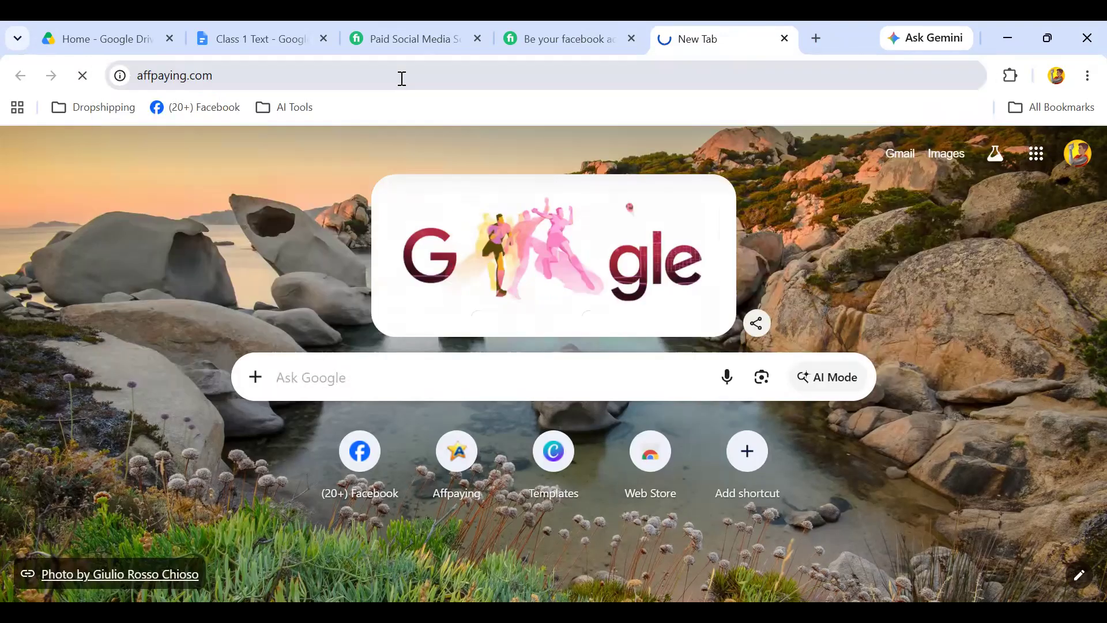
Examine the Premium Networks list on Affpaying, including the networks' ratings, review counts and payment terms.
scroll(323, 297, "down", 5)
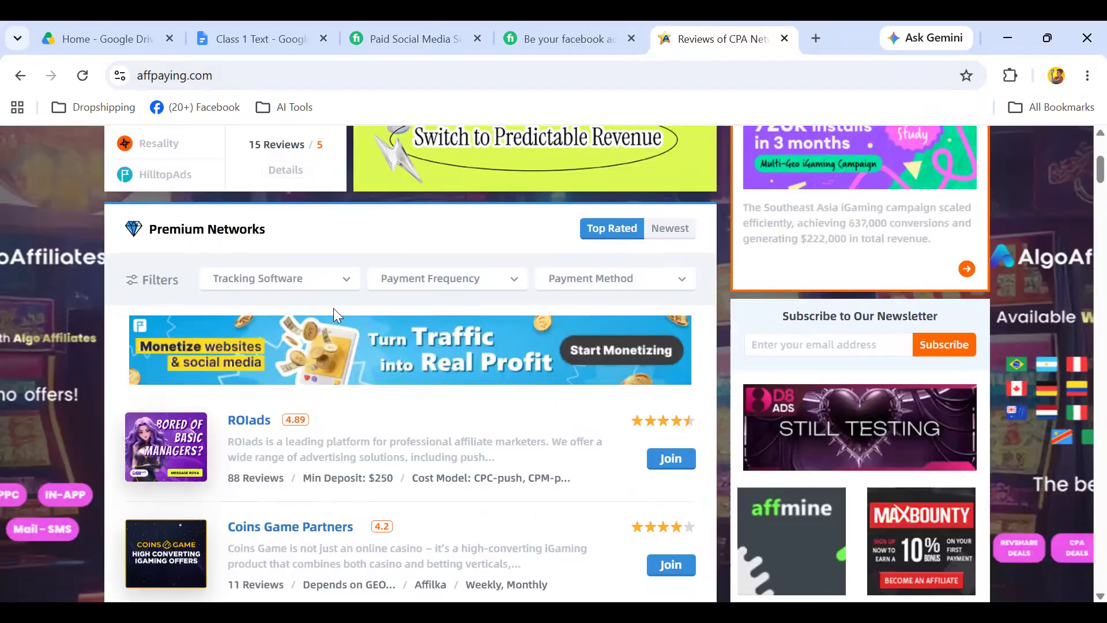
scroll(411, 376, "down", 5)
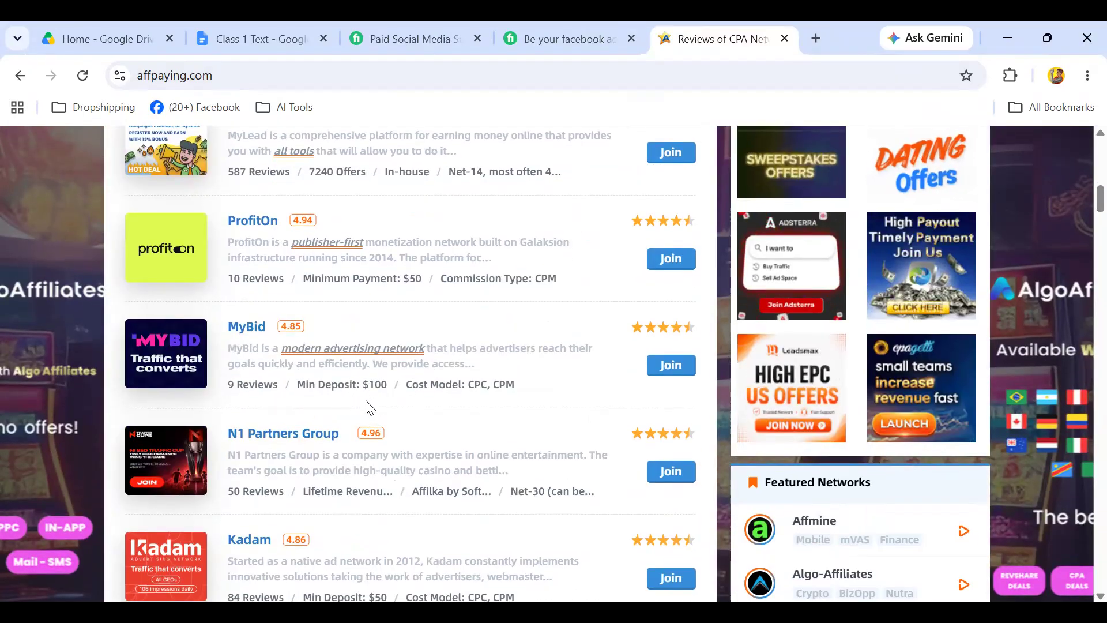
scroll(404, 403, "down", 10)
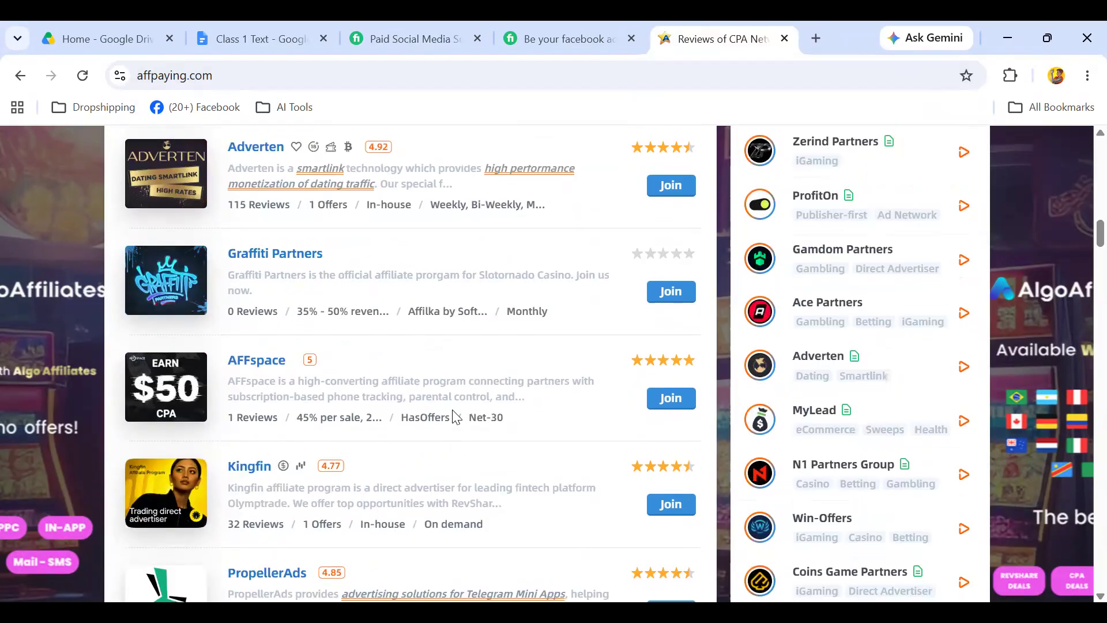
scroll(596, 398, "up", 1)
scroll(593, 397, "up", 10)
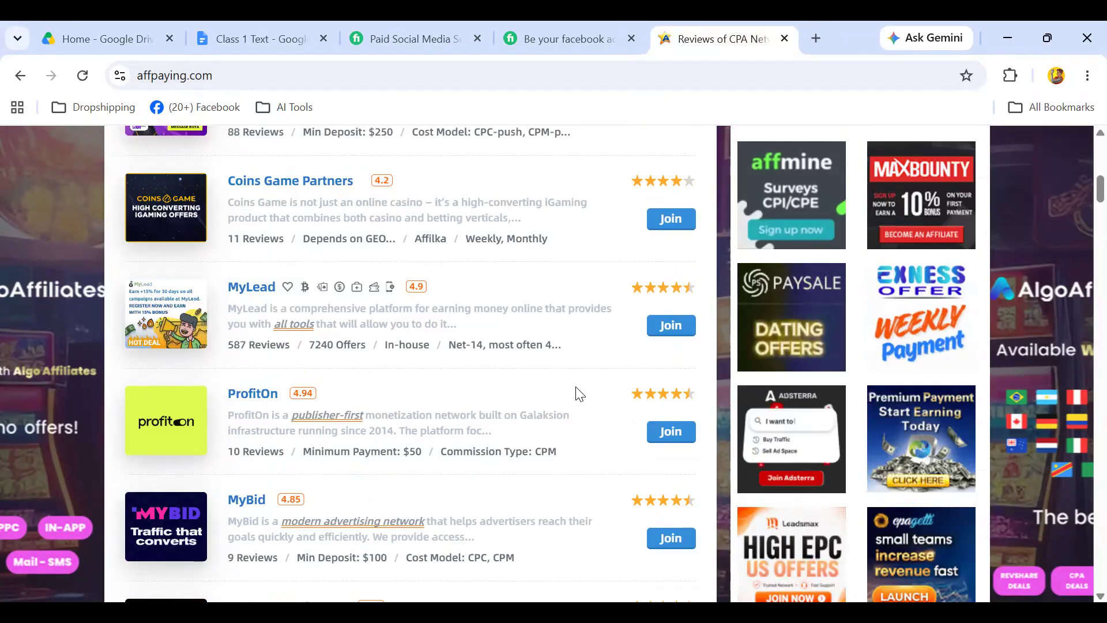
scroll(663, 328, "up", 8)
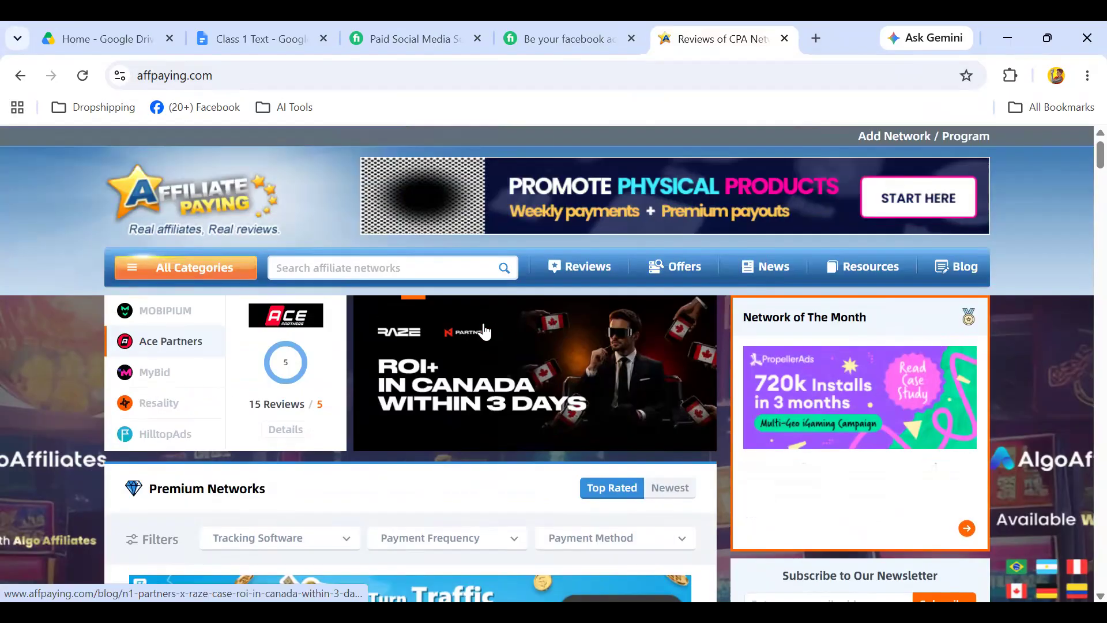
scroll(479, 337, "down", 5)
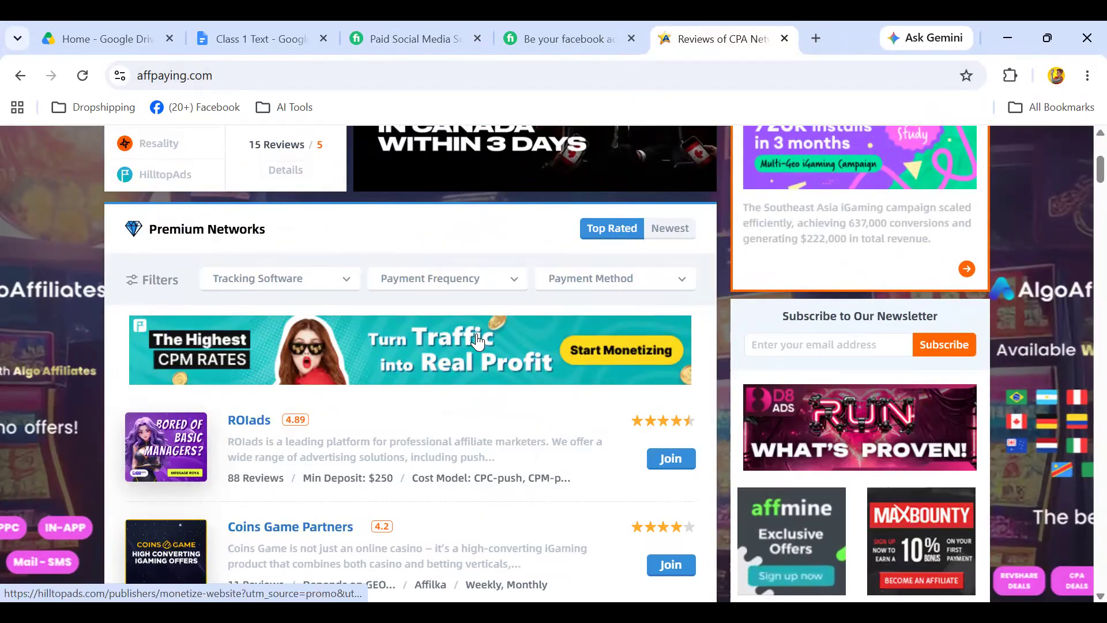
scroll(478, 340, "down", 5)
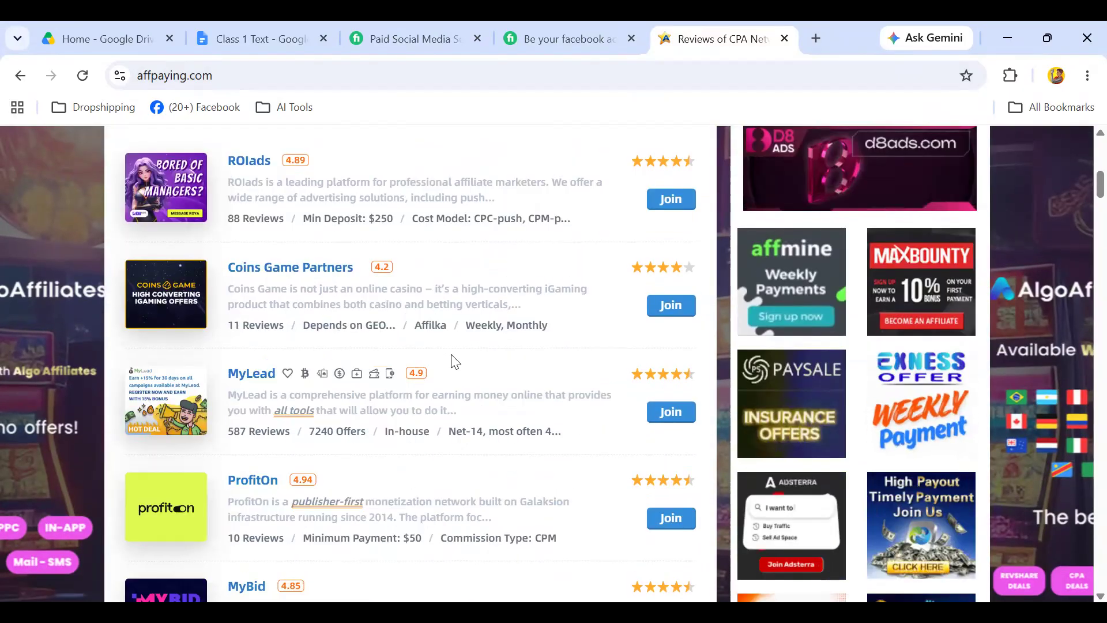
scroll(437, 378, "down", 6)
scroll(437, 382, "down", 2)
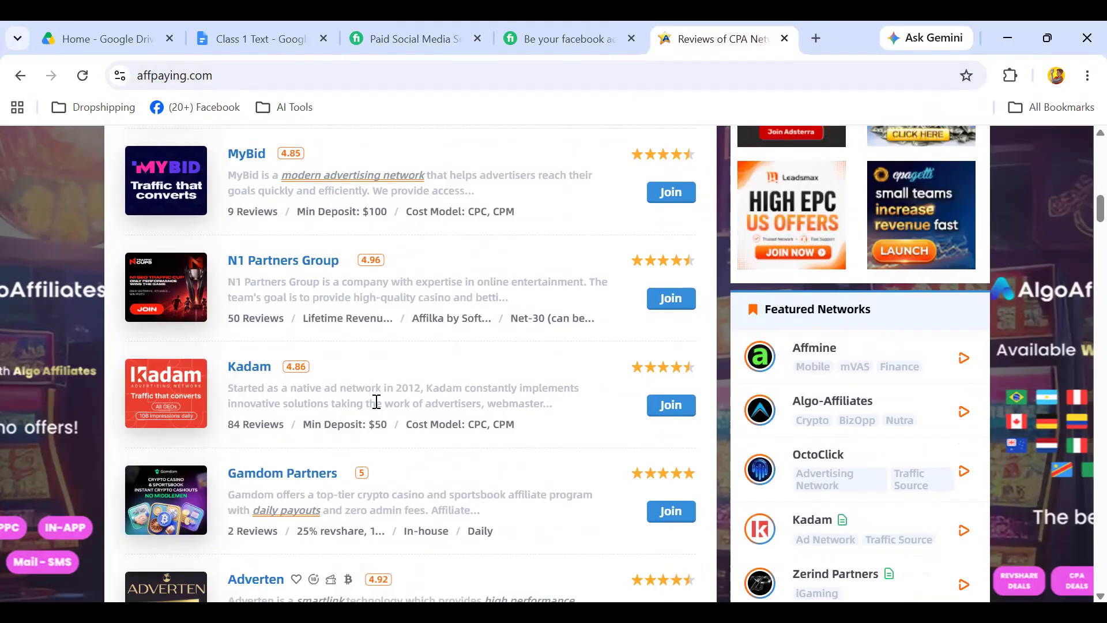
scroll(514, 362, "up", 8)
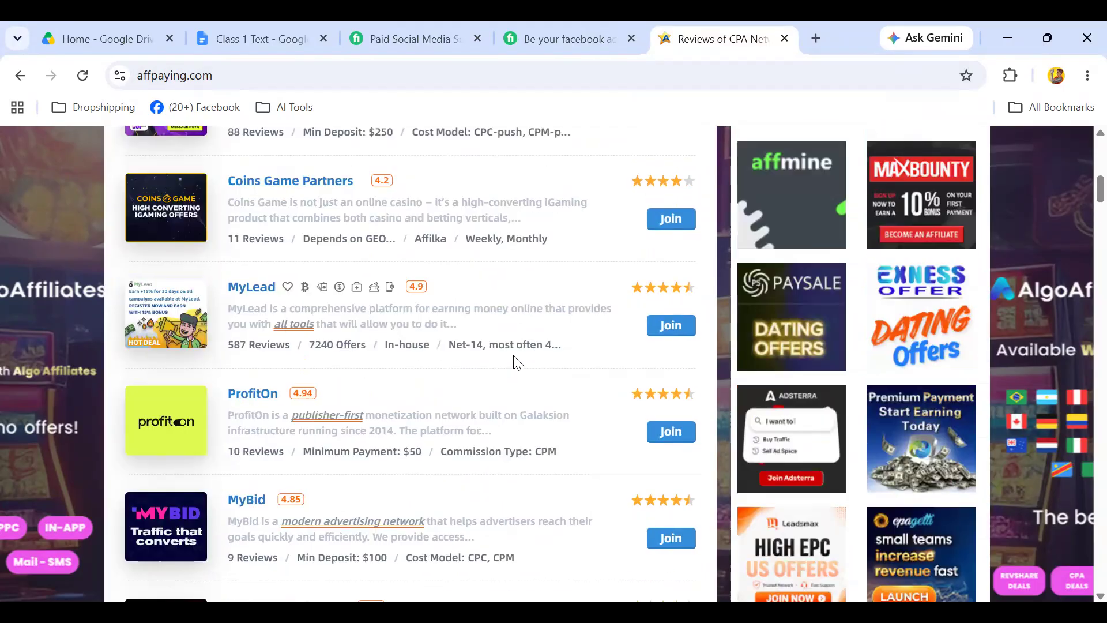
scroll(539, 310, "up", 2)
Search Google for "adestra login" in a new browser tab, open the Adsterra Advertising Network result and look over its homepage.
left_click(816, 38)
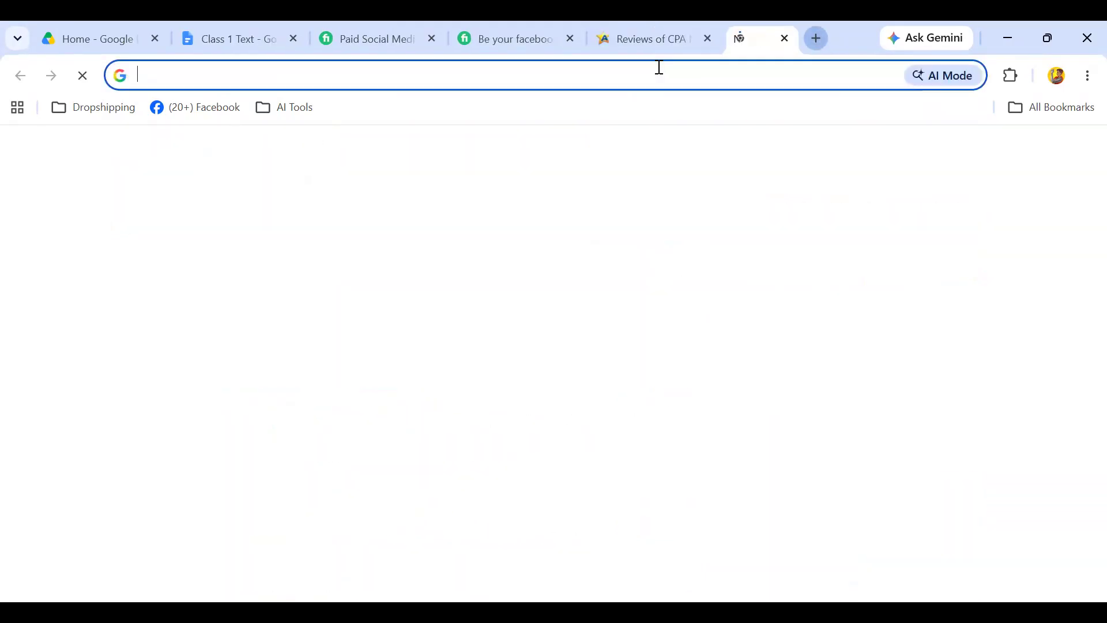
type("a")
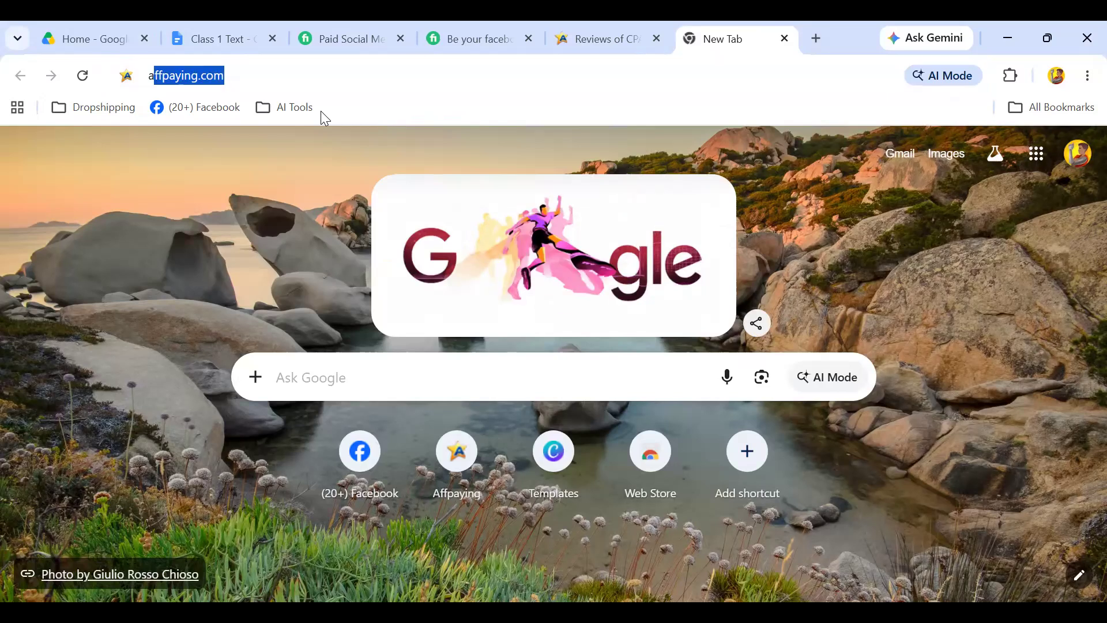
type("destra")
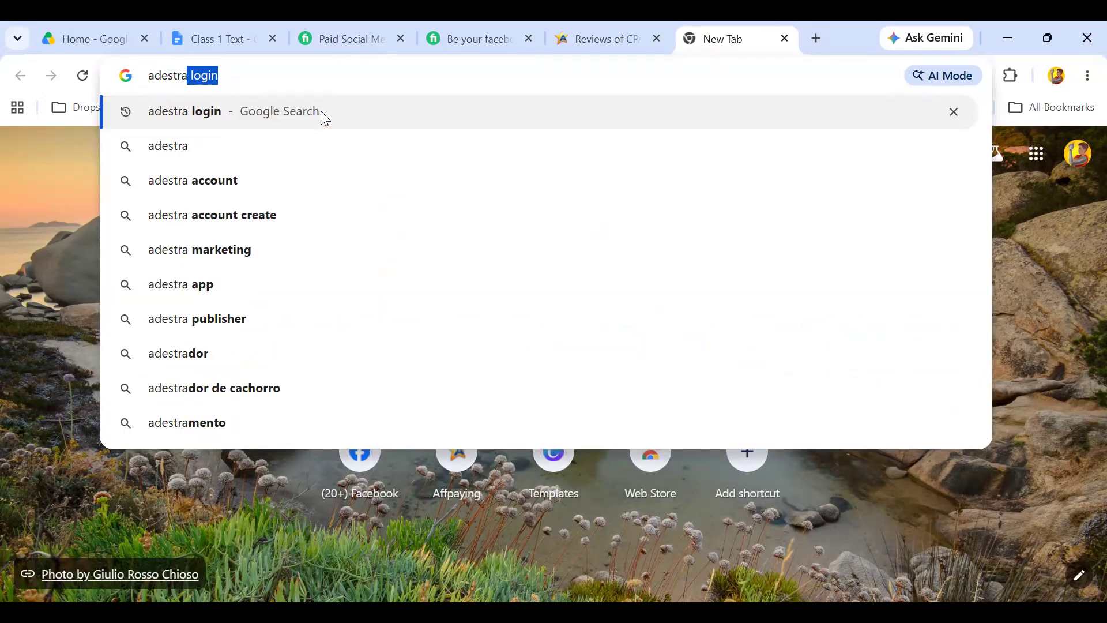
left_click(322, 114)
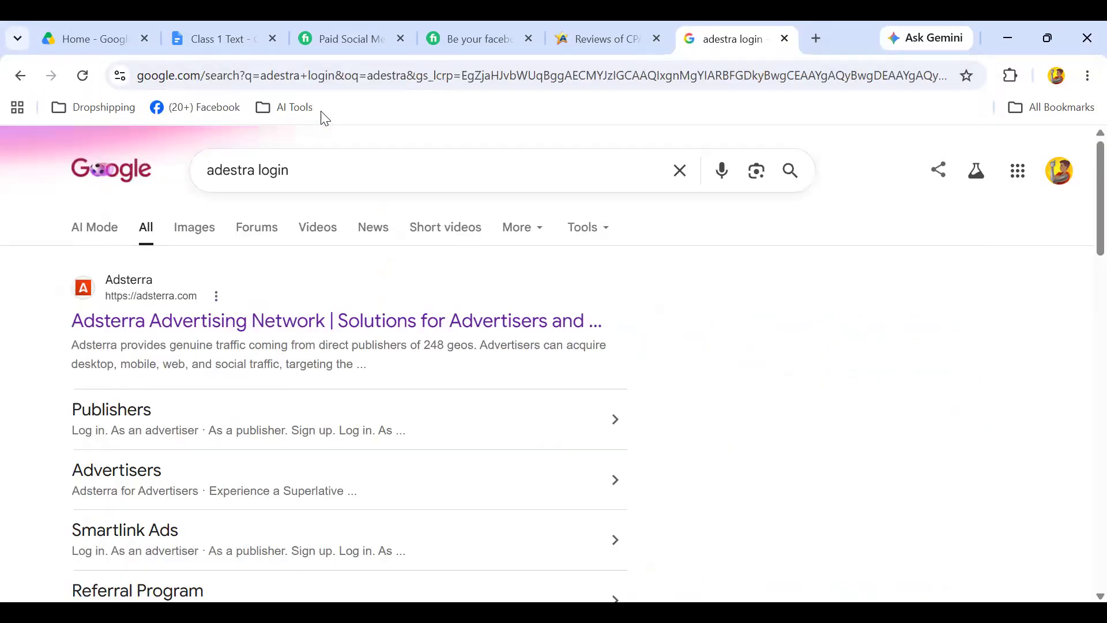
left_click(225, 323)
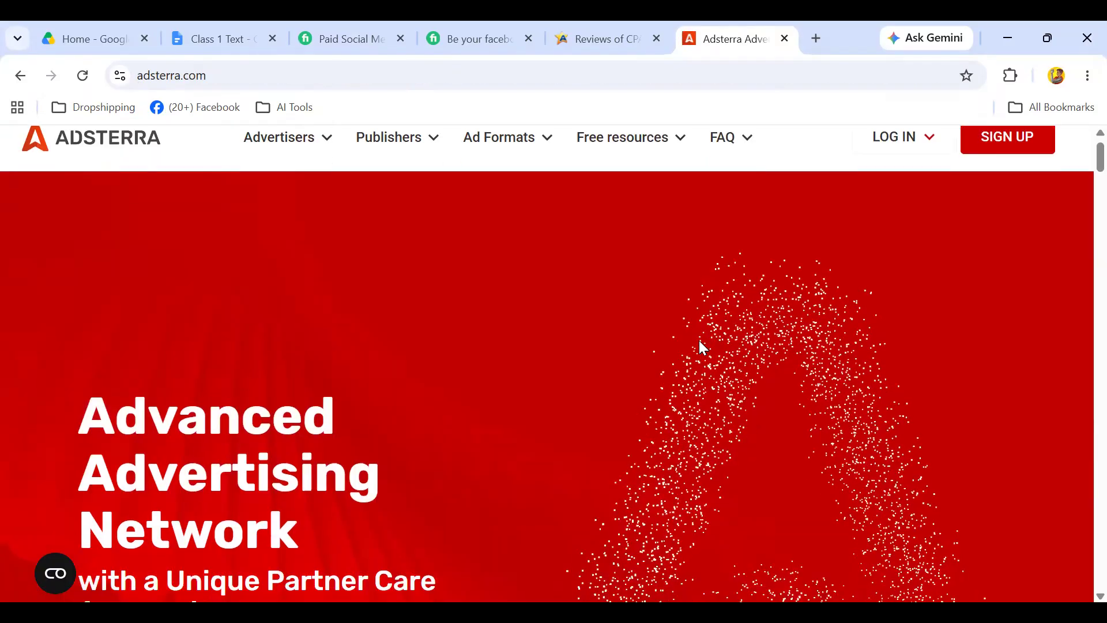
scroll(702, 346, "down", 10)
scroll(702, 346, "up", 8)
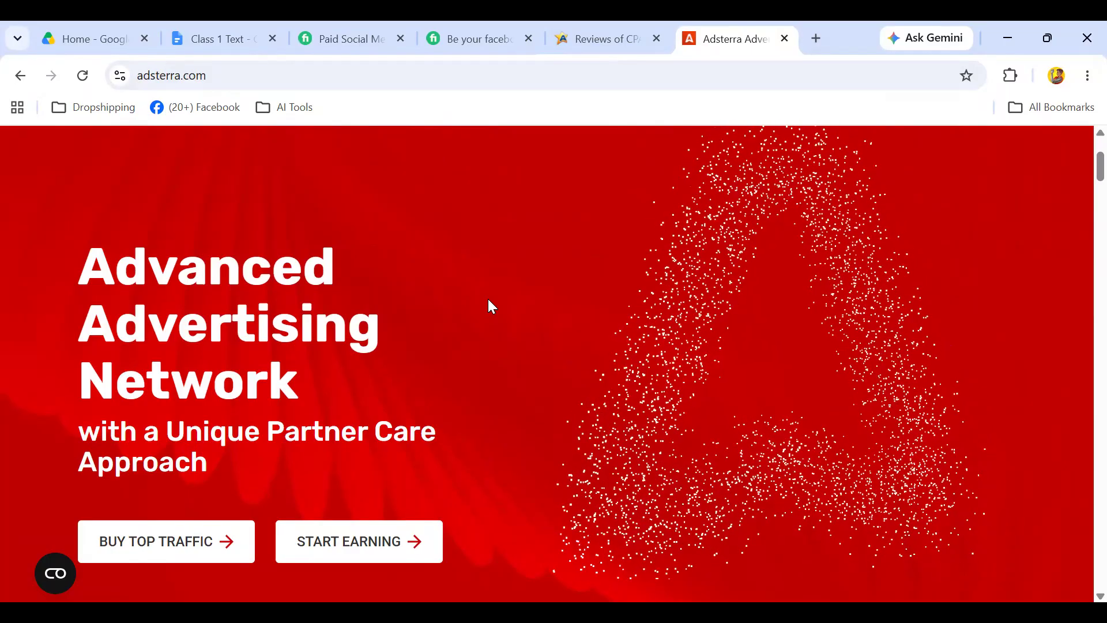
Revisit the open Affpaying and Fiverr pages and return to the Class 1 Text document's income and CPA notes.
left_click(615, 32)
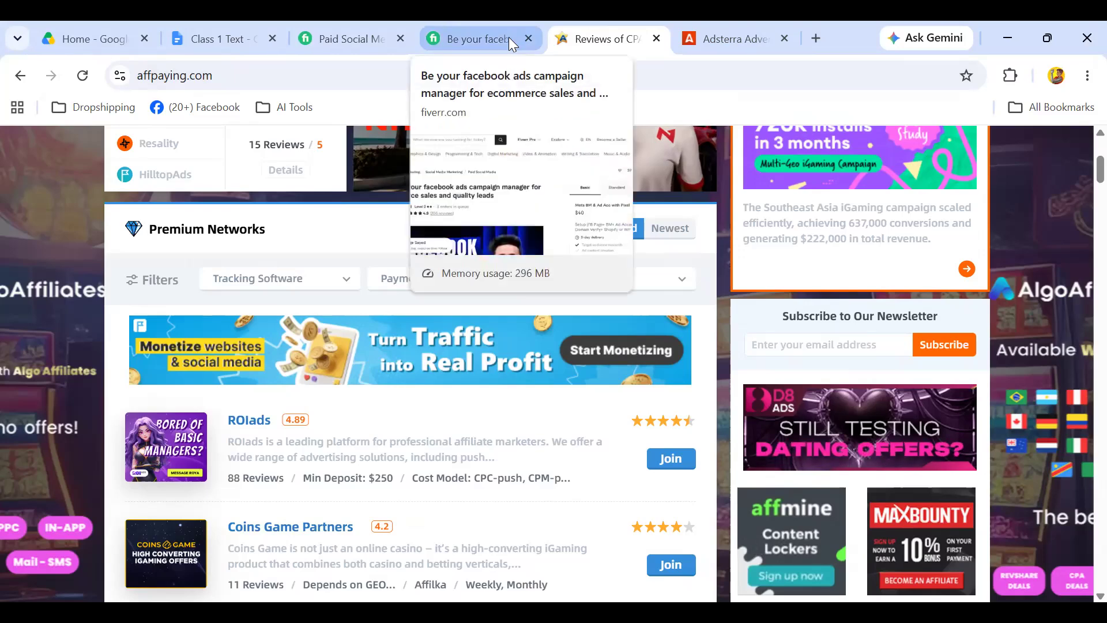
left_click(468, 38)
left_click(375, 42)
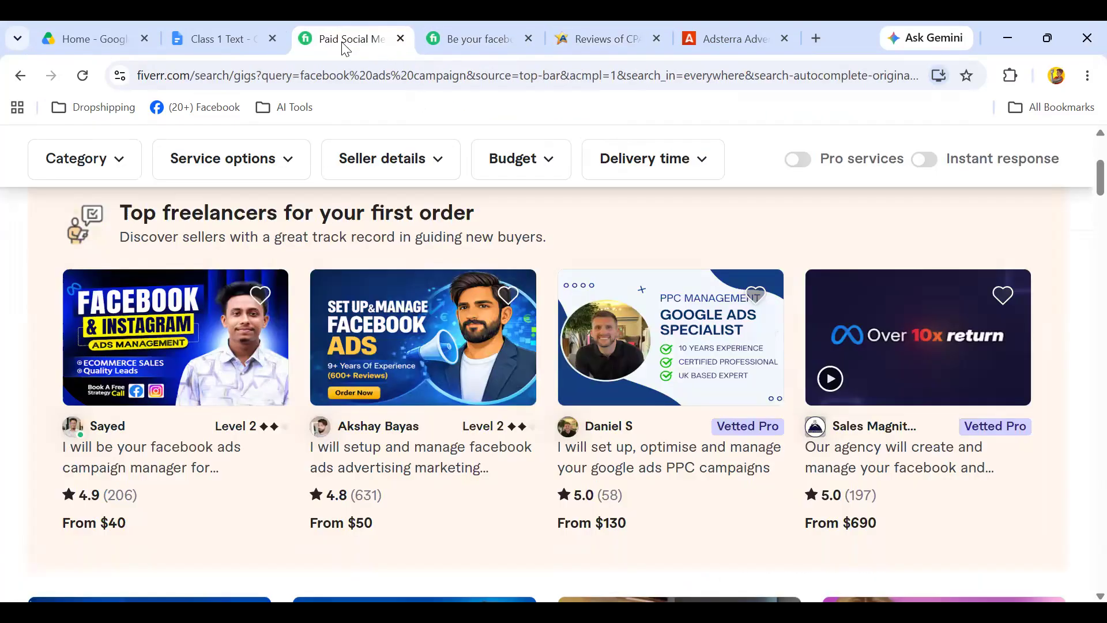
left_click(264, 38)
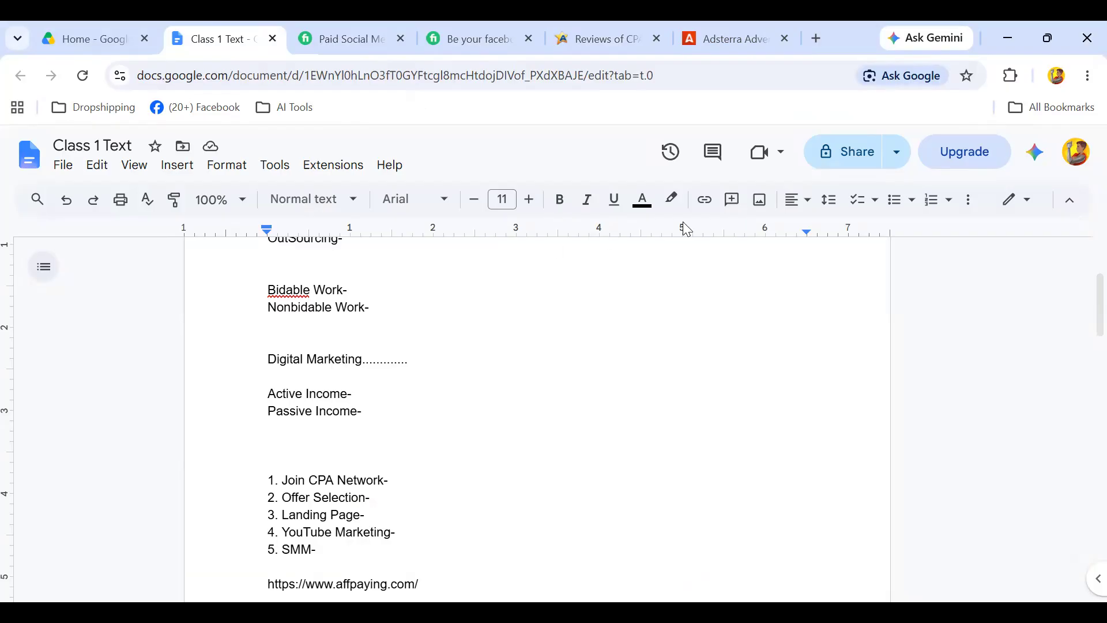
Search Google for "farhanacademy" in a new browser tab and open the Farhan Academy home page.
left_click(815, 38)
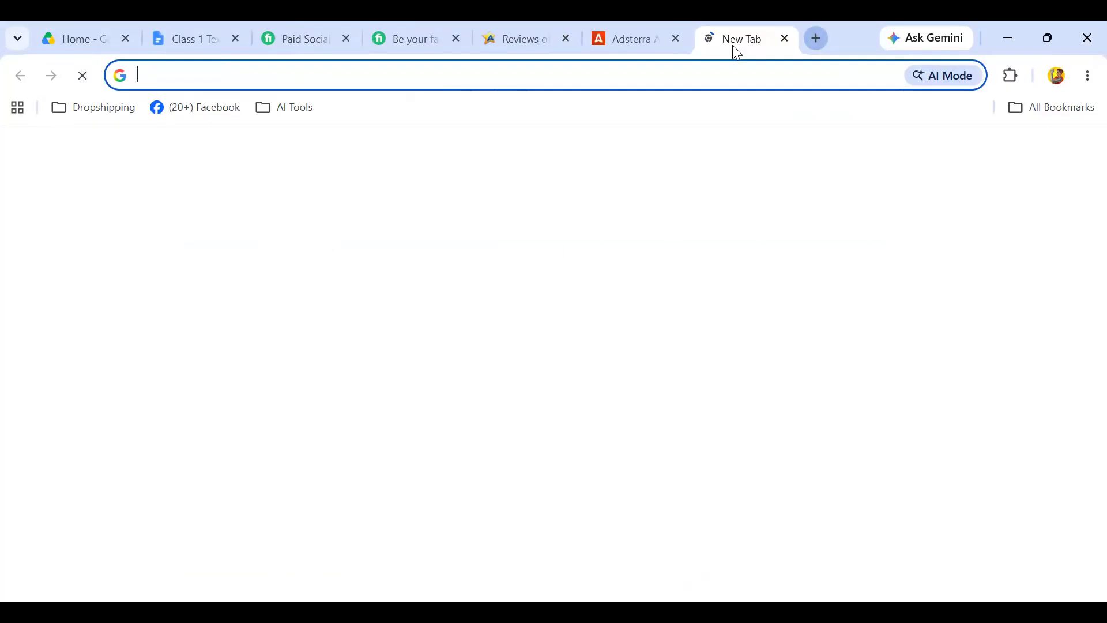
left_click(337, 71)
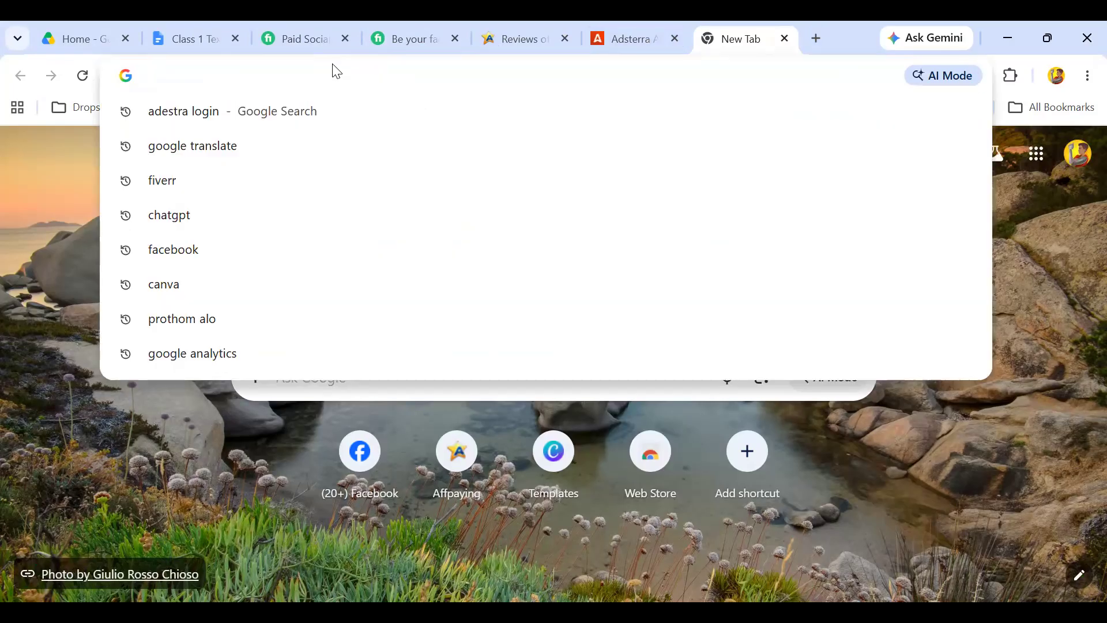
type("farhan")
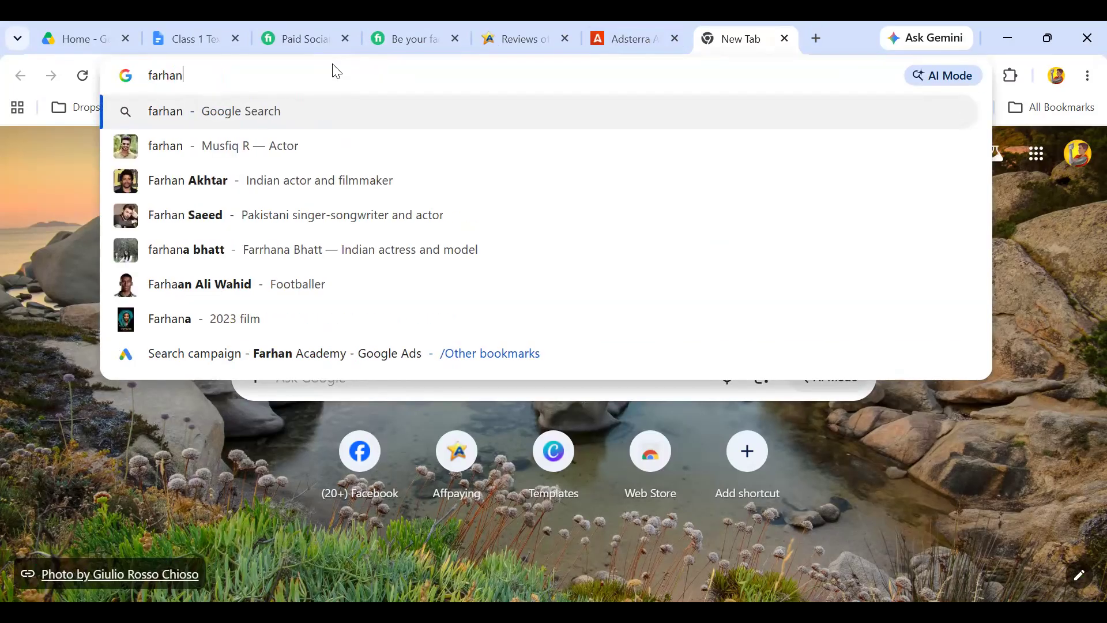
type("academy")
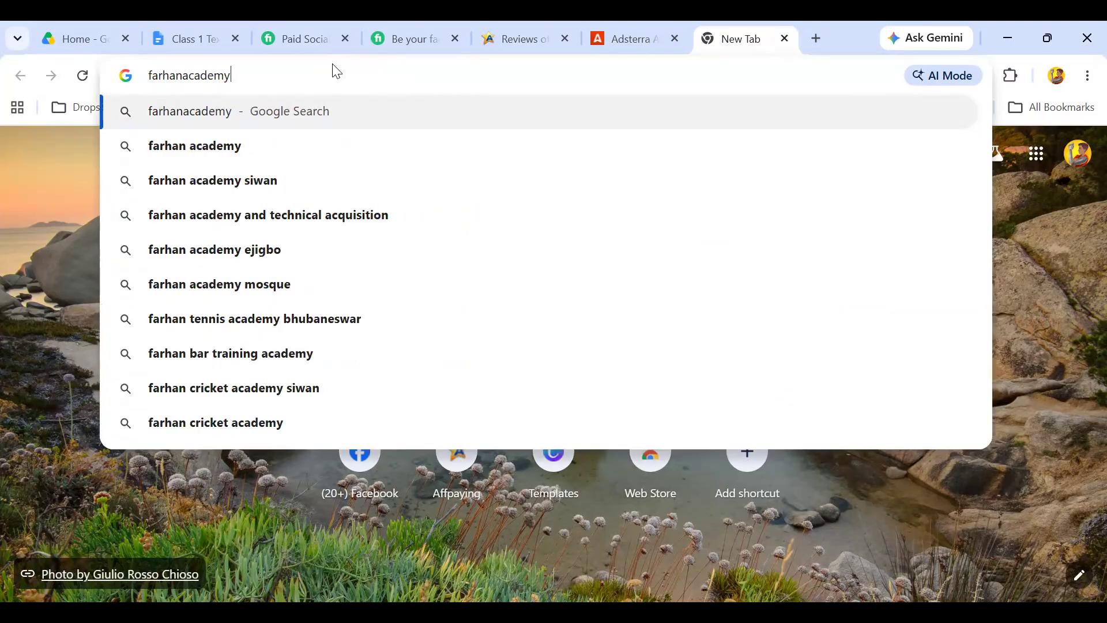
key("Return")
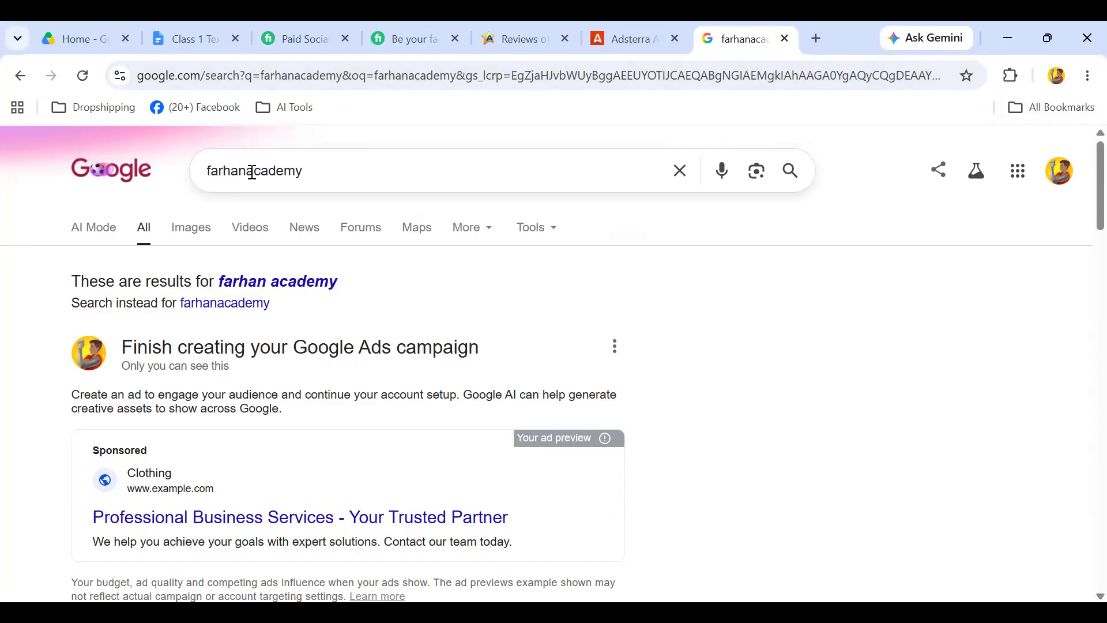
scroll(247, 228, "down", 7)
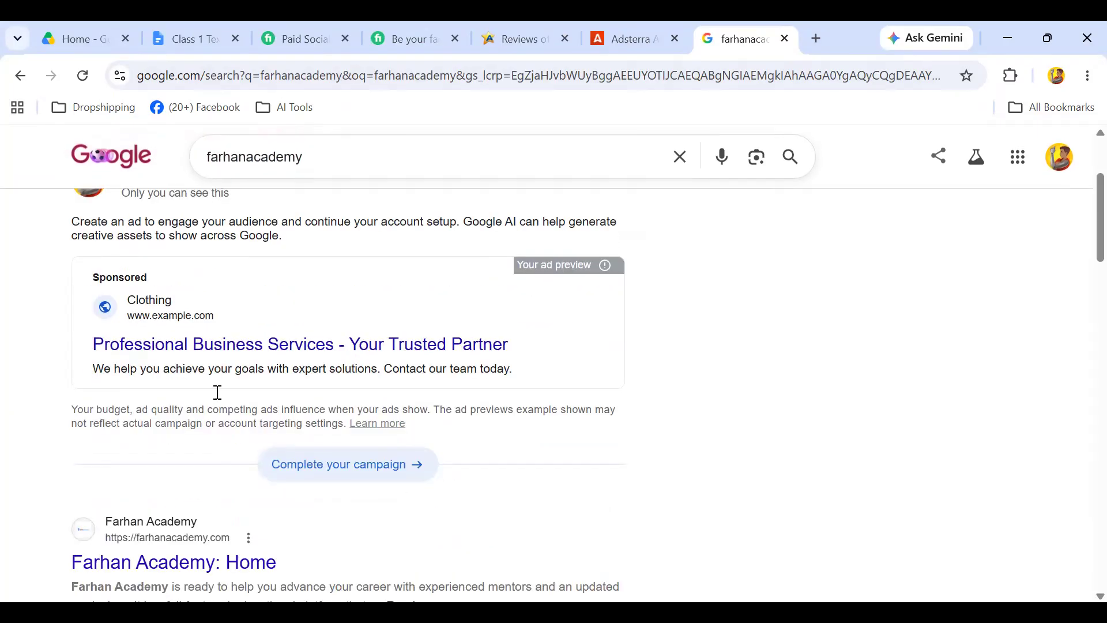
left_click(174, 307)
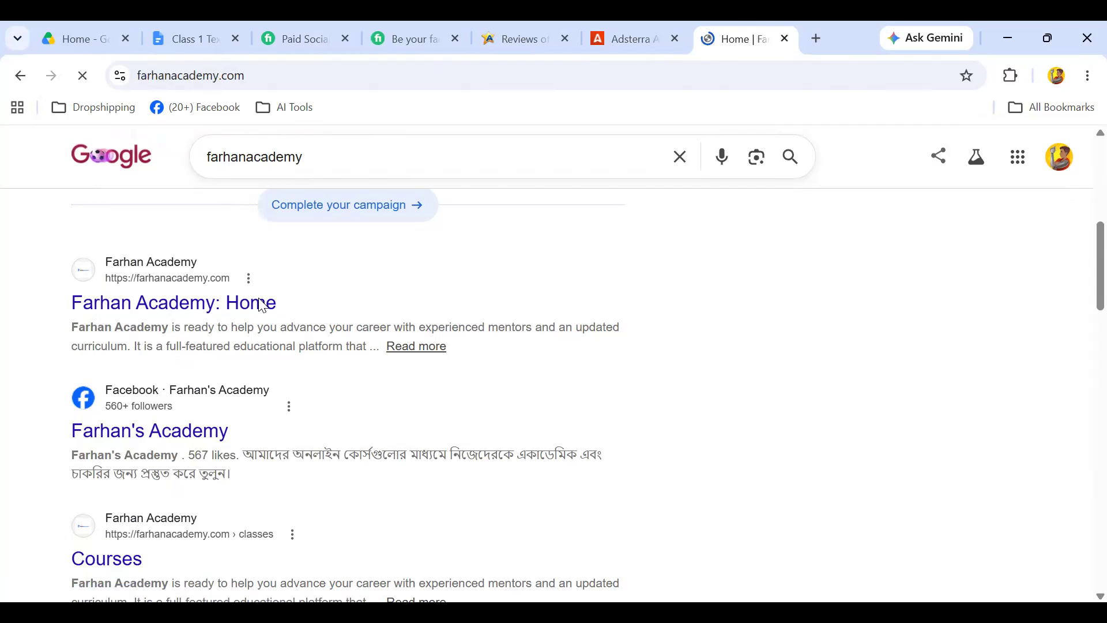
Examine the Farhan Academy home page's course sections, trending categories, subscription plans, instructors and store products, ending at Featured Courses.
scroll(541, 347, "down", 10)
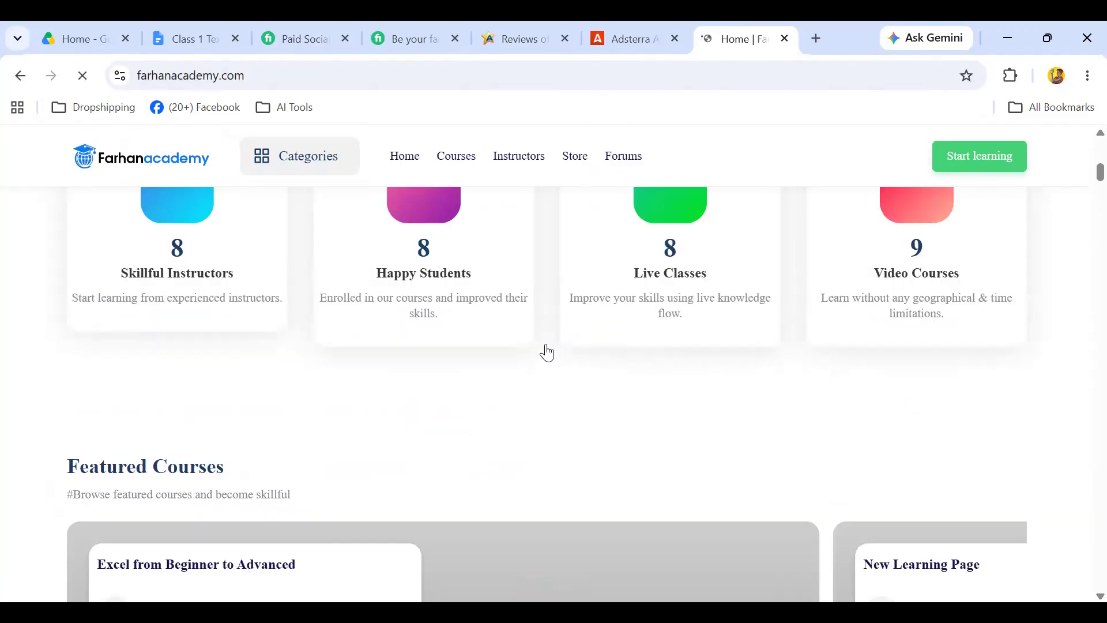
scroll(544, 354, "down", 15)
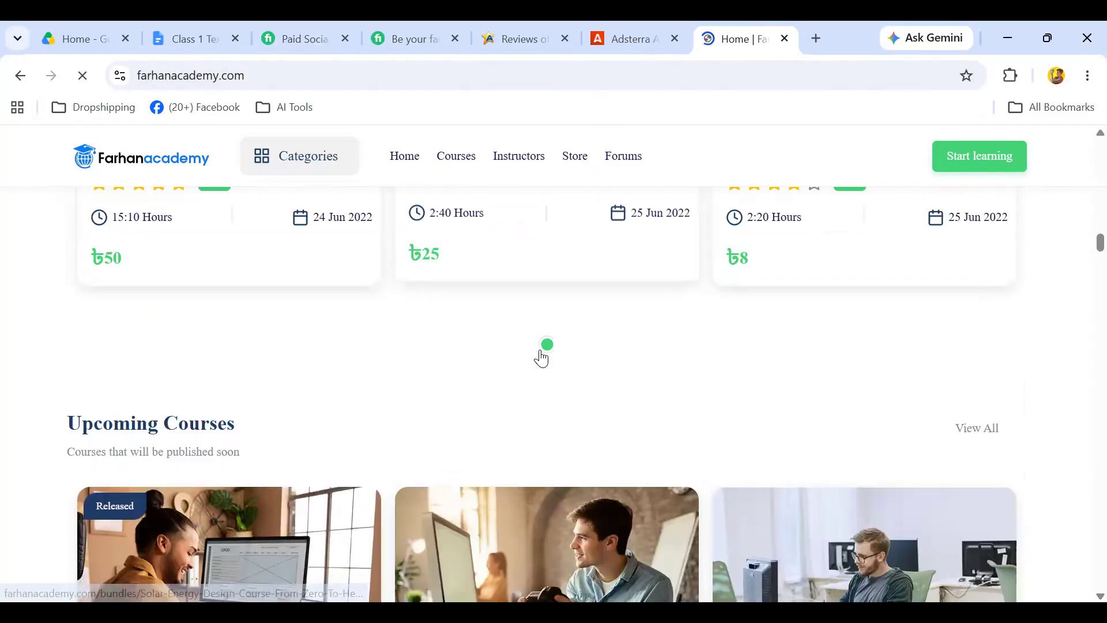
scroll(539, 362, "down", 6)
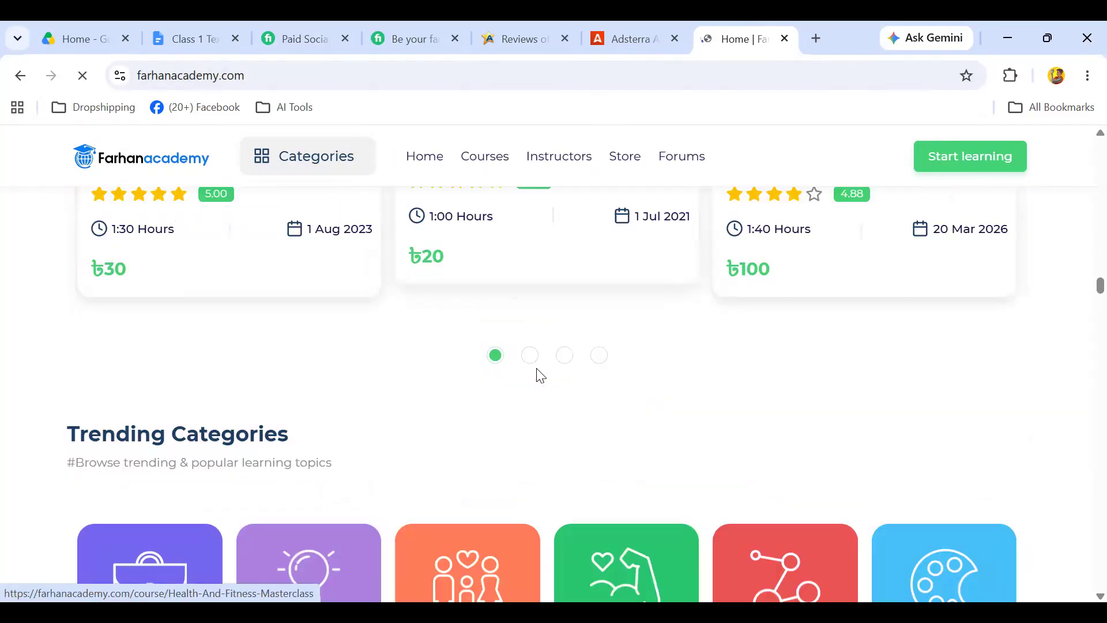
scroll(538, 373, "down", 5)
scroll(544, 370, "down", 8)
scroll(543, 370, "up", 7)
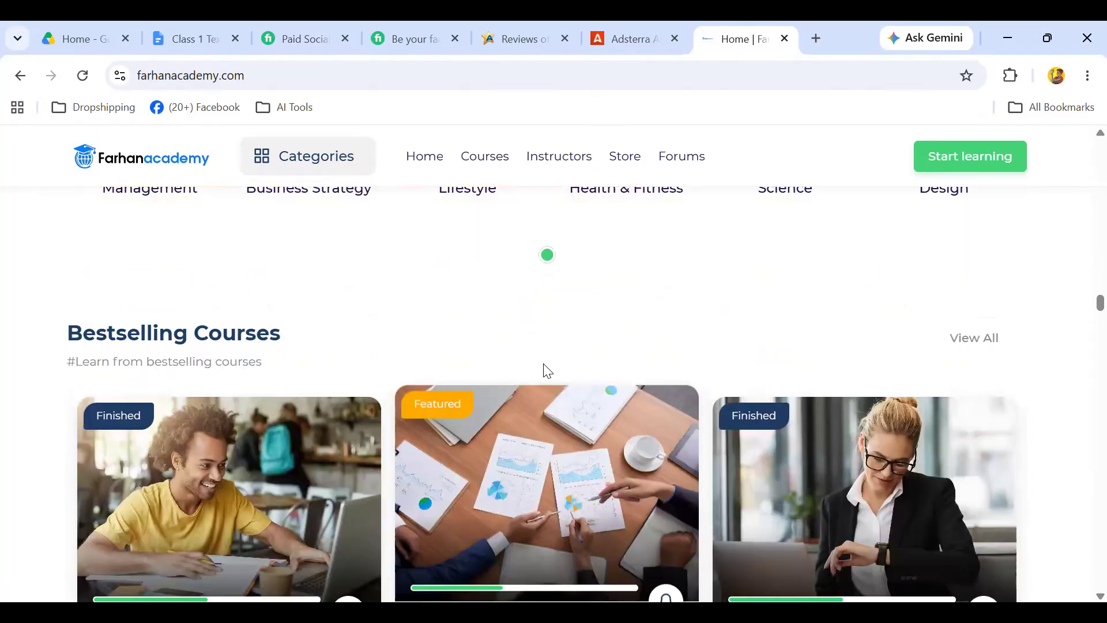
scroll(545, 371, "down", 8)
scroll(545, 369, "down", 13)
scroll(547, 363, "up", 1)
scroll(553, 366, "down", 6)
scroll(553, 369, "down", 10)
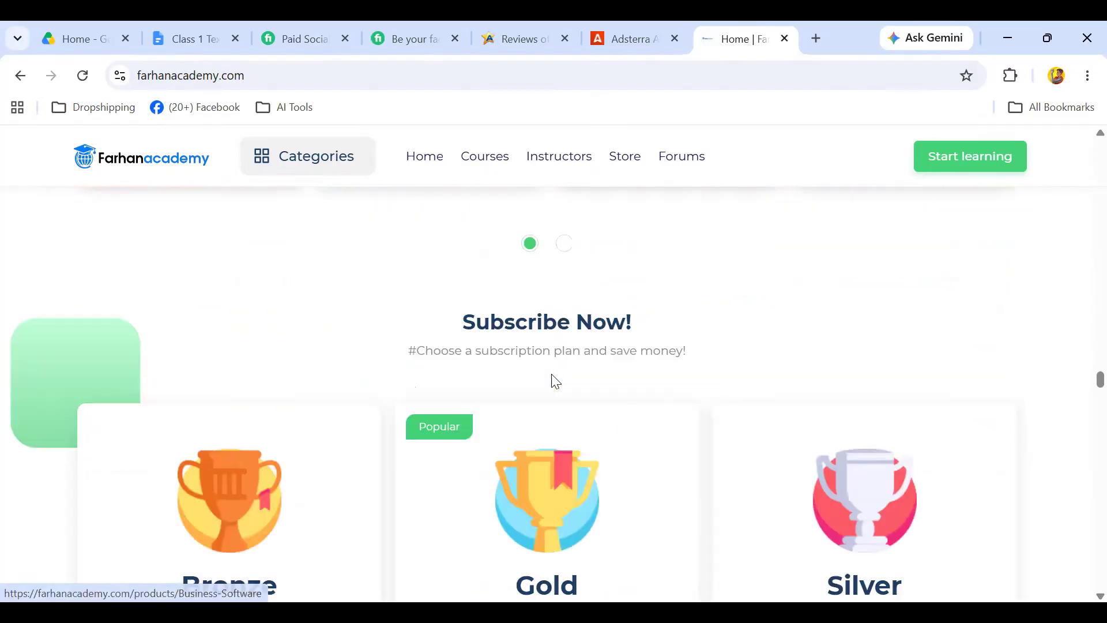
scroll(550, 373, "down", 10)
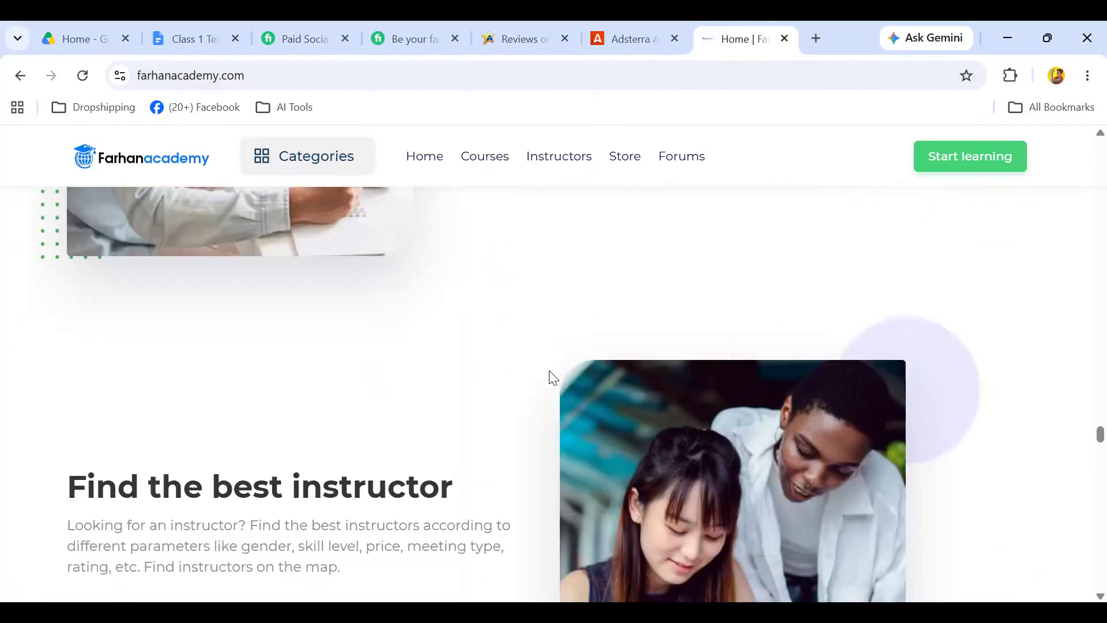
scroll(549, 367, "down", 12)
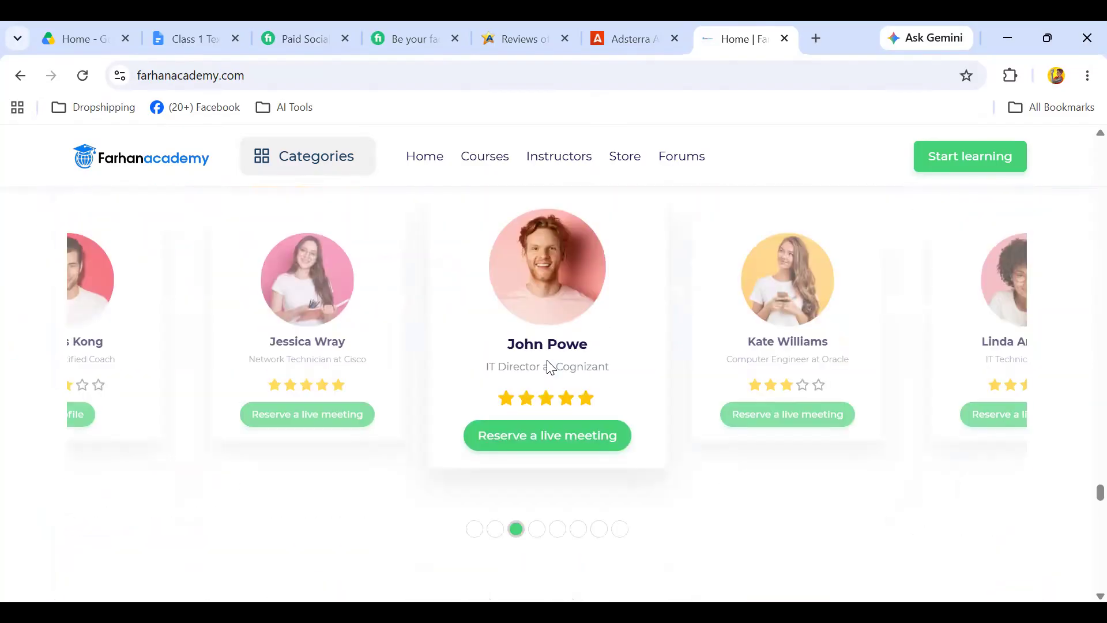
scroll(554, 363, "up", 15)
scroll(558, 361, "up", 10)
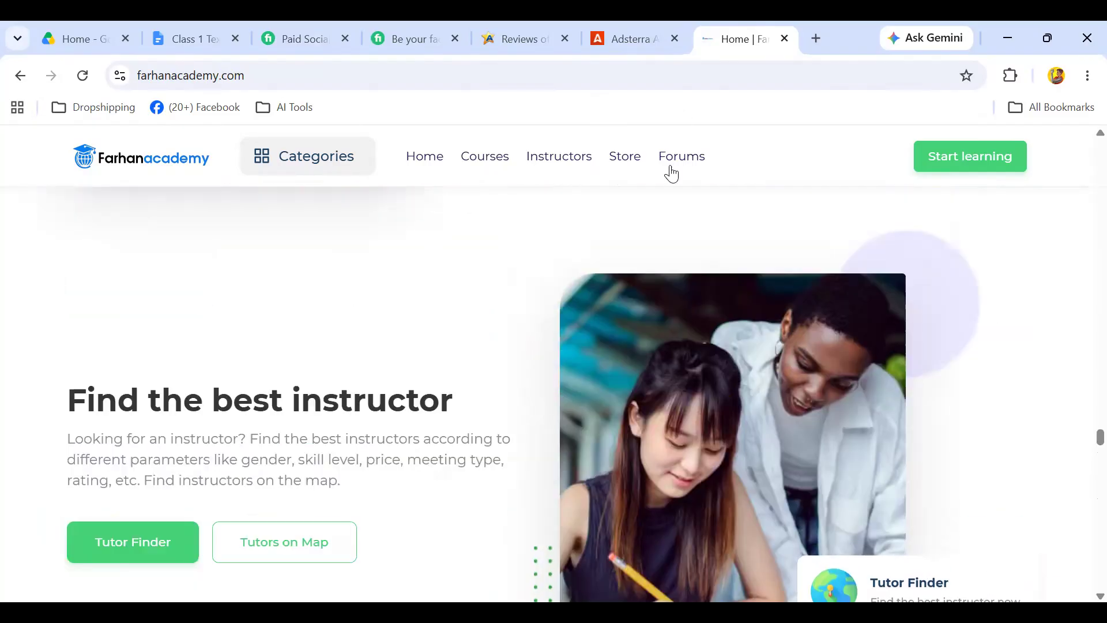
scroll(376, 437, "up", 10)
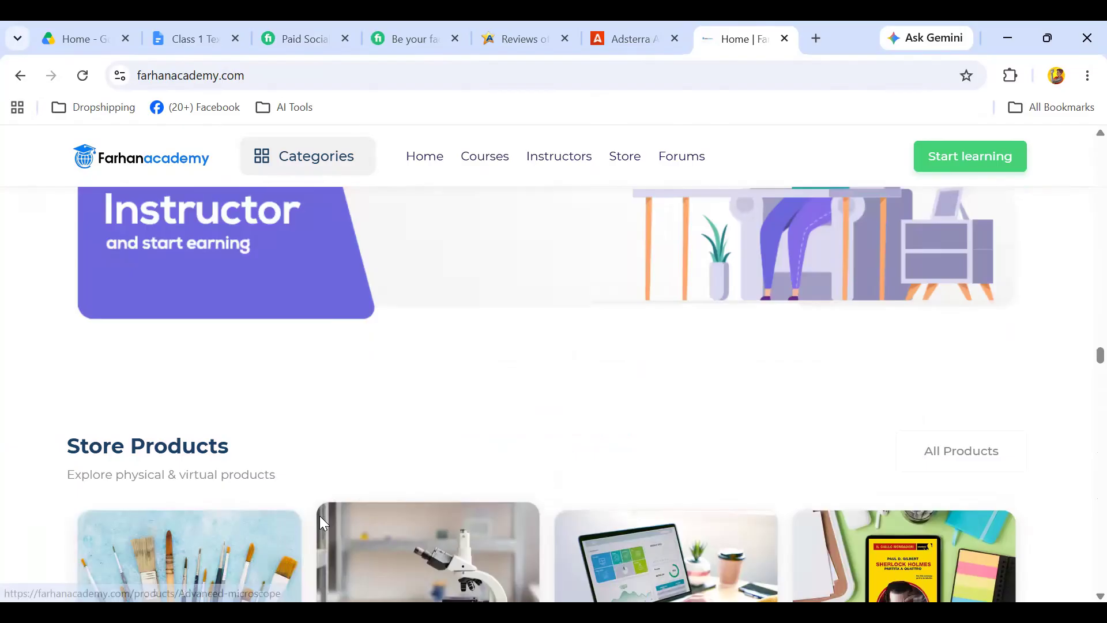
scroll(321, 522, "up", 10)
scroll(322, 526, "up", 10)
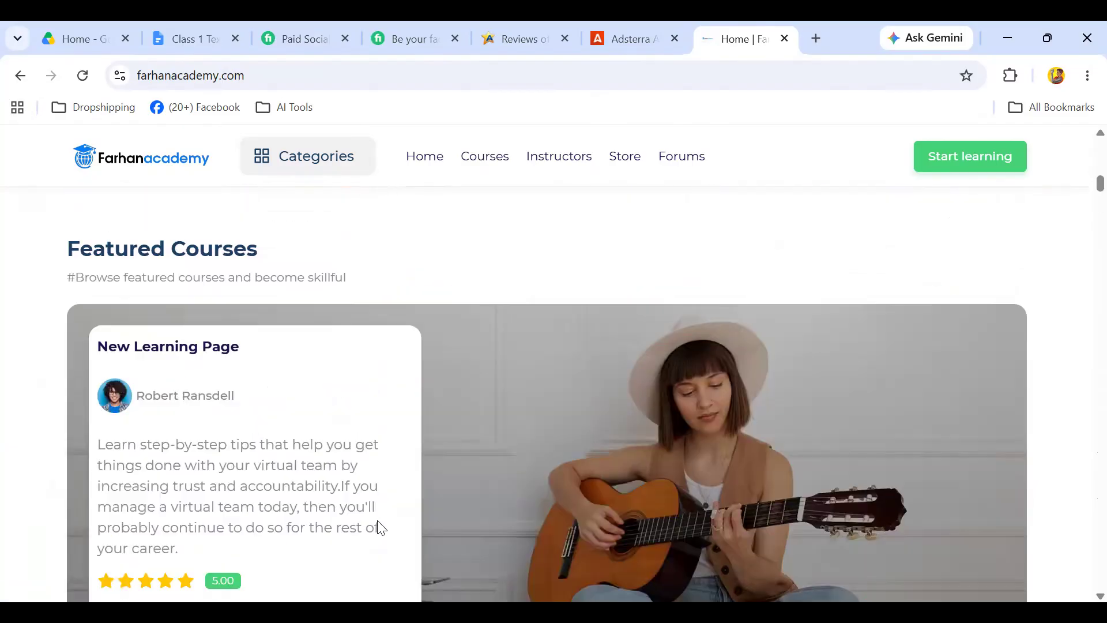
Revisit the open Adsterra and Affpaying pages, then return to the Class 1 Text document's account requirements below the Affpaying link.
scroll(826, 352, "down", 2)
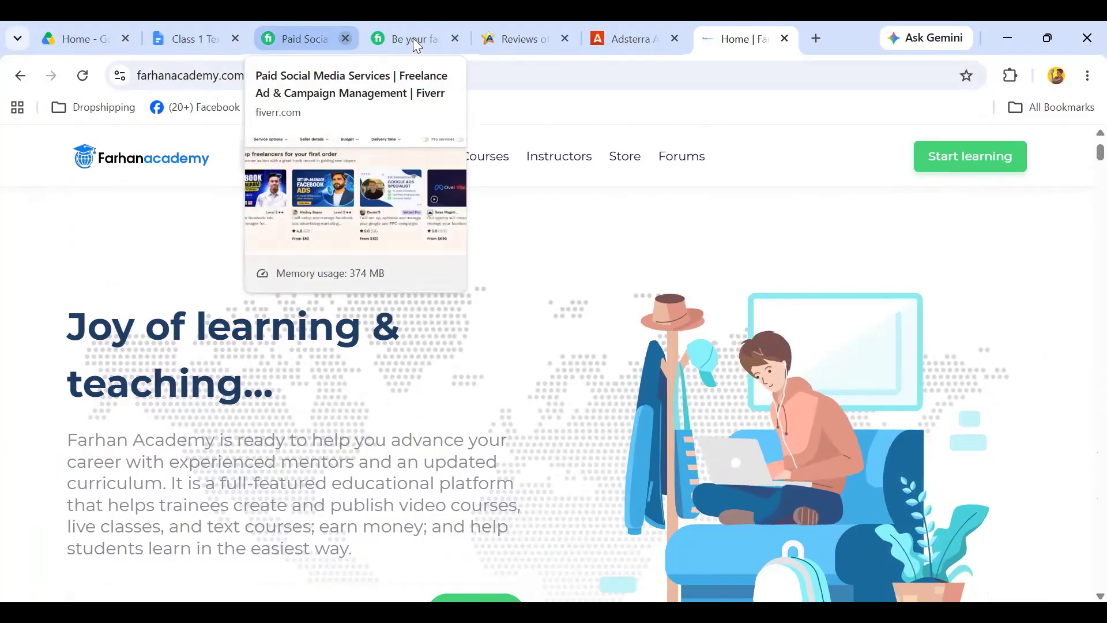
left_click(627, 38)
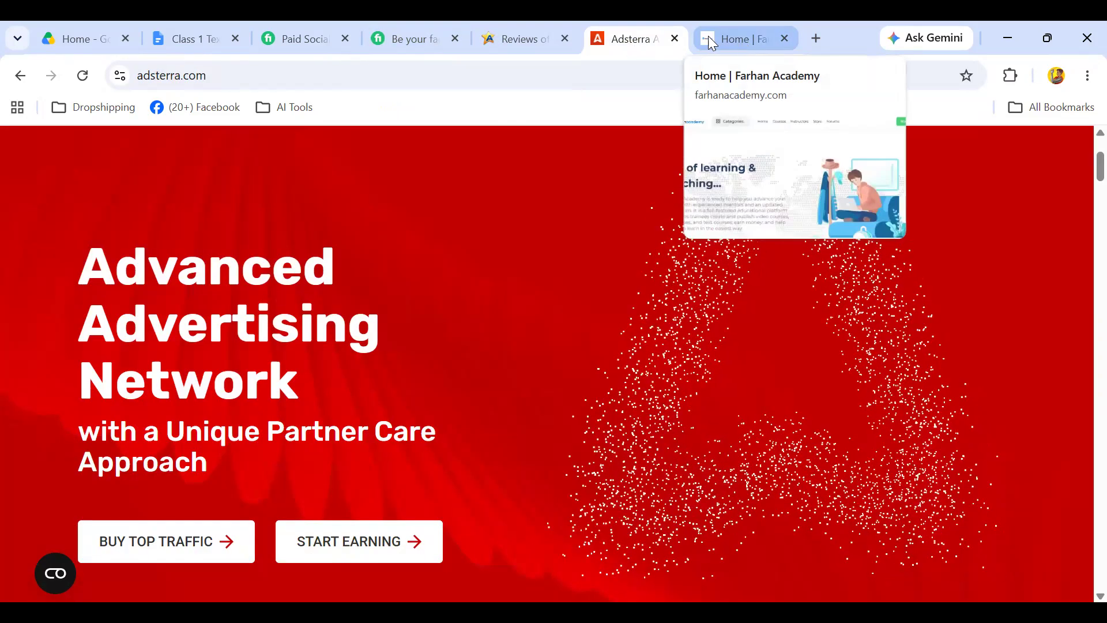
left_click(535, 39)
scroll(363, 391, "down", 8)
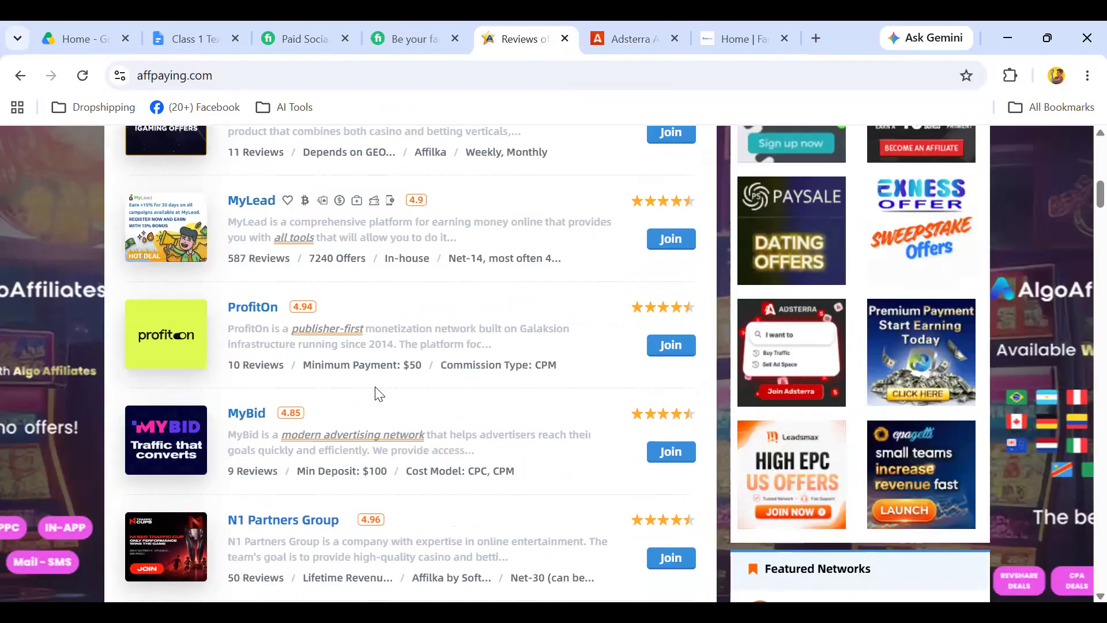
scroll(547, 346, "up", 10)
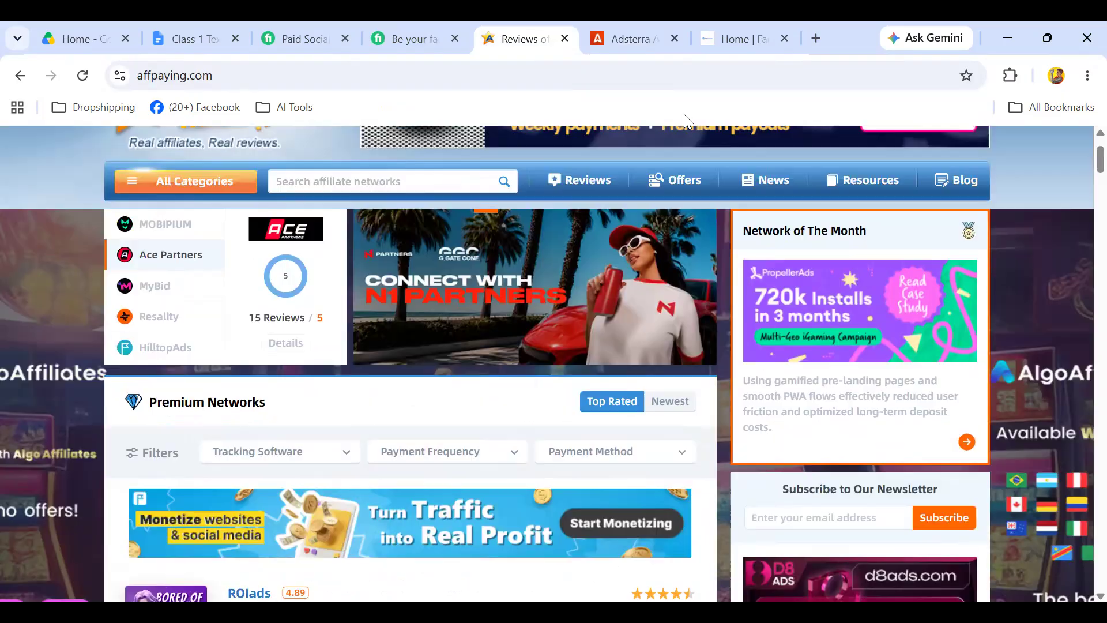
left_click(181, 51)
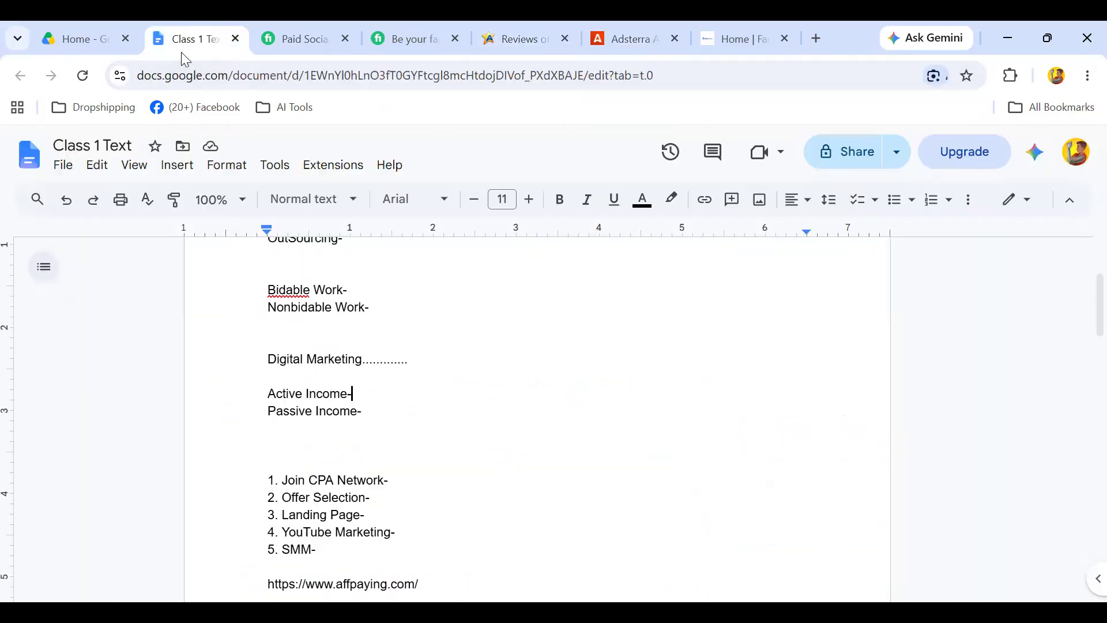
scroll(385, 424, "down", 3)
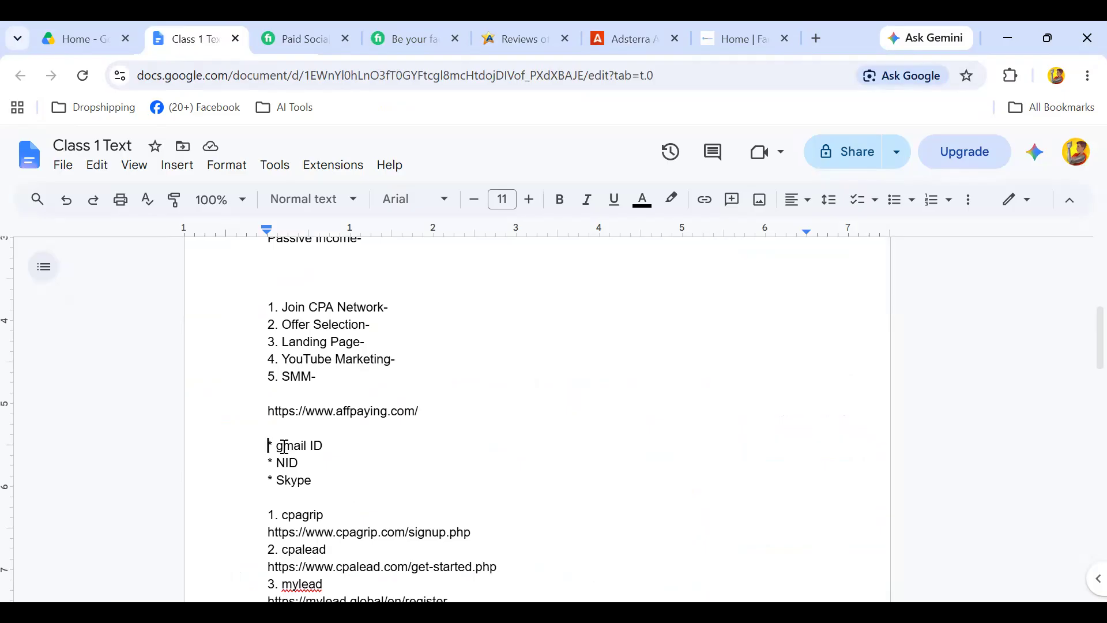
Highlight the gmail ID, NID and Skype requirement lines one after another in the class notes.
left_click_drag(268, 445, 338, 449)
left_click_drag(266, 463, 324, 480)
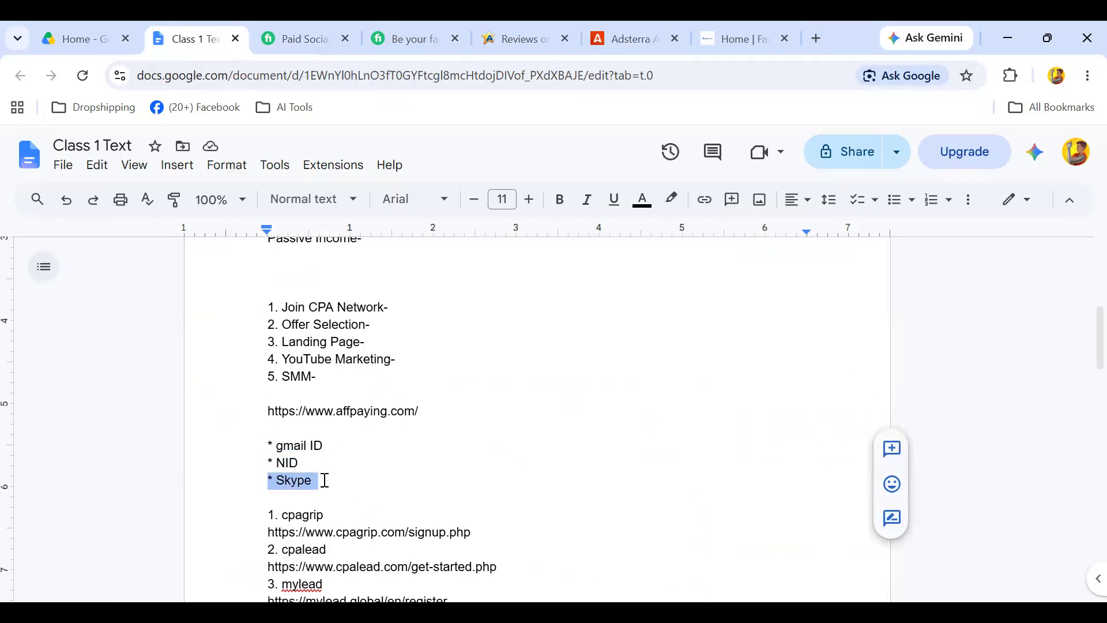
left_click(366, 469)
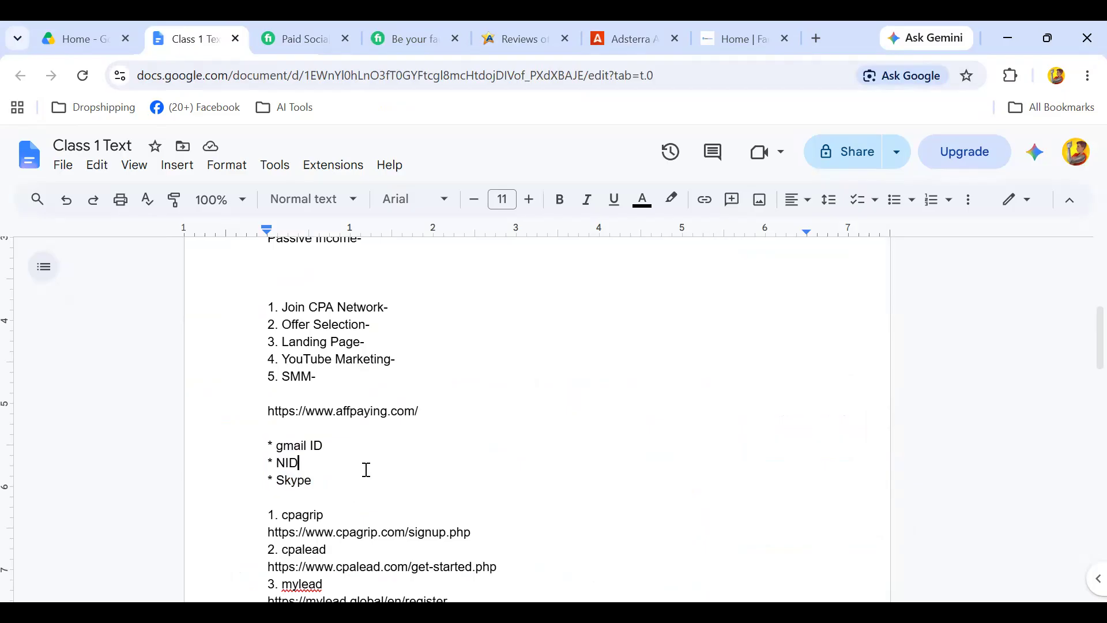
left_click_drag(325, 445, 271, 445)
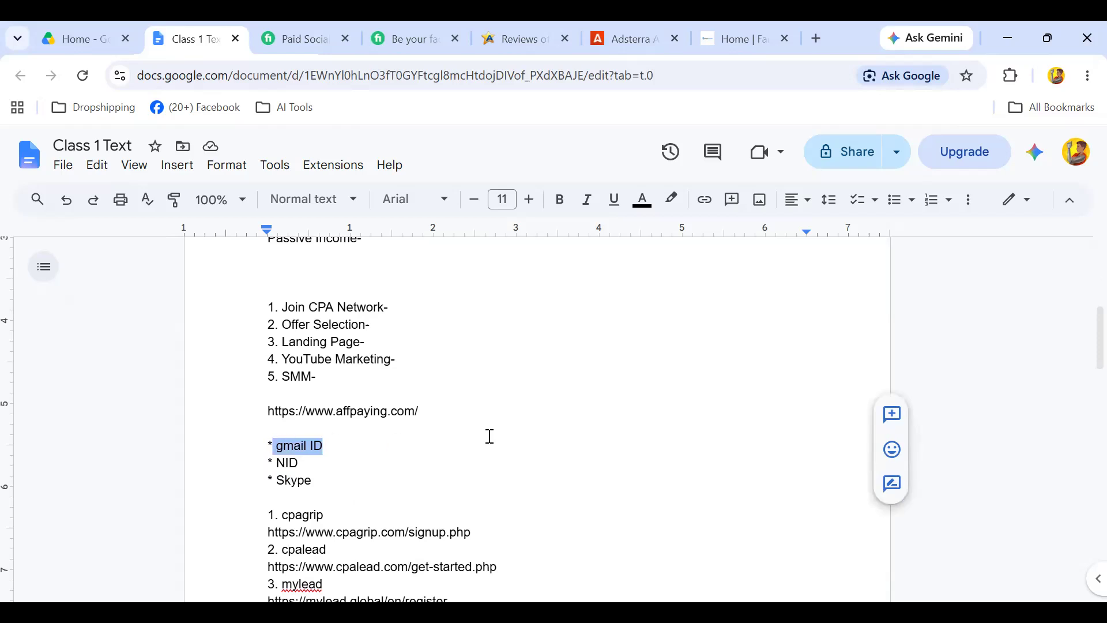
left_click(311, 464)
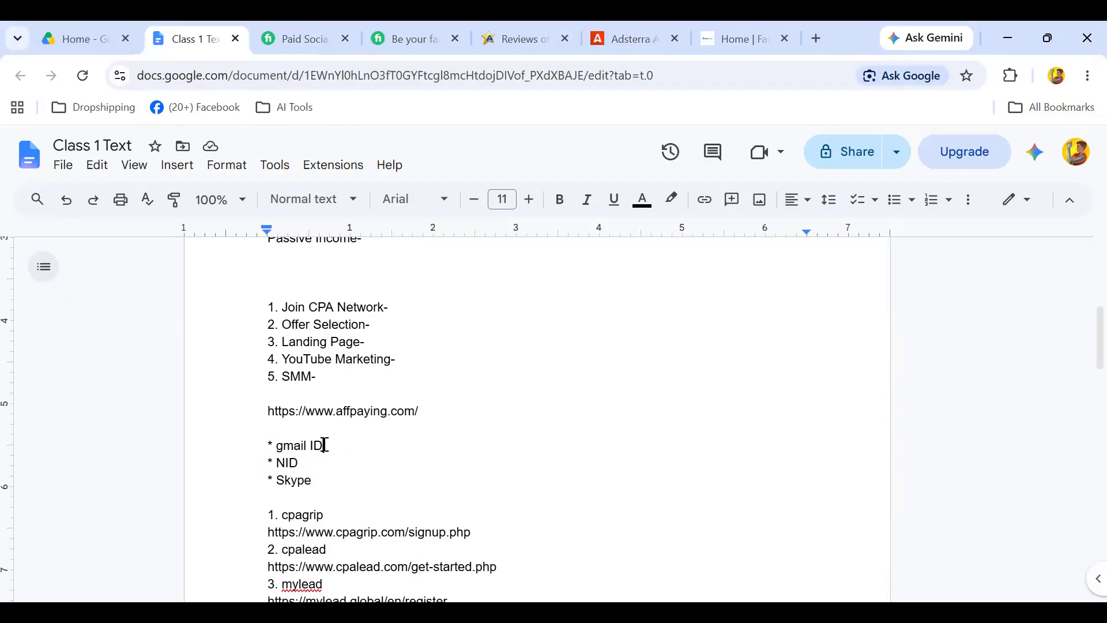
left_click_drag(323, 445, 267, 445)
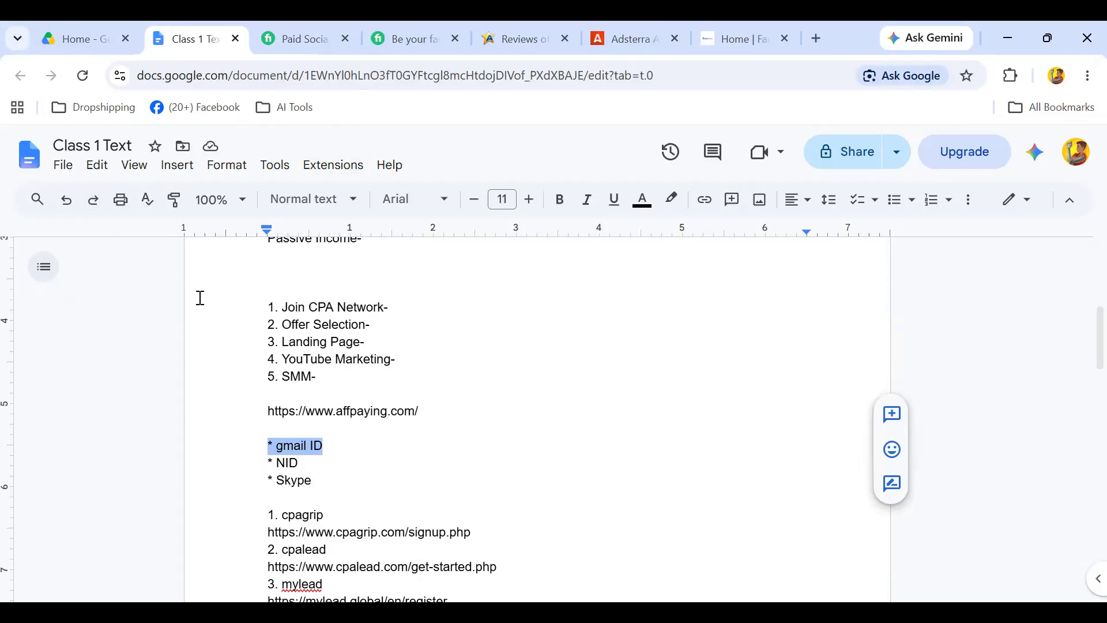
left_click_drag(345, 461, 263, 463)
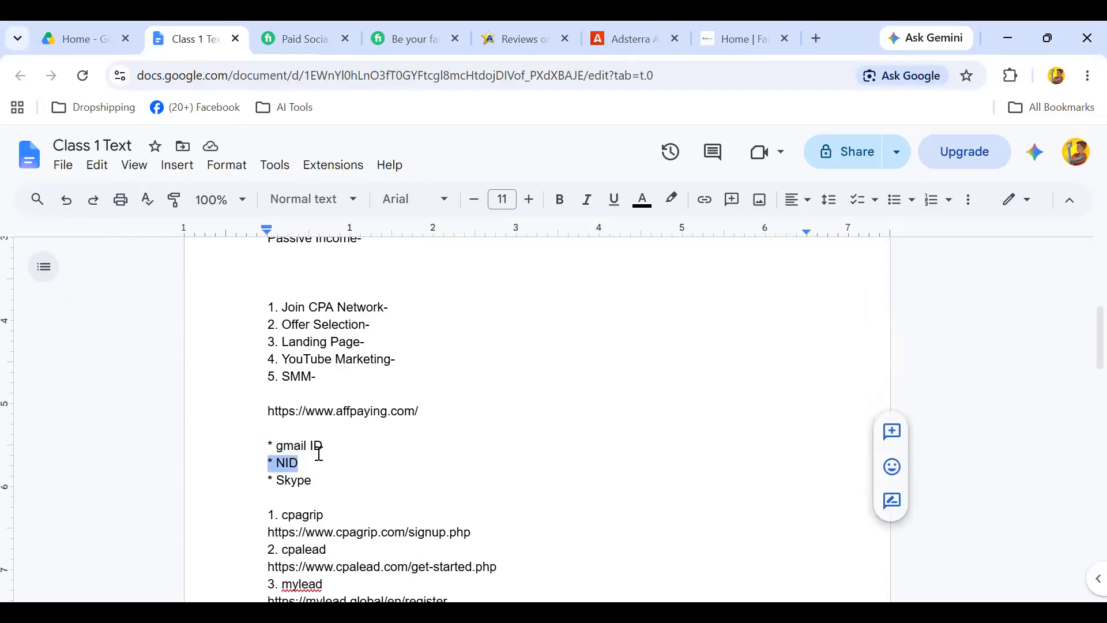
left_click(336, 457)
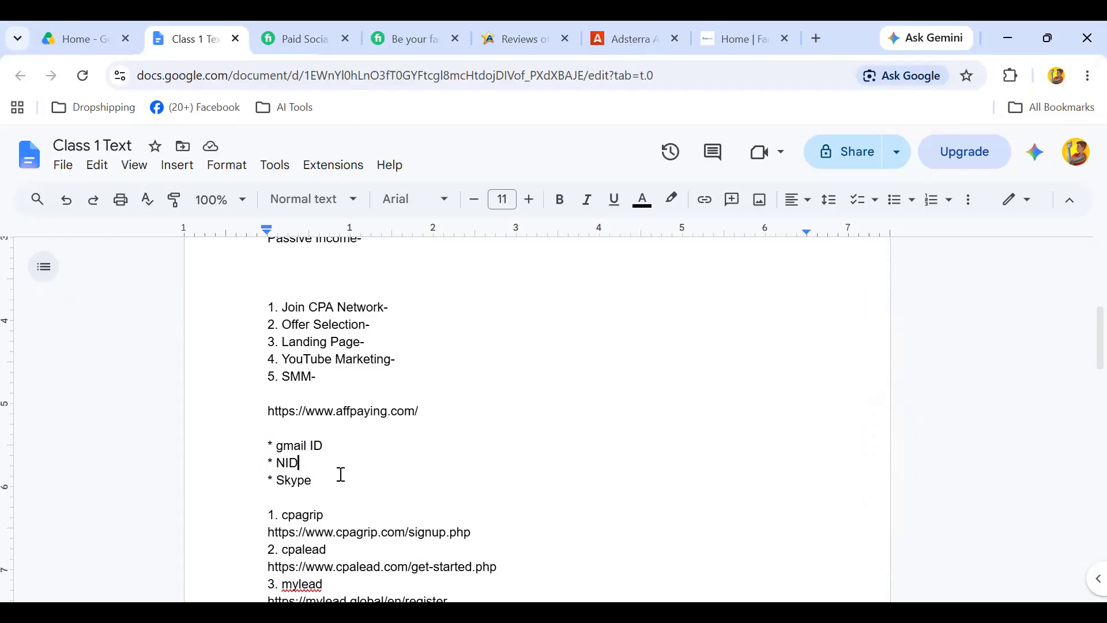
left_click_drag(340, 476, 242, 487)
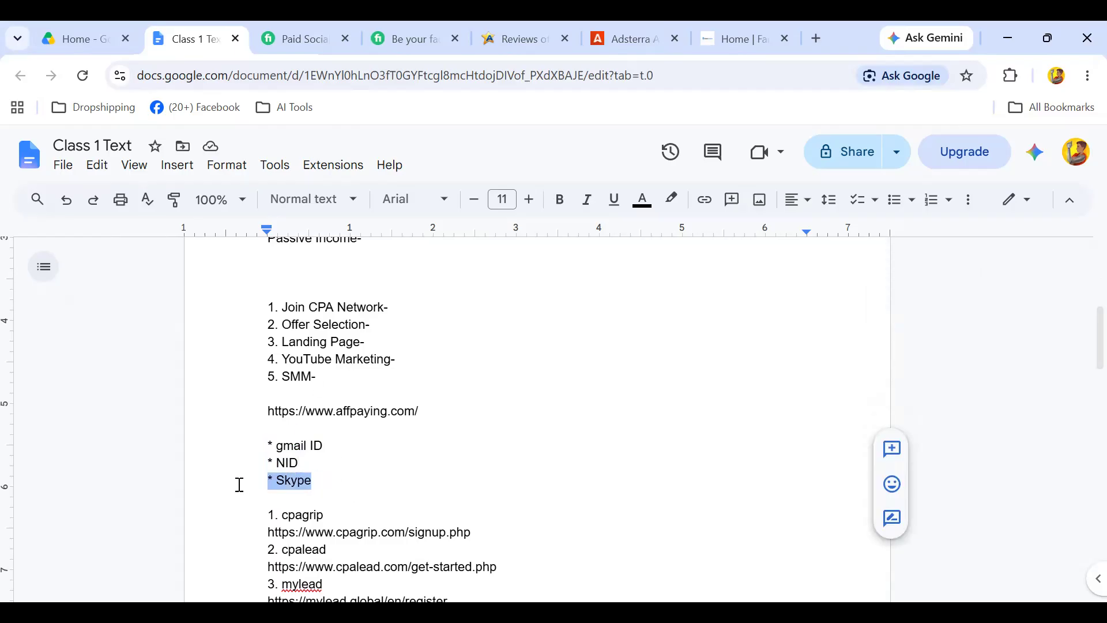
Look over the CPA network sign-up links from cpagrip to adcombo and highlight the gmail ID and NID lines again.
scroll(286, 439, "down", 3)
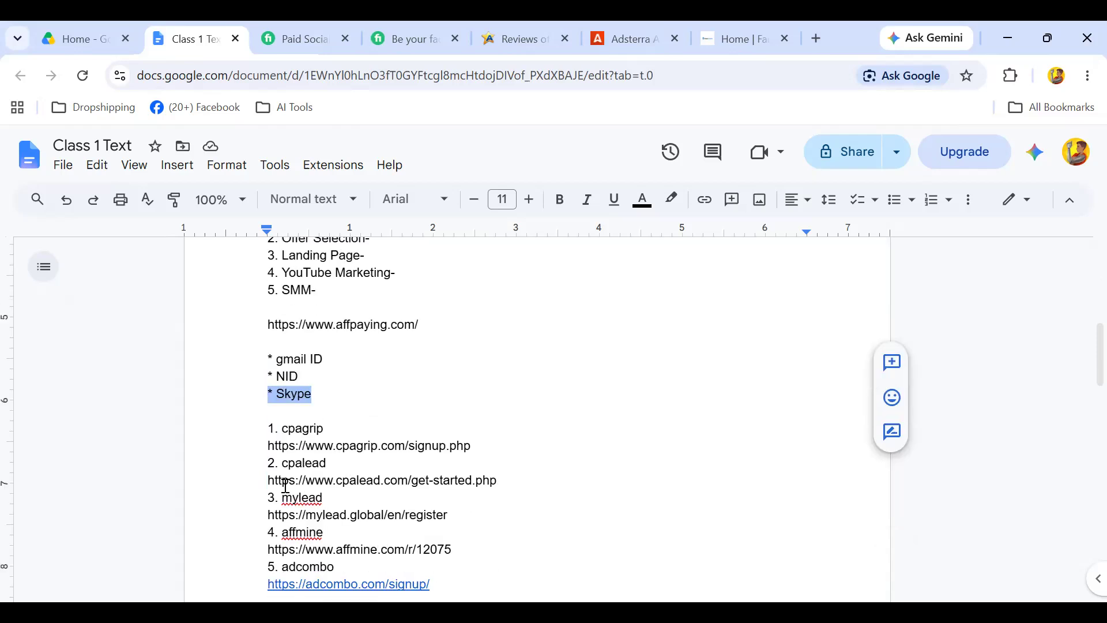
scroll(340, 471, "down", 3)
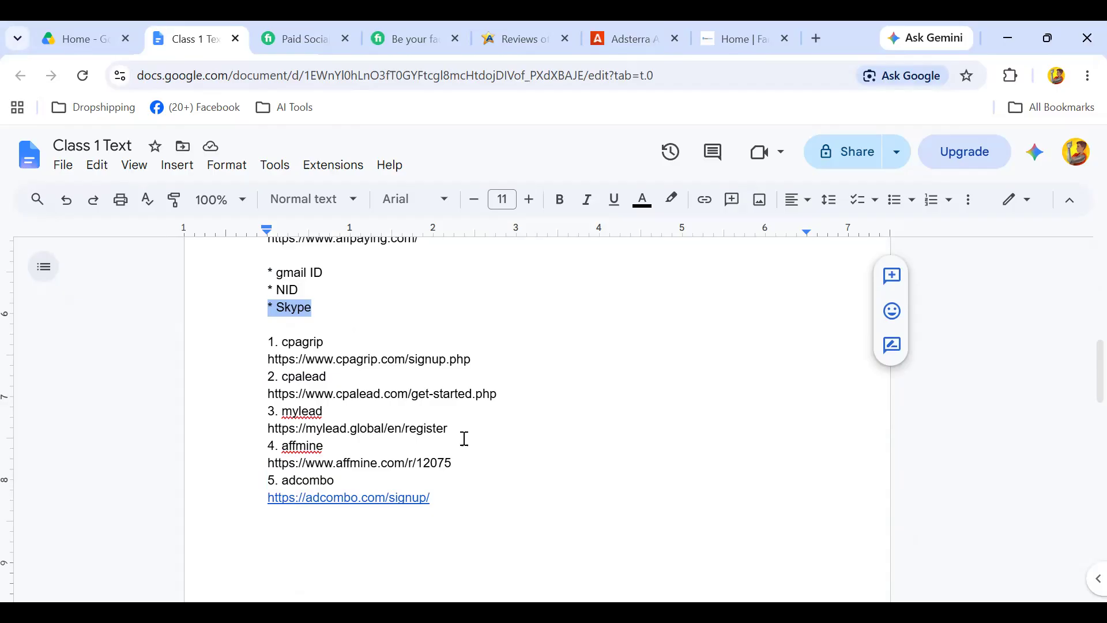
scroll(464, 438, "up", 3)
left_click(316, 449)
triple_click(320, 451)
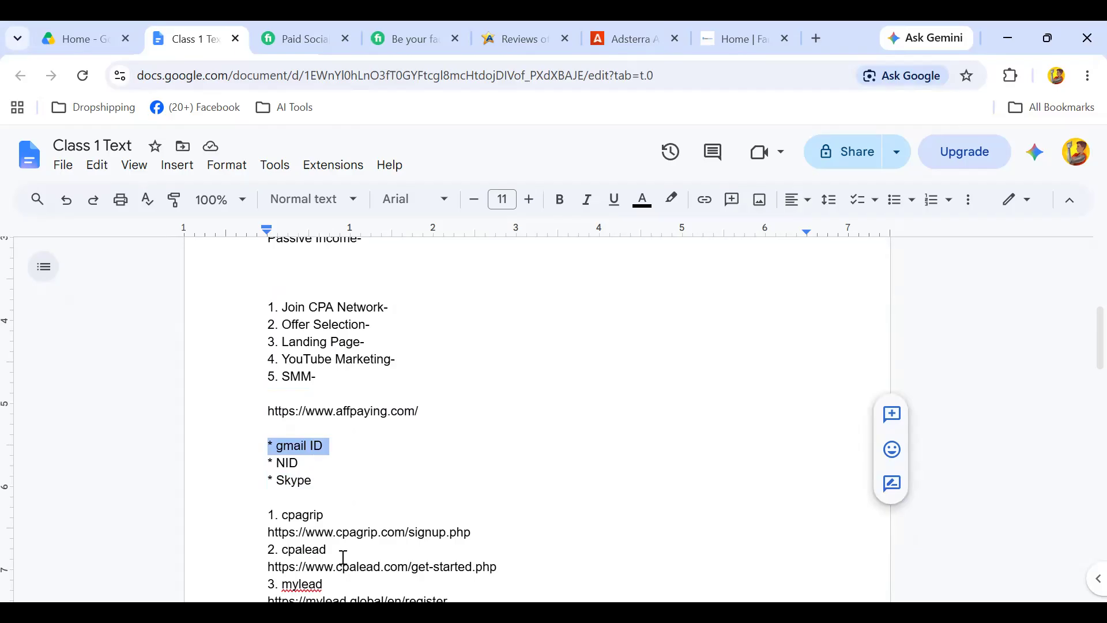
double_click(523, 395)
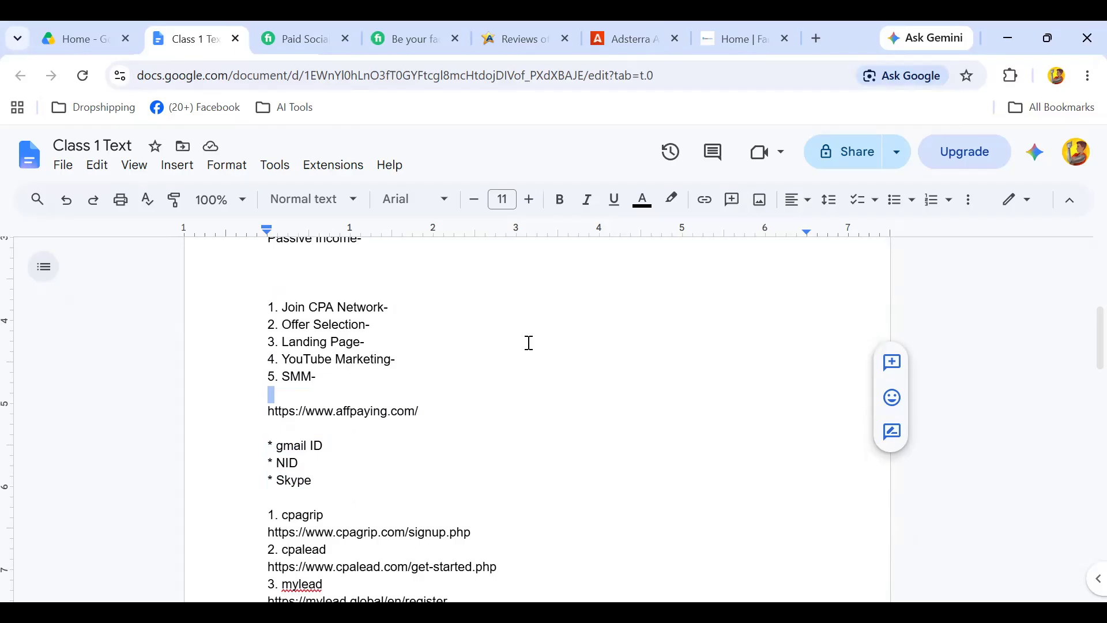
left_click_drag(269, 442, 289, 468)
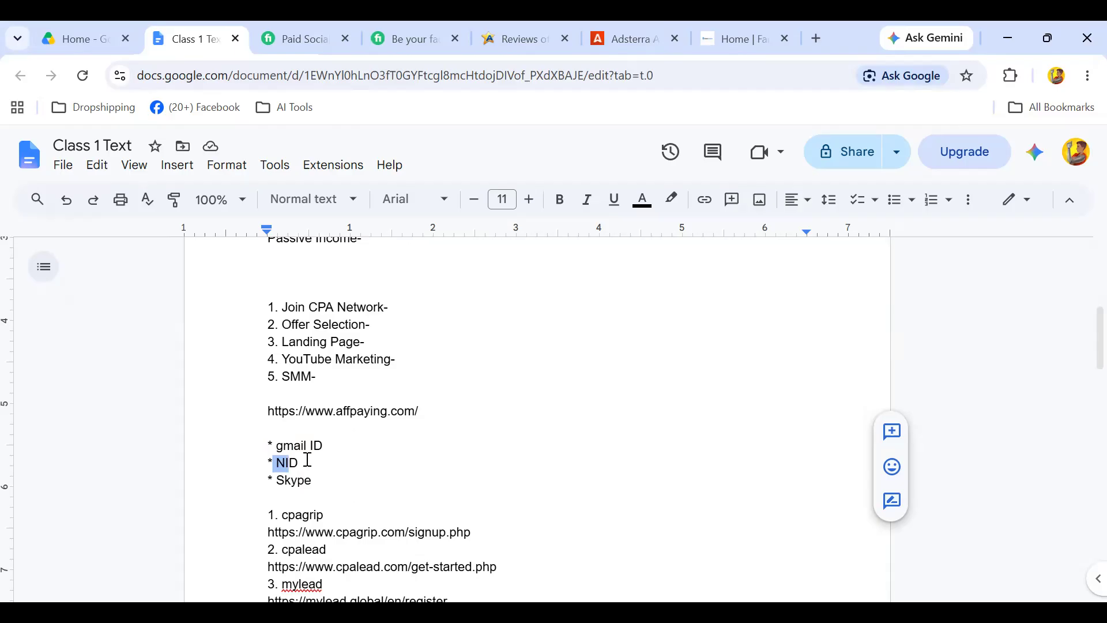
Highlight the numbered CPA steps in reverse order, from SMM up to Join CPA Network.
left_click_drag(316, 376, 281, 374)
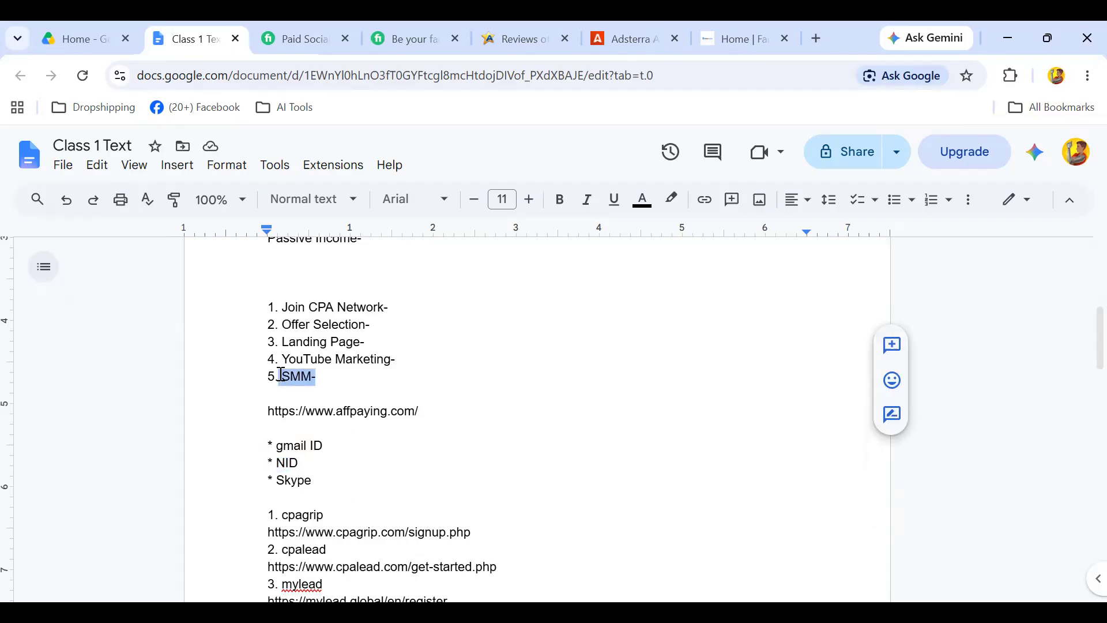
left_click_drag(392, 359, 287, 364)
left_click_drag(365, 341, 279, 344)
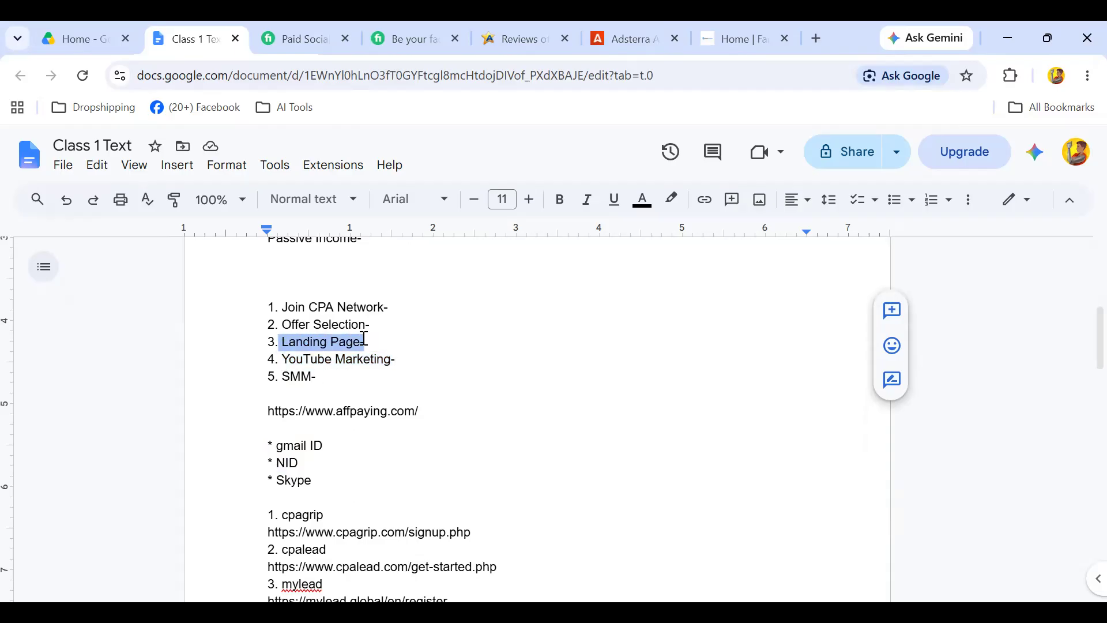
left_click_drag(369, 324, 286, 327)
left_click(388, 324)
left_click_drag(365, 377, 318, 326)
left_click_drag(400, 311, 283, 301)
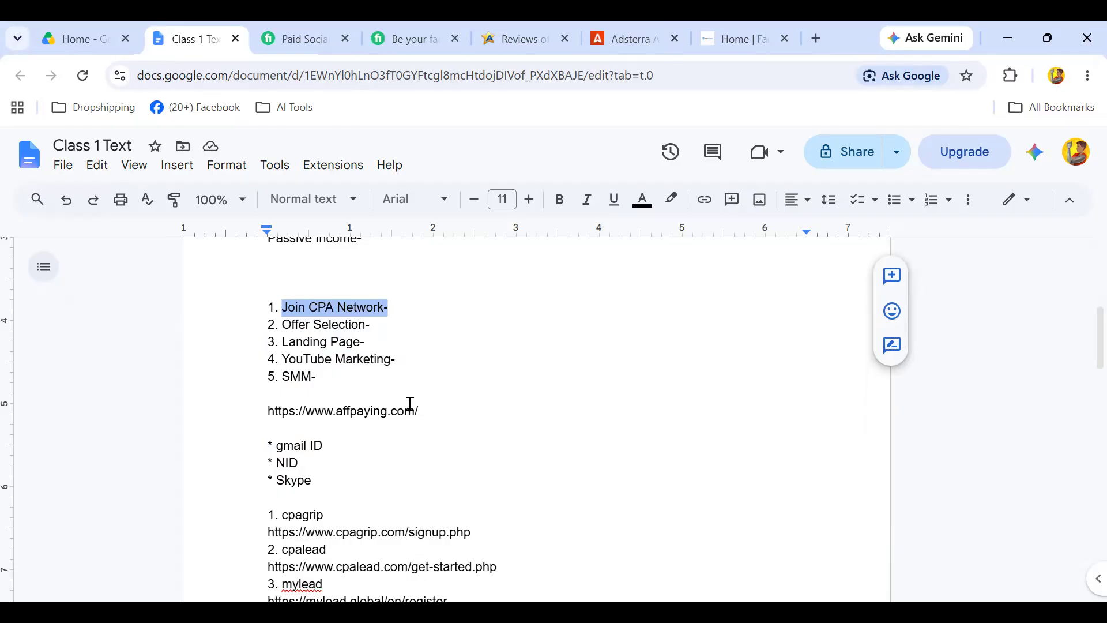
Highlight the SMM, YouTube Marketing and Landing Page steps once more in the numbered CPA list.
left_click_drag(389, 360, 265, 350)
left_click_drag(326, 377, 285, 375)
left_click_drag(397, 360, 280, 359)
left_click_drag(377, 344, 286, 346)
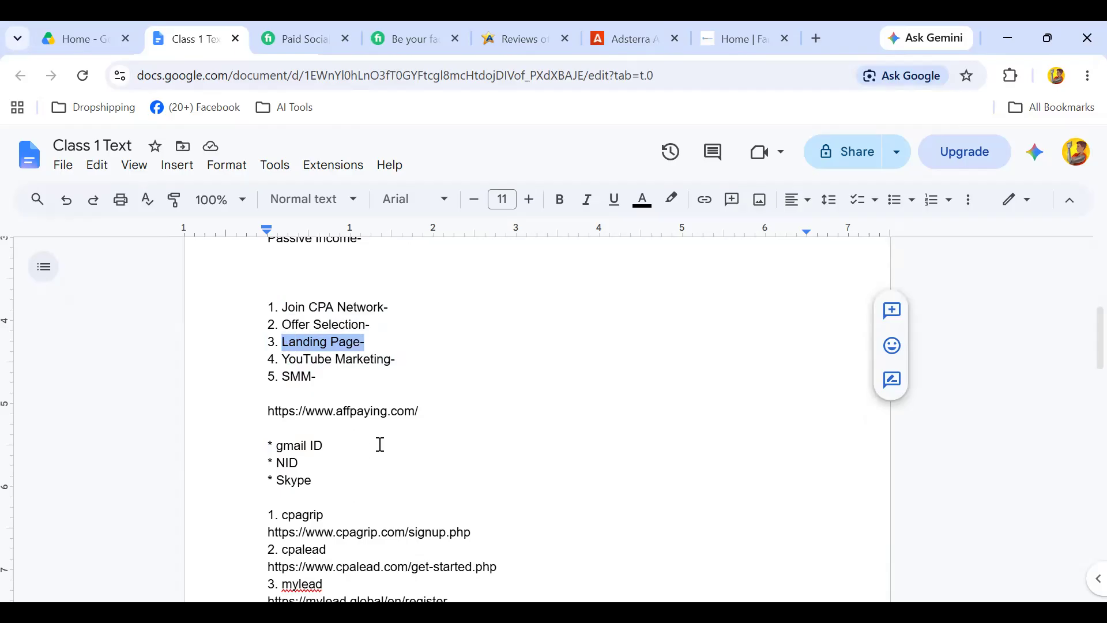
Highlight the gmail ID, NID and Skype lines together as one block, and open a new browser tab.
left_click(385, 392)
left_click_drag(403, 291, 358, 312)
left_click_drag(312, 481, 254, 448)
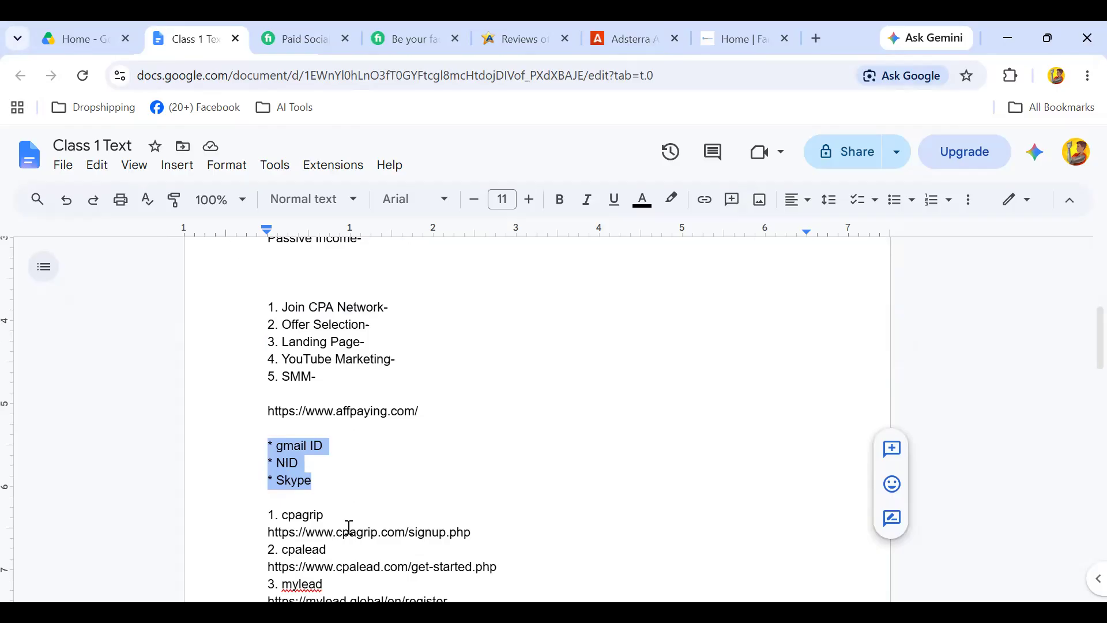
left_click(344, 456)
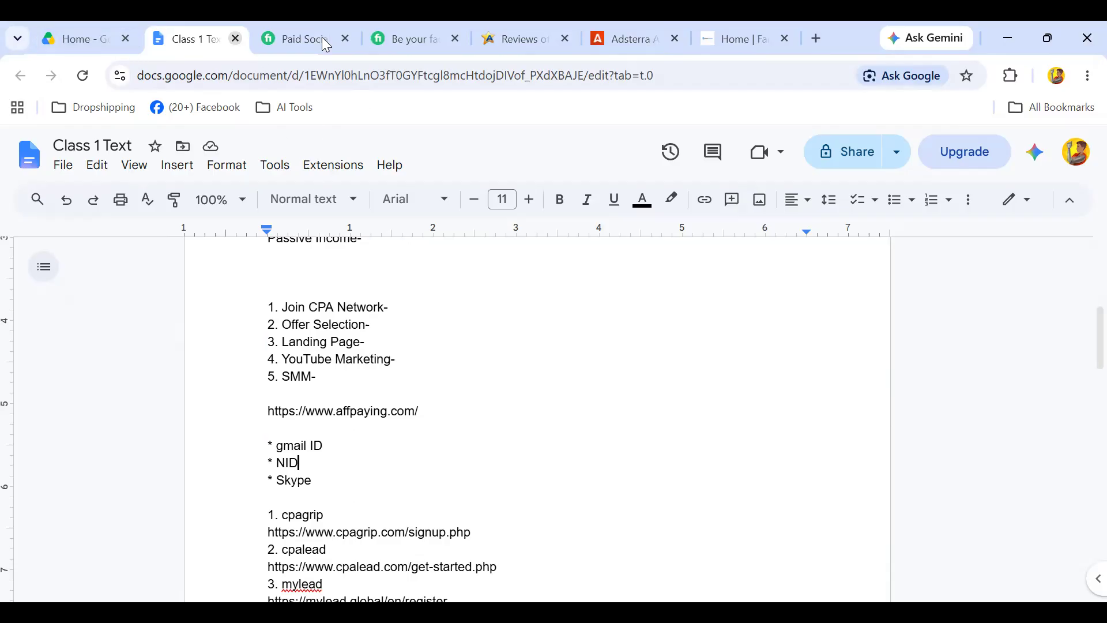
left_click(814, 38)
type("fac")
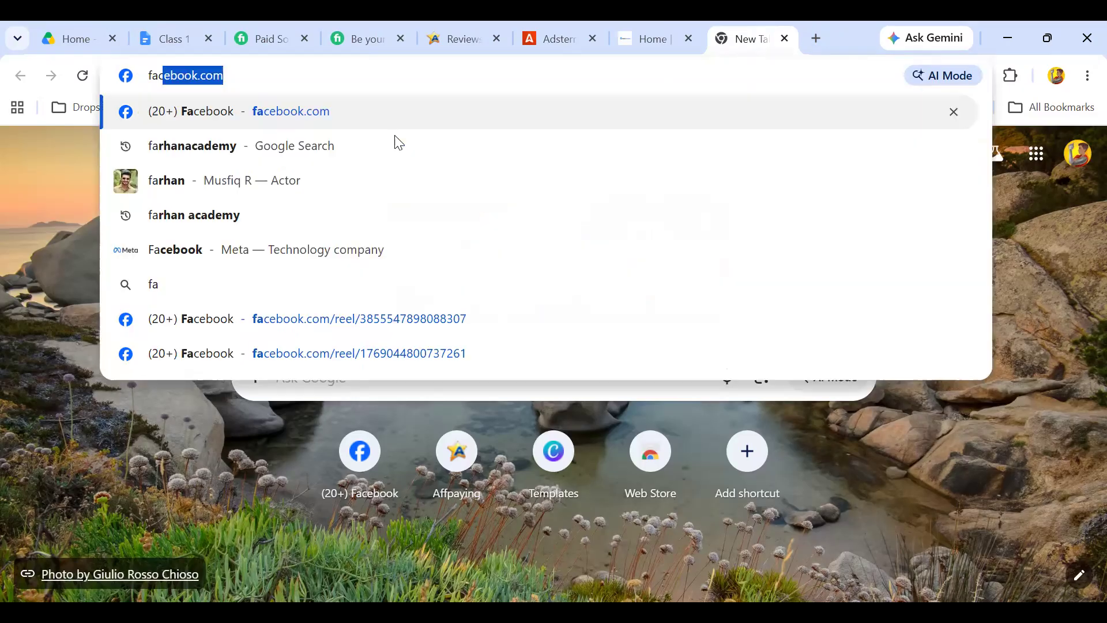
key("BackSpace")
key("BackSpace")
key("BackSpace")
key("BackSpace")
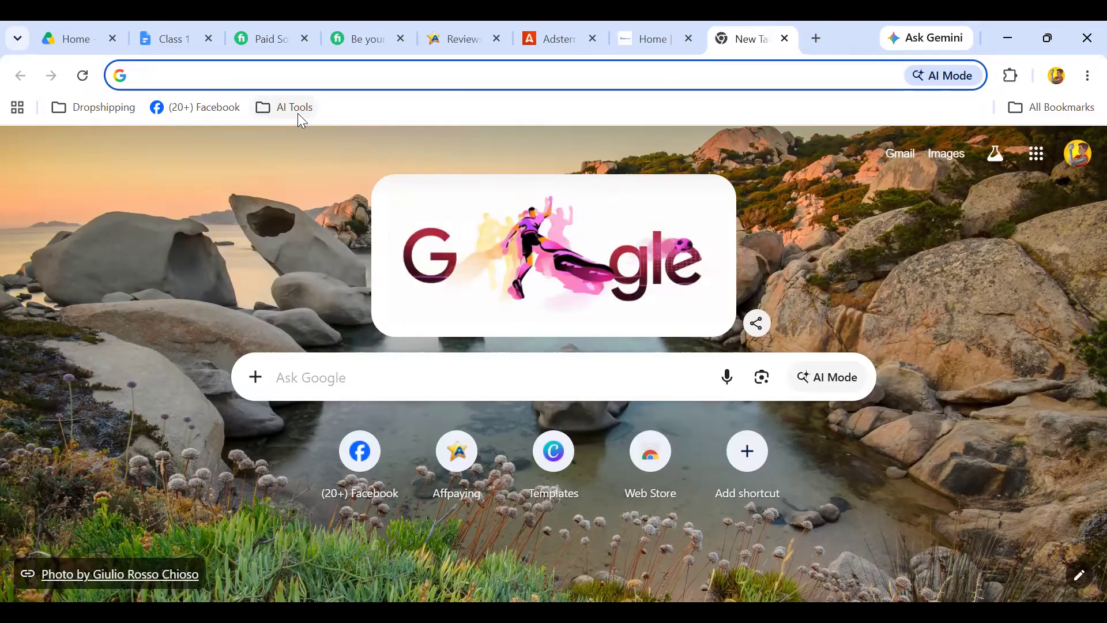
Open the Canva Templates page from the AI Tools bookmarks.
left_click(297, 112)
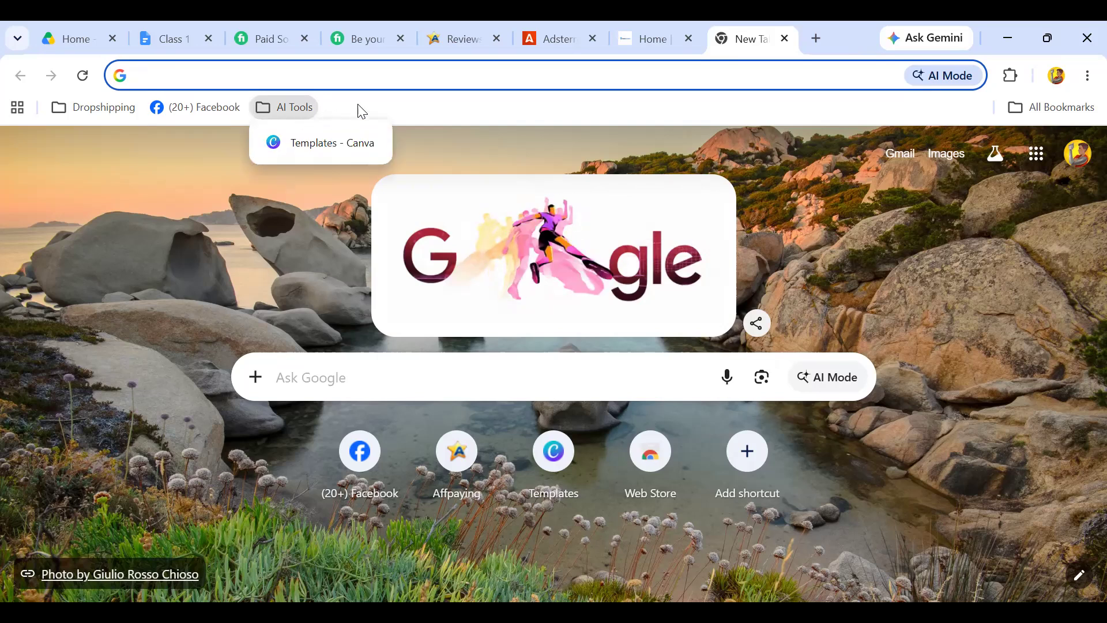
left_click(294, 110)
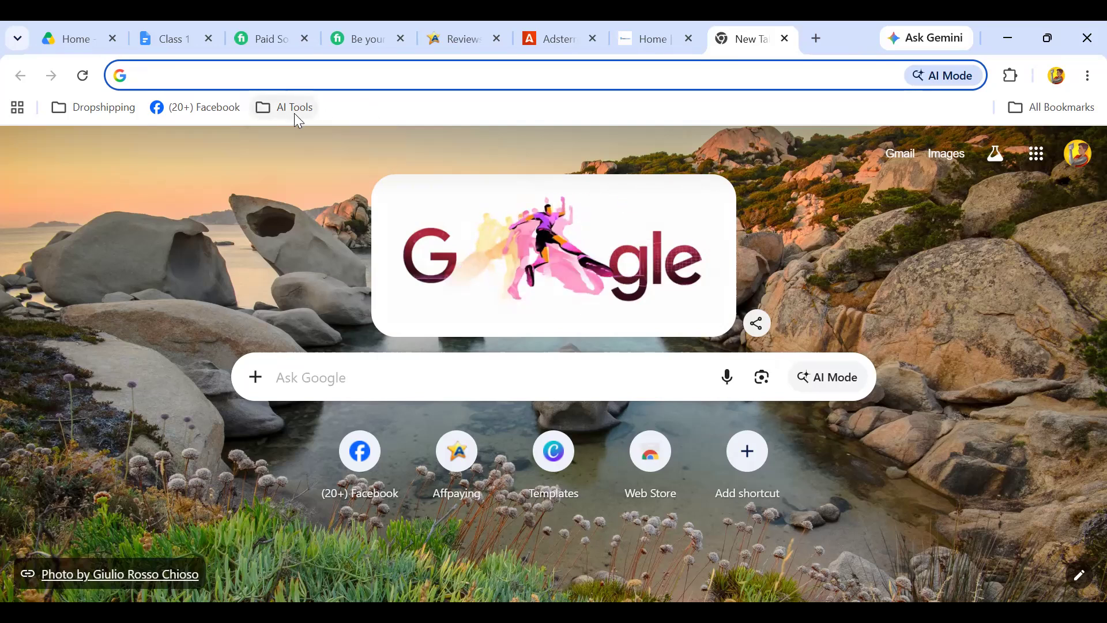
left_click(294, 111)
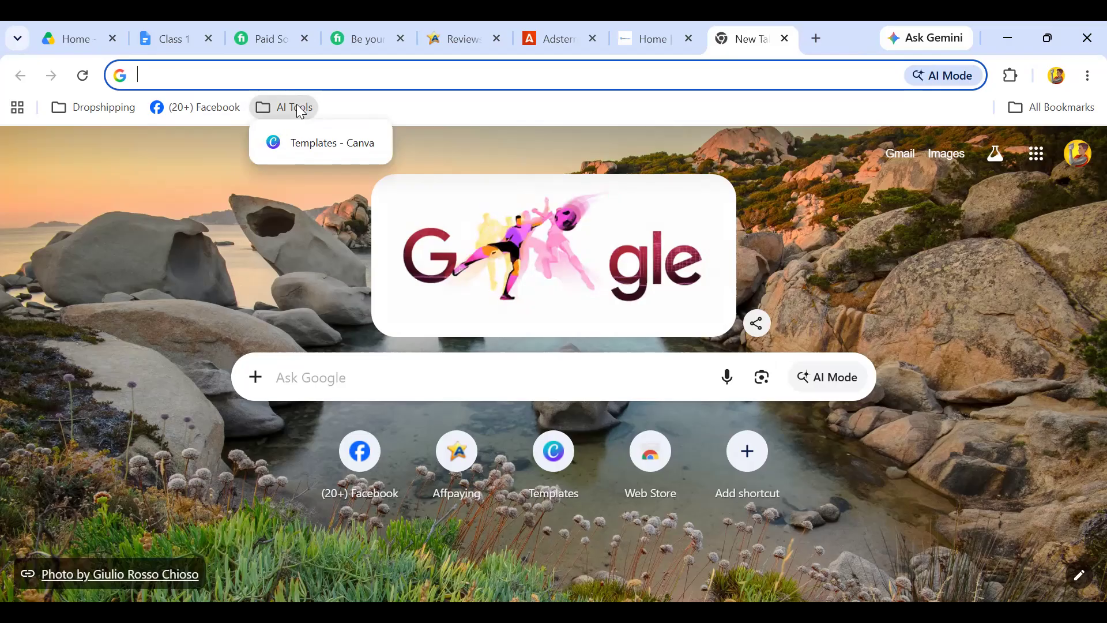
left_click(331, 143)
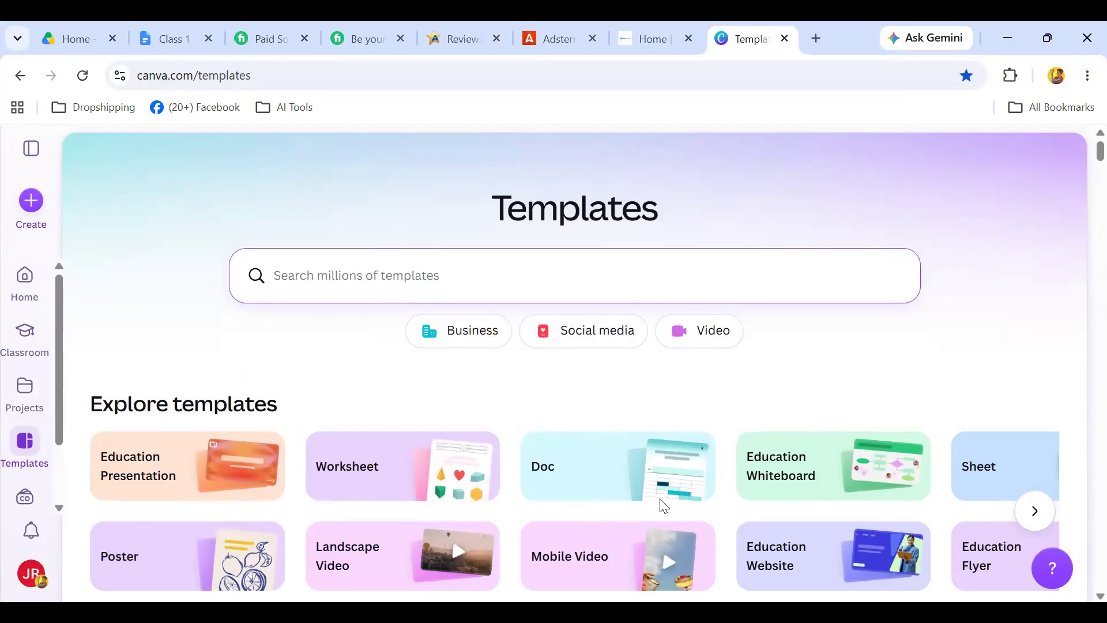
Switch to the other Chrome window and open ChatGPT from its AI Tools bookmarks.
key("alt+Tab")
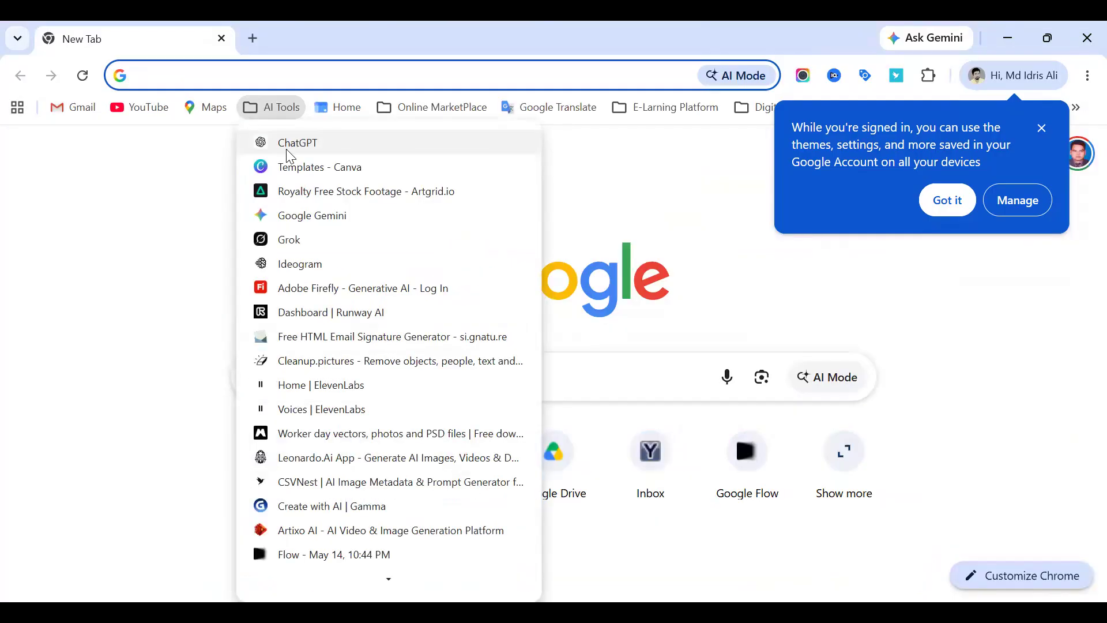
left_click(294, 143)
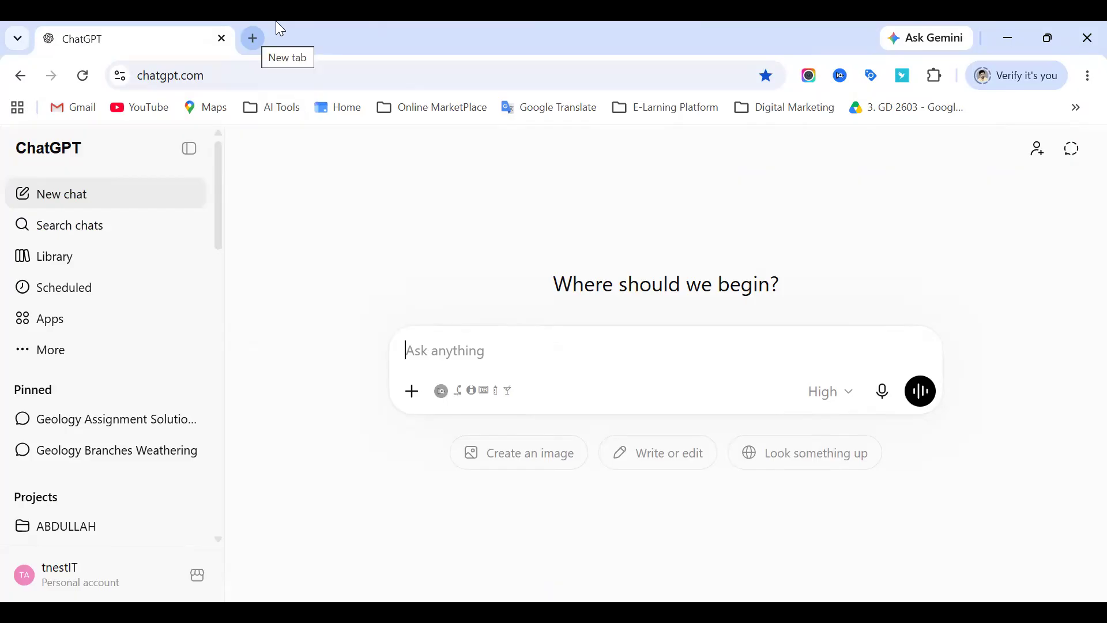
Search Google for Pinterest in a new tab and open the Pinterest website with the Google account signed in.
key("ctrl+t")
left_click(382, 378)
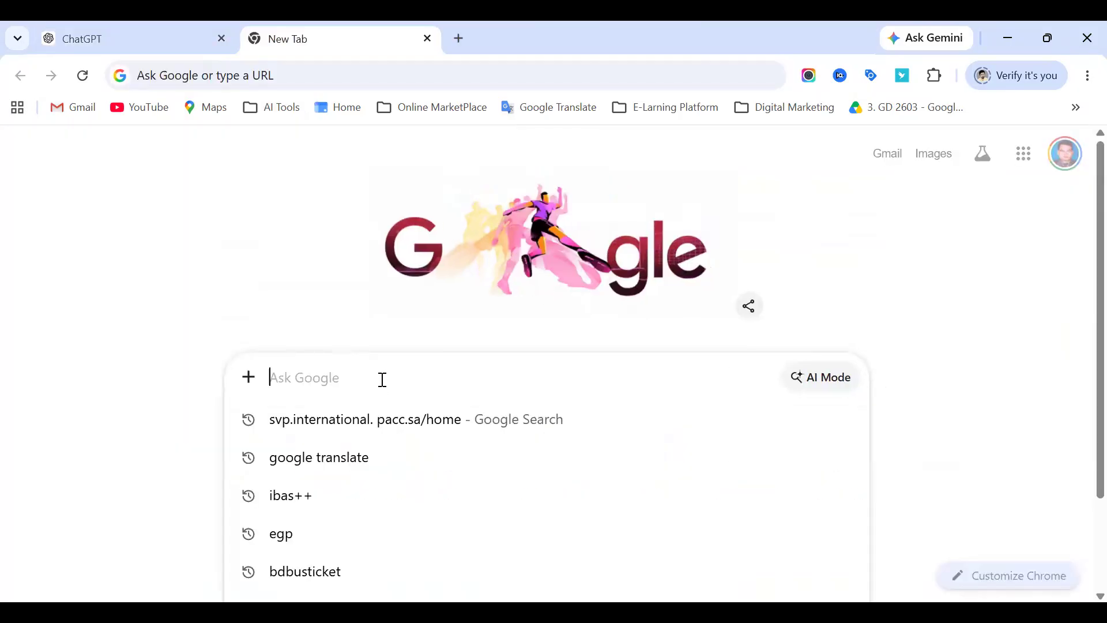
type("p")
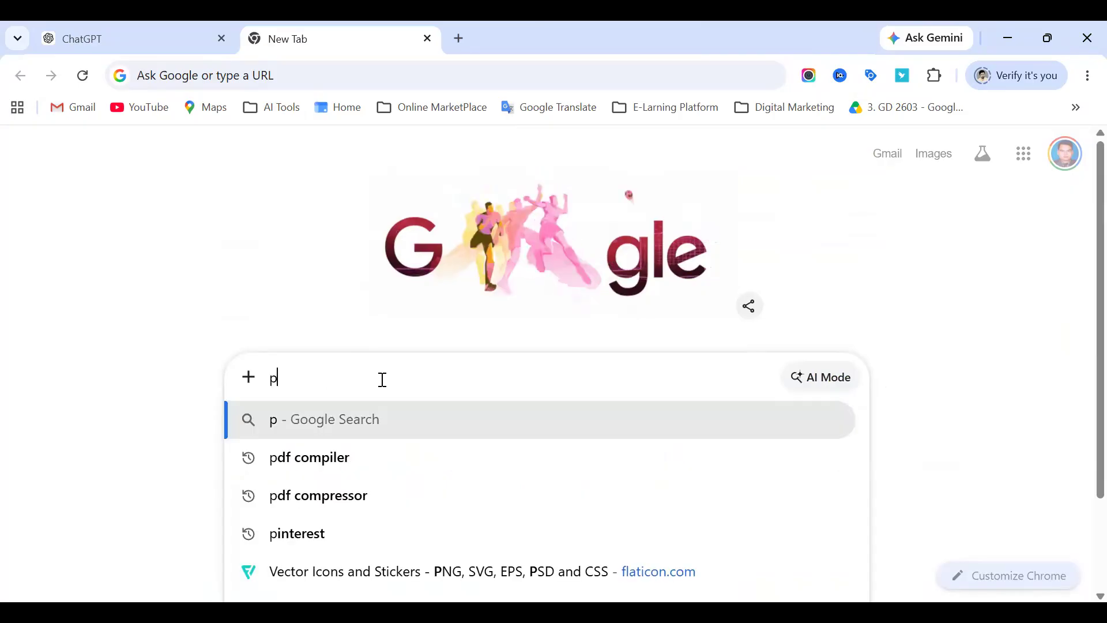
type("inte")
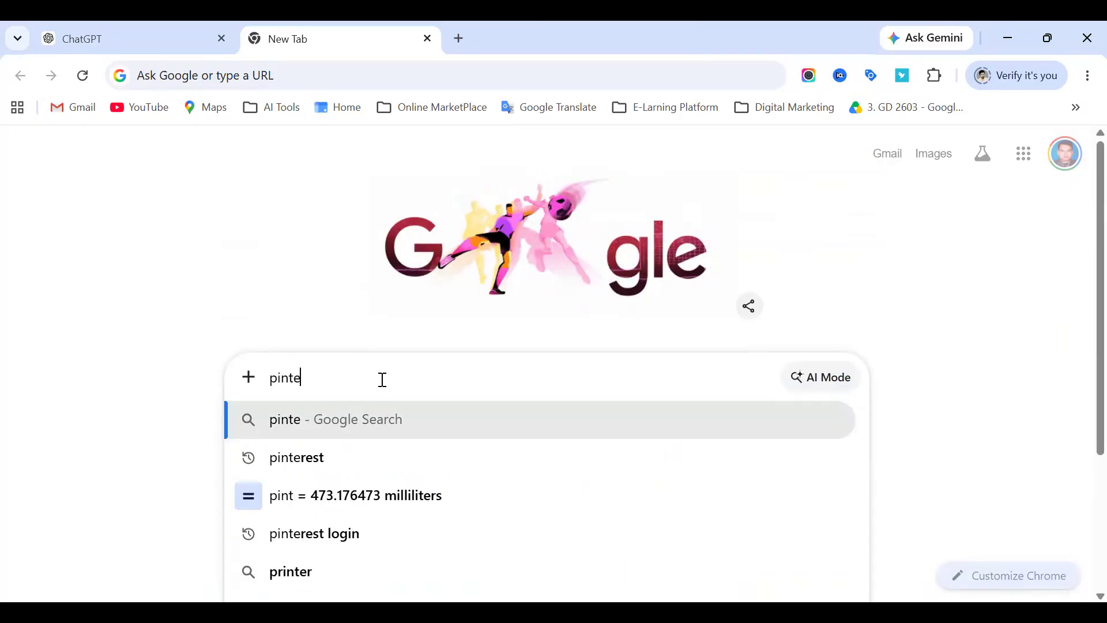
key("BackSpace")
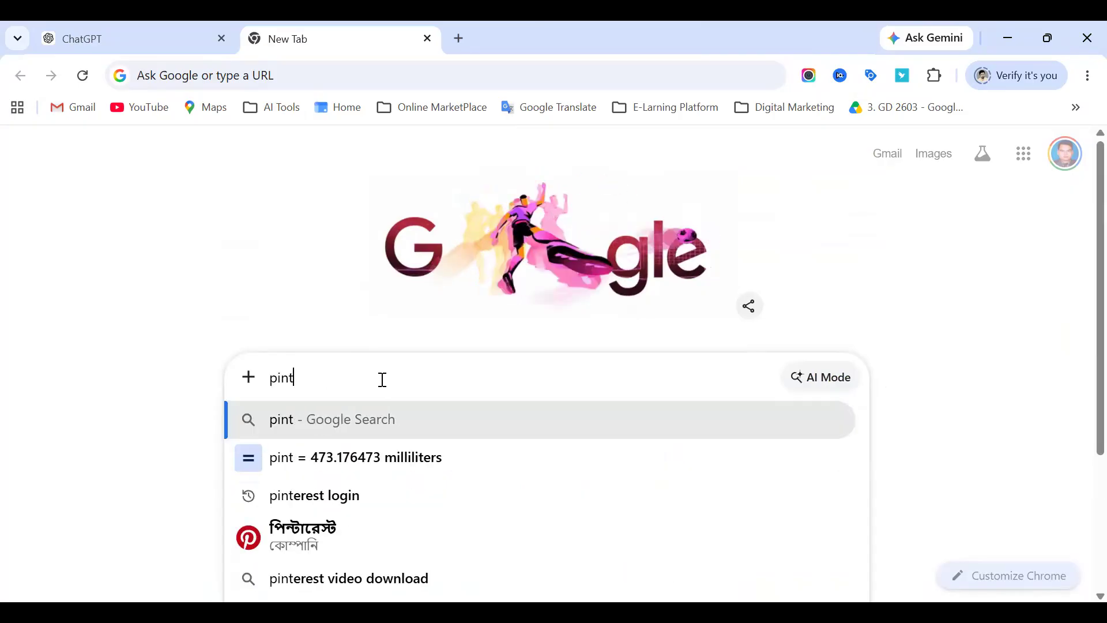
left_click(316, 534)
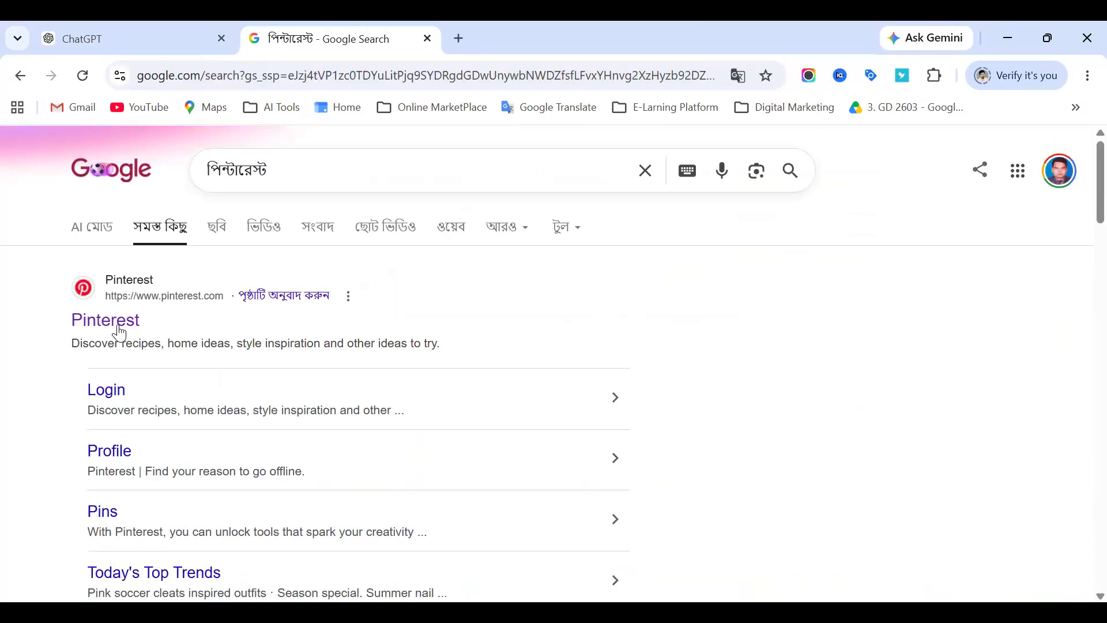
left_click(118, 324)
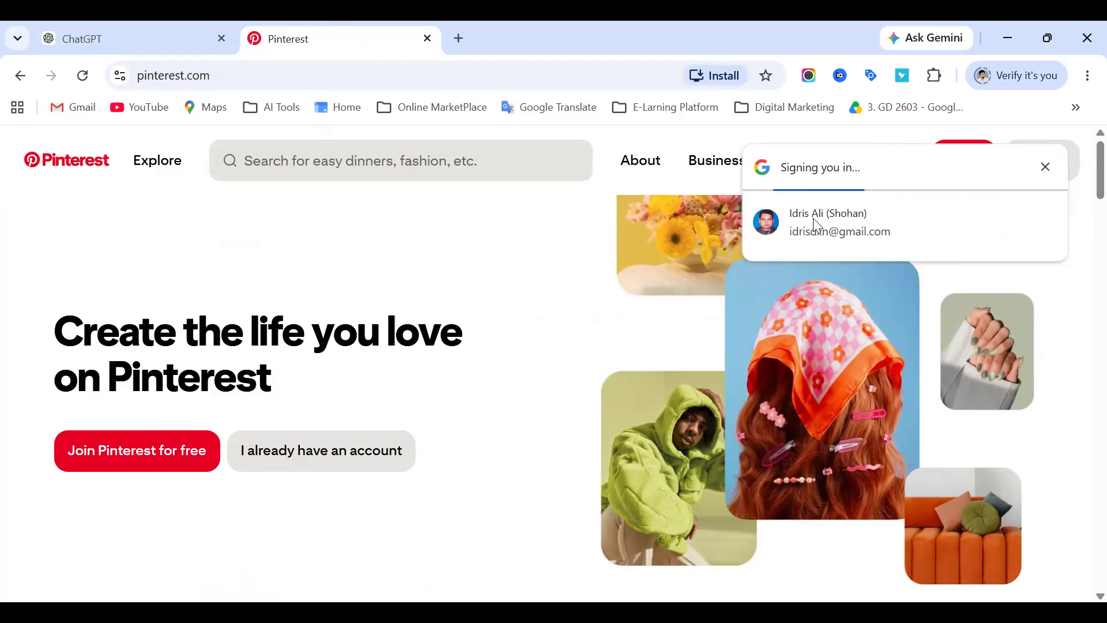
scroll(598, 298, "down", 3)
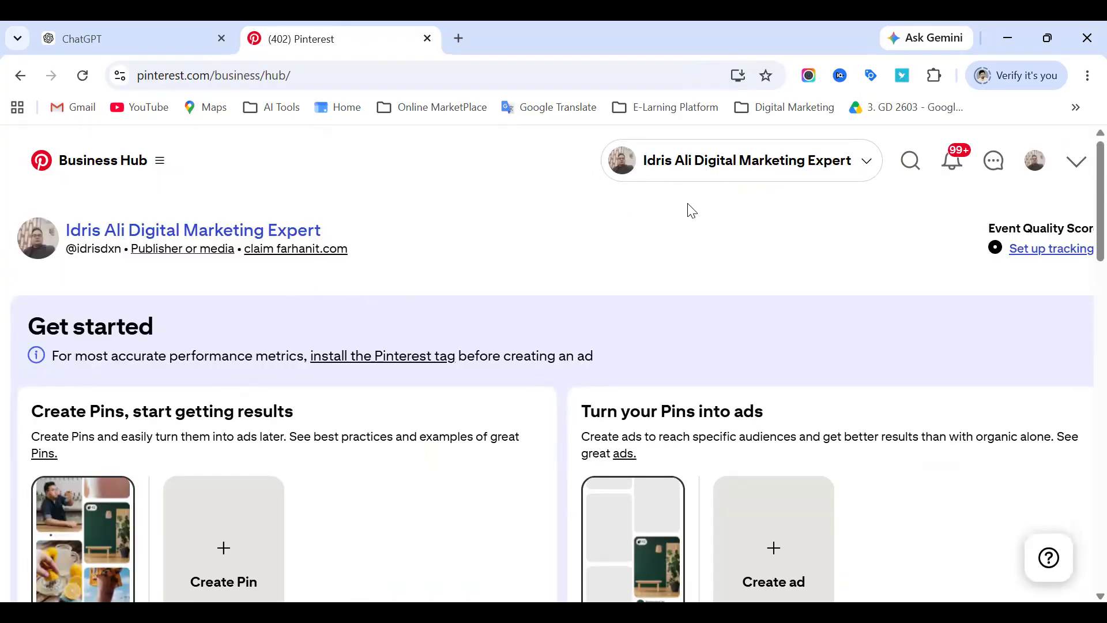
Search Pinterest for "mug designs" and look through the resulting pins.
left_click(909, 160)
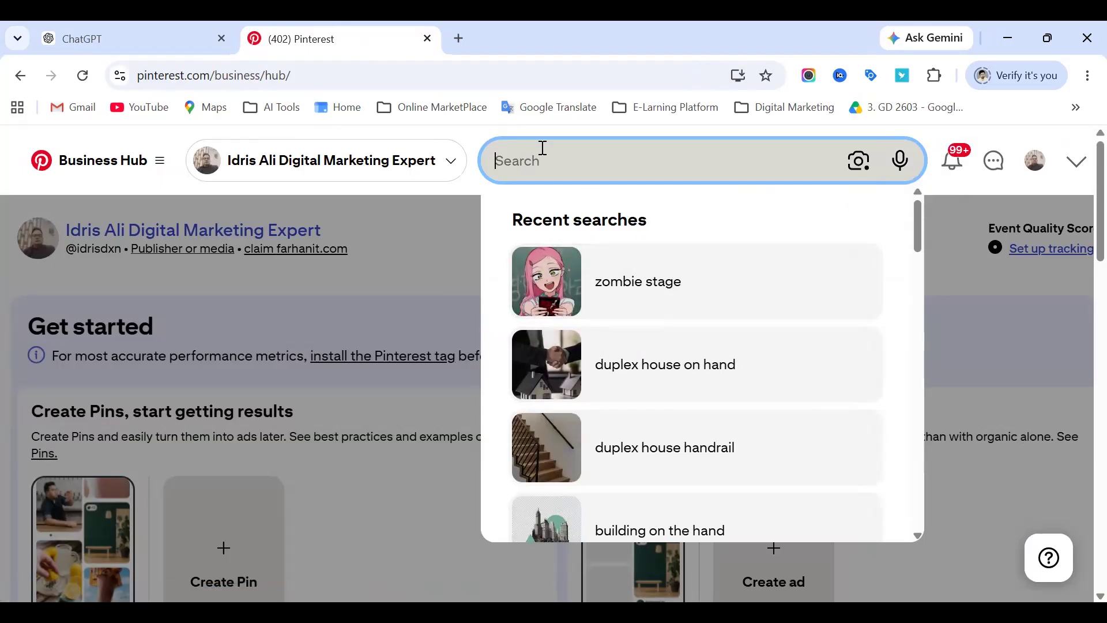
type("m")
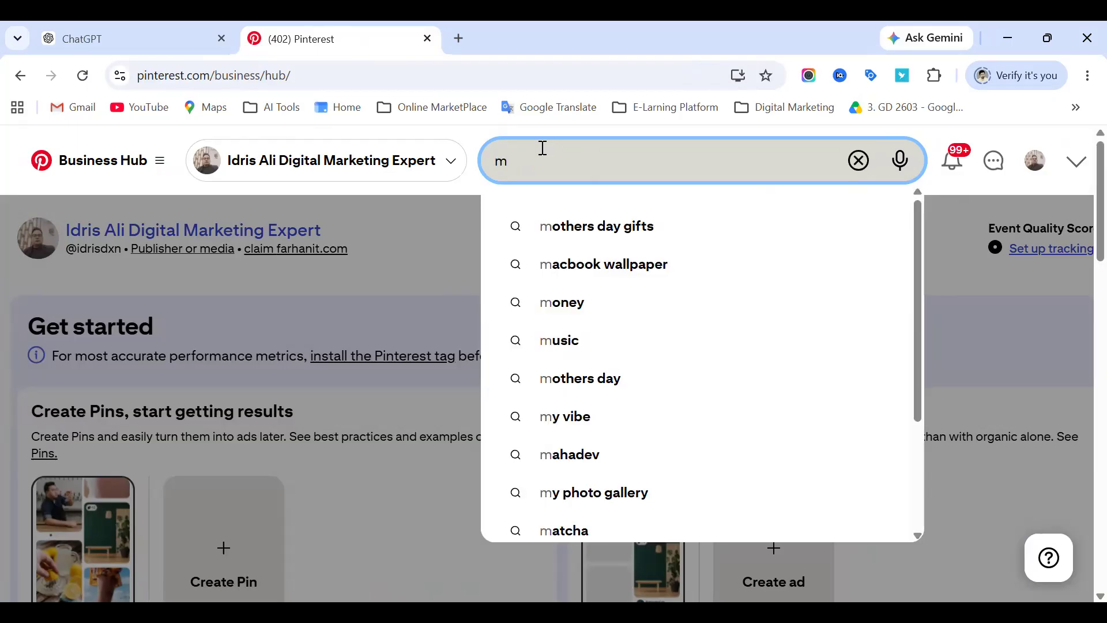
type("ug")
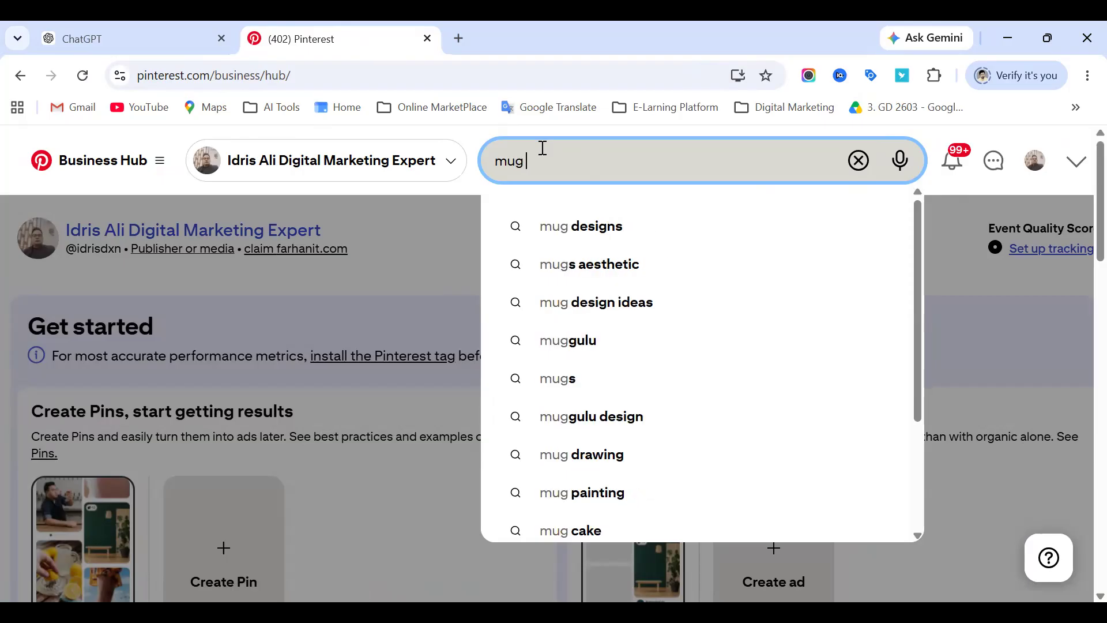
left_click(598, 227)
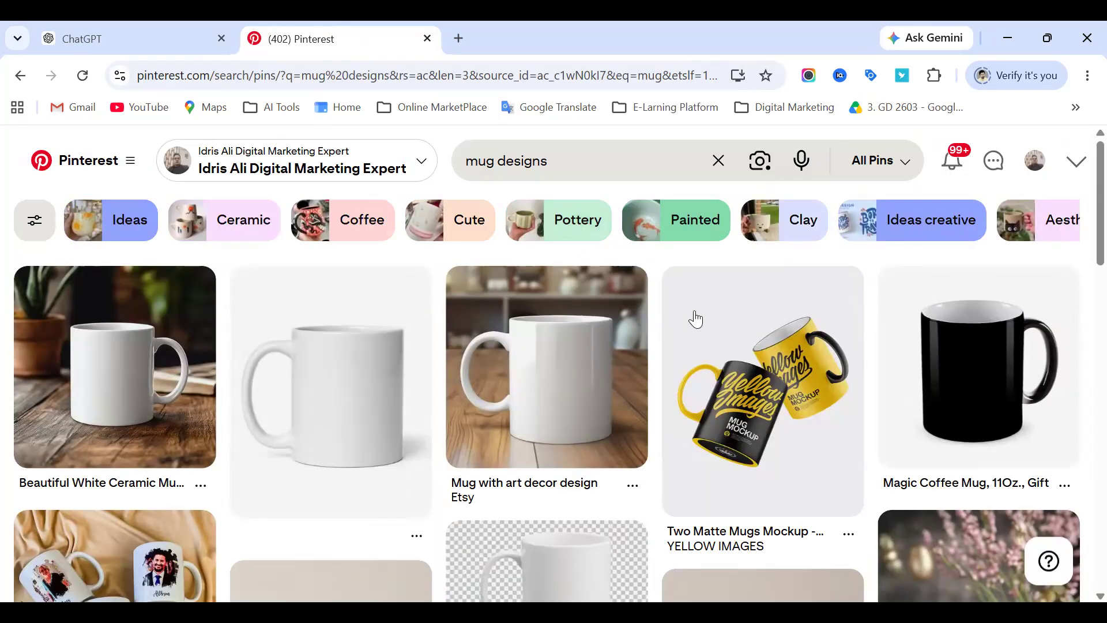
scroll(449, 396, "down", 5)
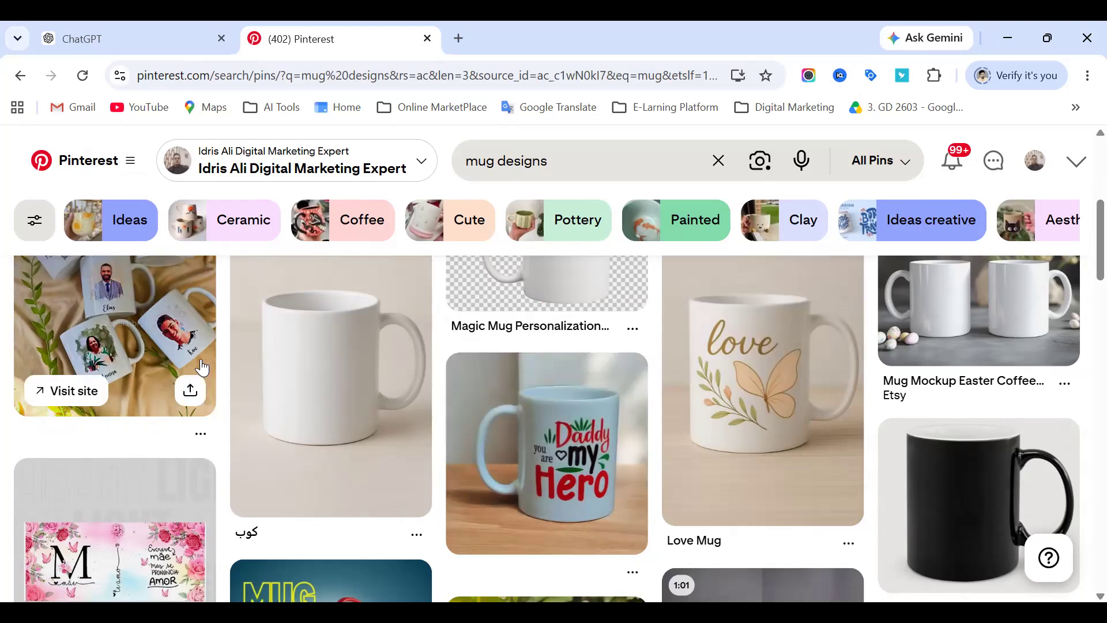
scroll(786, 432, "down", 1)
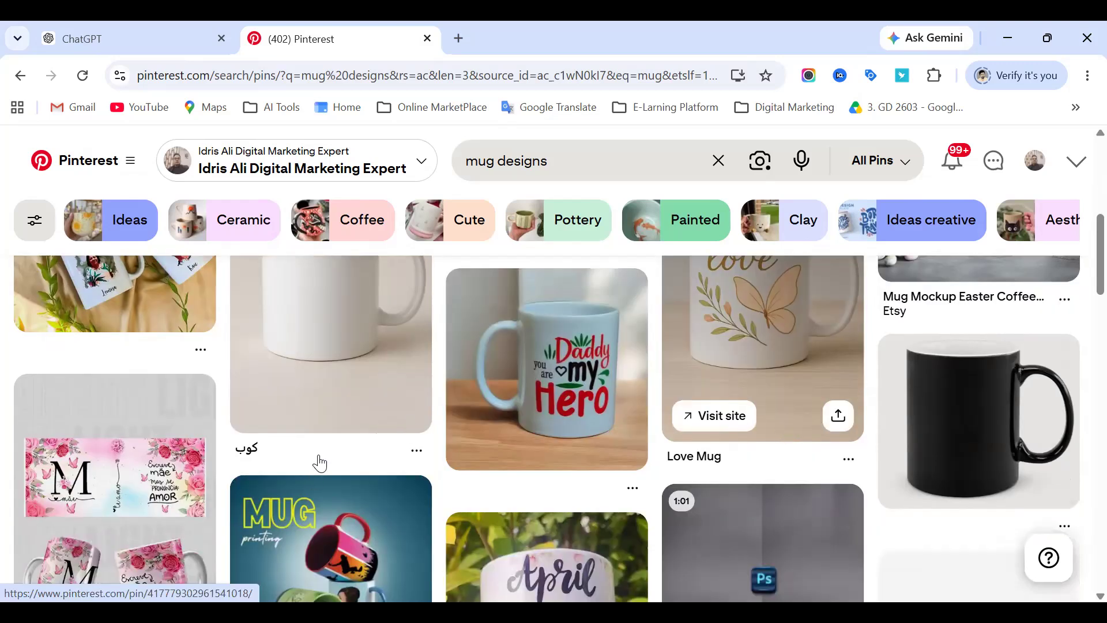
scroll(320, 462, "up", 5)
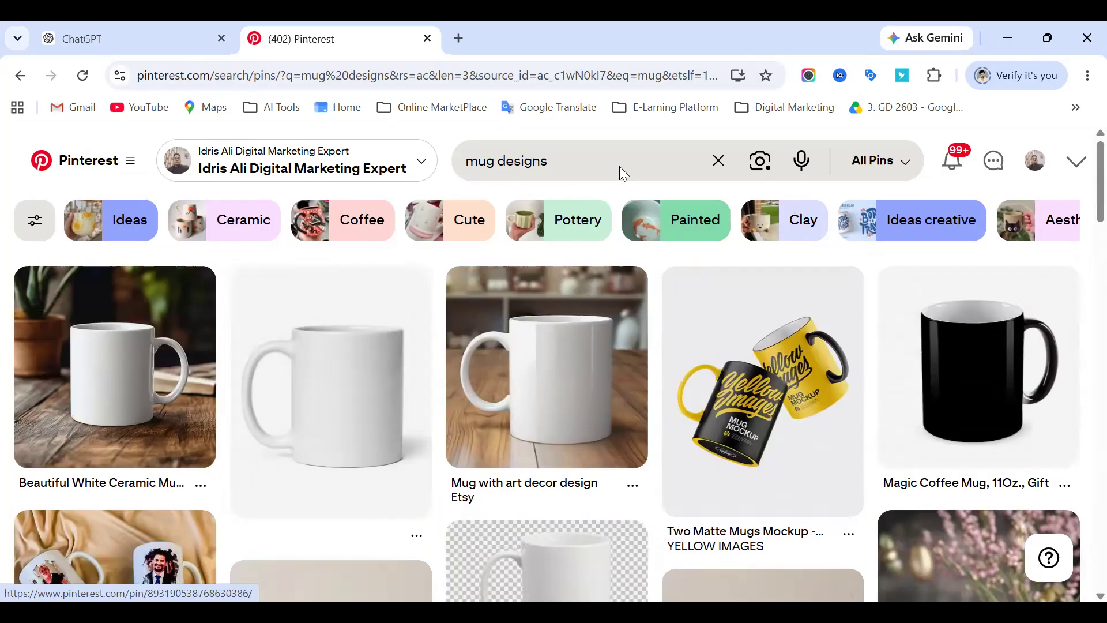
Search Pinterest for "nature wallpaper" and open the pin of three birds on a mossy branch.
left_click(471, 161)
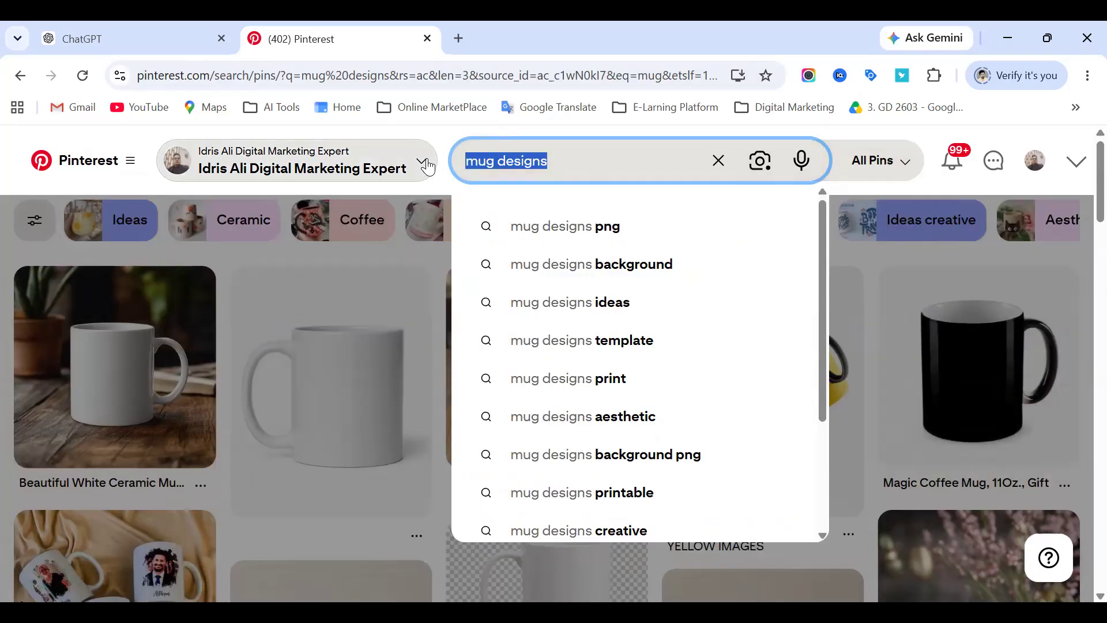
type("nature")
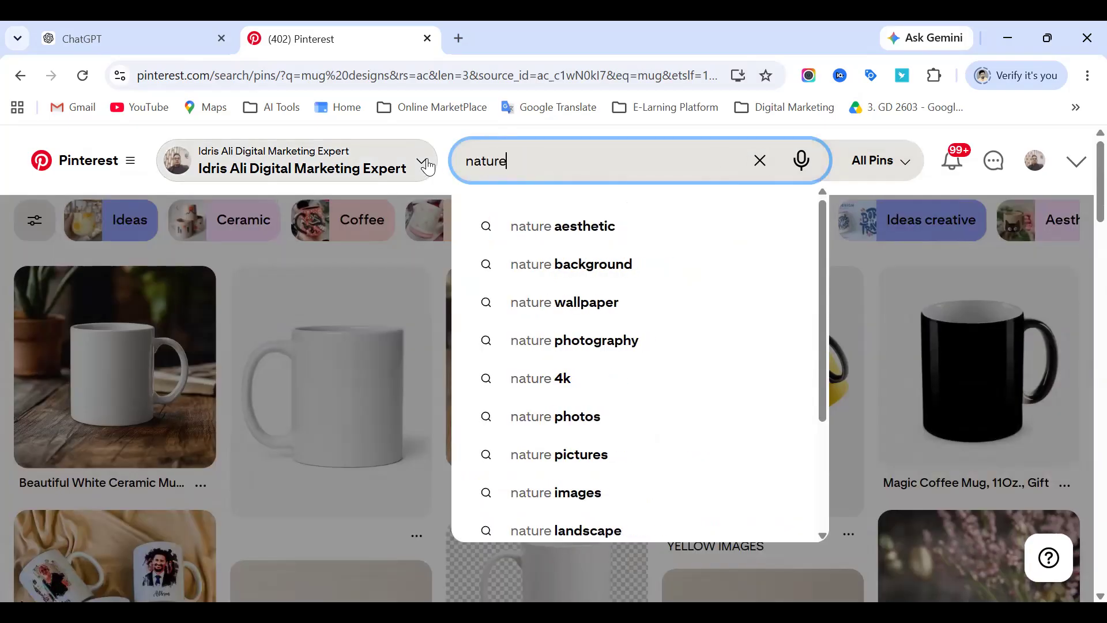
left_click(561, 304)
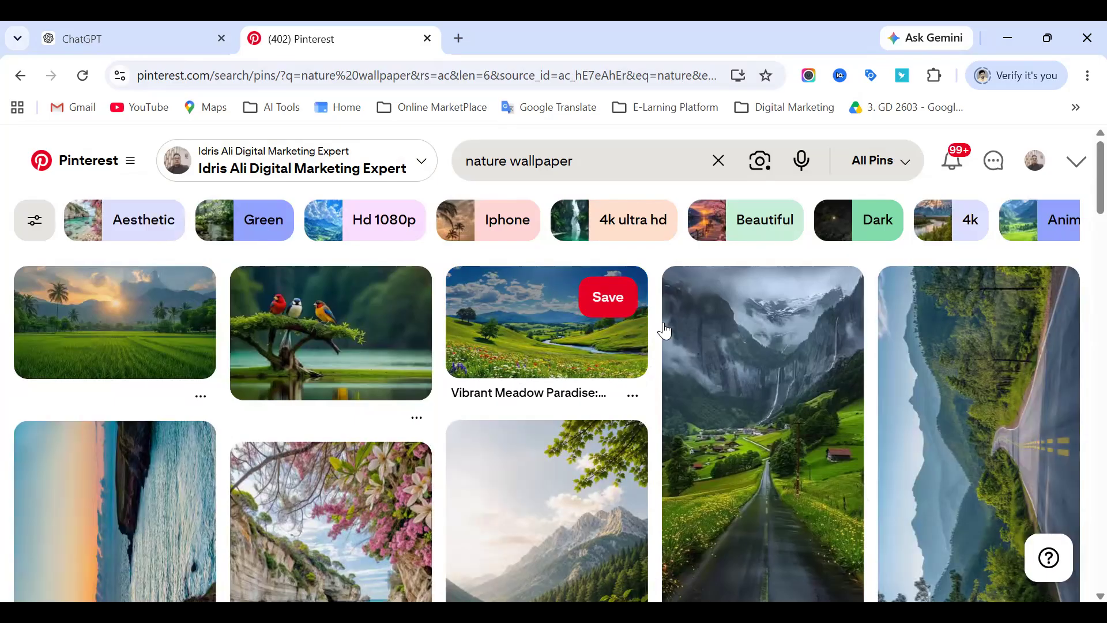
left_click(347, 349)
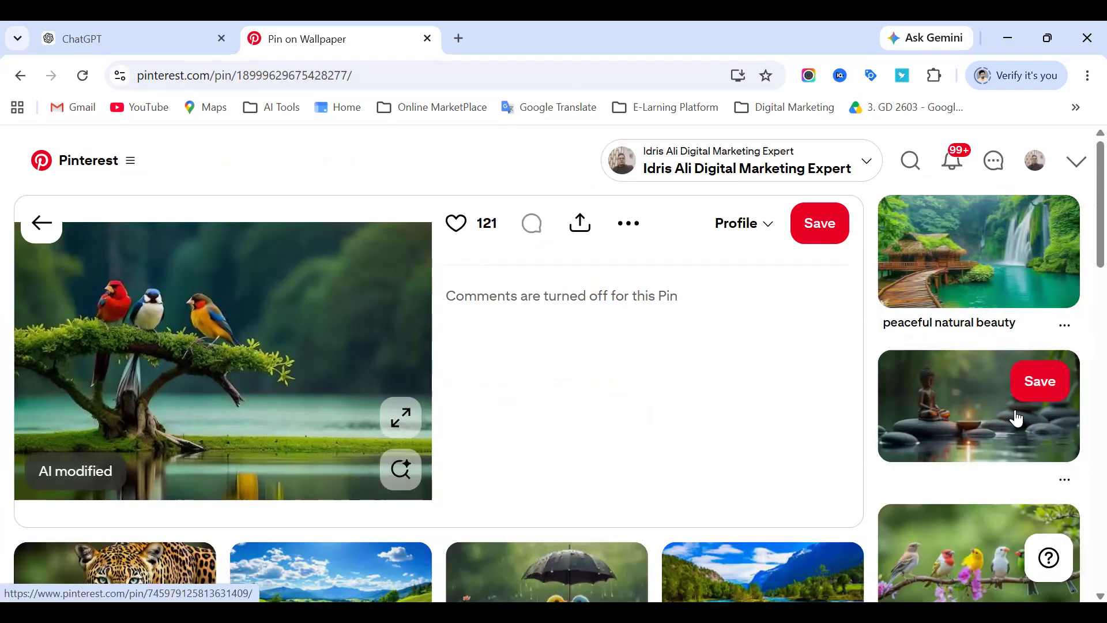
Save the related Cute Birds pin, with two birds under an umbrella, to the profile.
scroll(985, 432, "down", 1)
scroll(598, 459, "down", 1)
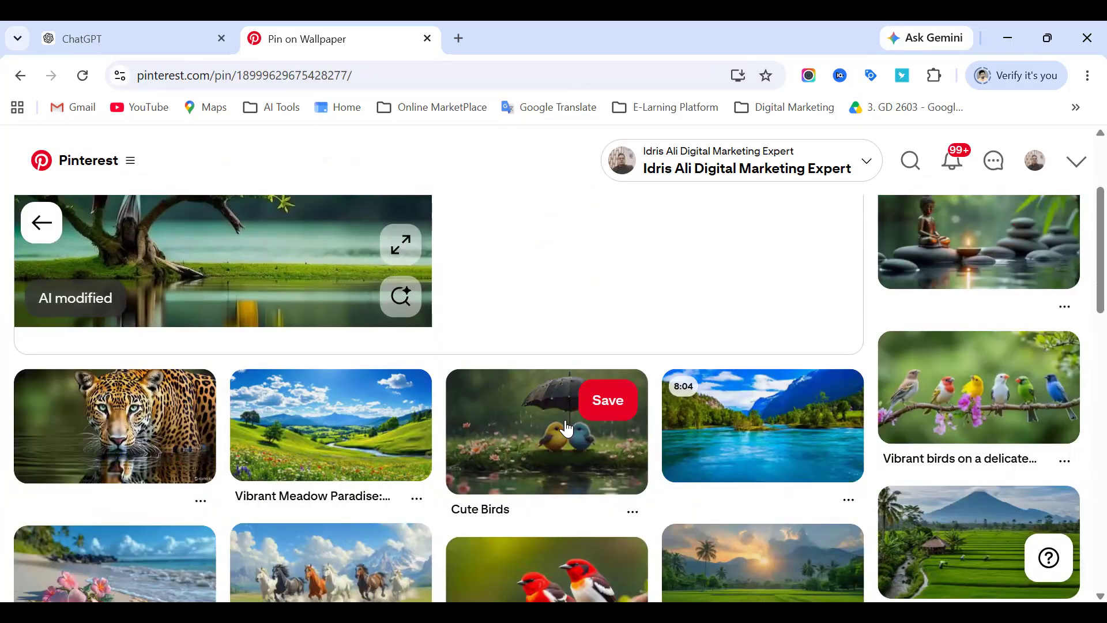
left_click(595, 405)
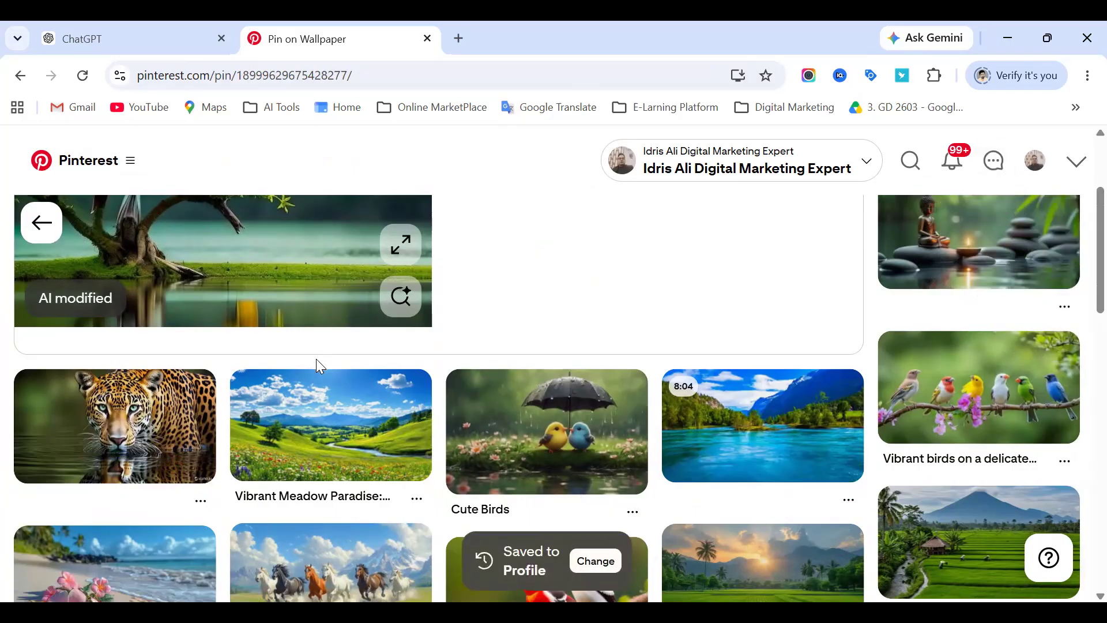
scroll(365, 484, "down", 1)
scroll(682, 272, "up", 1)
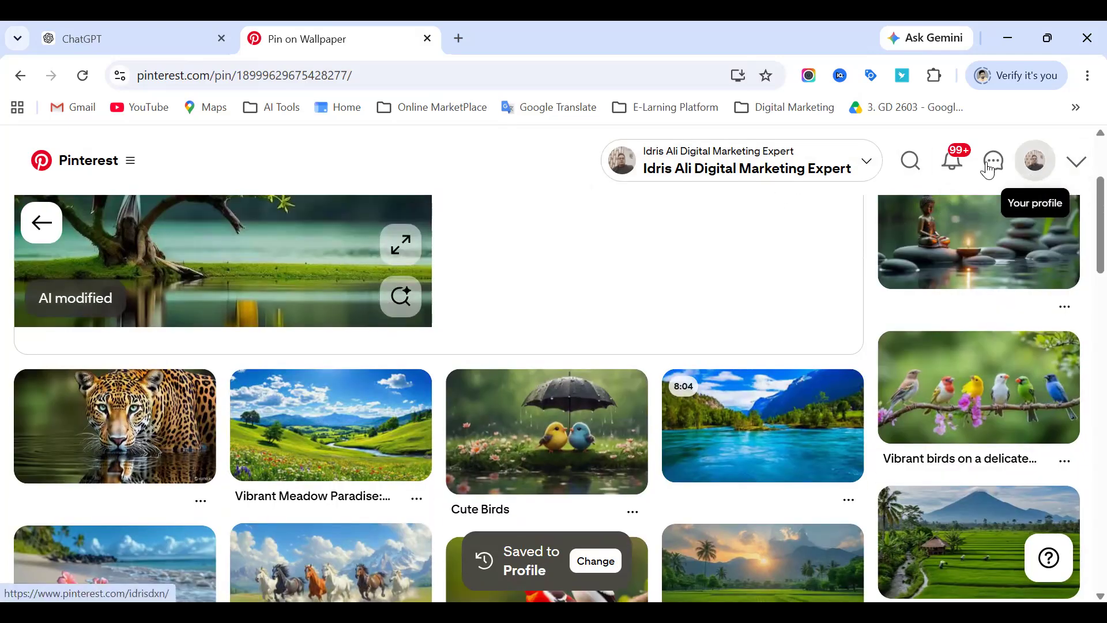
Open the Cute Birds pin and show its sharing options.
left_click(509, 425)
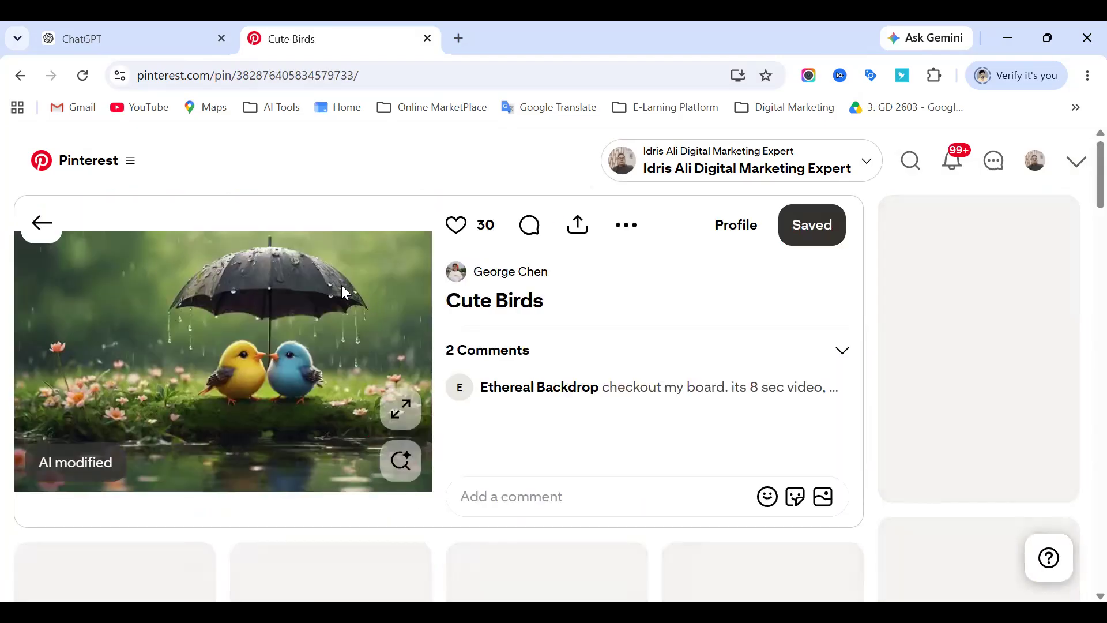
scroll(753, 427, "down", 3)
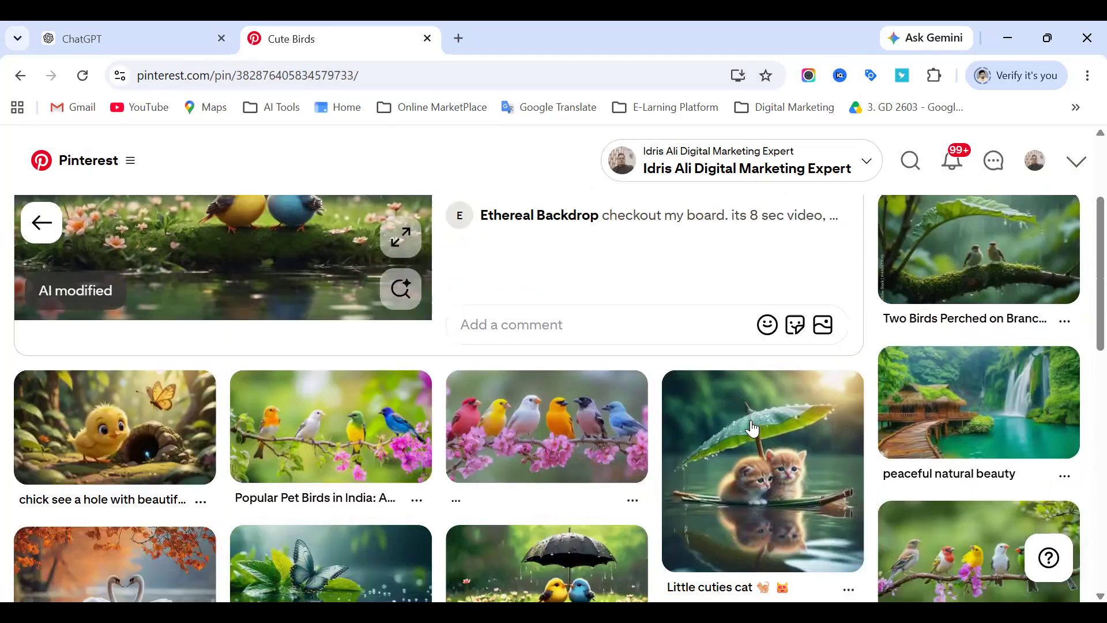
scroll(991, 369, "up", 3)
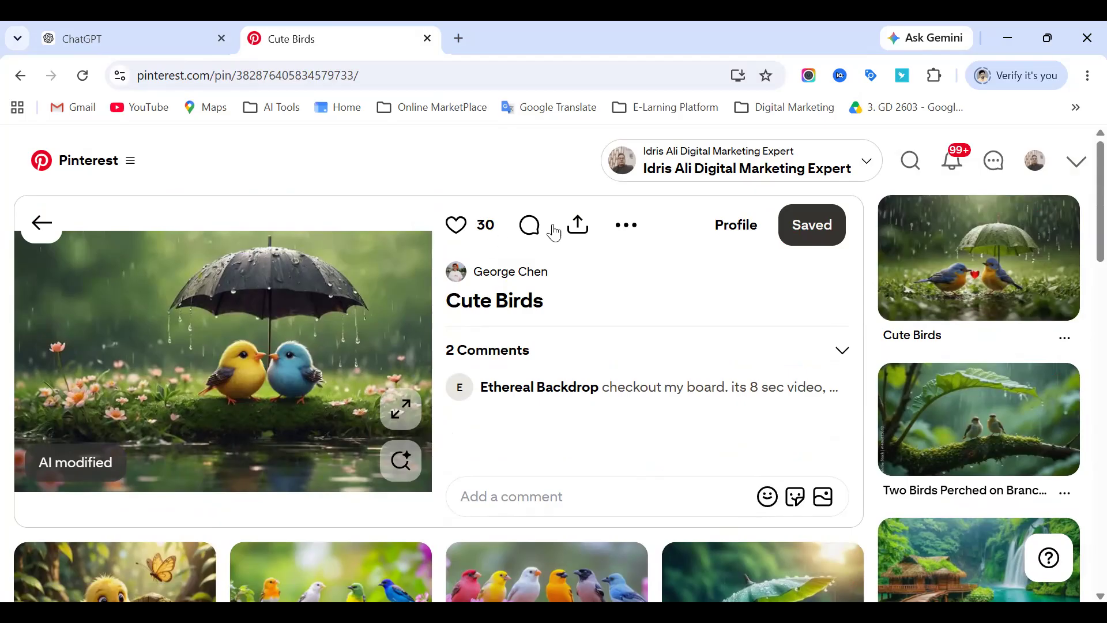
left_click(579, 226)
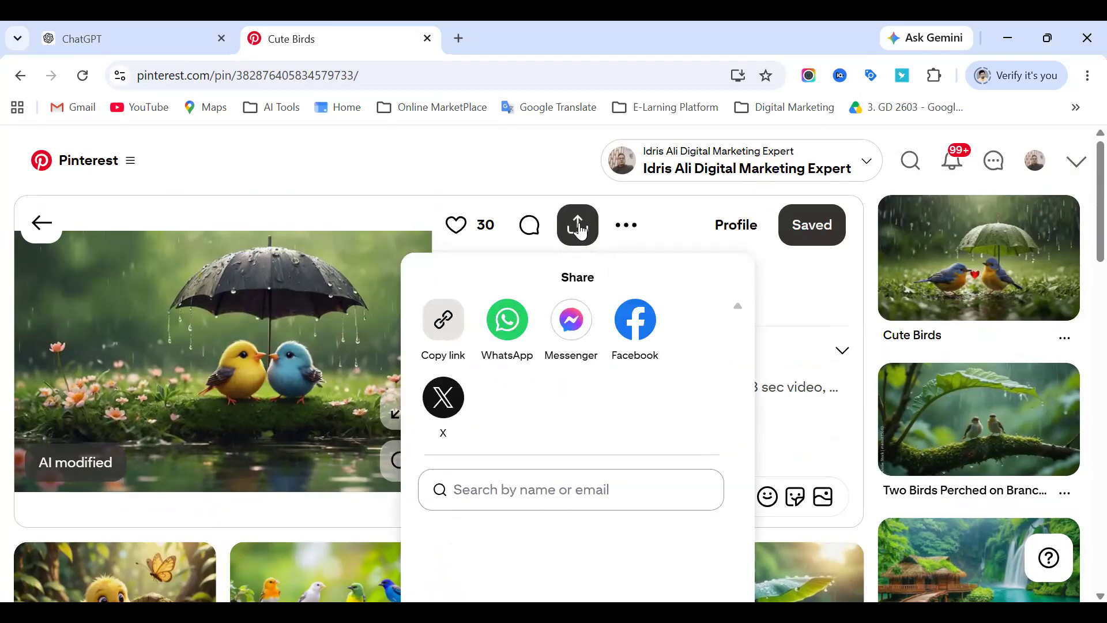
left_click(320, 333)
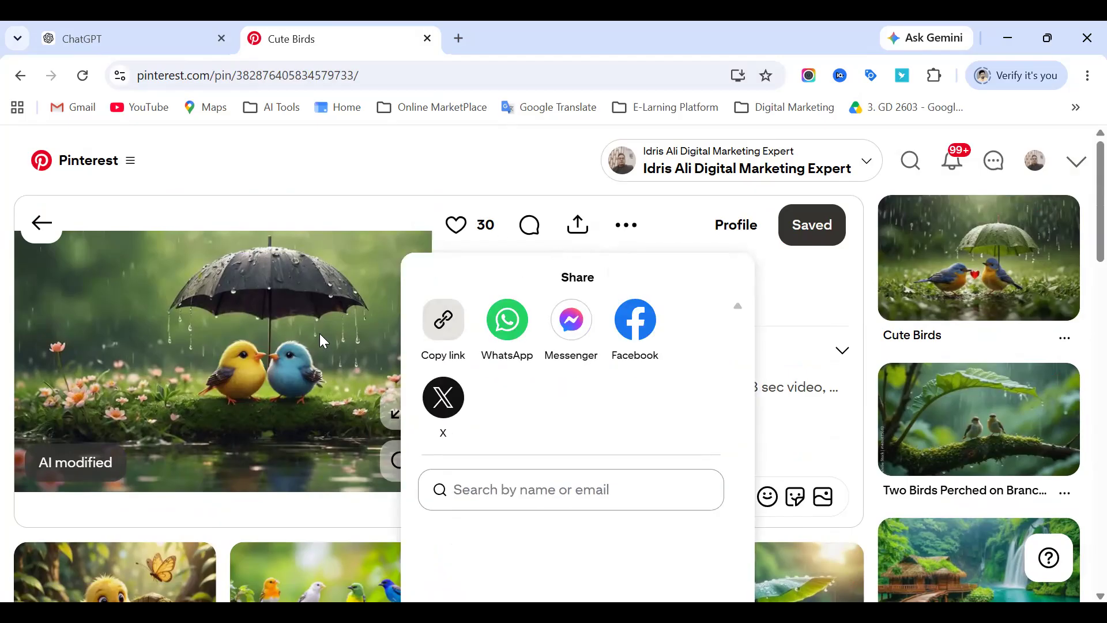
Save the Cute Birds image to the Downloads folder as a JPEG named Bird.
right_click(188, 307)
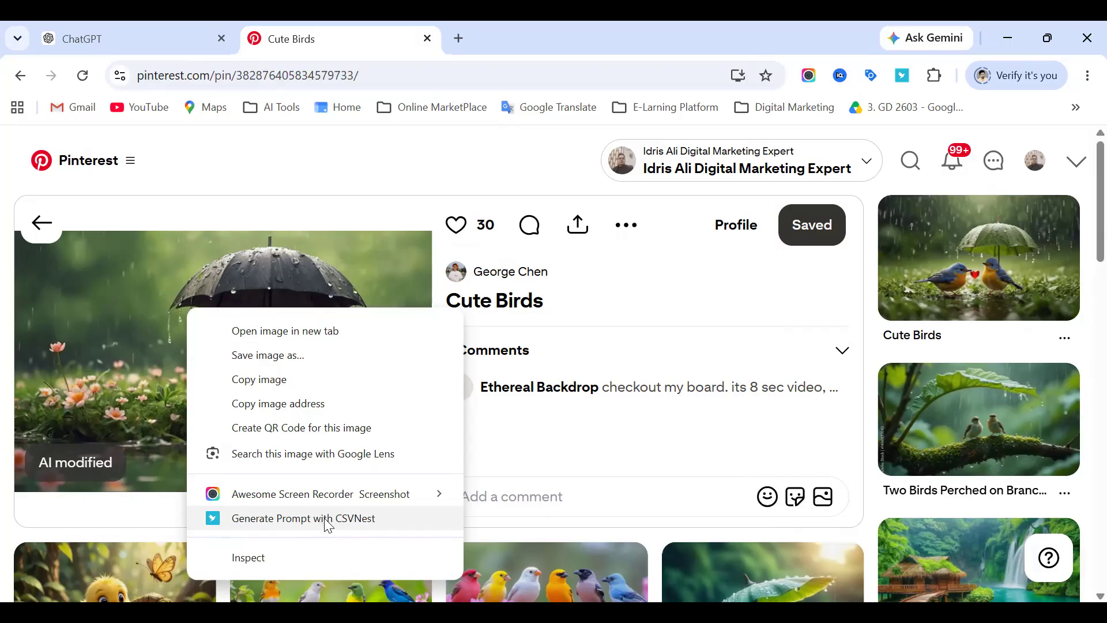
left_click(273, 357)
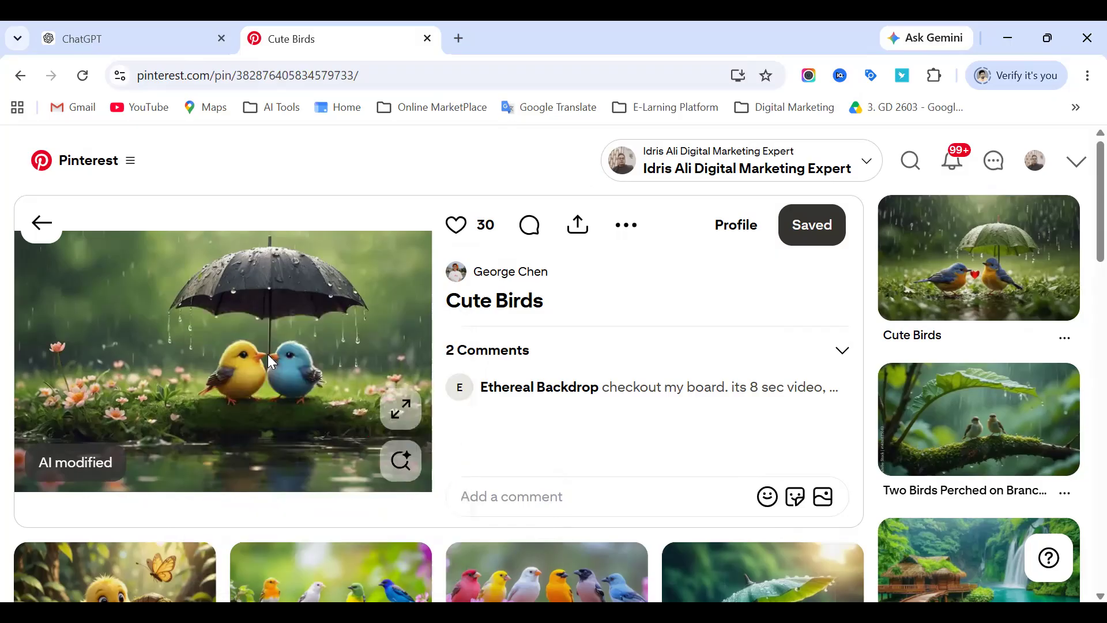
scroll(82, 192, "up", 2)
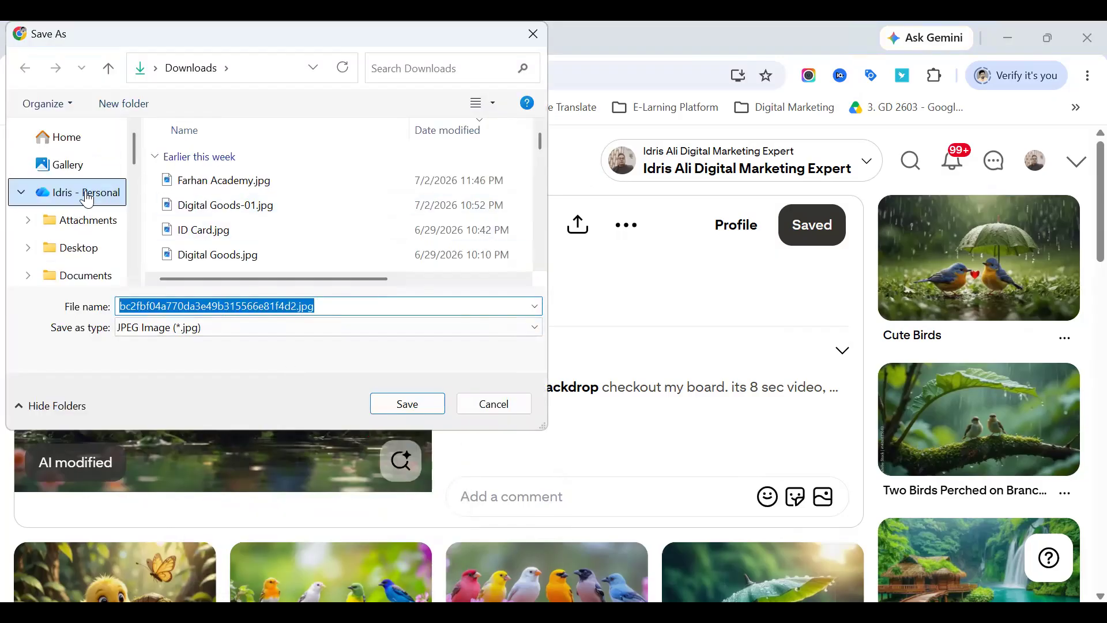
scroll(69, 208, "down", 5)
scroll(72, 210, "down", 3)
scroll(67, 210, "up", 3)
left_click(66, 131)
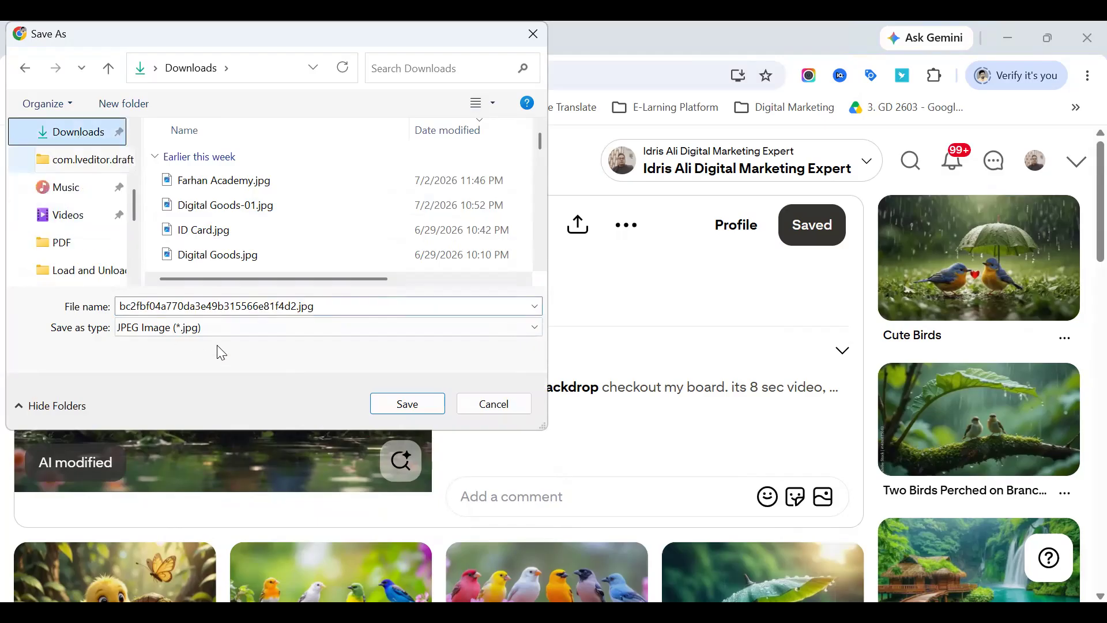
double_click(324, 305)
type("Bird")
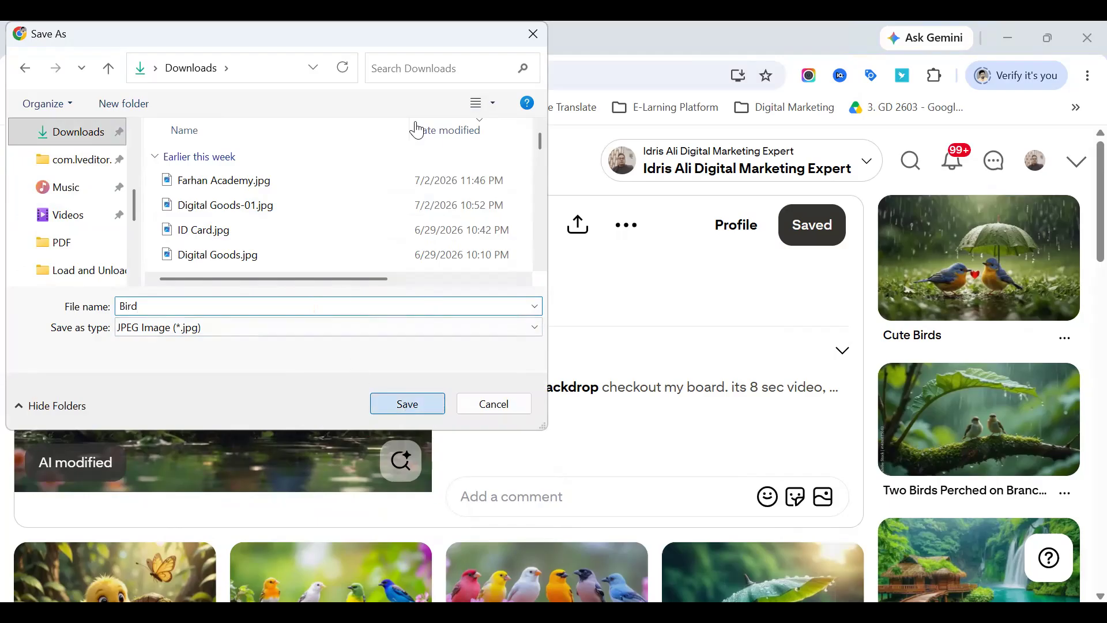
Switch to ChatGPT and attach Bird.jpg from the Downloads folder to a new chat.
key("ctrl+Tab")
left_click(411, 394)
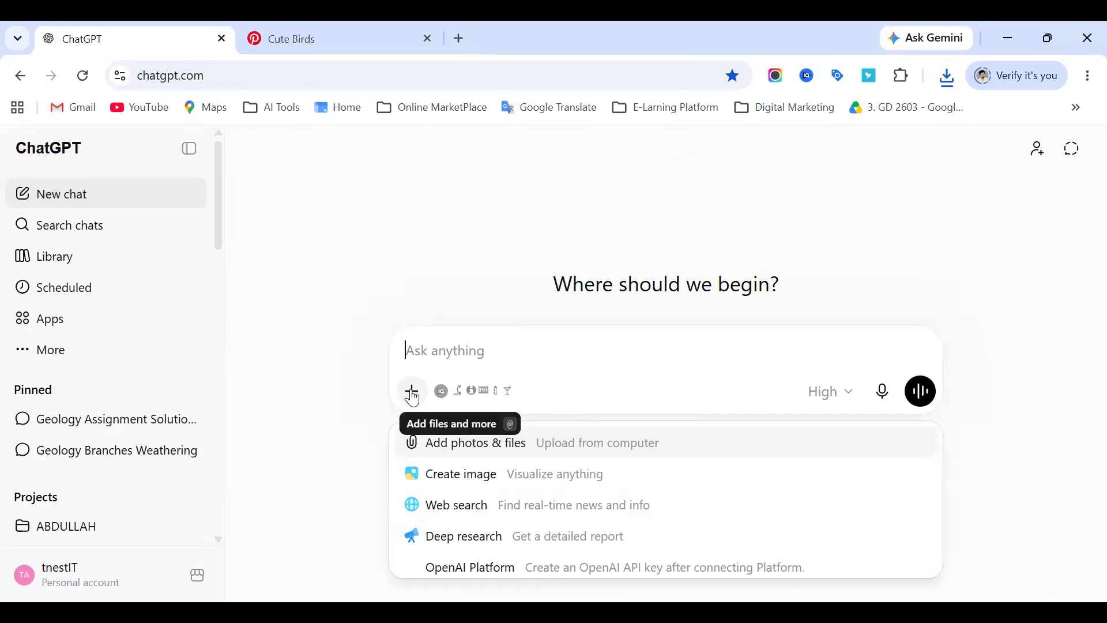
left_click(435, 446)
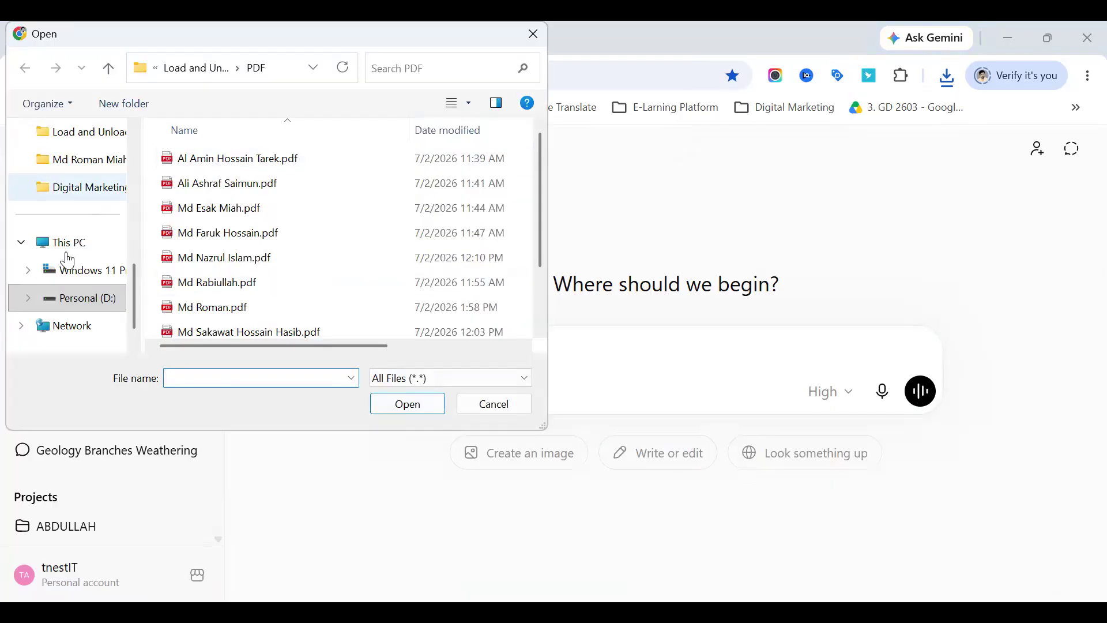
scroll(71, 274, "up", 3)
scroll(70, 280, "up", 2)
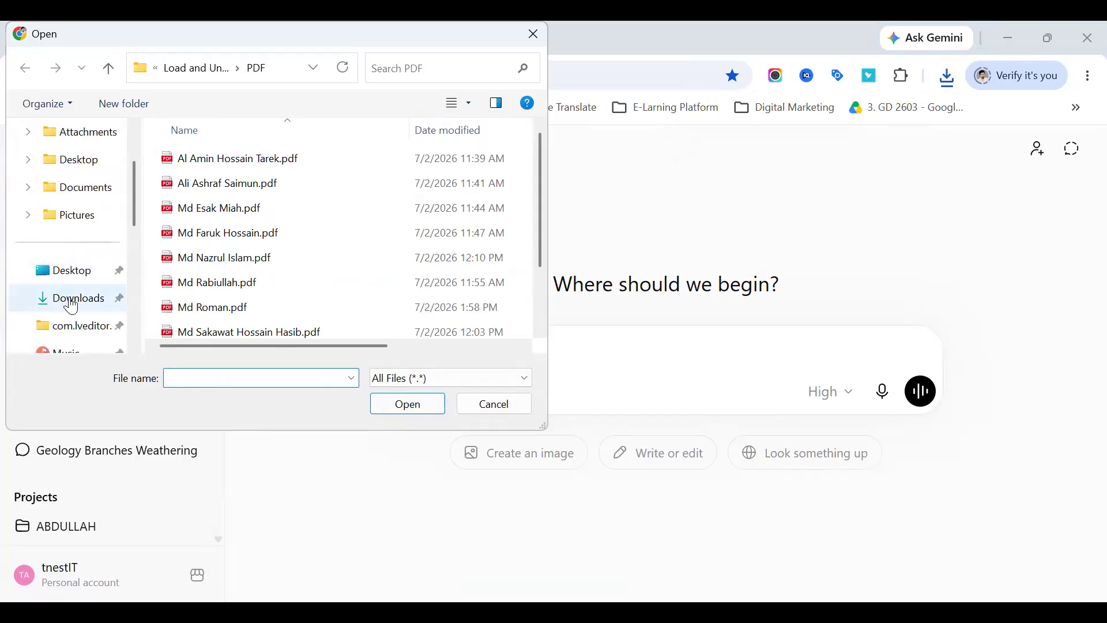
left_click(68, 299)
left_click(185, 181)
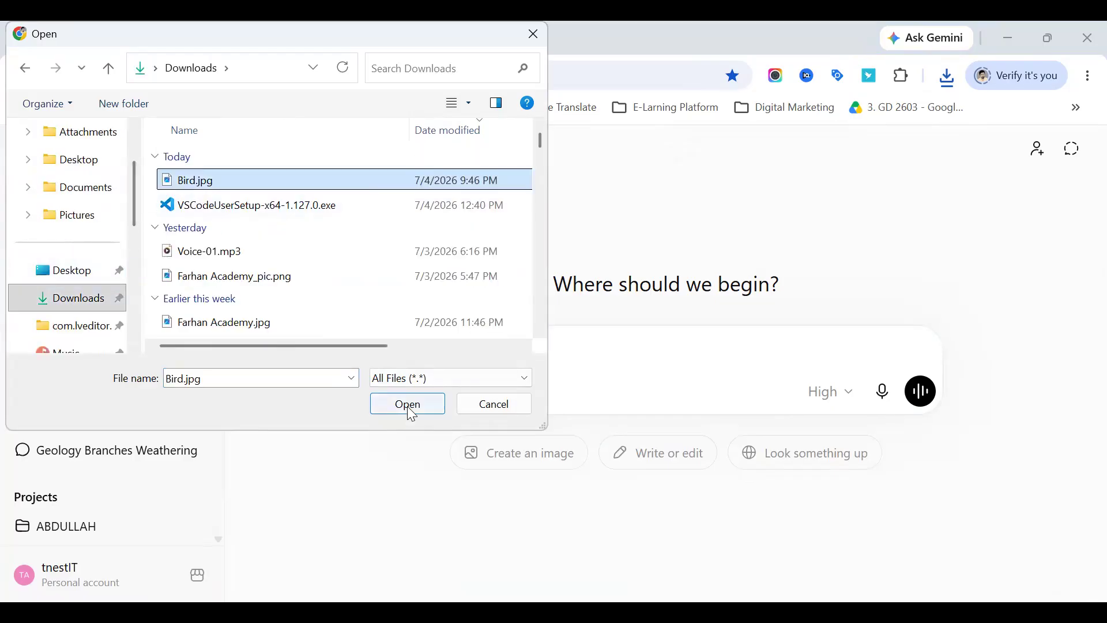
left_click(410, 408)
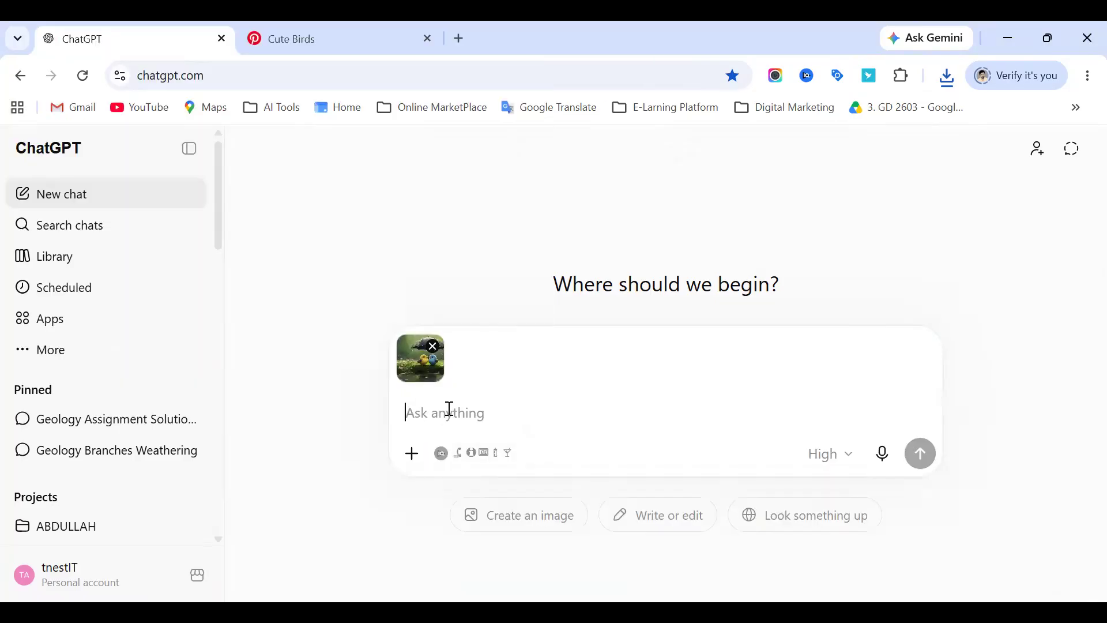
Send the message "write prompt" with the attached bird image.
type("w")
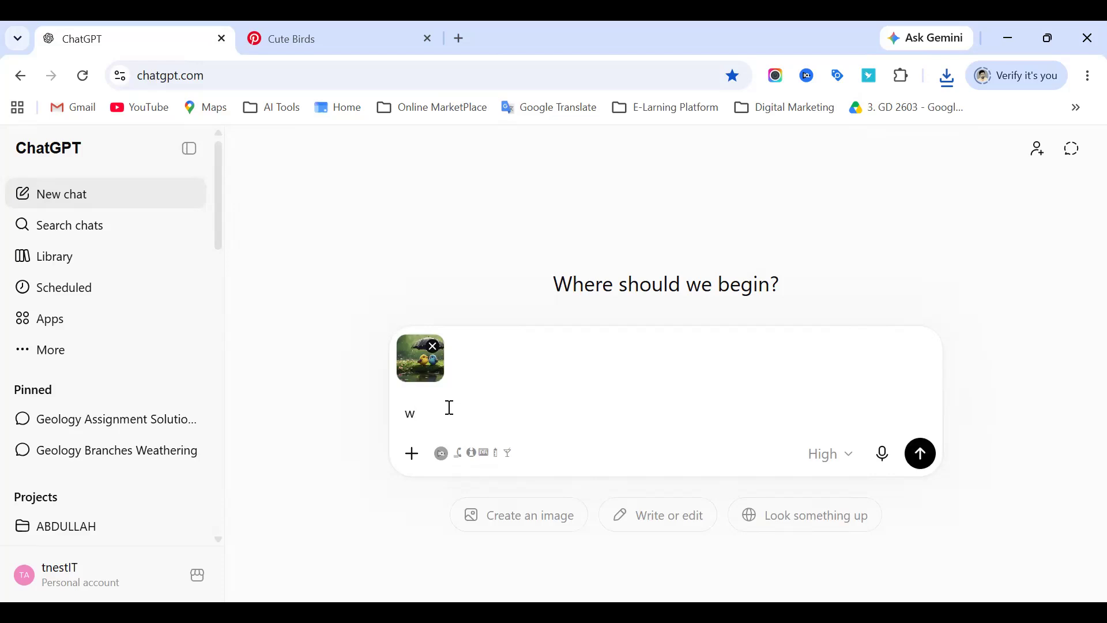
type("rite prom")
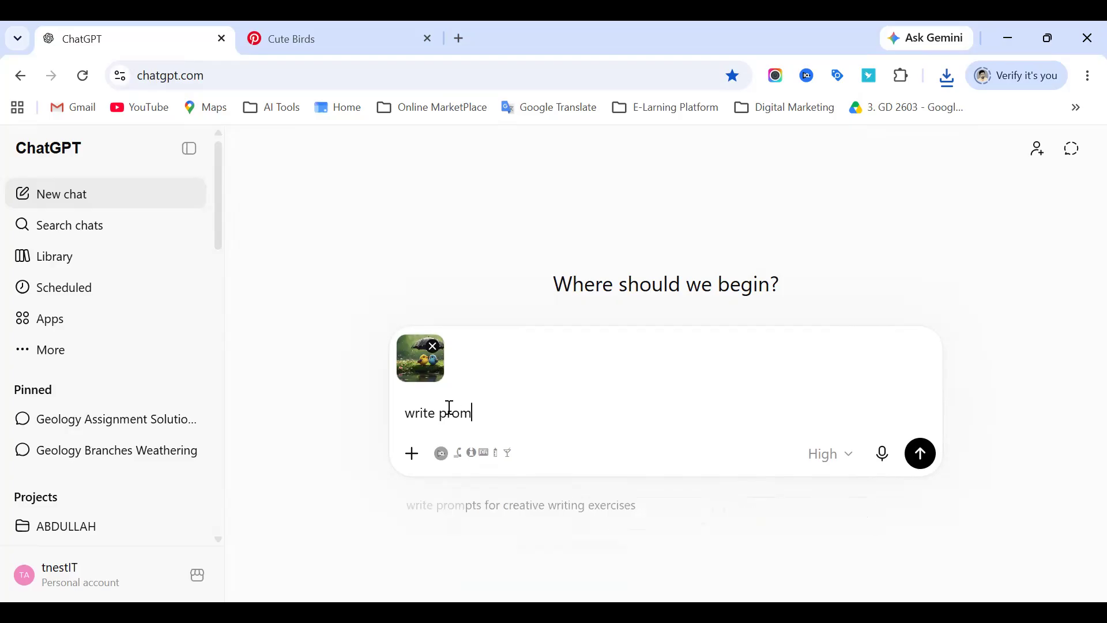
type("pt")
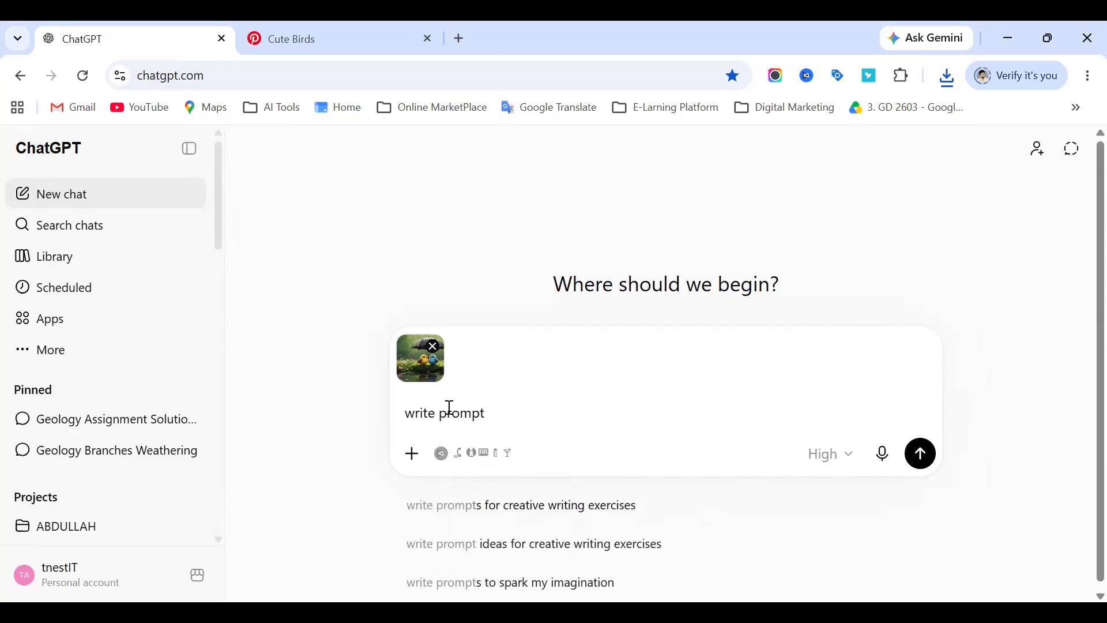
left_click(923, 450)
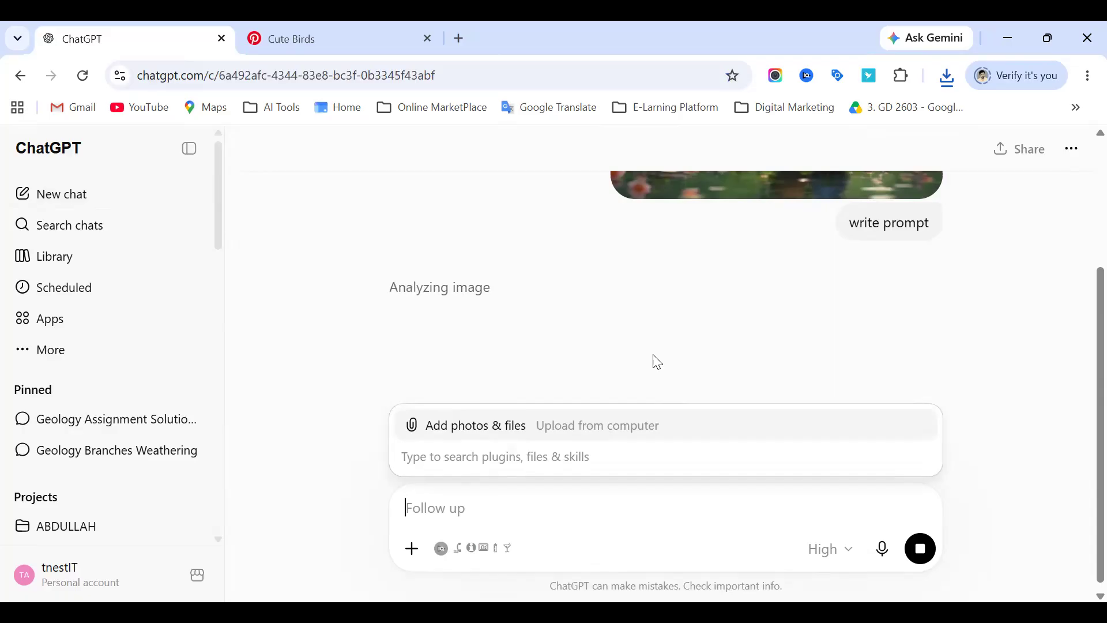
left_click(675, 403)
scroll(581, 415, "up", 1)
scroll(585, 421, "down", 2)
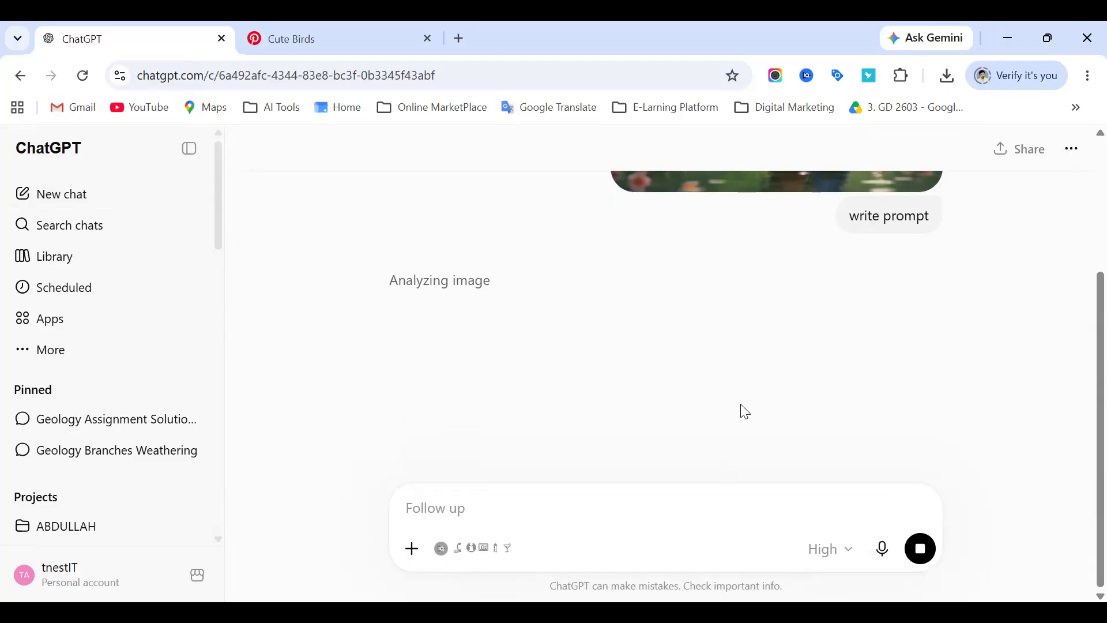
key("ctrl+u")
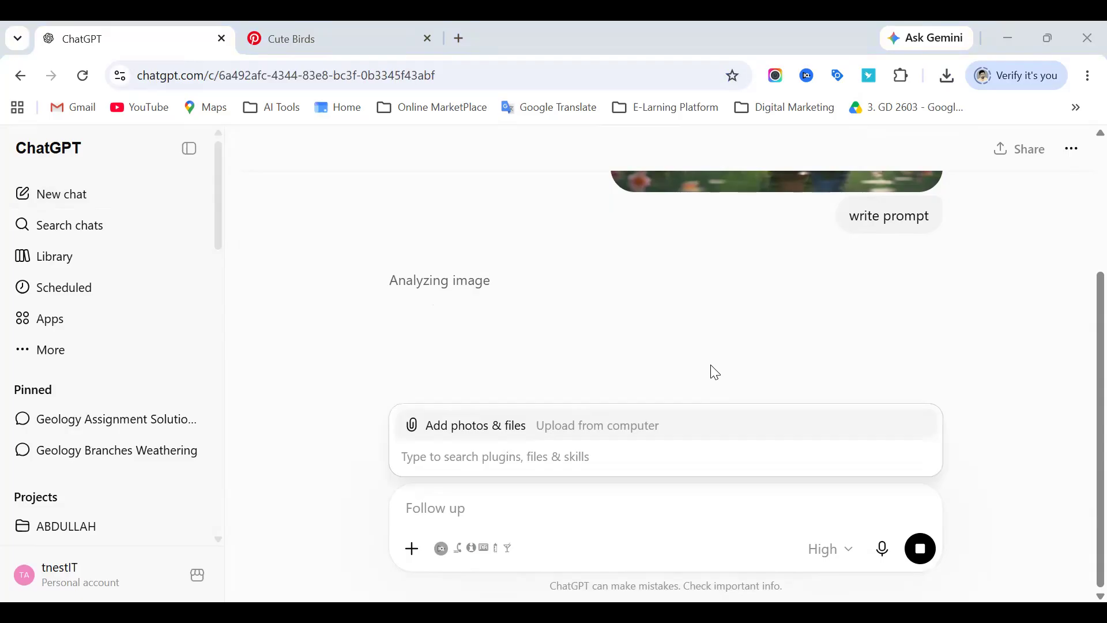
left_click(656, 384)
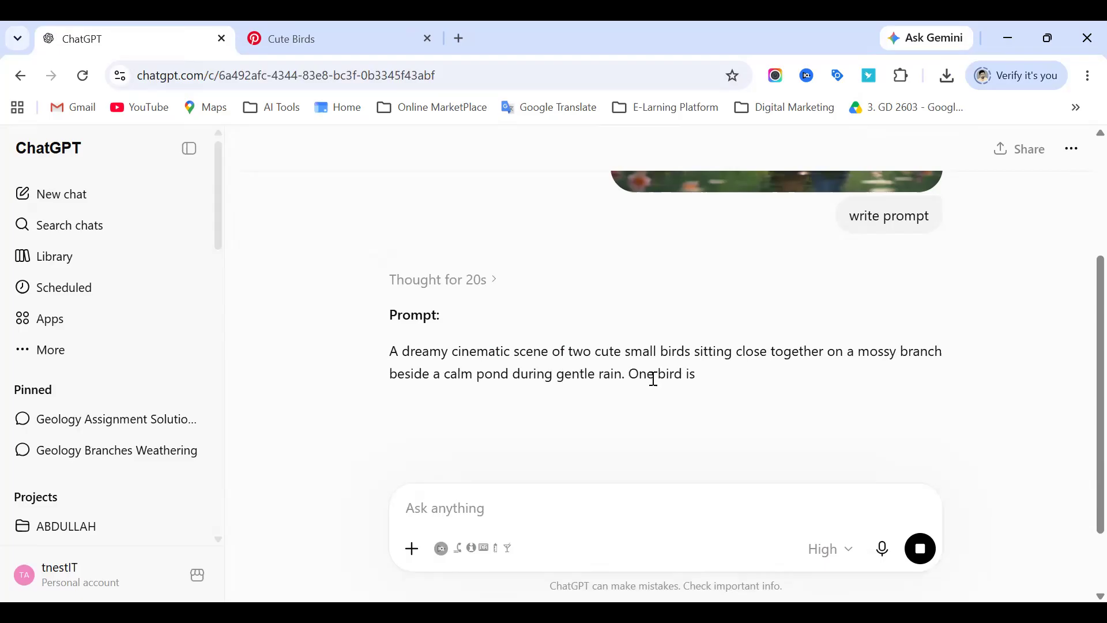
Copy the main prompt paragraph from the reply, leaving out the negative prompt.
scroll(599, 375, "down", 2)
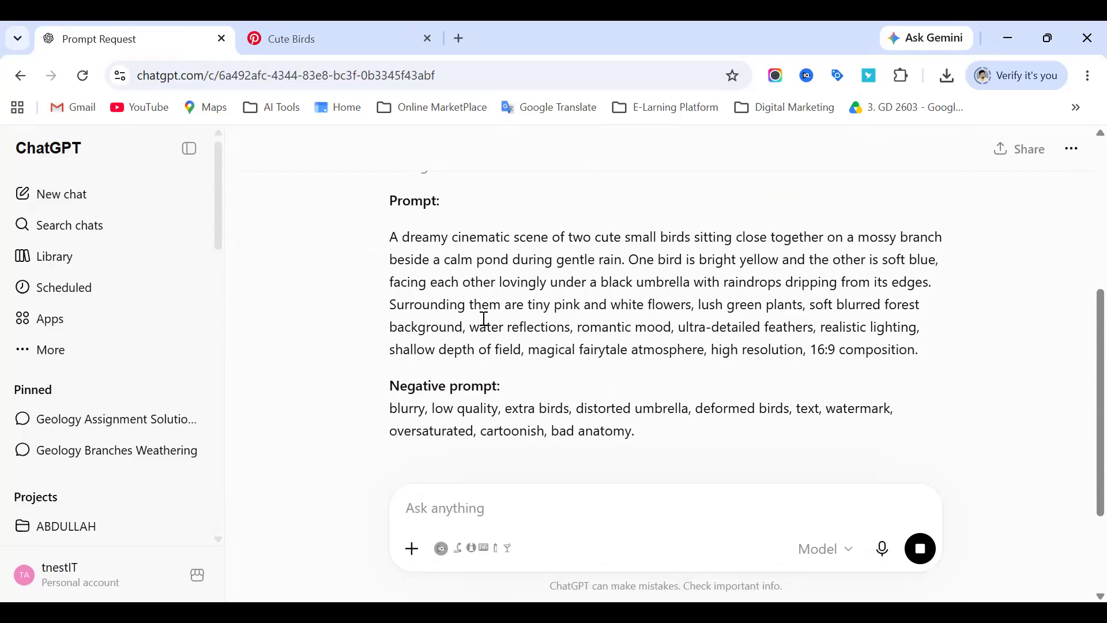
scroll(487, 331, "down", 1)
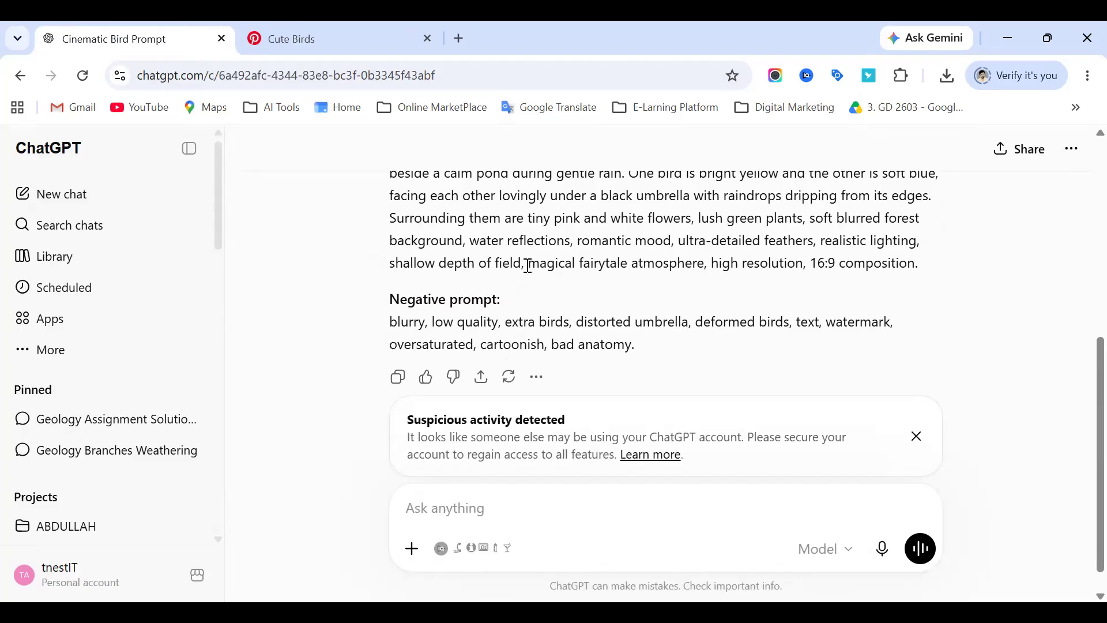
scroll(432, 218, "up", 1)
left_click_drag(391, 238, 928, 364)
key("ctrl+c")
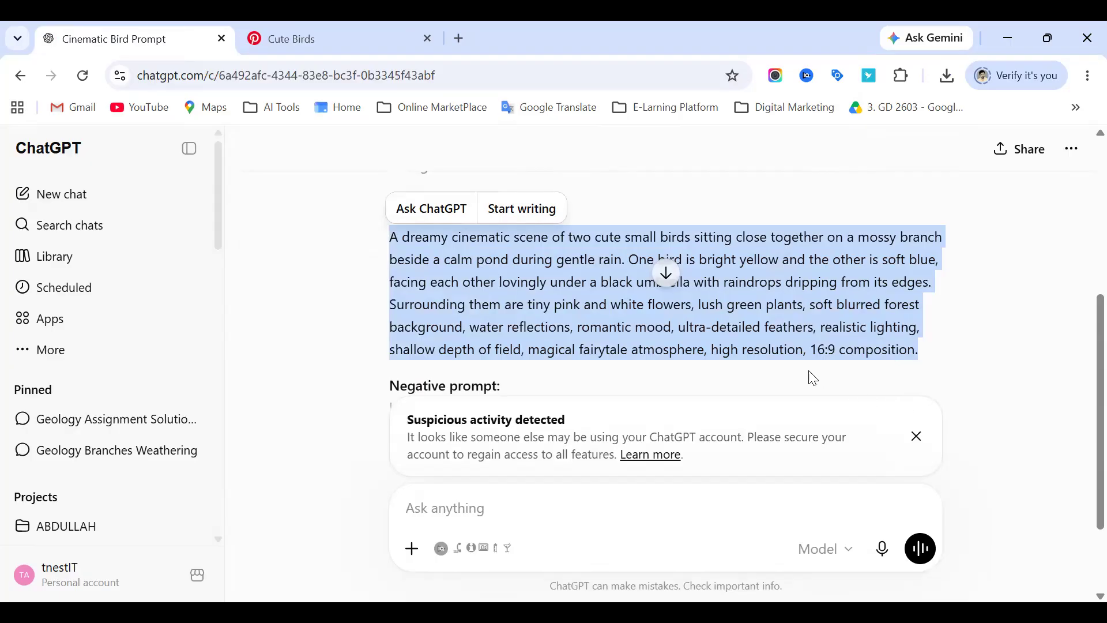
Open Google Gemini in a new tab and submit the copied bird prompt to generate an image.
left_click(460, 38)
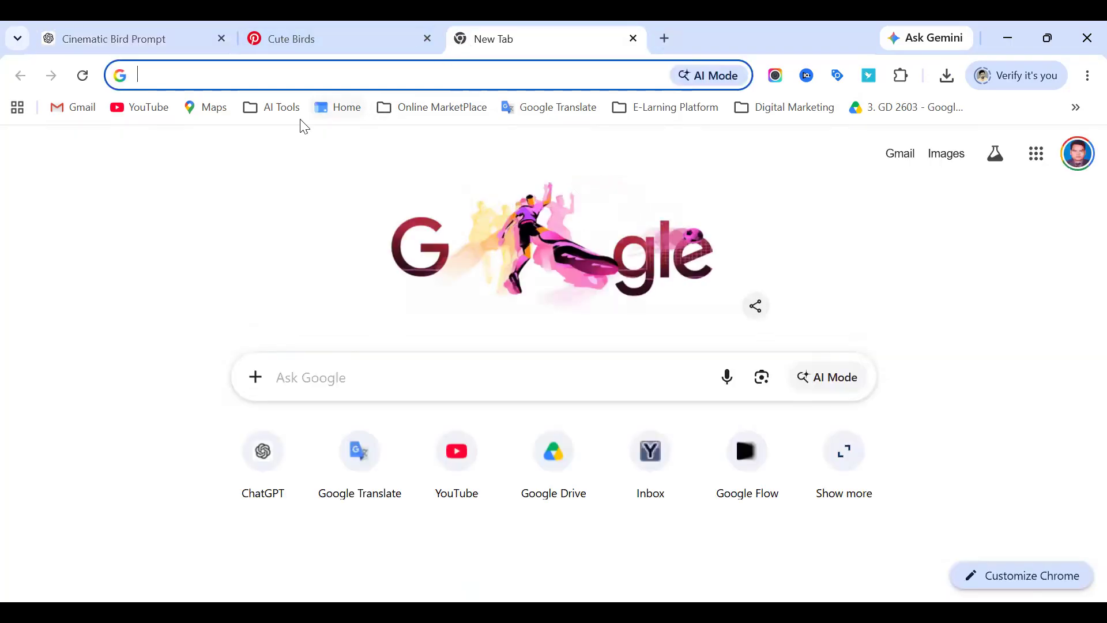
left_click(271, 108)
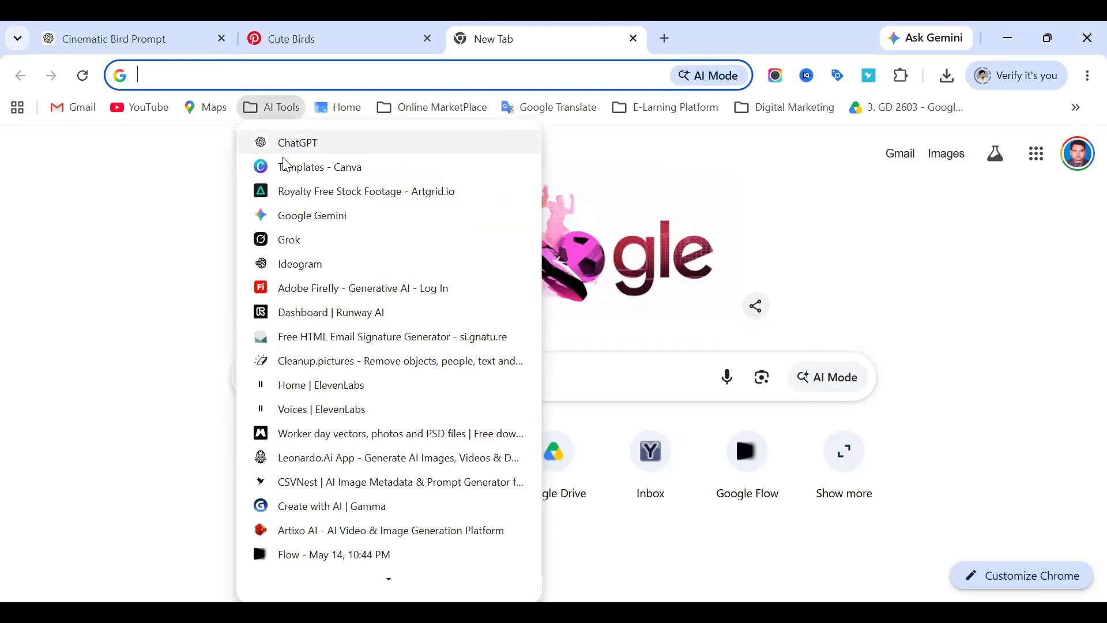
left_click(301, 215)
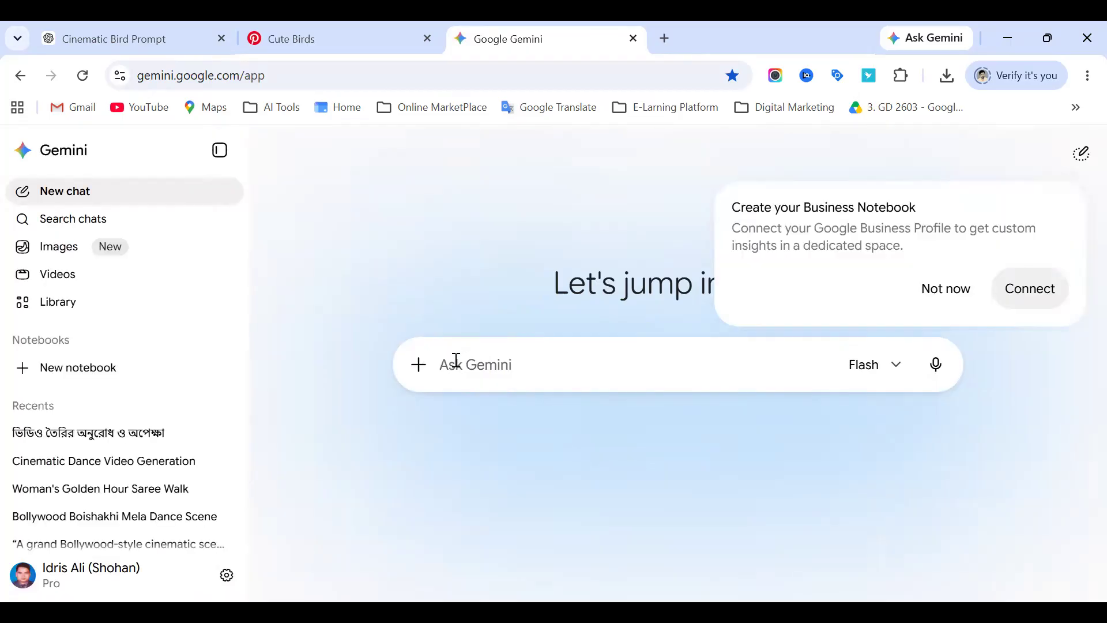
key("ctrl+v")
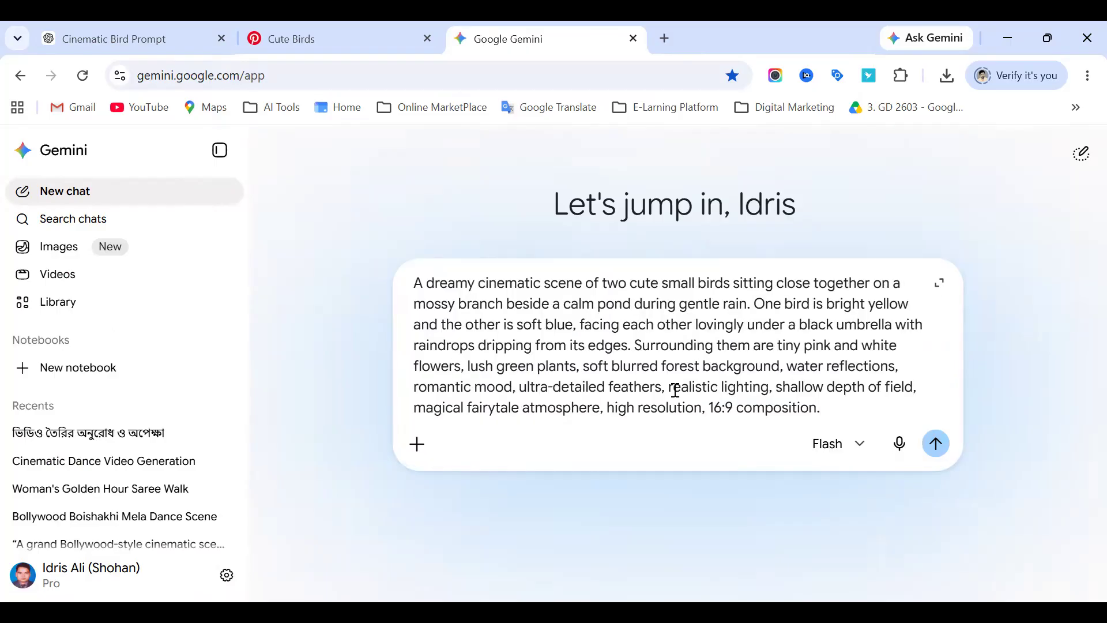
left_click(946, 443)
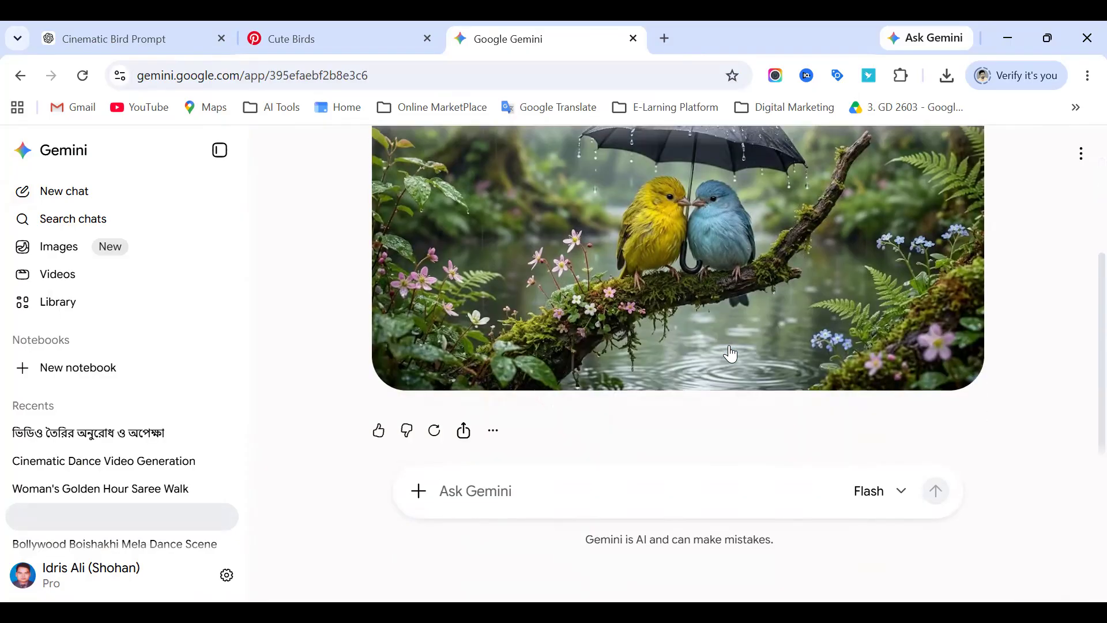
Download the generated image of the two birds under the umbrella at full size.
scroll(730, 353, "up", 2)
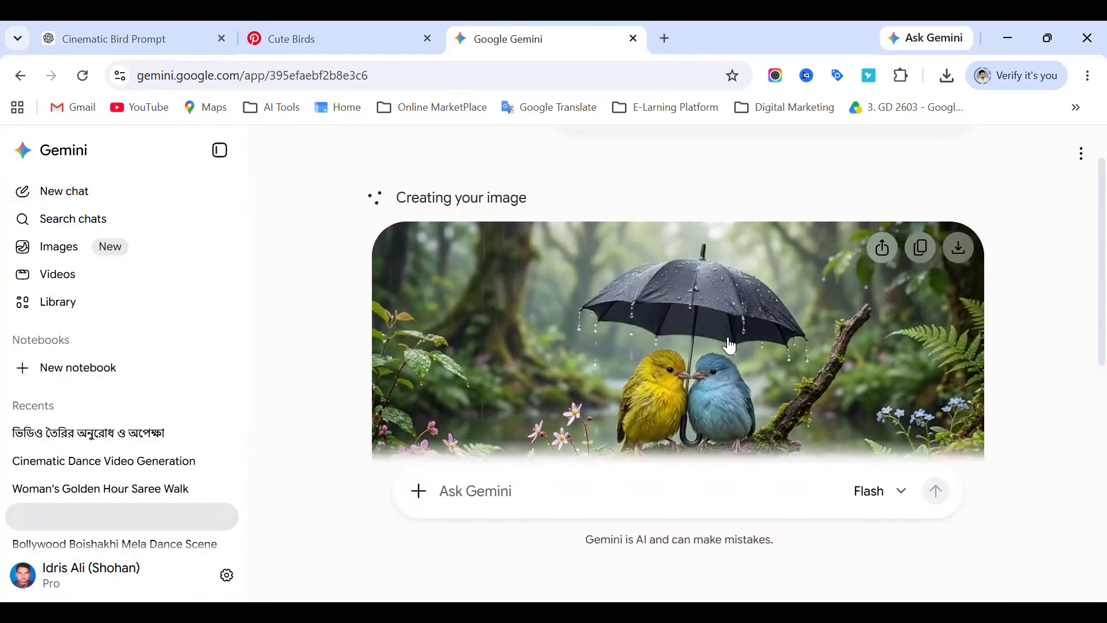
left_click(958, 248)
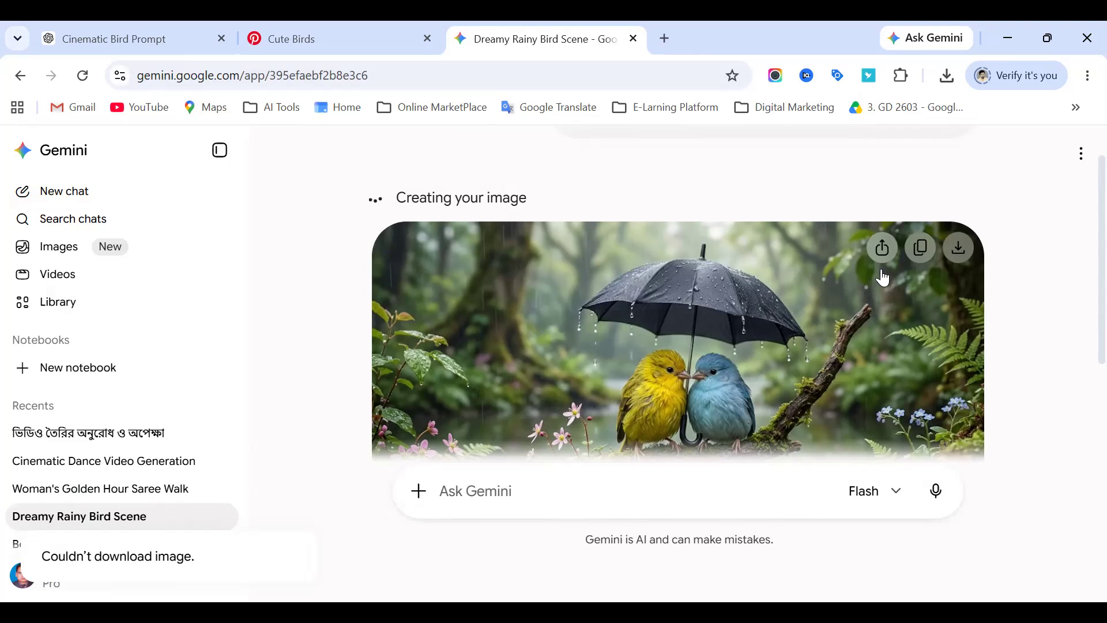
left_click(958, 253)
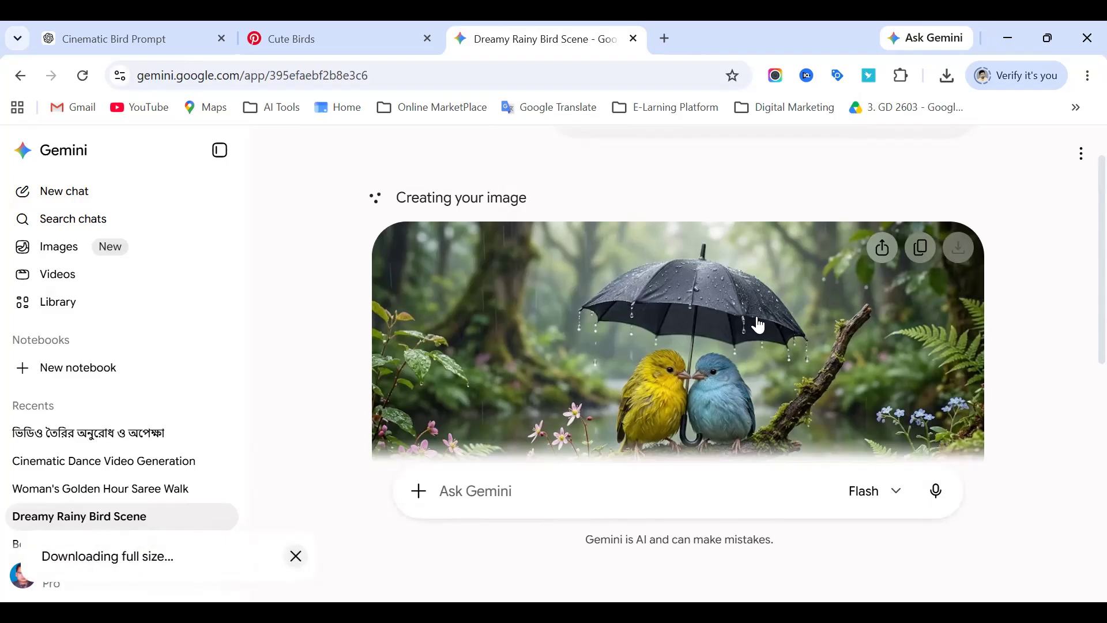
scroll(734, 314, "down", 3)
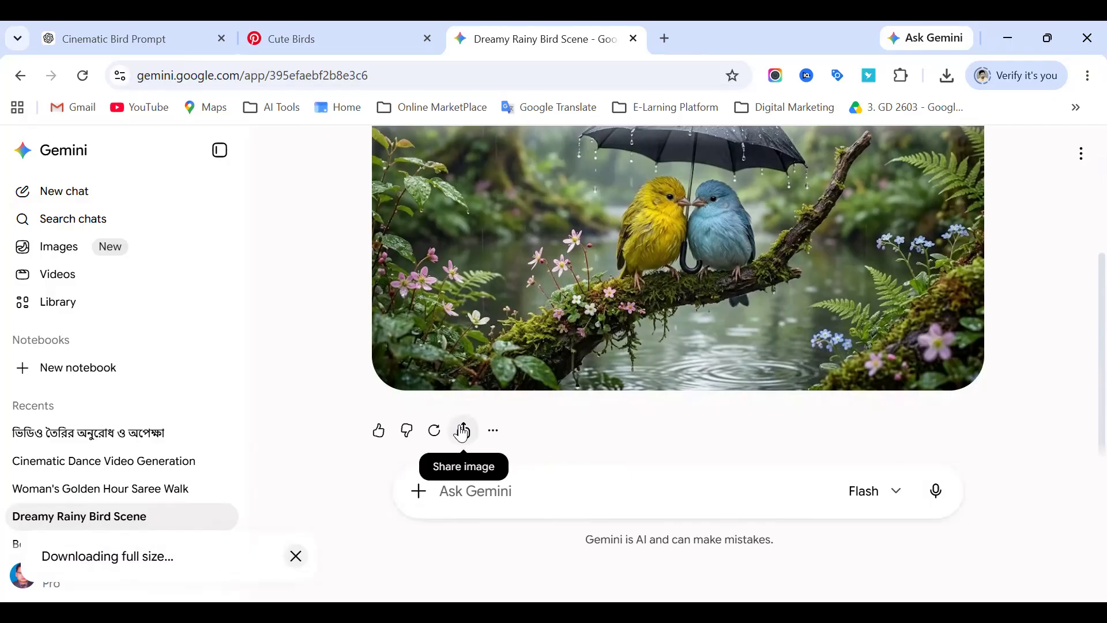
scroll(495, 311, "up", 3)
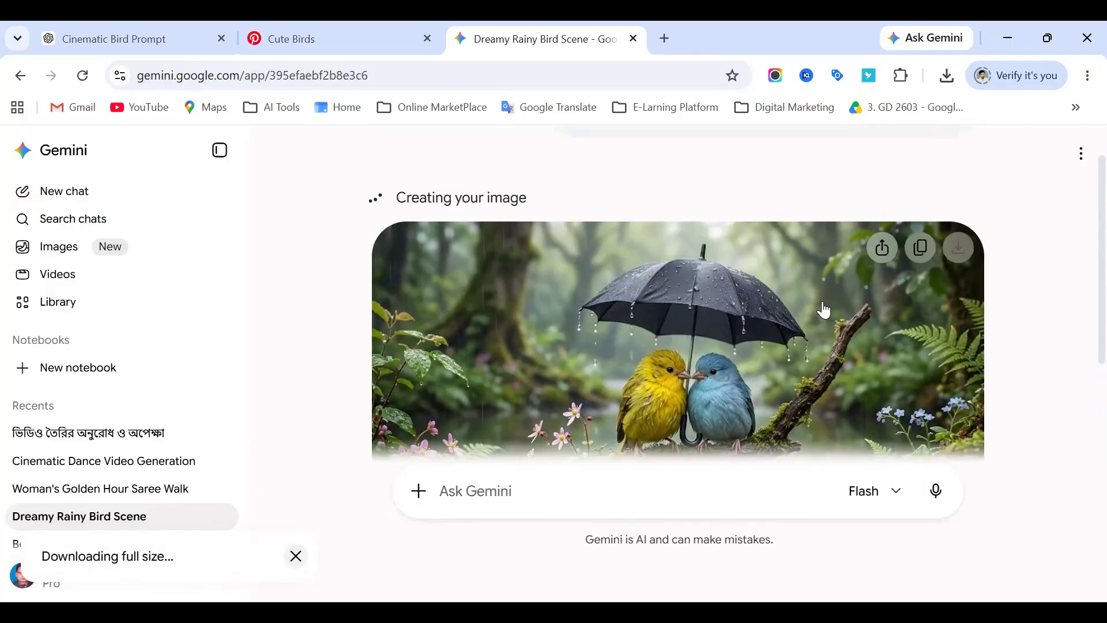
right_click(764, 303)
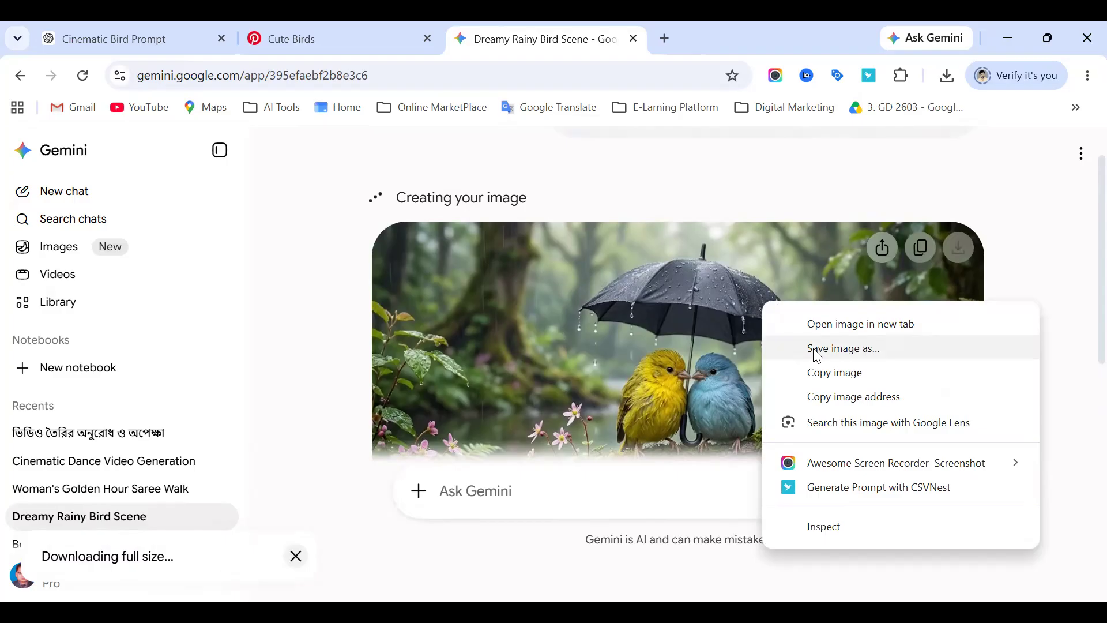
left_click(817, 353)
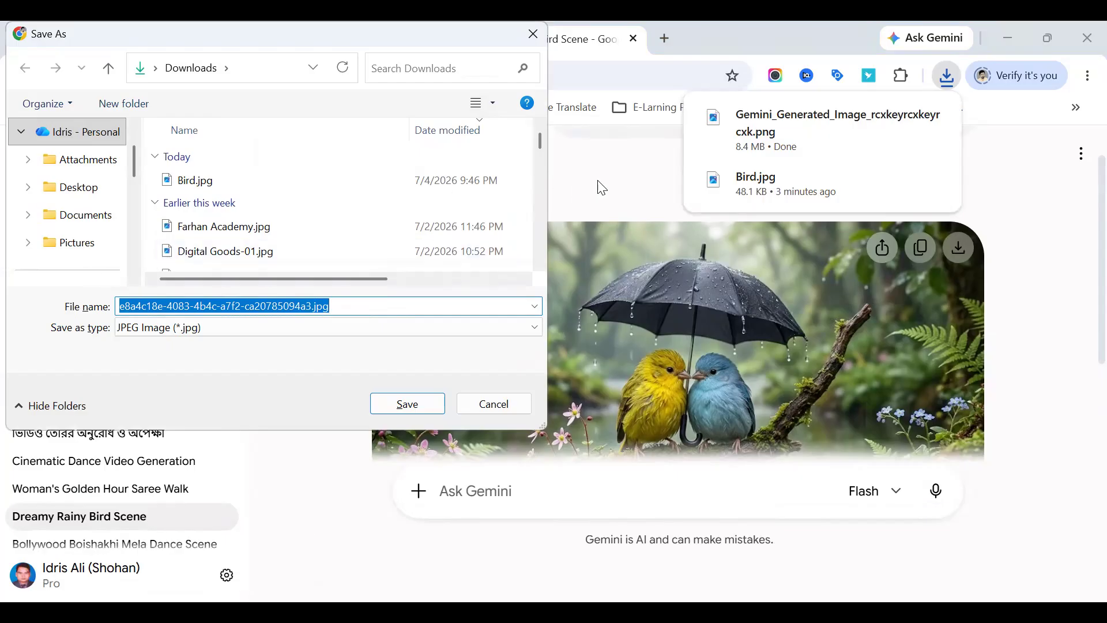
left_click(512, 406)
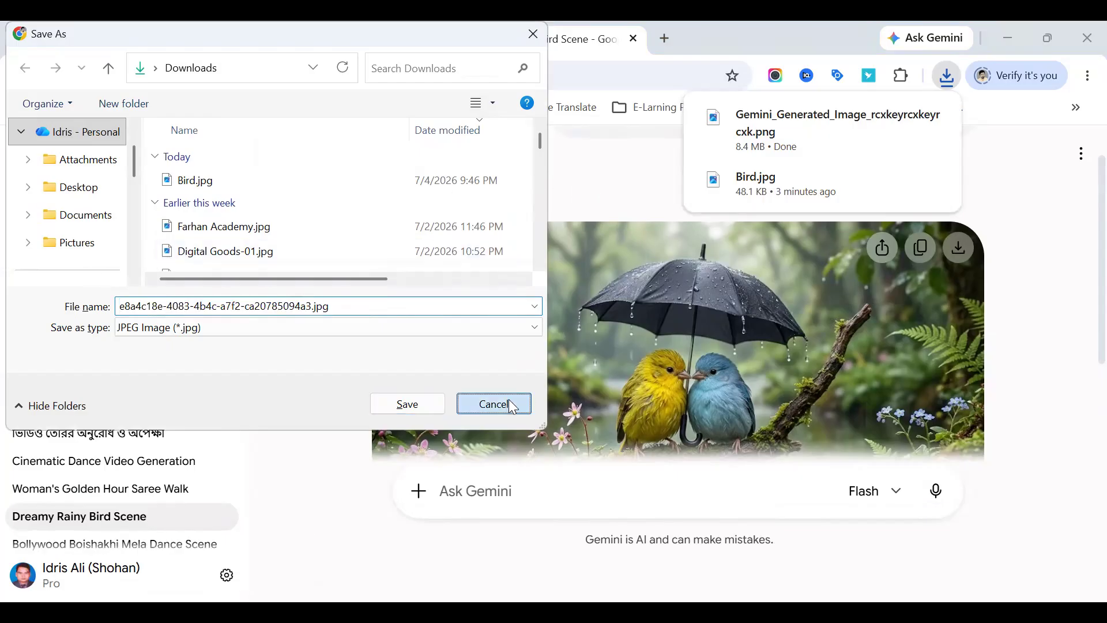
Go to the Downloads folder in File Explorer and view the Gemini-generated PNG and Bird.jpg.
mouse_move(921, 121)
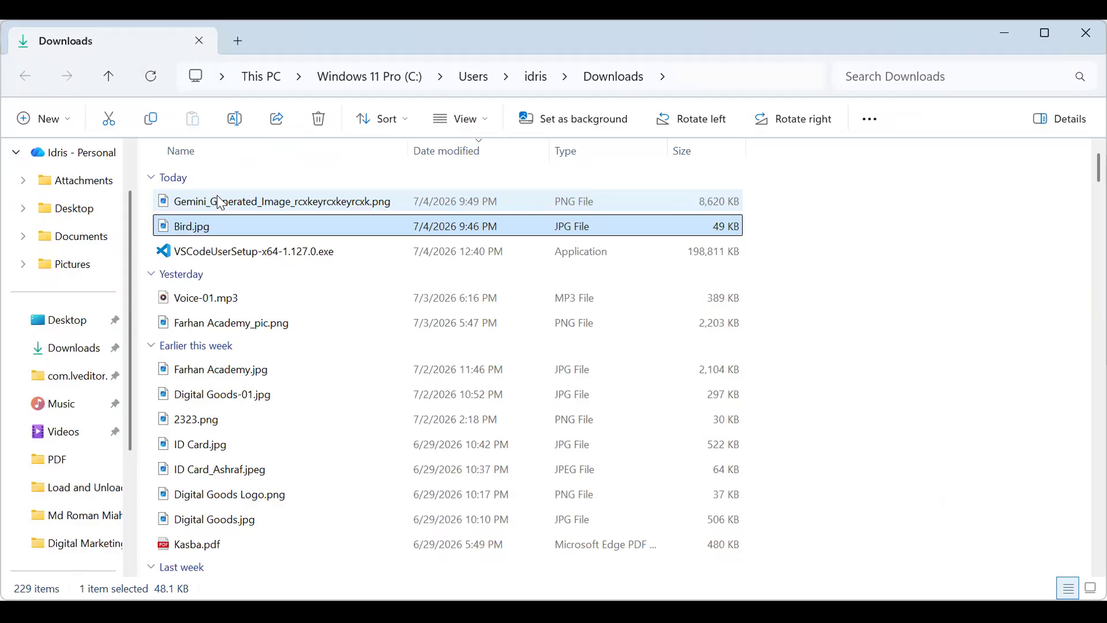
left_click(224, 201)
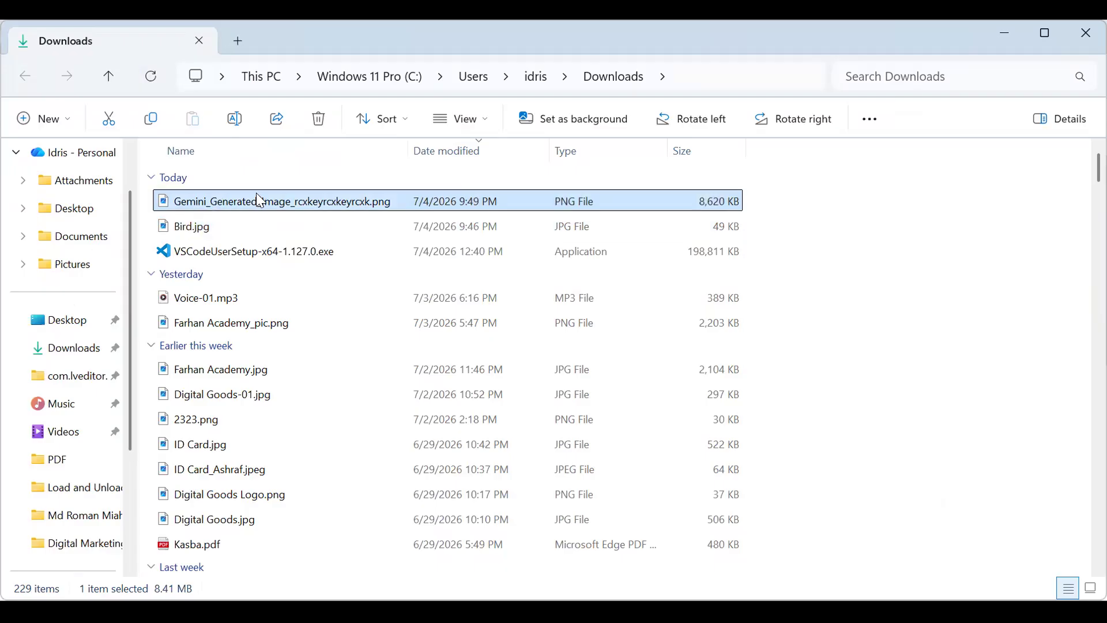
double_click(669, 197)
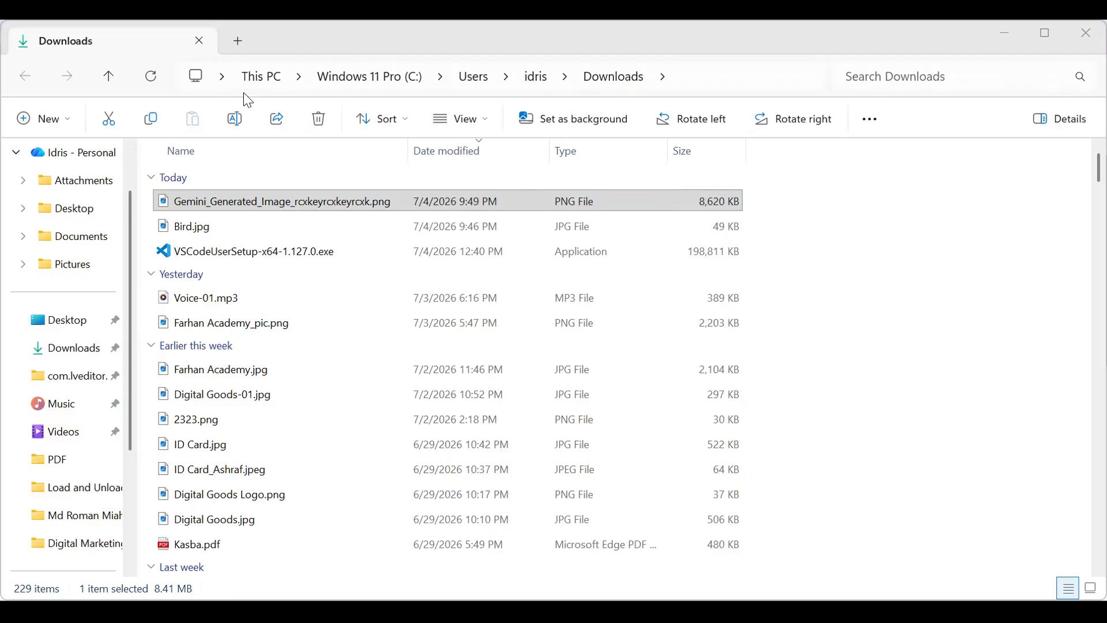
key("Down")
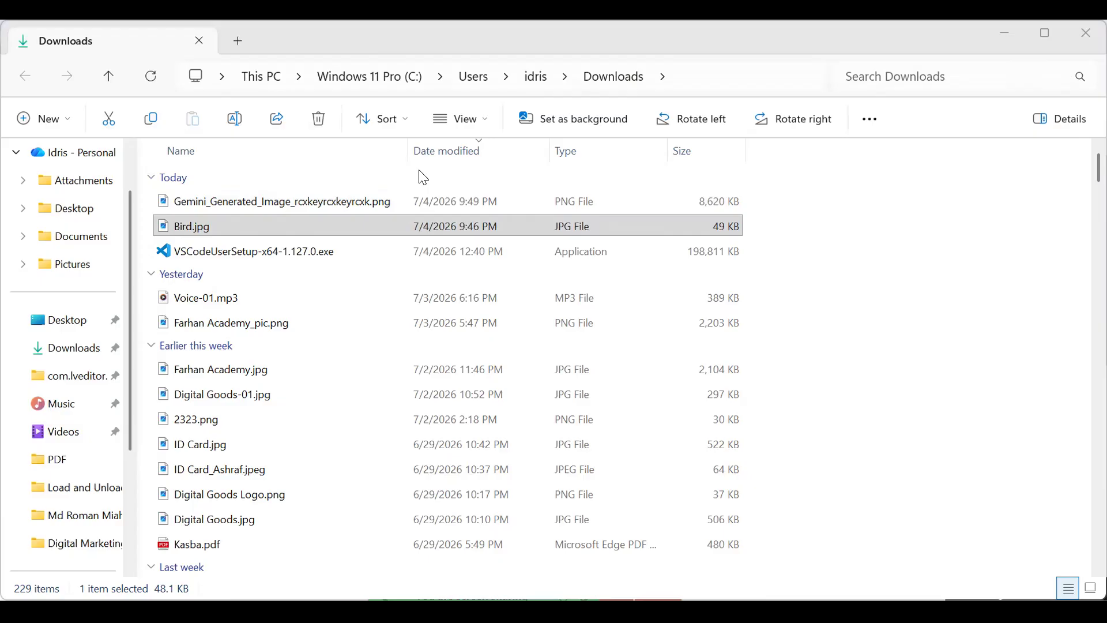
Delete Bird.jpg from the Downloads folder.
left_click(183, 221)
key("Return")
Rename the Gemini-generated PNG in the Downloads folder to Bird Pic.png and minimize the folder window.
left_click(237, 196)
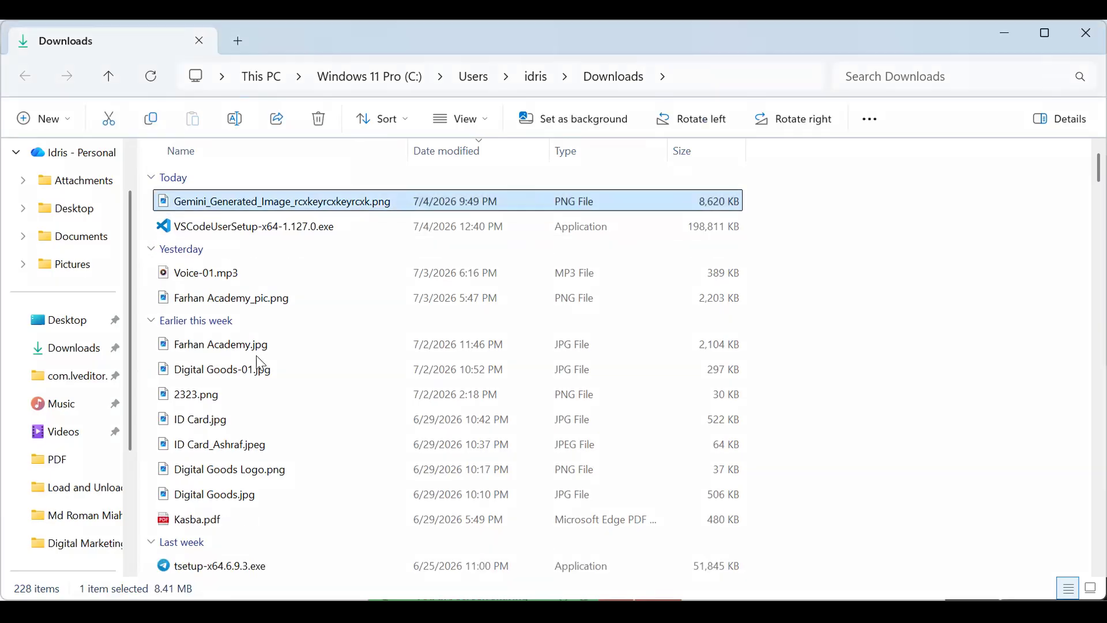
left_click(306, 578)
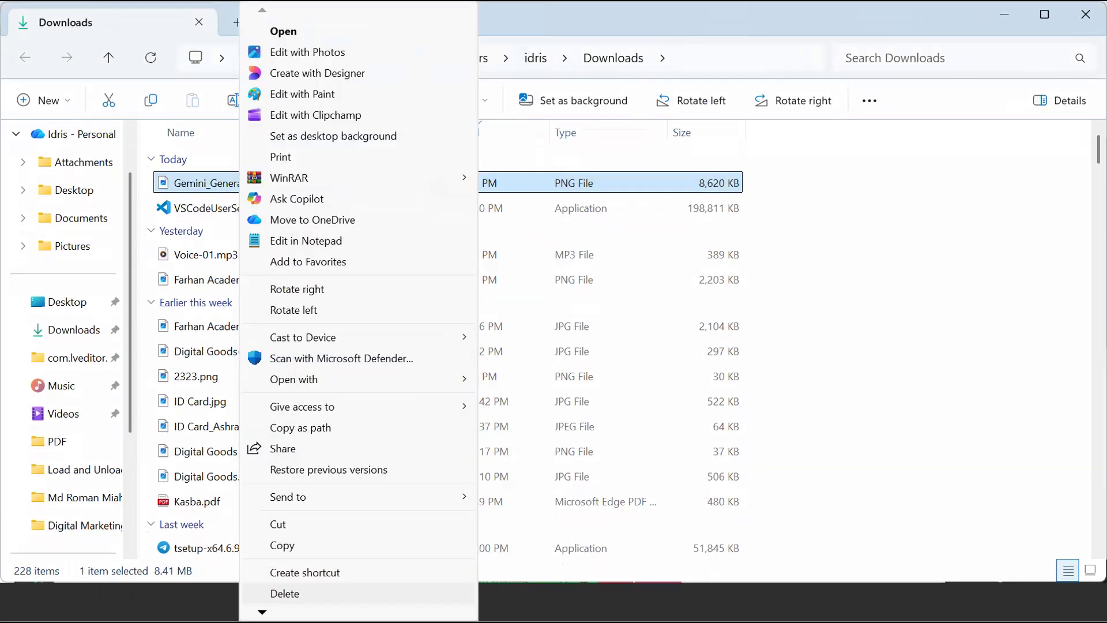
mouse_move(288, 612)
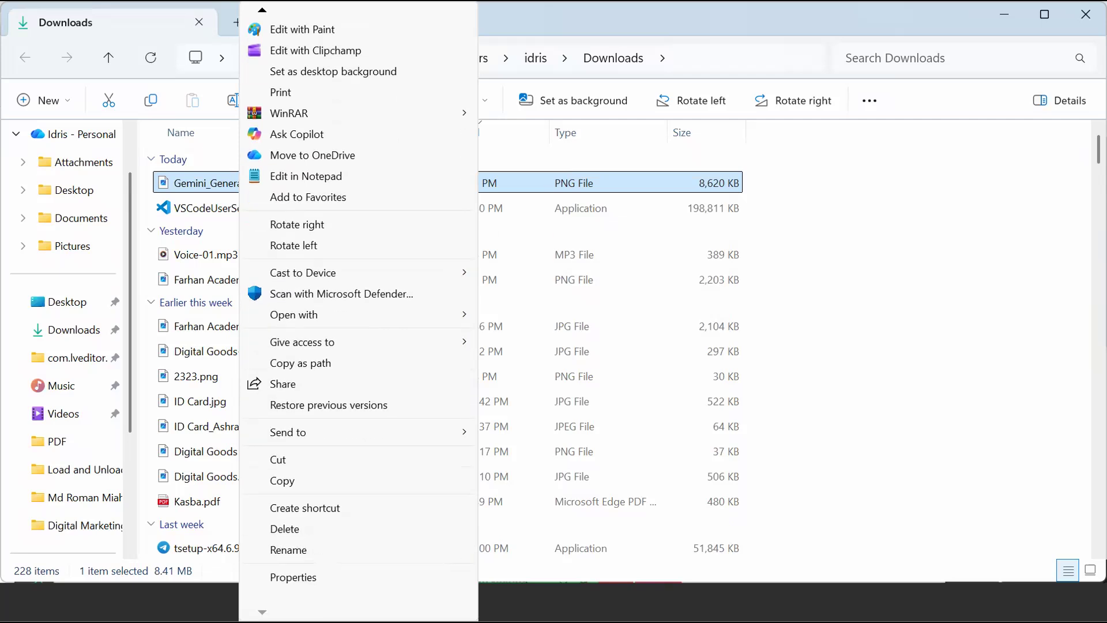
left_click(292, 538)
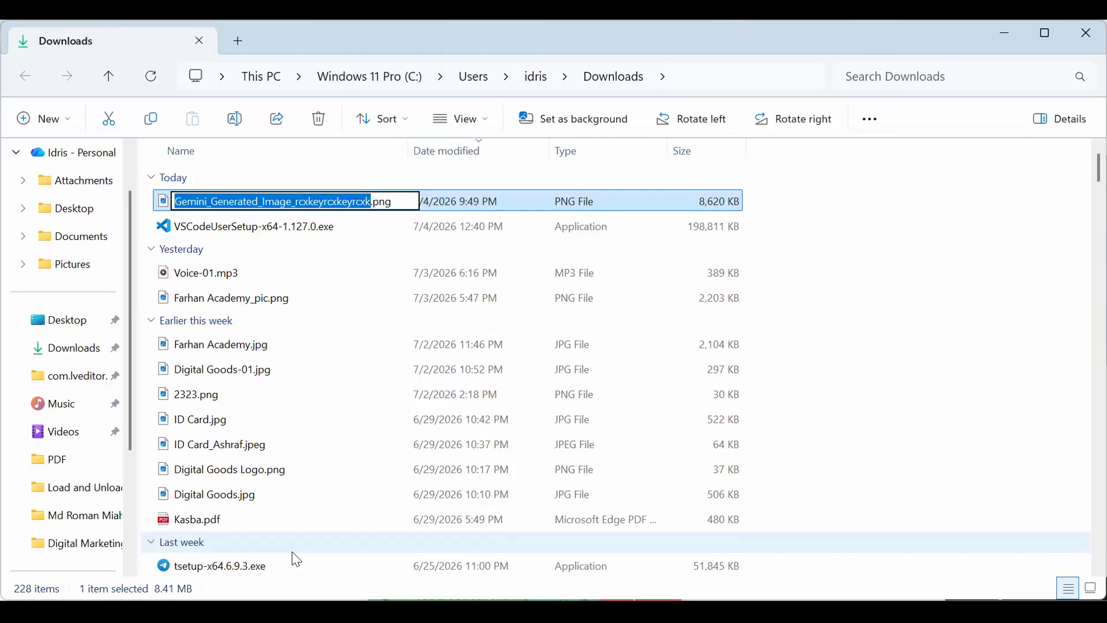
type("Bird")
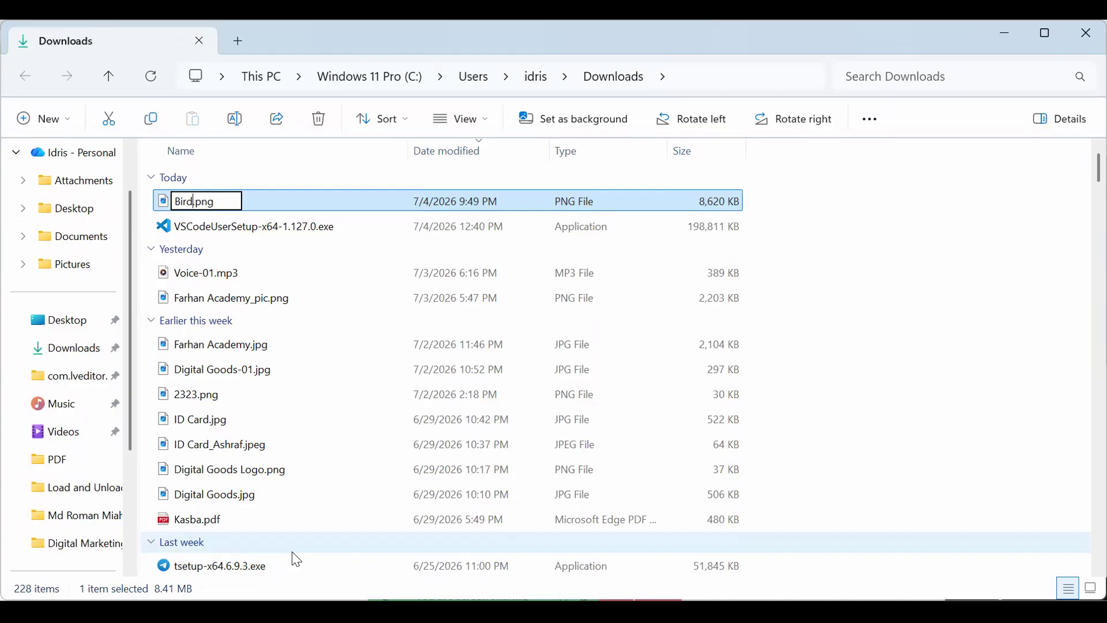
type(" Pic")
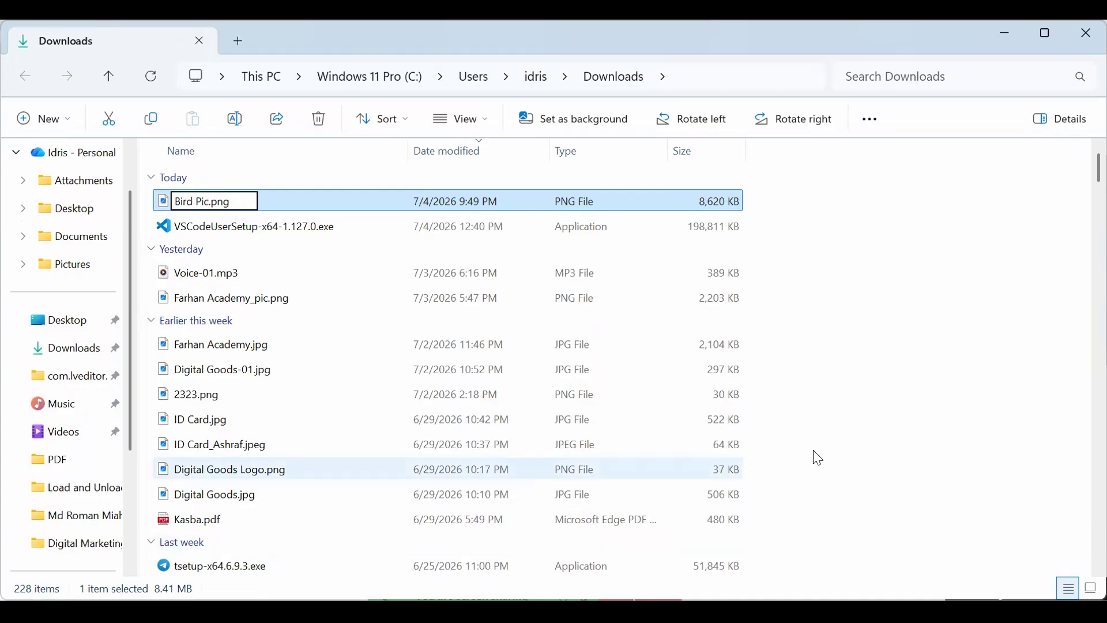
left_click(918, 274)
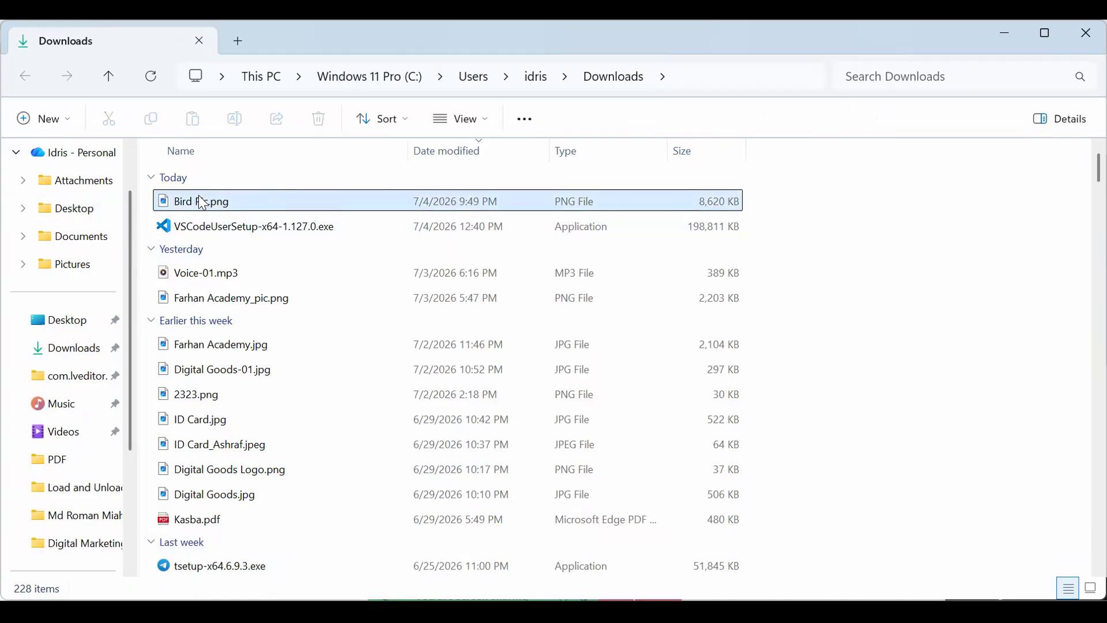
left_click(1007, 35)
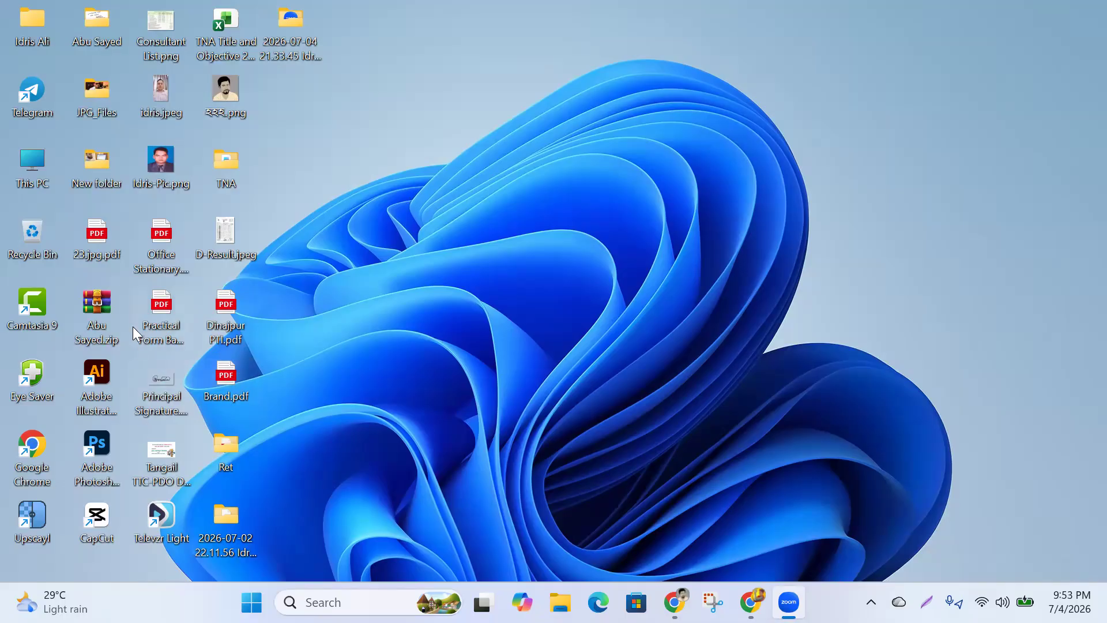
Open the Digital Marketing folder on drive D and locate the upscayl-2.15.0-win.exe installer.
double_click(27, 151)
left_click(433, 167)
double_click(434, 166)
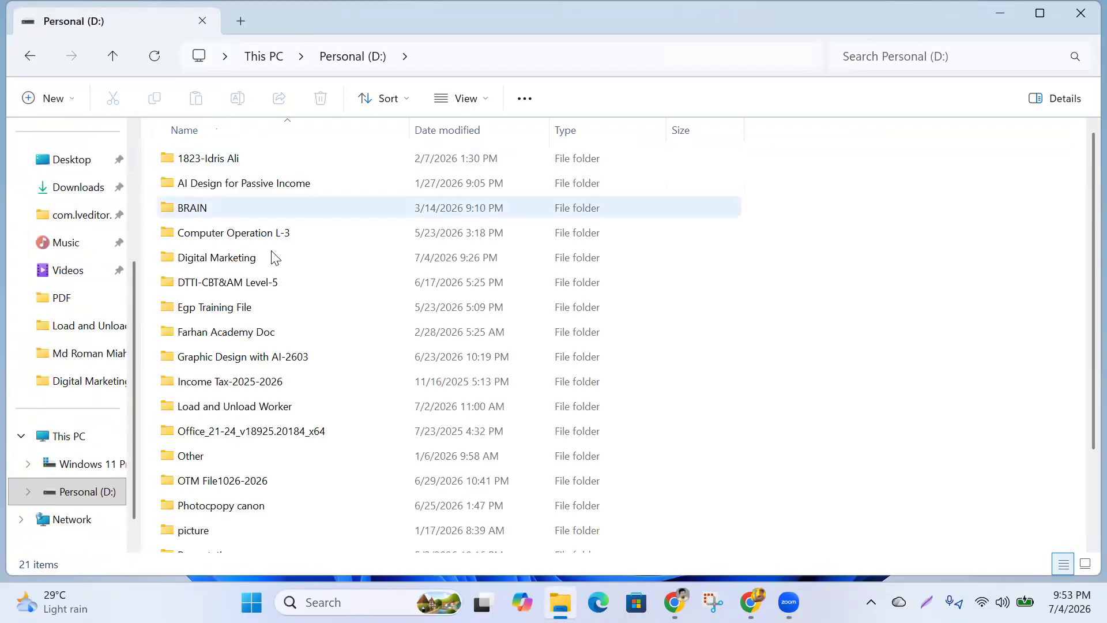
double_click(223, 264)
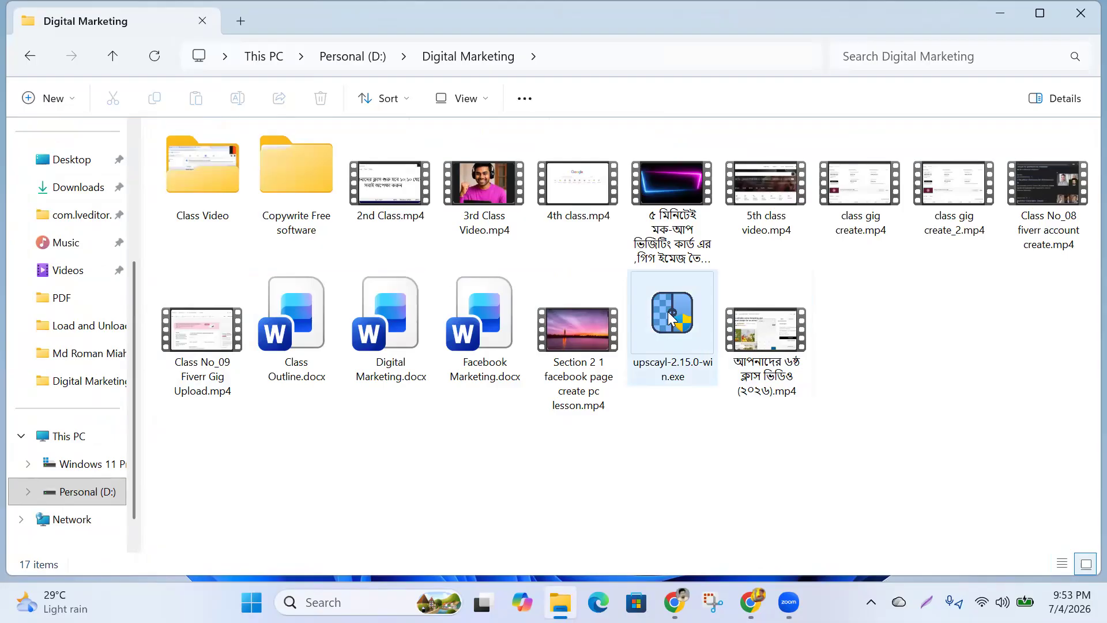
mouse_move(670, 318)
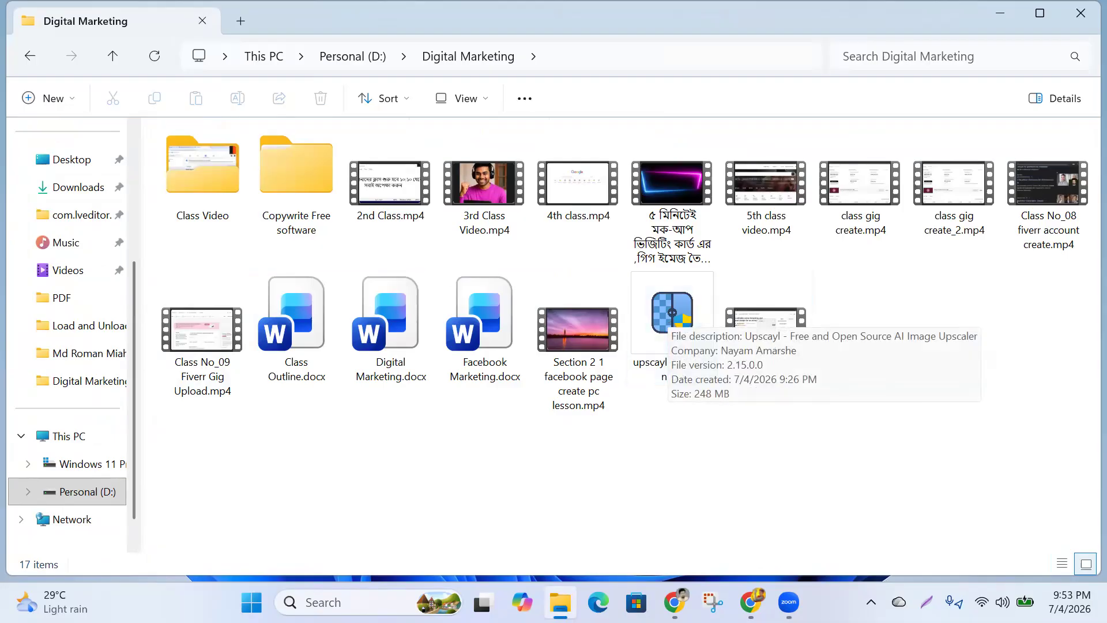
Switch to WhatsApp, open the digital marketing contact's chat and start attaching a document.
left_click(618, 343)
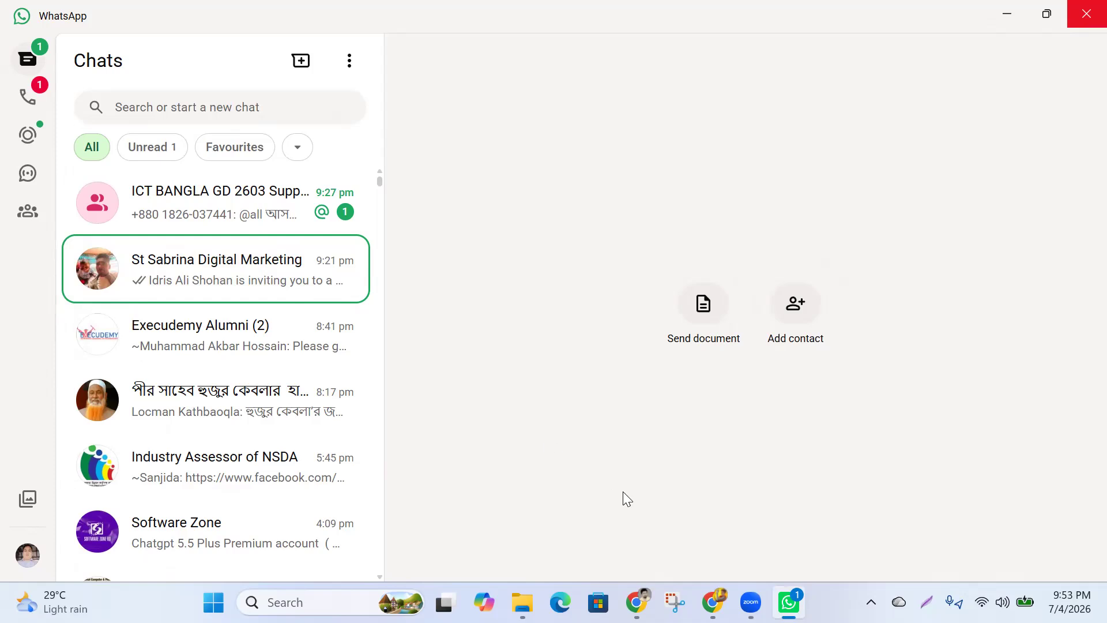
left_click(202, 279)
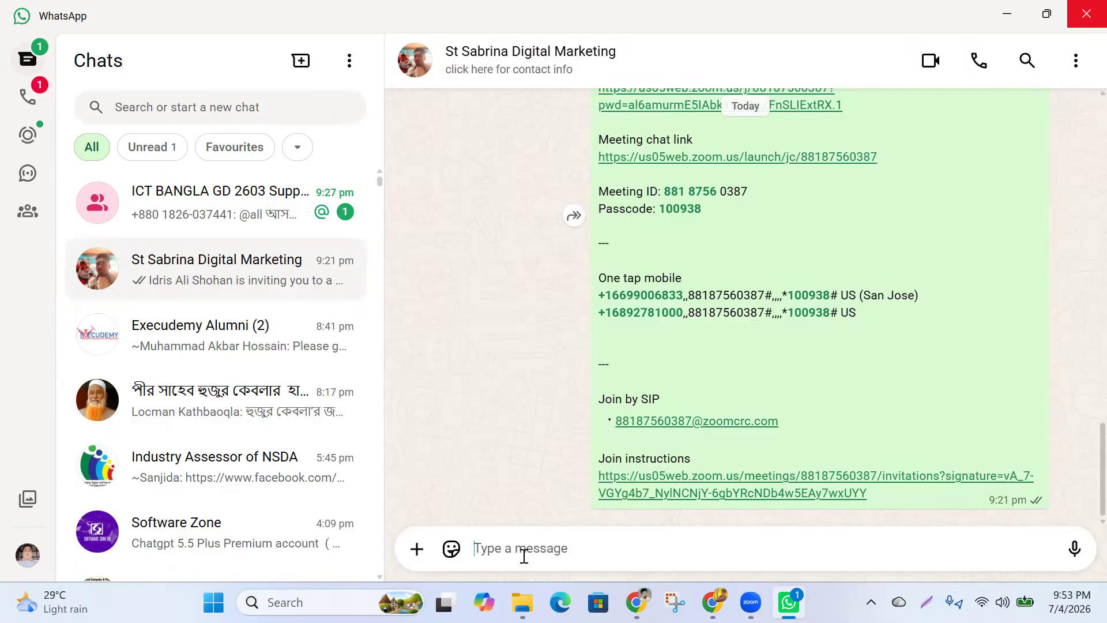
left_click(417, 548)
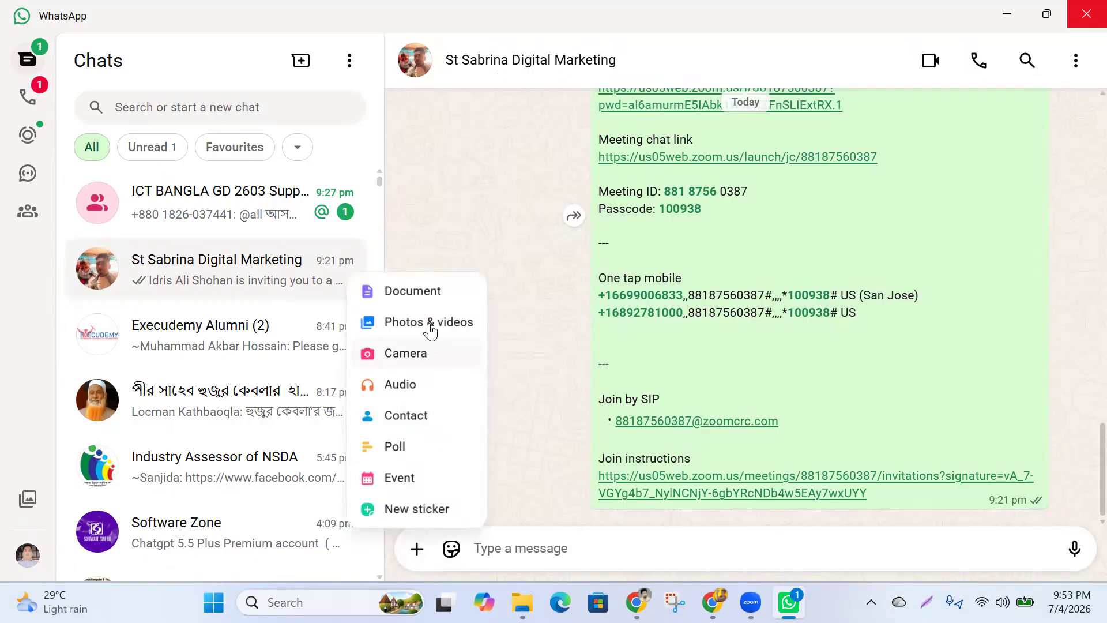
left_click(419, 293)
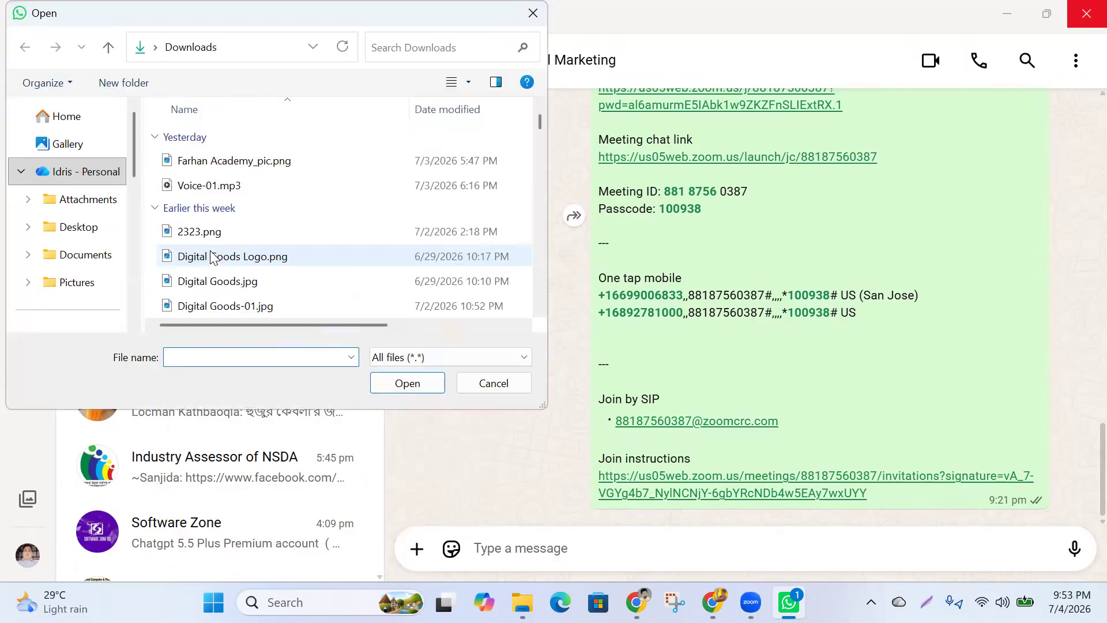
Attach upscayl-2.15.0-win.exe from the Digital Marketing folder on drive D, send it in the chat and minimize WhatsApp.
scroll(230, 260, "down", 2)
scroll(63, 210, "down", 8)
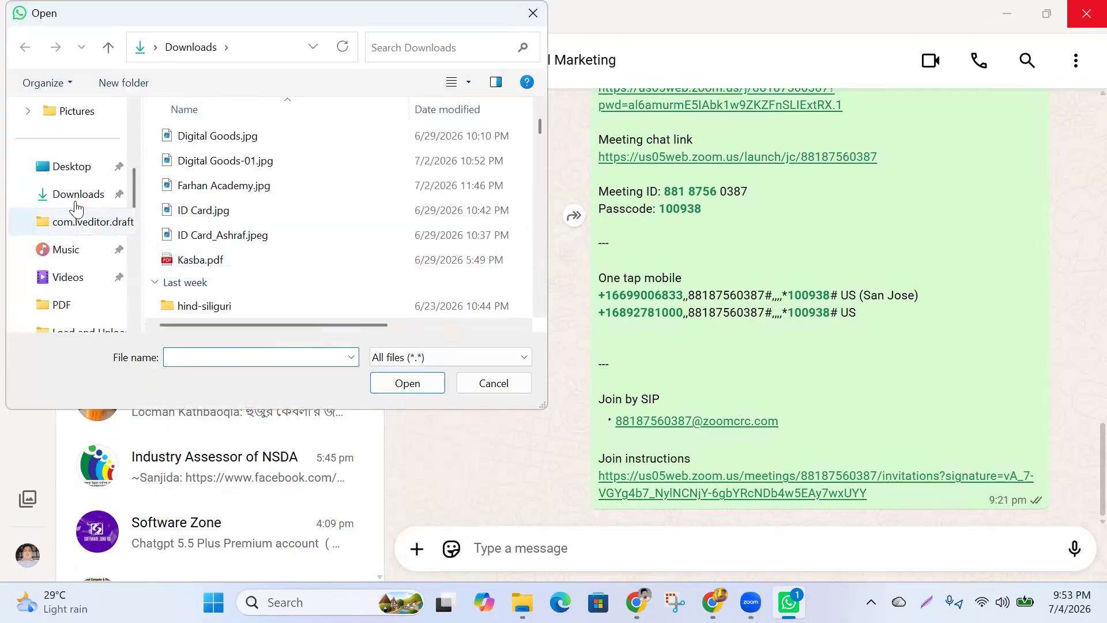
scroll(78, 277, "down", 1)
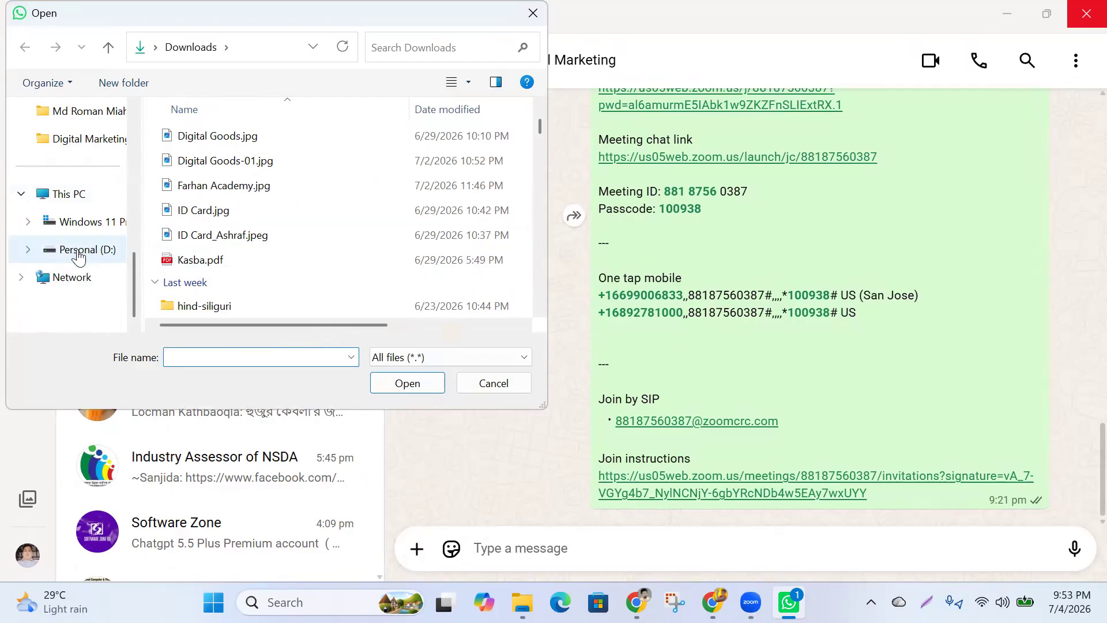
left_click(77, 253)
scroll(248, 216, "down", 1)
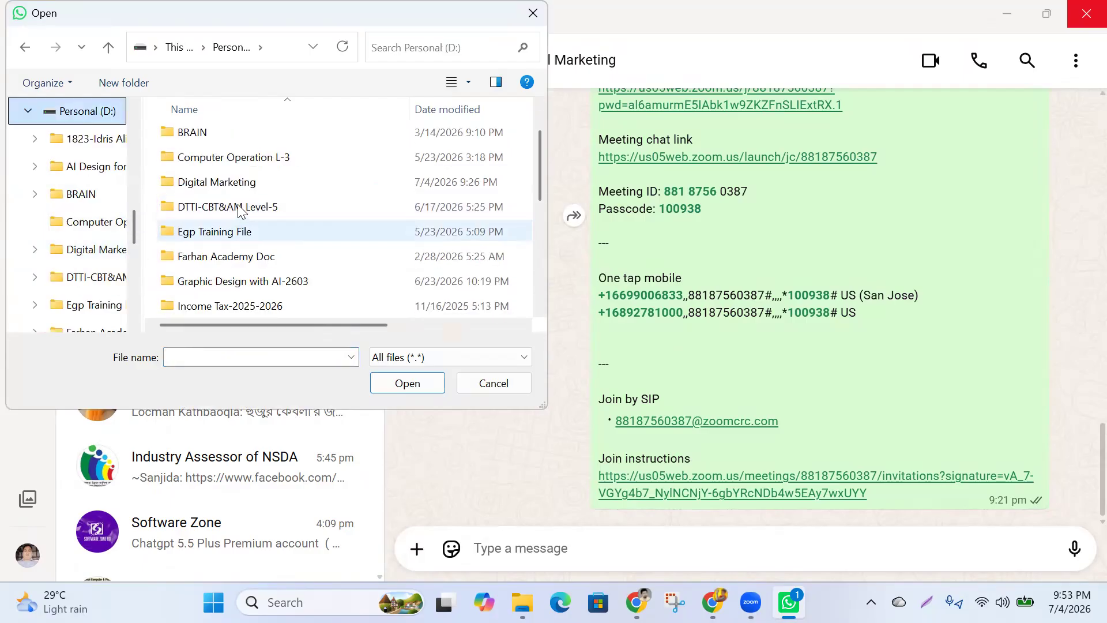
left_click(239, 183)
double_click(239, 187)
scroll(404, 242, "down", 5)
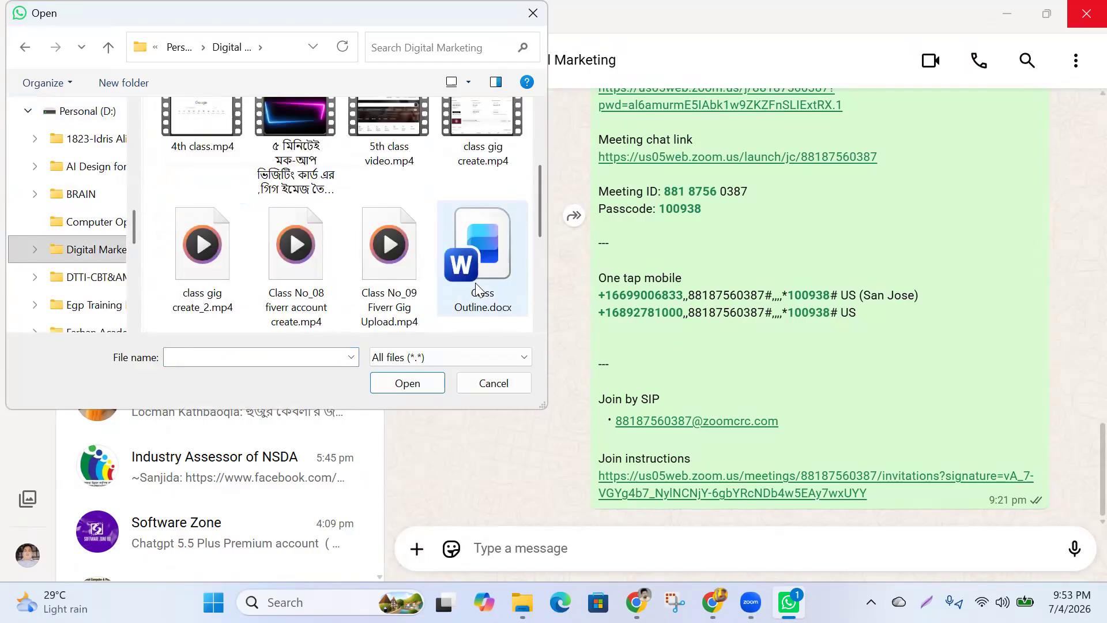
left_click(483, 281)
left_click(407, 383)
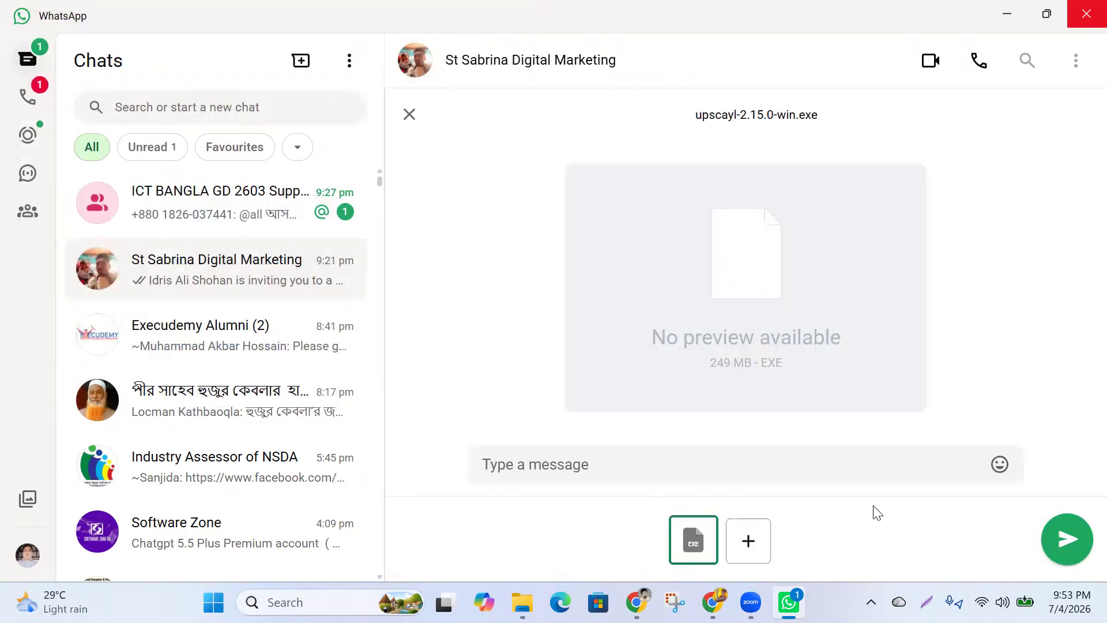
left_click(1053, 548)
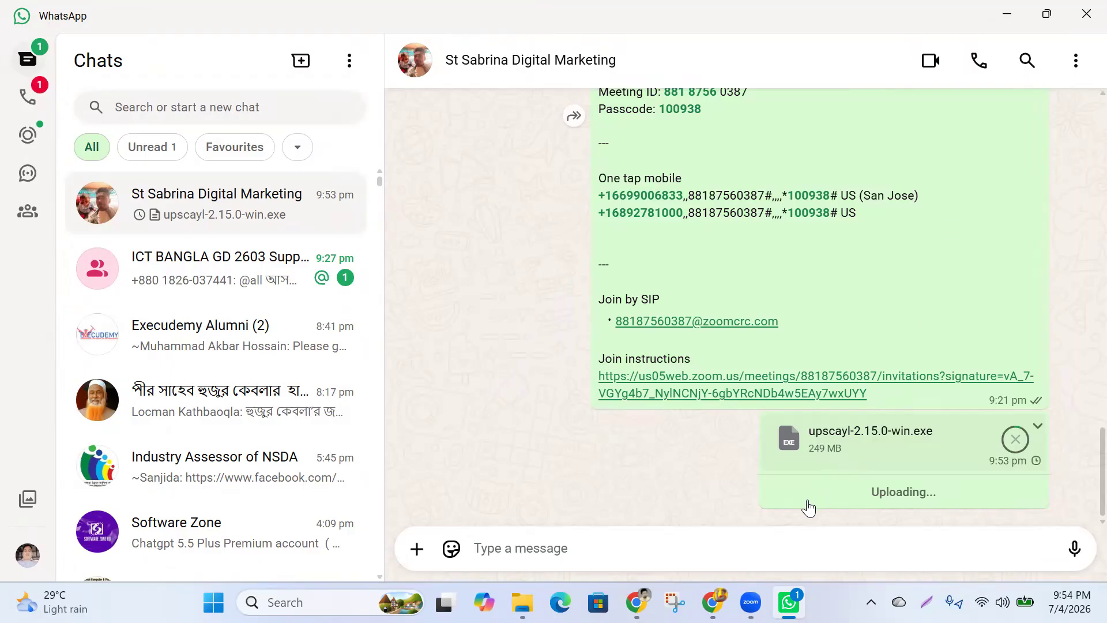
left_click(1005, 15)
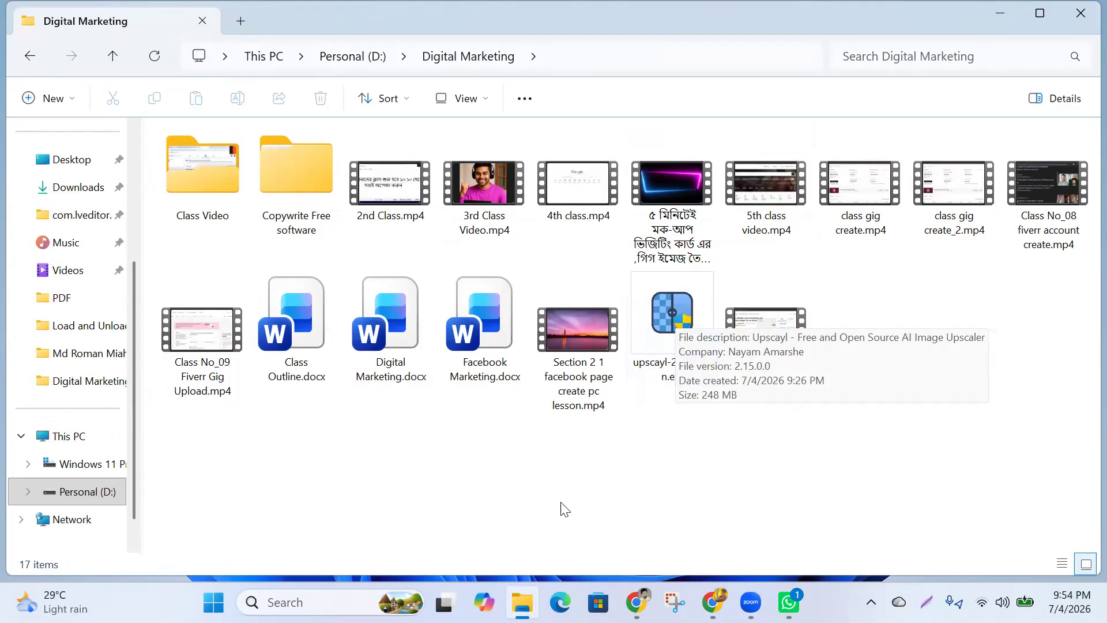
Install Upscayl 2.15.0 into C:\Program Files\Upscayl, finish the setup with Run Upscayl enabled, and close the launched program.
left_click(668, 320)
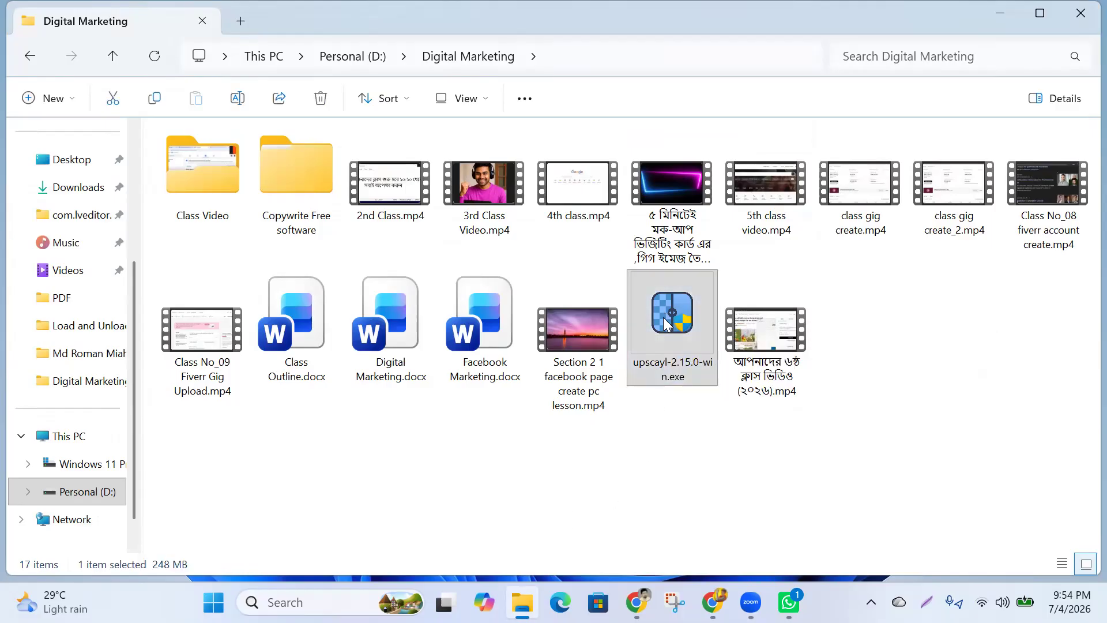
right_click(668, 320)
left_click(714, 141)
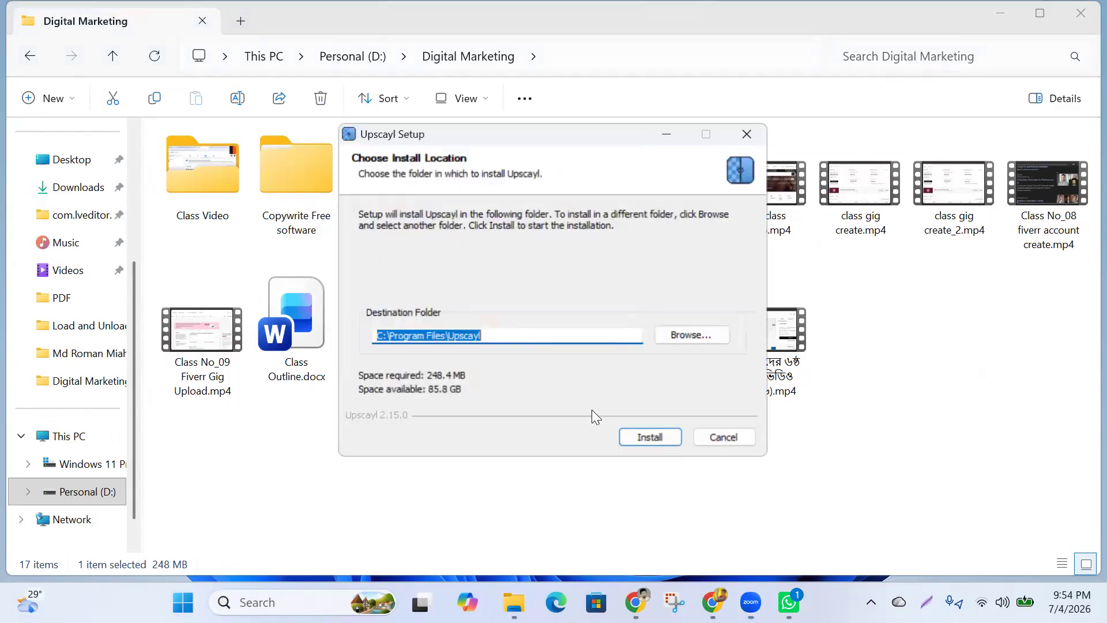
left_click(647, 438)
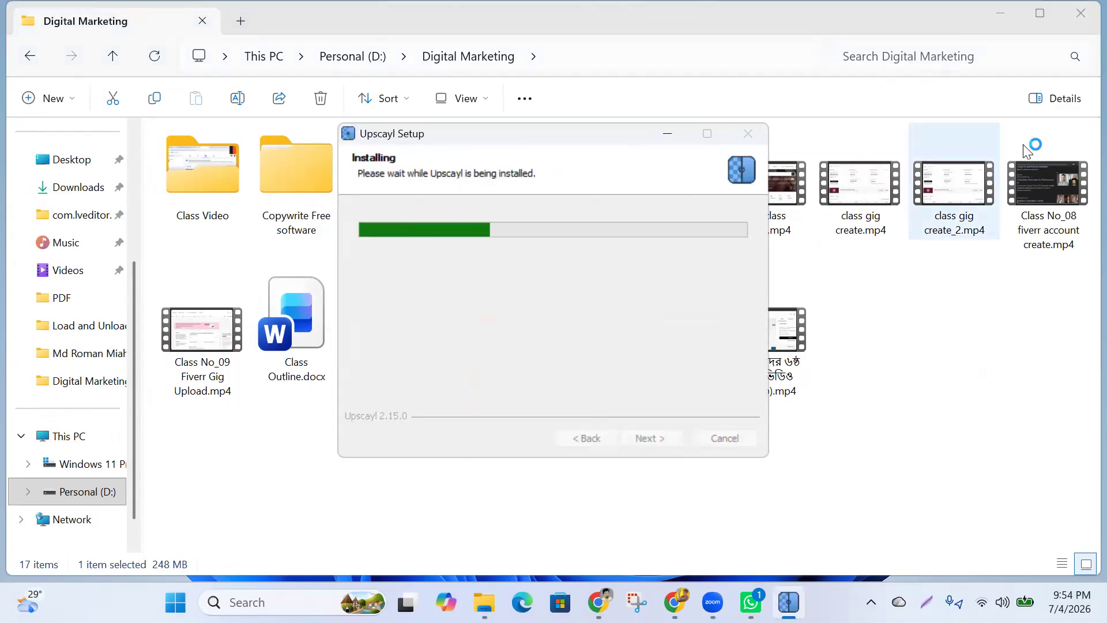
left_click(1080, 12)
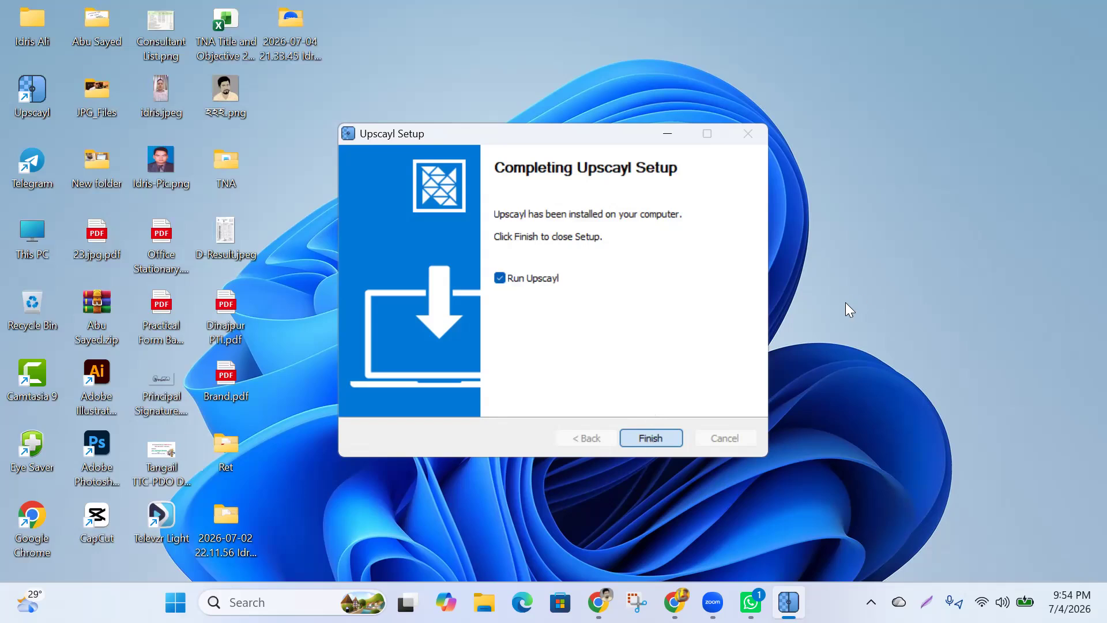
key("Return")
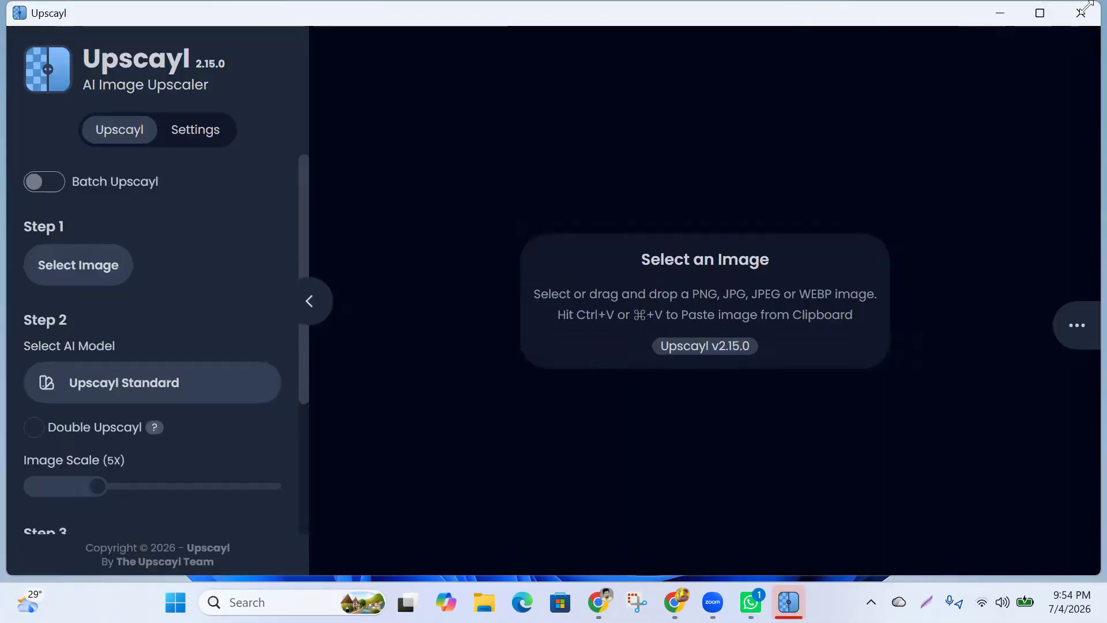
left_click(1080, 12)
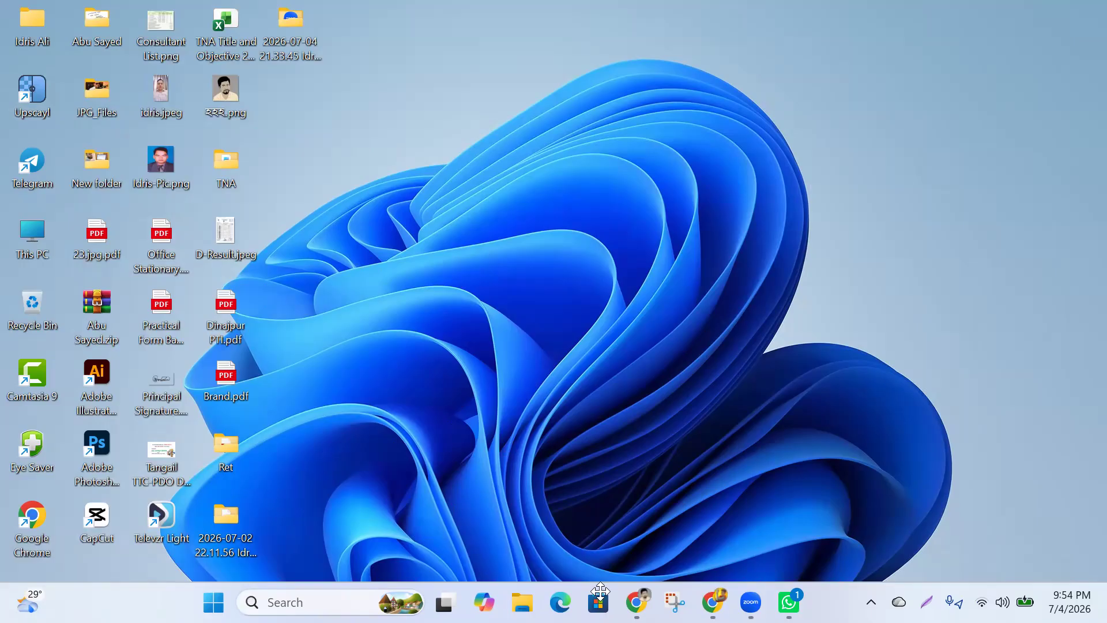
Launch Upscayl from the desktop and load Bird Pic.png from the Downloads folder as the image to upscale.
double_click(31, 89)
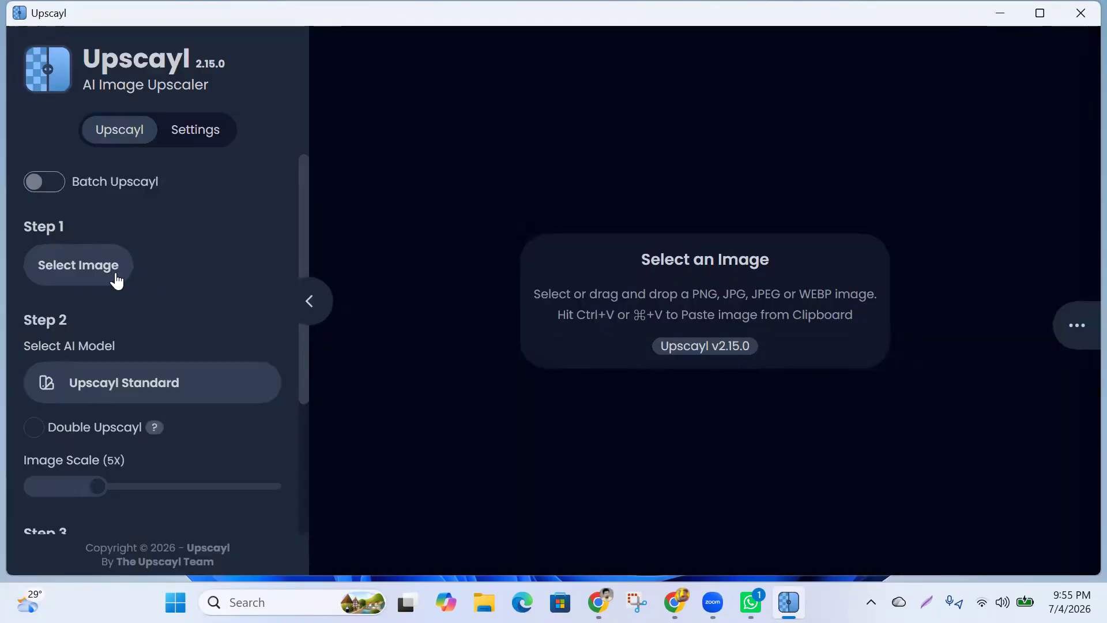
left_click(70, 270)
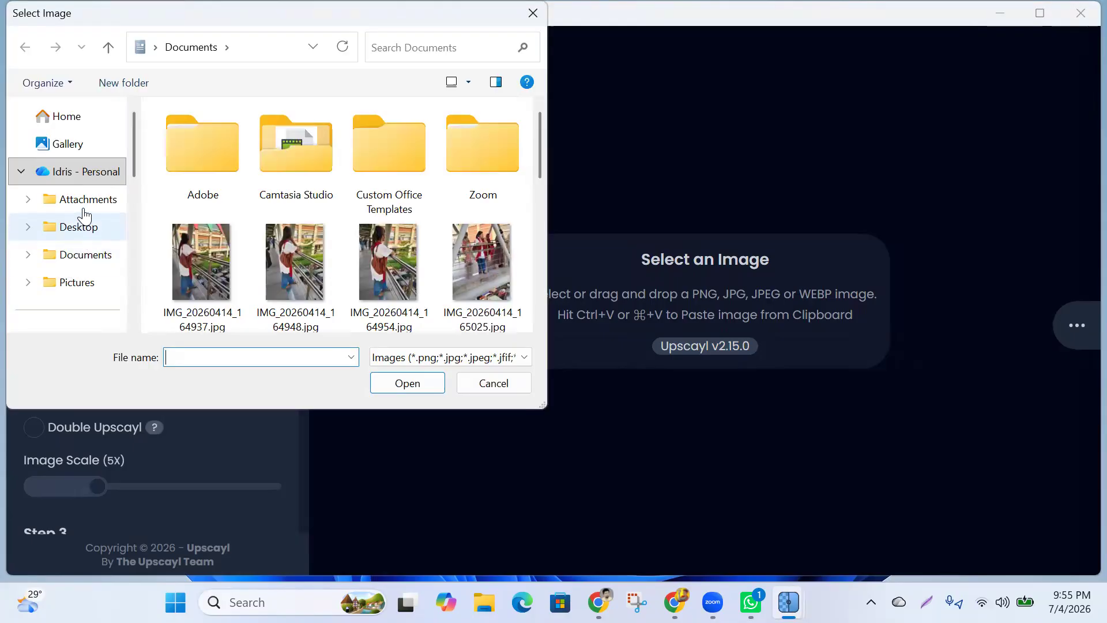
scroll(77, 206, "down", 3)
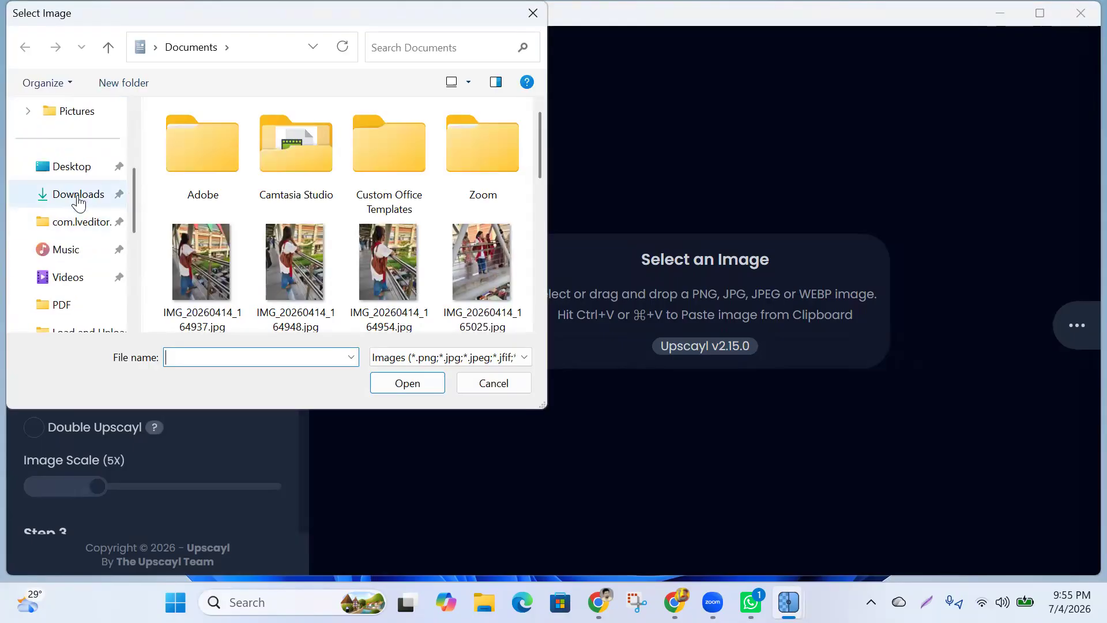
left_click(78, 195)
left_click(199, 161)
left_click(406, 382)
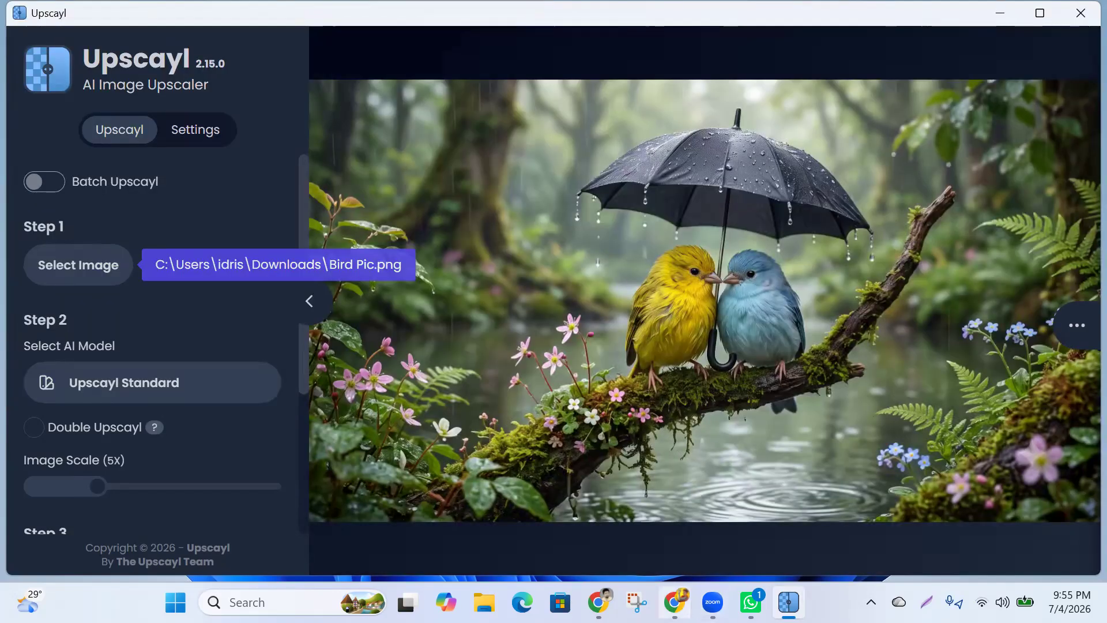
Review the Upscayl workflow settings, including batch mode, image scale and output folder, and look through the available AI models.
mouse_move(674, 601)
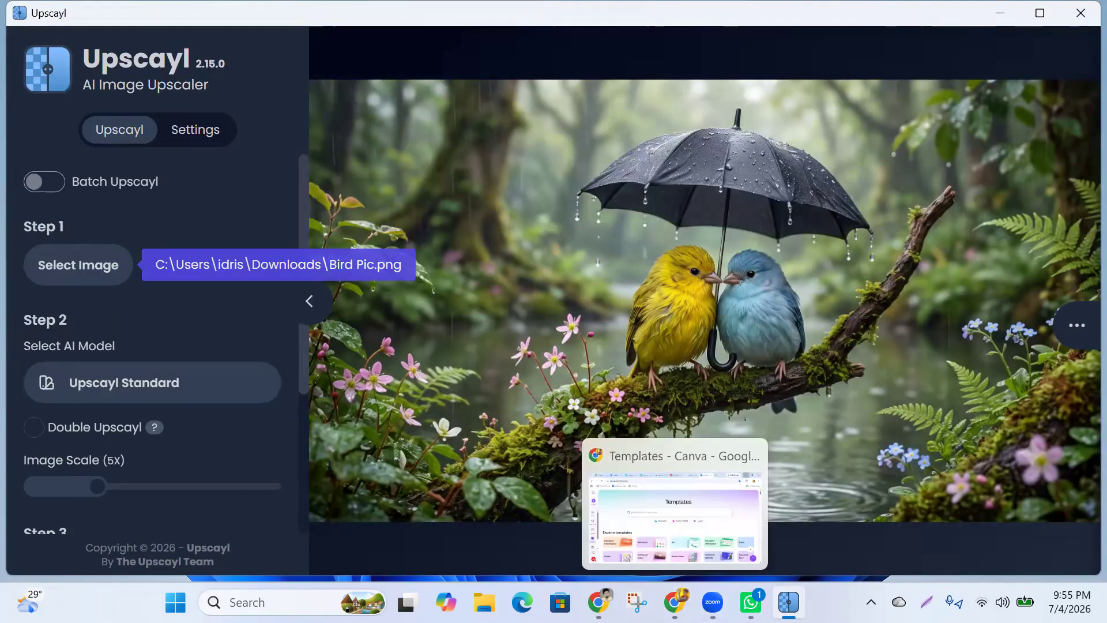
left_click(542, 547)
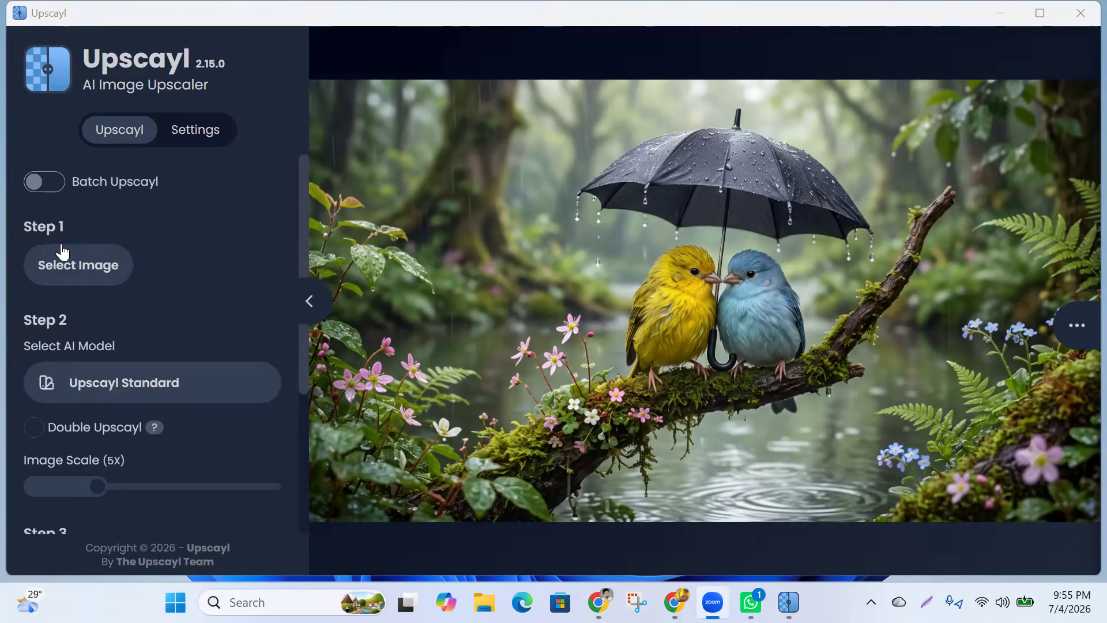
scroll(127, 294, "down", 3)
scroll(126, 292, "up", 2)
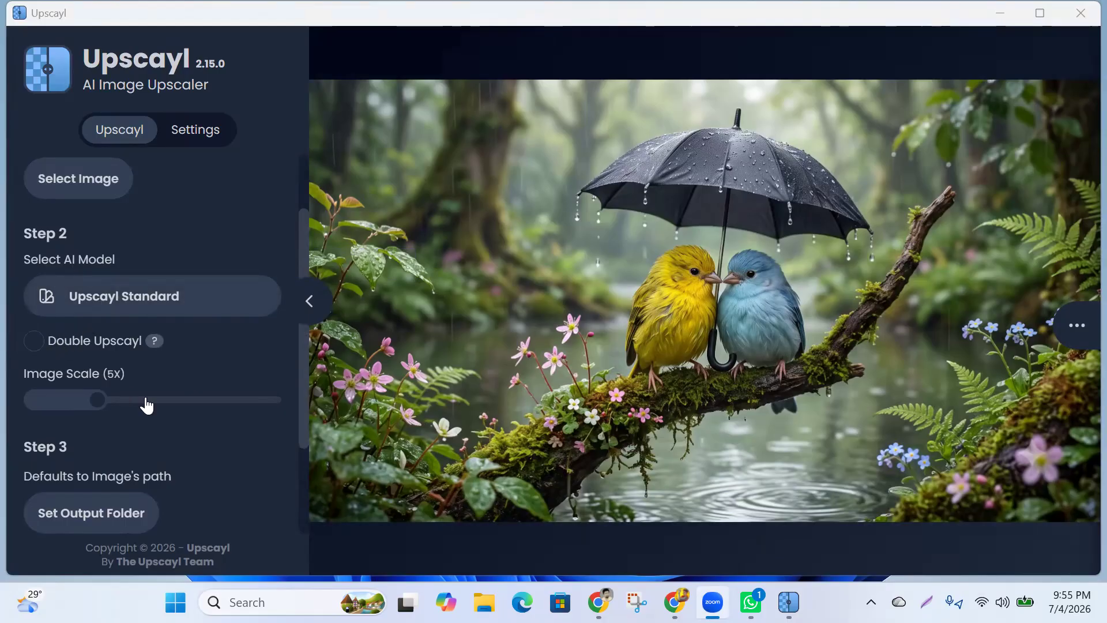
scroll(146, 407, "down", 2)
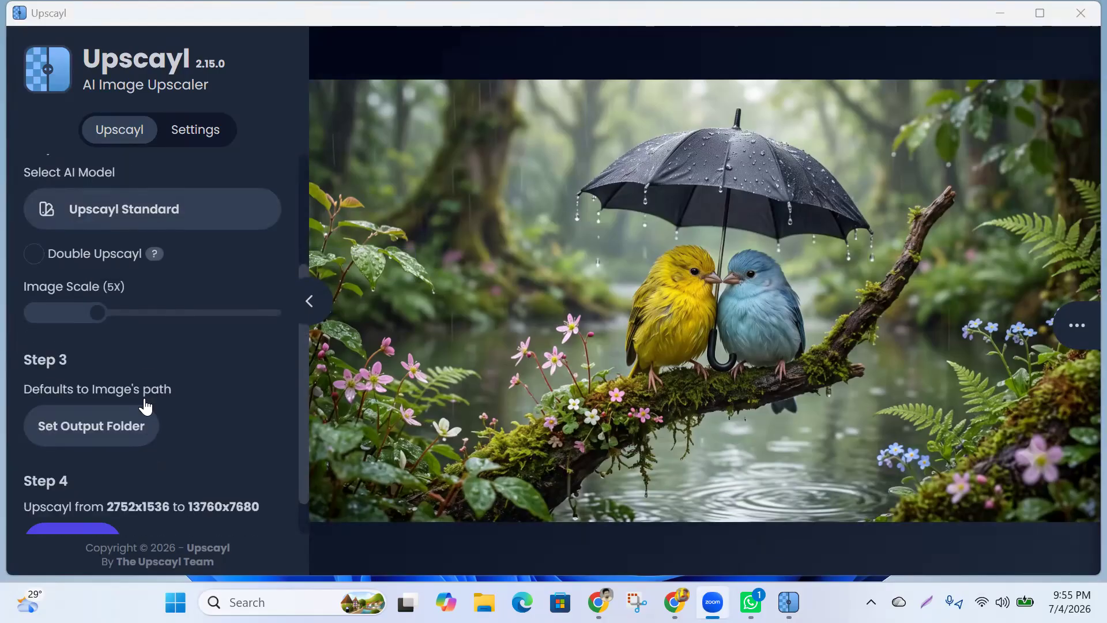
scroll(107, 455, "up", 4)
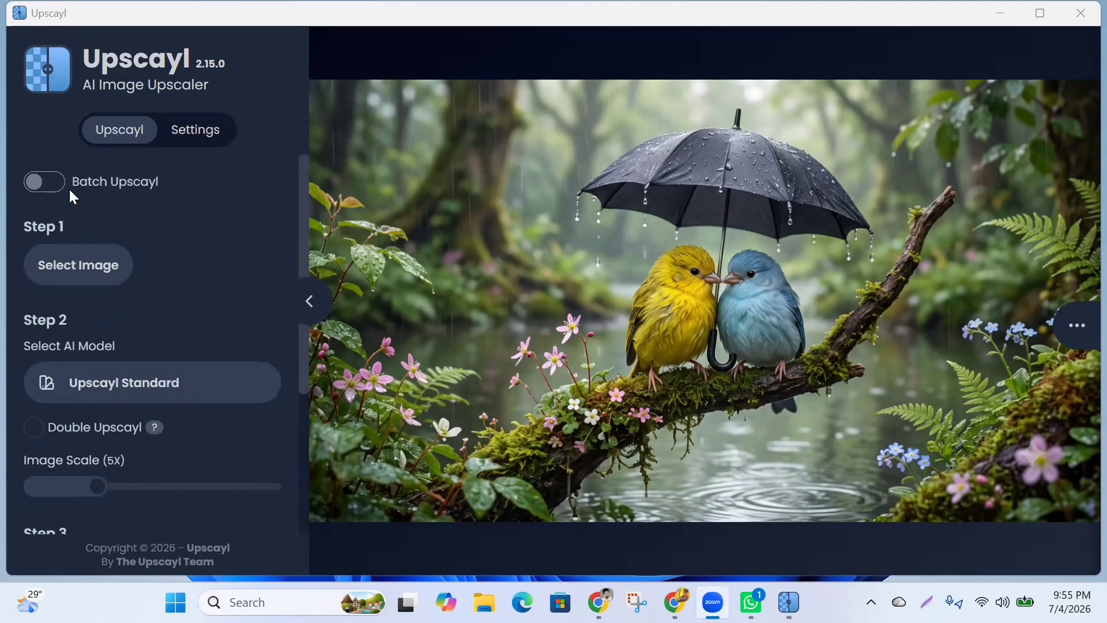
left_click(65, 385)
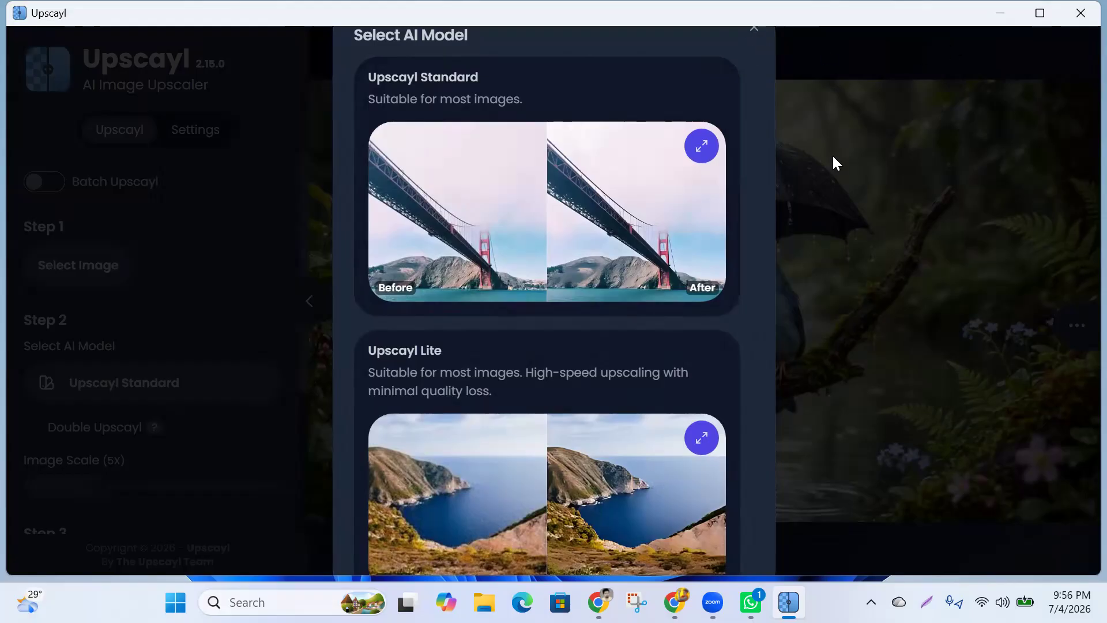
left_click(753, 28)
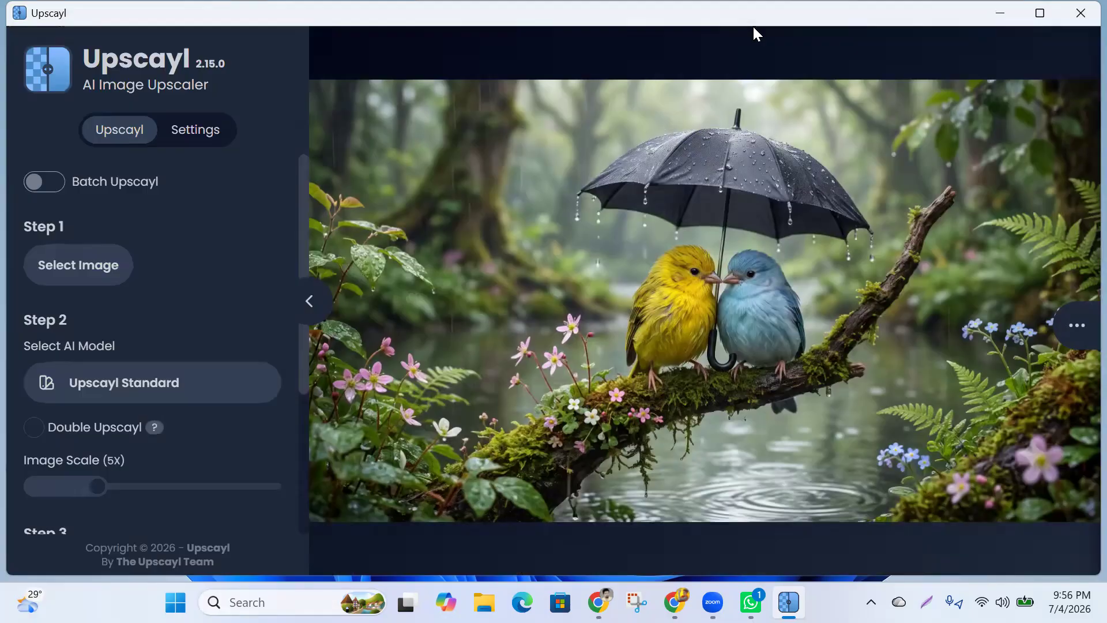
Reselect Bird Pic.png from the Downloads folder and start upscaling it with Upscayl Standard at 5X scale.
left_click(66, 266)
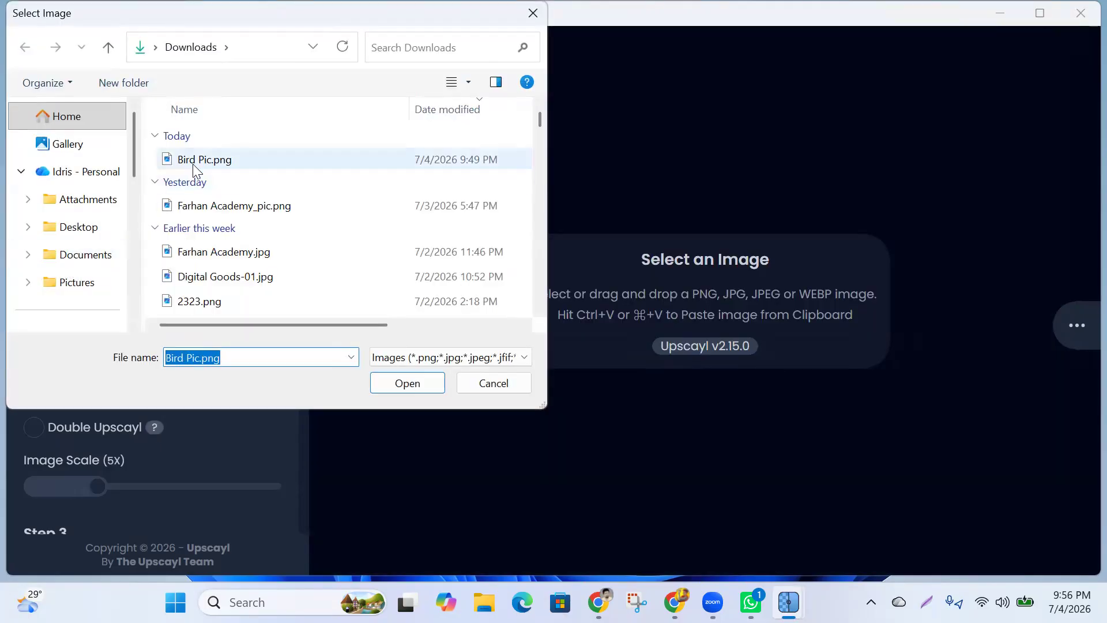
left_click(193, 164)
left_click(403, 383)
scroll(128, 352, "down", 3)
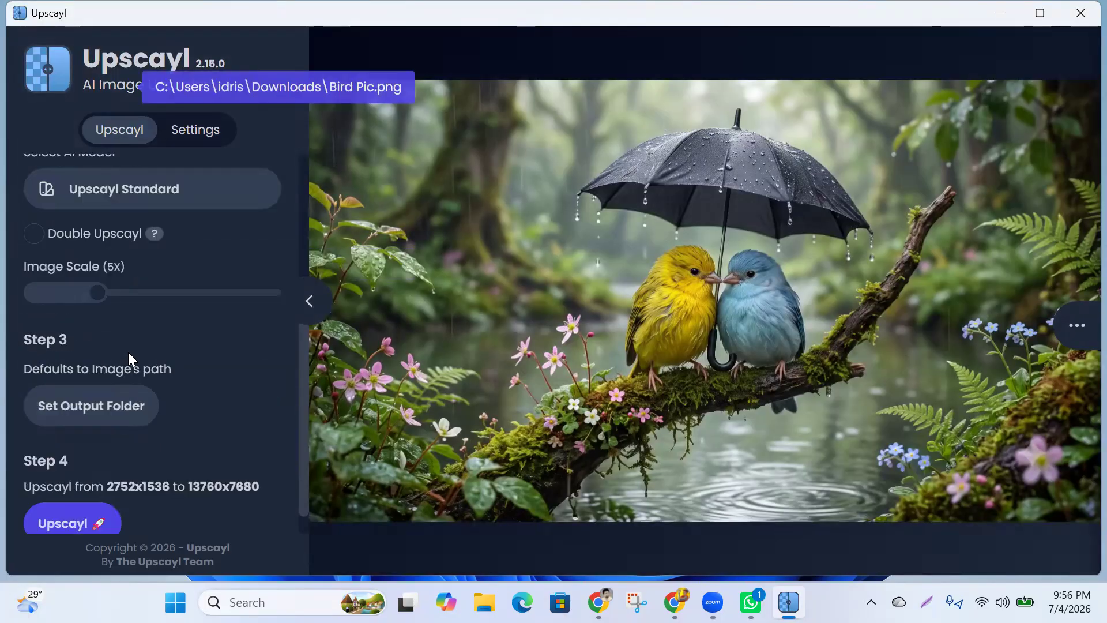
scroll(128, 351, "down", 1)
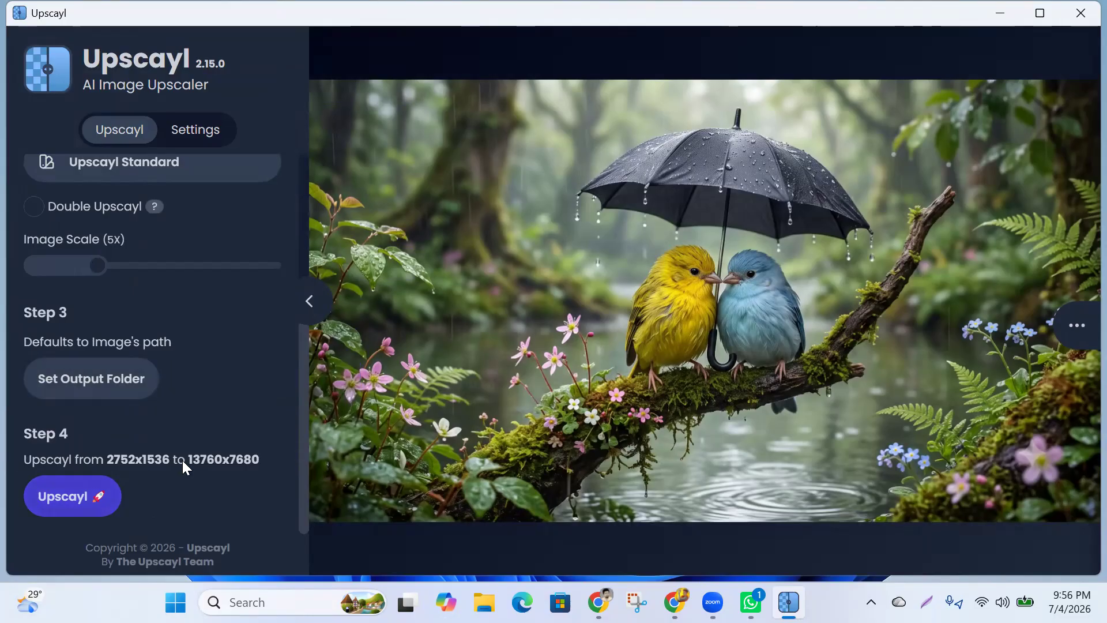
left_click(73, 495)
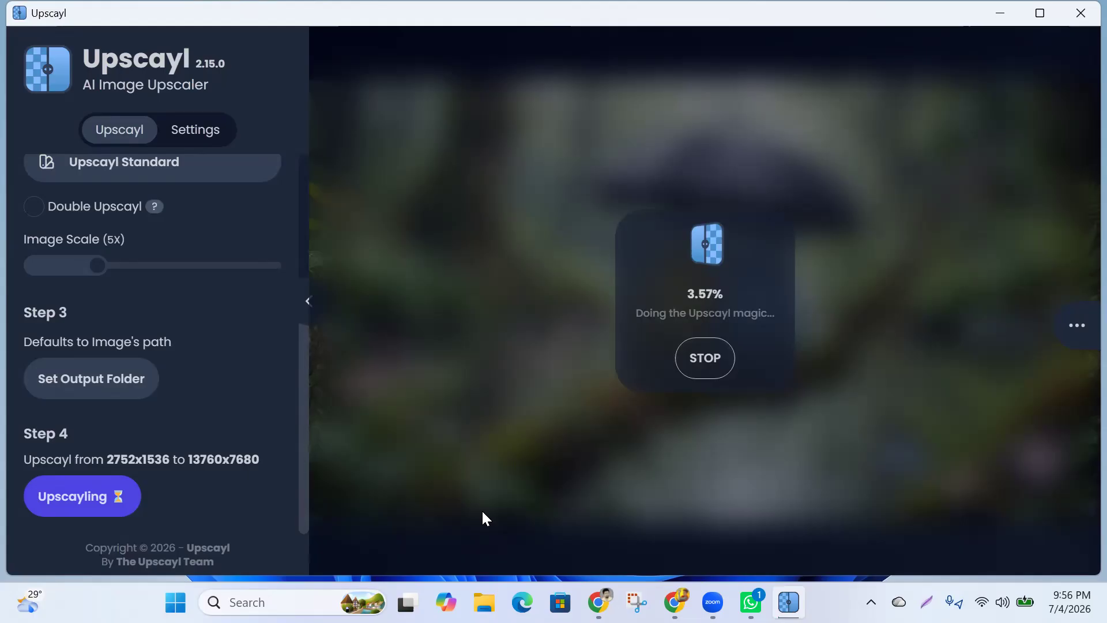
Switch to Chrome and examine the Cute Birds pin on Pinterest and the related pictures below it.
key("alt+Tab")
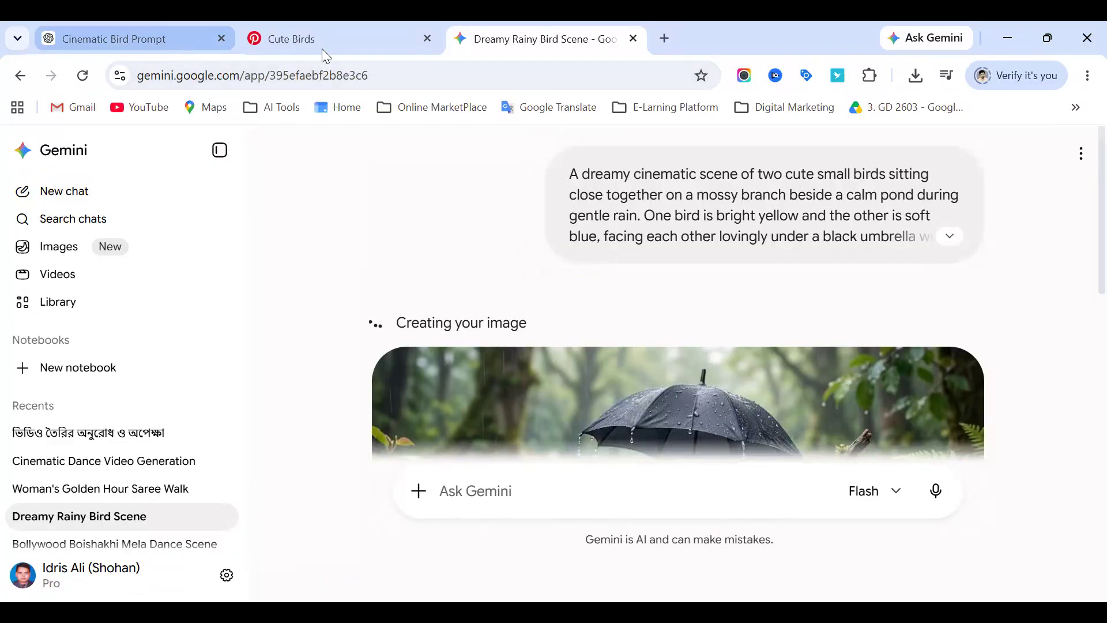
left_click(336, 49)
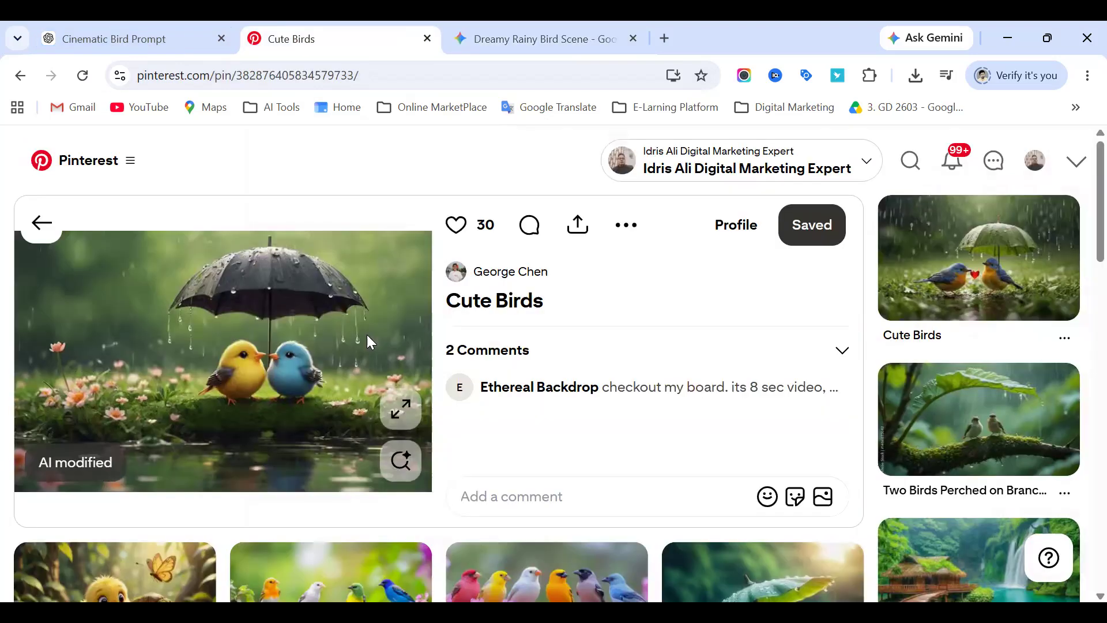
scroll(558, 383, "down", 10)
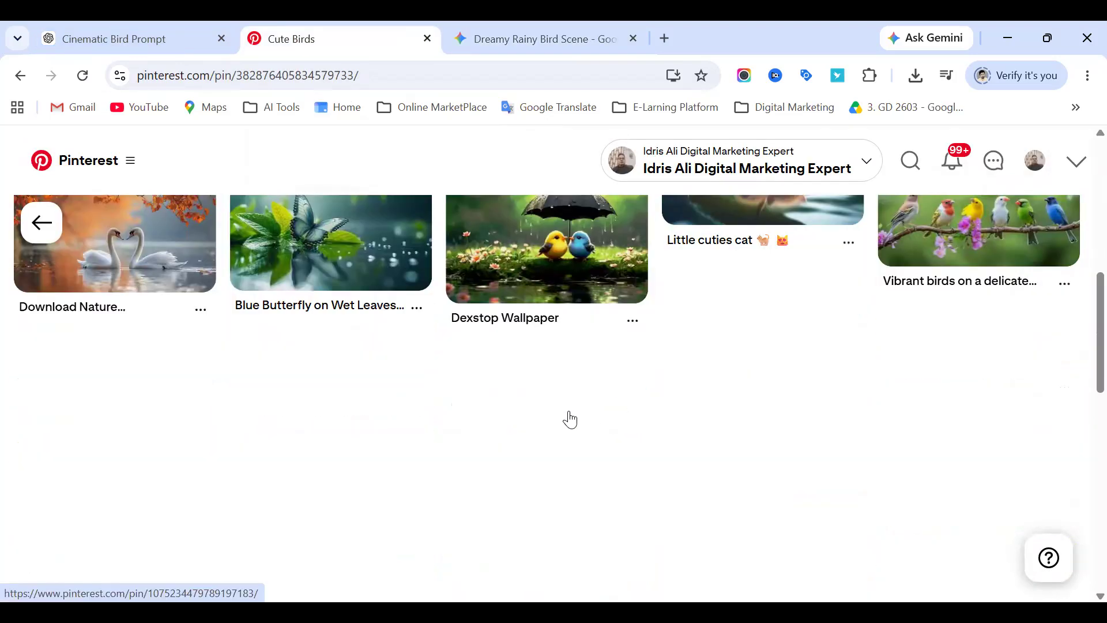
scroll(505, 410, "down", 4)
scroll(491, 422, "up", 15)
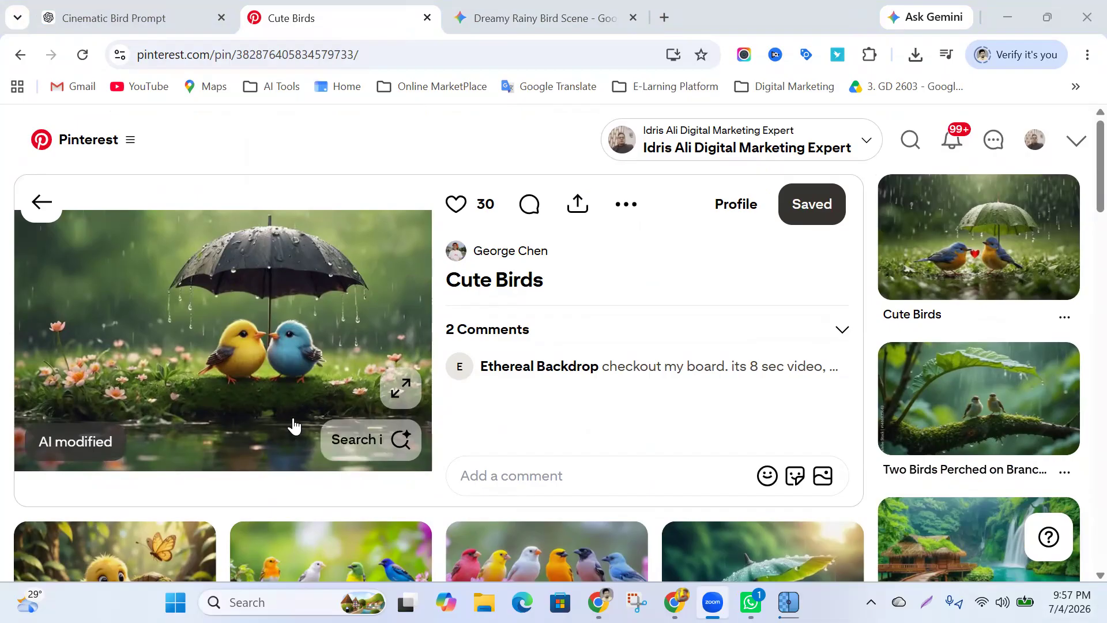
scroll(293, 425, "down", 5)
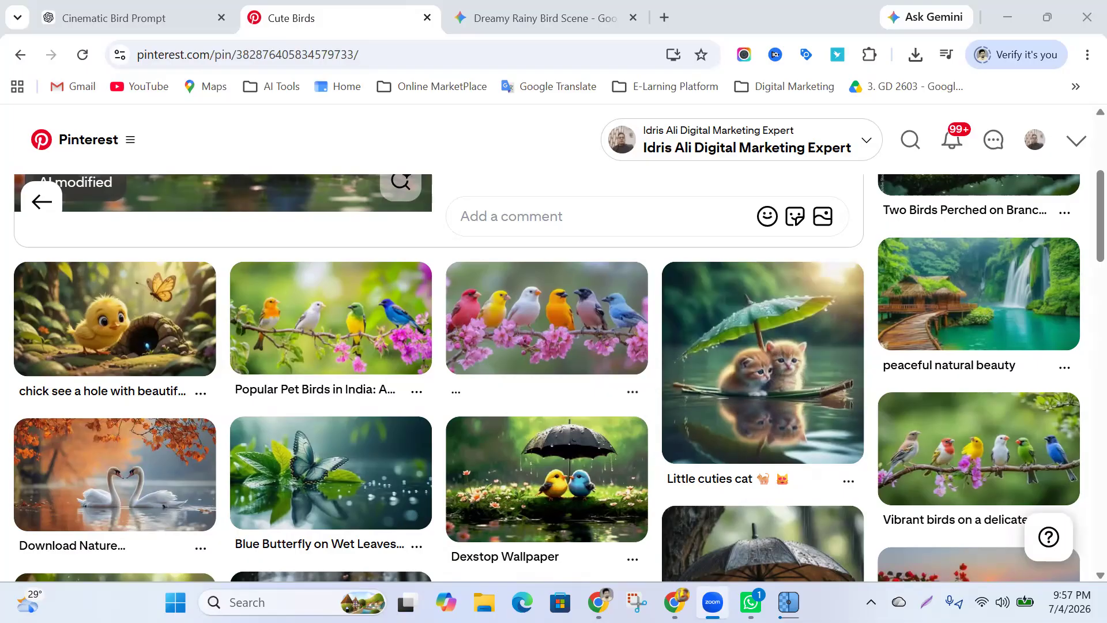
Check the upload of upscayl-2.15.0-win.exe in the WhatsApp chat, minimize WhatsApp and return to the Pinterest pin.
mouse_move(750, 602)
left_click(816, 495)
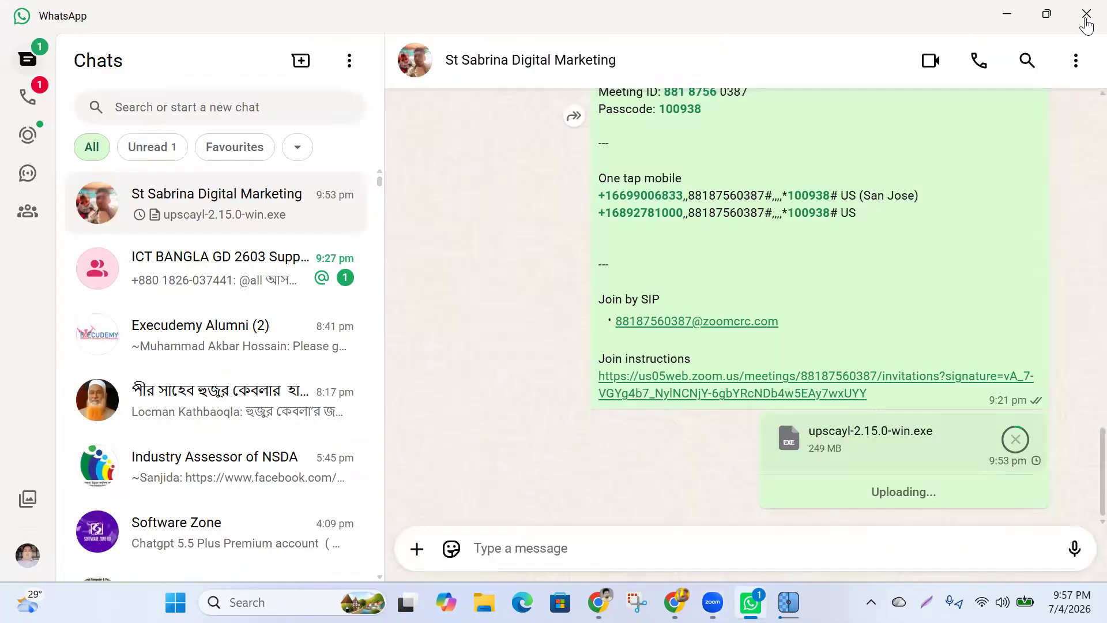
left_click(1007, 14)
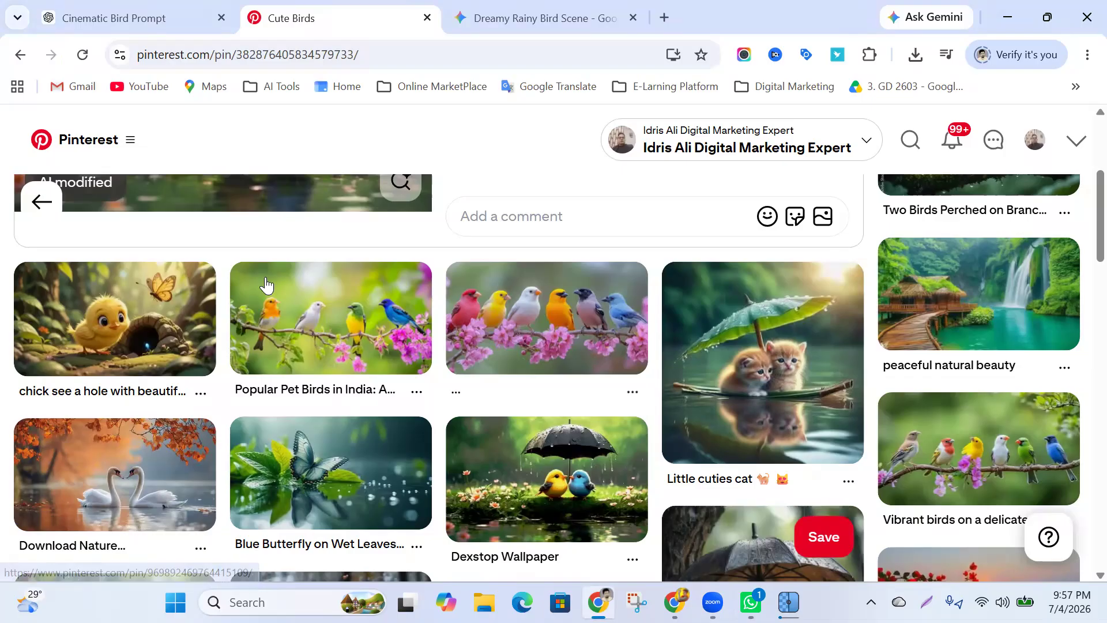
scroll(301, 173, "up", 4)
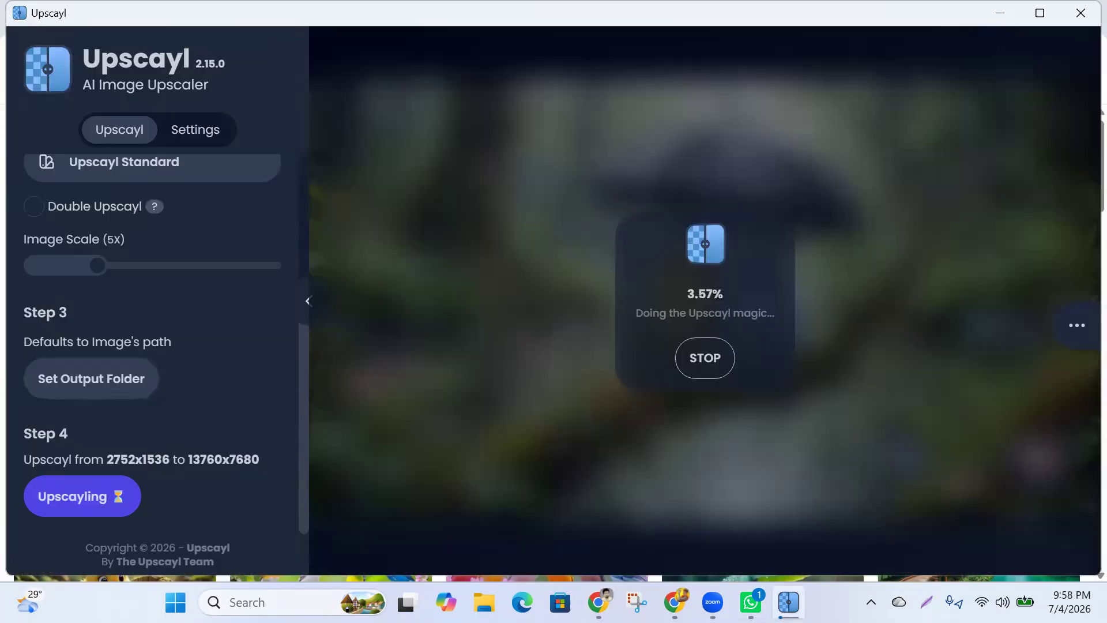
Switch to the Chrome window with Canva and close its two Fiverr tabs and the Affpaying, Adsterra and Farhan Academy tabs.
left_click(674, 602)
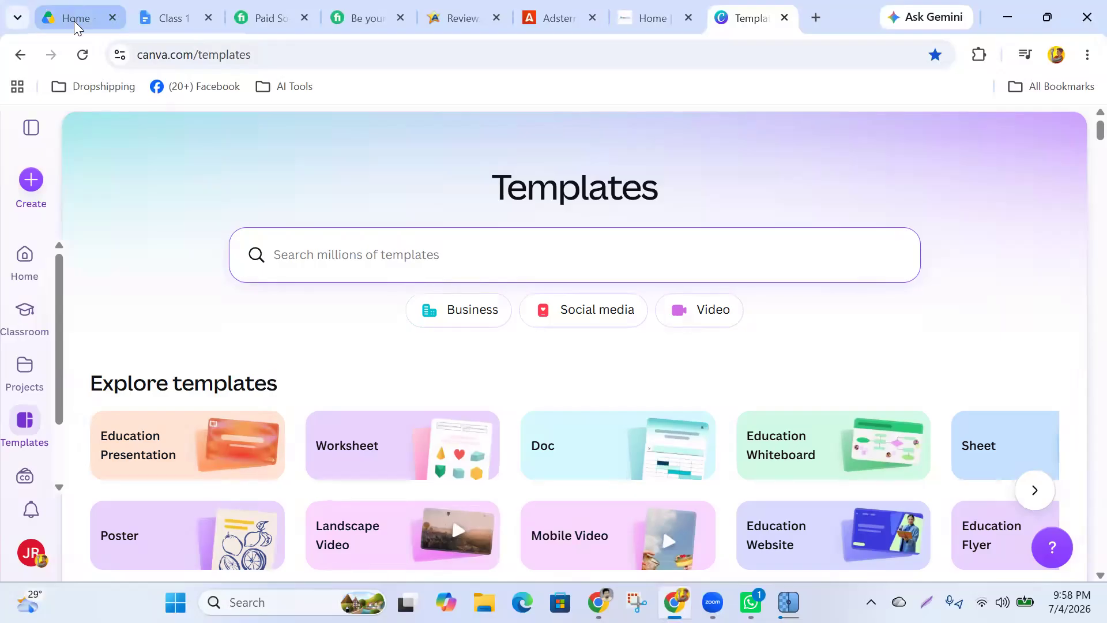
left_click(74, 21)
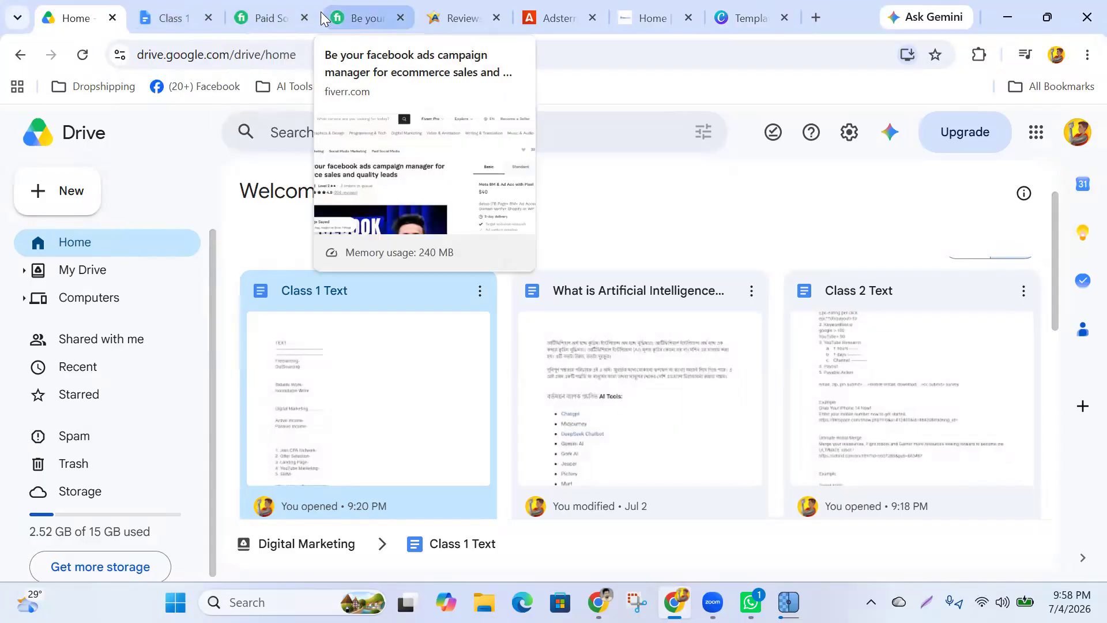
left_click(304, 18)
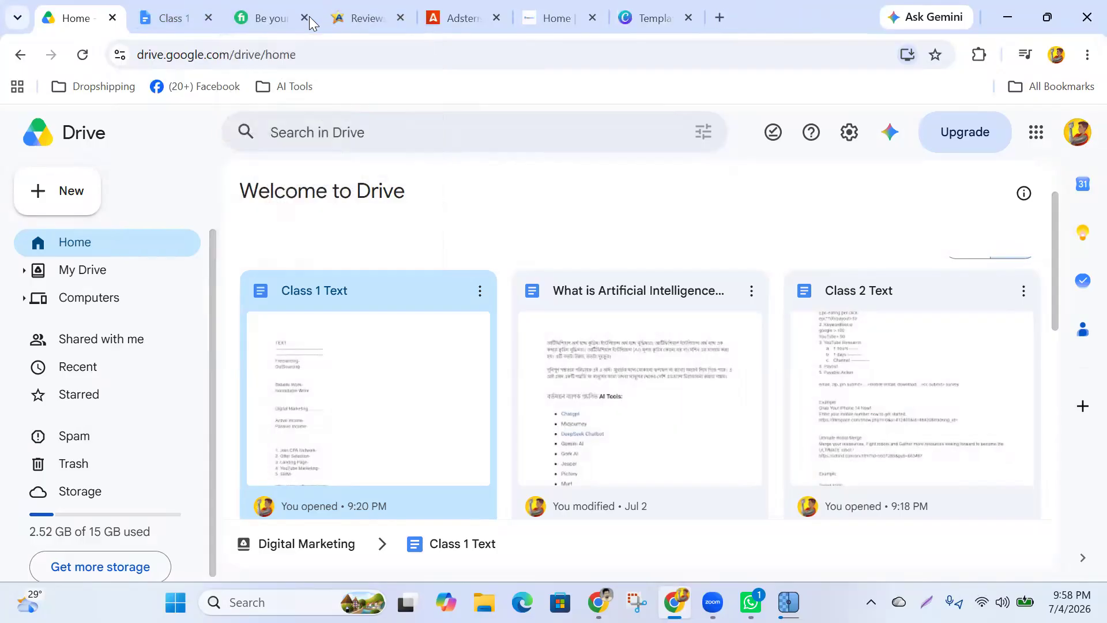
left_click(317, 17)
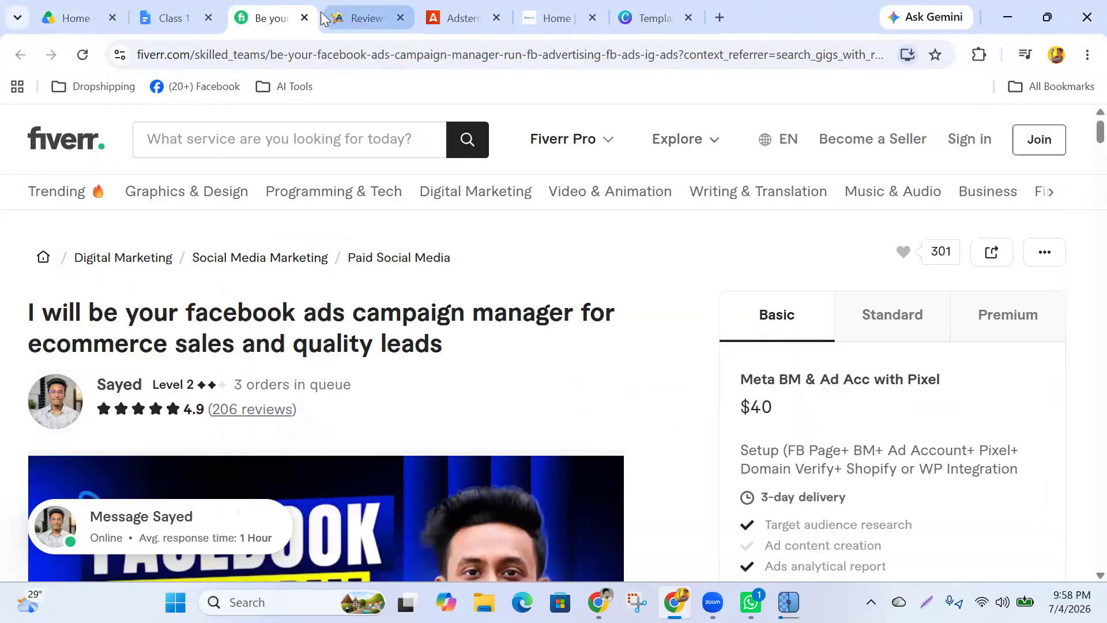
left_click(302, 17)
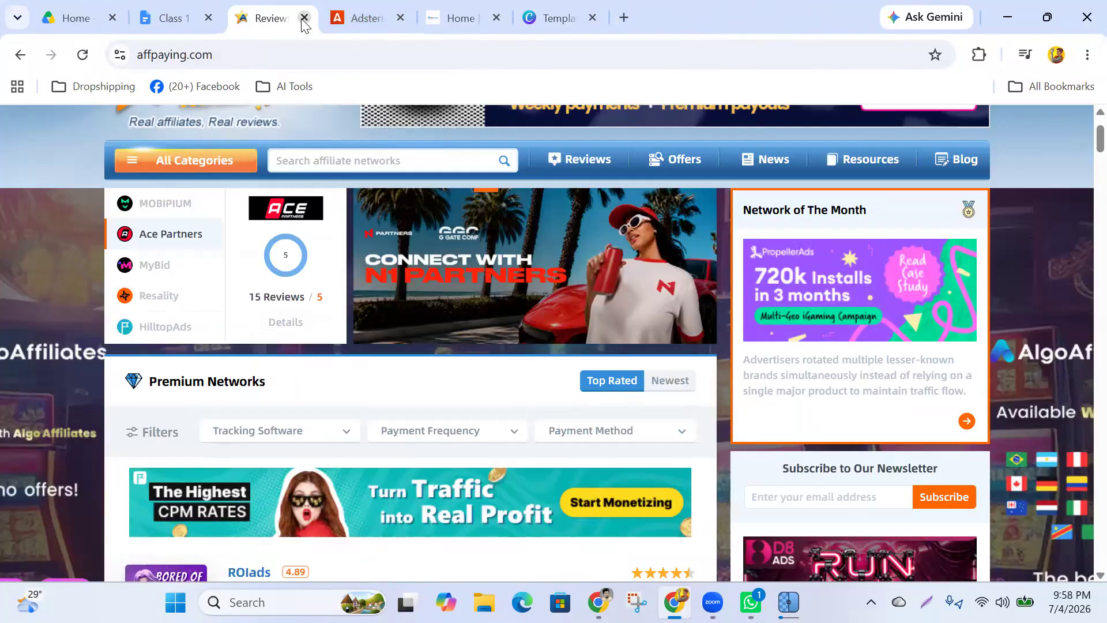
left_click(303, 18)
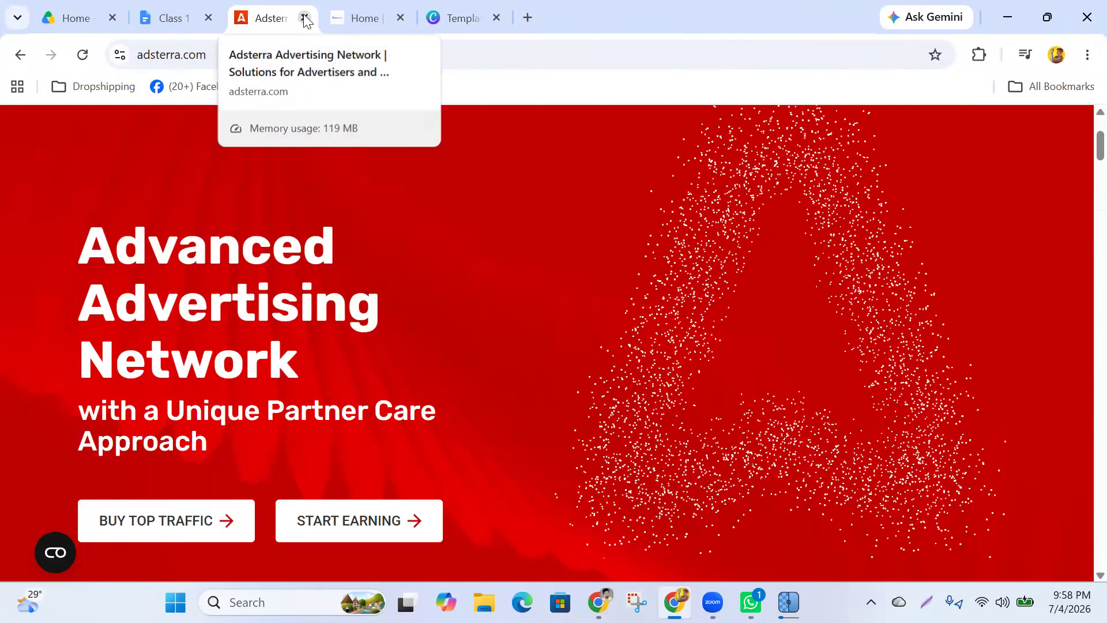
left_click(305, 18)
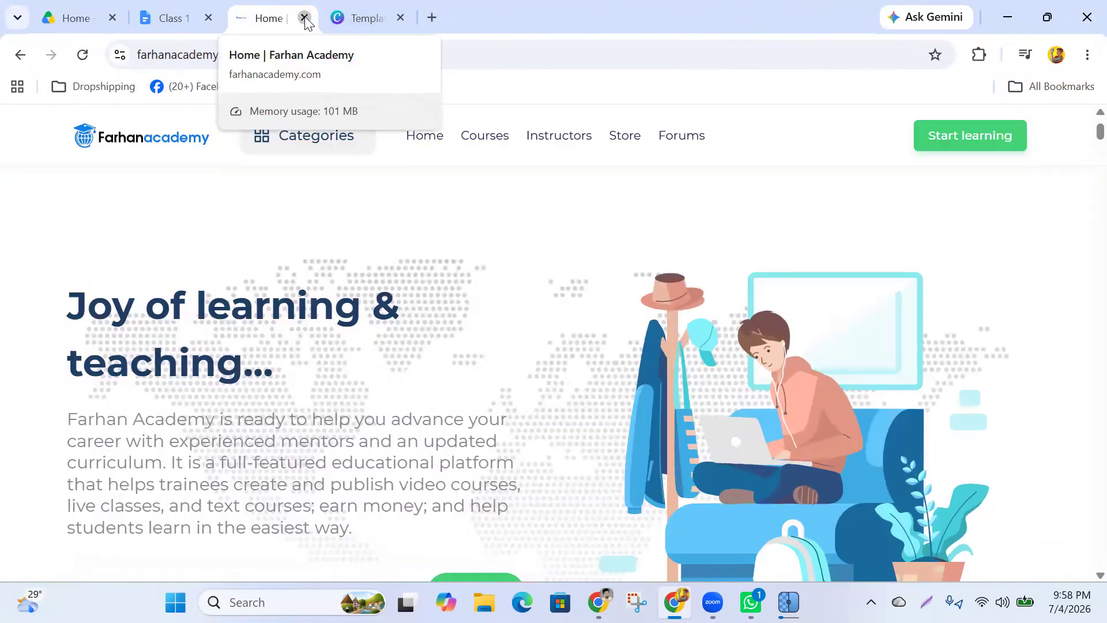
left_click(305, 18)
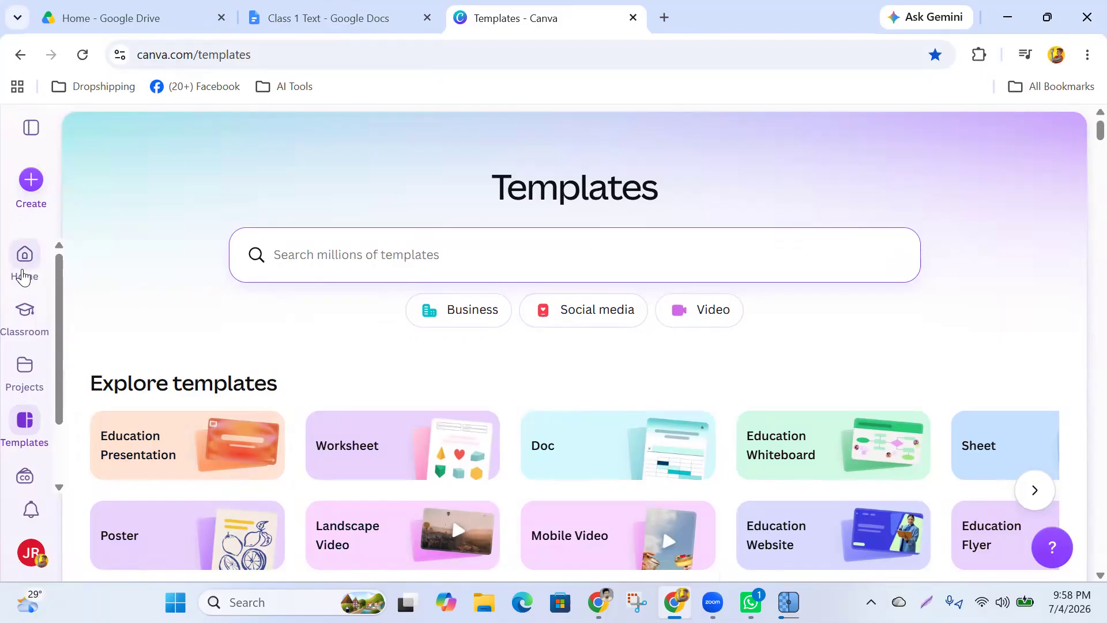
Look through Canva's design types for creating a new design, then close the selection without choosing one.
scroll(25, 340, "down", 2)
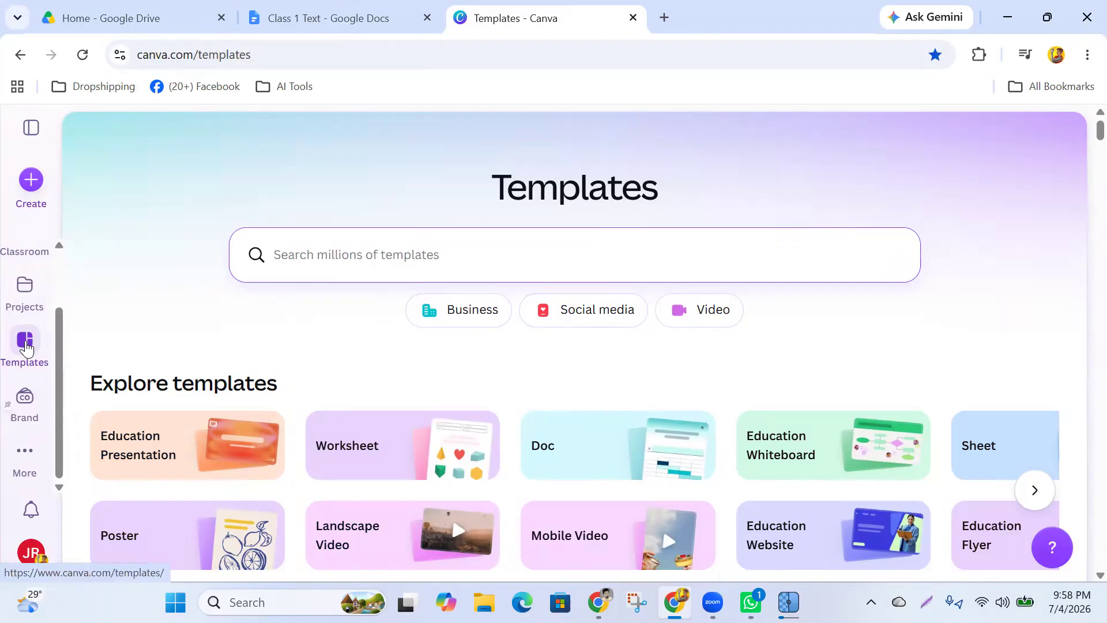
left_click(22, 462)
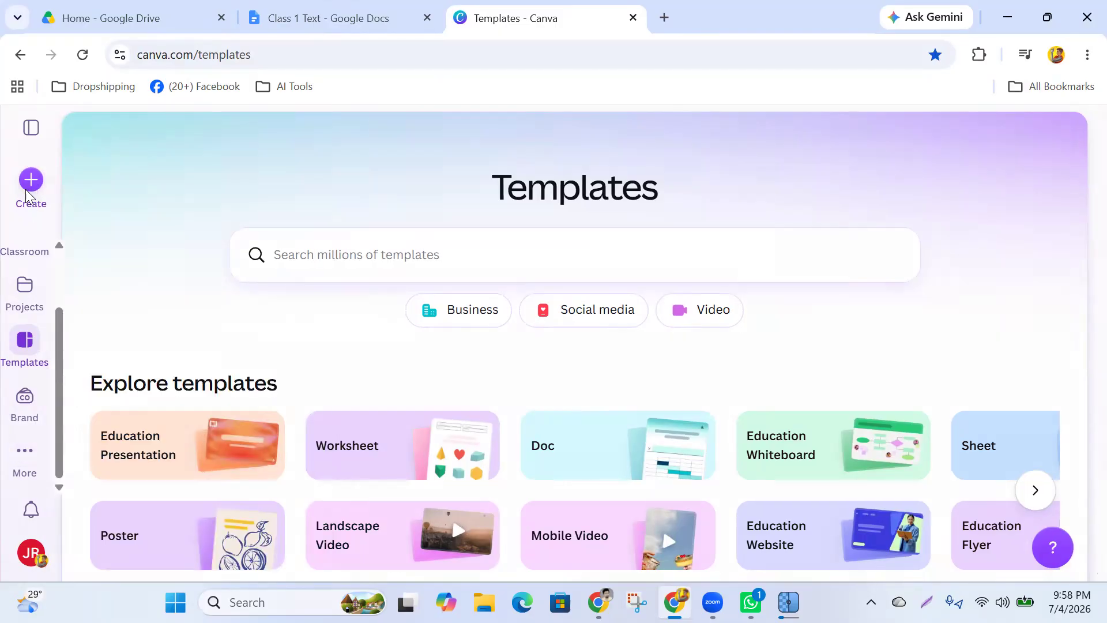
left_click(32, 181)
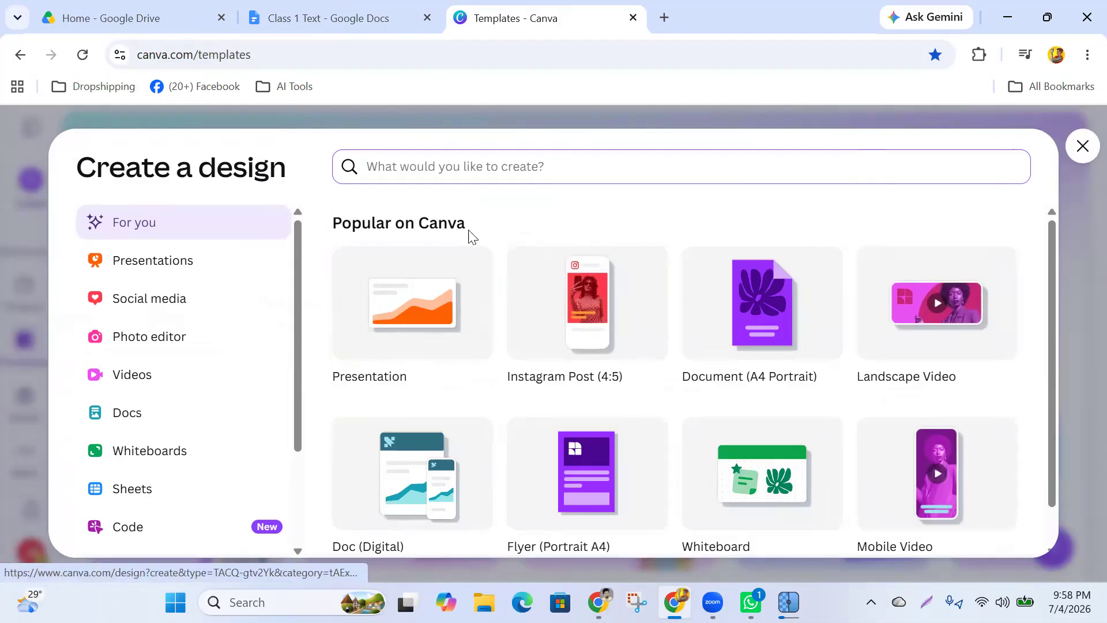
scroll(575, 273, "down", 1)
scroll(574, 273, "down", 1)
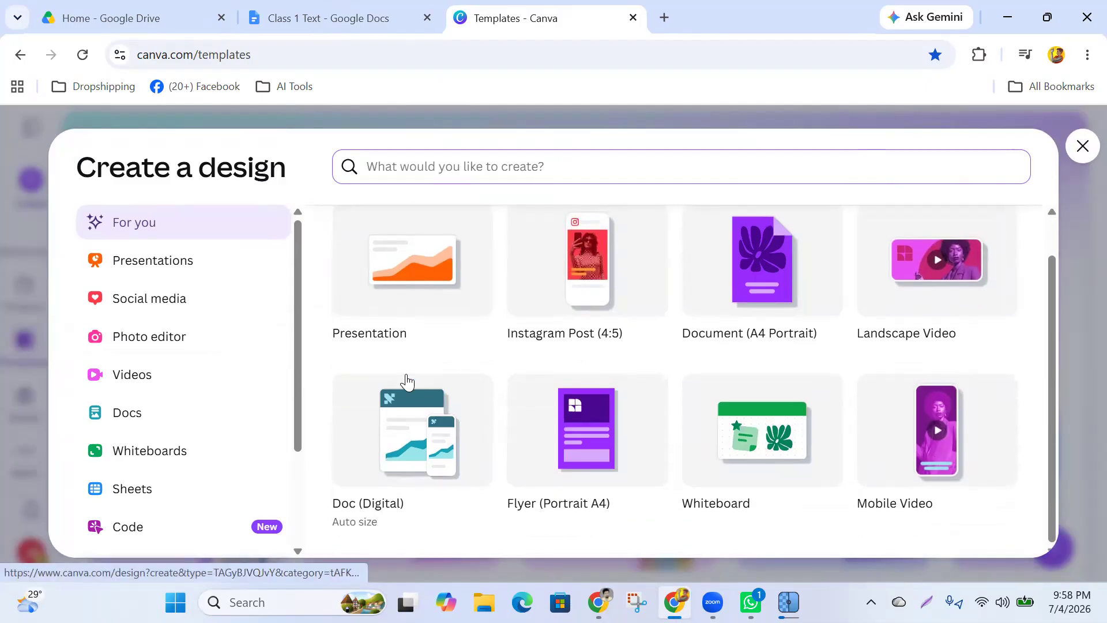
scroll(369, 351, "up", 2)
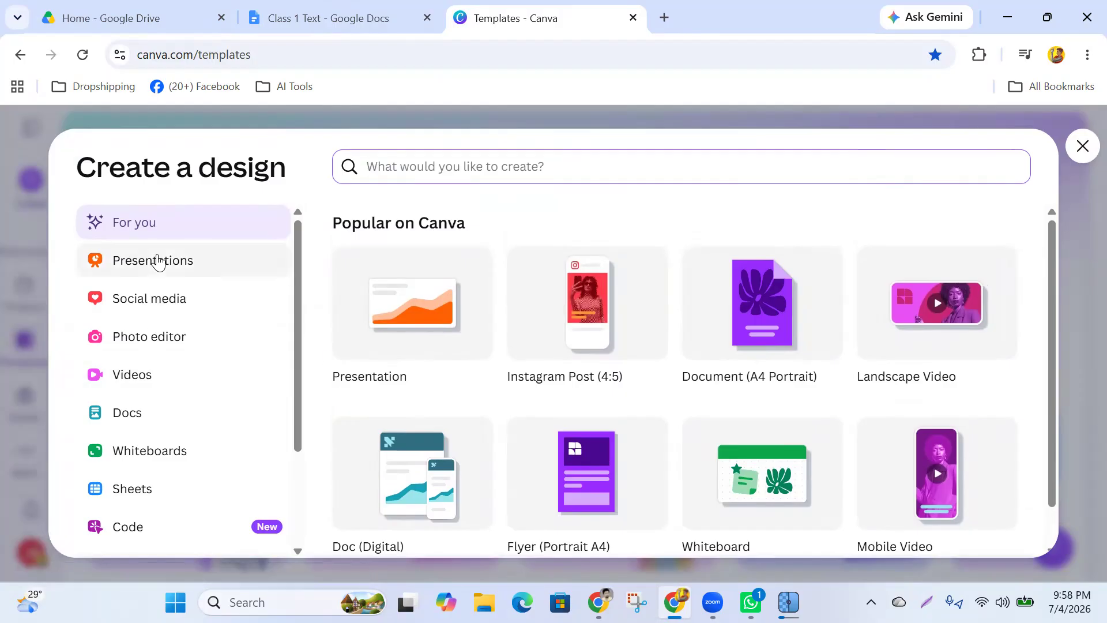
left_click(1082, 154)
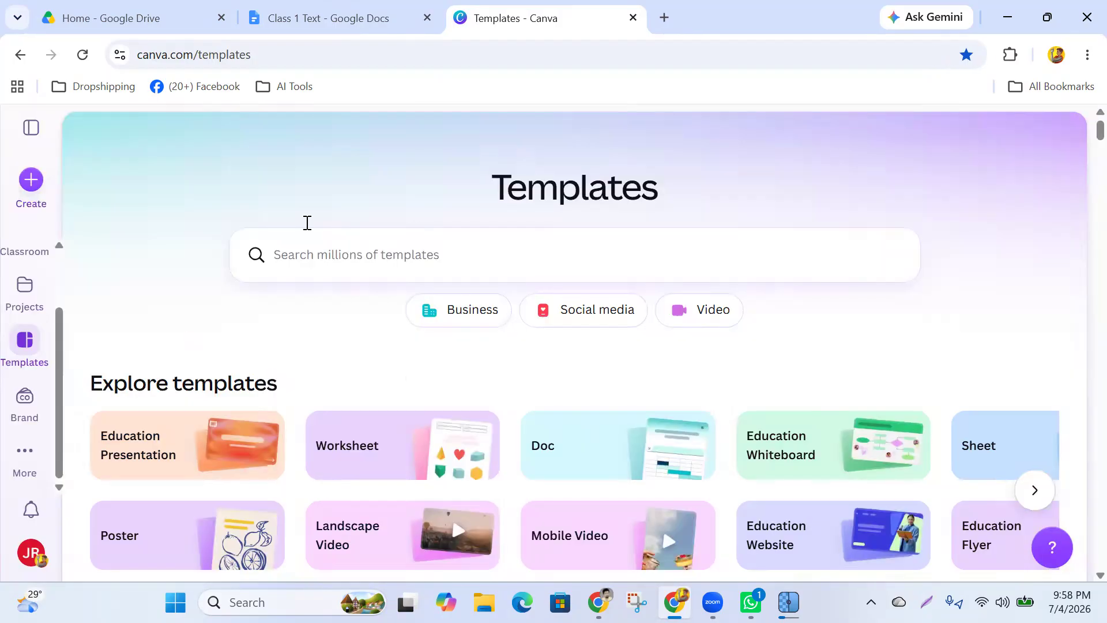
Look through the projects page, its options for adding new items and the design types, closing each without choosing anything.
left_click(20, 301)
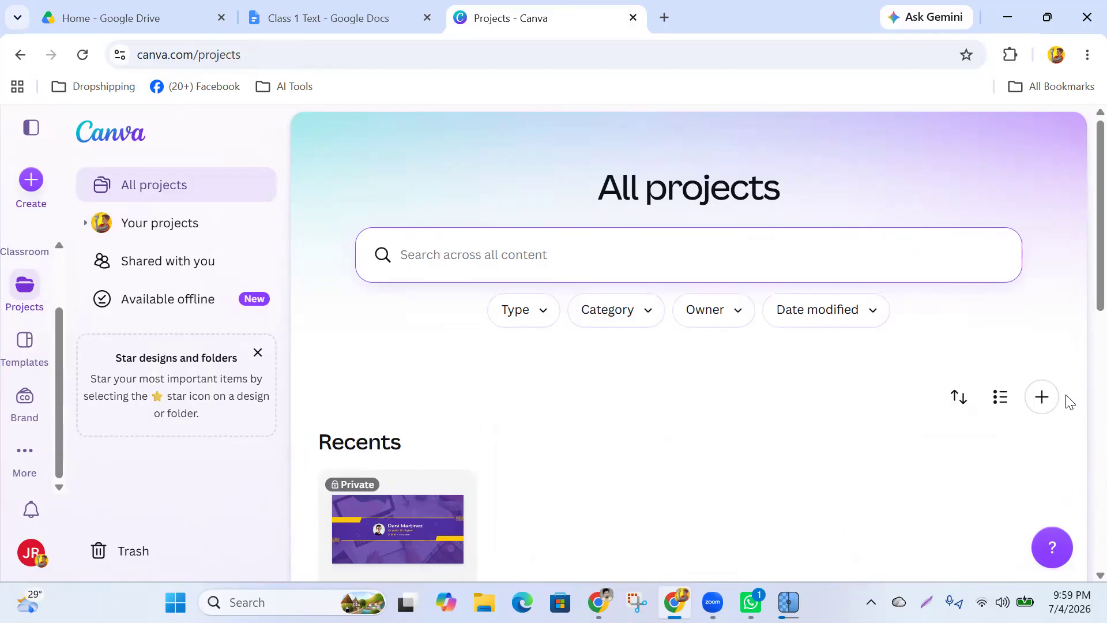
left_click(1041, 397)
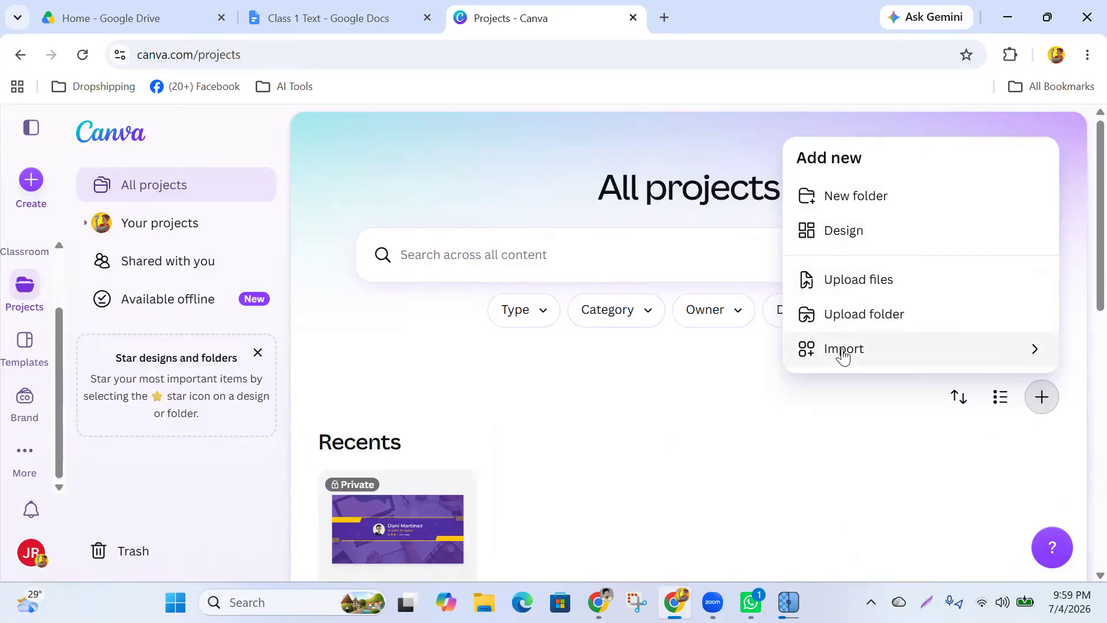
left_click(565, 205)
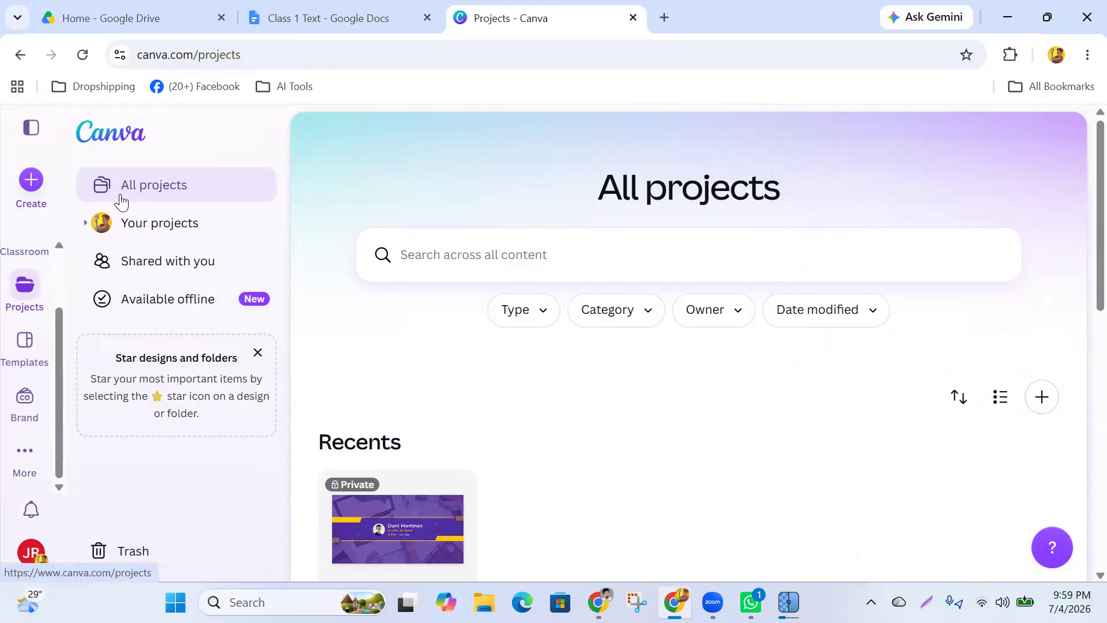
scroll(31, 375, "down", 3)
scroll(30, 371, "up", 3)
scroll(444, 400, "down", 5)
scroll(447, 406, "up", 5)
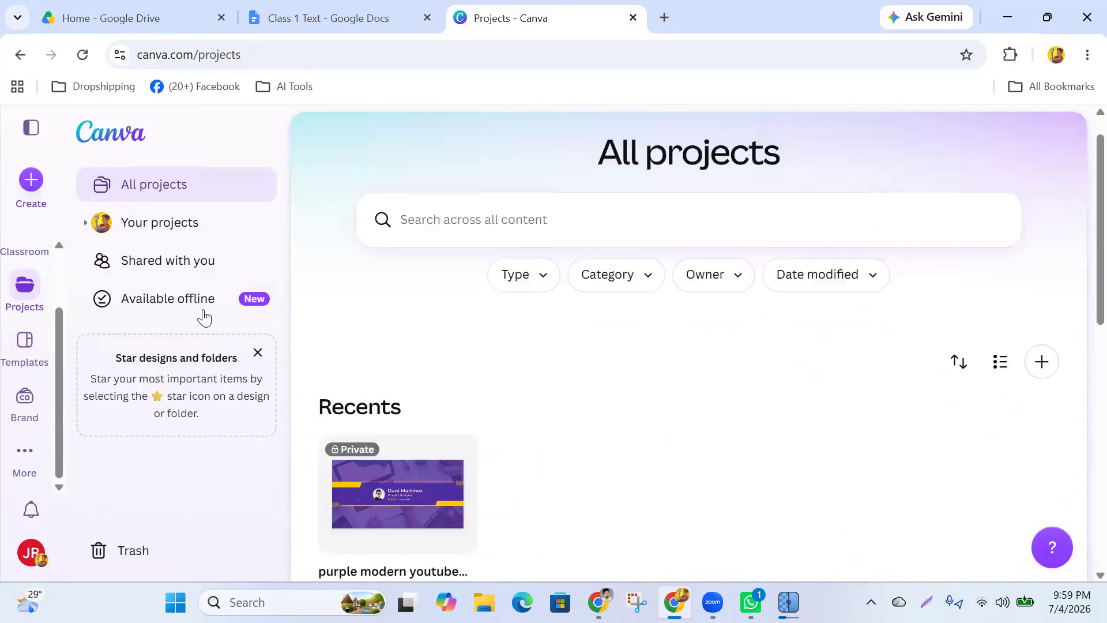
left_click(31, 180)
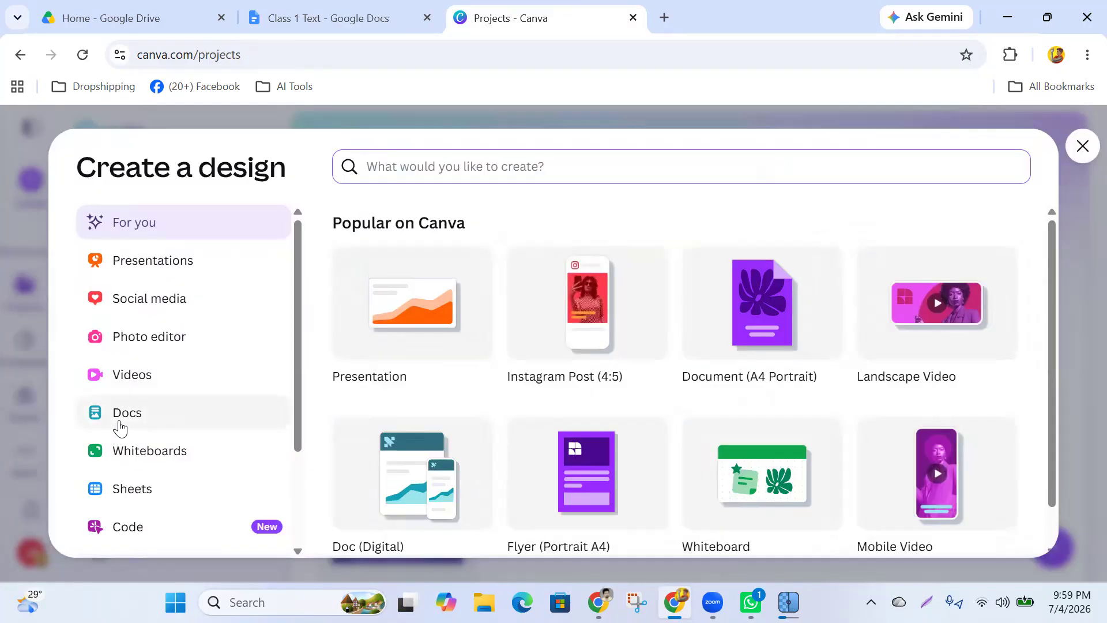
left_click(1082, 156)
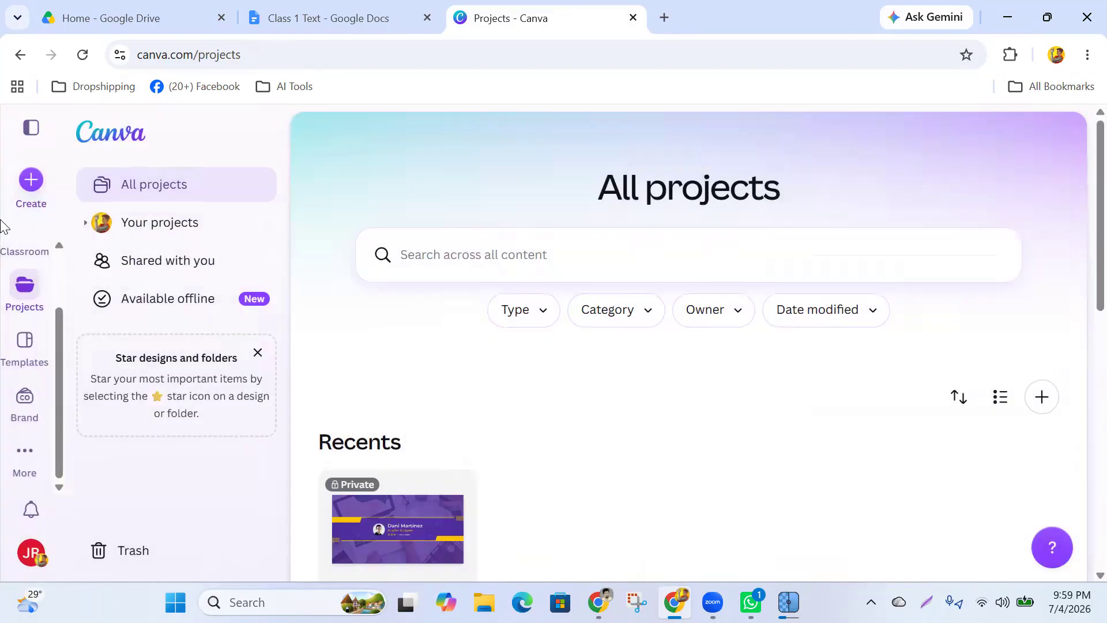
Search the templates for "facebook post" and create a blank Facebook Post design.
left_click(26, 348)
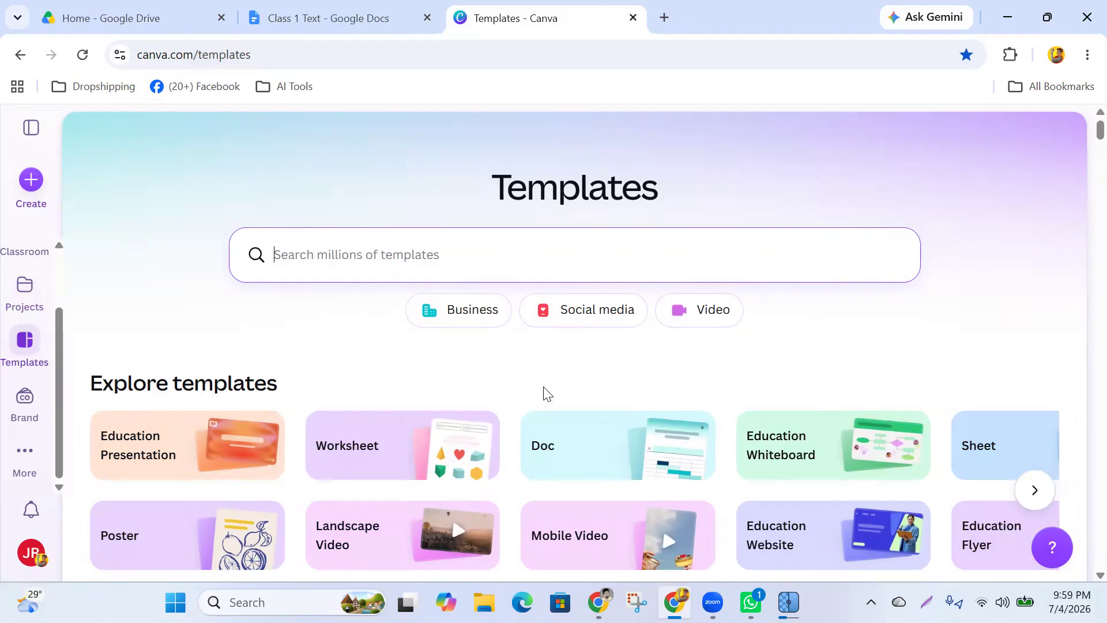
type("faceboiok")
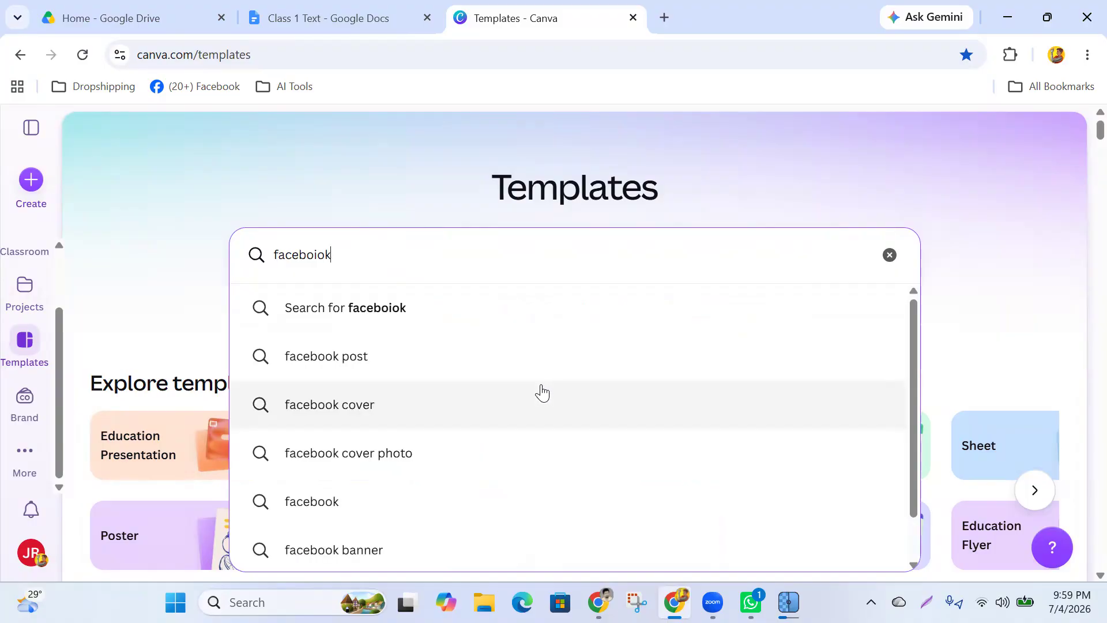
left_click(334, 358)
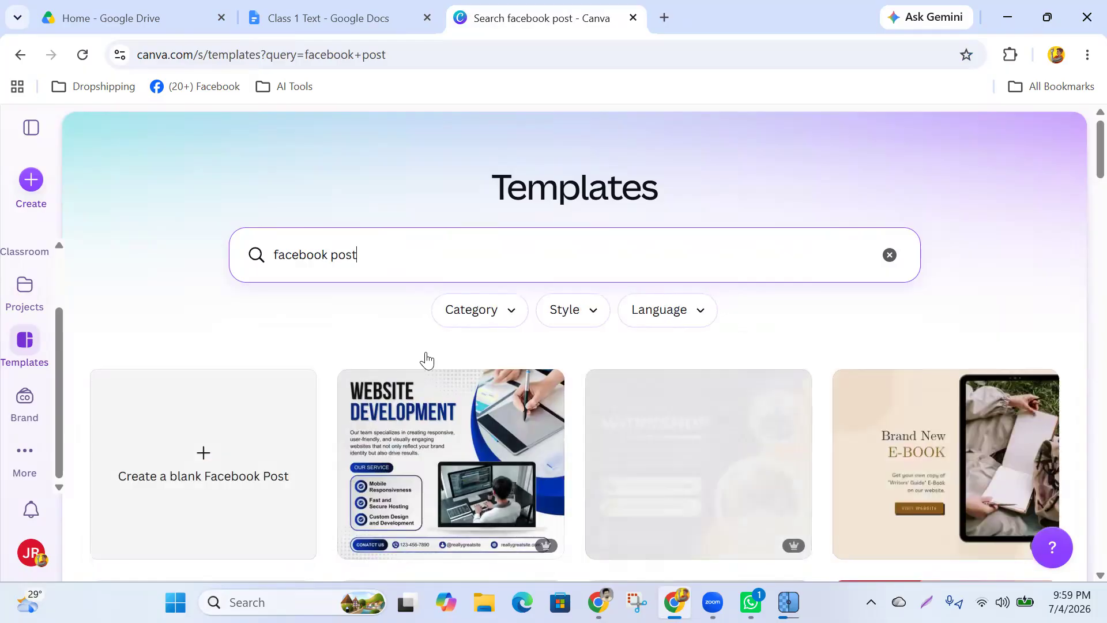
scroll(427, 360, "down", 3)
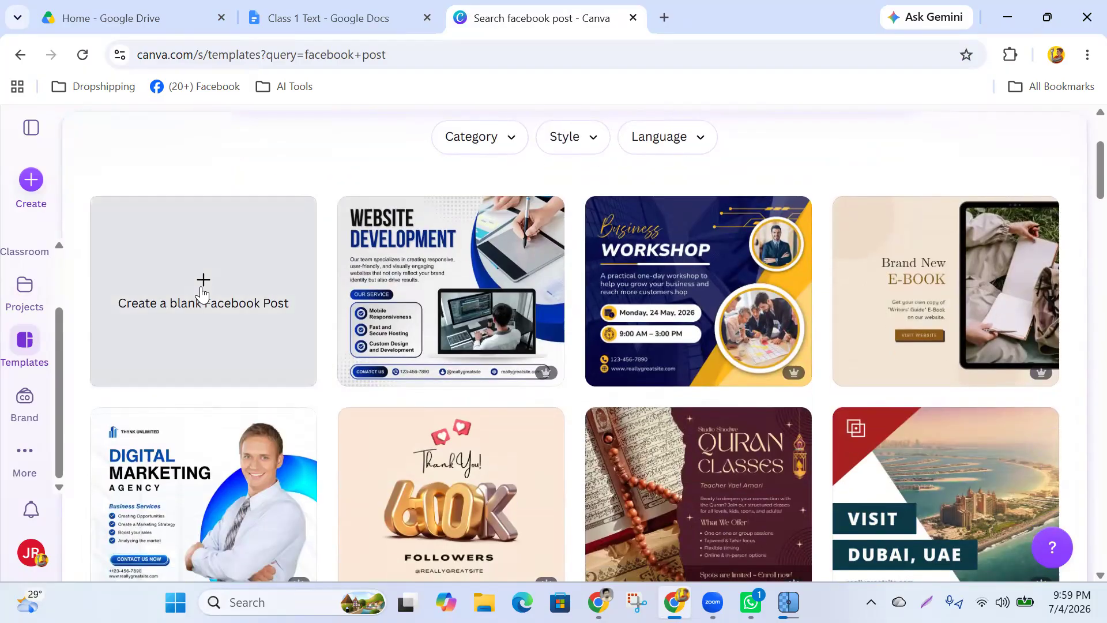
left_click(203, 294)
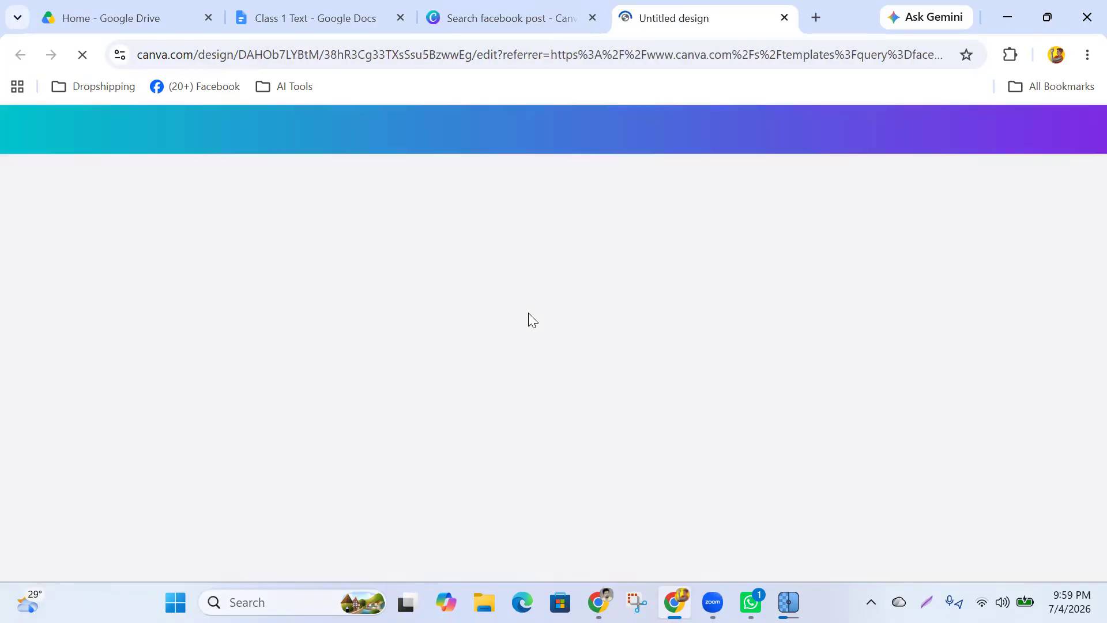
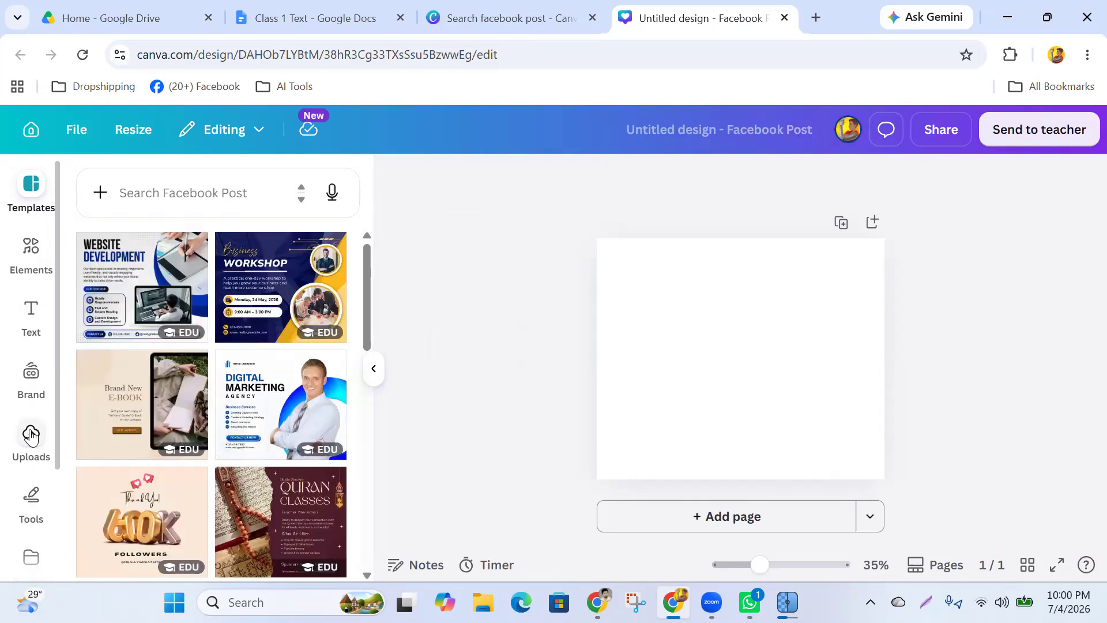
Upload Bird Pic.png from the Downloads folder and check its thumbnail among the uploaded images.
left_click(31, 434)
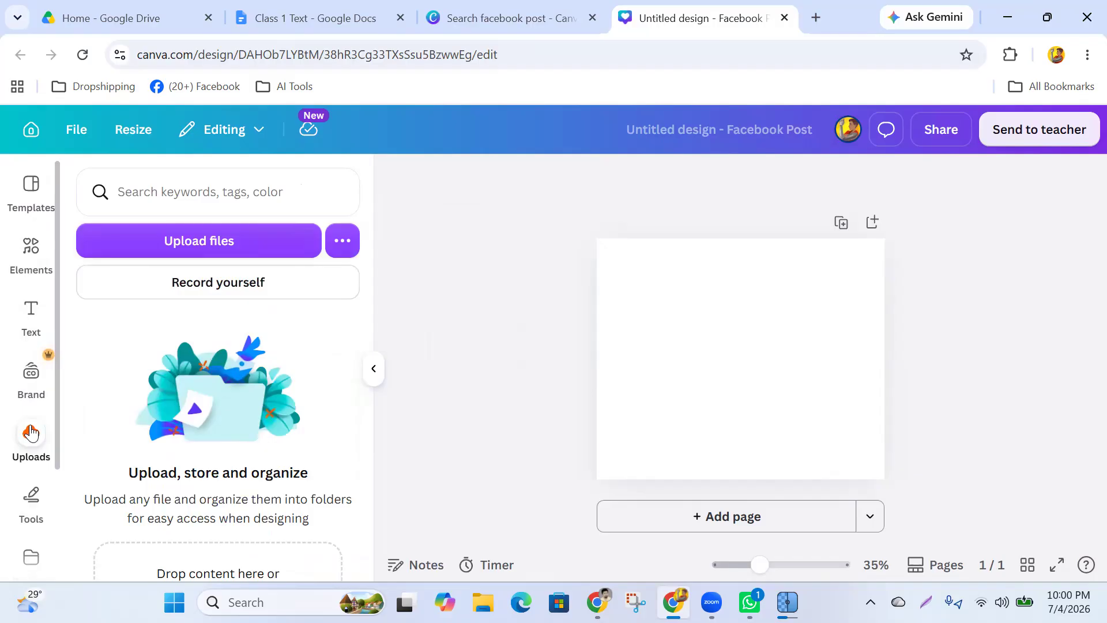
left_click(214, 245)
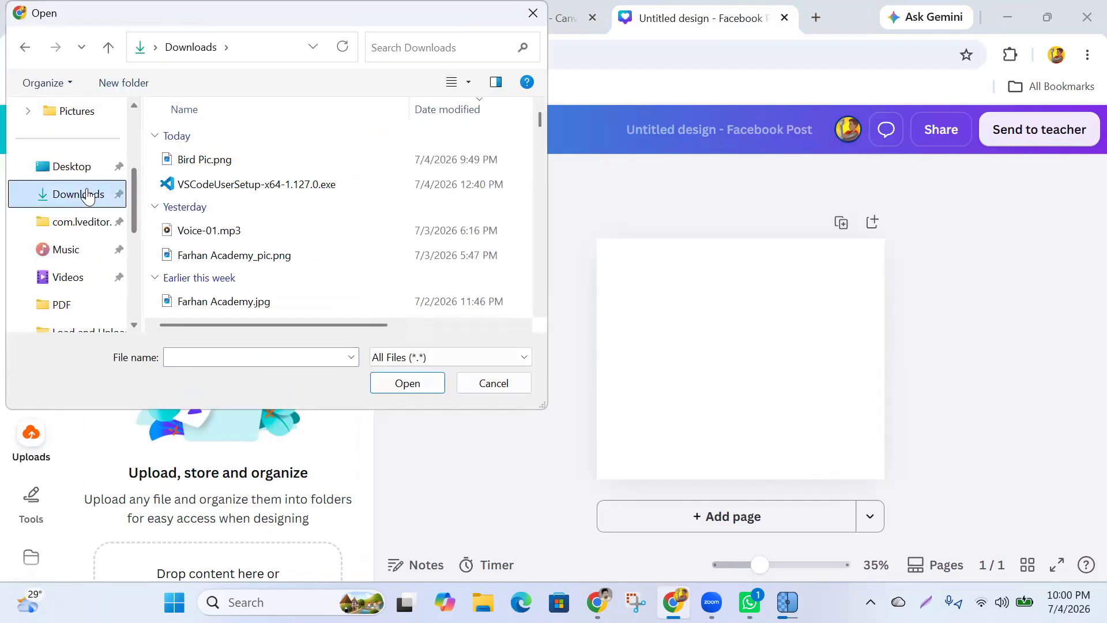
left_click(199, 159)
left_click(406, 385)
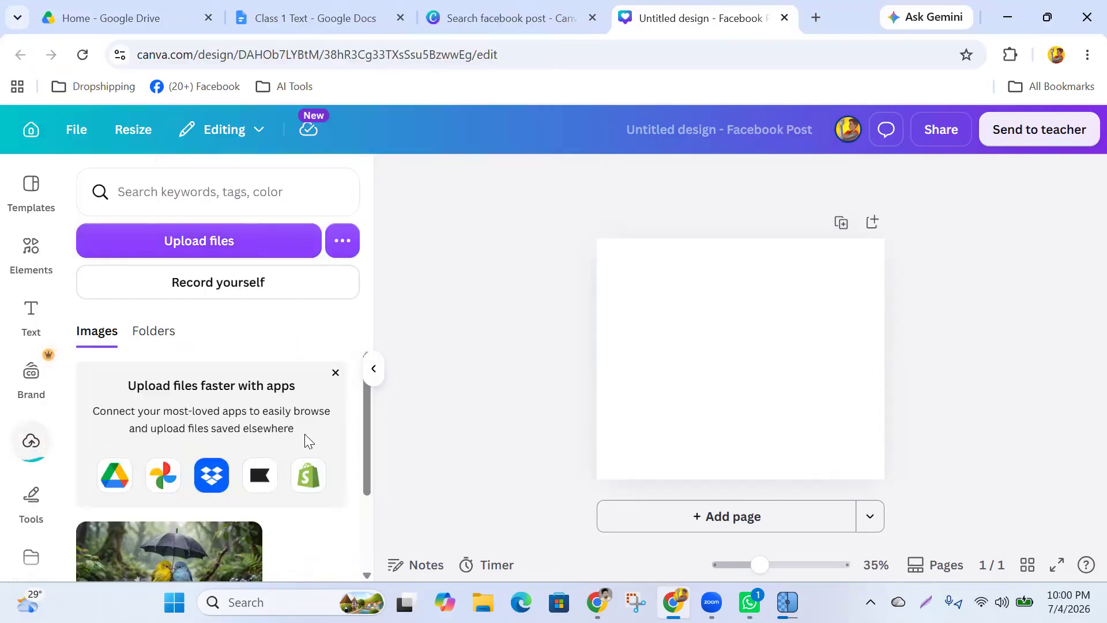
scroll(309, 428, "down", 2)
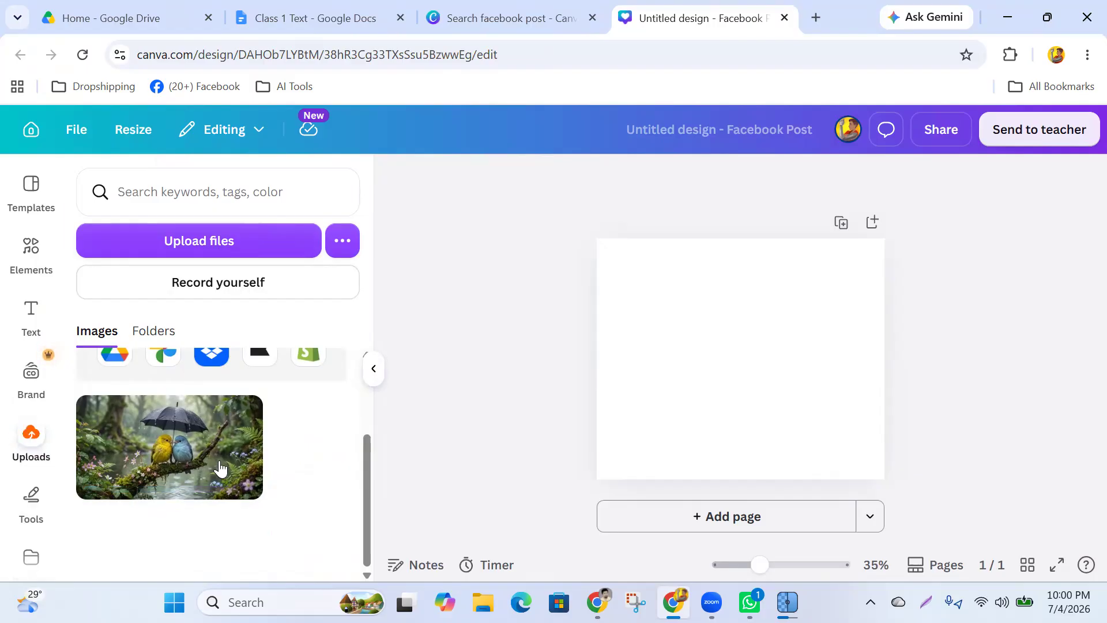
mouse_move(200, 460)
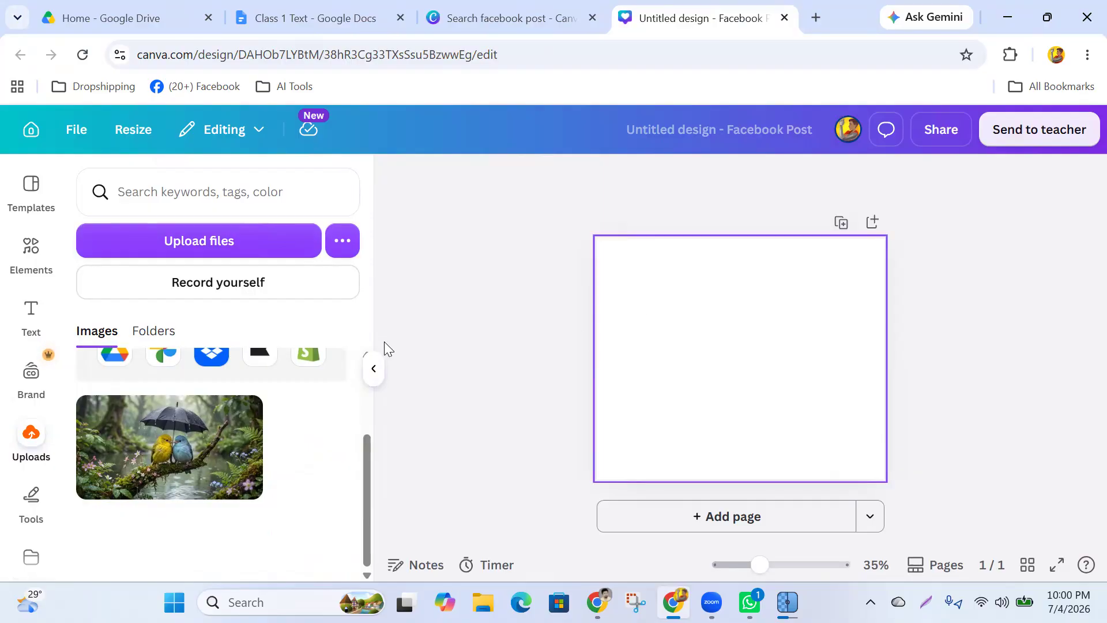
scroll(115, 403, "up", 2)
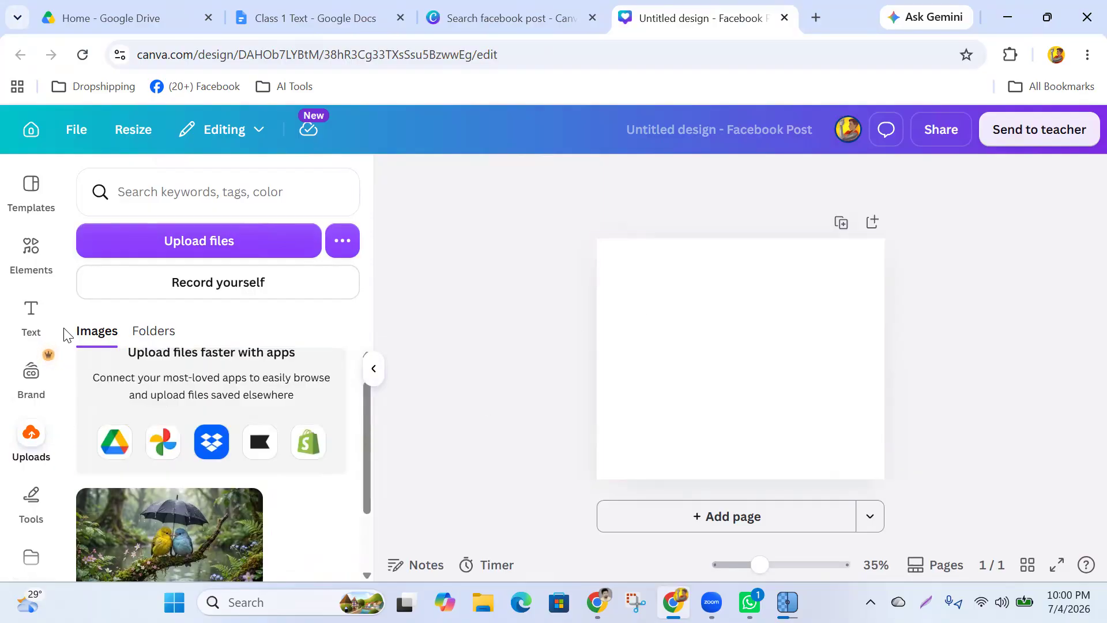
Add a square frame from the Frame elements to the blank page and stretch it to cover the whole page.
left_click(30, 248)
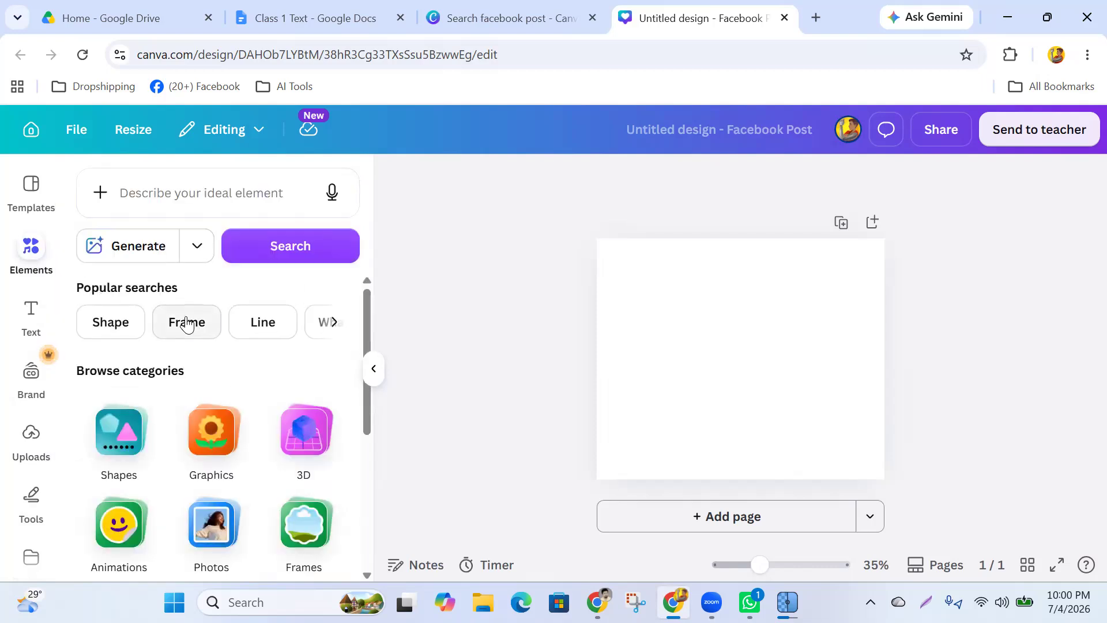
left_click(186, 322)
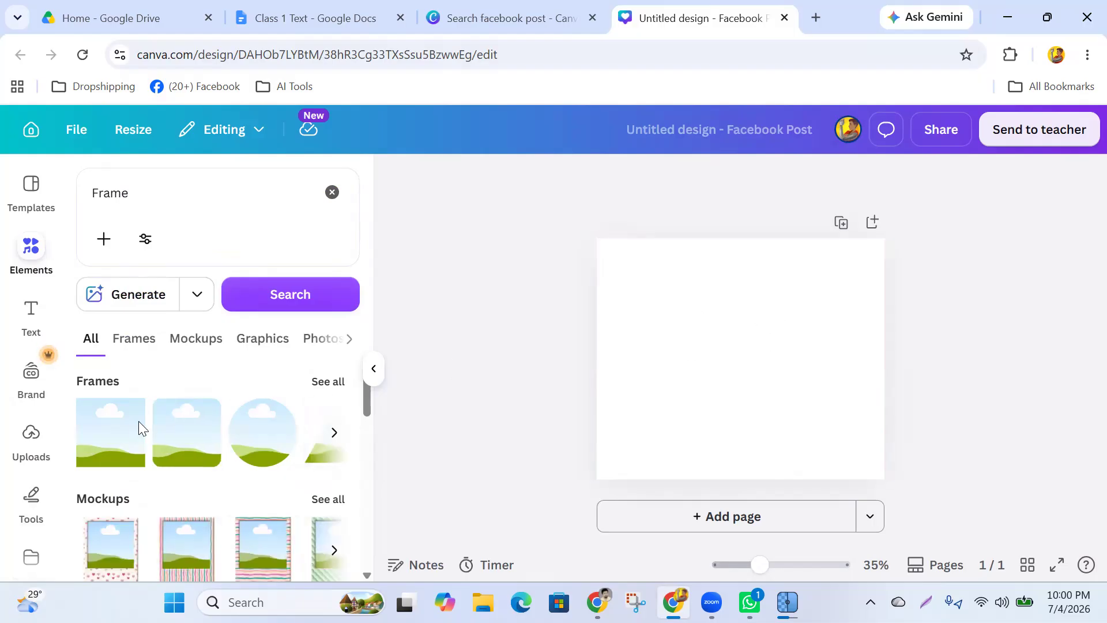
left_click_drag(114, 444, 702, 370)
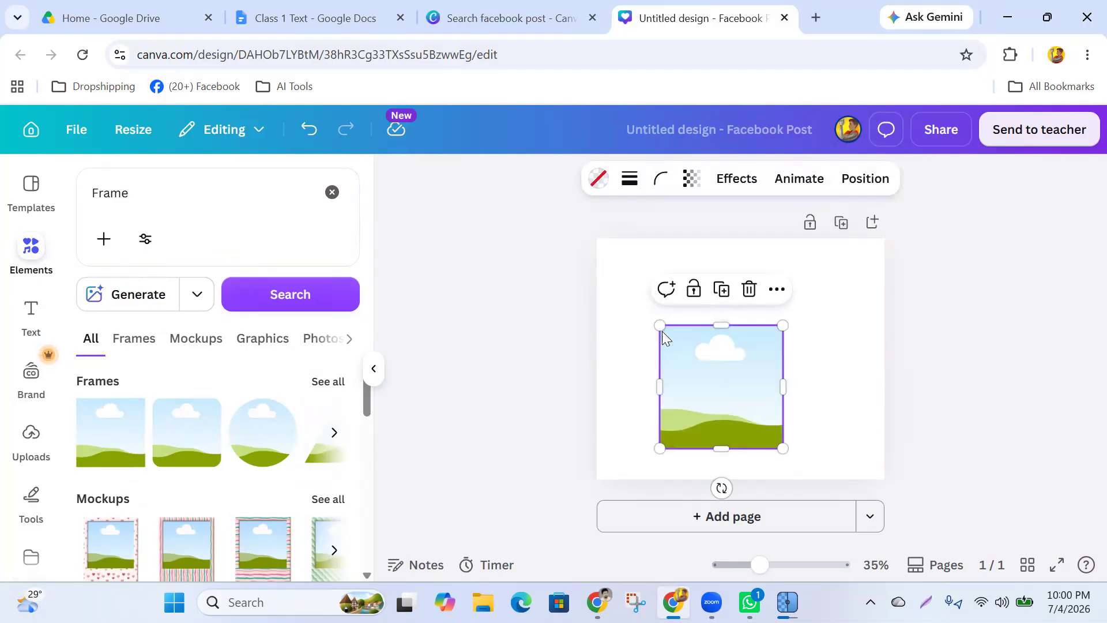
left_click_drag(657, 327, 600, 238)
mouse_move(729, 340)
left_mouse_down()
mouse_move(766, 319)
mouse_move(738, 330)
mouse_move(736, 321)
left_mouse_up()
left_click_drag(864, 460, 860, 421)
left_click_drag(838, 361, 885, 360)
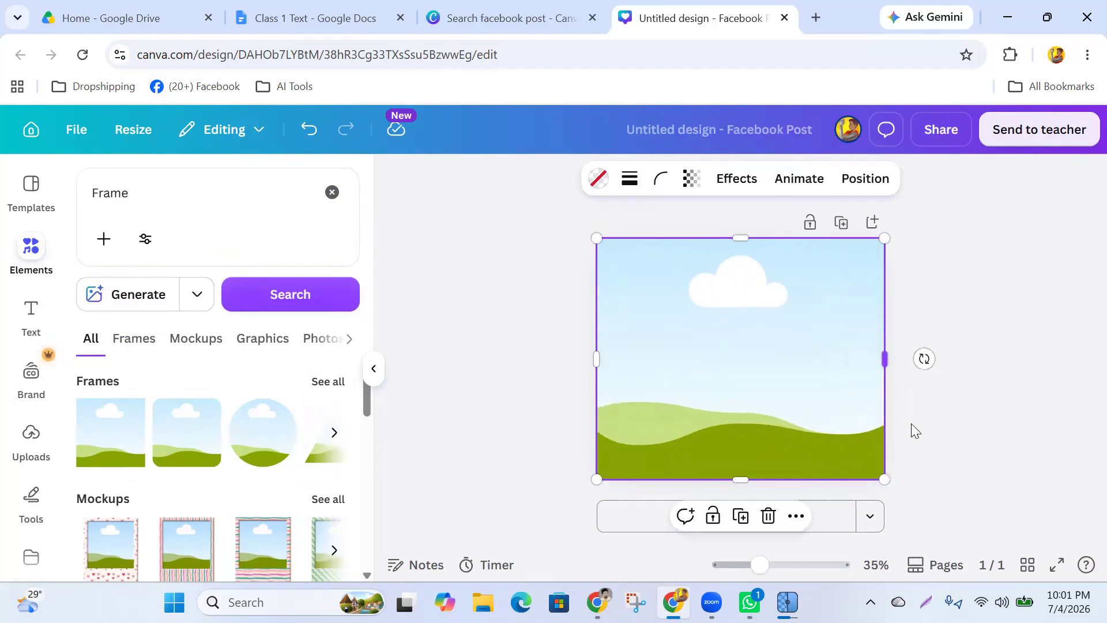
Check the frame's width and height in its position settings without changing them.
left_click(464, 351)
left_click(770, 374)
left_click(846, 183)
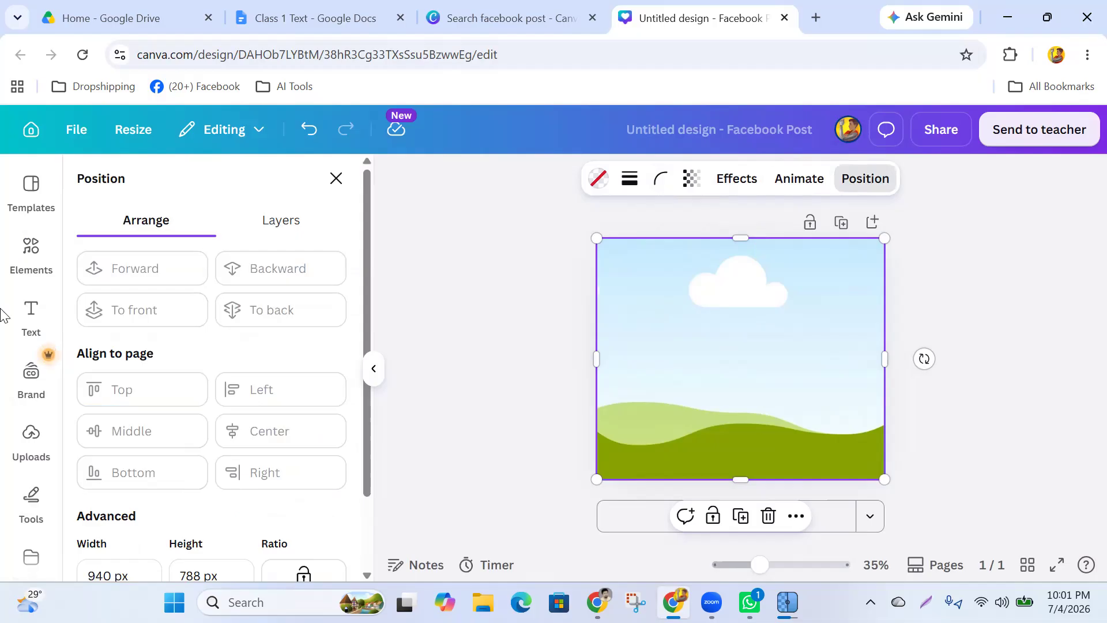
scroll(121, 461, "down", 2)
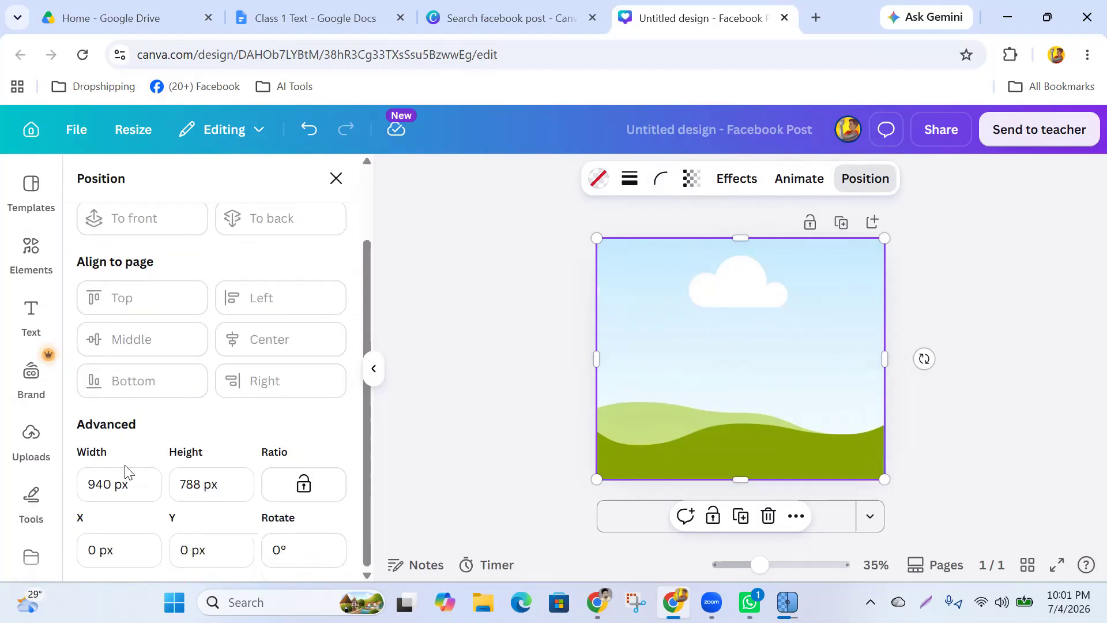
left_click(123, 485)
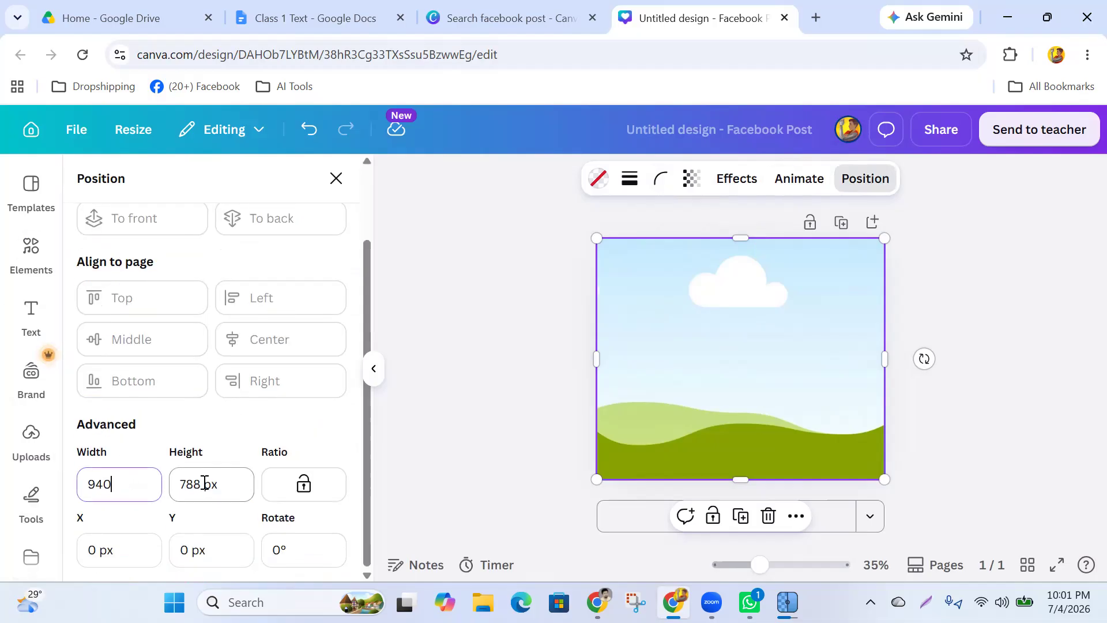
left_click(225, 486)
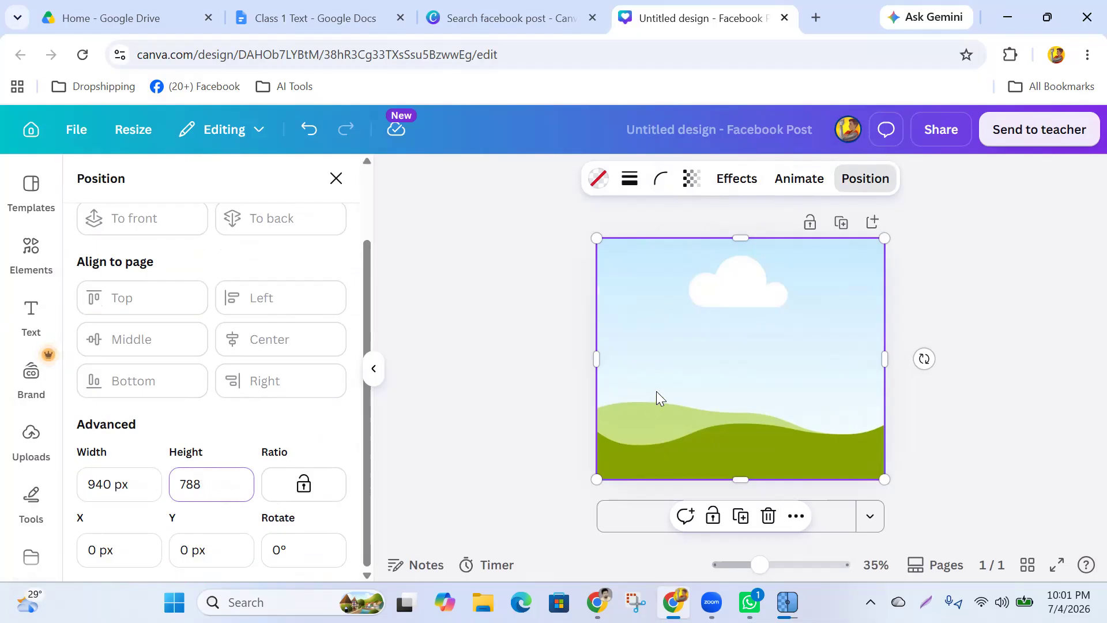
Try a lower transparency value on the frame, then return it to 100.
left_click(692, 179)
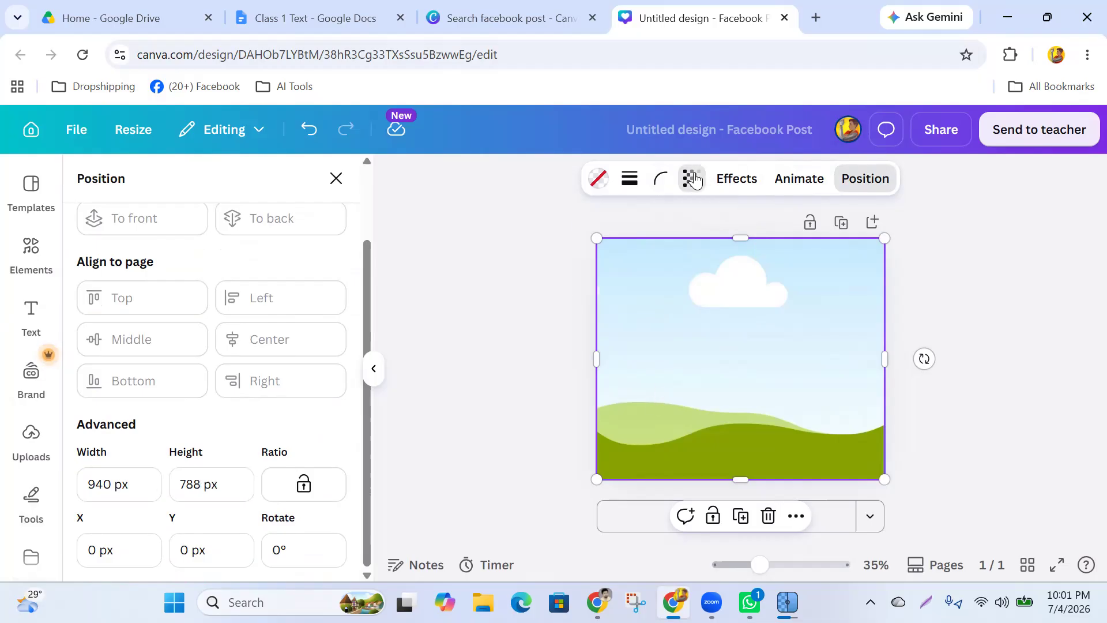
left_click_drag(731, 253, 643, 257)
left_click(740, 252)
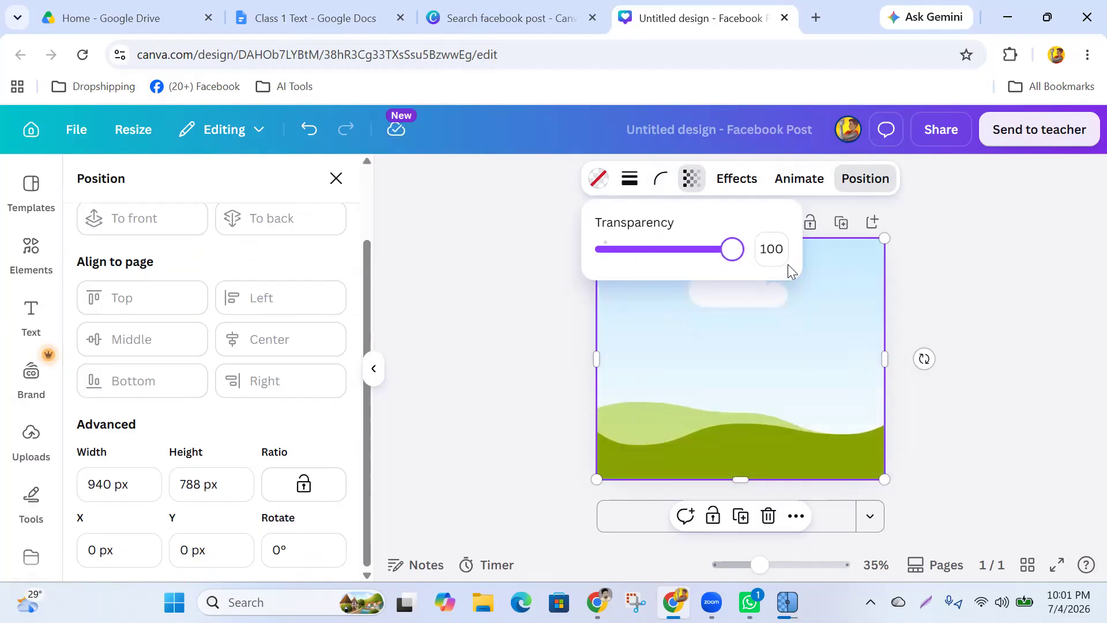
Try several solid fill colours on the full-page frame, including greys, violet and purple, ending with light purple.
left_click(599, 181)
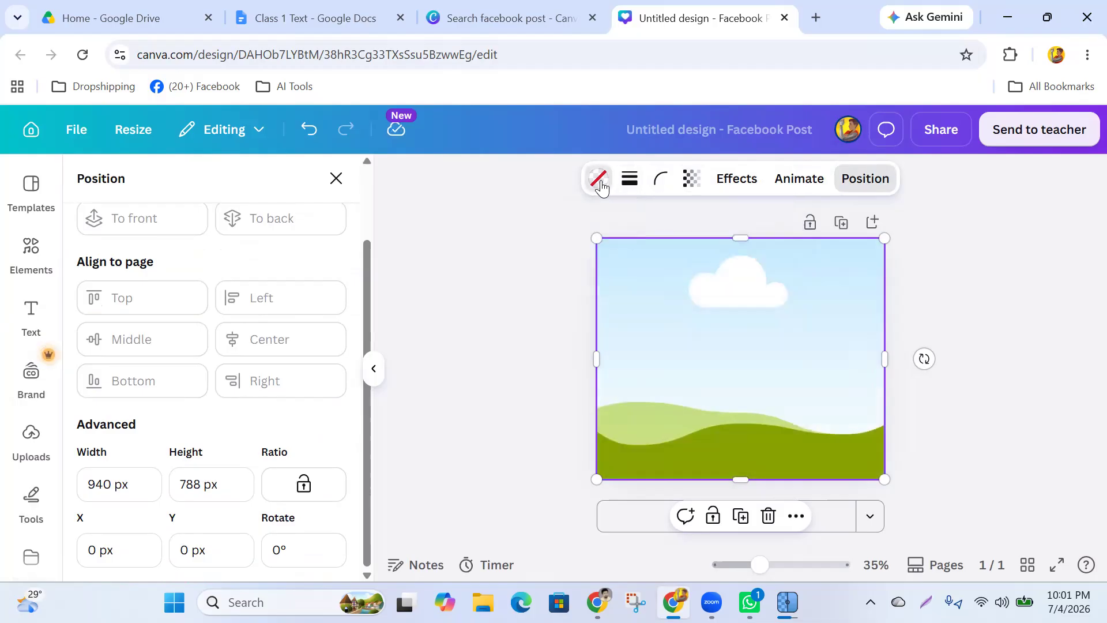
left_click(598, 184)
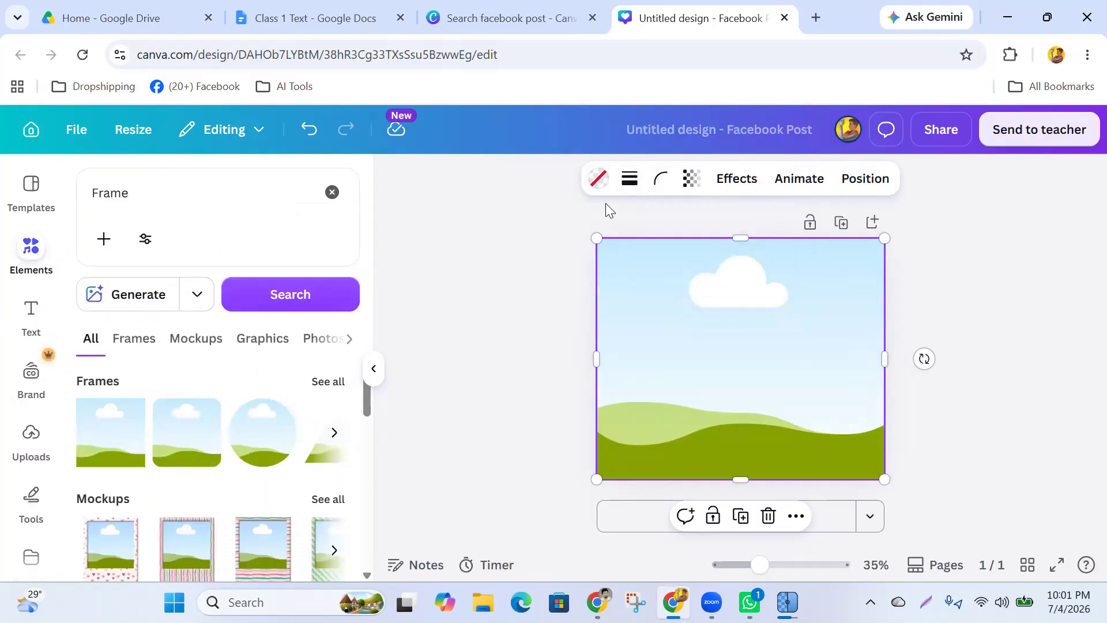
left_click(596, 184)
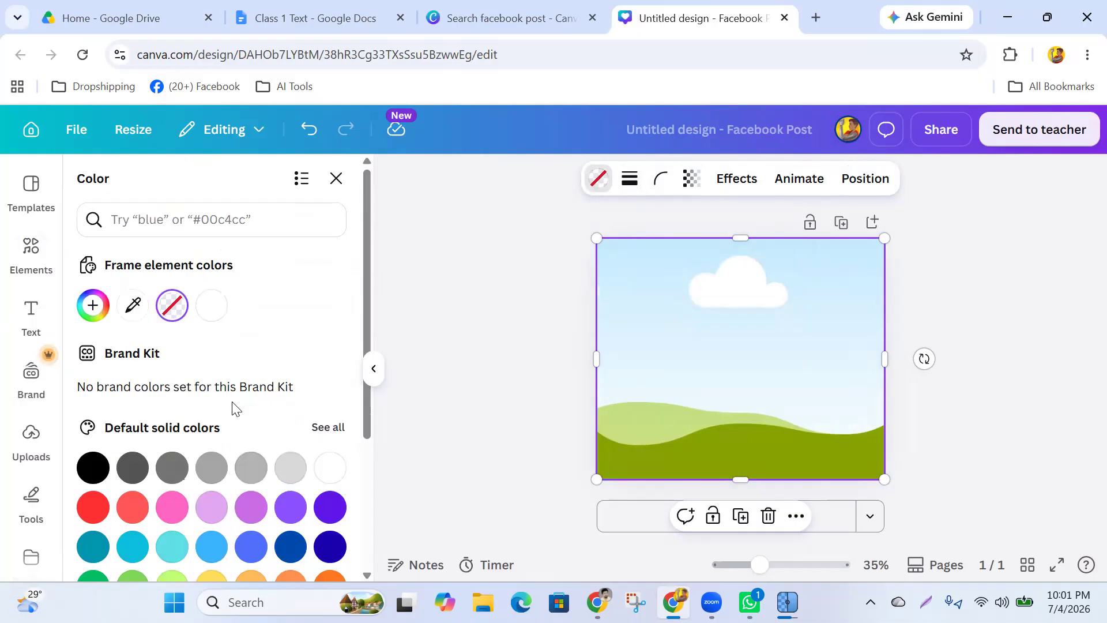
left_click(173, 468)
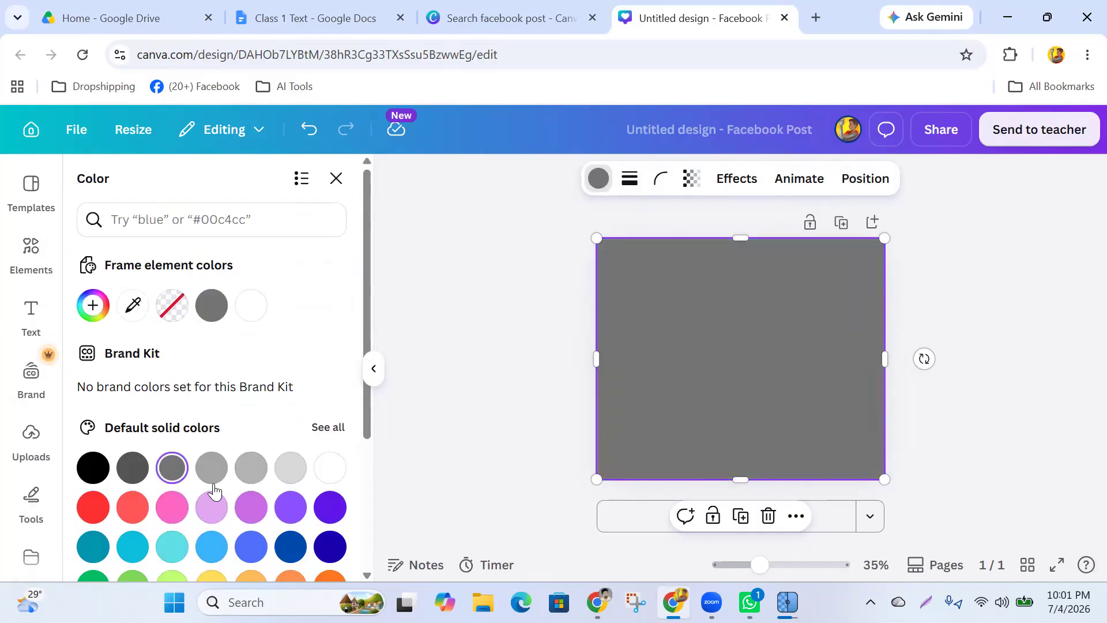
left_click(283, 477)
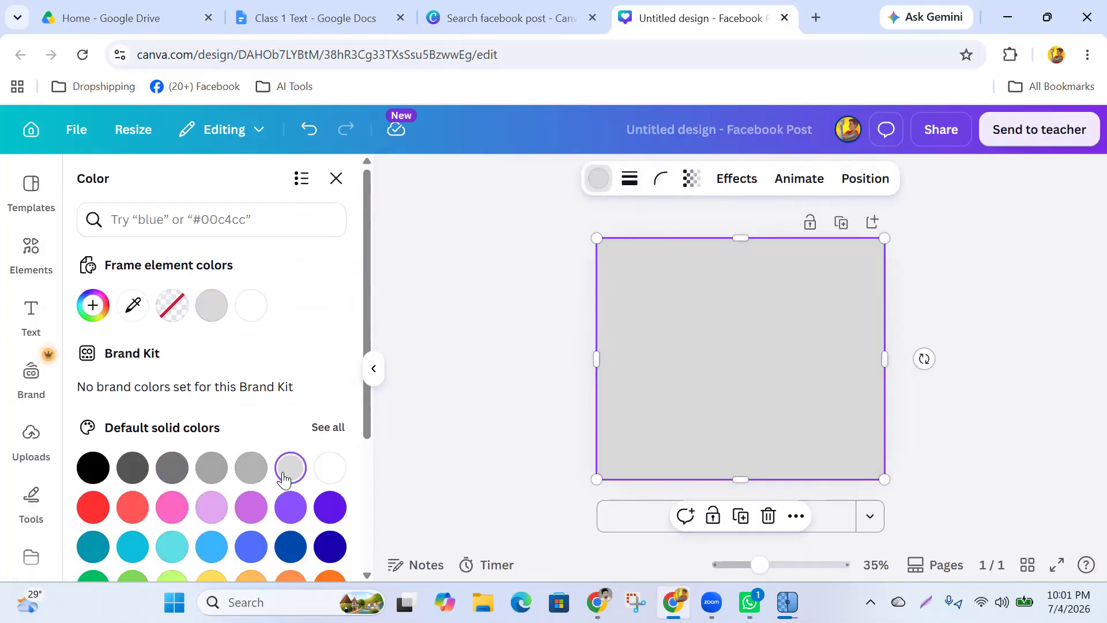
left_click(333, 507)
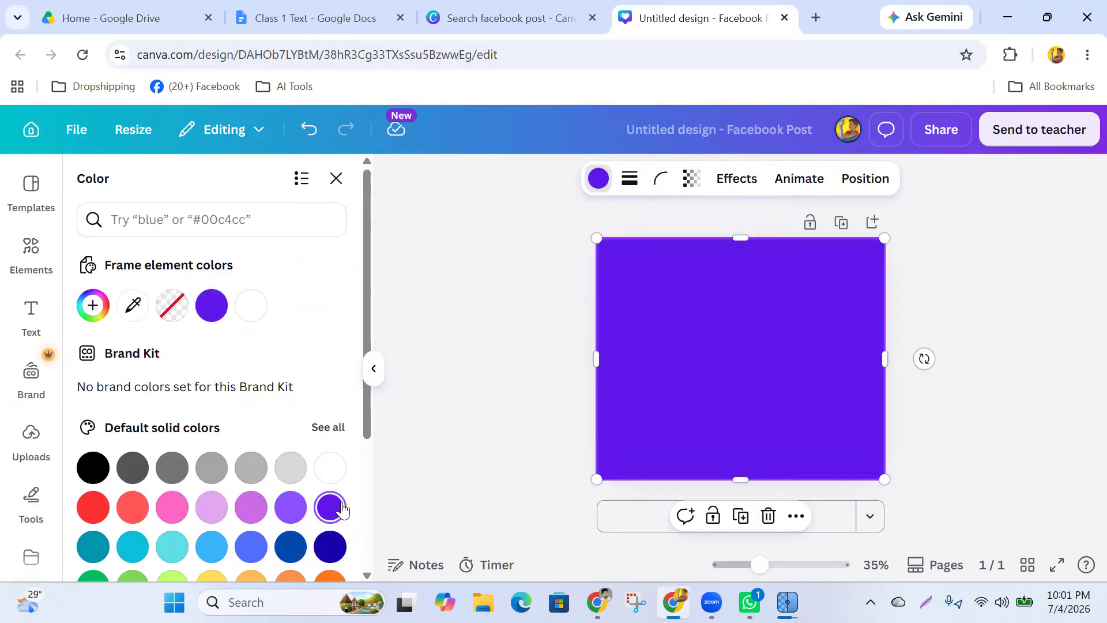
left_click(251, 506)
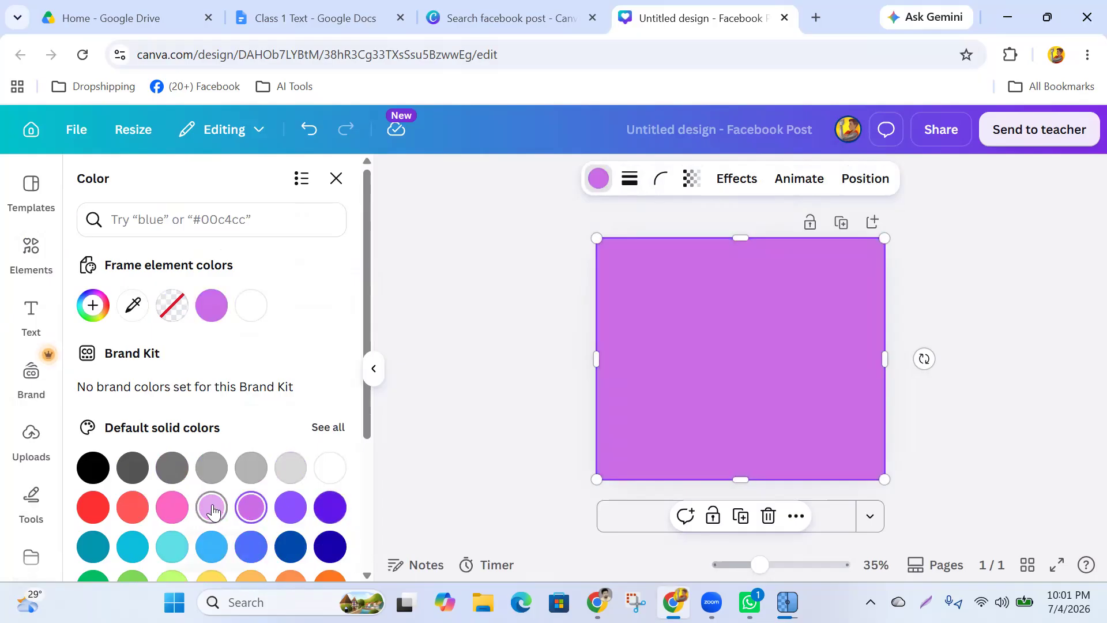
left_click(211, 508)
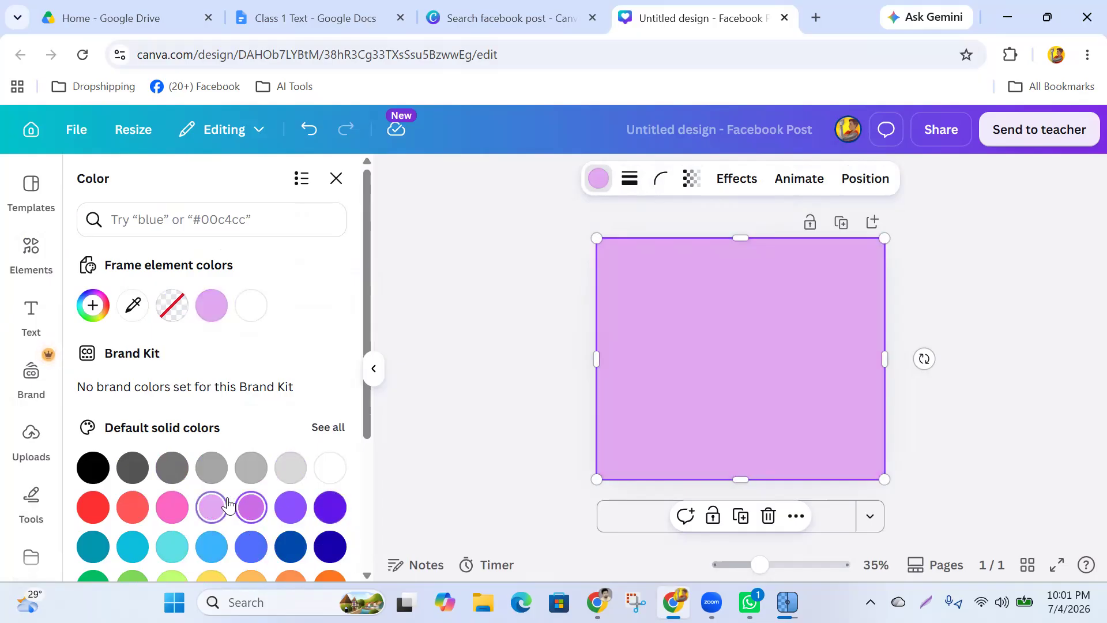
left_click(684, 350)
left_click(518, 297)
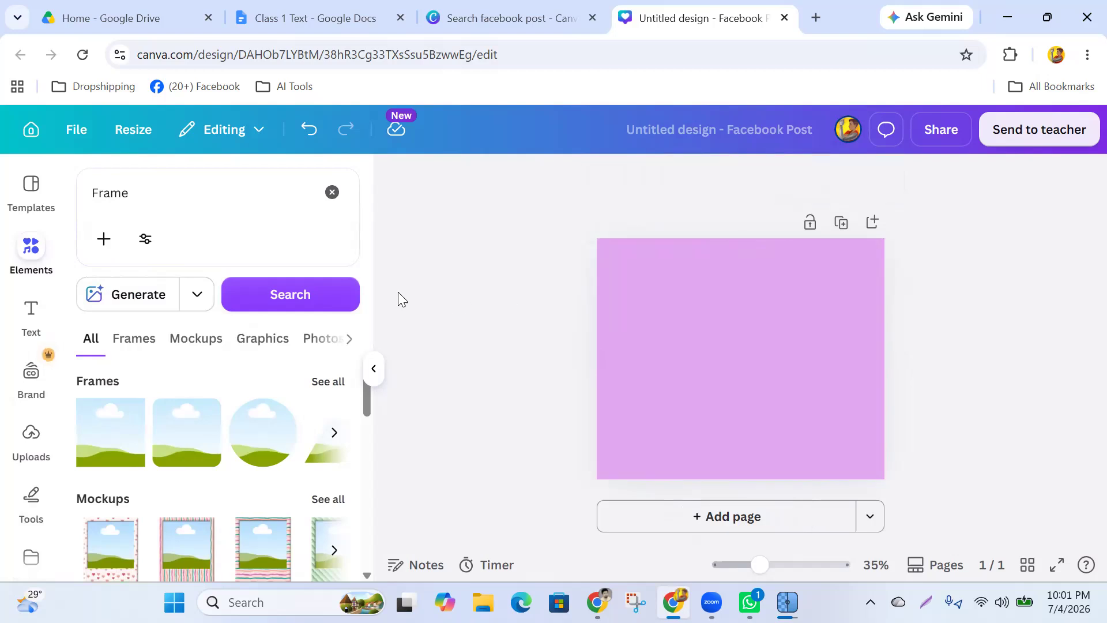
Fill the full-page frame with the uploaded picture of the two birds under an umbrella.
left_click(34, 436)
scroll(168, 447, "down", 3)
left_click_drag(167, 448, 723, 319)
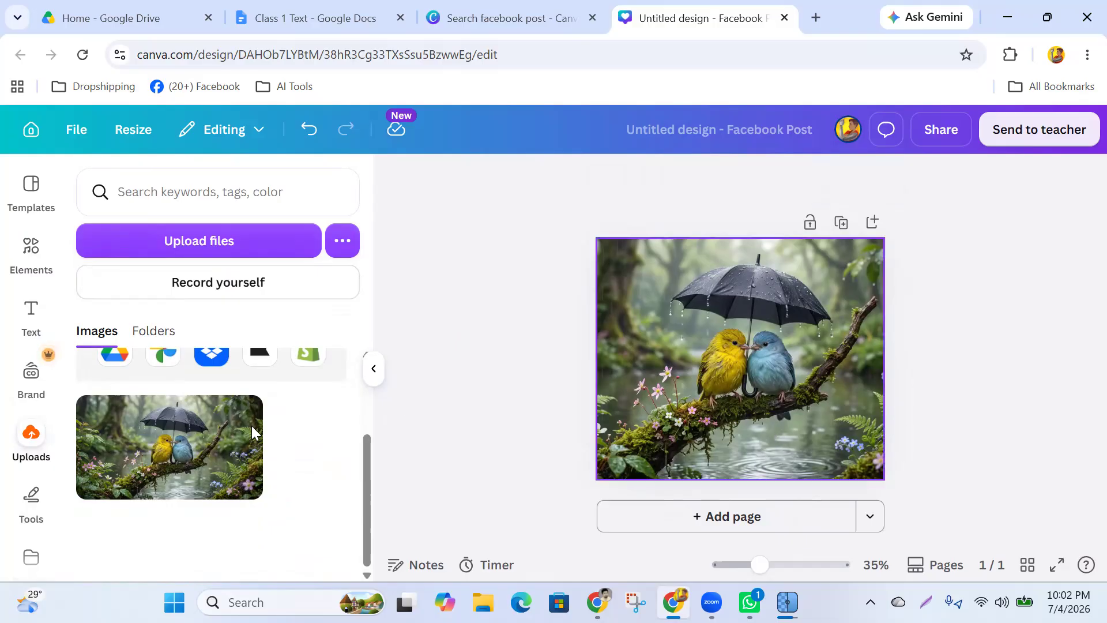
Add a default heading to the page and move it to the lower part of the bird picture.
scroll(201, 386, "up", 2)
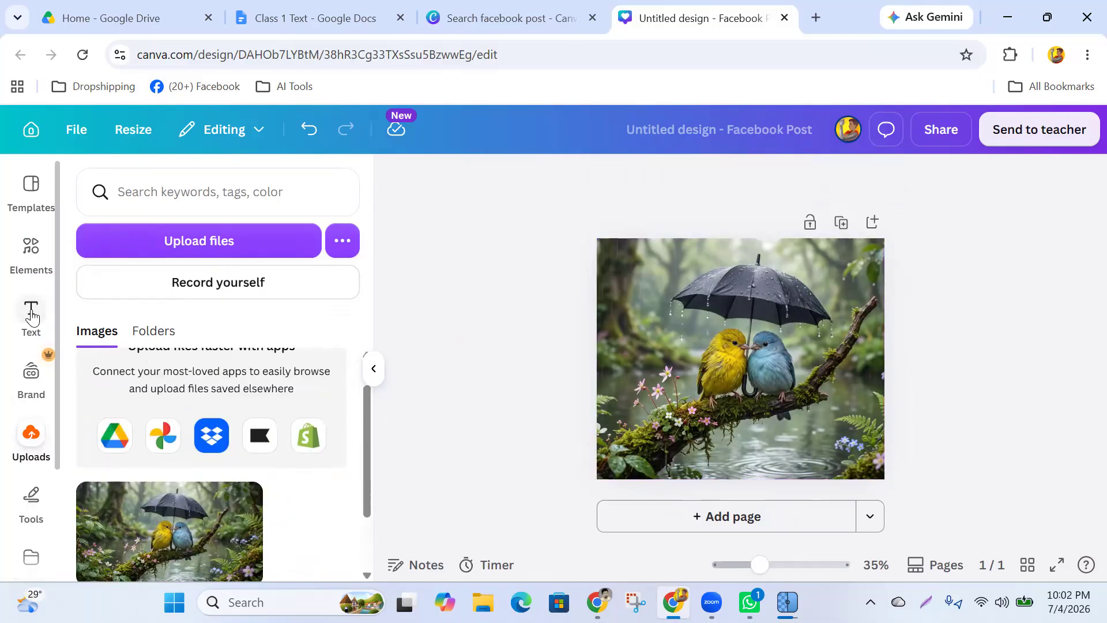
left_click(32, 316)
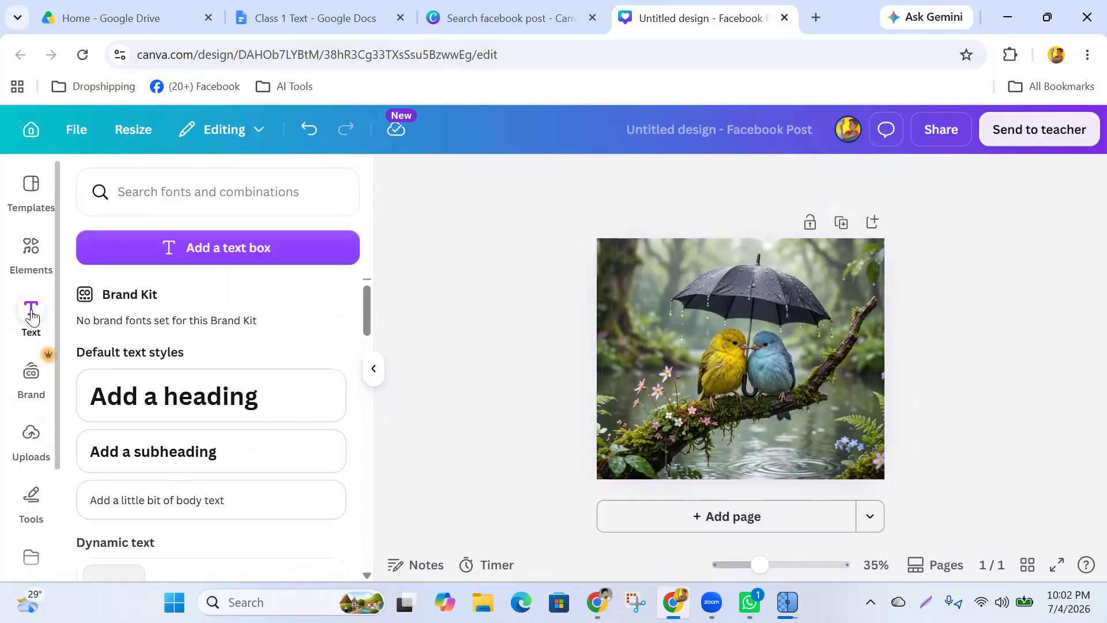
left_click(156, 403)
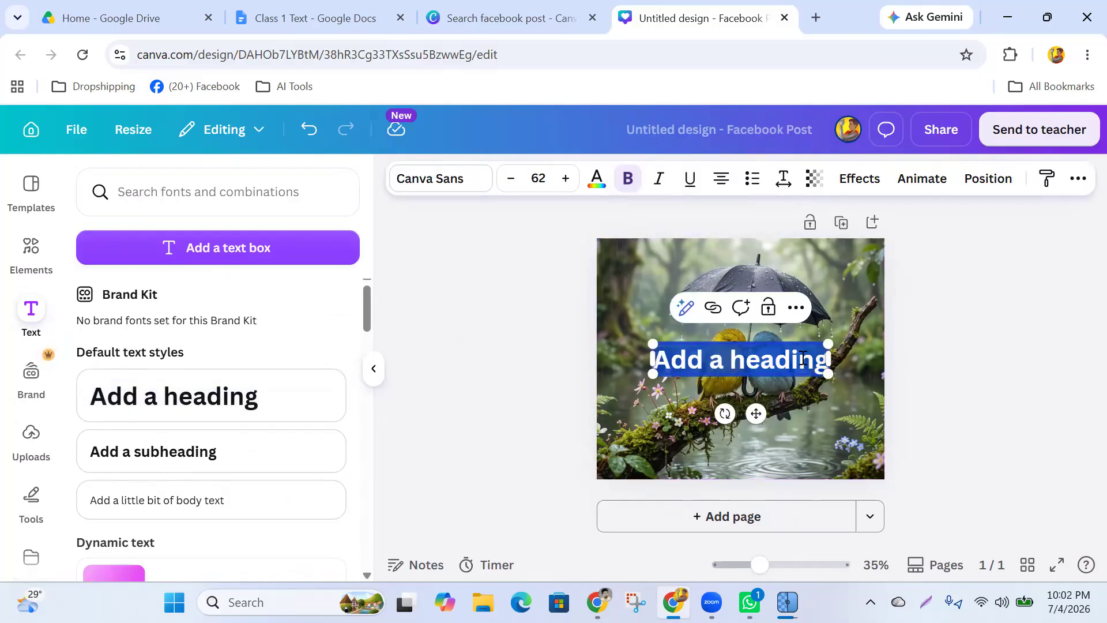
left_click_drag(759, 434, 770, 494)
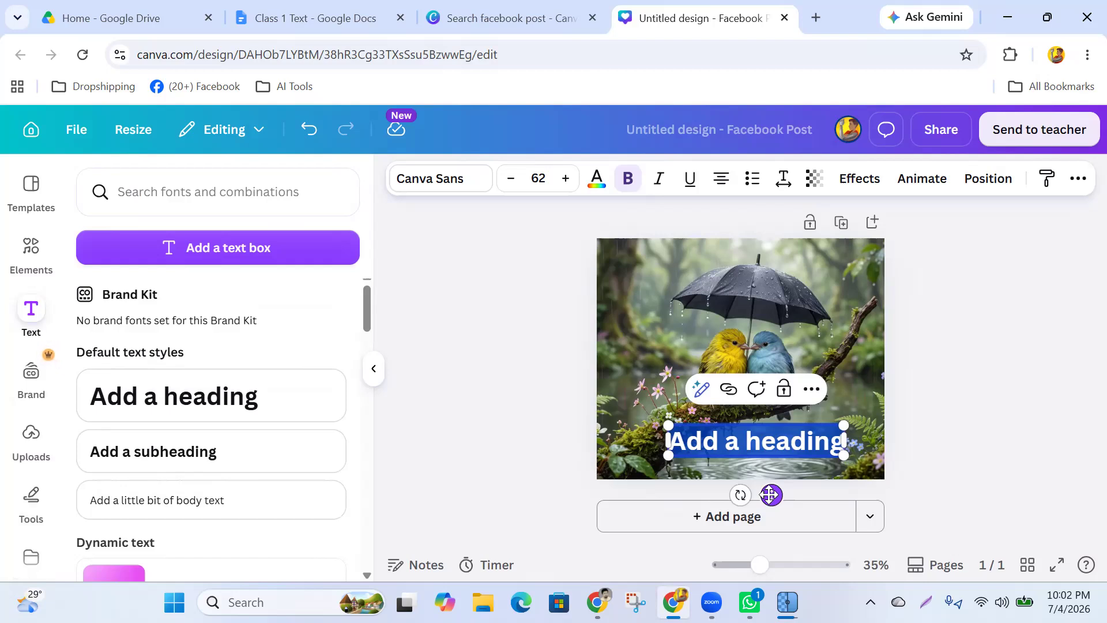
Replace the heading's placeholder text with "Birds Love".
type("rds Love")
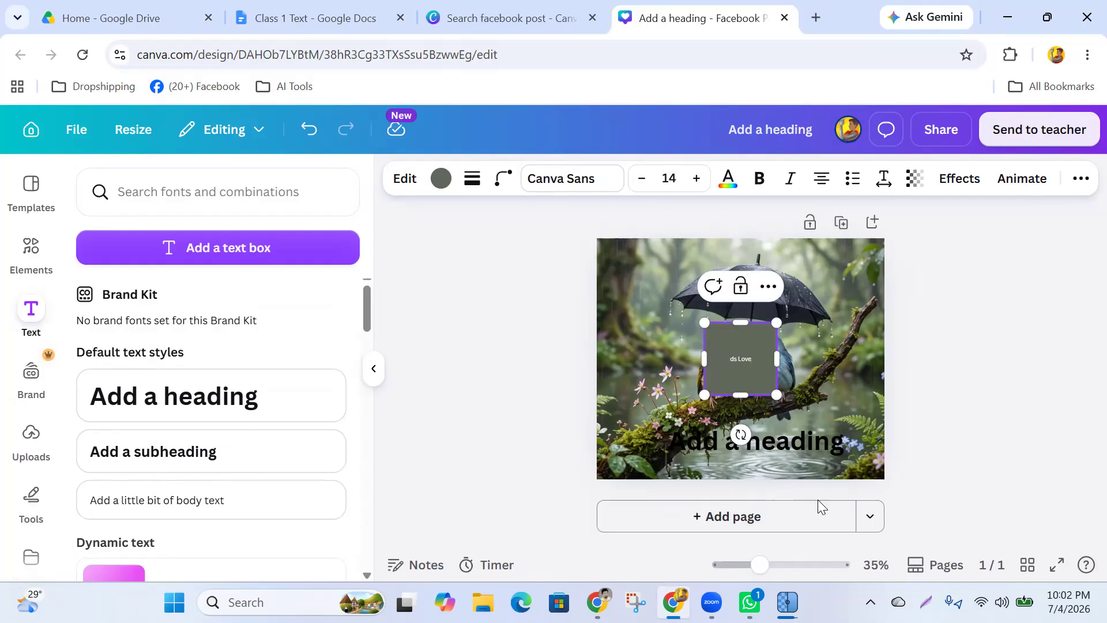
double_click(781, 441)
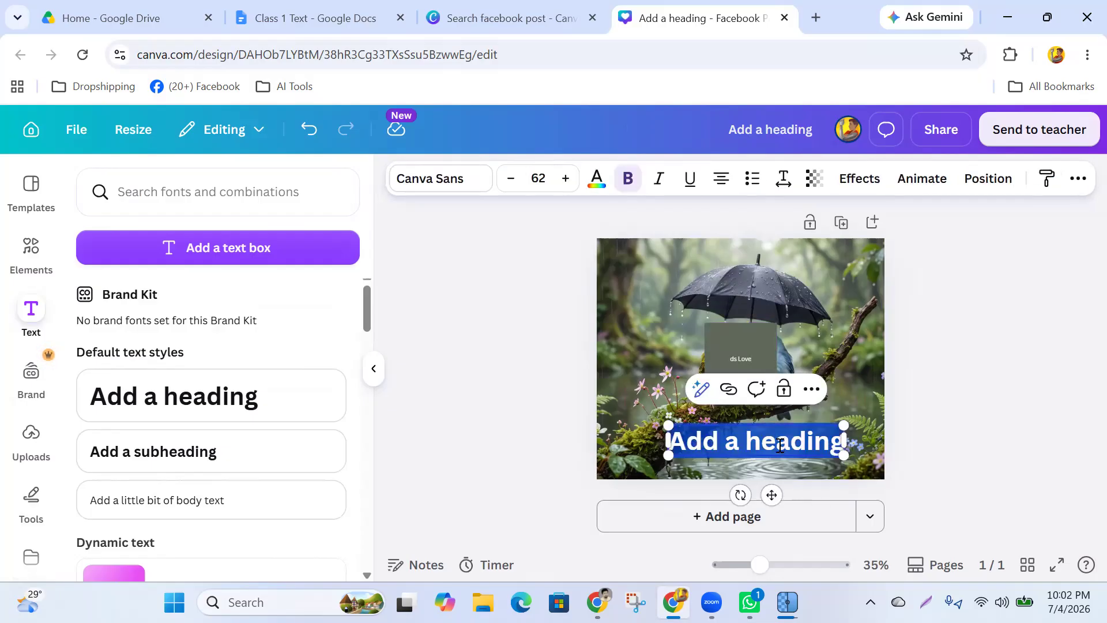
type("Bi")
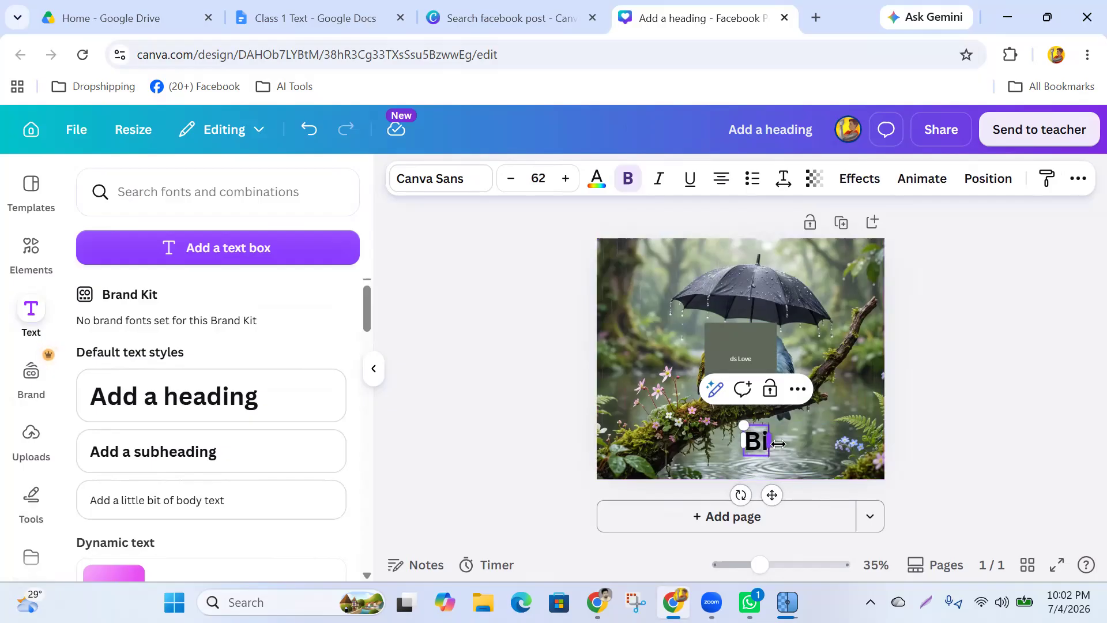
type("rd")
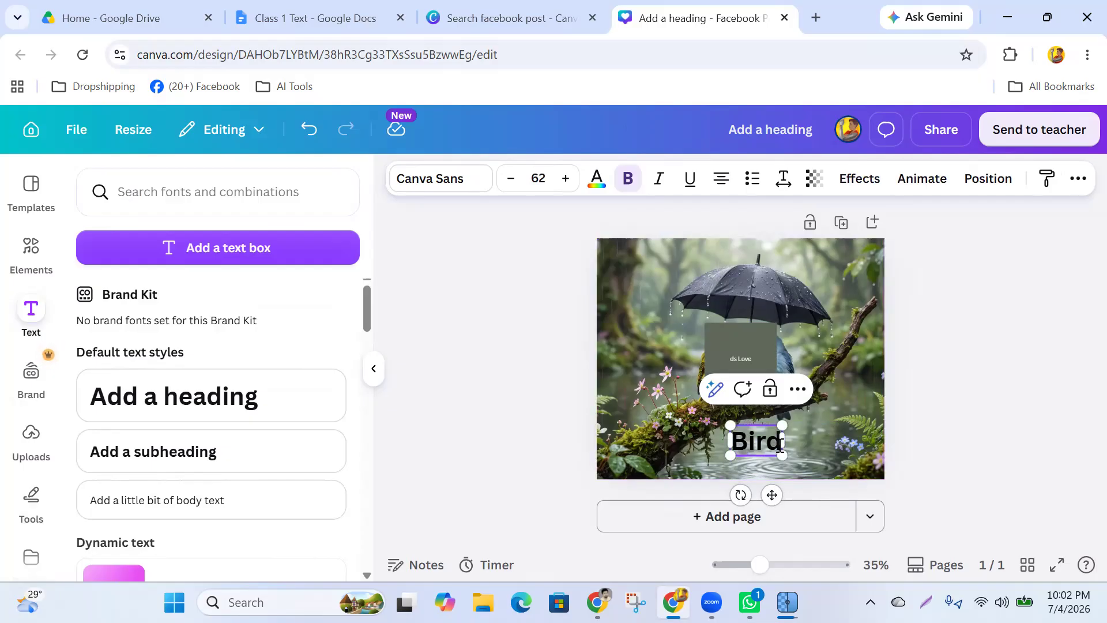
type("s Love")
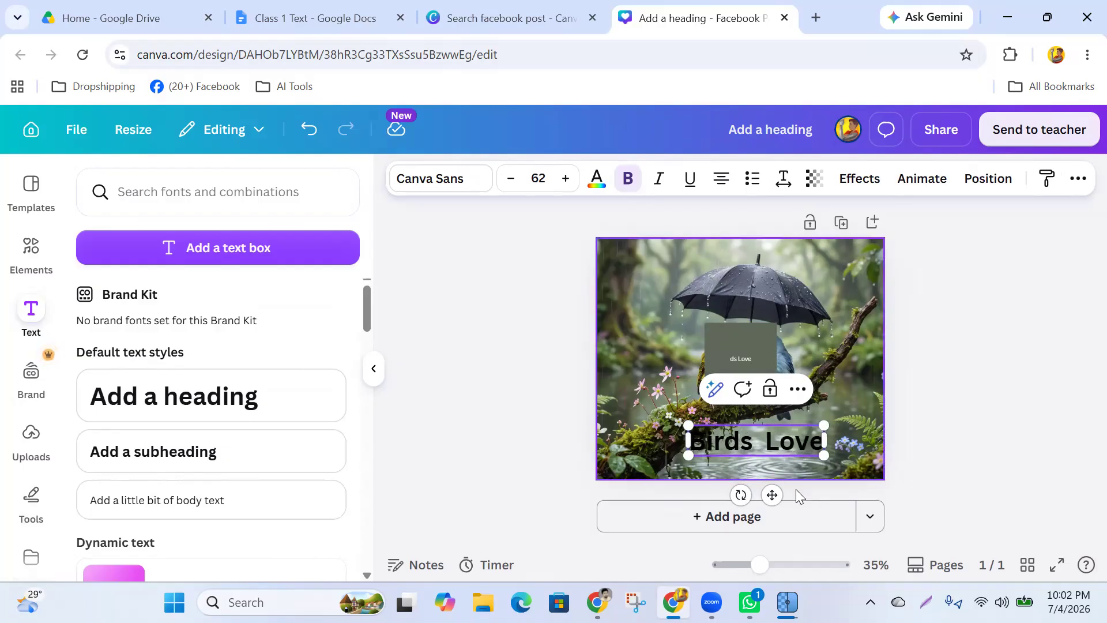
Colour the whole "Birds Love" heading with the default blue-to-pink gradient.
left_click(765, 437)
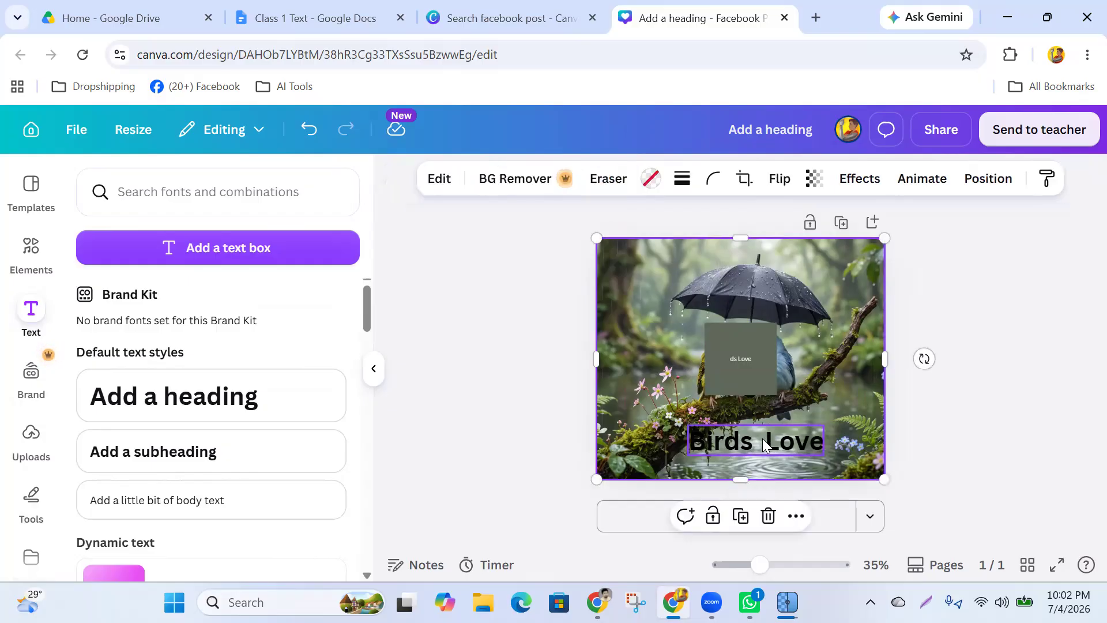
left_click(763, 439)
double_click(699, 445)
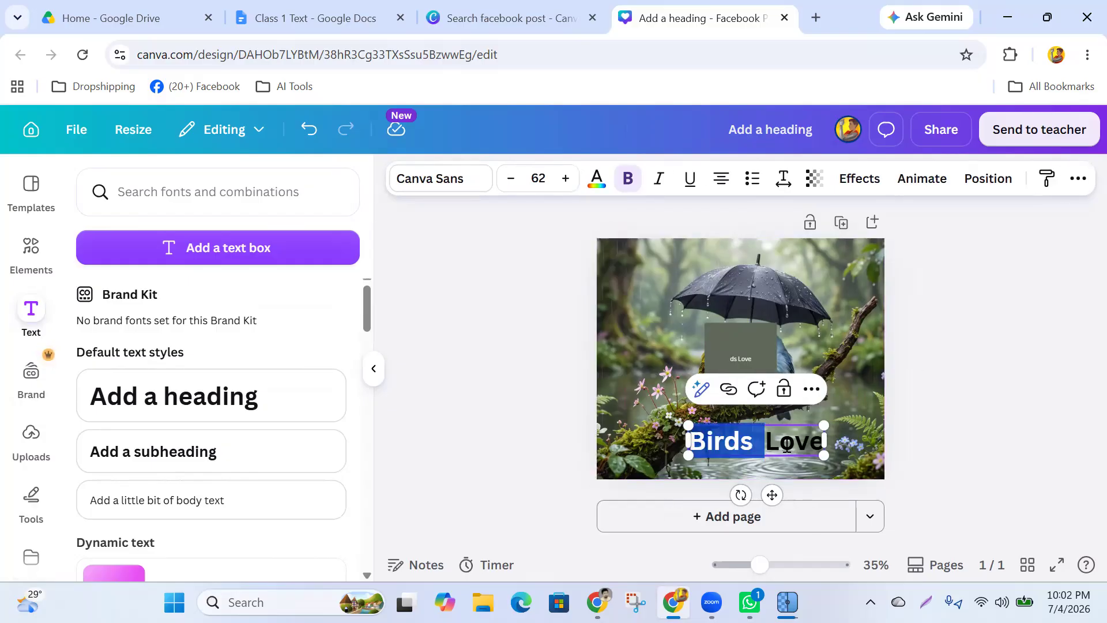
left_click_drag(823, 441, 685, 439)
left_click(599, 182)
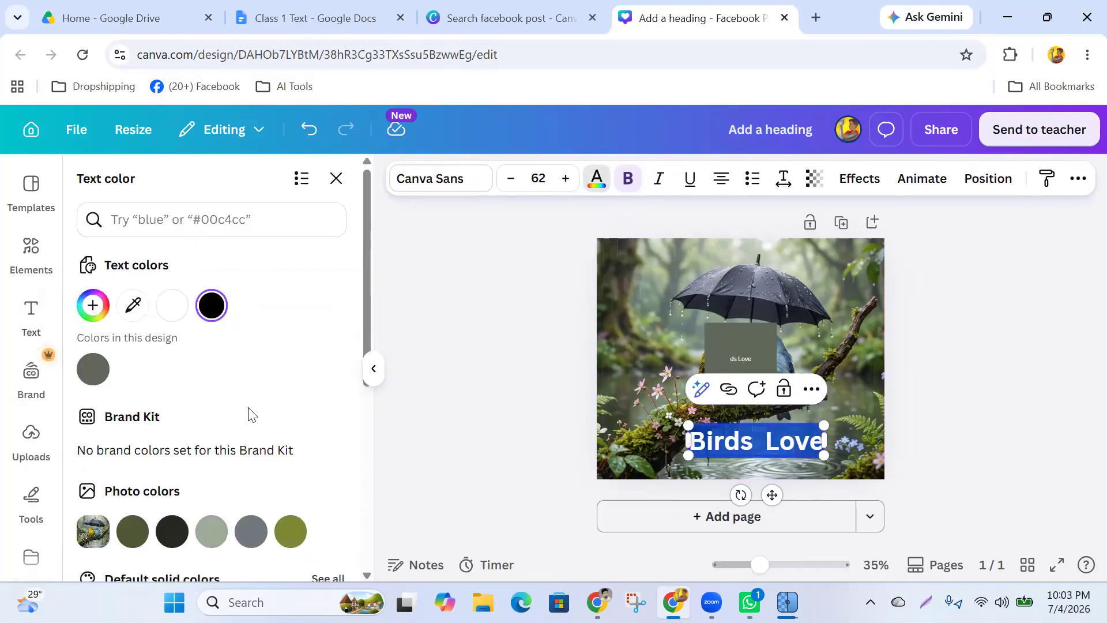
scroll(252, 414, "down", 6)
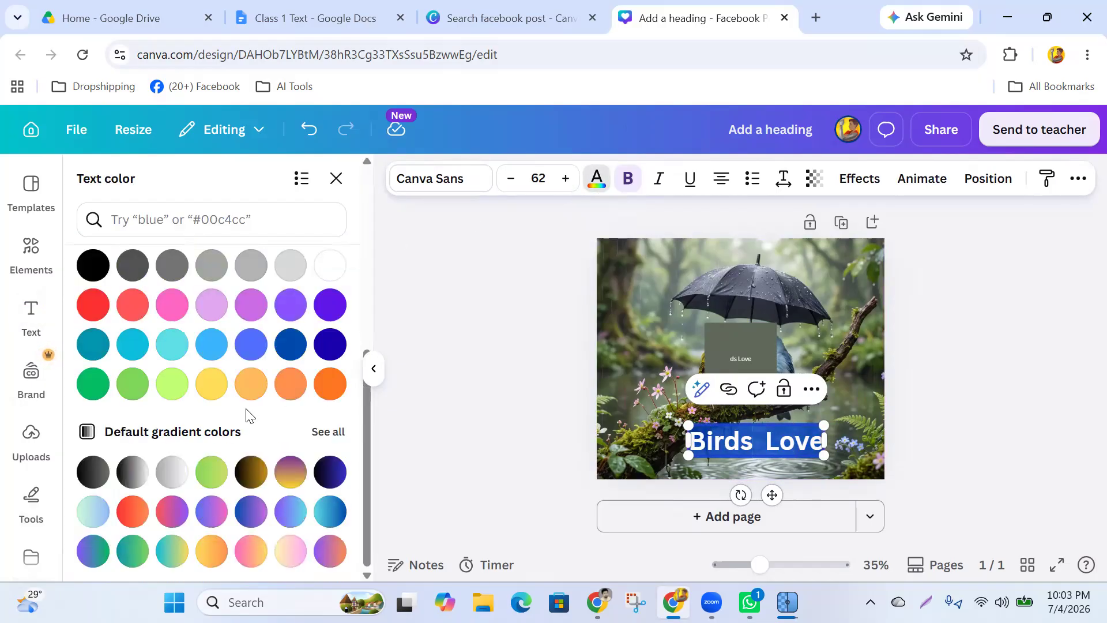
left_click(213, 516)
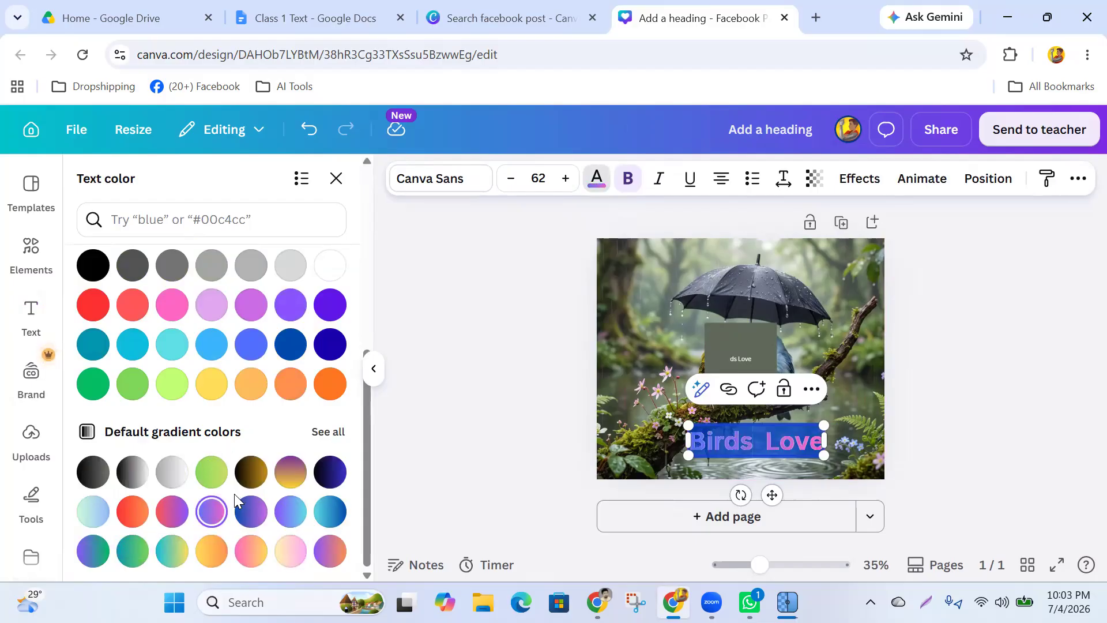
left_click(614, 379)
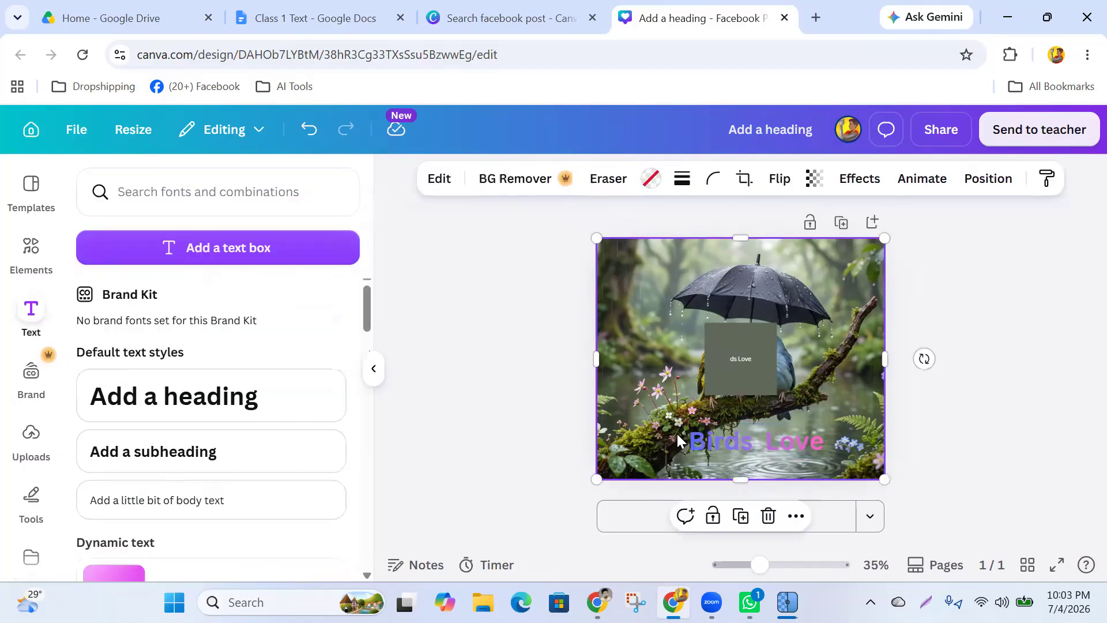
Try solid orange and several other default gradients on the "Birds Love" heading, then reapply the blue-to-pink gradient.
left_click(718, 456)
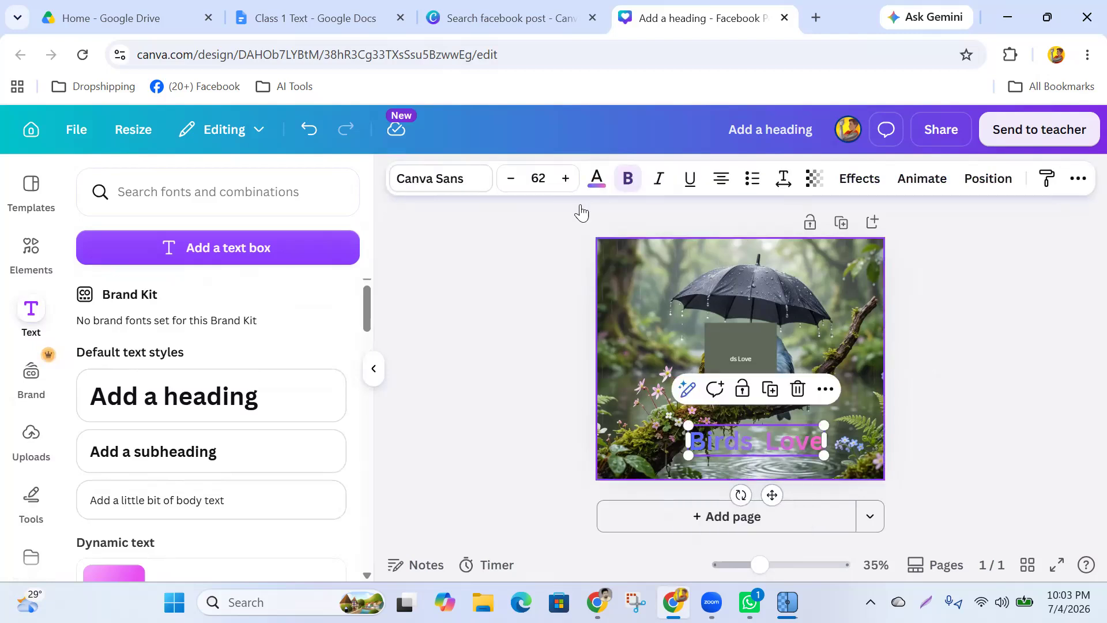
left_click(597, 178)
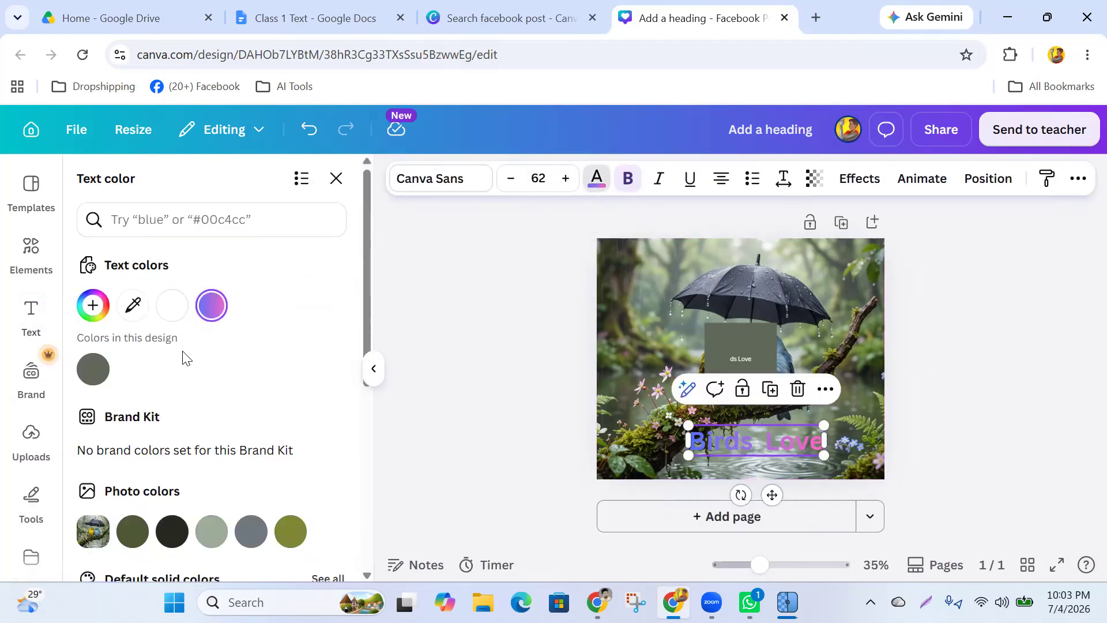
scroll(190, 369, "down", 5)
left_click(339, 480)
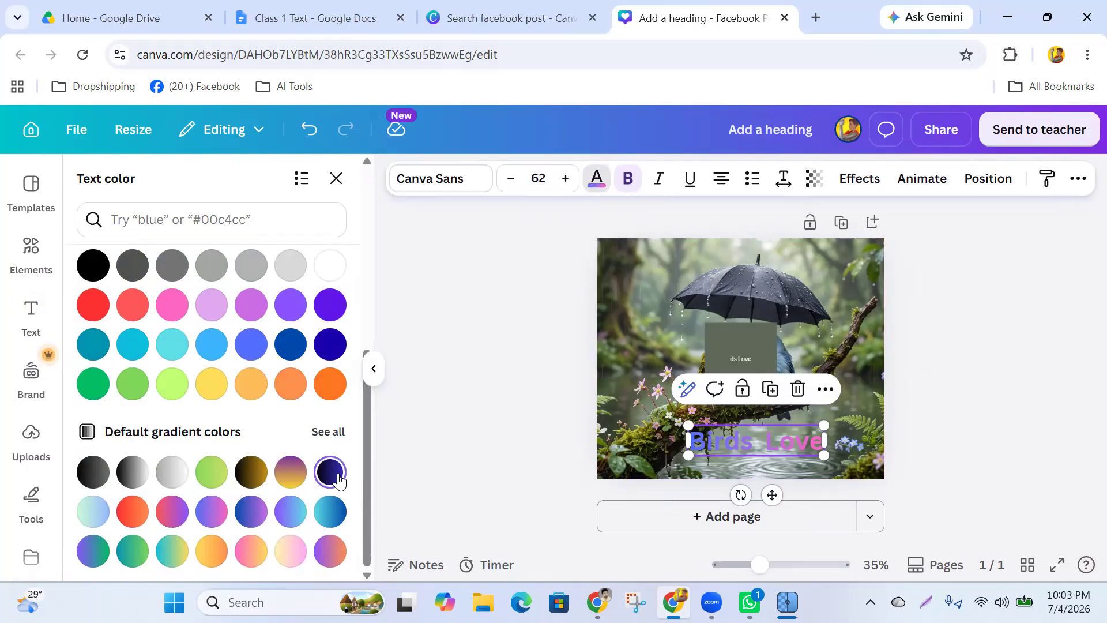
left_click(331, 390)
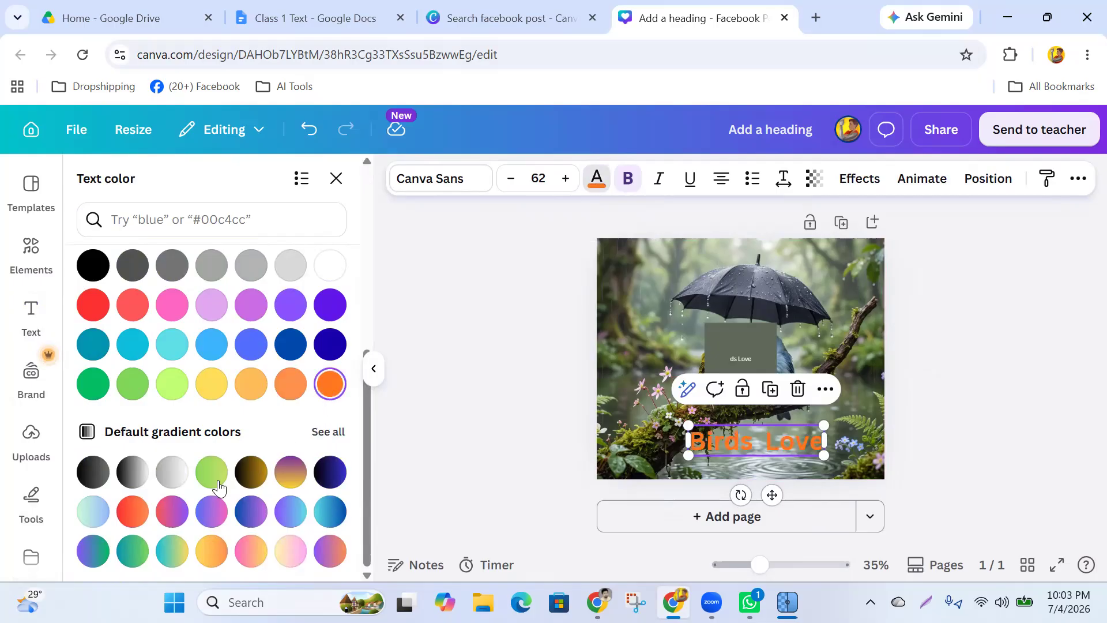
left_click(133, 511)
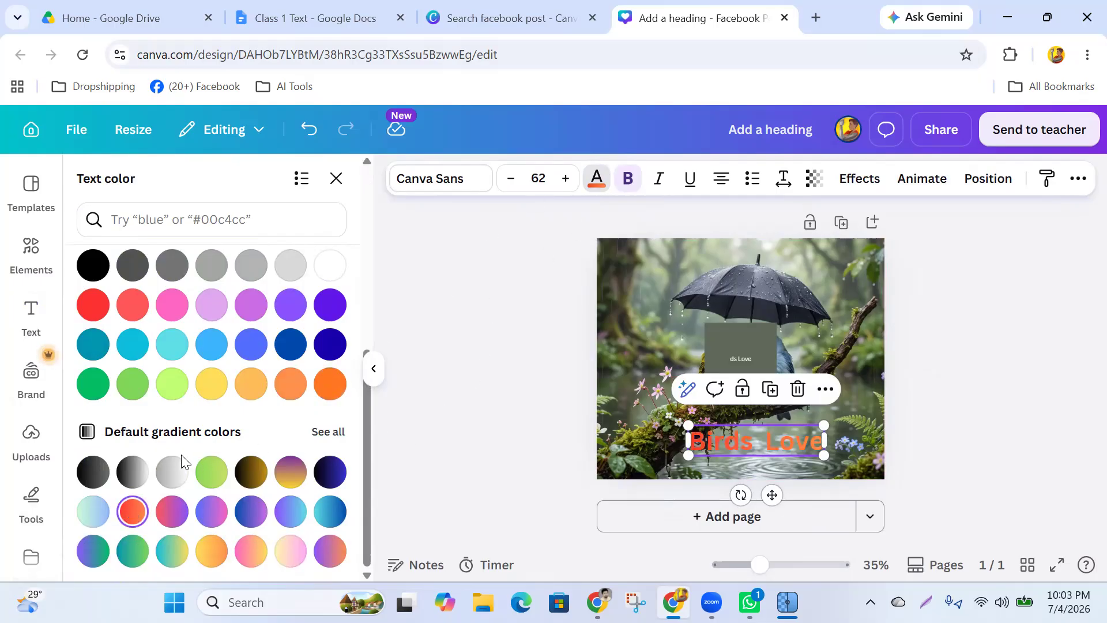
left_click(92, 552)
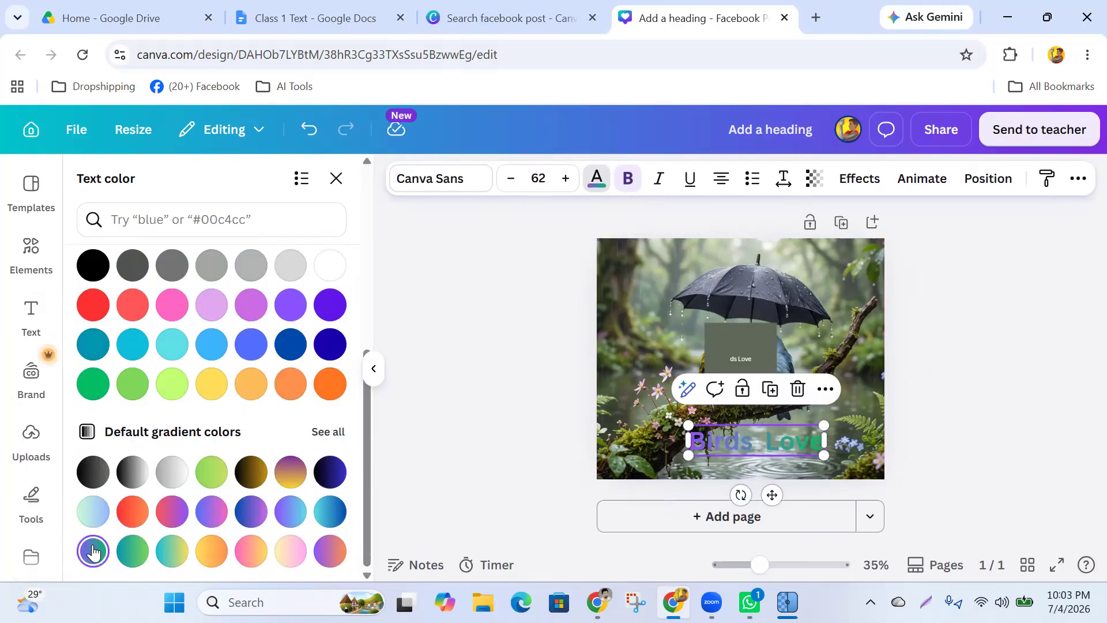
left_click(96, 510)
left_click(173, 513)
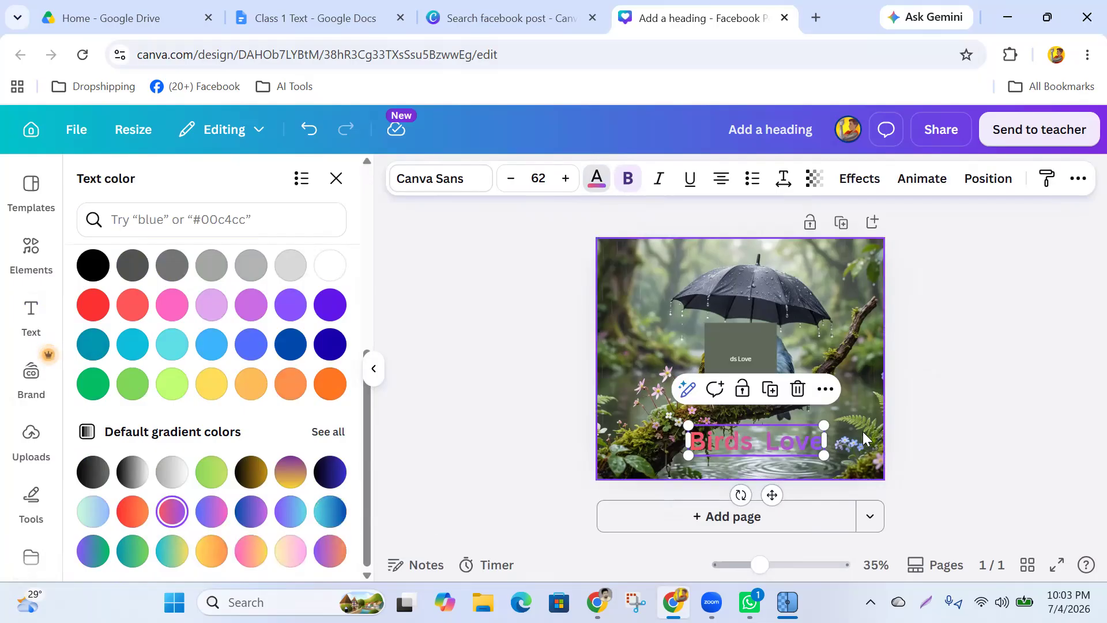
left_click(290, 483)
left_click(255, 522)
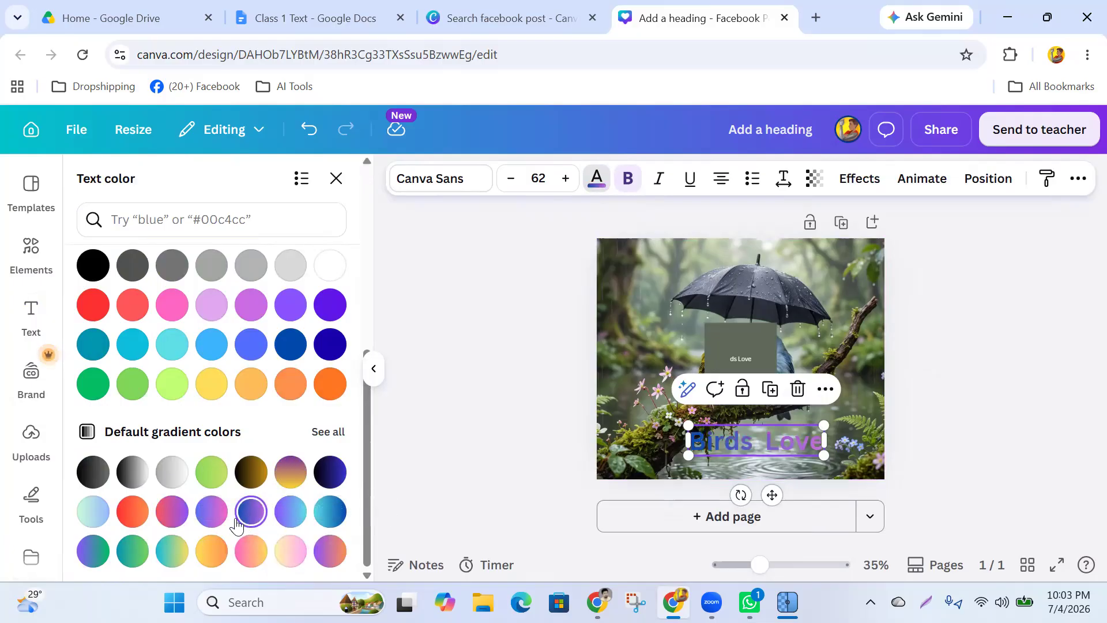
left_click(202, 519)
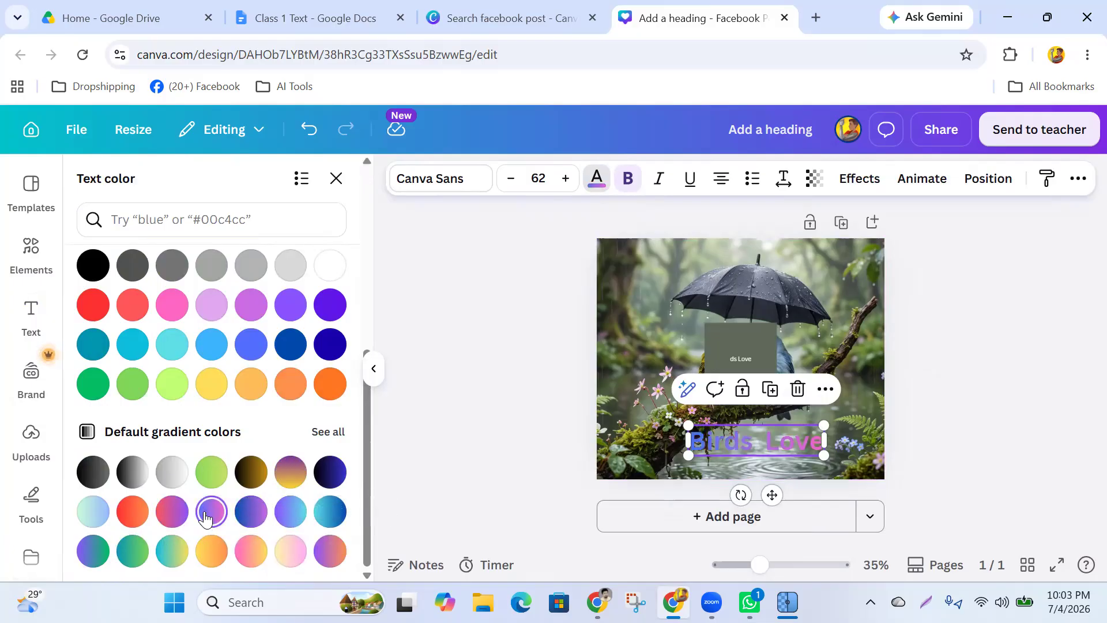
left_click(457, 433)
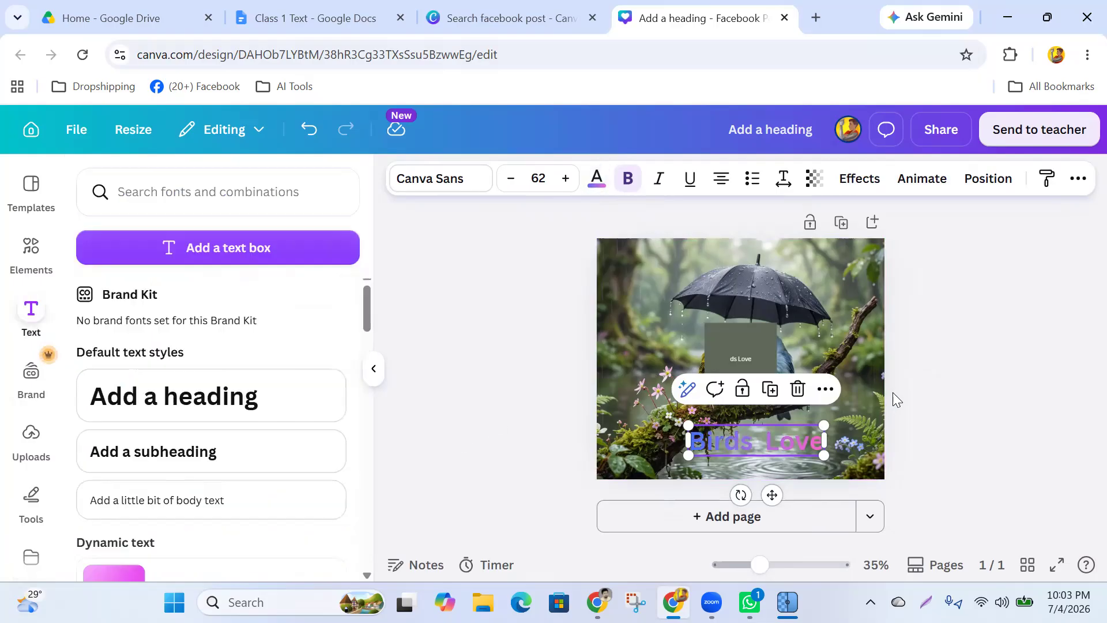
Move the "Birds Love" heading from the lower part of the bird picture to its upper-left area.
left_click(954, 354)
left_click(792, 454)
left_click_drag(771, 494, 680, 317)
Reduce the "Birds Love" heading's font size to 55.
left_click(509, 179)
left_click(510, 179)
left_click(509, 179)
left_click(509, 178)
left_click(510, 179)
left_click(510, 179)
left_click(510, 179)
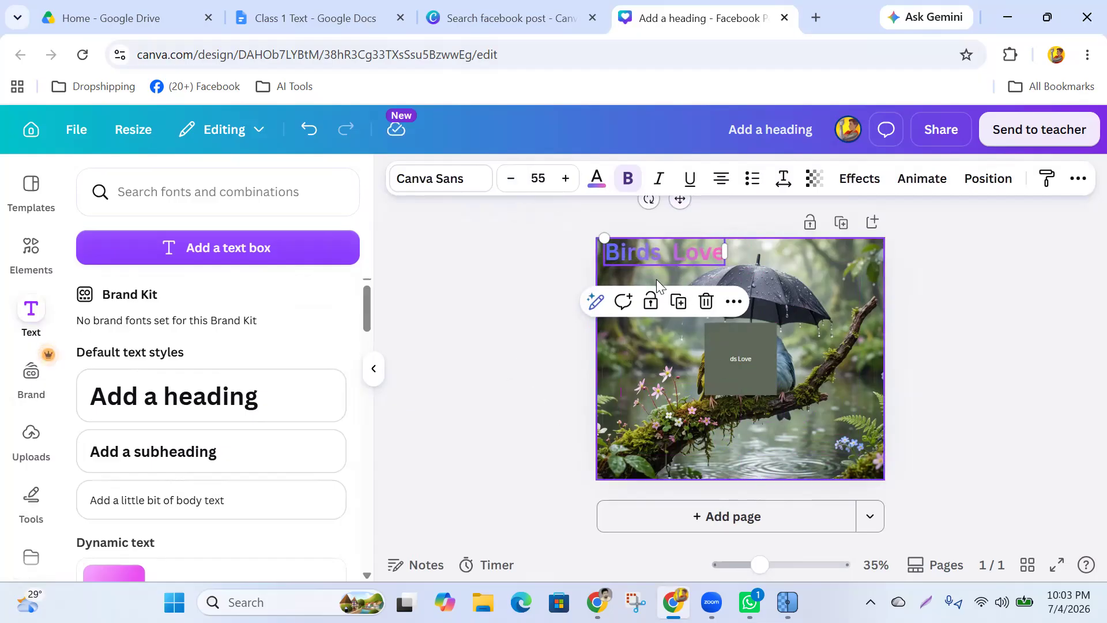
Fine-tune the "Birds Love" heading's placement so it sits just inside the picture's upper-left corner.
left_click_drag(680, 200, 674, 212)
left_click_drag(674, 213, 679, 214)
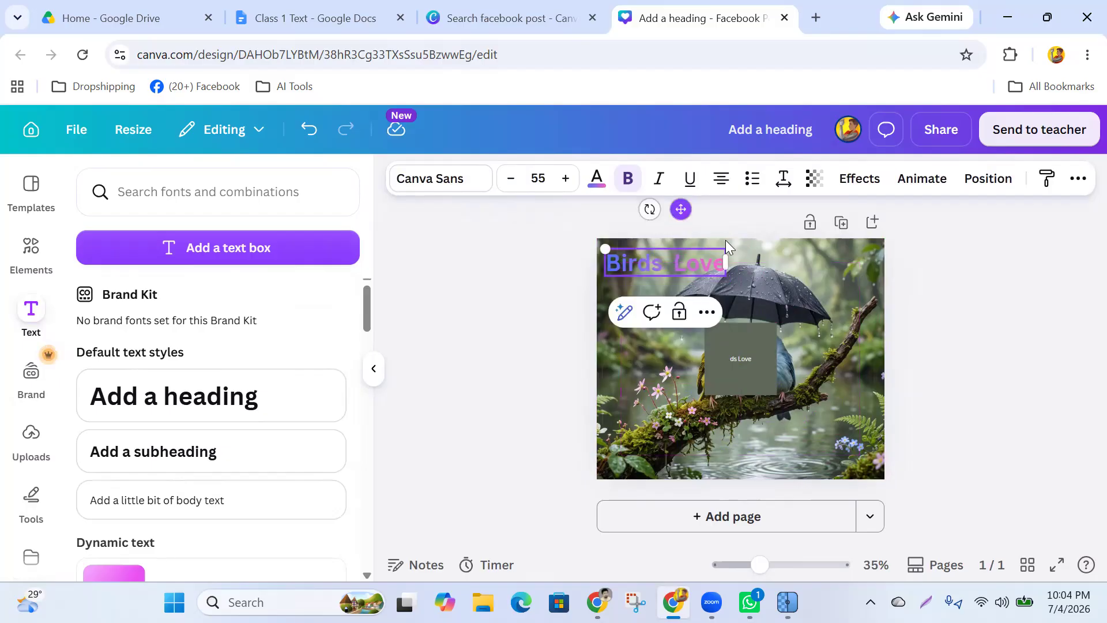
left_click(995, 340)
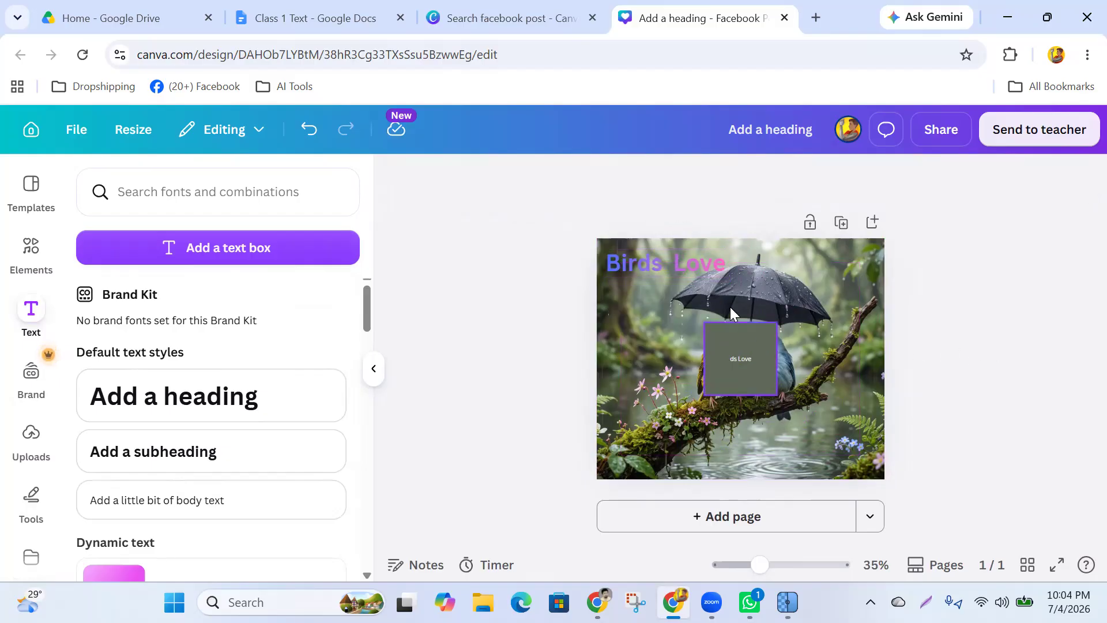
left_click(667, 255)
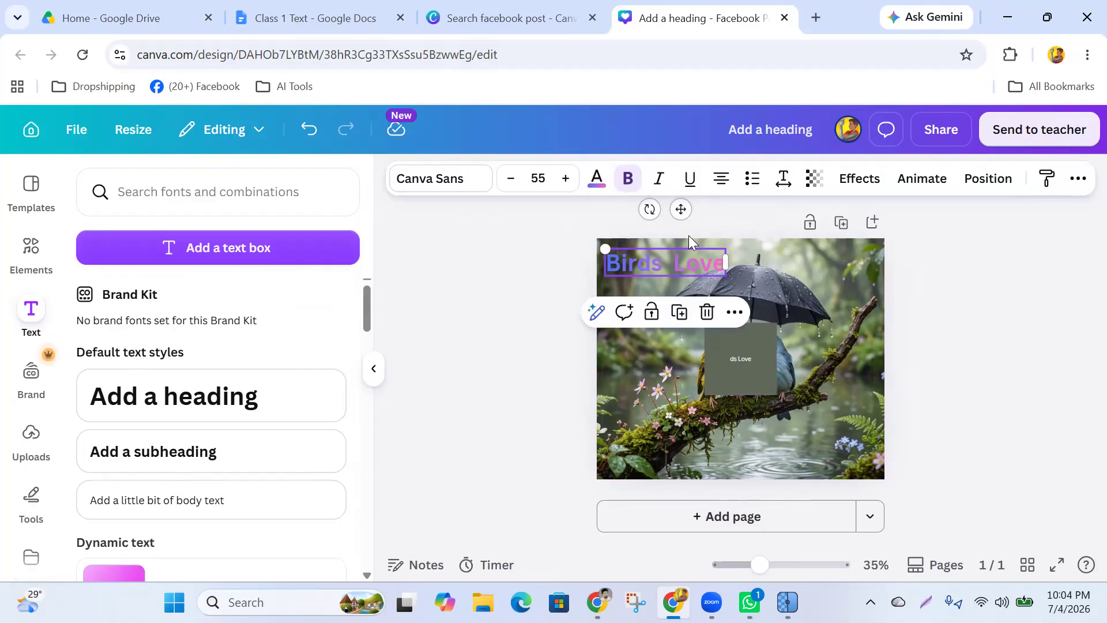
key("Up")
key("Up")
key("Up")
key("Up")
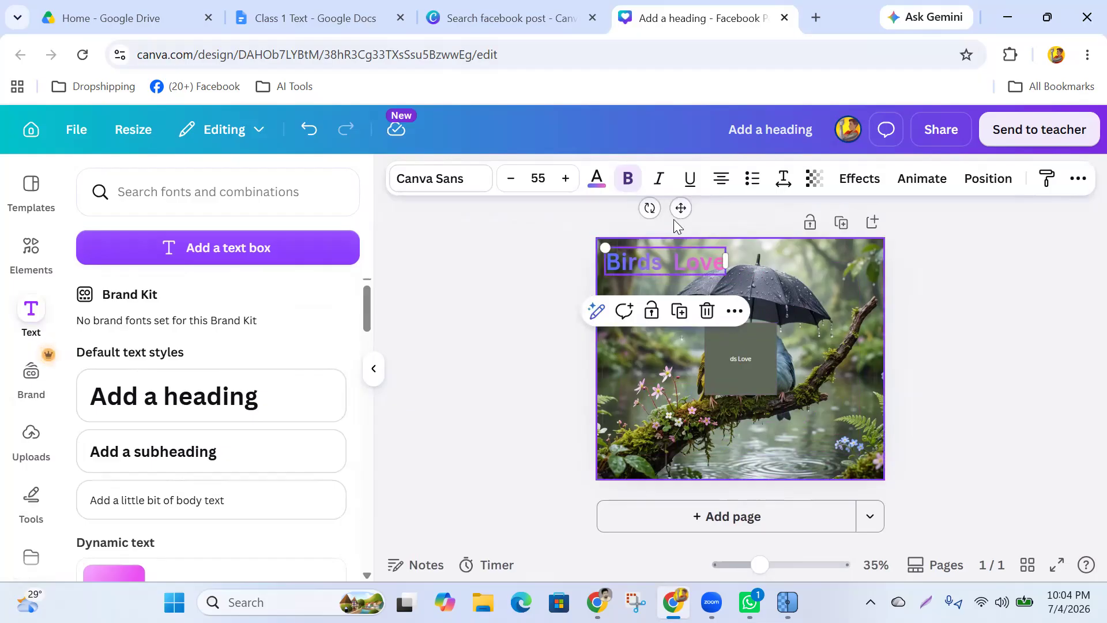
left_click_drag(680, 208, 678, 202)
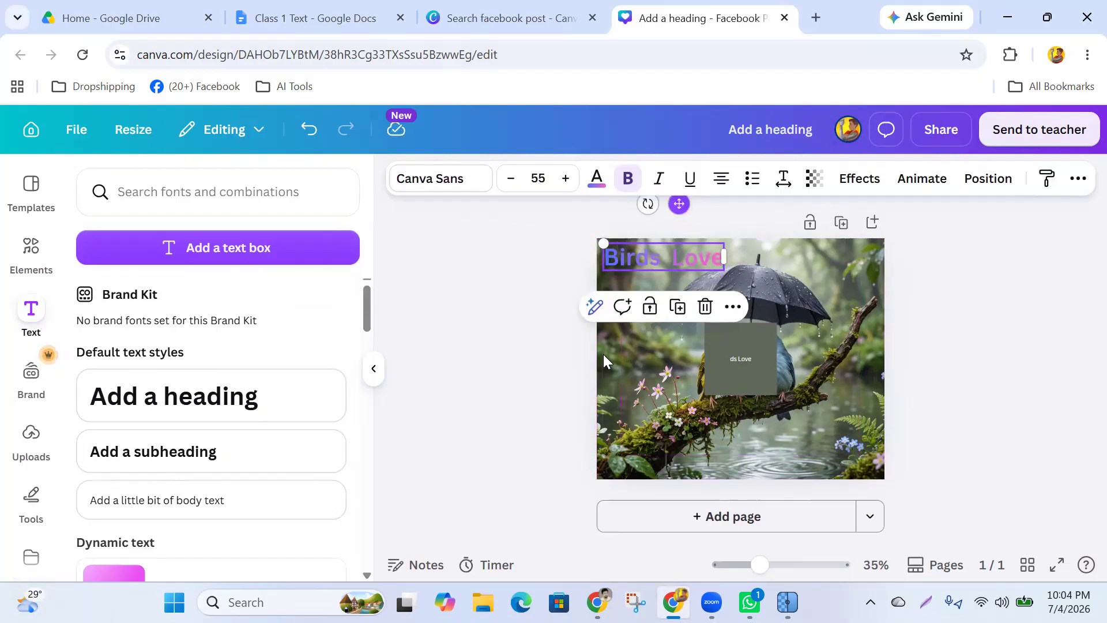
left_click(527, 394)
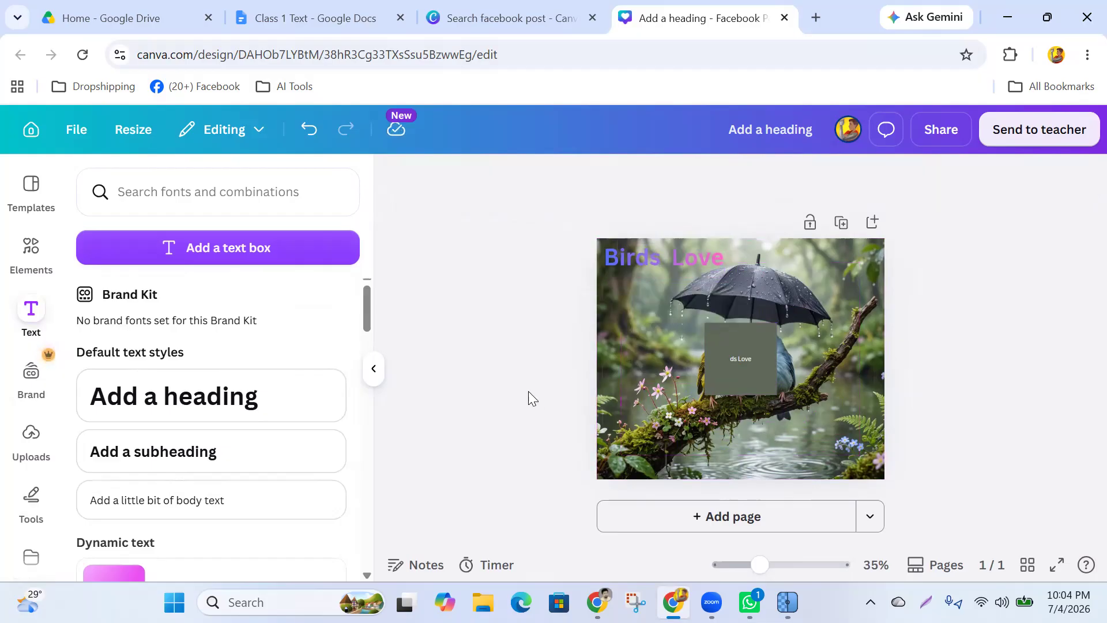
left_click(671, 256)
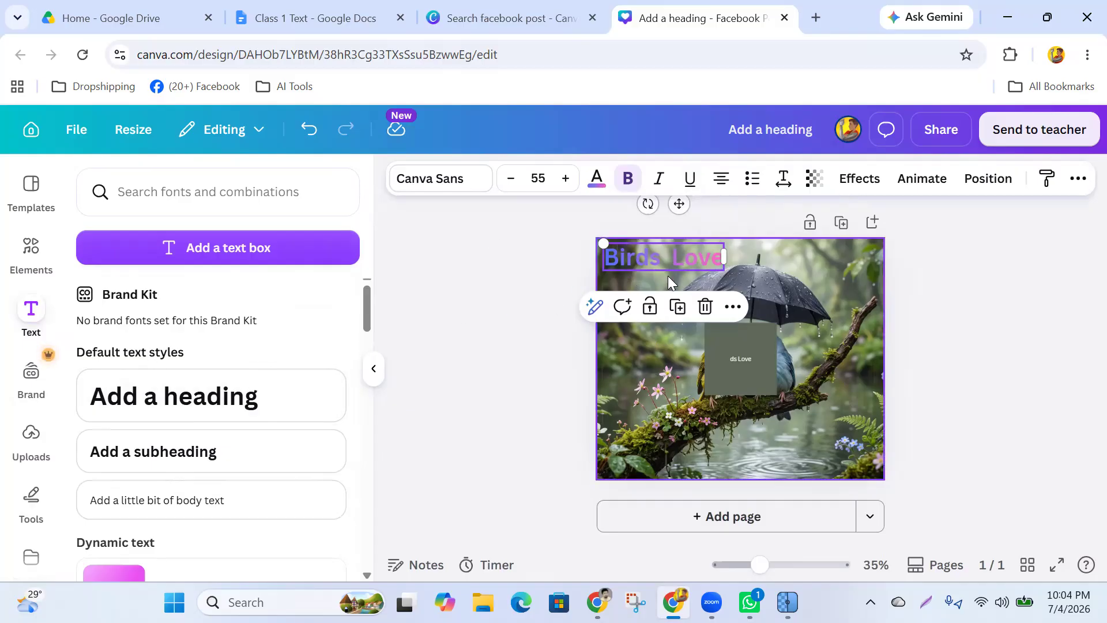
left_click(663, 259)
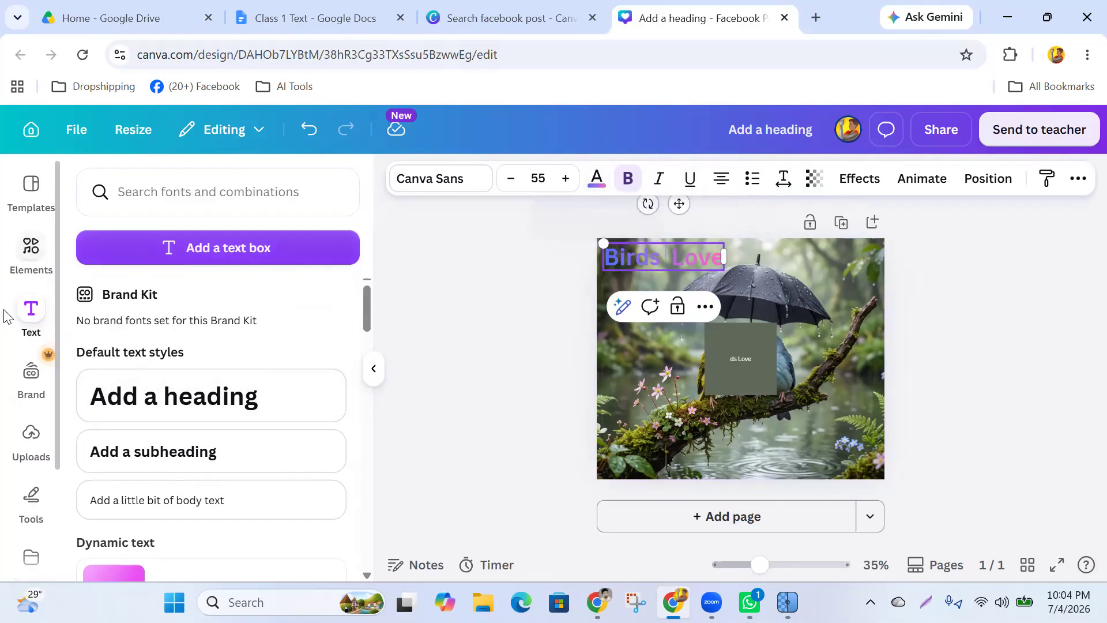
Try the "Order Now!" font combination on the page and delete it again.
scroll(179, 398, "down", 5)
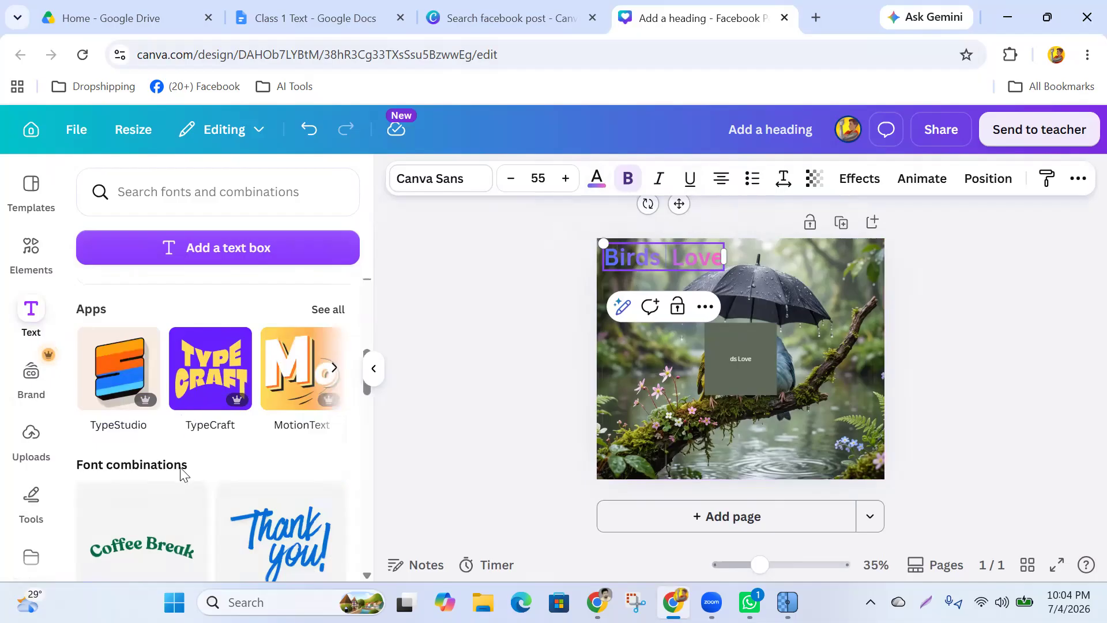
scroll(161, 507, "down", 5)
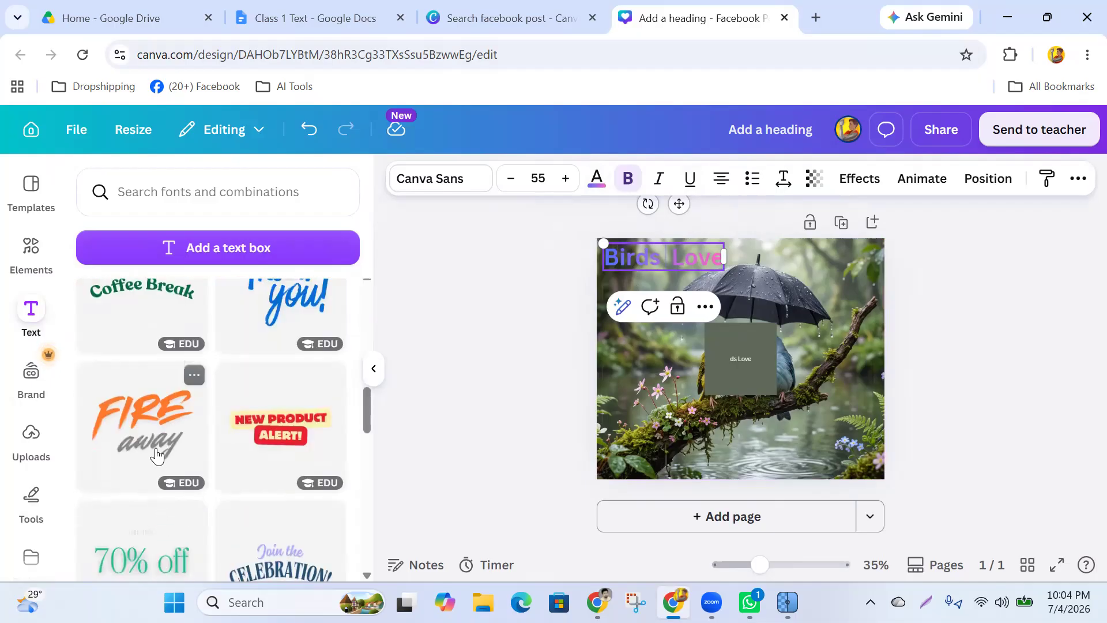
scroll(156, 455, "down", 7)
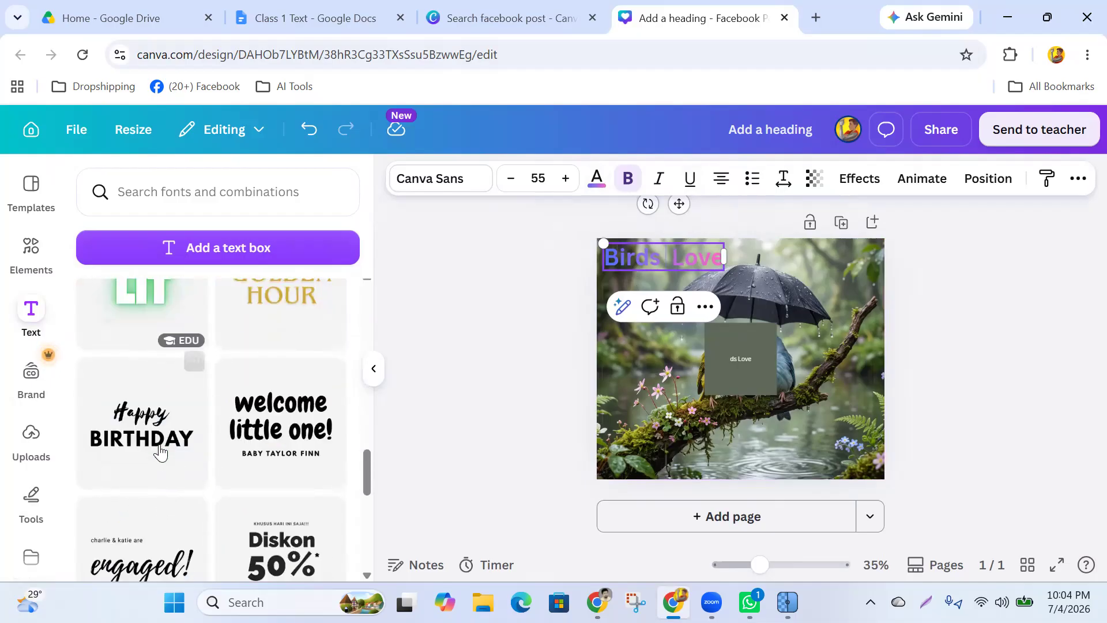
scroll(161, 452, "down", 5)
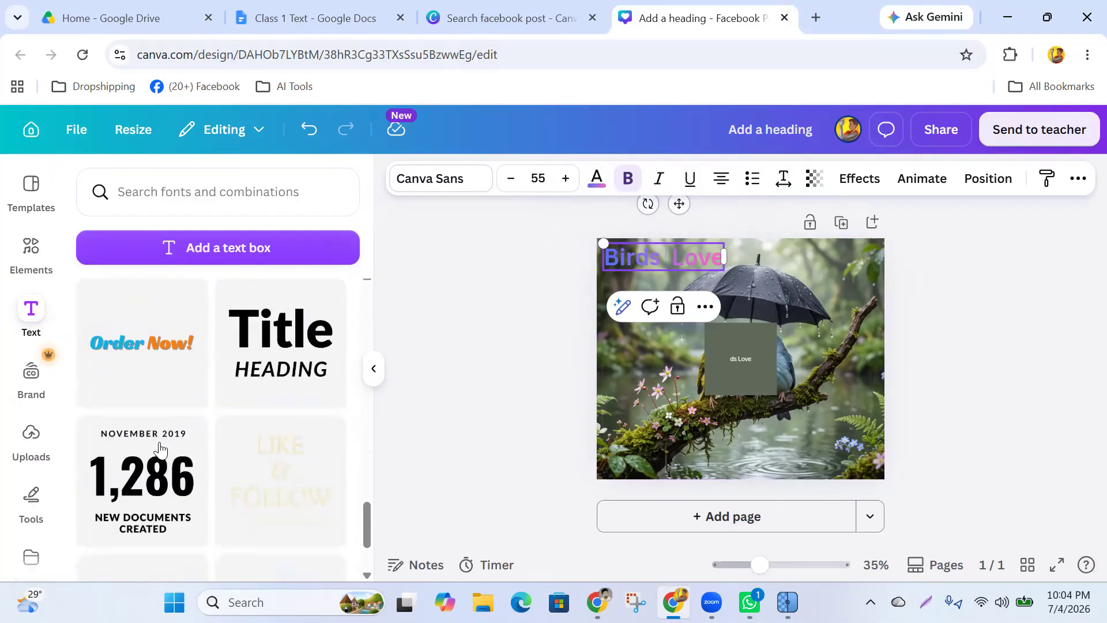
scroll(159, 449, "up", 2)
scroll(143, 395, "down", 3)
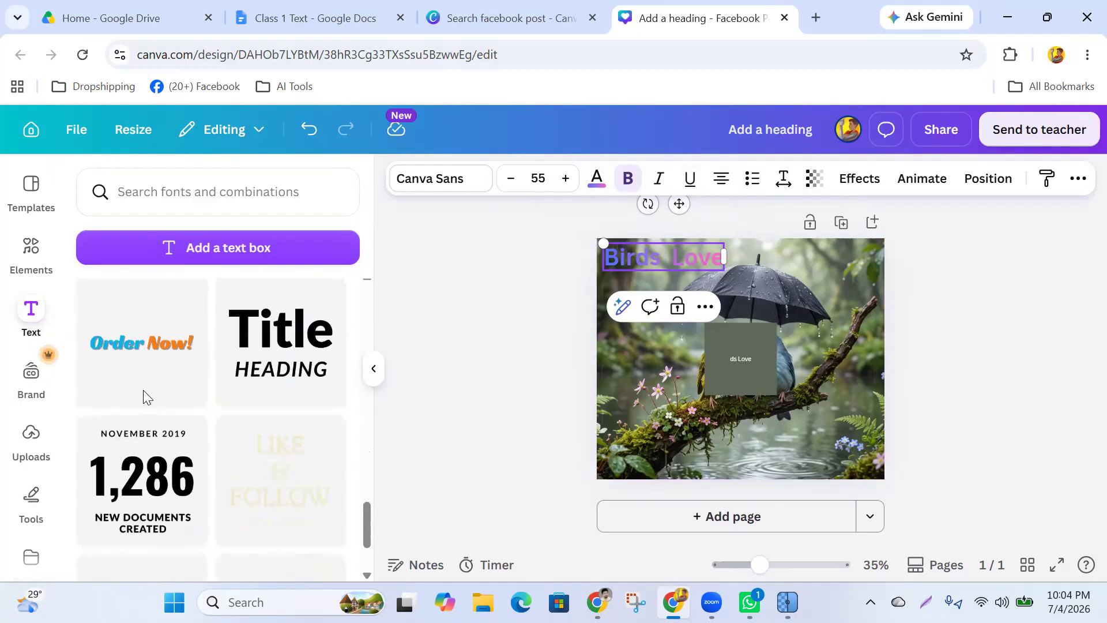
left_click(147, 346)
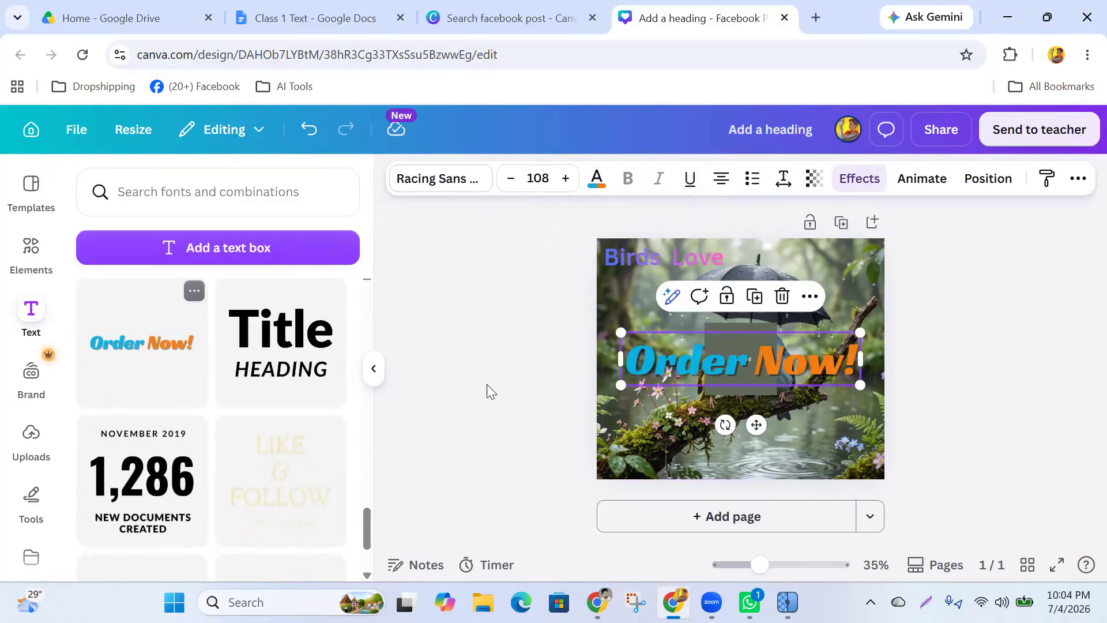
left_click(781, 294)
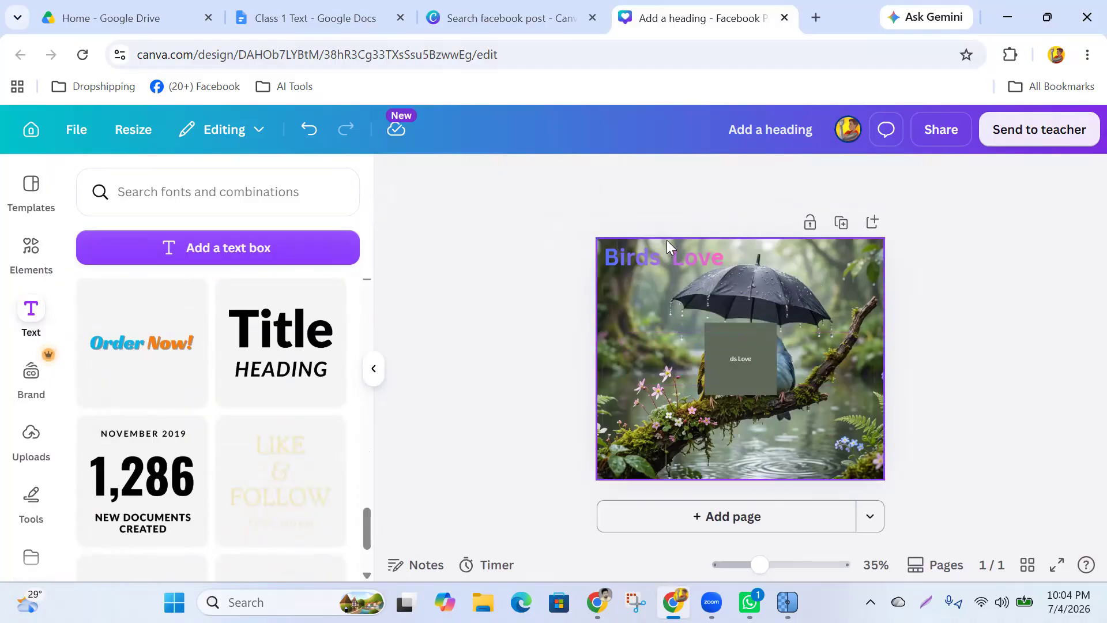
Try the Splice effect on the "Birds Love" heading and replace it with the Outline effect.
left_click(680, 258)
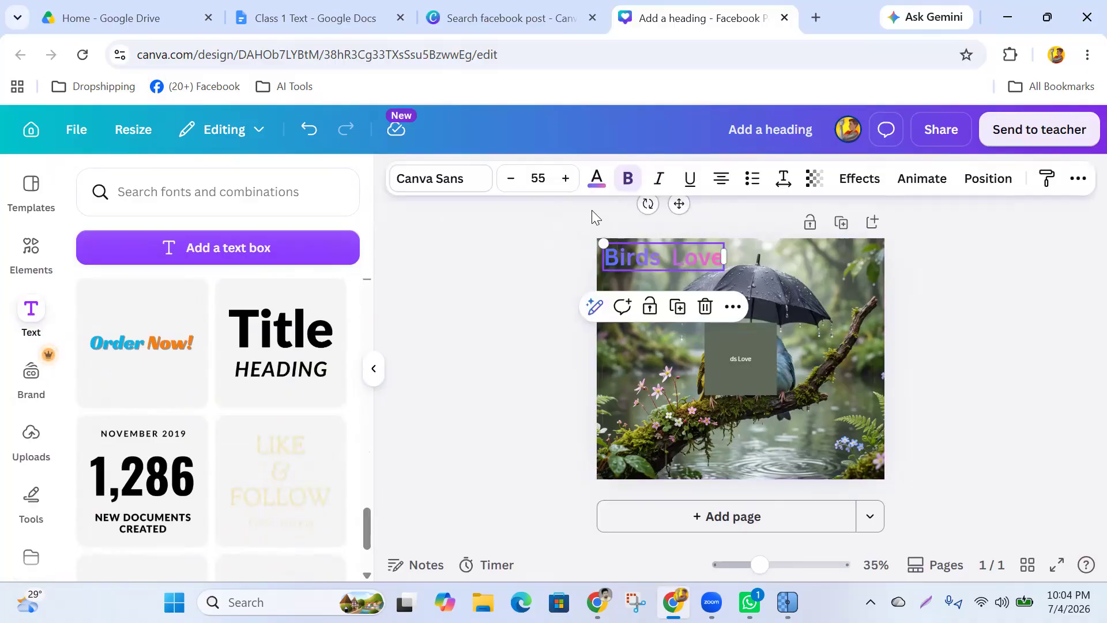
left_click(813, 180)
left_click_drag(855, 249, 980, 257)
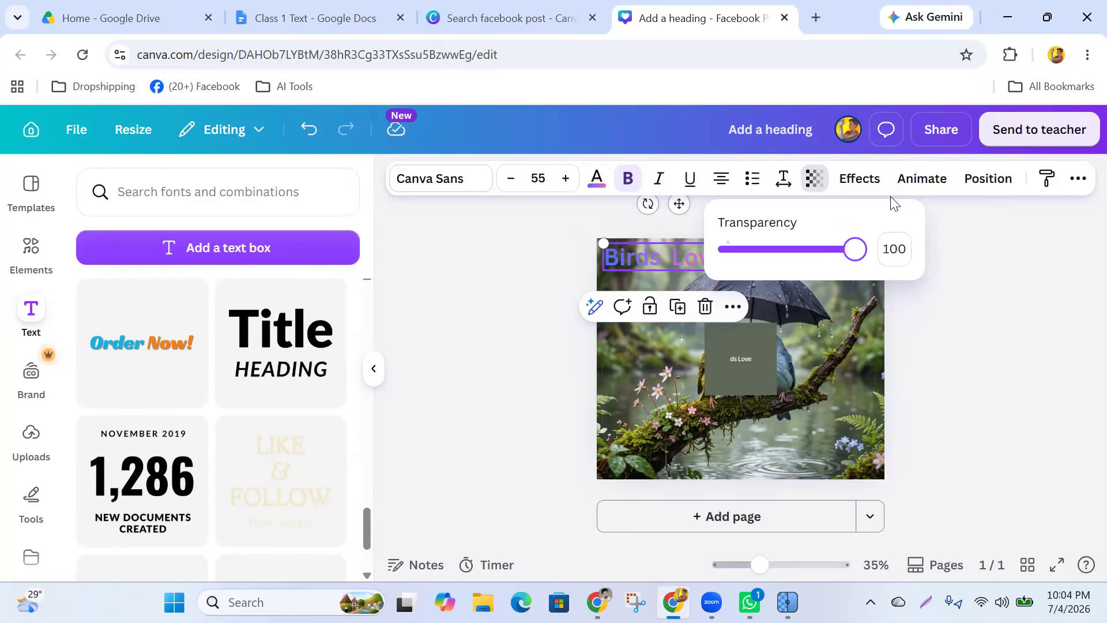
left_click(860, 180)
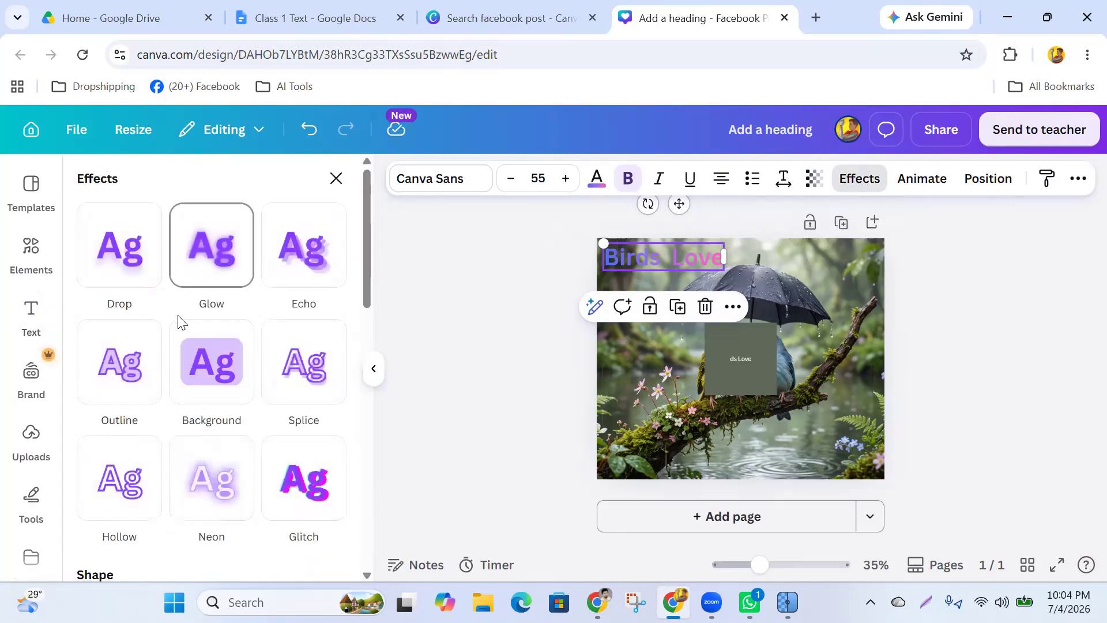
left_click(298, 368)
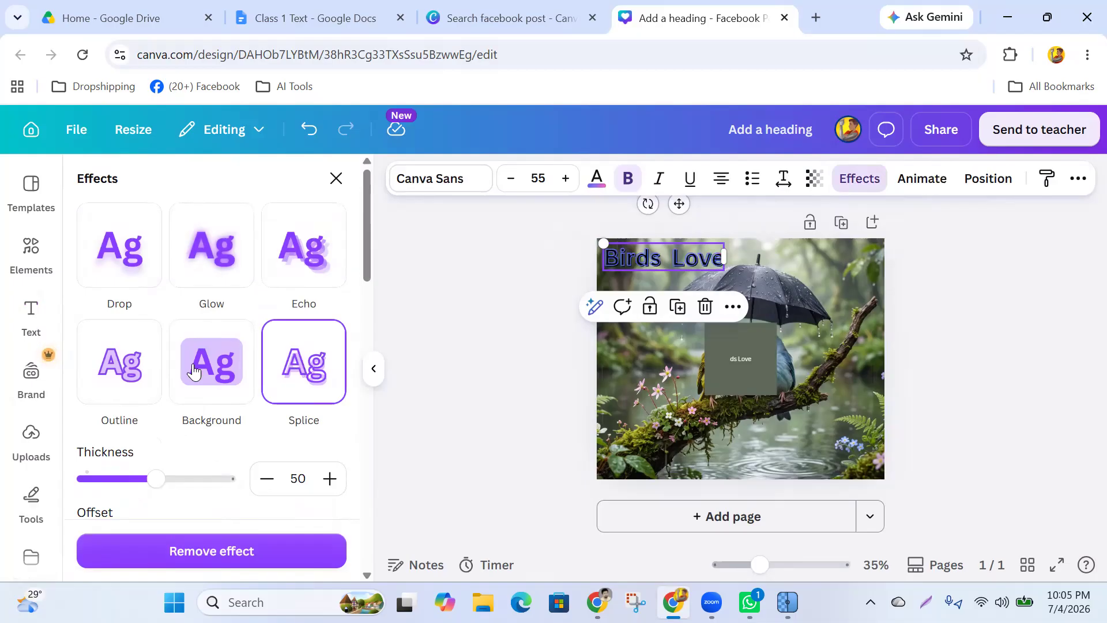
left_click(127, 380)
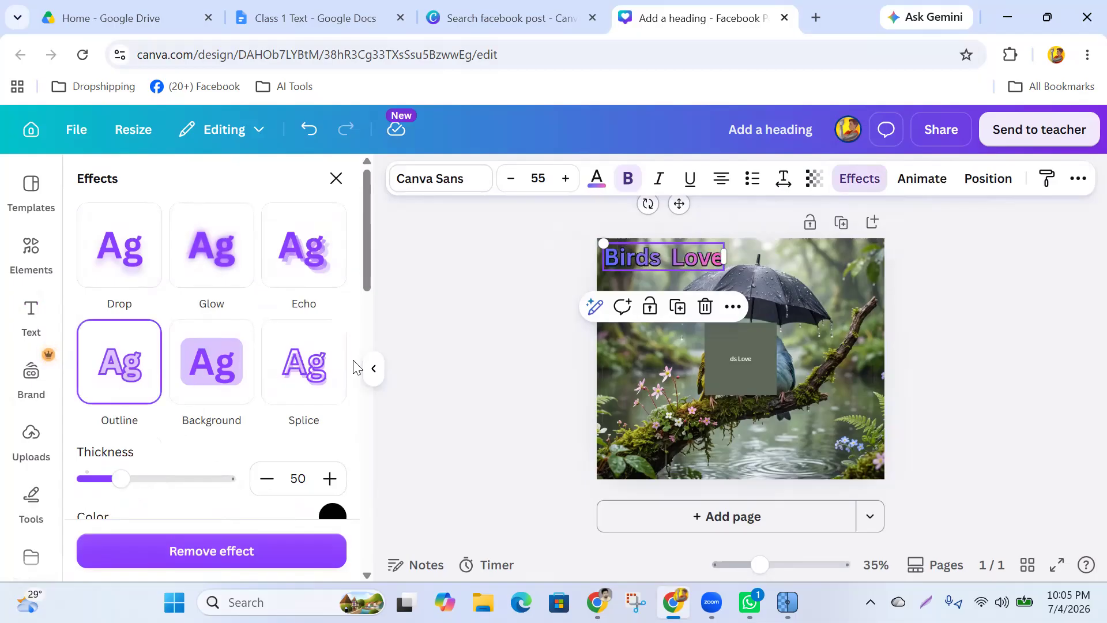
left_click(477, 328)
Delete the grey-green box with the "ds Love" text that covers the two birds.
left_click(954, 297)
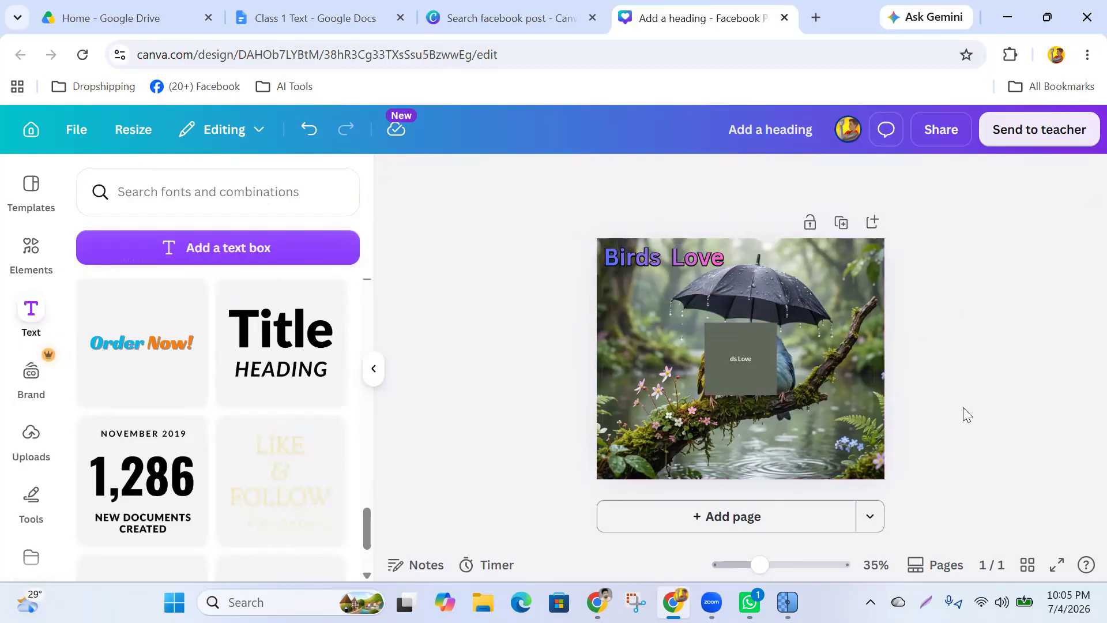
left_click(744, 375)
key("Delete")
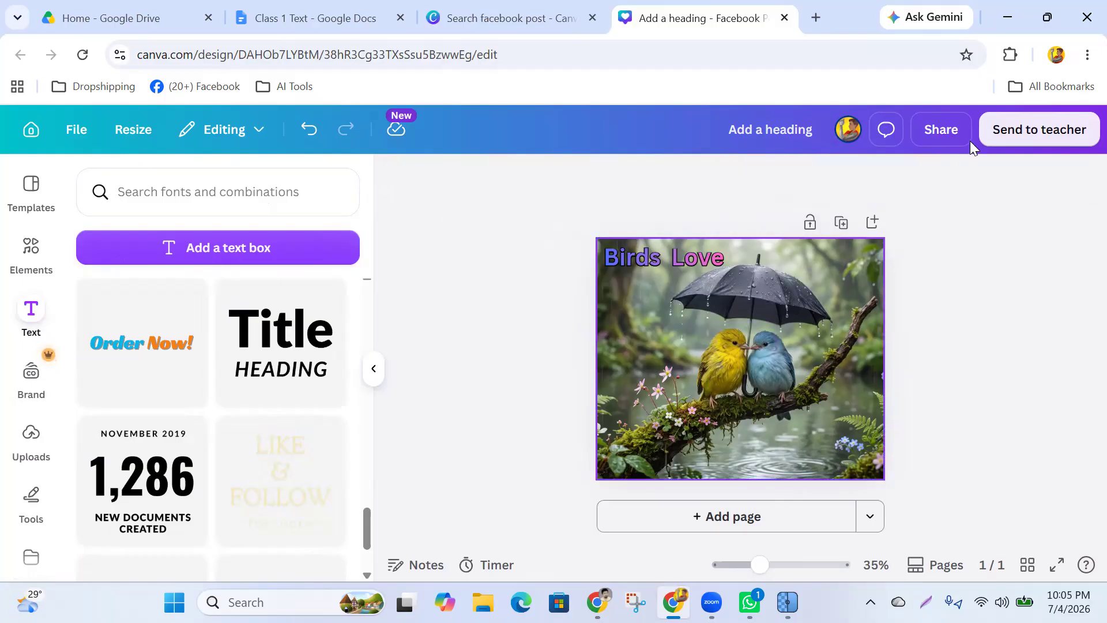
Download the design as a JPG with the quality set to 100.
left_click(941, 129)
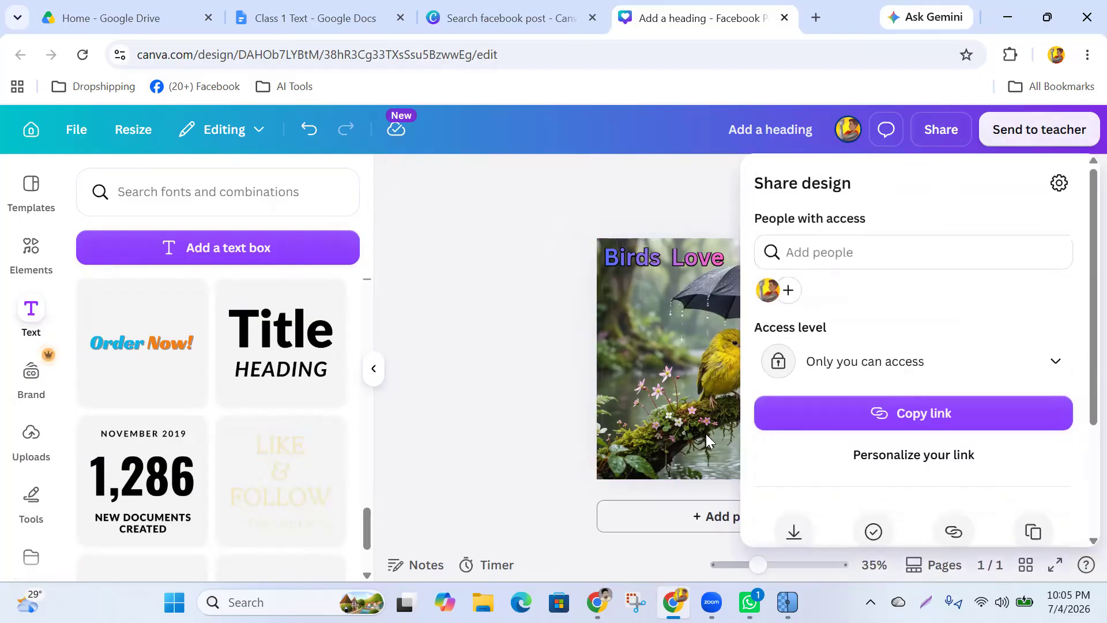
scroll(882, 383, "down", 3)
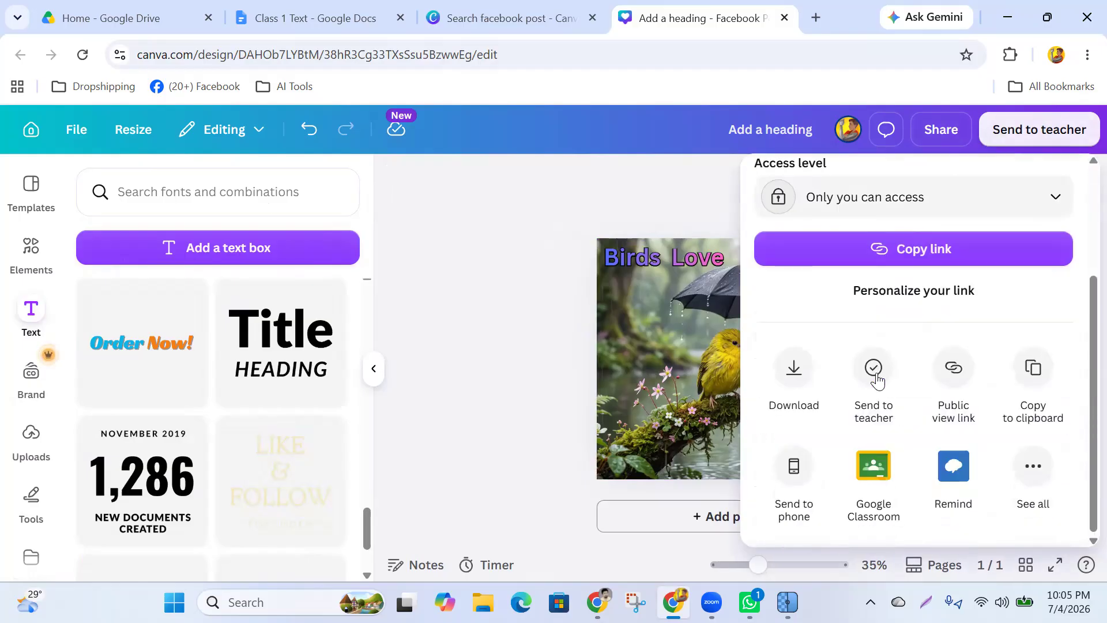
left_click(794, 377)
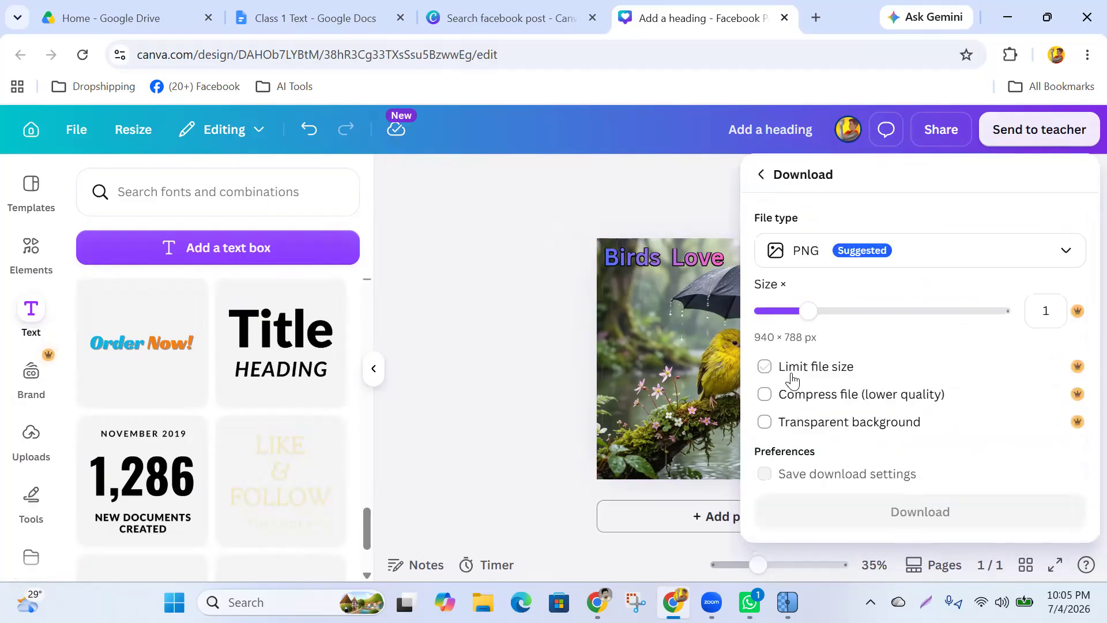
left_click(866, 262)
left_click(835, 313)
left_click_drag(936, 388, 1062, 388)
scroll(1004, 503, "down", 1)
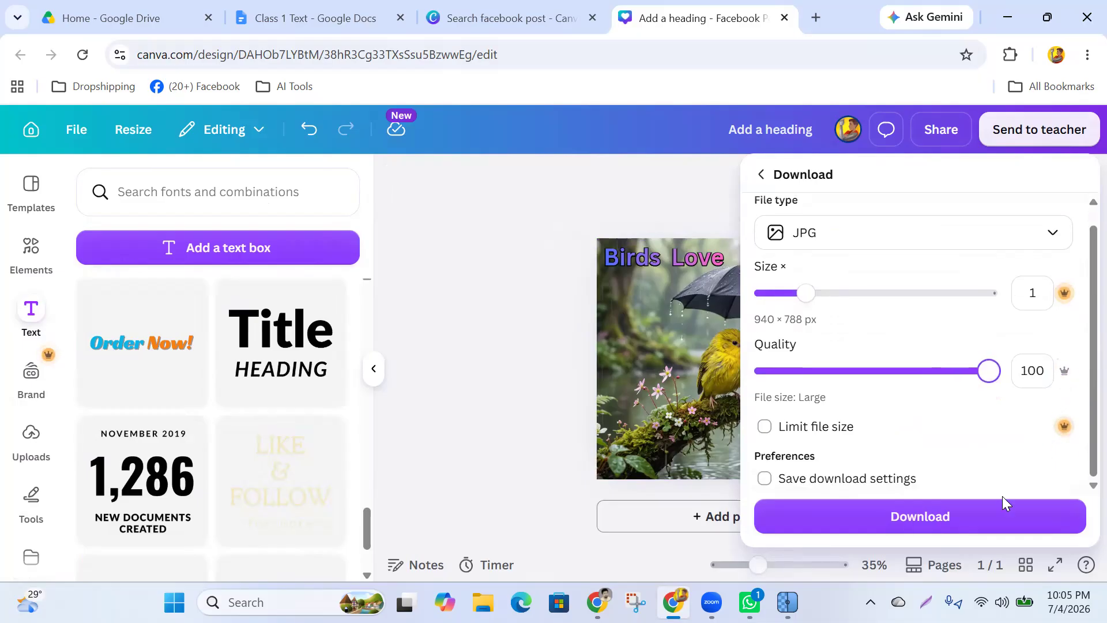
left_click(834, 515)
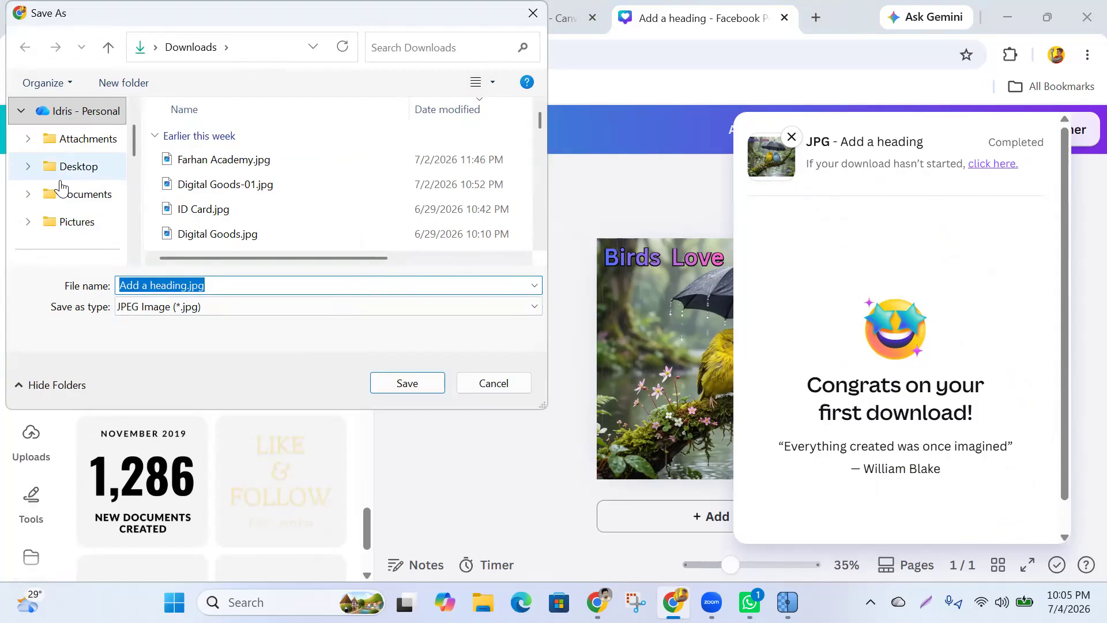
Save the downloaded image in the Downloads folder under the file name Birds Love.
scroll(62, 188, "up", 1)
scroll(72, 192, "down", 5)
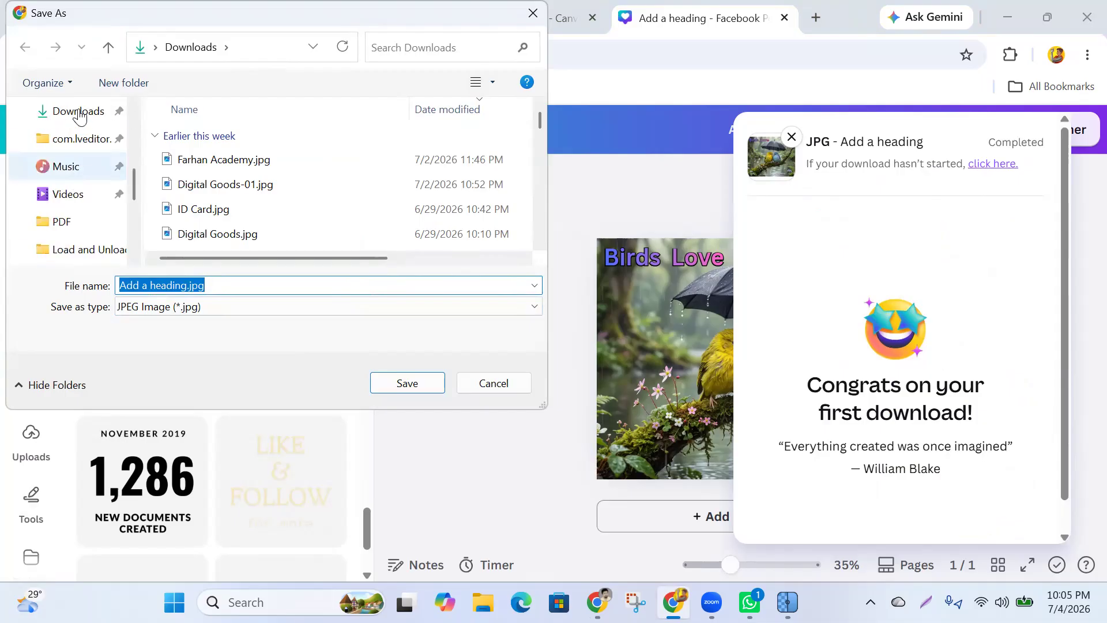
left_click(79, 113)
left_click(222, 284)
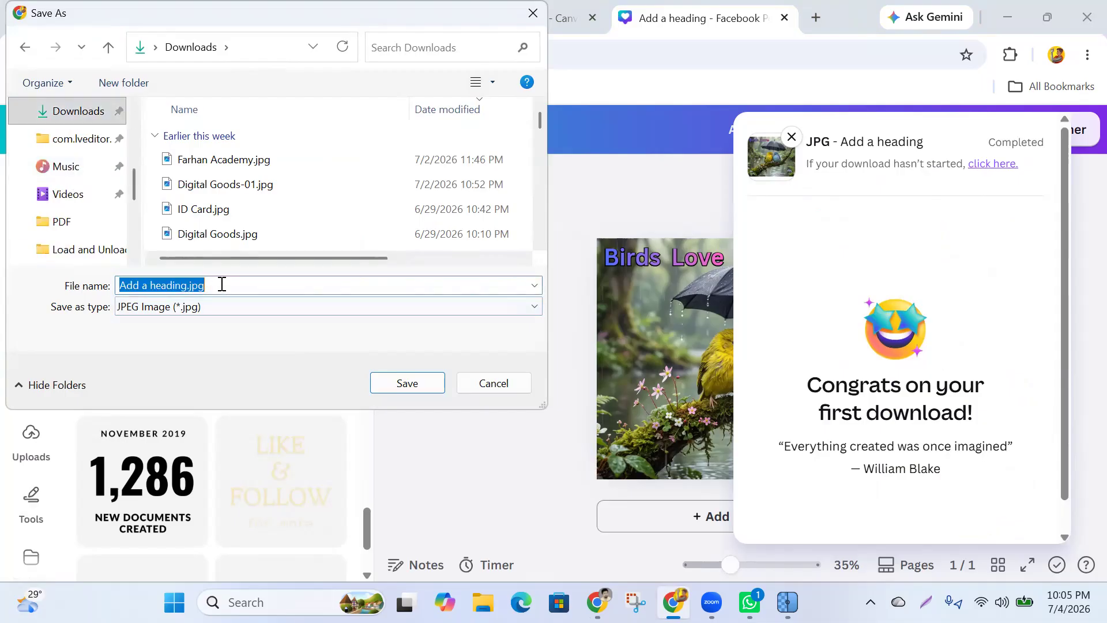
type("Bo")
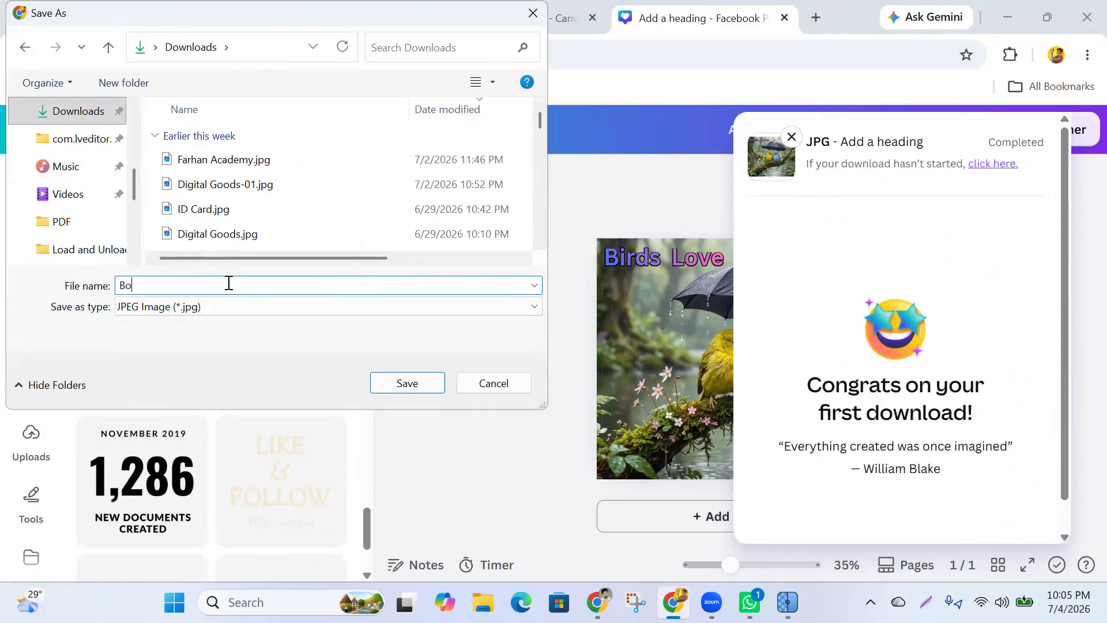
key("BackSpace")
type("ir")
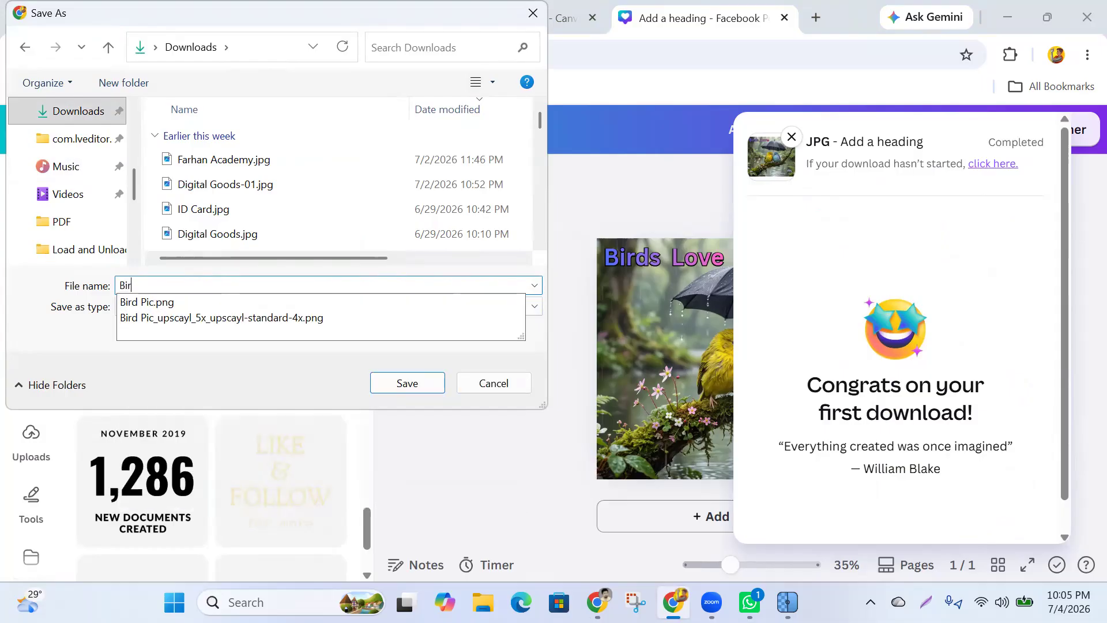
type("ds Lo")
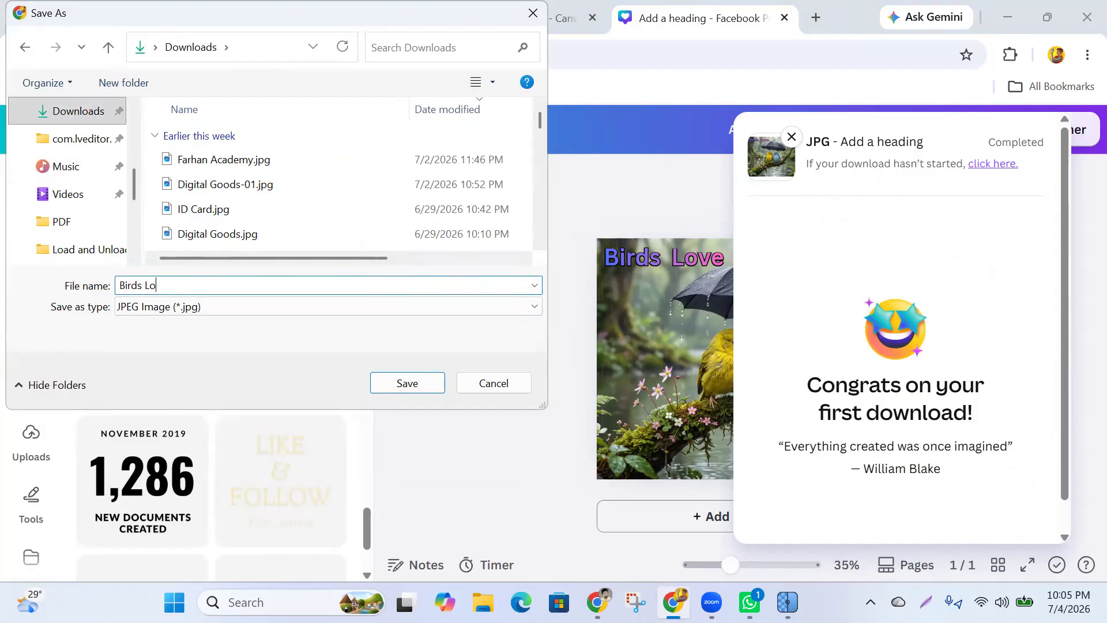
type("ve")
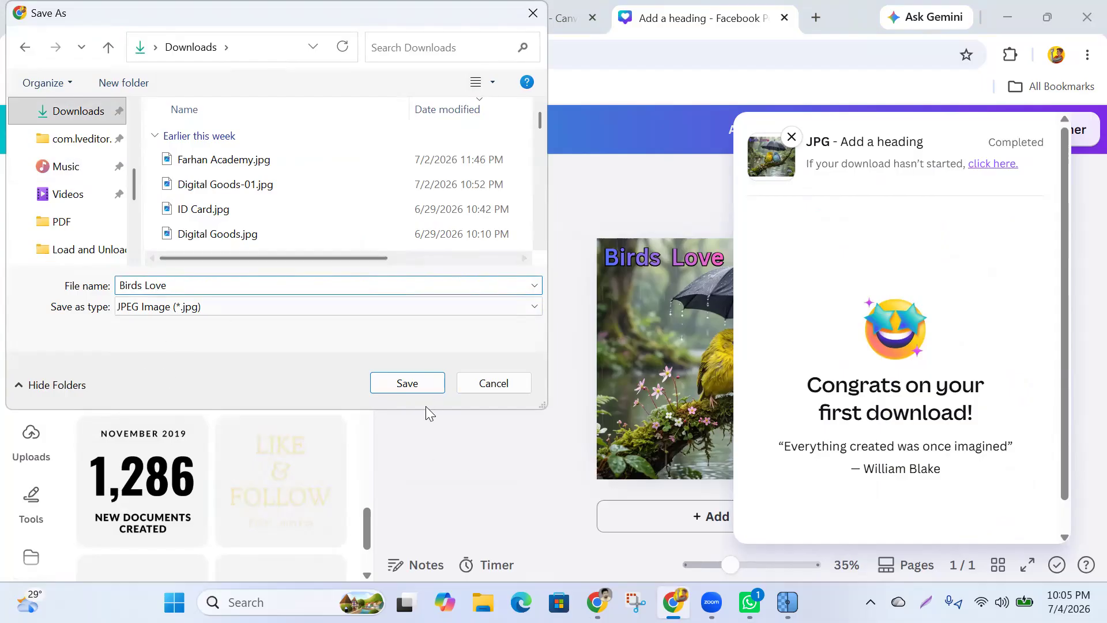
left_click(412, 384)
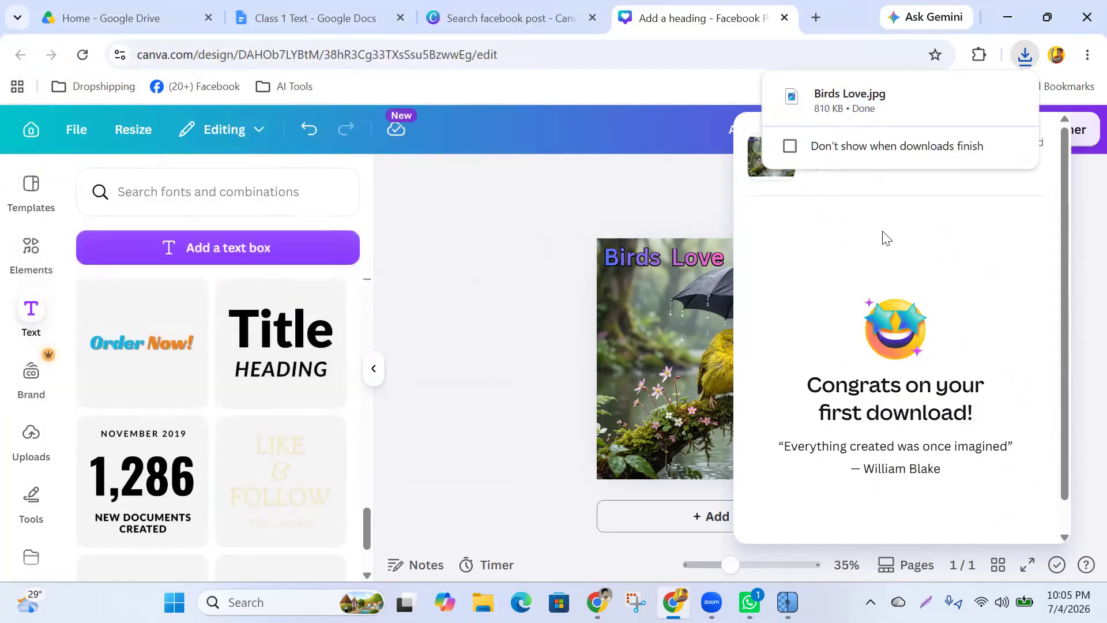
Show the downloaded Birds Love.jpg file in its folder.
left_click(978, 98)
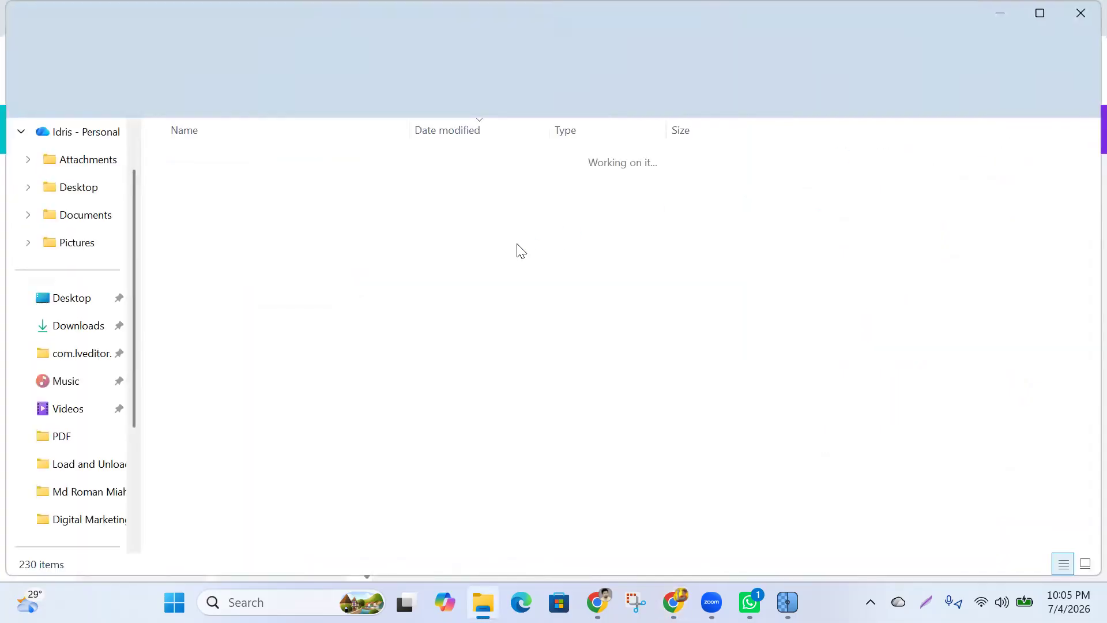
left_click(577, 586)
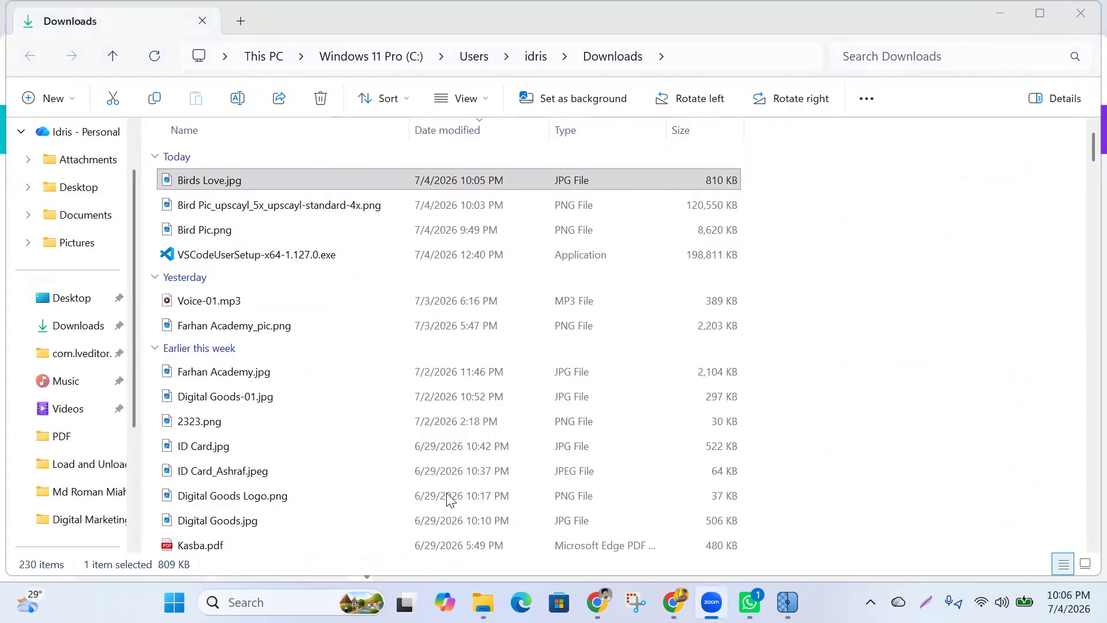
Open the detailed file properties of Birds Love.jpg in the Downloads folder.
left_click(215, 182)
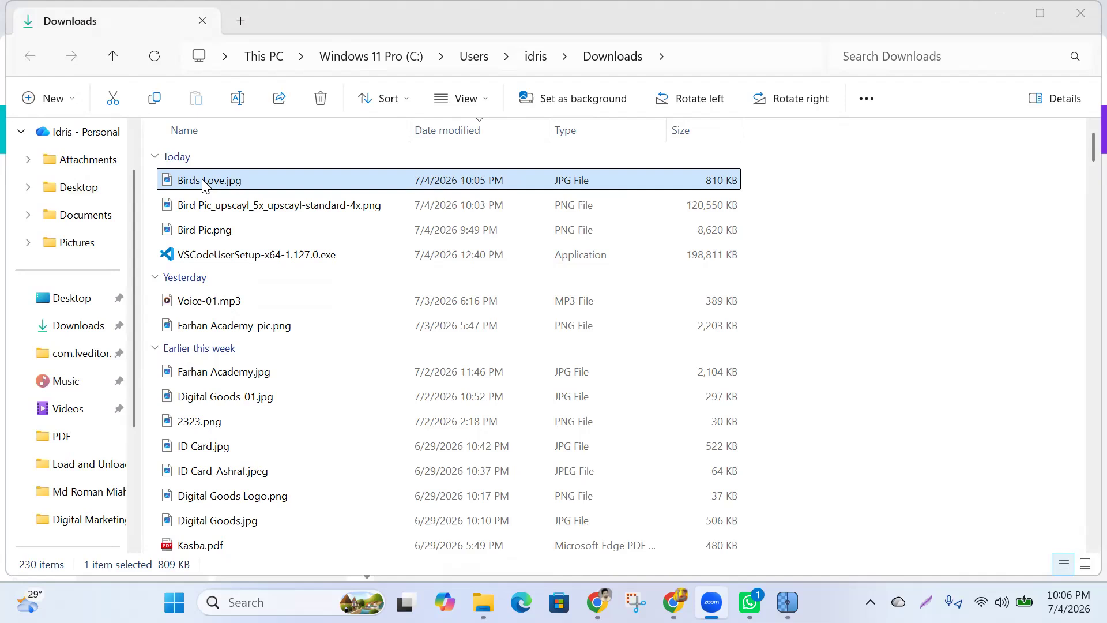
right_click(203, 184)
scroll(274, 392, "down", 1)
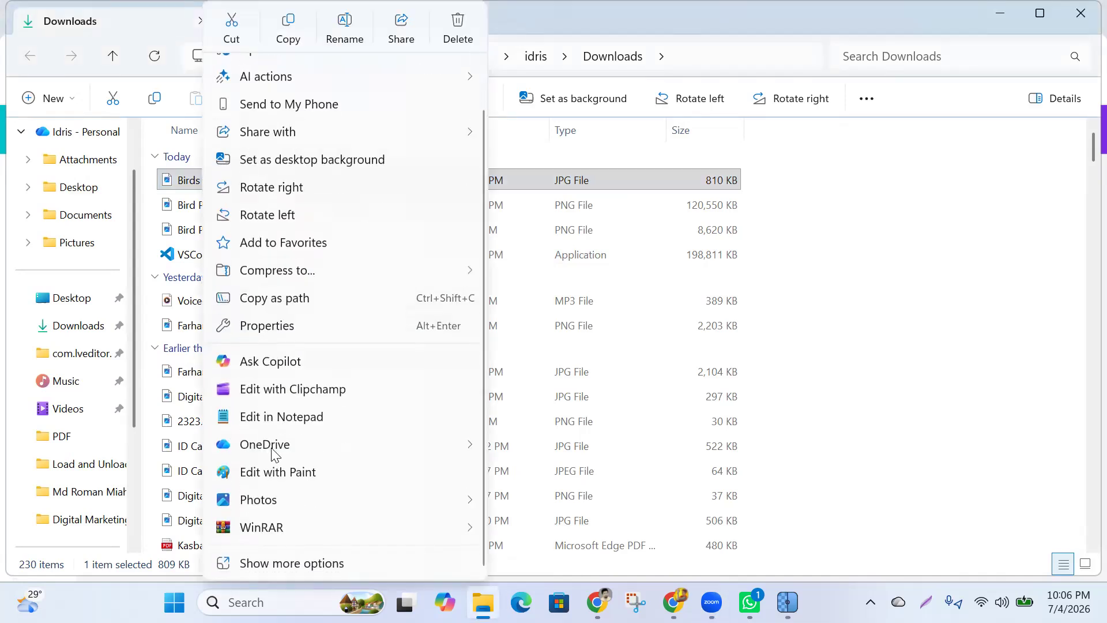
left_click(264, 562)
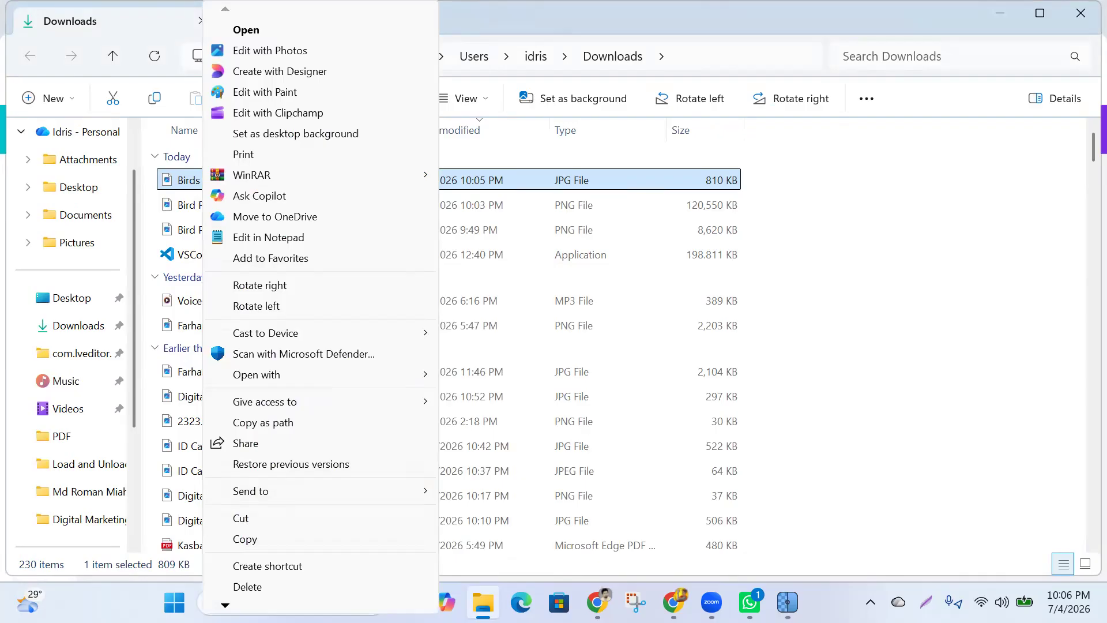
scroll(264, 565, "down", 3)
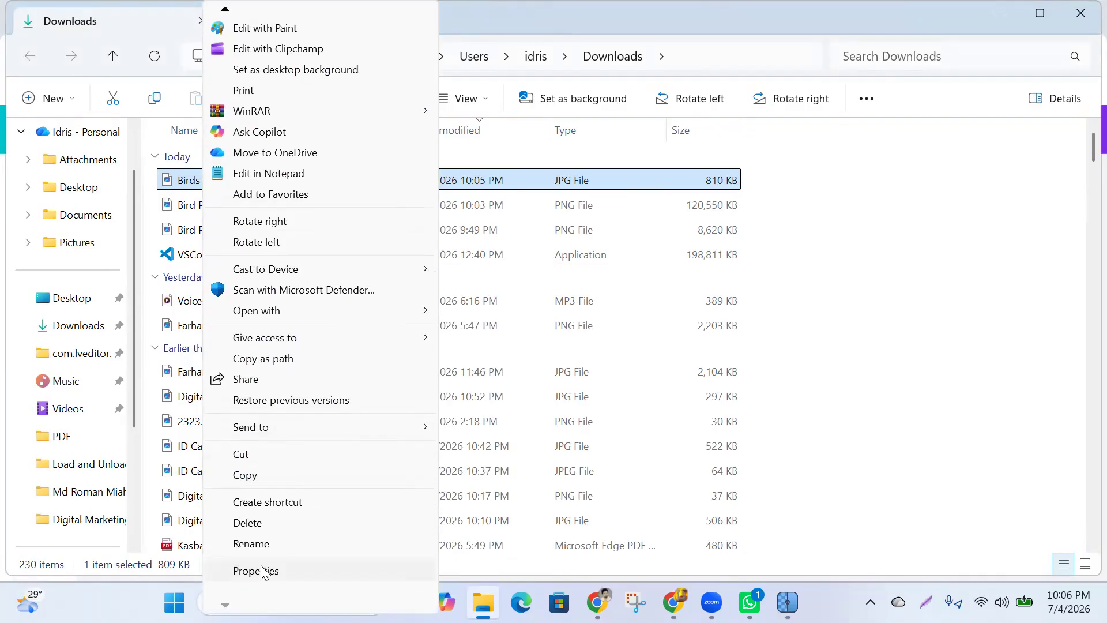
left_click(256, 571)
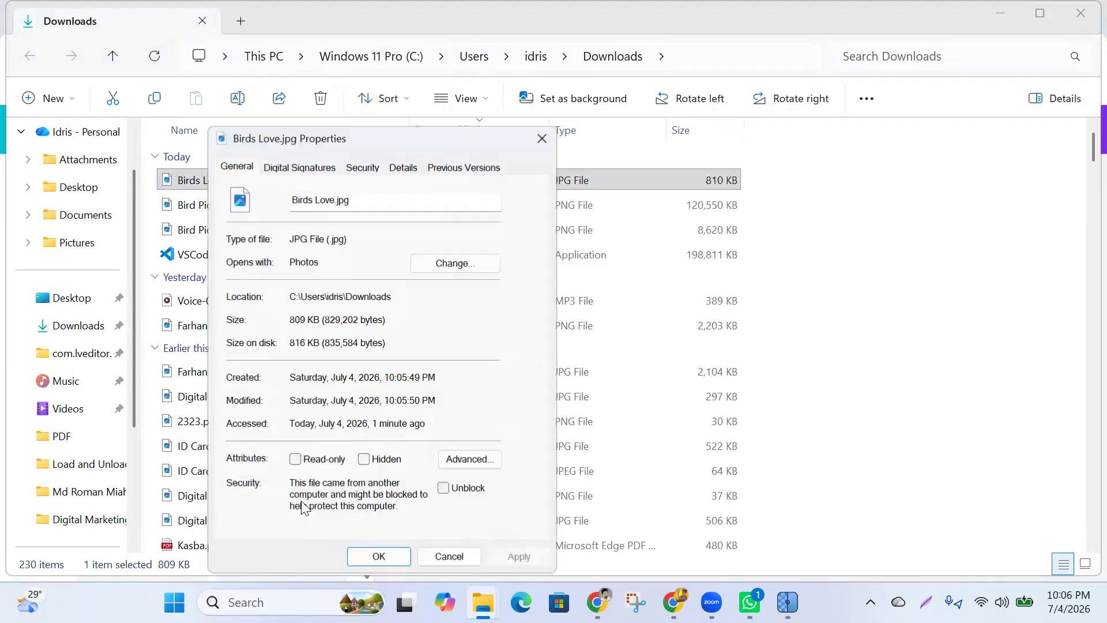
left_click(407, 171)
Set the image's title to "Digital Goods" and its subject to "Real Love to each Other".
left_click(378, 226)
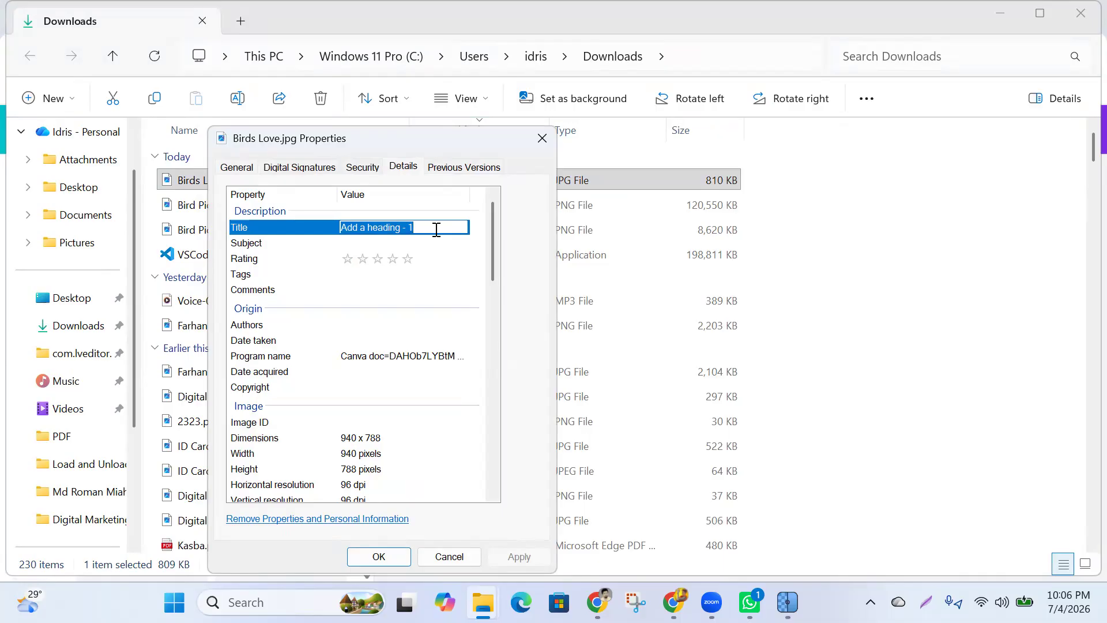
type("Digit")
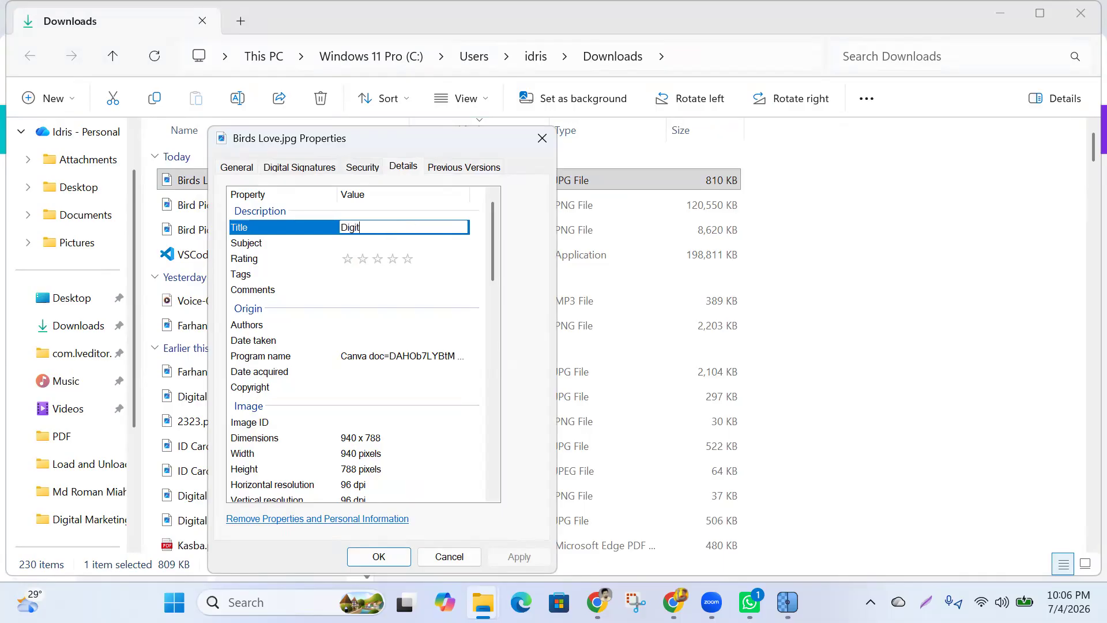
type("al Goods")
left_click(377, 243)
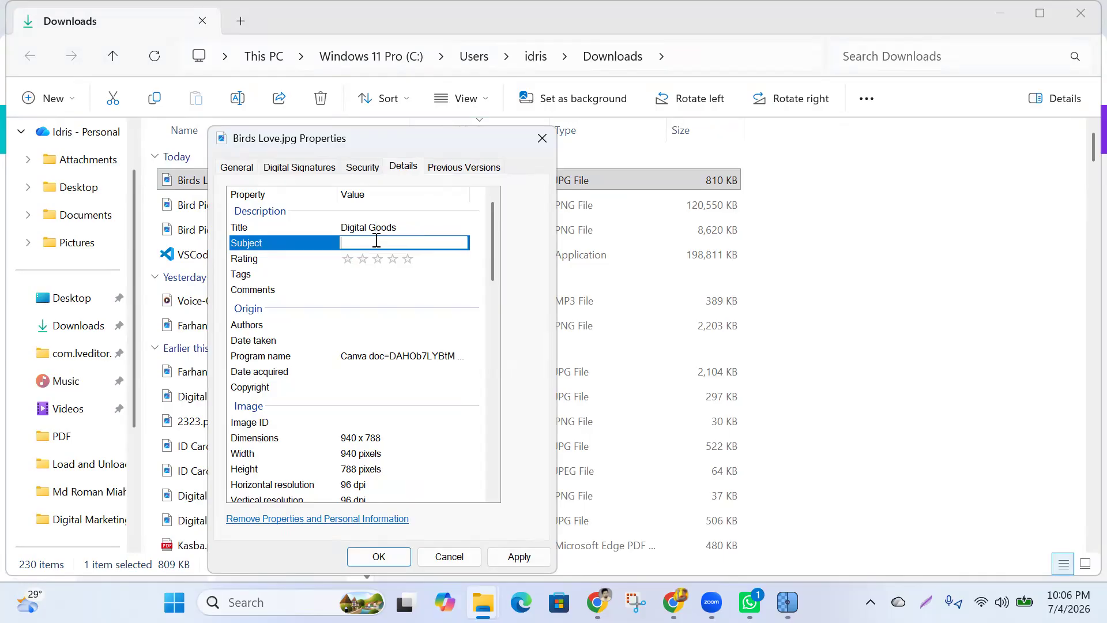
type("Rea")
type("l Love to each Other")
Give the image a five-star rating and open its tags for editing.
left_click(378, 261)
left_click(407, 258)
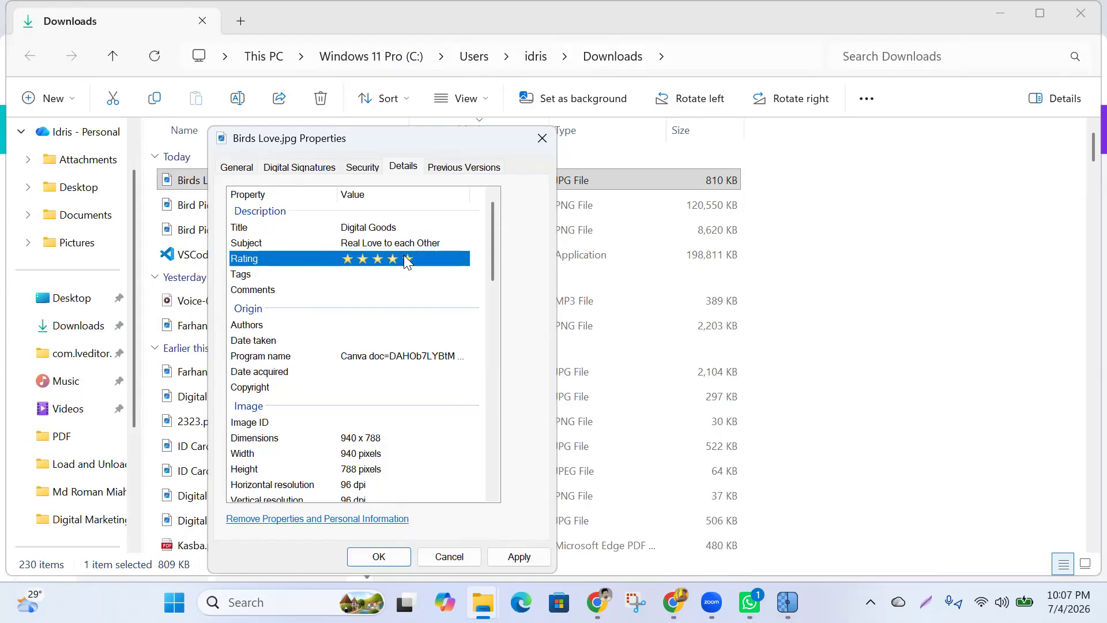
left_click(356, 272)
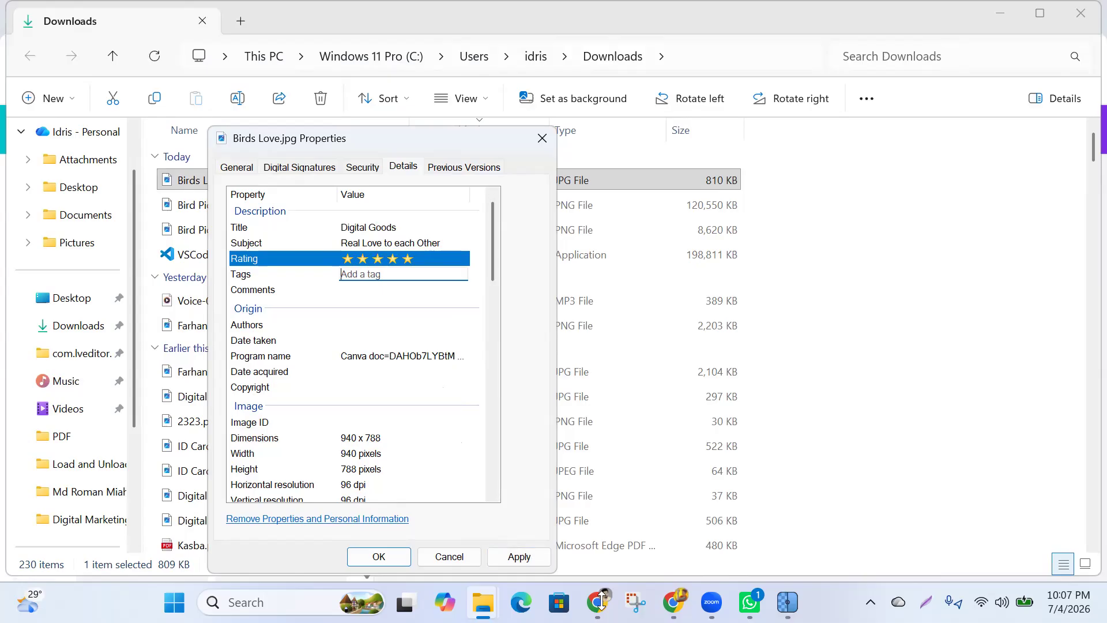
Switch to the Cinematic Bird Prompt chat in ChatGPT and start a message reading "Birds Love সিয়ে আমি আমার পেজে একটা পোন".
mouse_move(673, 602)
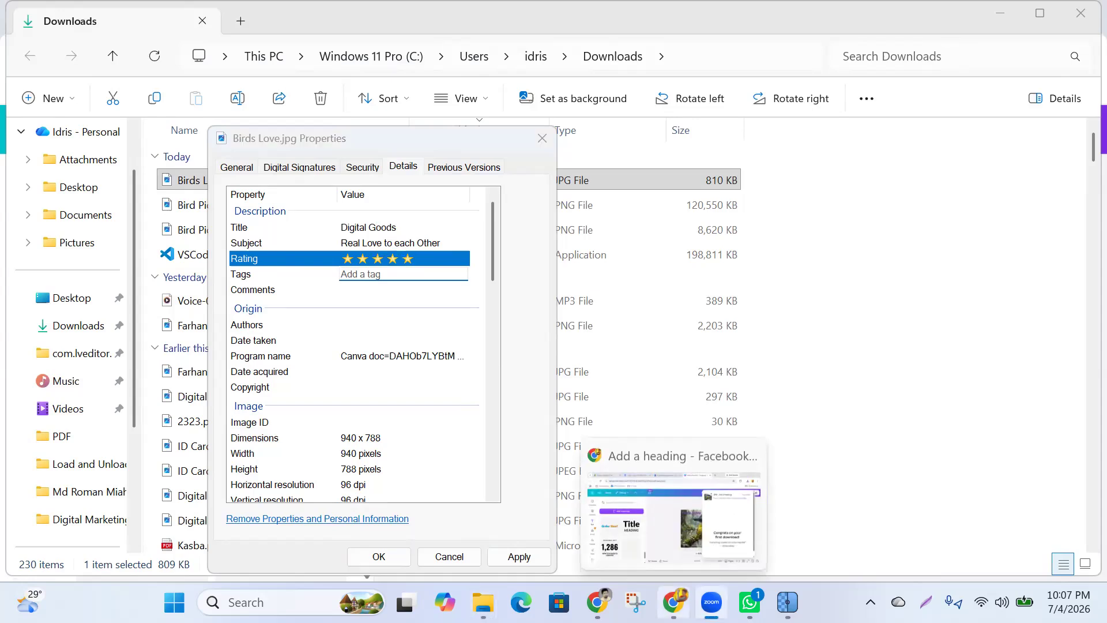
left_click(192, 22)
scroll(450, 515, "down", 2)
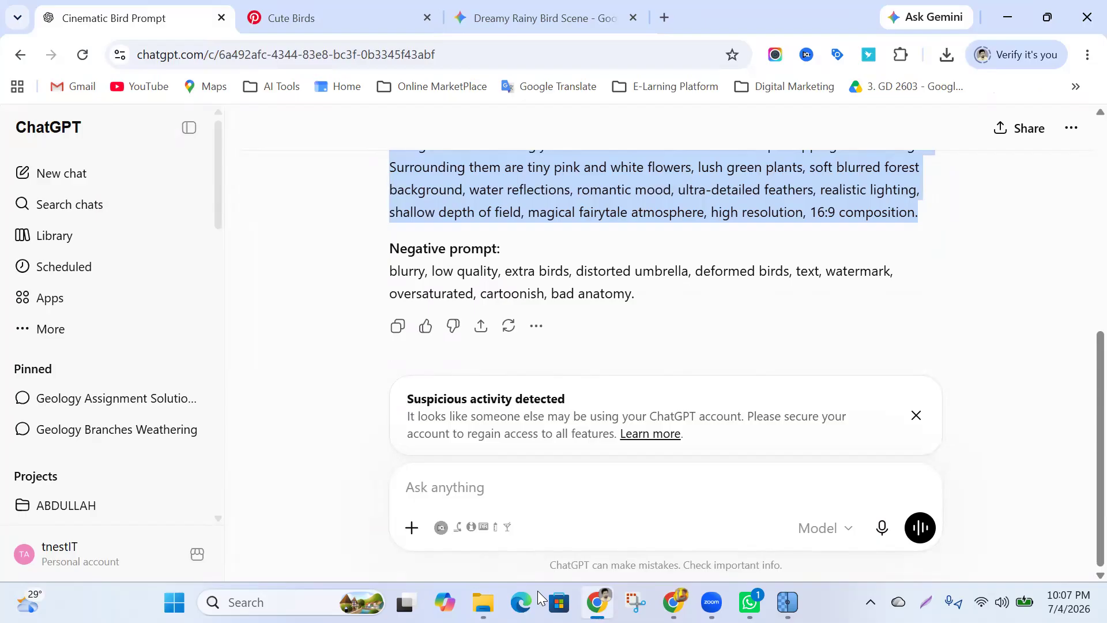
left_click(465, 481)
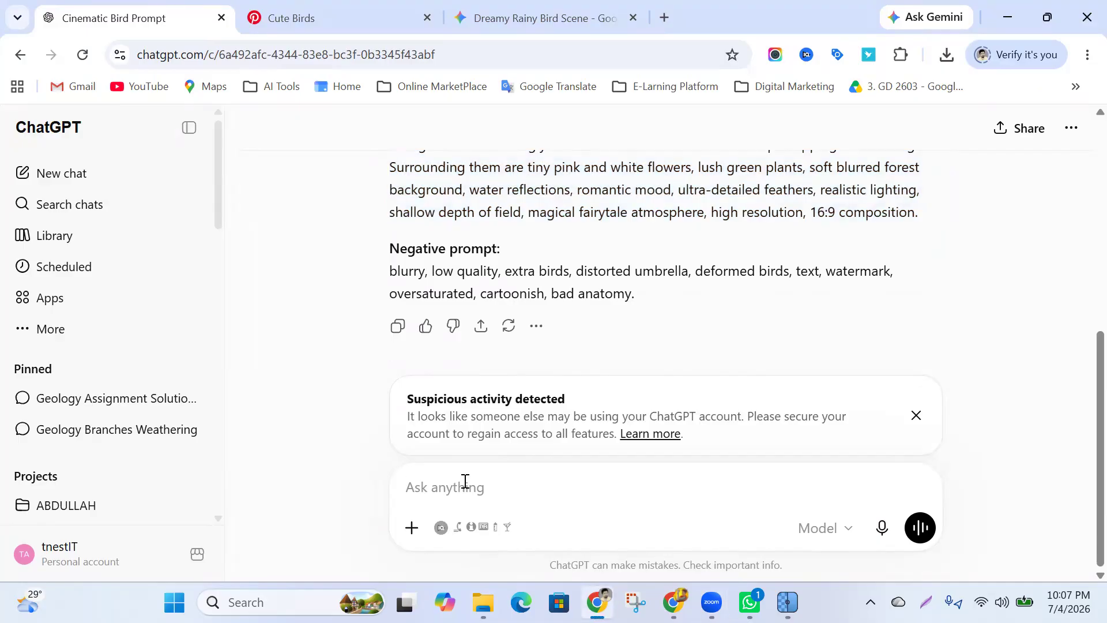
type("Bi")
type("rds Lo")
type("ve ")
type("সি")
type("য়ে আমি ")
type("আমার ")
type("পেজে এক")
type("টা পোন")
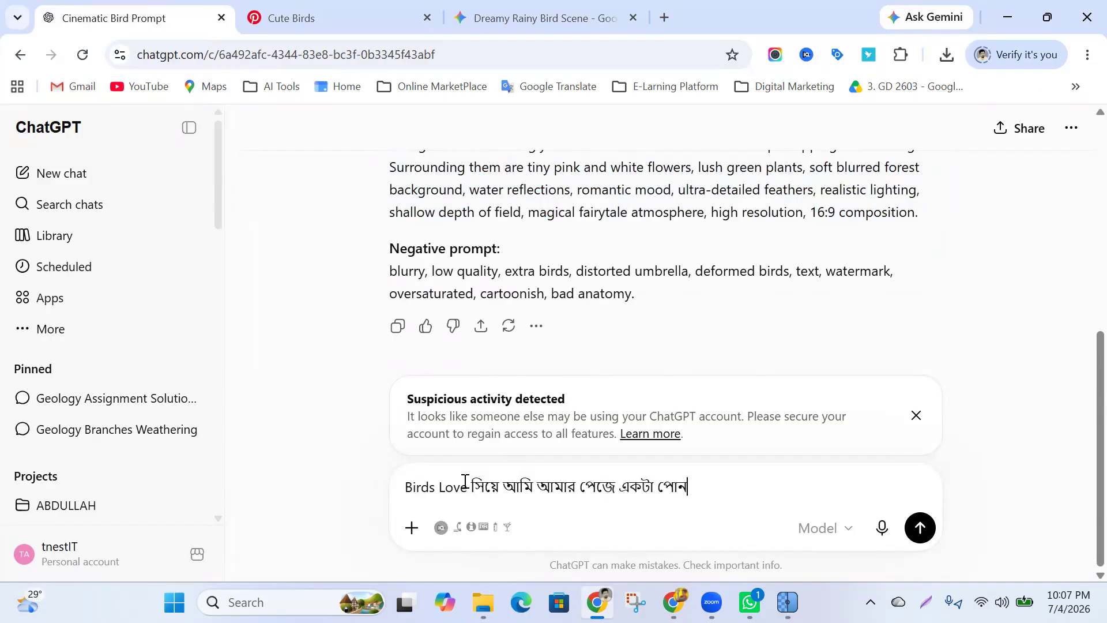
Delete the message text after "পেজে" and insert "Digital Goods" in front of that word.
key("BackSpace")
key("BackSpace")
key("BackSpace")
key("BackSpace")
key("BackSpace")
key("BackSpace")
key("BackSpace")
key("BackSpace")
left_click(575, 487)
type("ে ")
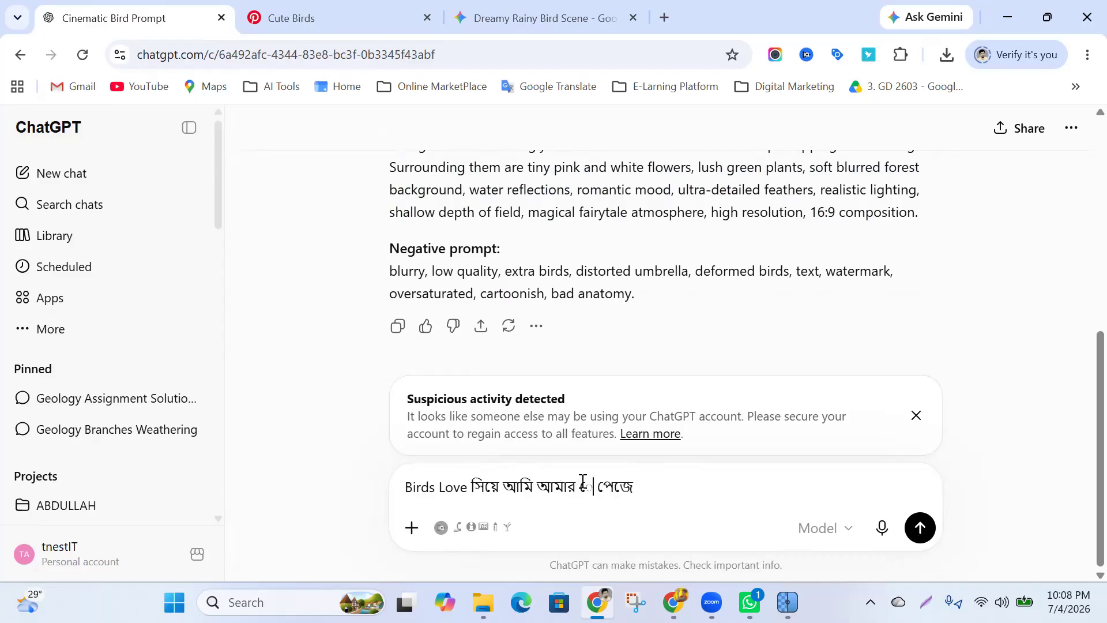
type("Digital Goods")
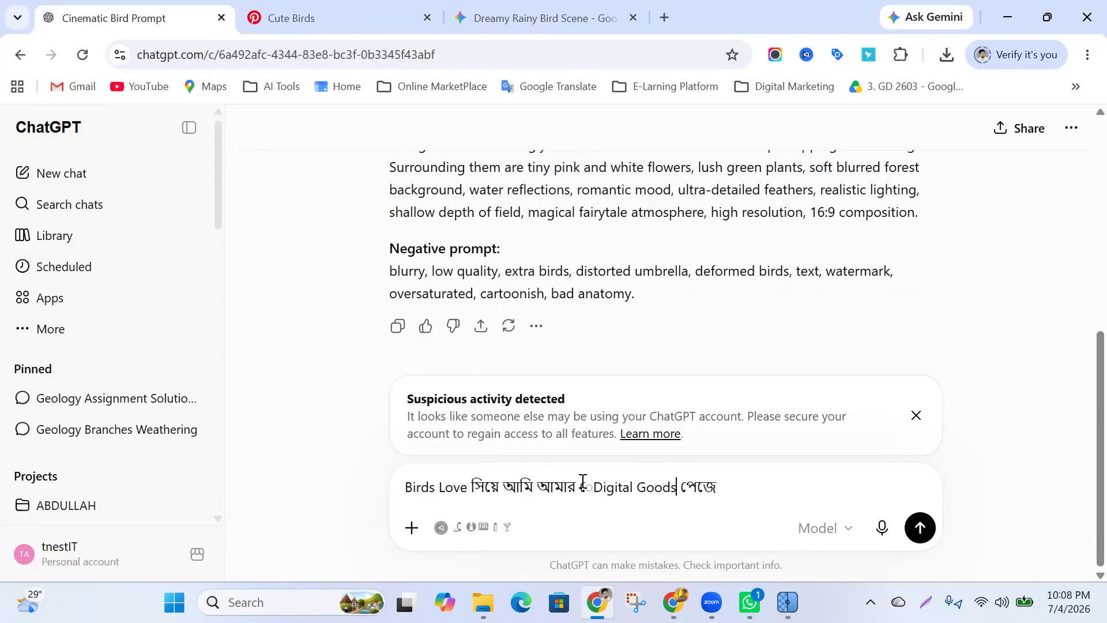
Continue the message with "একটা পোস্ট দিব তুমি আমাতে SEO friendly Hastage লিখে দাও".
left_click(722, 489)
type("পেজেএকটা")
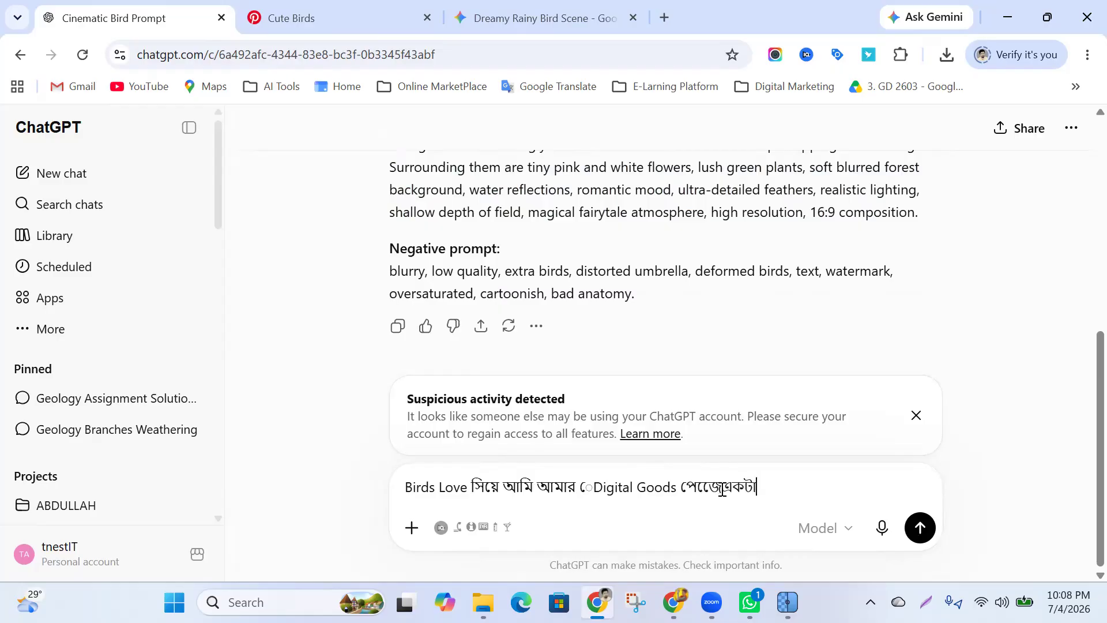
type(" পোস্ট দিব তুমি")
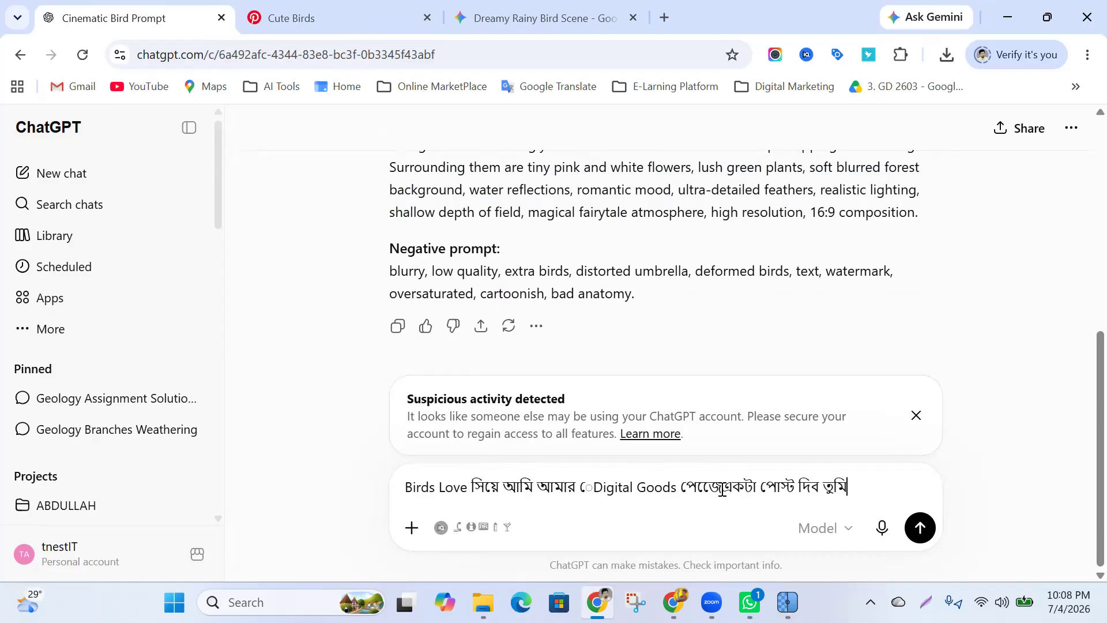
type(" আমা")
type("তে")
type(" SE")
type("O f")
type("riendly")
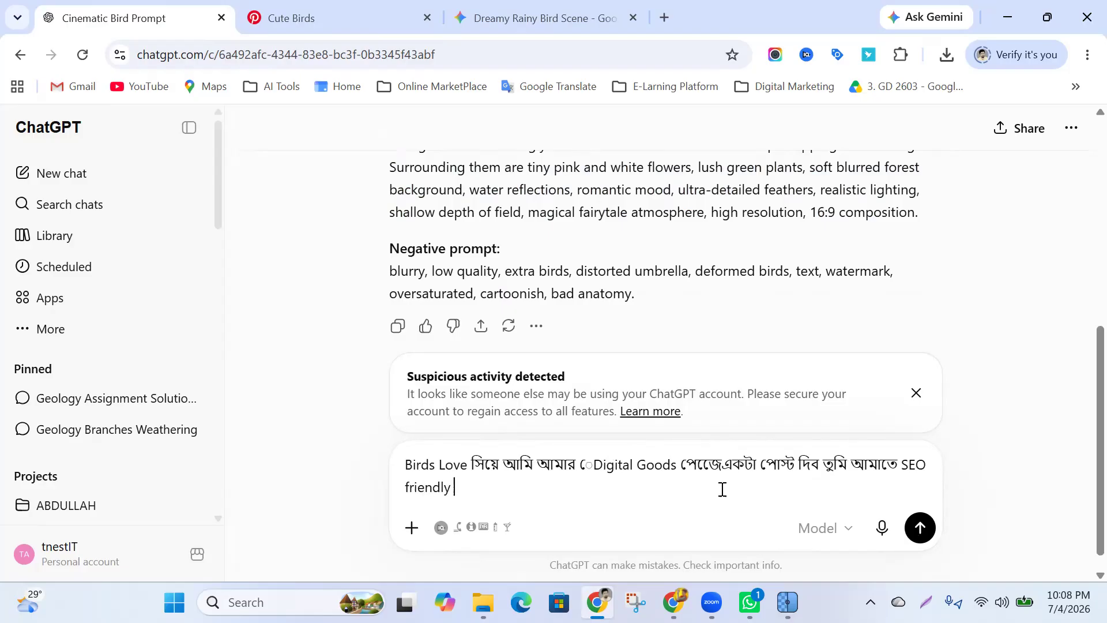
type(" Hastage লি")
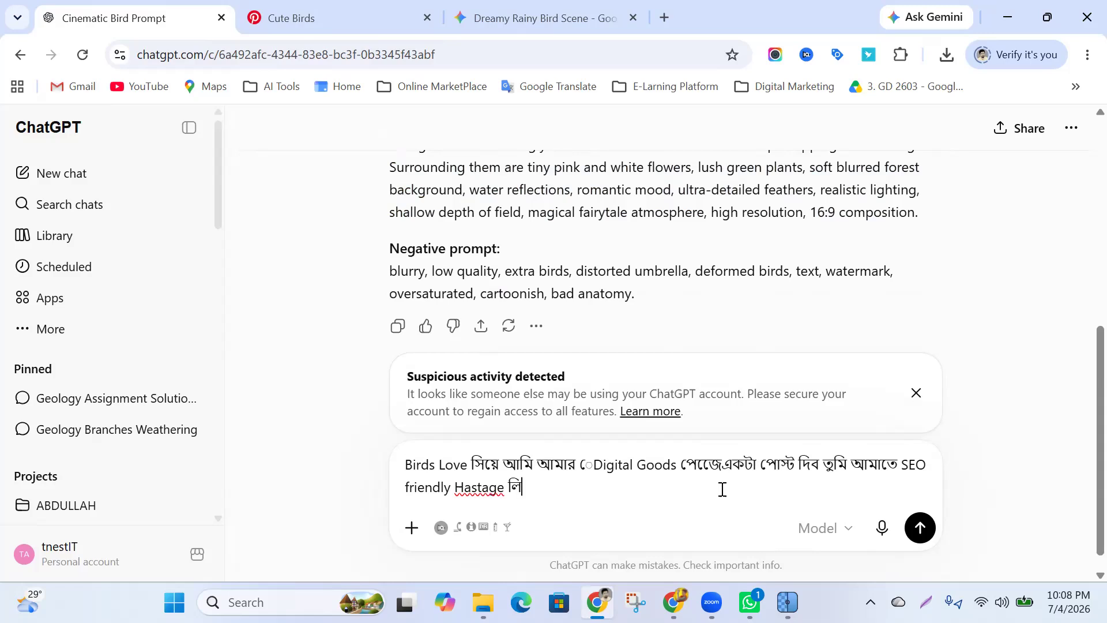
type("খে দাও")
Shorten "Hastage" to "Hastag" in the message and send it.
left_click(505, 487)
key("BackSpace")
left_click(568, 484)
scroll(749, 469, "down", 1)
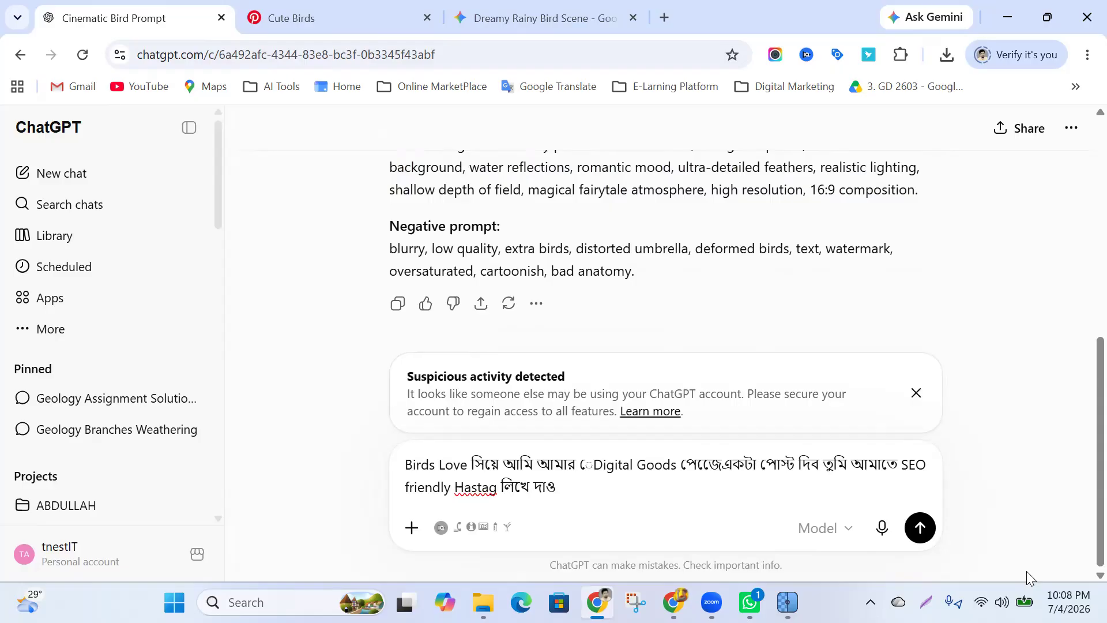
left_click(919, 527)
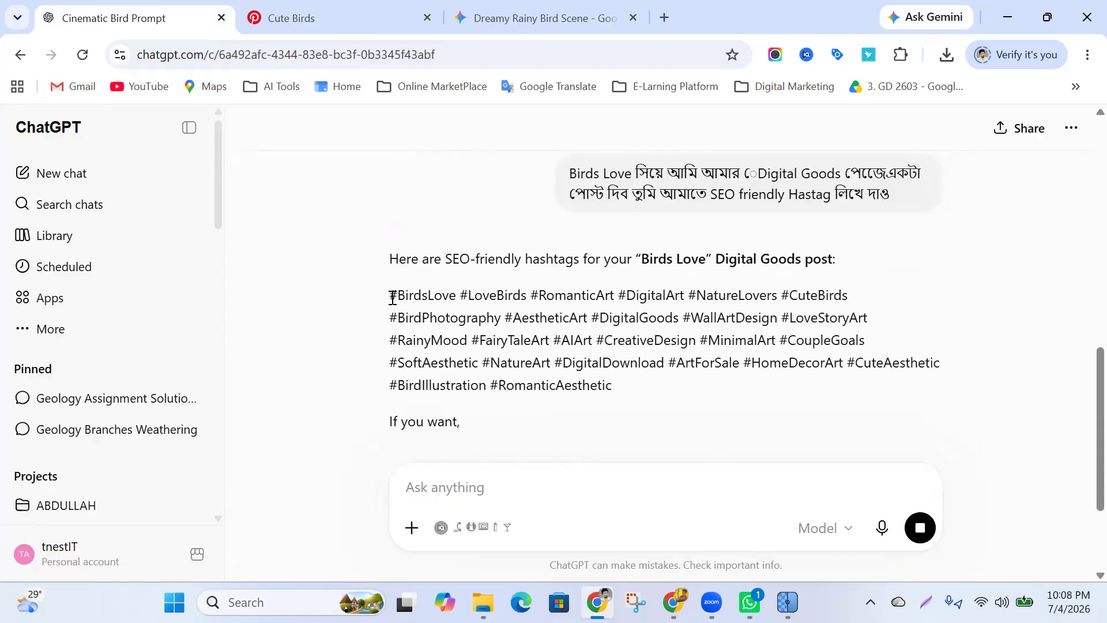
Copy all the generated hashtags into the Tags property of Birds Love.jpg, apply the changes and close the properties.
triple_click(642, 403)
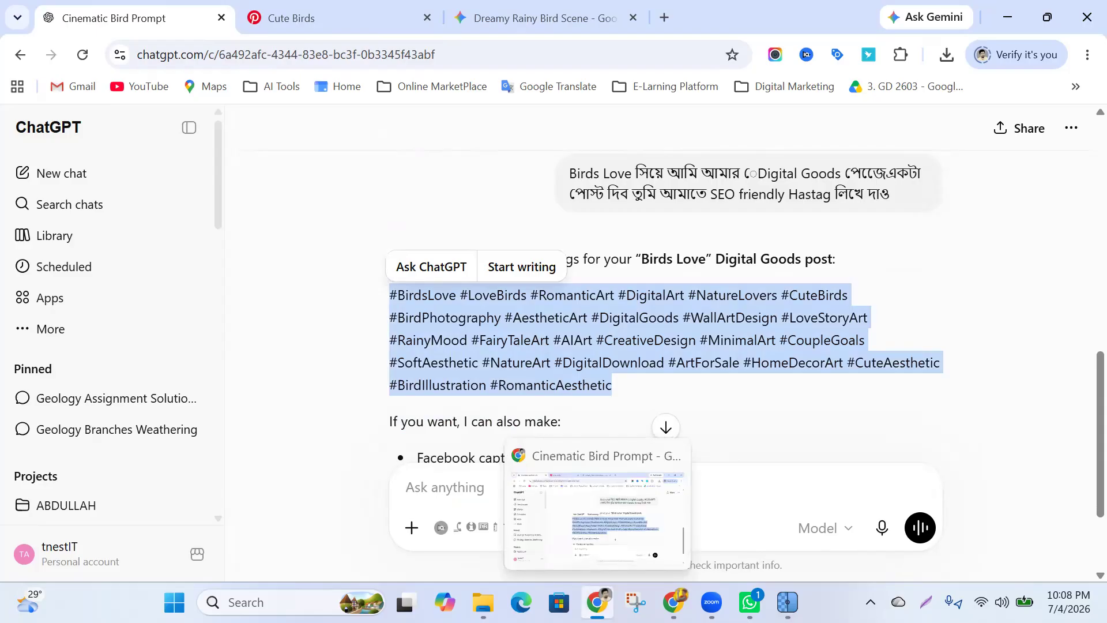
mouse_move(483, 602)
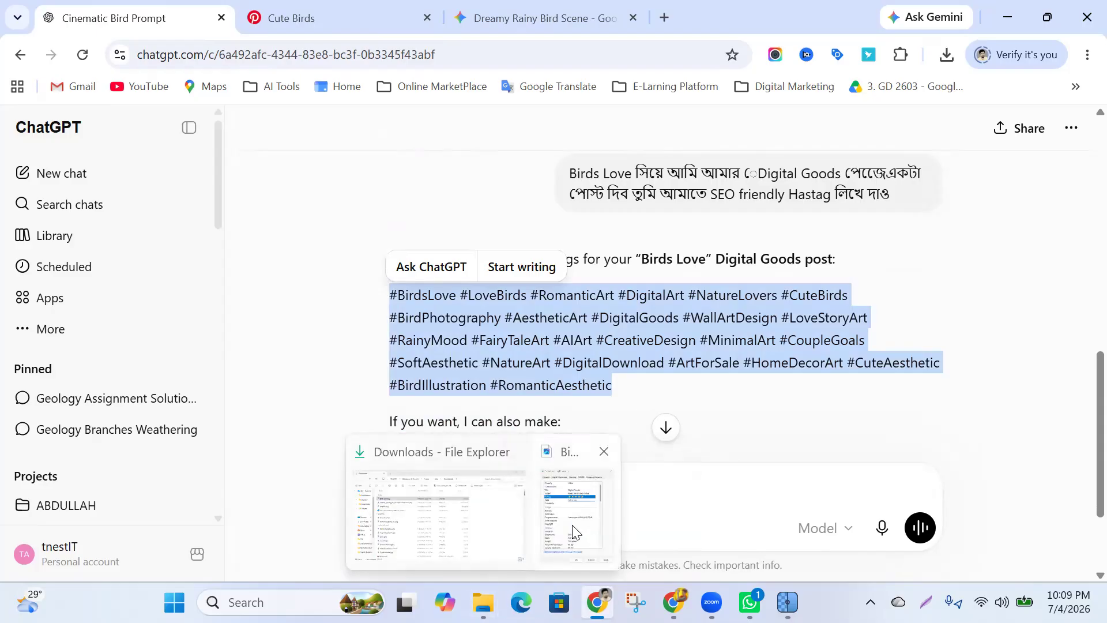
left_click(577, 508)
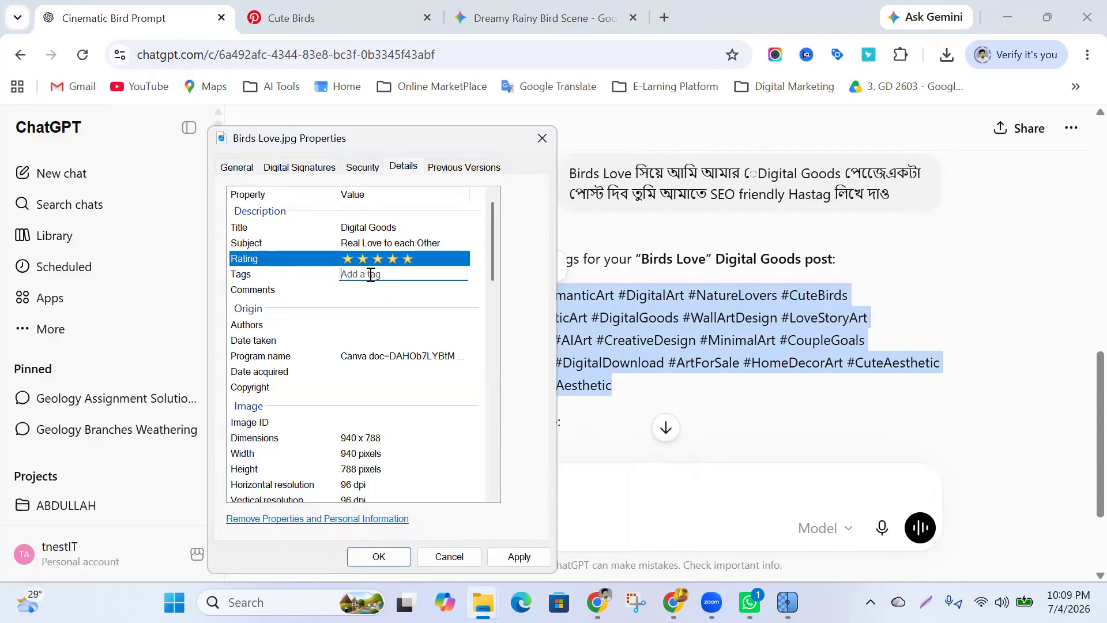
key("ctrl+v")
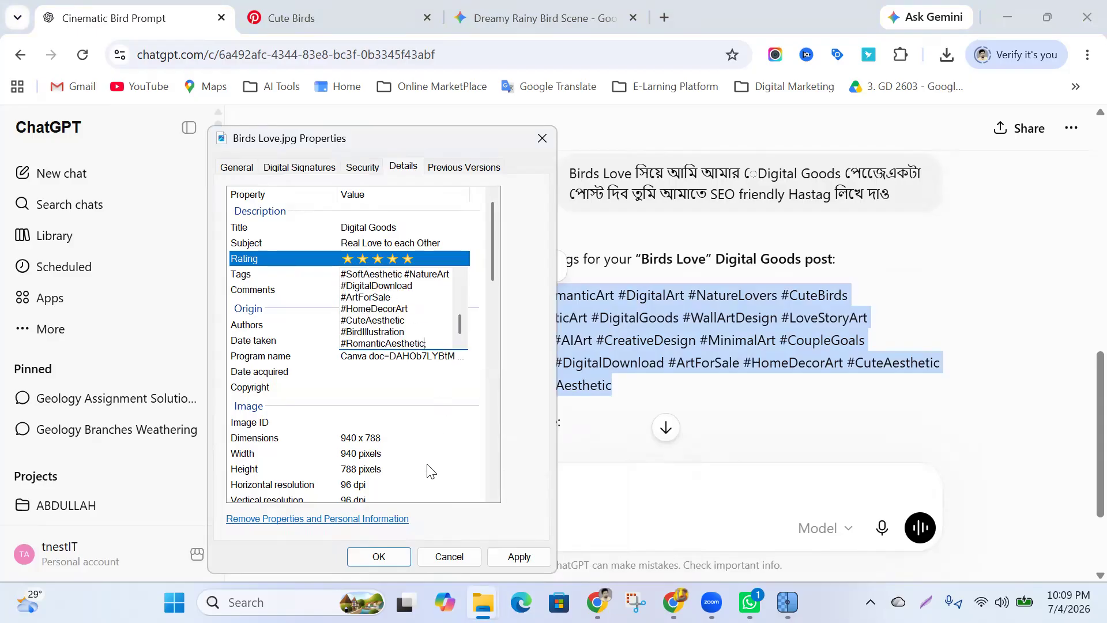
left_click(525, 555)
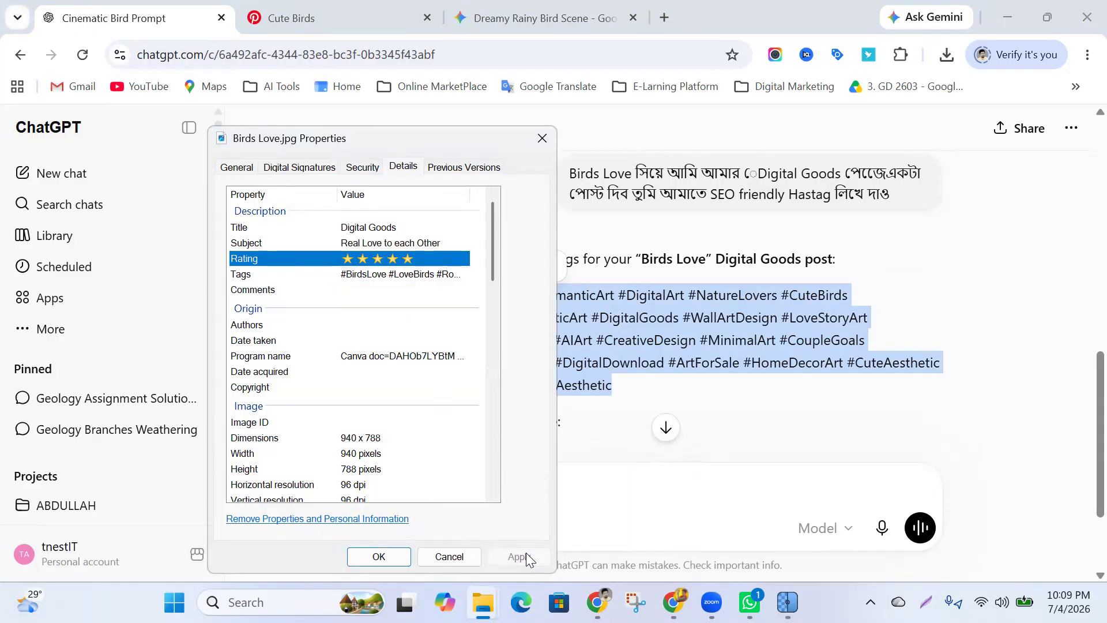
left_click(374, 557)
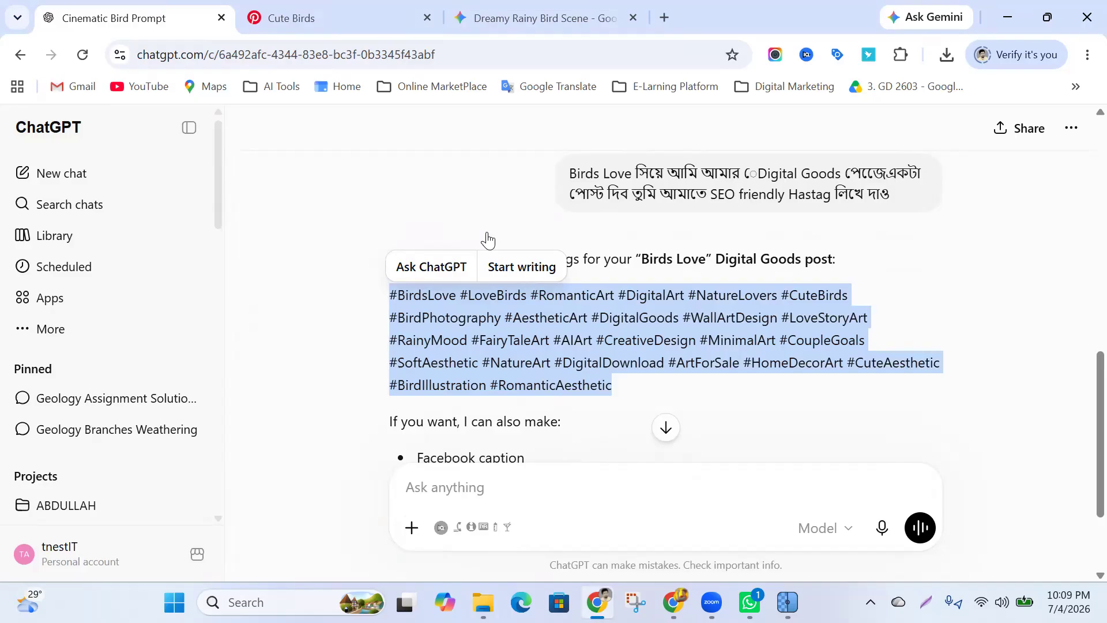
Open a blank tab in both browser windows and close the finished Canva design.
left_click(657, 17)
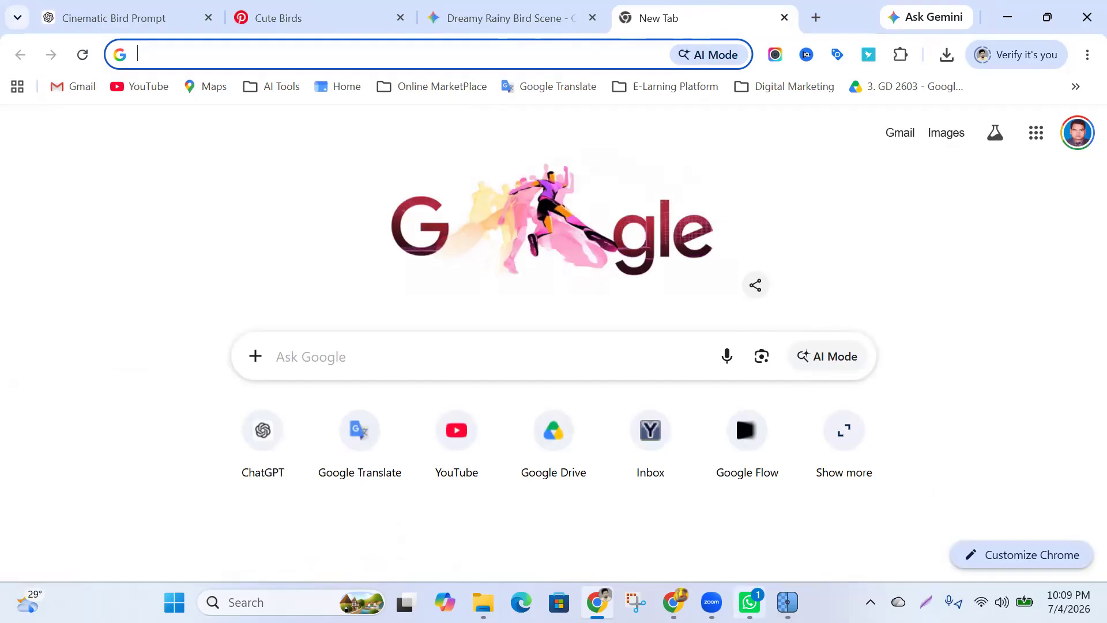
left_click(673, 601)
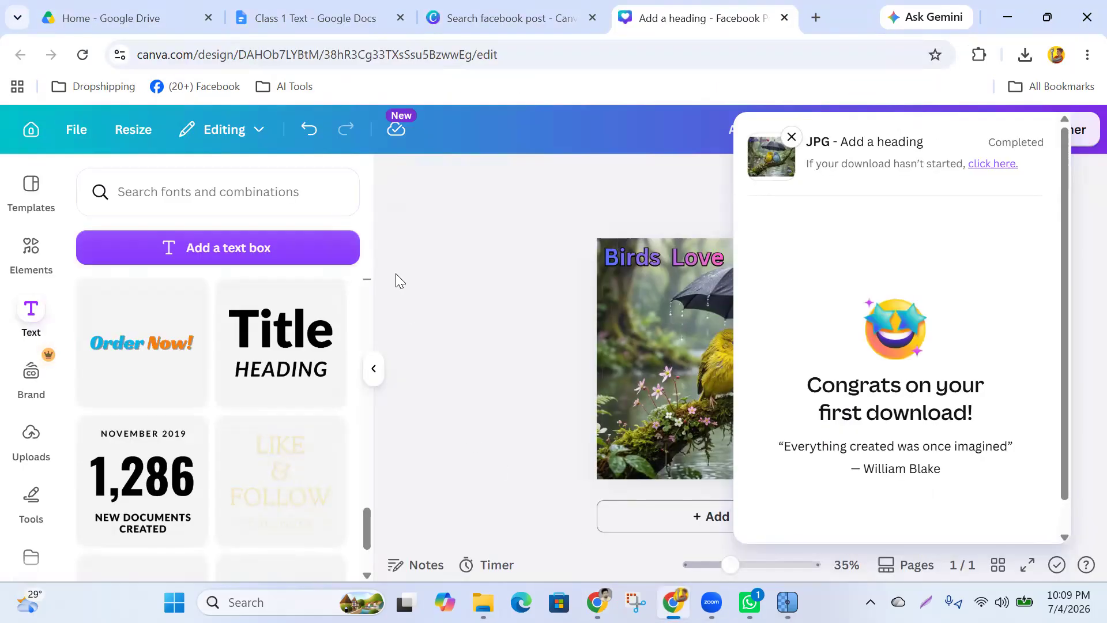
left_click(784, 18)
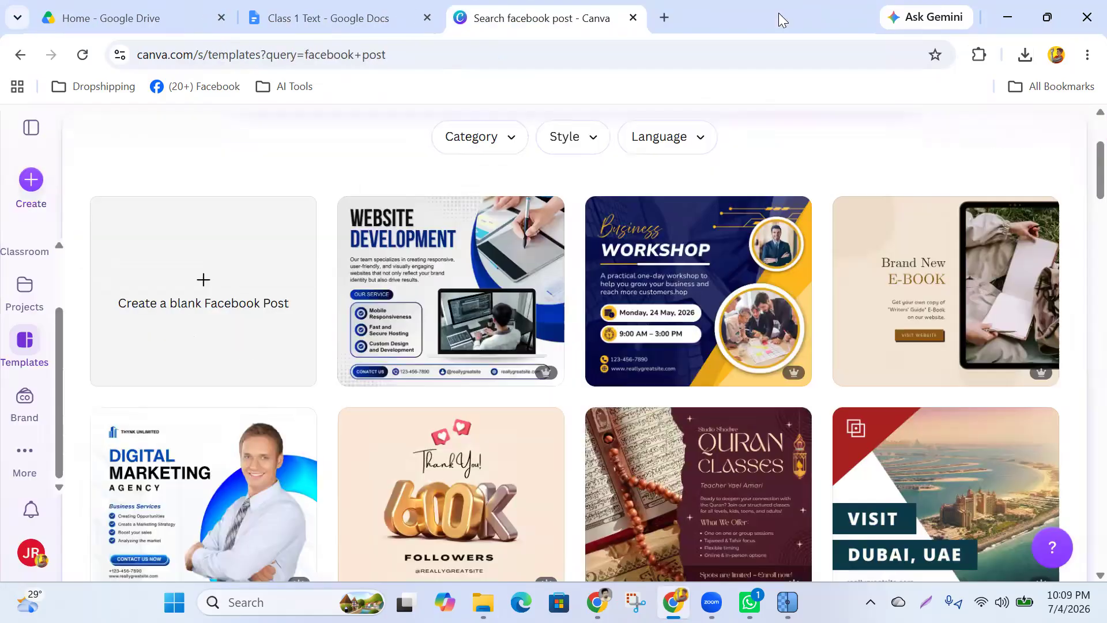
left_click(666, 17)
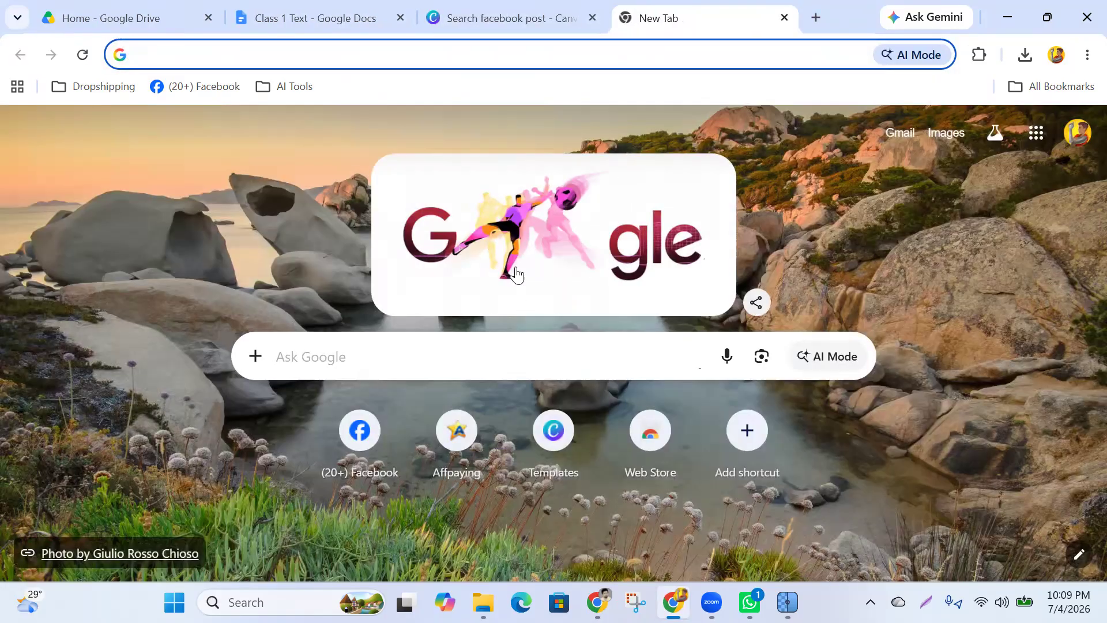
key("alt+Tab")
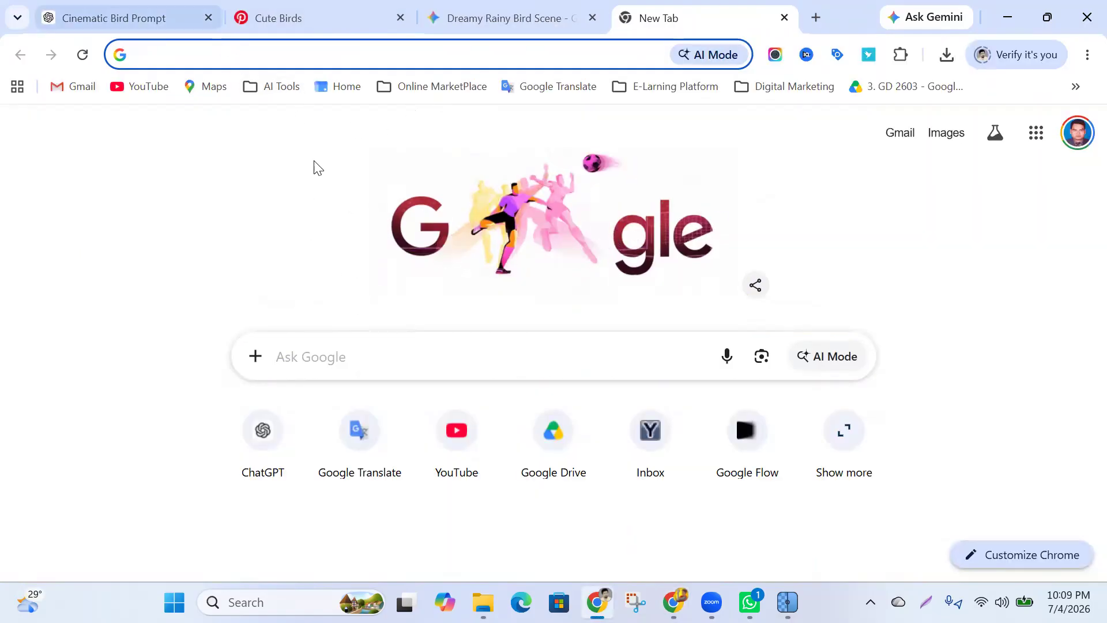
type("ুা")
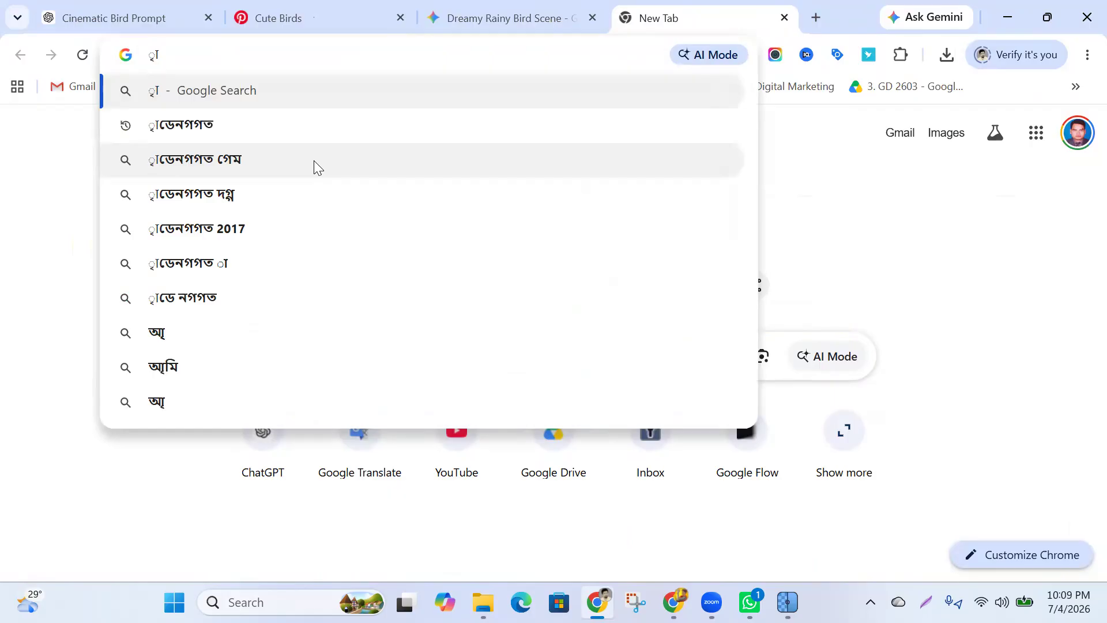
key("BackSpace")
key("BackSpace")
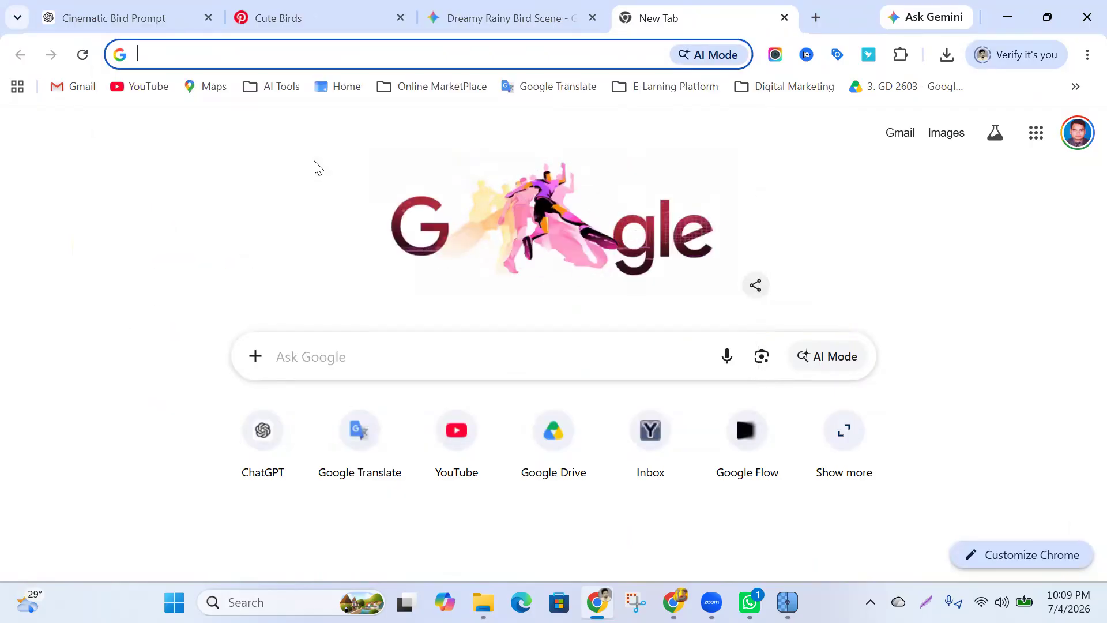
type("facebook.com")
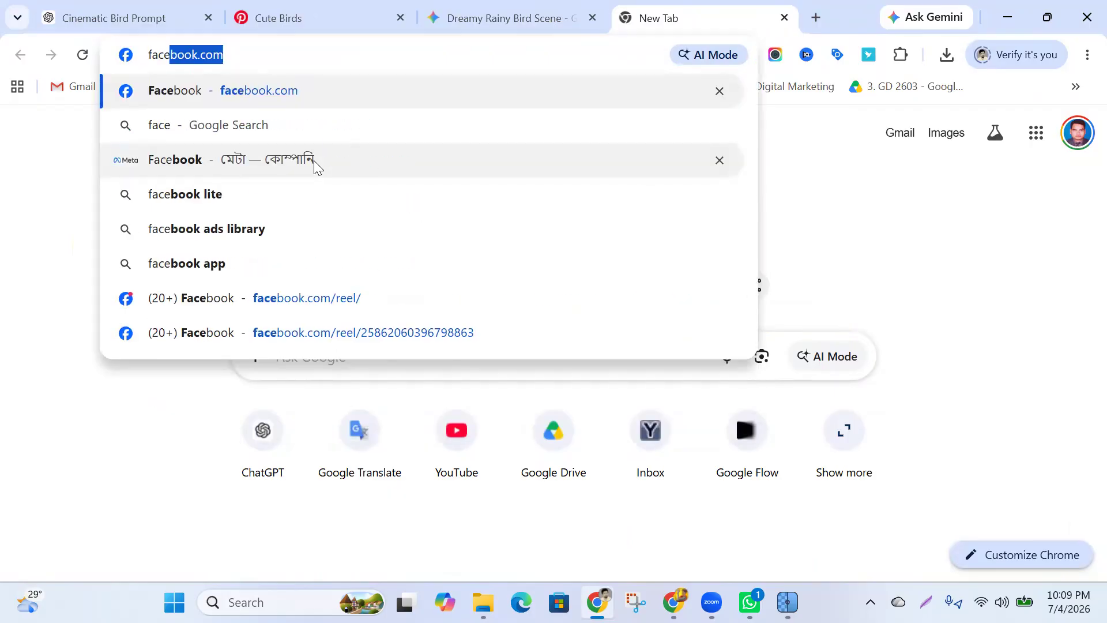
left_click(271, 92)
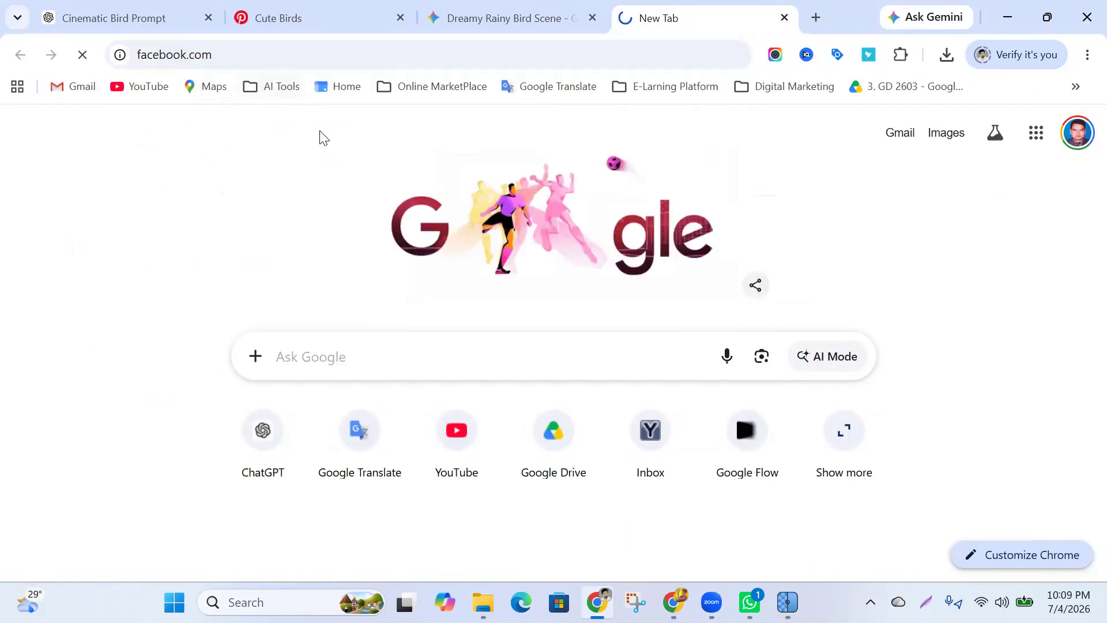
left_click(784, 17)
Open Facebook from the bookmark in the other Chrome window and switch to the Digital Goods page profile.
left_click(673, 602)
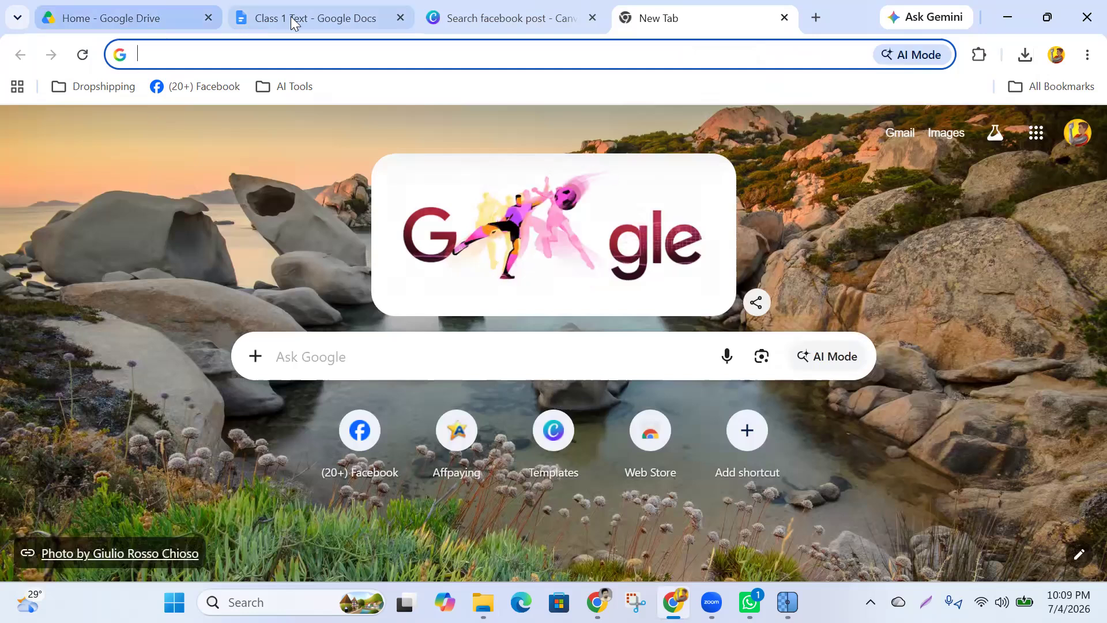
left_click(203, 87)
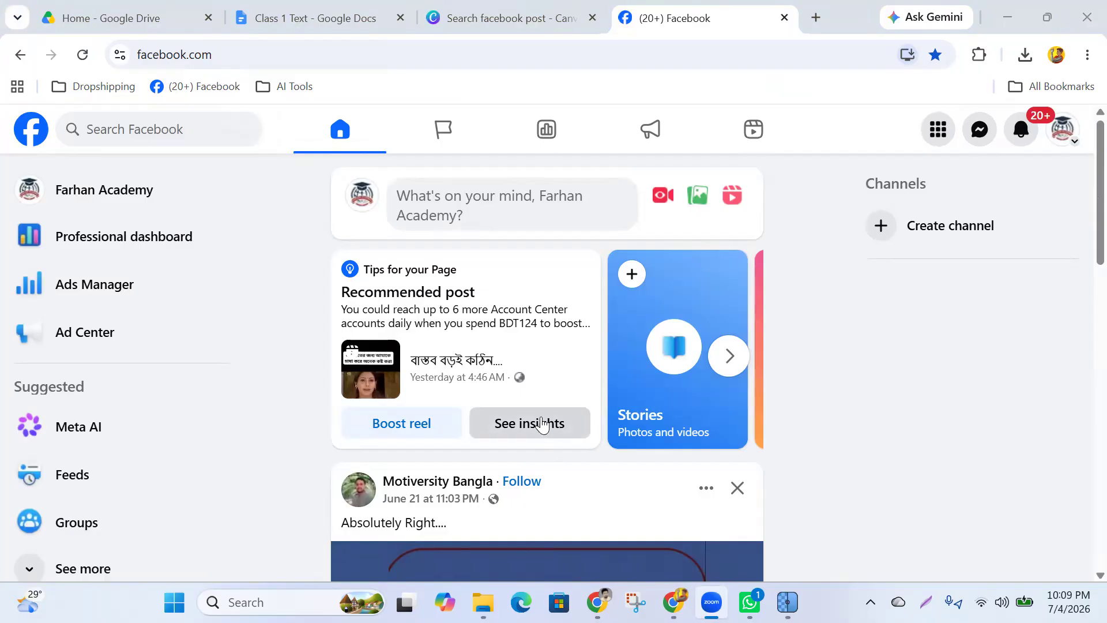
scroll(540, 353, "down", 7)
scroll(540, 352, "up", 10)
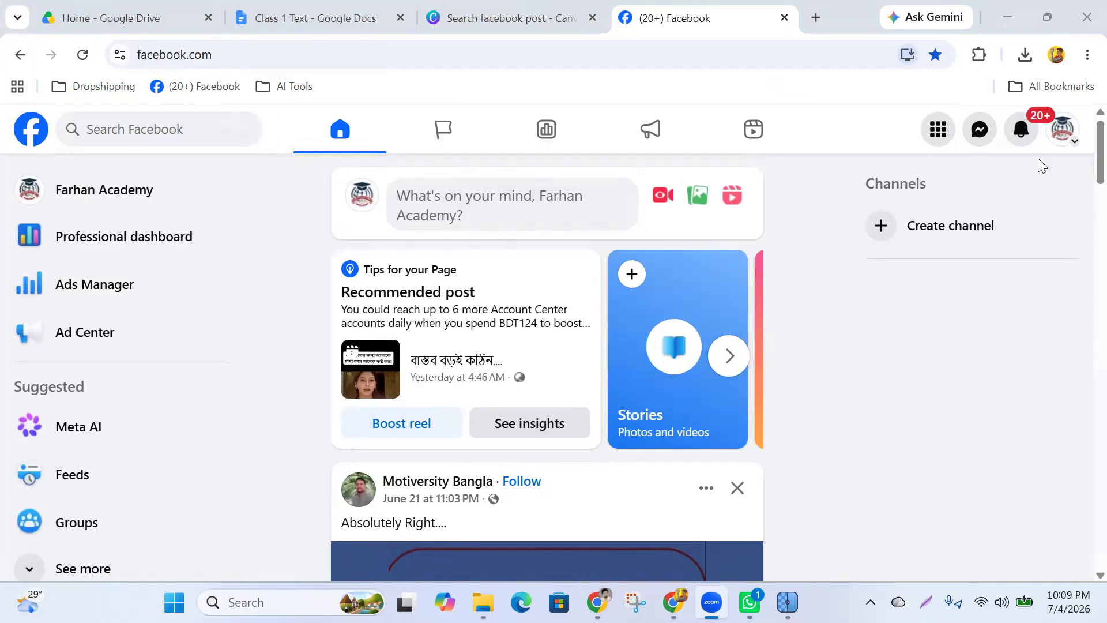
left_click(1082, 144)
left_click(1071, 139)
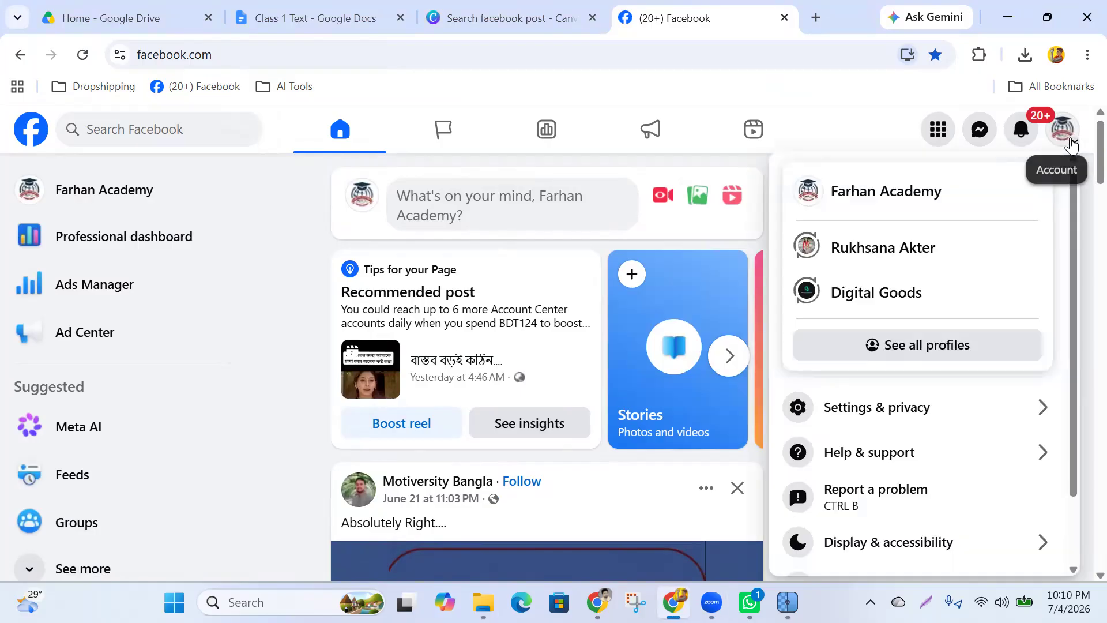
left_click(867, 303)
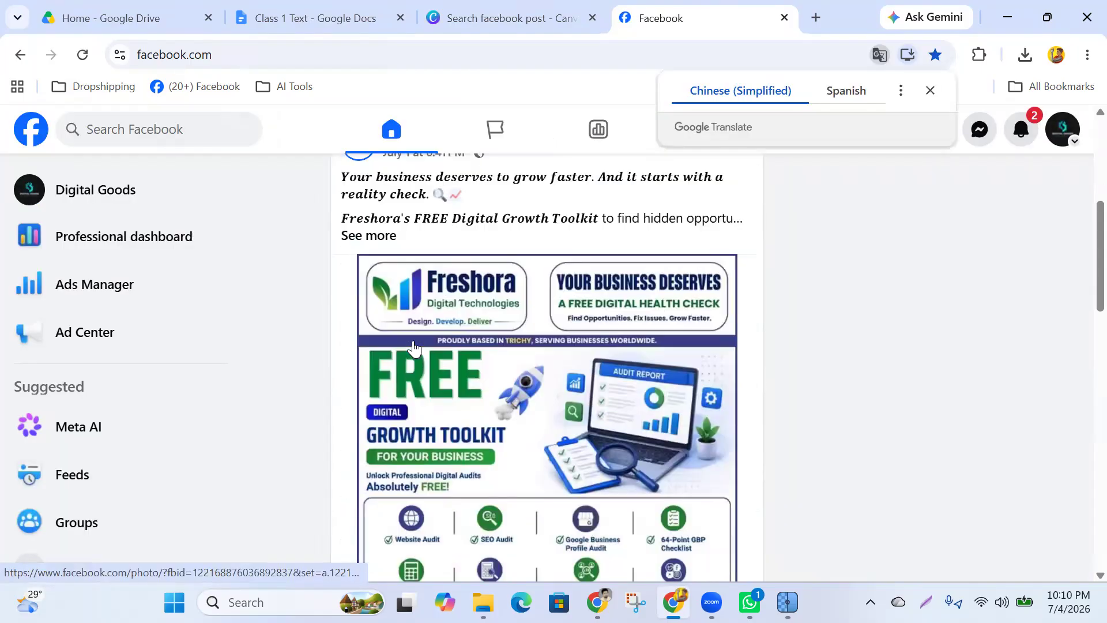
Start a new post on the Digital Goods page, attach Birds Love.jpg from Downloads and review its preview.
left_click(419, 206)
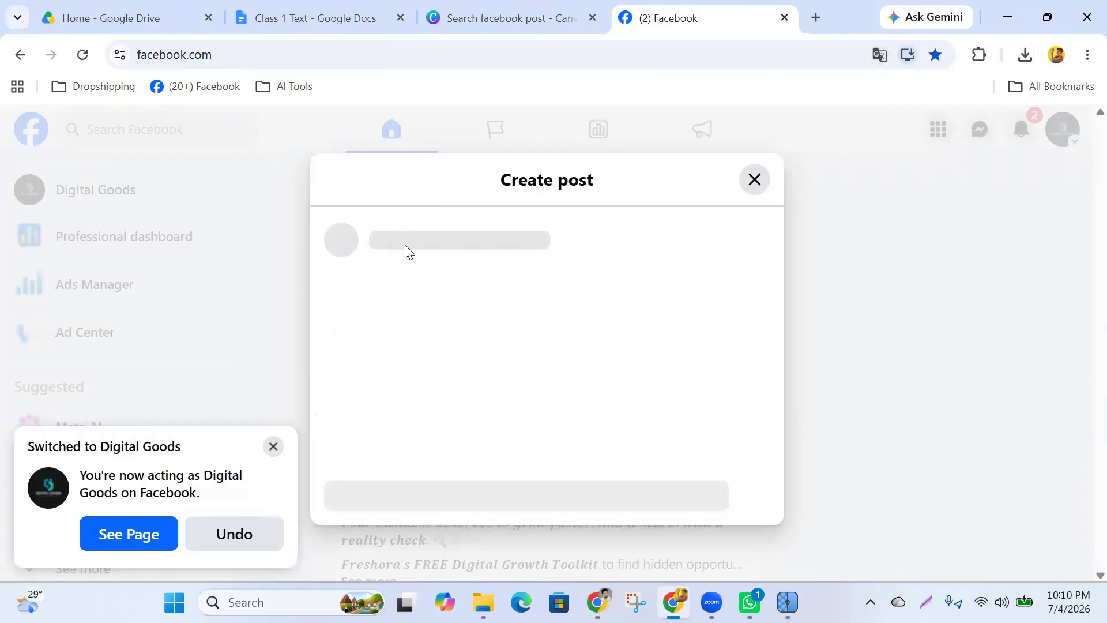
left_click(273, 447)
left_click(552, 444)
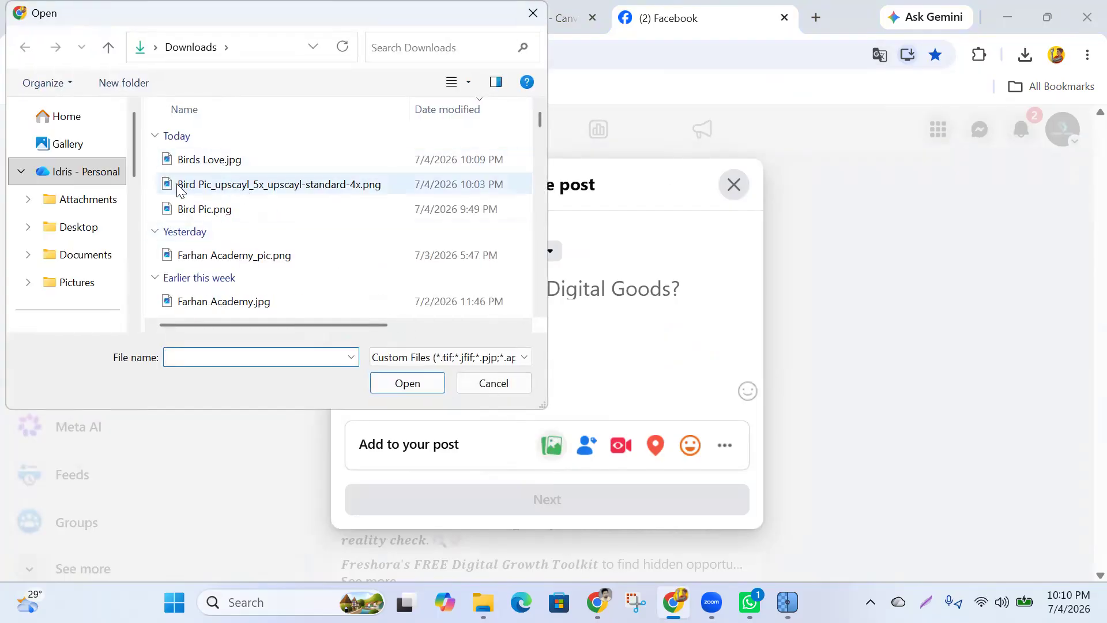
left_click(189, 166)
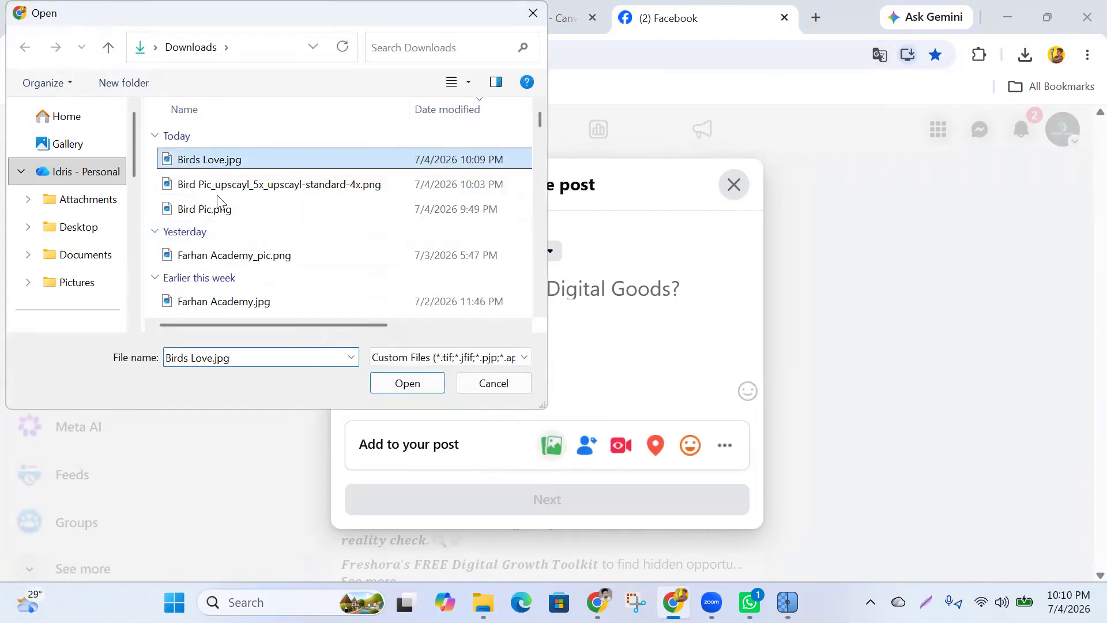
left_click(407, 384)
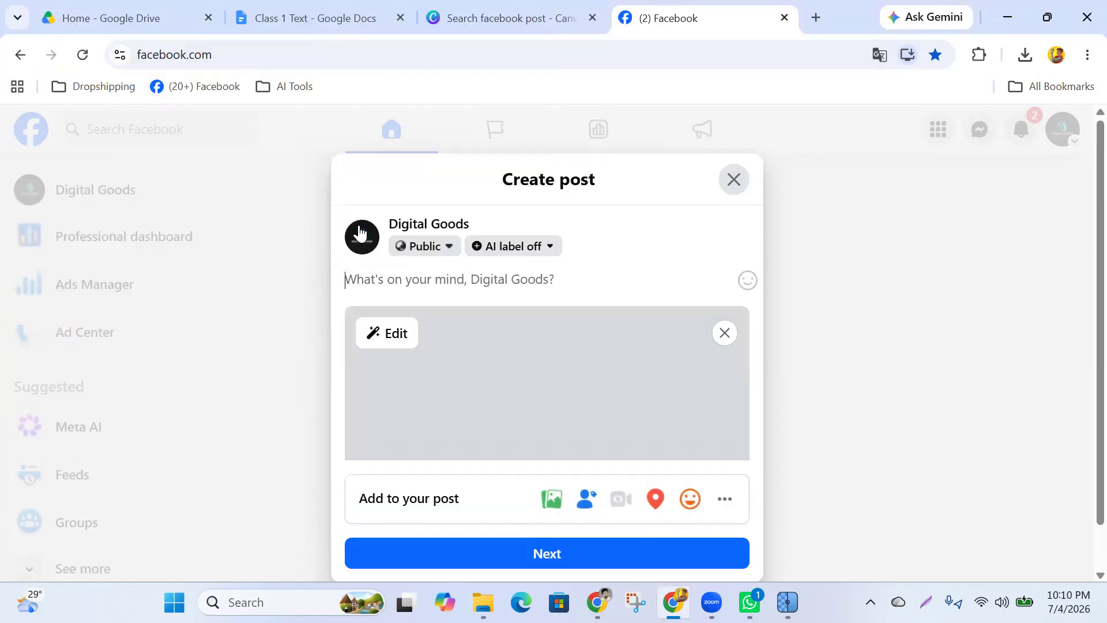
scroll(558, 323, "down", 3)
scroll(558, 323, "up", 3)
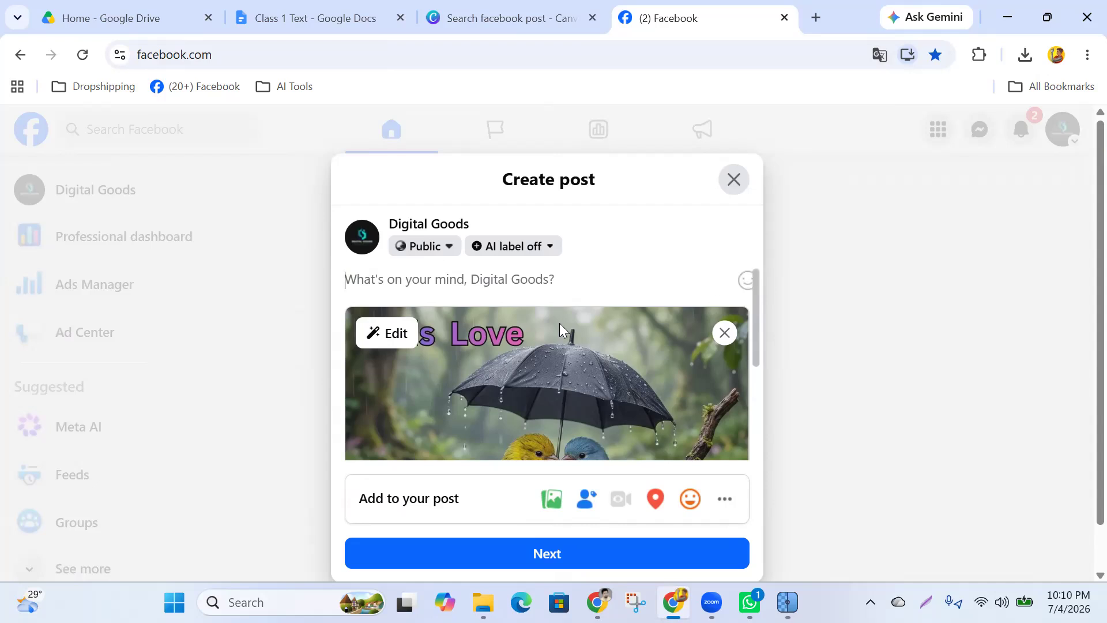
scroll(561, 354, "down", 5)
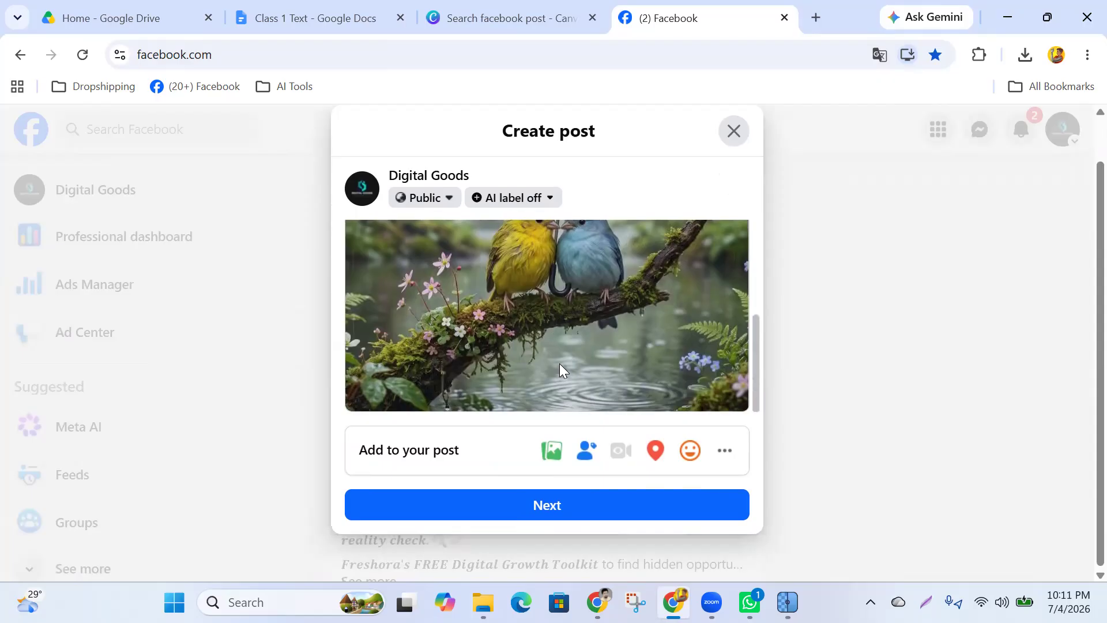
scroll(559, 365, "up", 3)
scroll(558, 365, "up", 1)
scroll(555, 341, "up", 1)
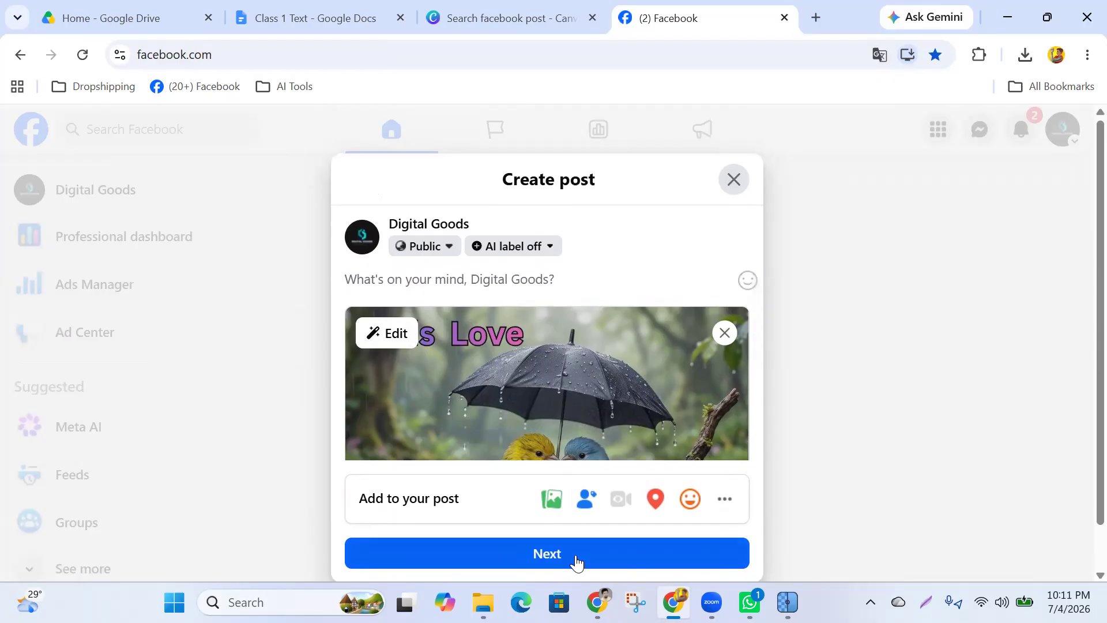
Switch to the ChatGPT conversation and send the message "কিছু কনটেন্ট লিখে দাও".
left_click(593, 601)
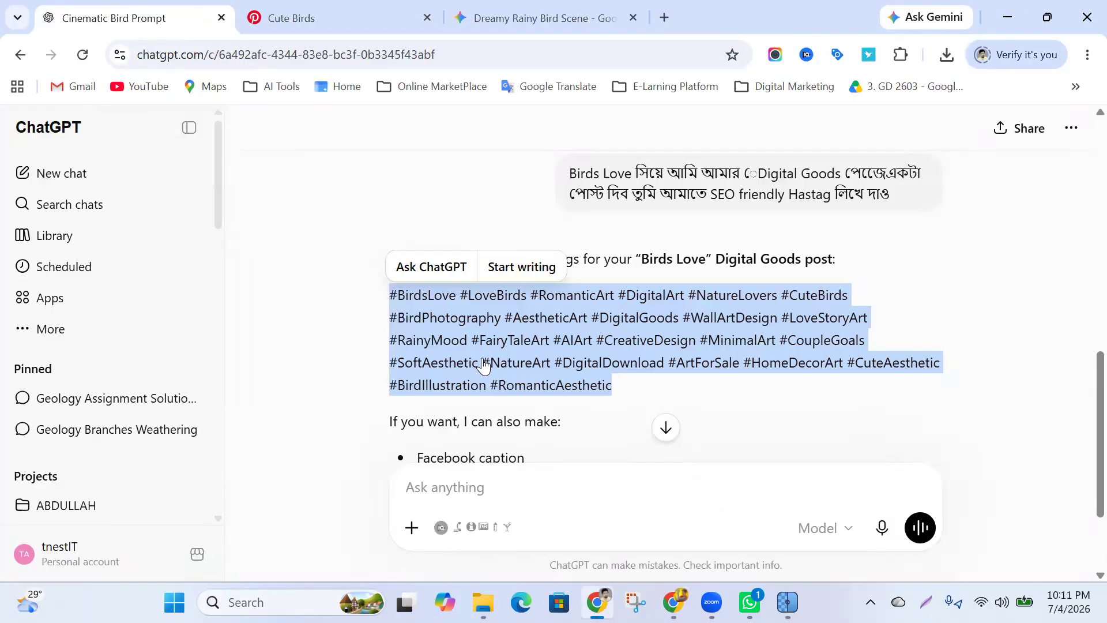
scroll(495, 346, "up", 1)
scroll(584, 305, "up", 1)
scroll(519, 392, "down", 5)
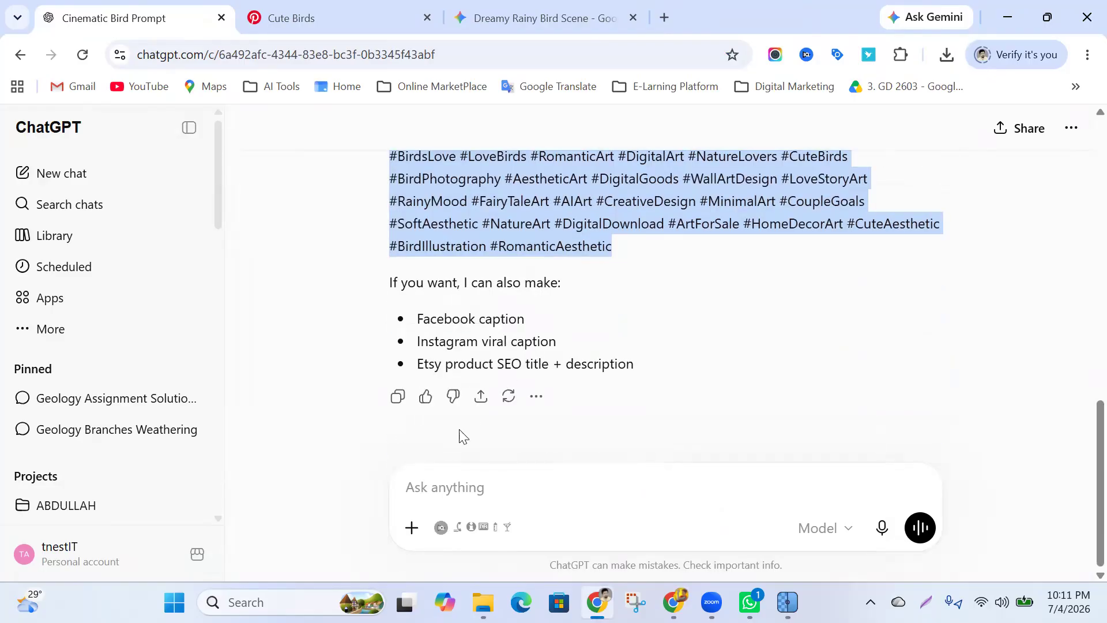
left_click(447, 486)
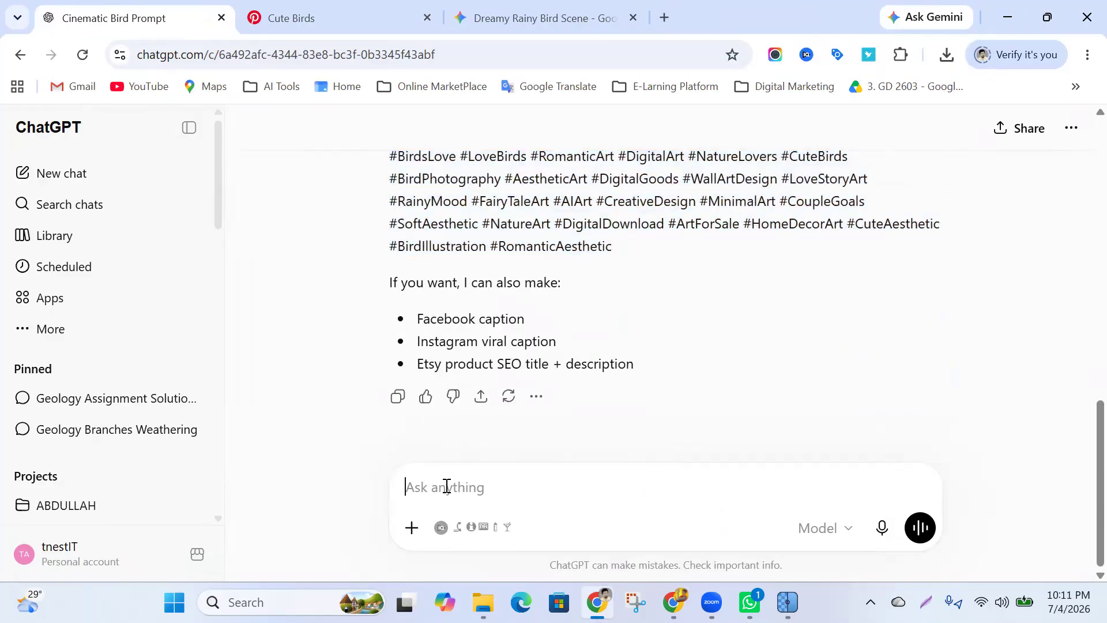
type("dj")
key("BackSpace")
key("BackSpace")
type("কিছু কন্টেন্ট")
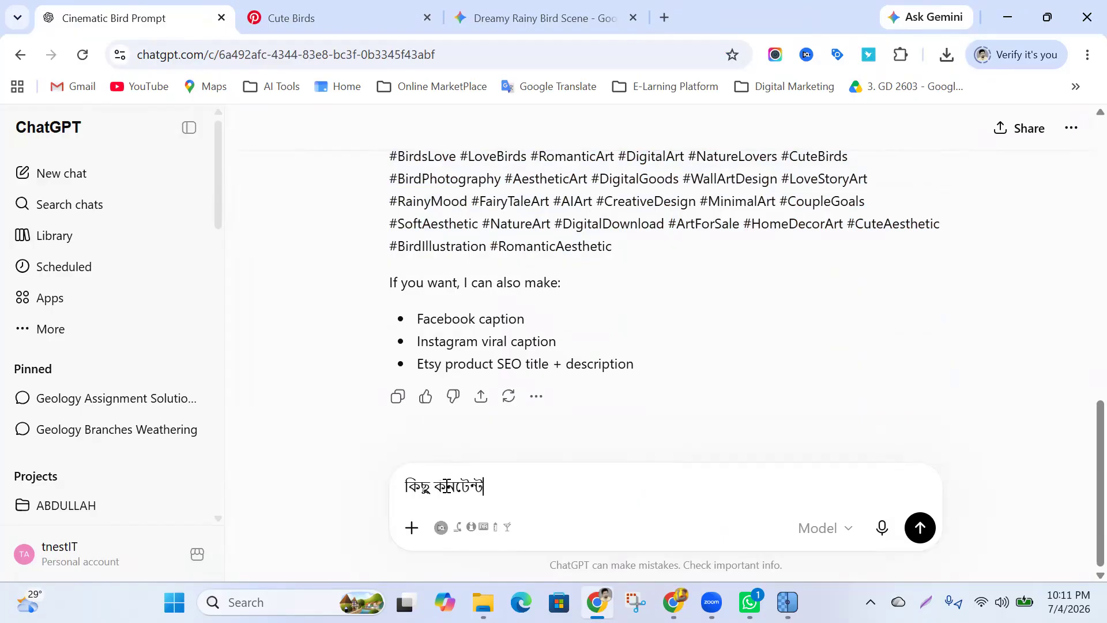
type(" লিখে দাও")
key("Return")
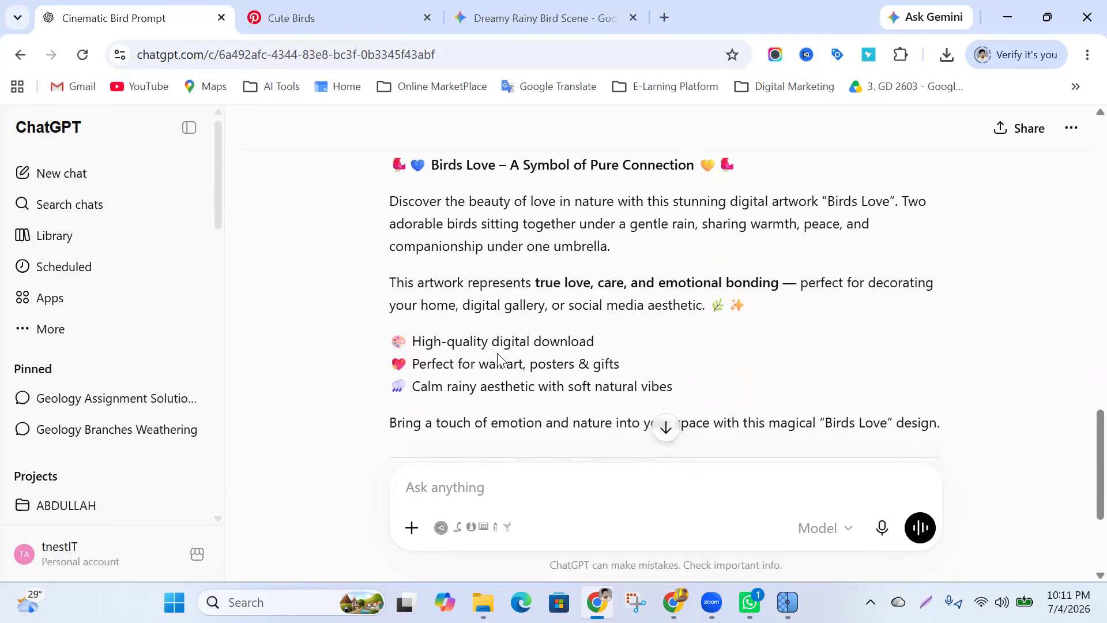
Reuse ChatGPT's suggestion "Viral caption version" as a message, add "দাও" and send it.
scroll(499, 363, "down", 3)
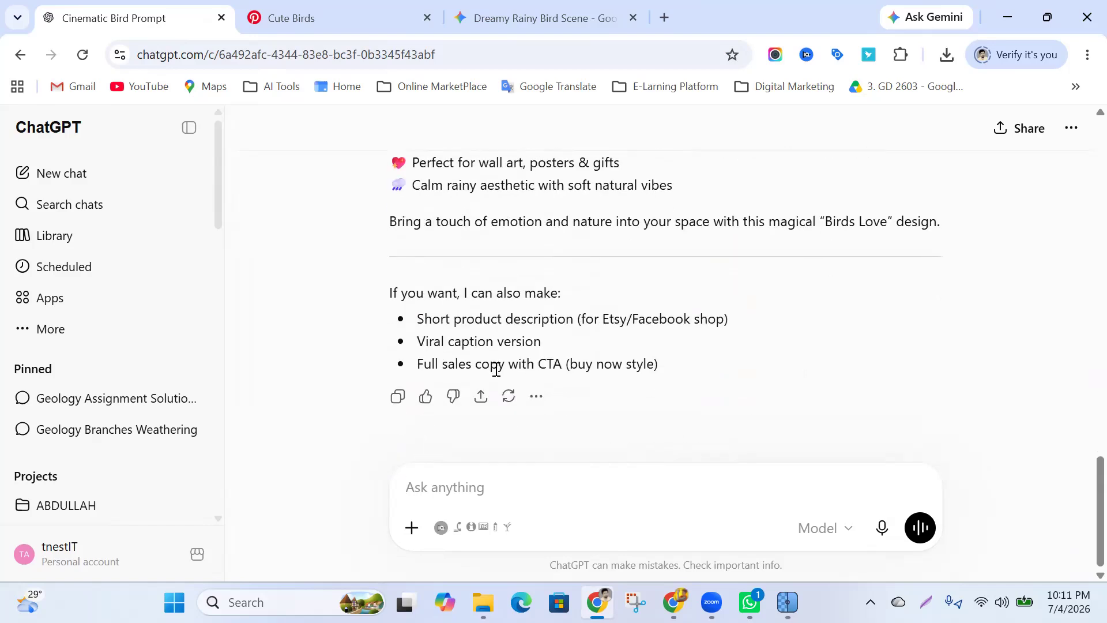
left_click_drag(745, 319, 421, 320)
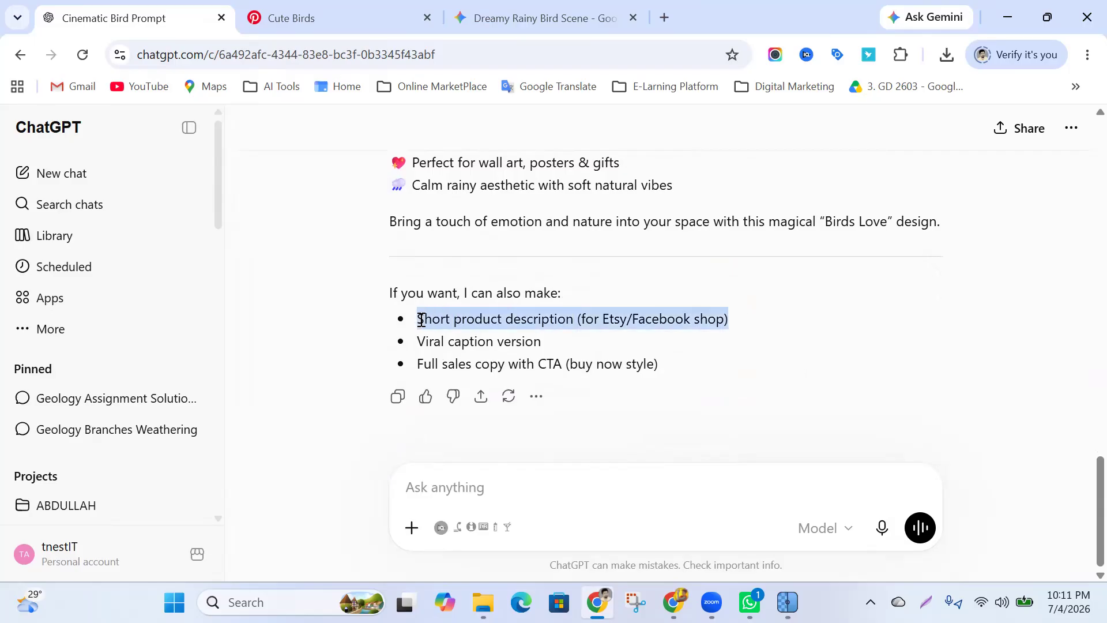
left_click_drag(558, 342, 419, 346)
key("ctrl+c")
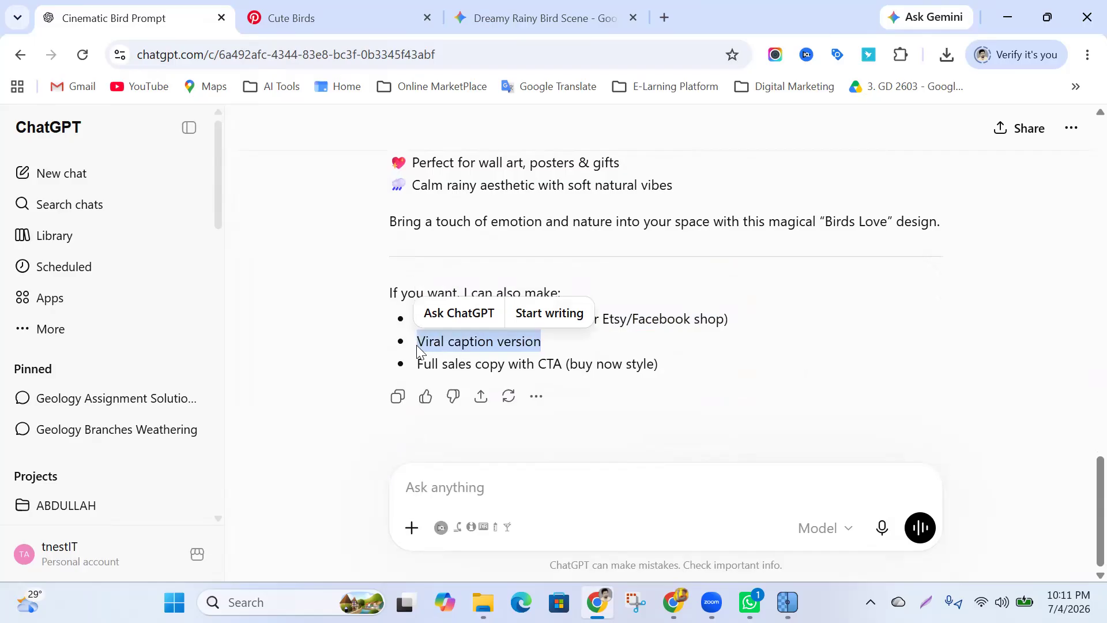
left_click(472, 483)
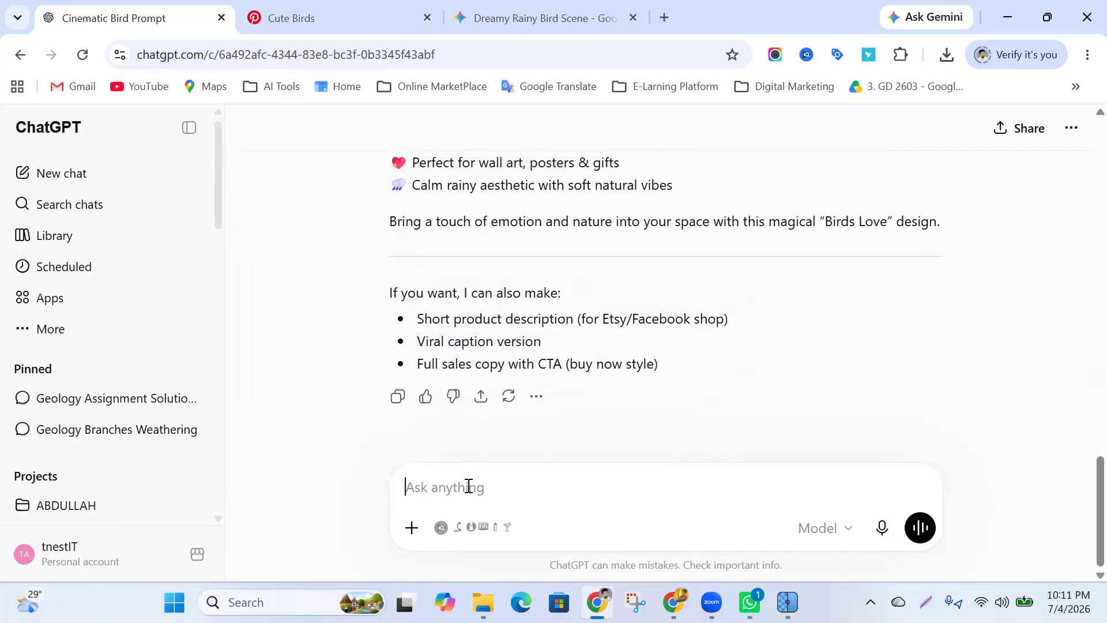
key("ctrl+v")
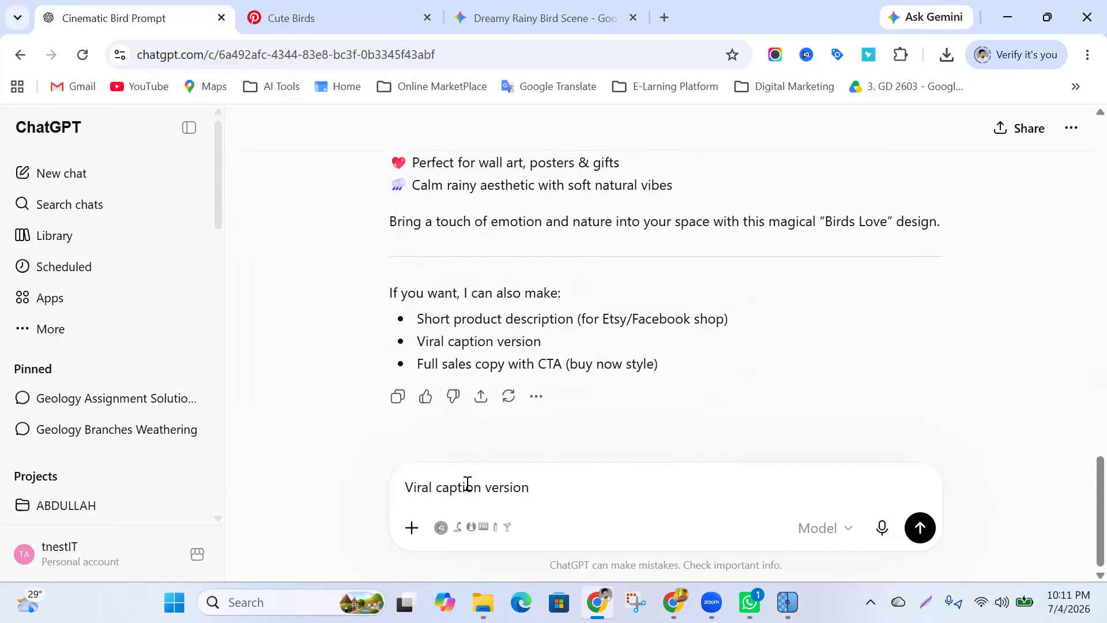
type("দাও")
key("Return")
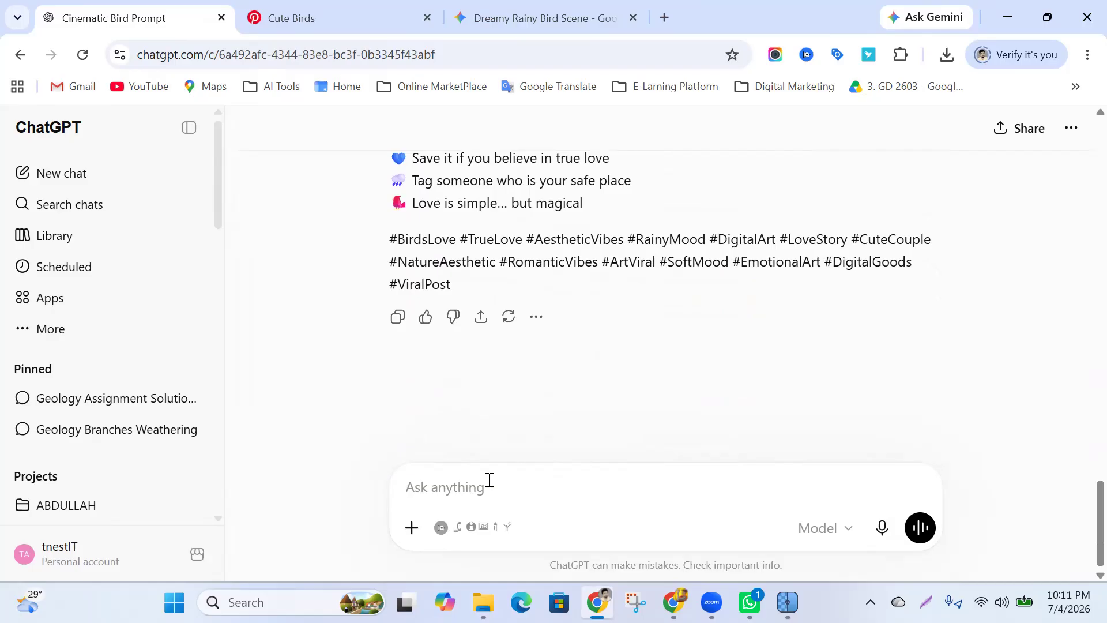
Ask ChatGPT for the caption in Bangla by sending "বাংলায় দাও".
type("বাংলায় দা")
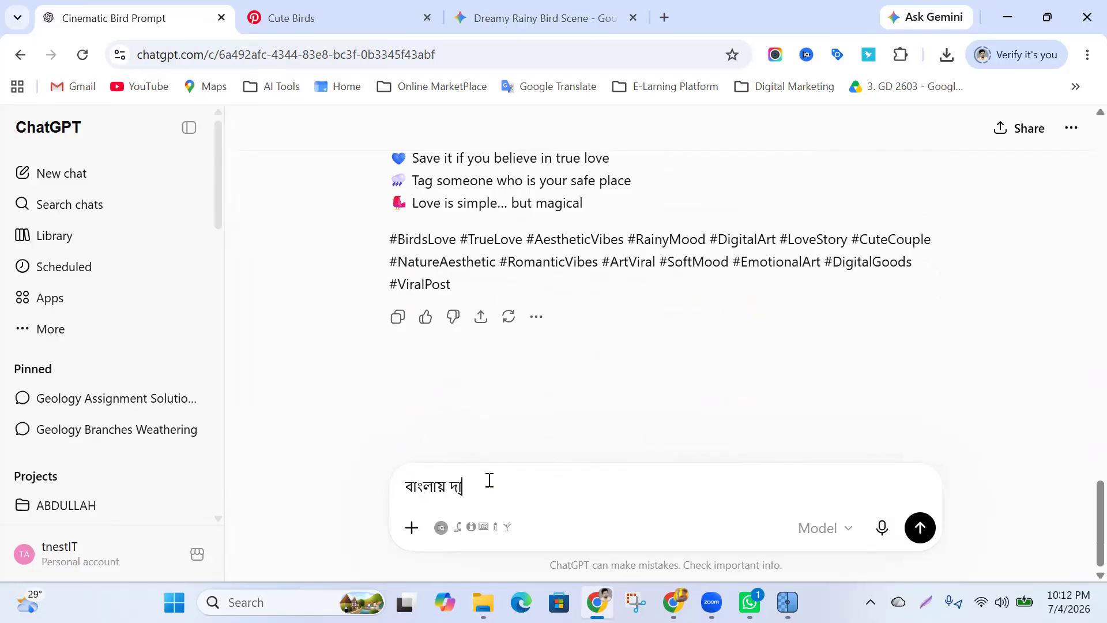
key("BackSpace")
key("BackSpace")
type("দাও")
key("Return")
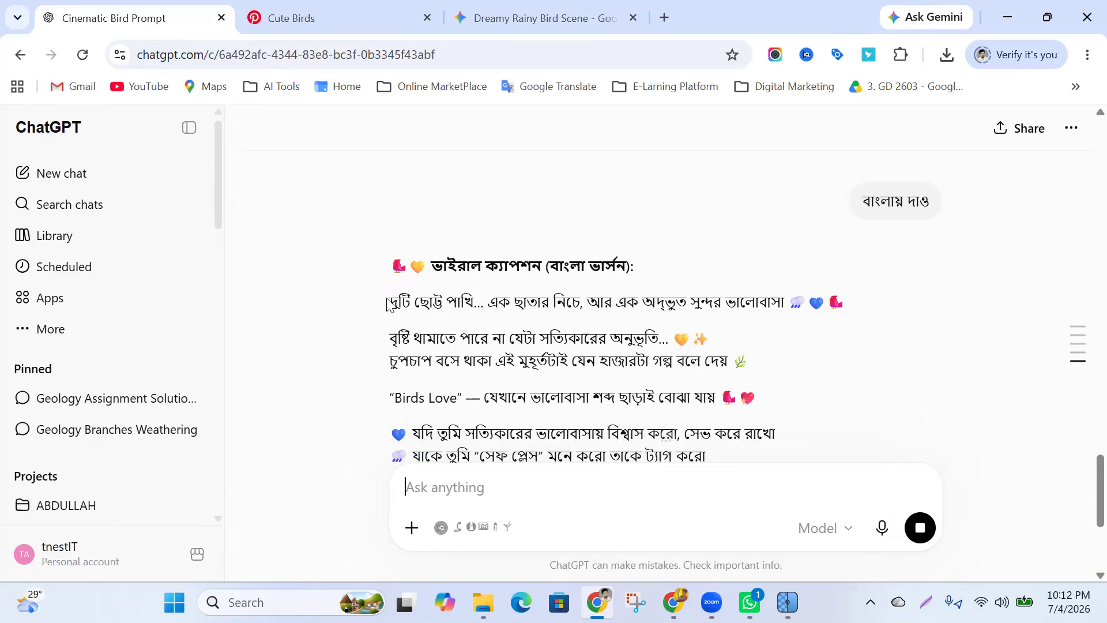
Copy the whole Bangla caption with its hashtags from ChatGPT into the text of the Facebook post.
left_click_drag(389, 304, 427, 340)
scroll(534, 353, "down", 3)
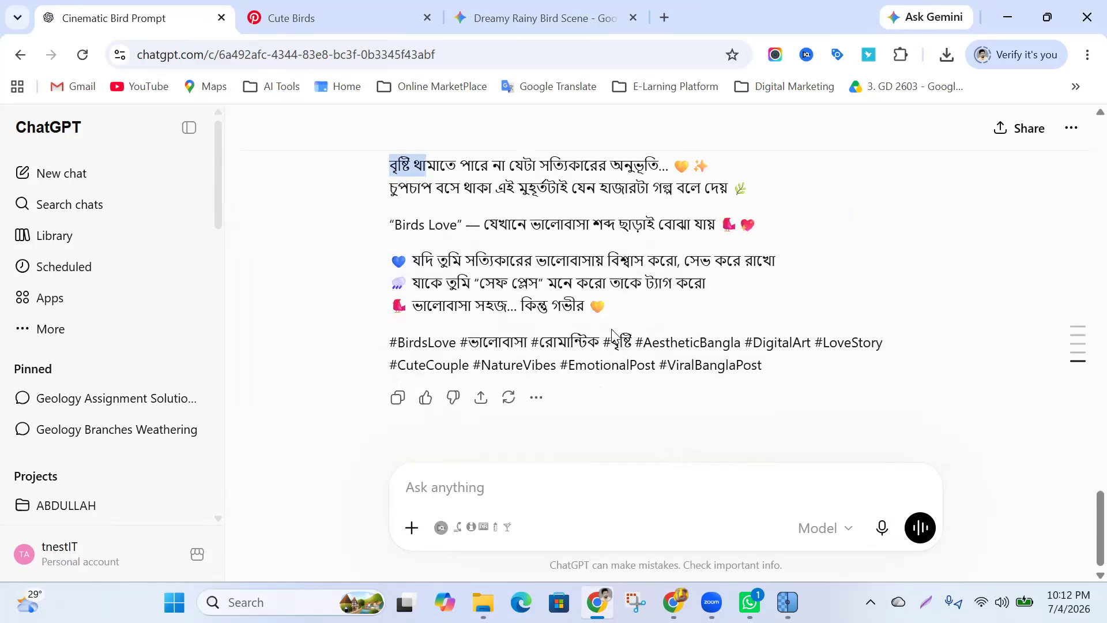
left_click(780, 366, "shift")
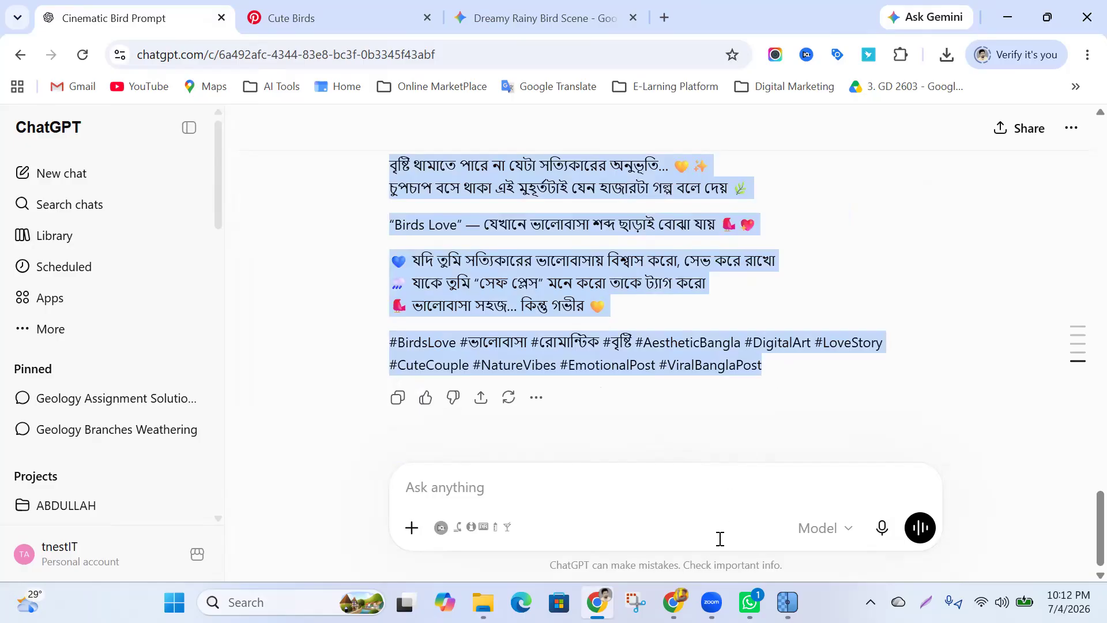
left_click(673, 602)
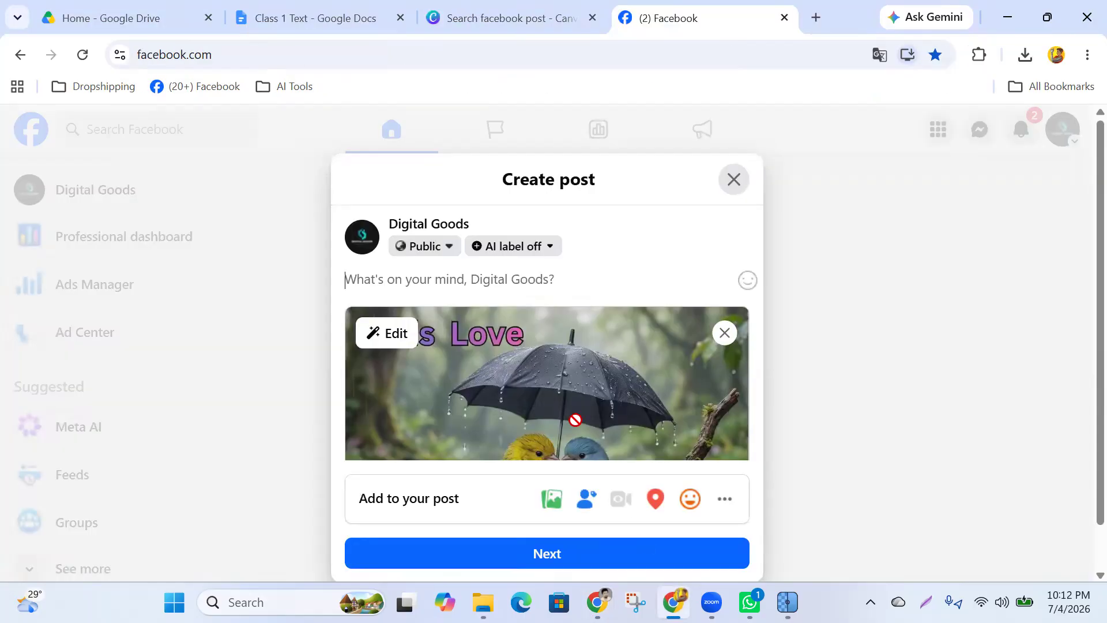
left_click(473, 279)
key("ctrl+v")
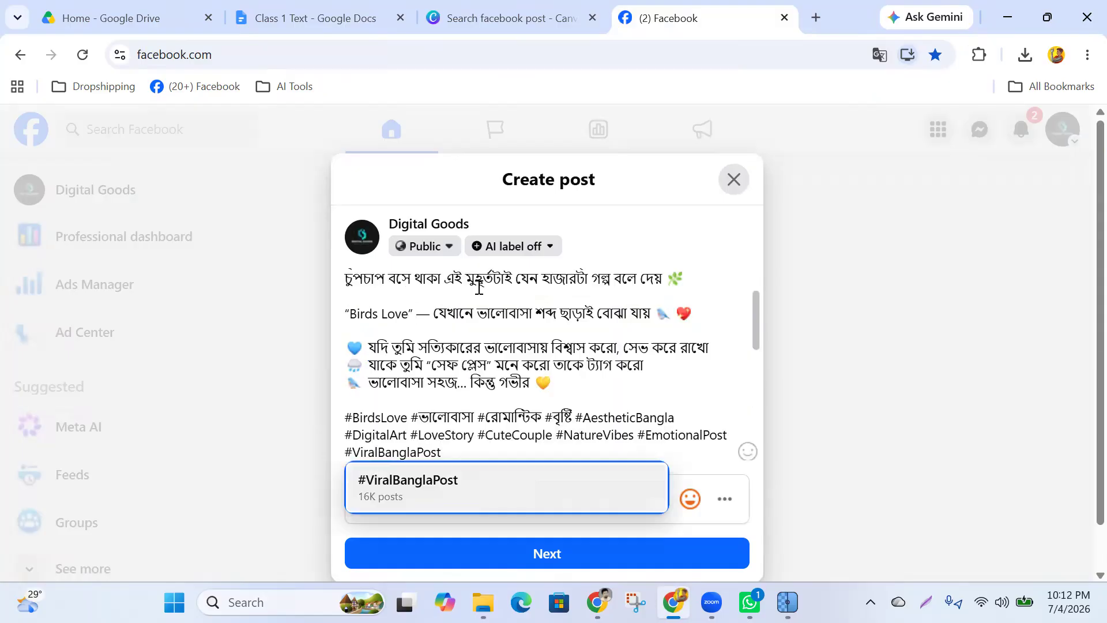
Link the post's last three hashtags to Facebook's suggestions #ViralBanglaPost, #EmotionalPost and #naturevibes.
scroll(479, 346, "up", 5)
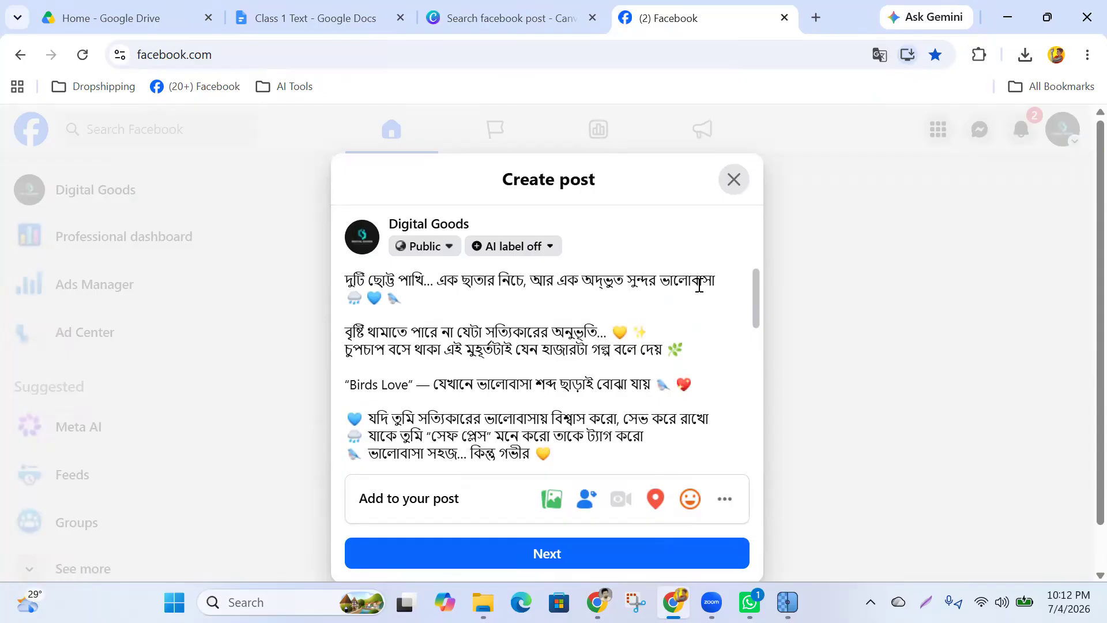
type("#BirdsLove #ভালোবাসা #রোমান্টিক #বৃষ্টি #AestheticBangla #DigitalArt #LoveStory #CuteCouple #NatureVibes #EmotionalPost #ViralBanglaPost")
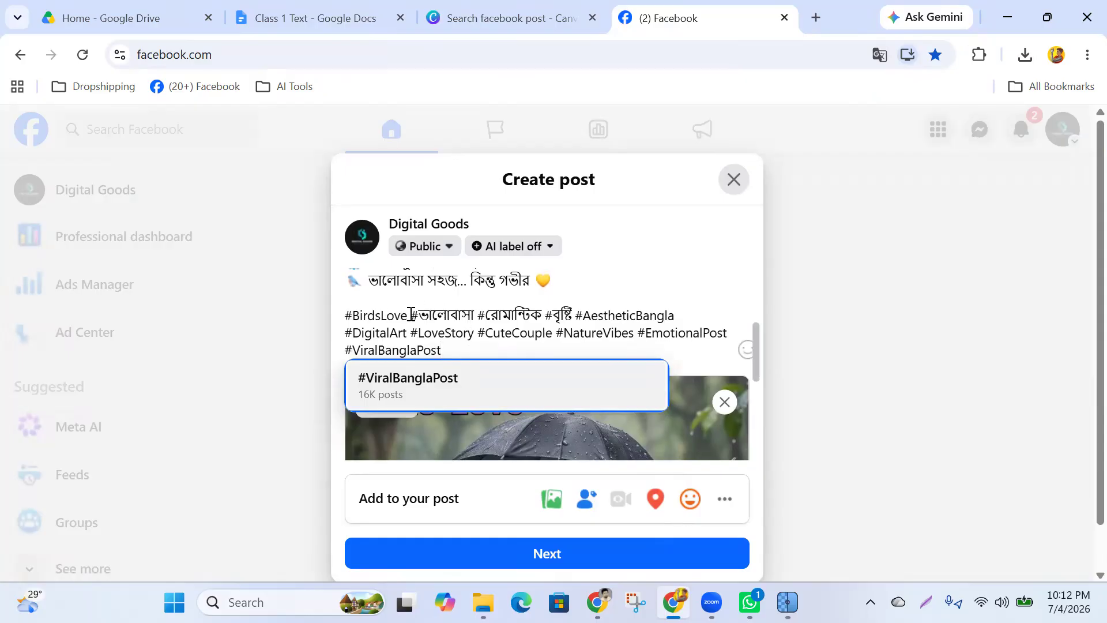
left_click(435, 385)
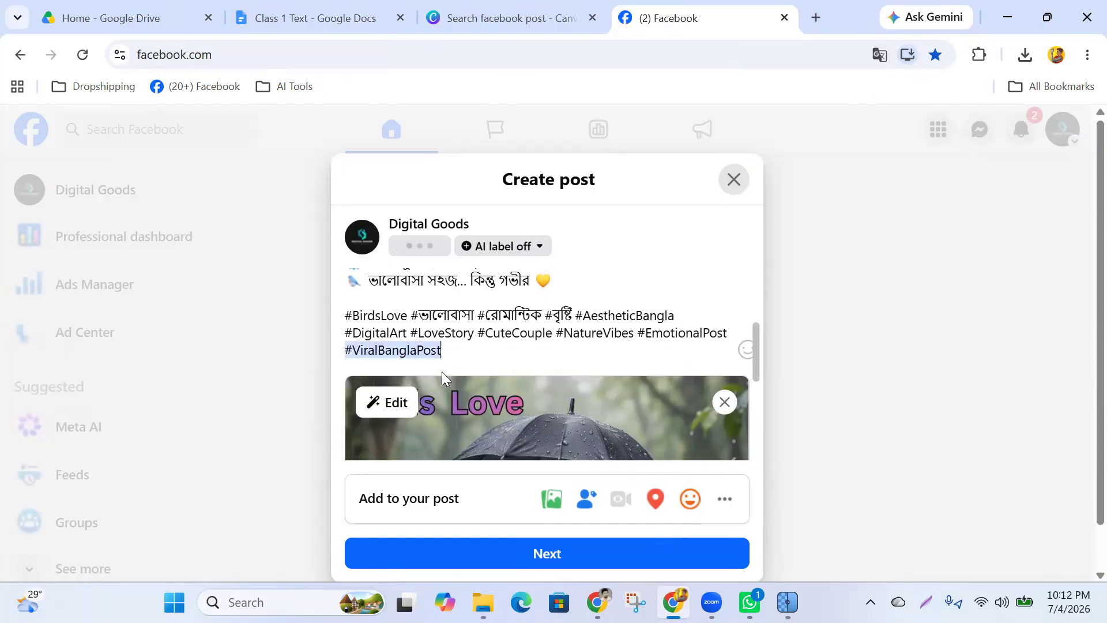
left_click(726, 333)
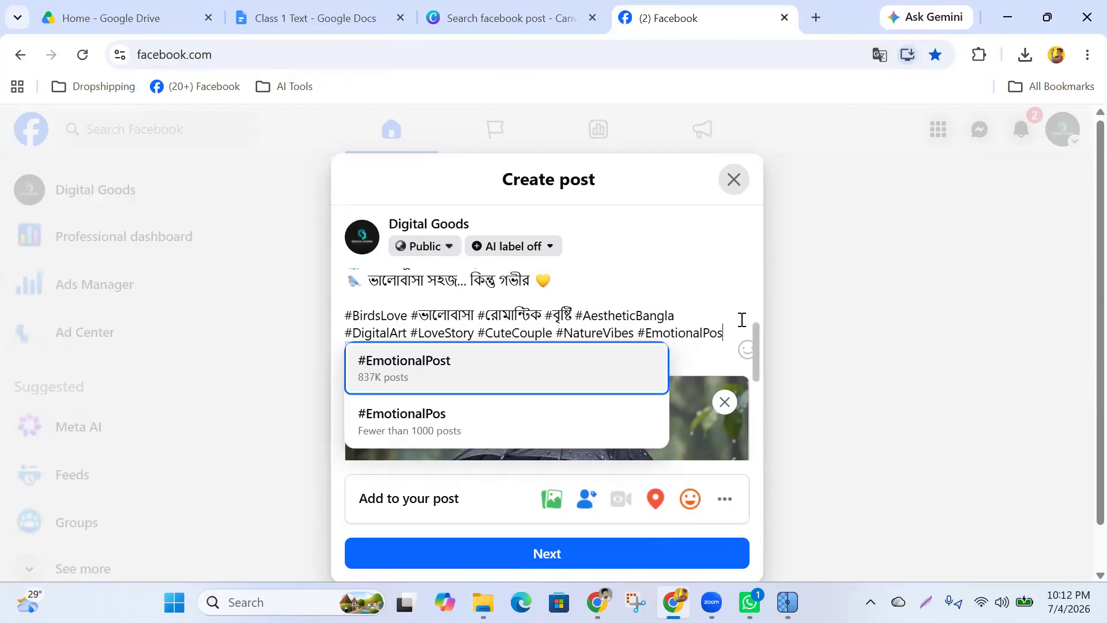
left_click(431, 366)
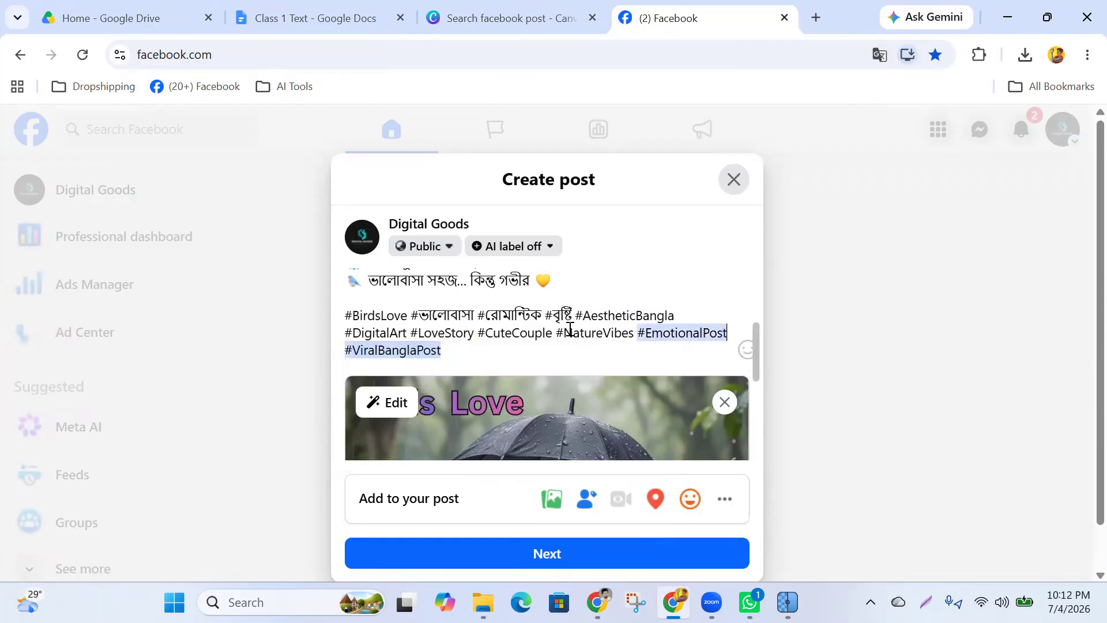
left_click(633, 332)
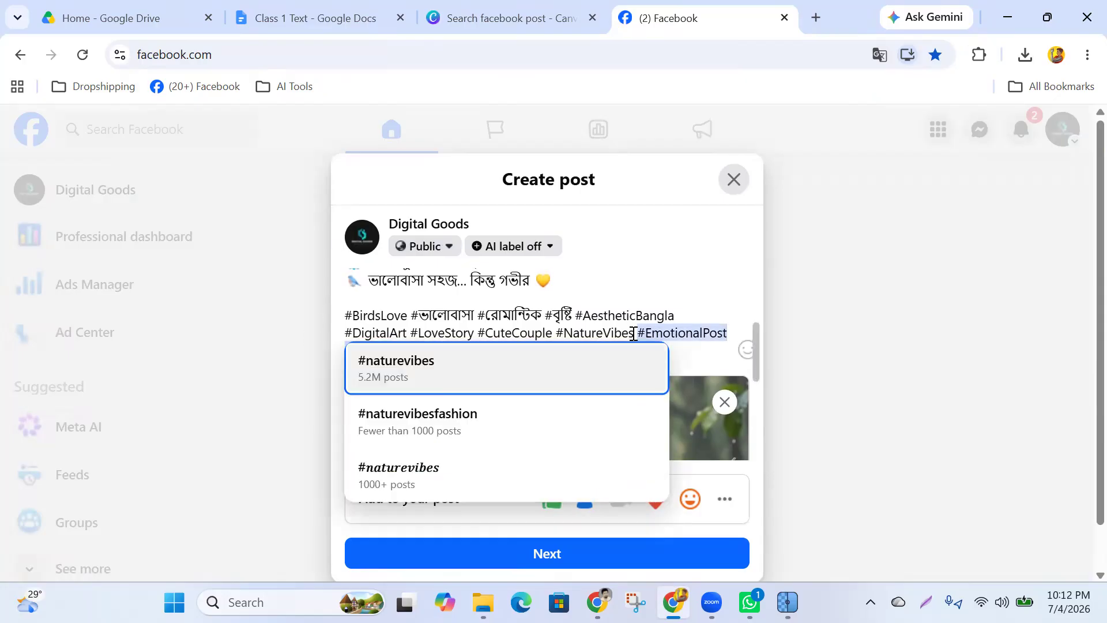
left_click(456, 375)
Link the #CuteCouple, #LoveStory and #DigitalArt hashtags to the suggestions #cutecouplechallenge, #lovestory and #digitalart.
left_click(555, 339)
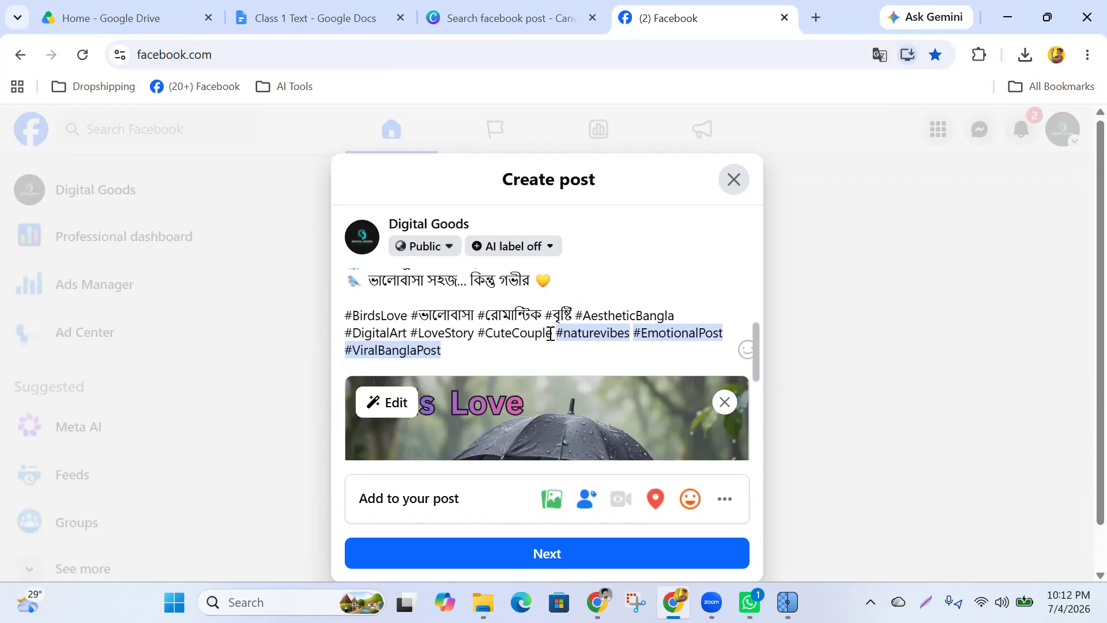
left_click(472, 369)
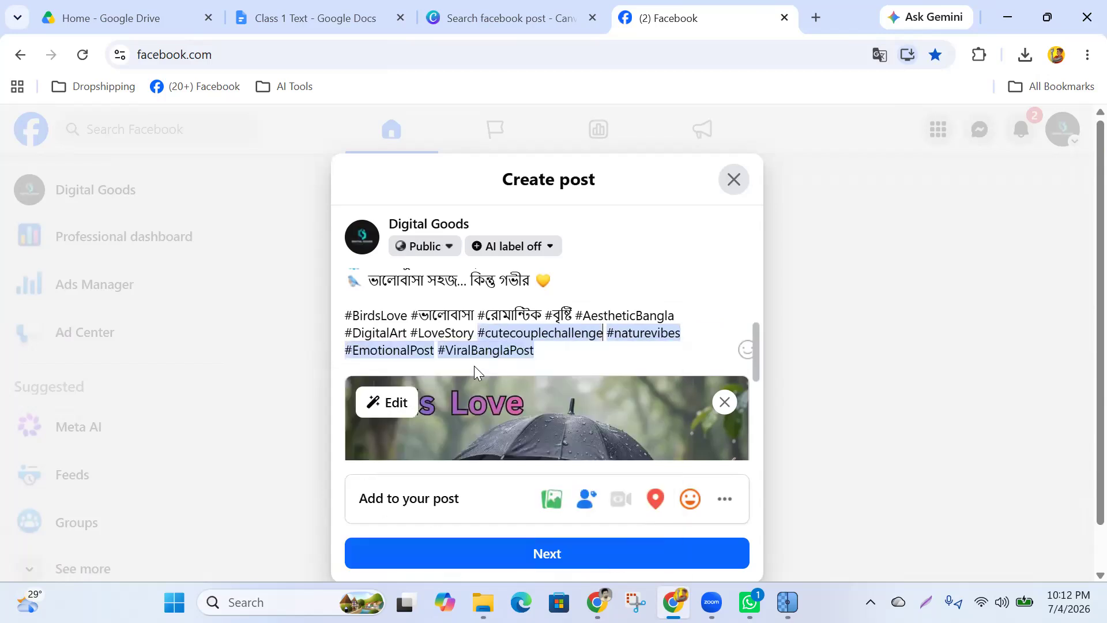
left_click(470, 333)
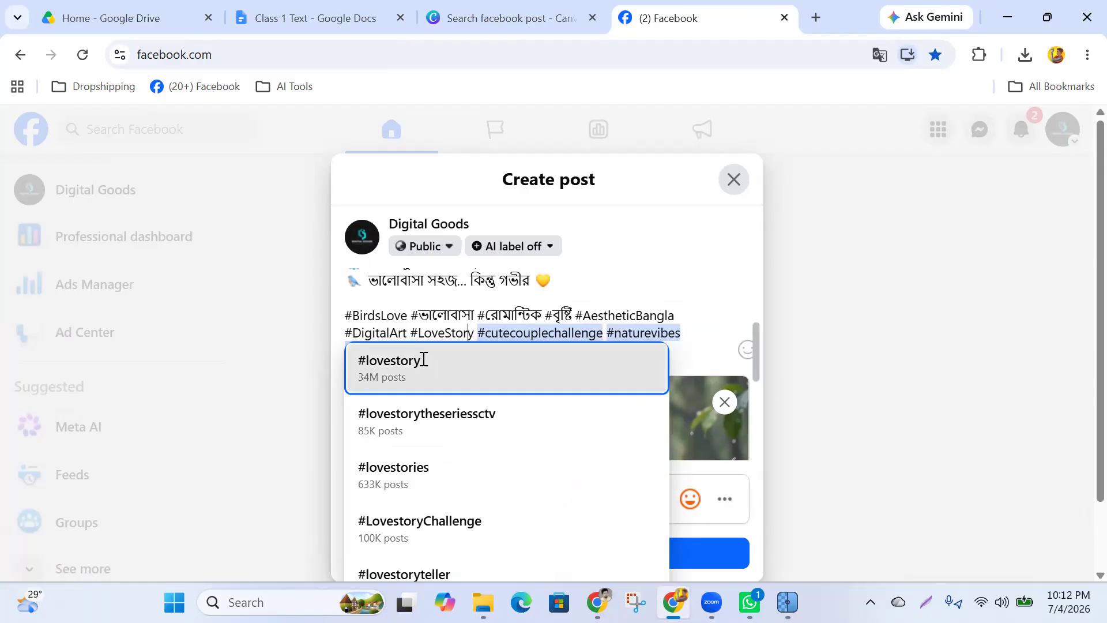
left_click(423, 358)
left_click(405, 333)
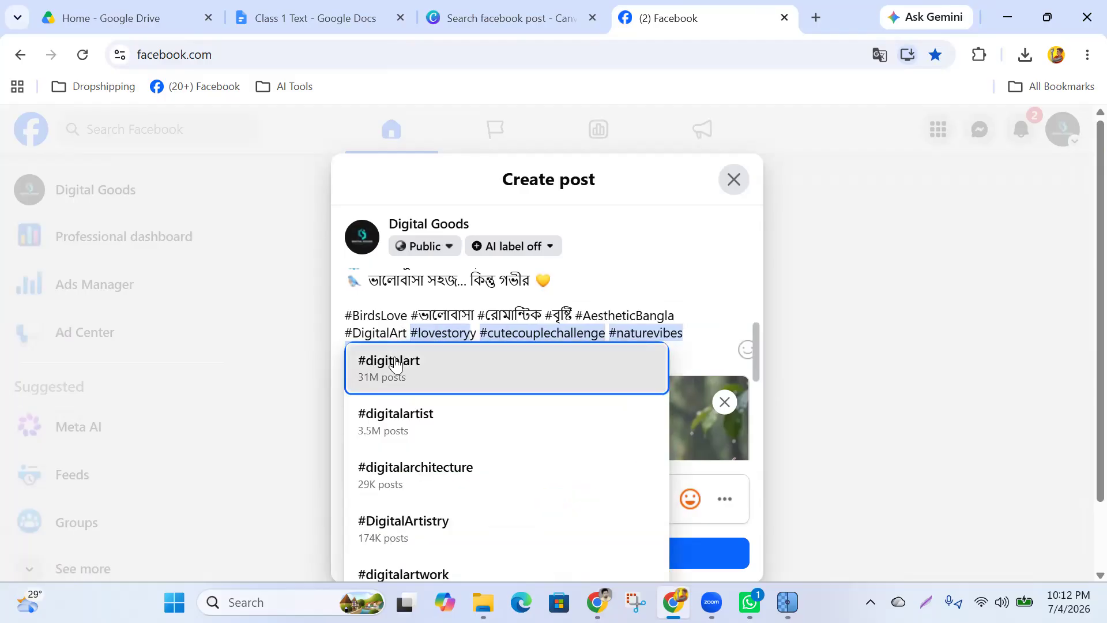
left_click(402, 361)
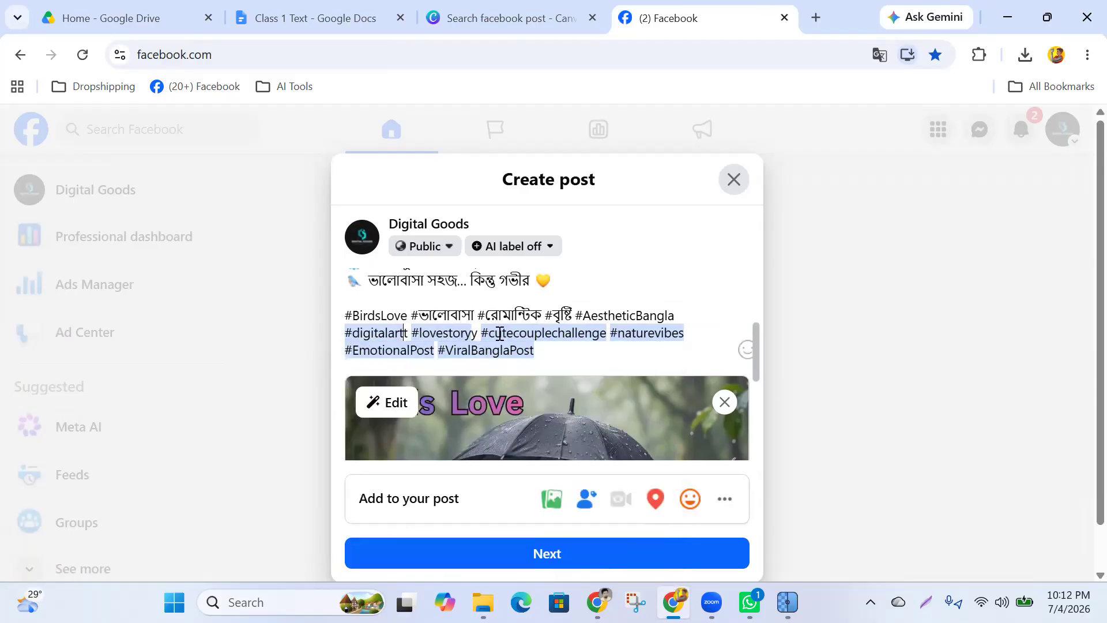
Replace #AestheticBangla with the suggestion #AestheticBangladesh and link #বৃষ্টি and #রোমান্টিক to their matching suggestions.
left_click(677, 315)
left_click(499, 348)
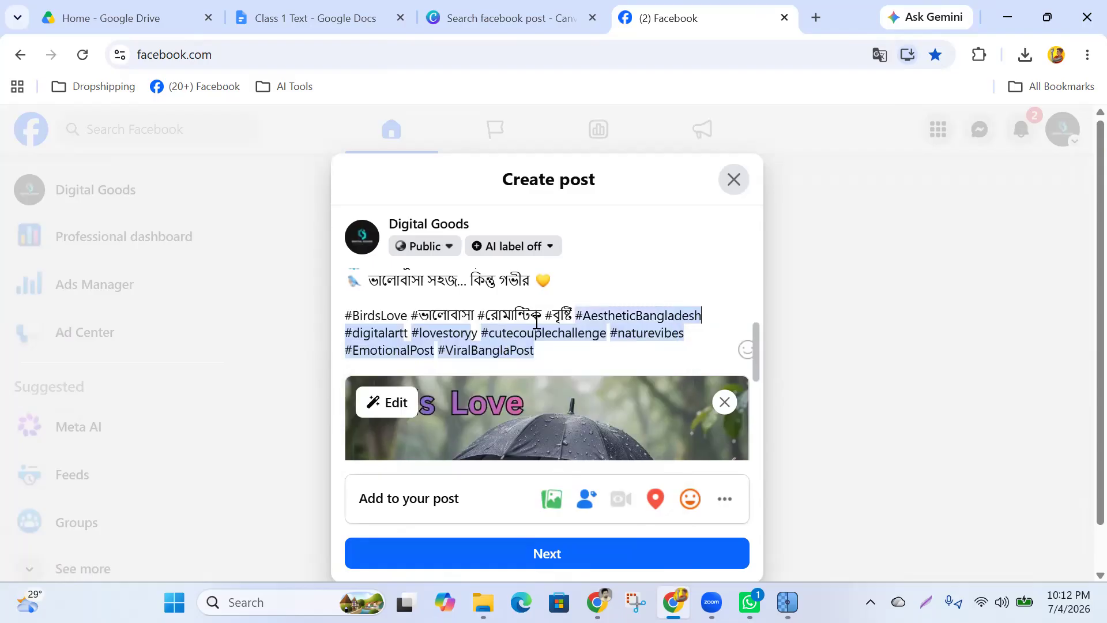
left_click(569, 309)
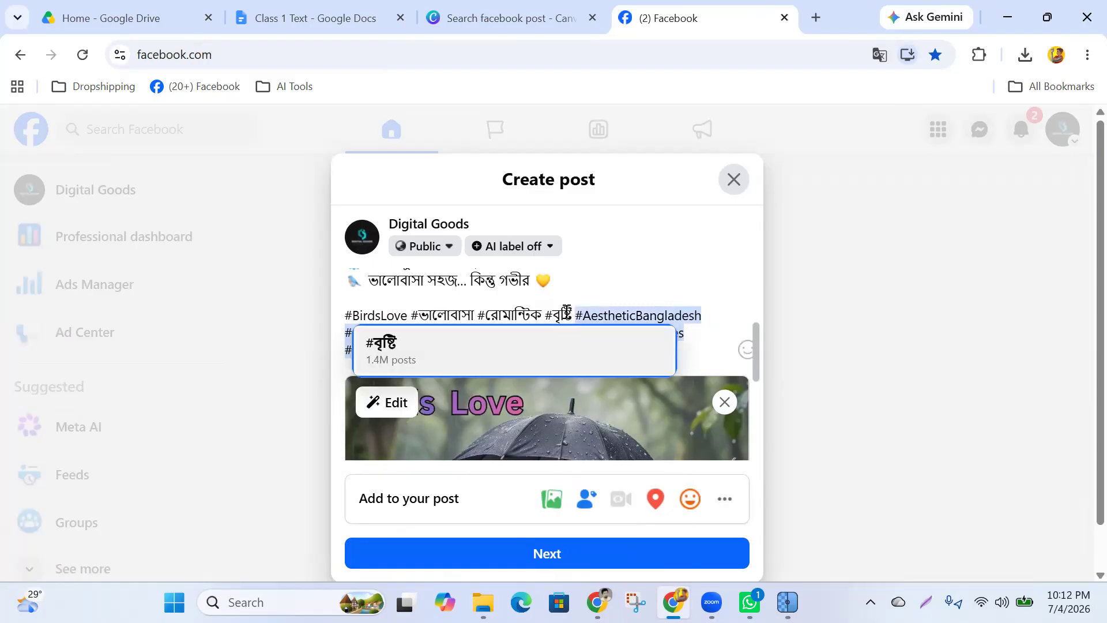
left_click(404, 343)
left_click(535, 311)
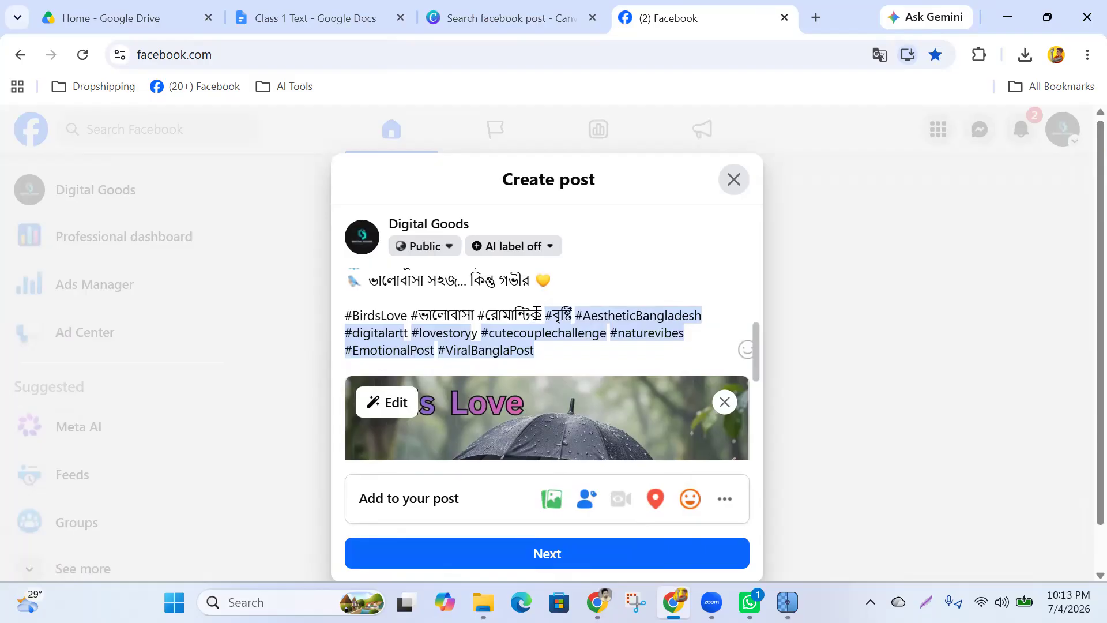
key("BackSpace")
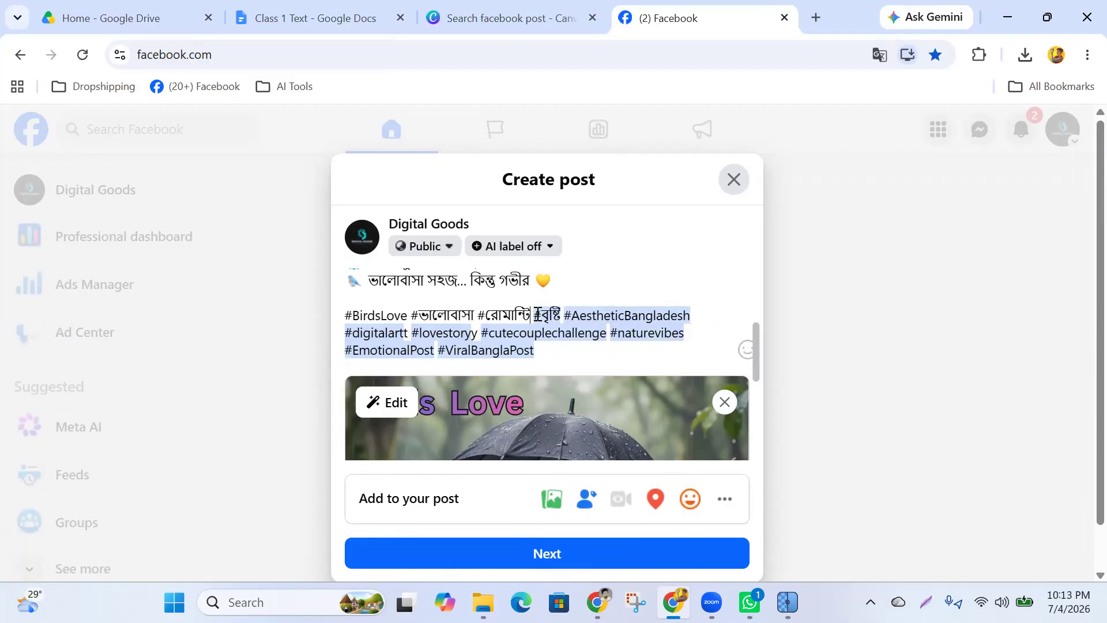
type("ক")
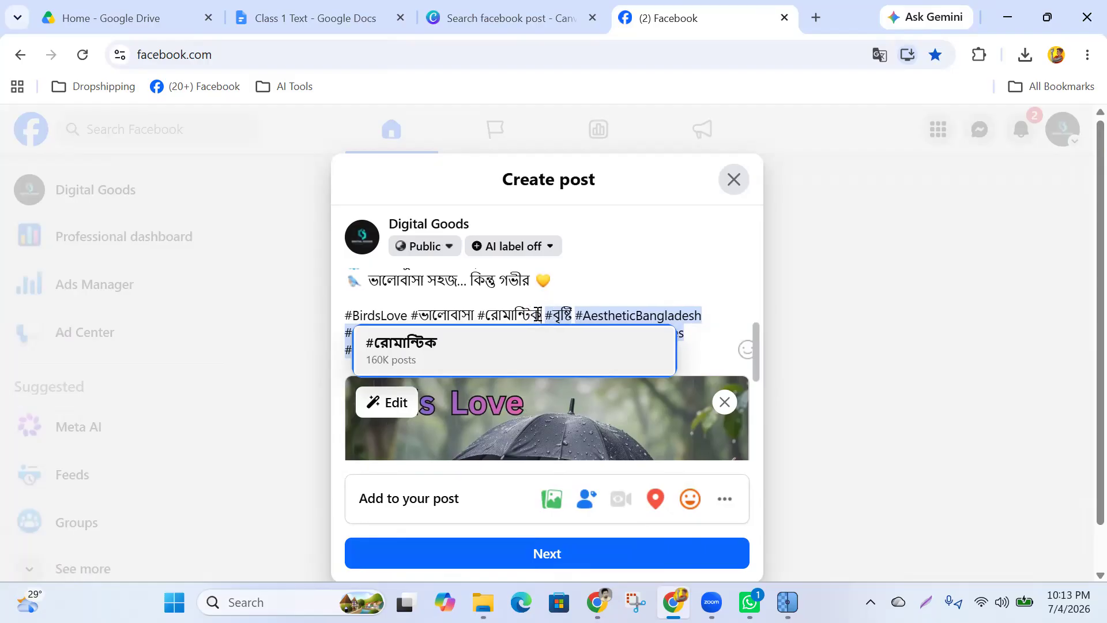
left_click(426, 347)
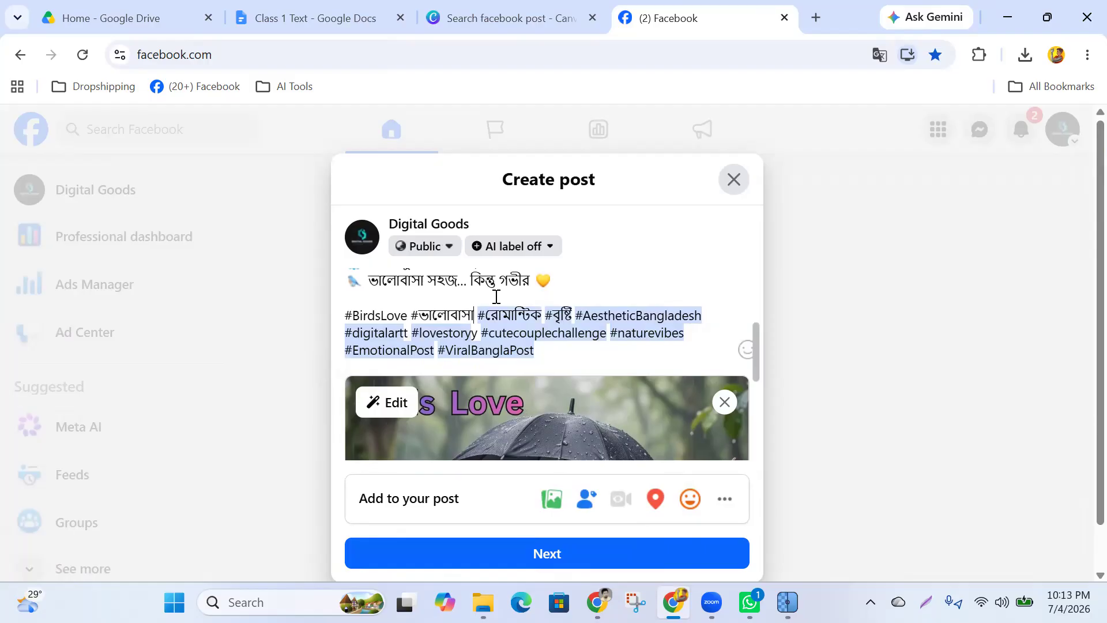
Link #ভালোবাসা to its matching suggestion and replace #BirdsLove with the suggestion #birdslover.
key("BackSpace")
type("া")
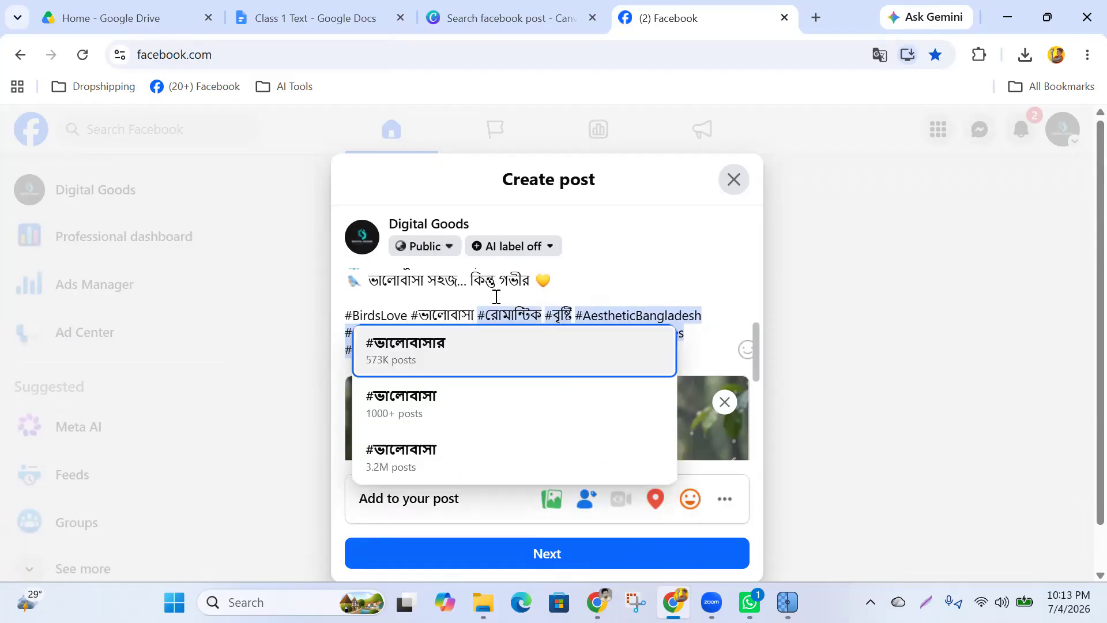
left_click(422, 389)
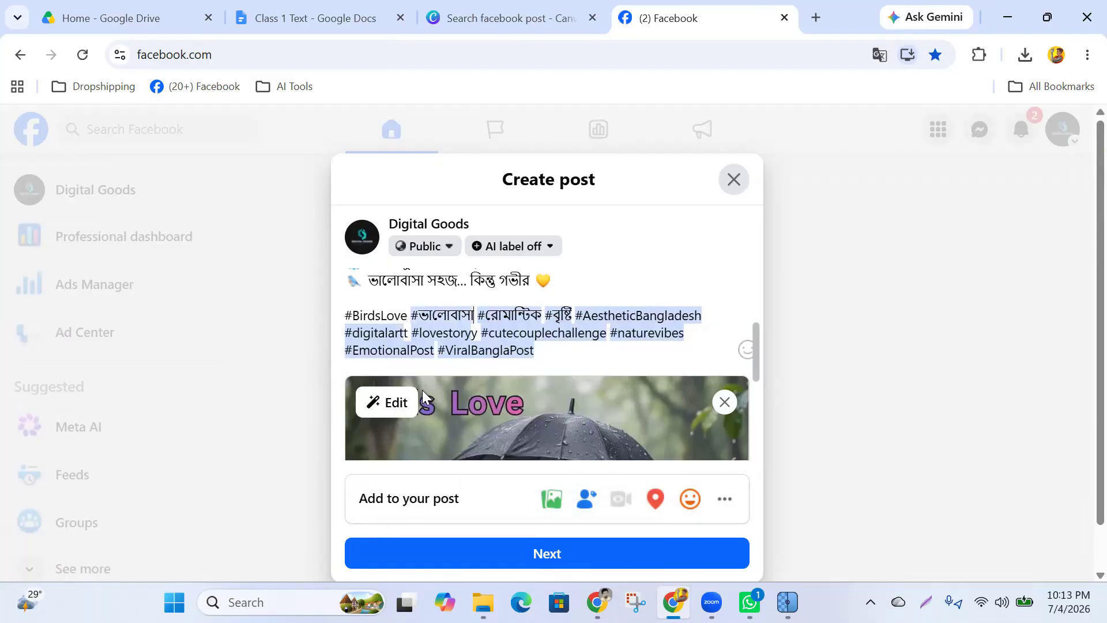
left_click(407, 315)
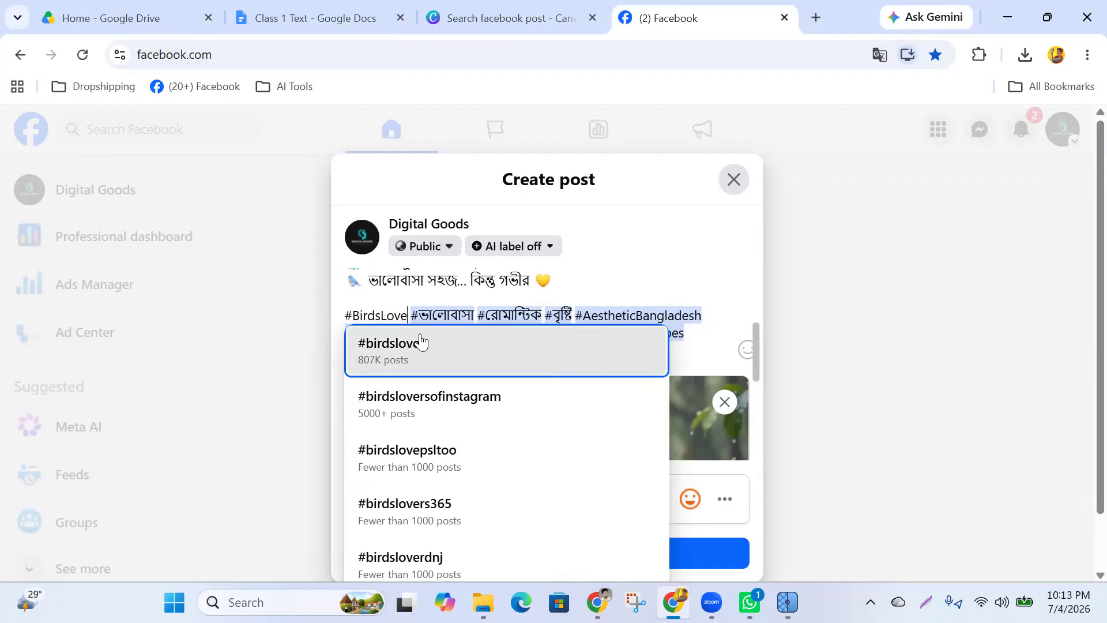
left_click(400, 349)
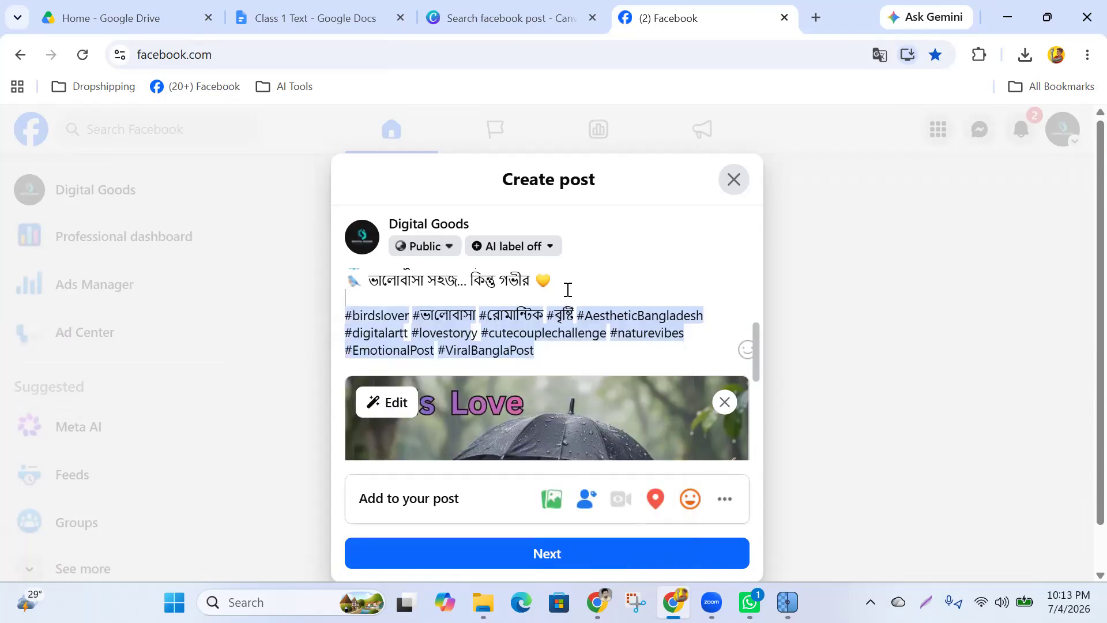
Check the caption against ChatGPT's Bangla version, and add two blank lines above the hashtags in the Facebook post.
scroll(565, 292, "up", 4)
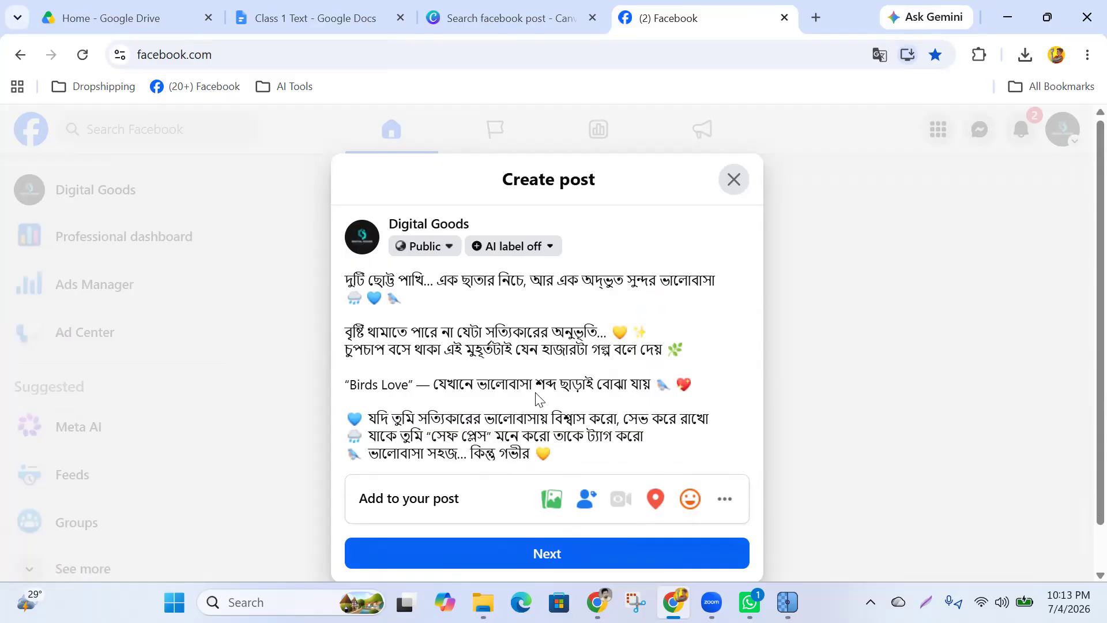
key("alt+Tab")
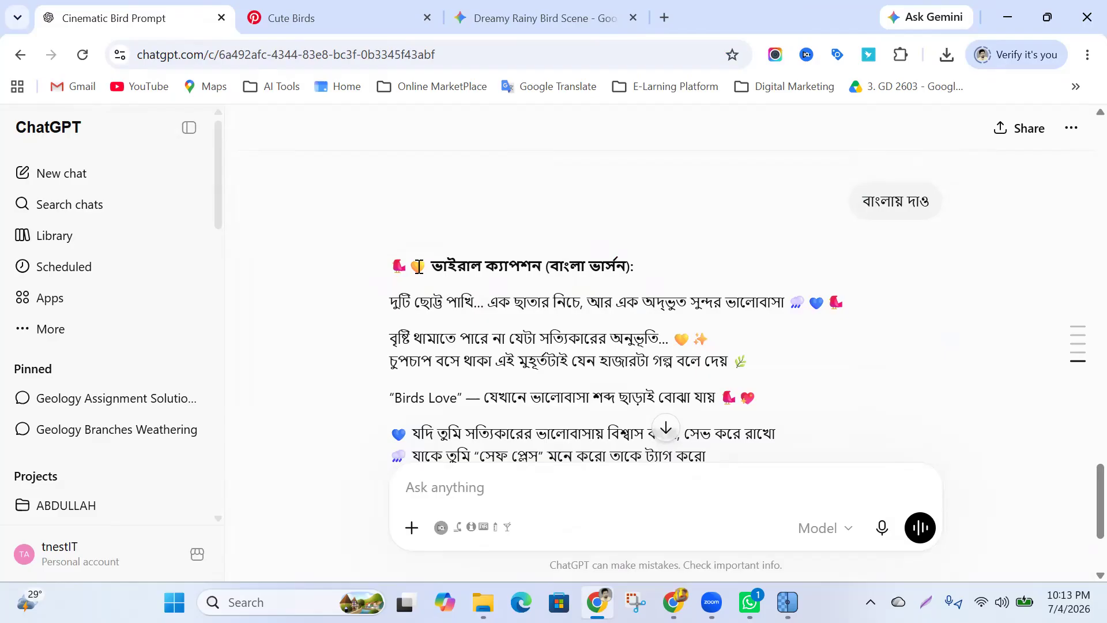
scroll(618, 519, "down", 1)
scroll(619, 518, "down", 2)
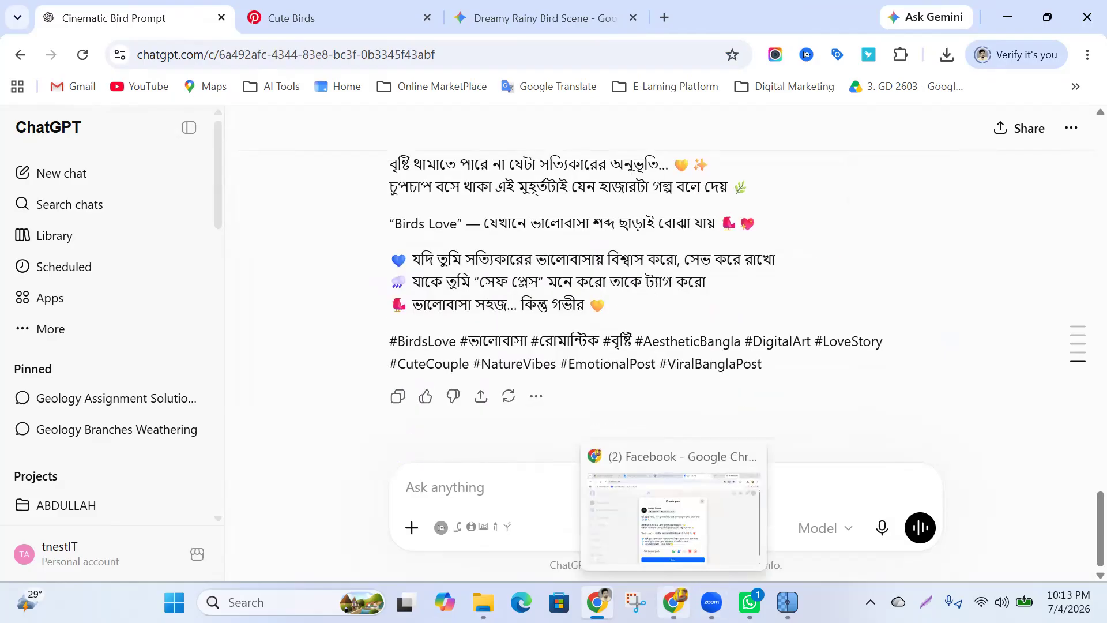
left_click(673, 602)
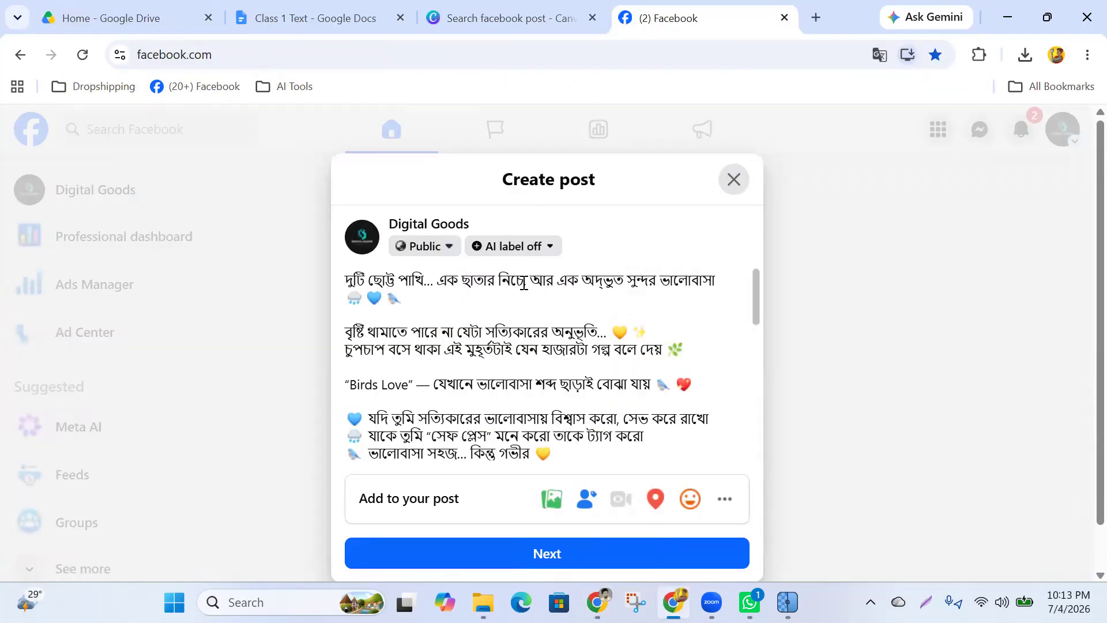
type("#birdslover #ভালোবাসা #রোমান্টিক #বৃষ্টি #AestheticBangladesh #digitalartt #lovestoryy #cutecouplechallenge #naturevibes #EmotionalPost #ViralBanglaPost")
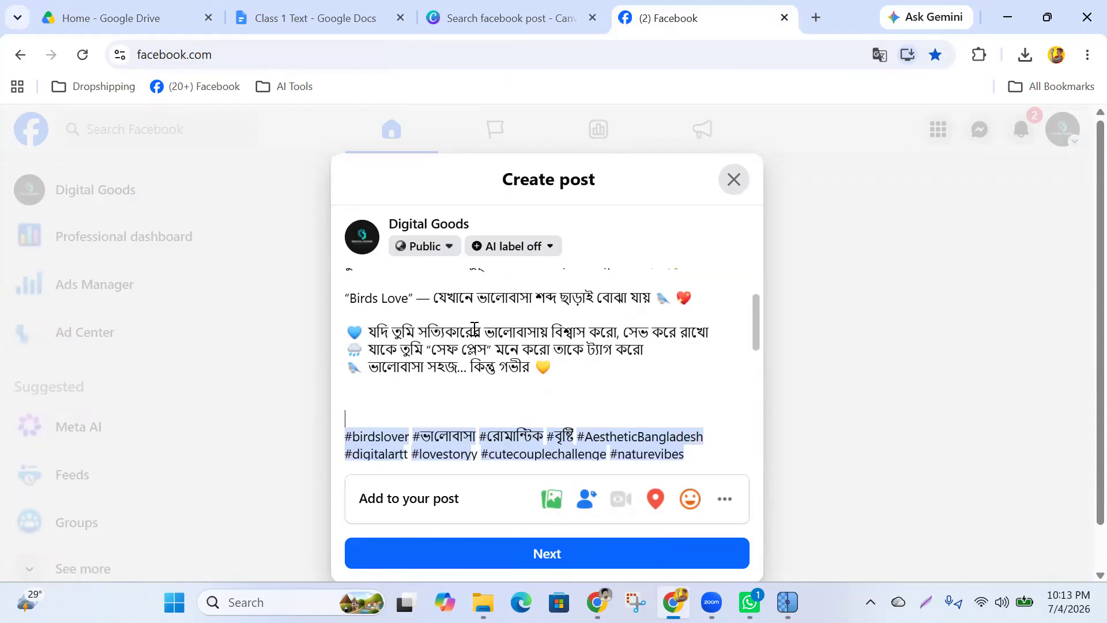
Add the Get messages option to the post beneath the bird picture.
scroll(493, 333, "down", 2)
scroll(556, 384, "down", 5)
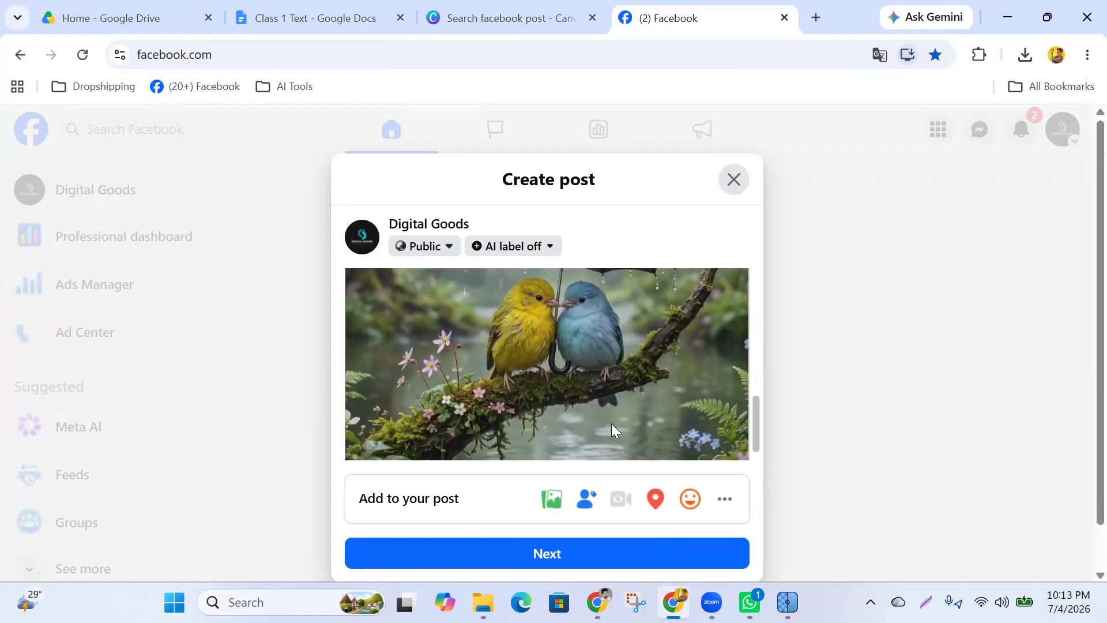
left_click(725, 502)
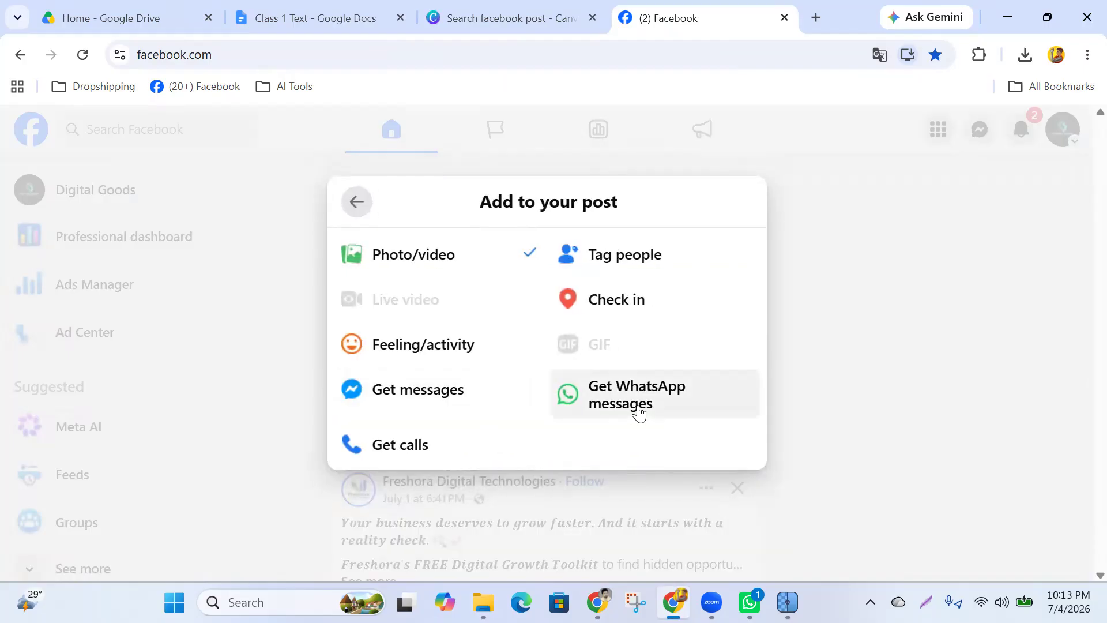
left_click(449, 387)
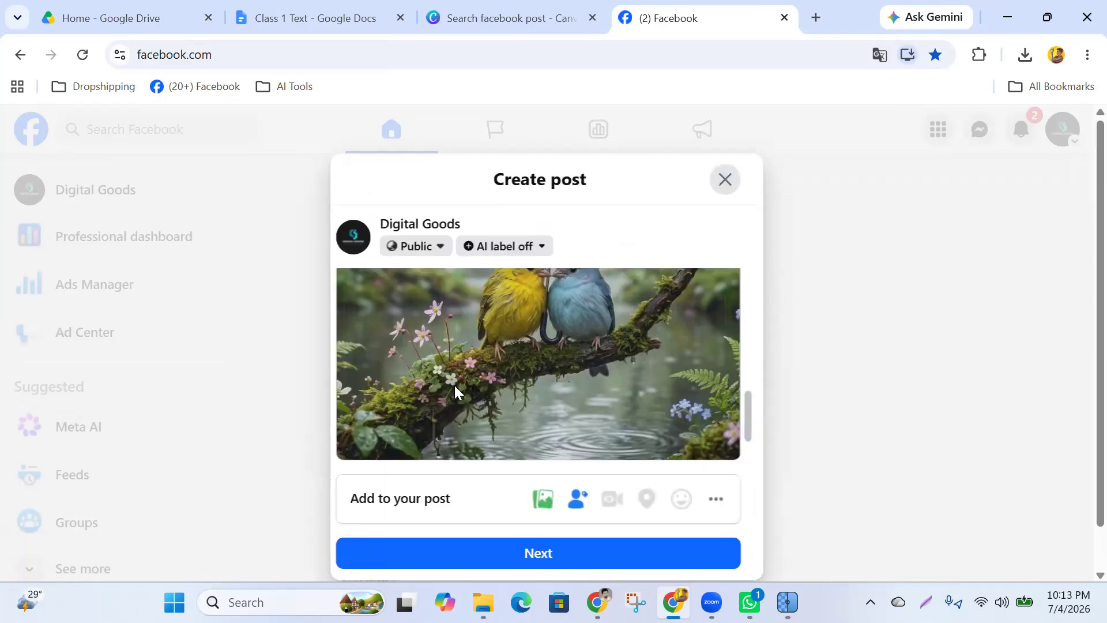
scroll(666, 406, "down", 1)
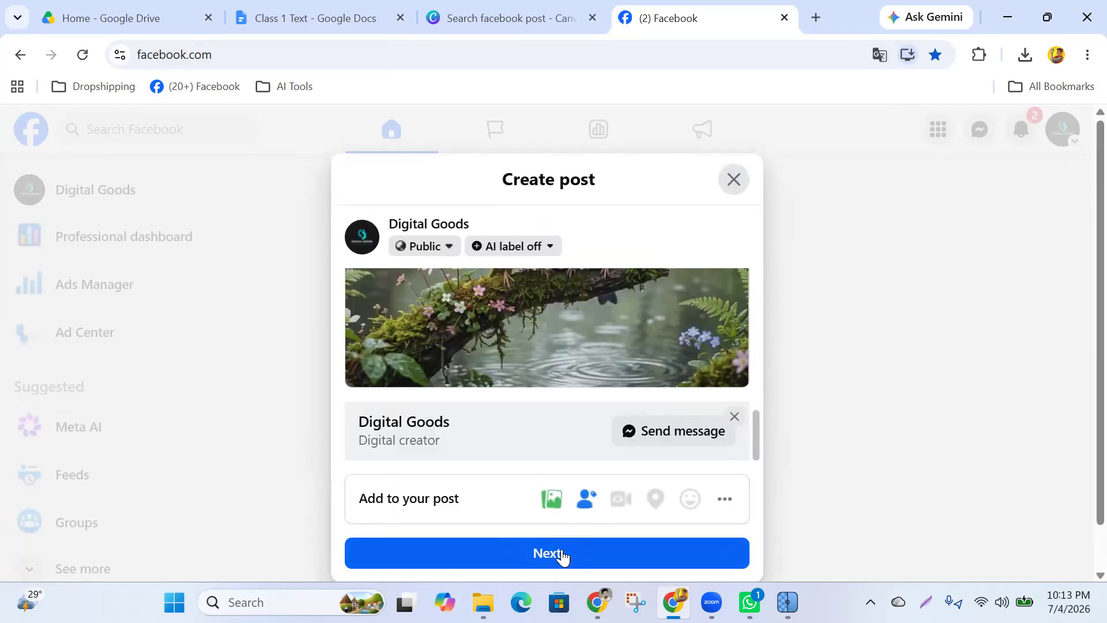
Publish the post immediately with the Public audience and without boosting, and check it in the feed.
left_click(571, 548)
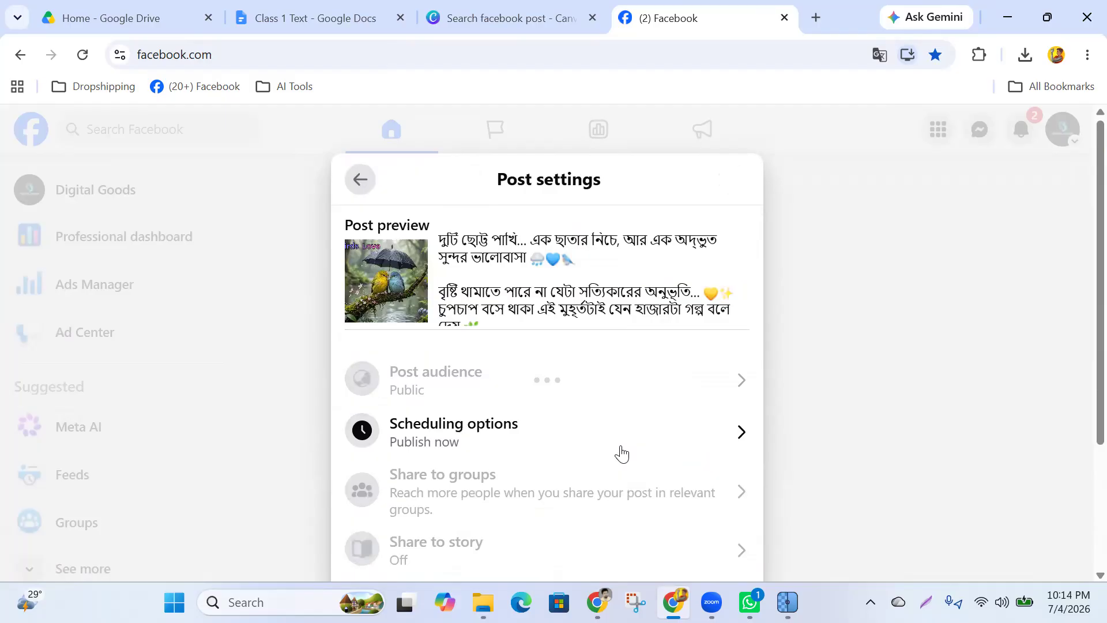
scroll(579, 369, "down", 3)
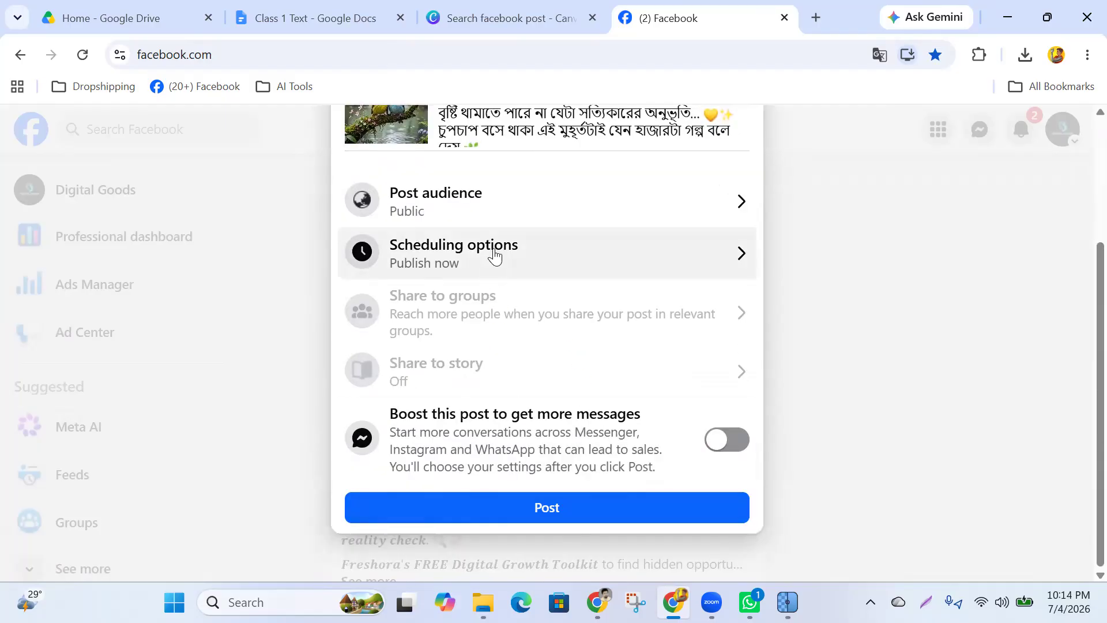
left_click(552, 512)
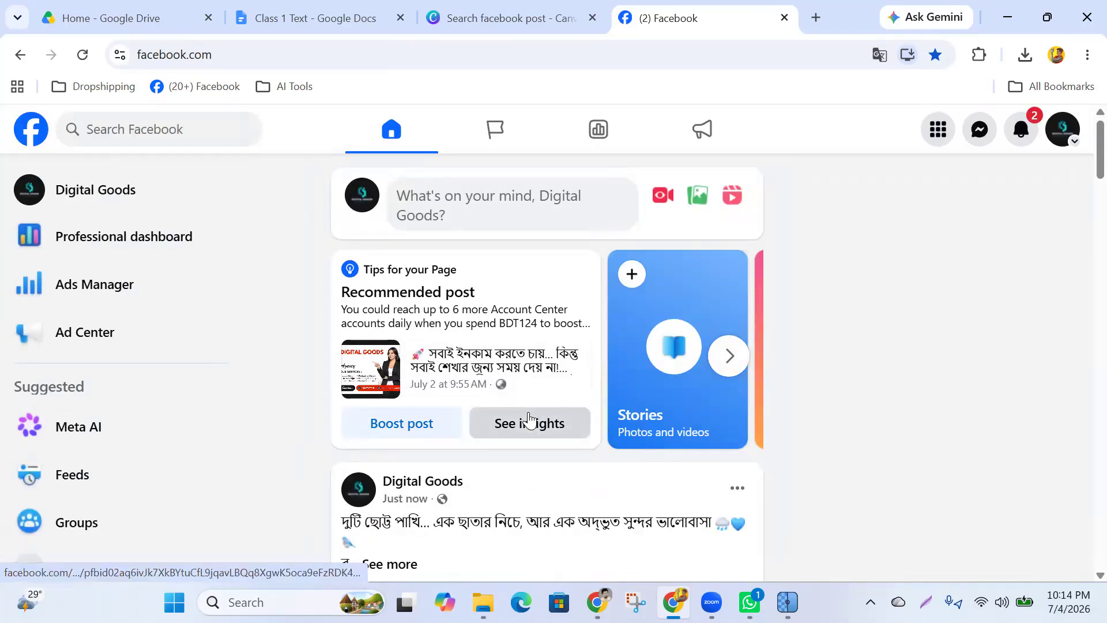
scroll(529, 419, "down", 6)
scroll(536, 420, "up", 3)
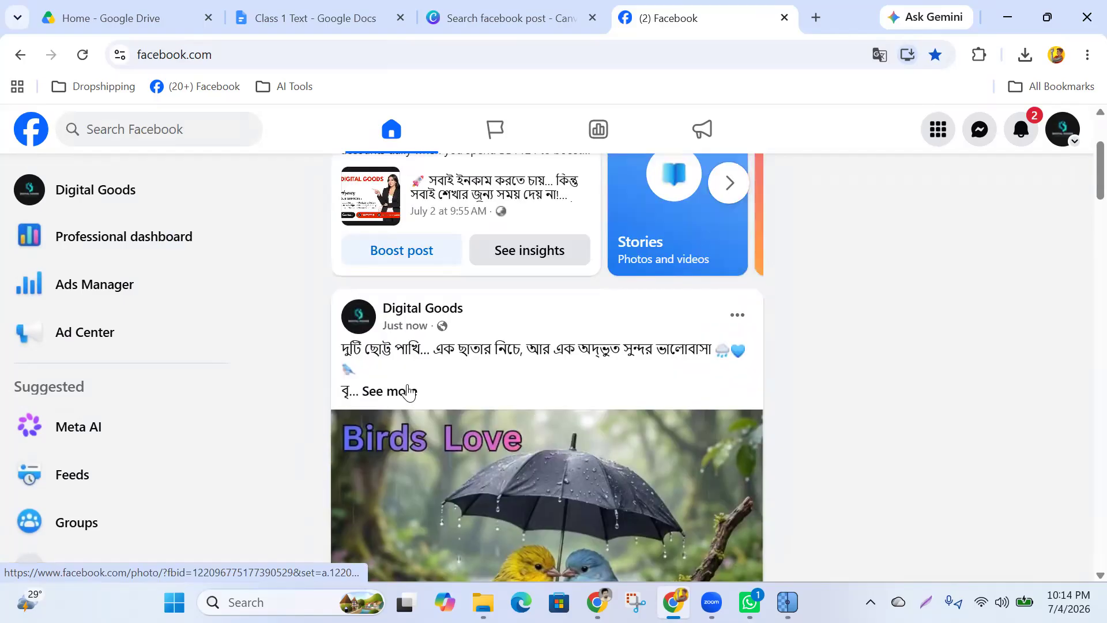
scroll(531, 404, "down", 7)
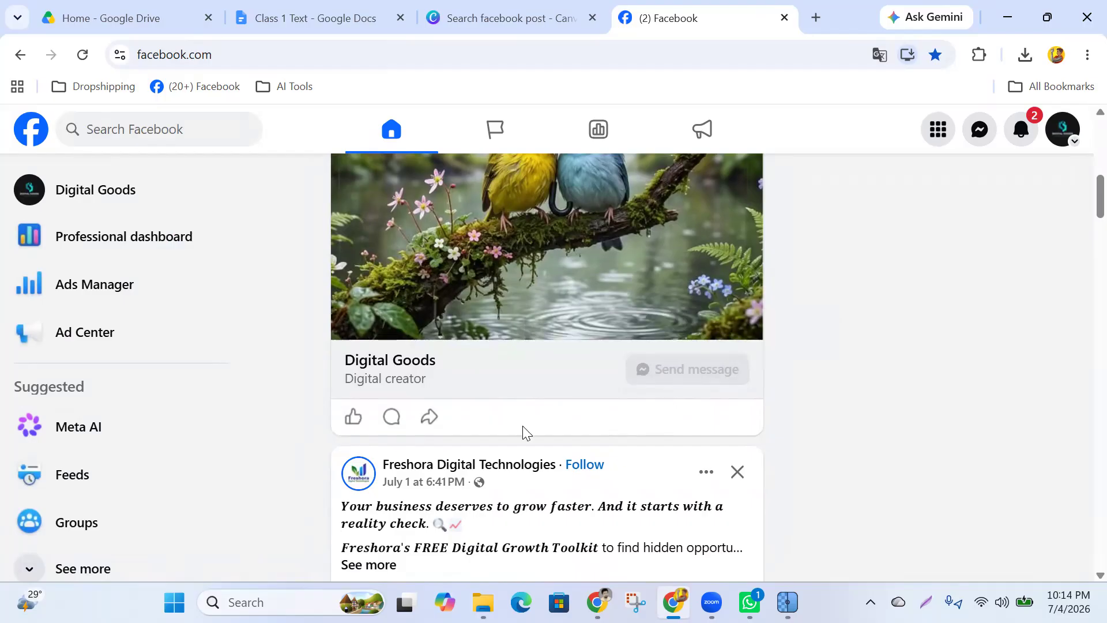
Follow the Freshora Digital Technologies page from its suggested post in the Facebook feed.
mouse_move(497, 468)
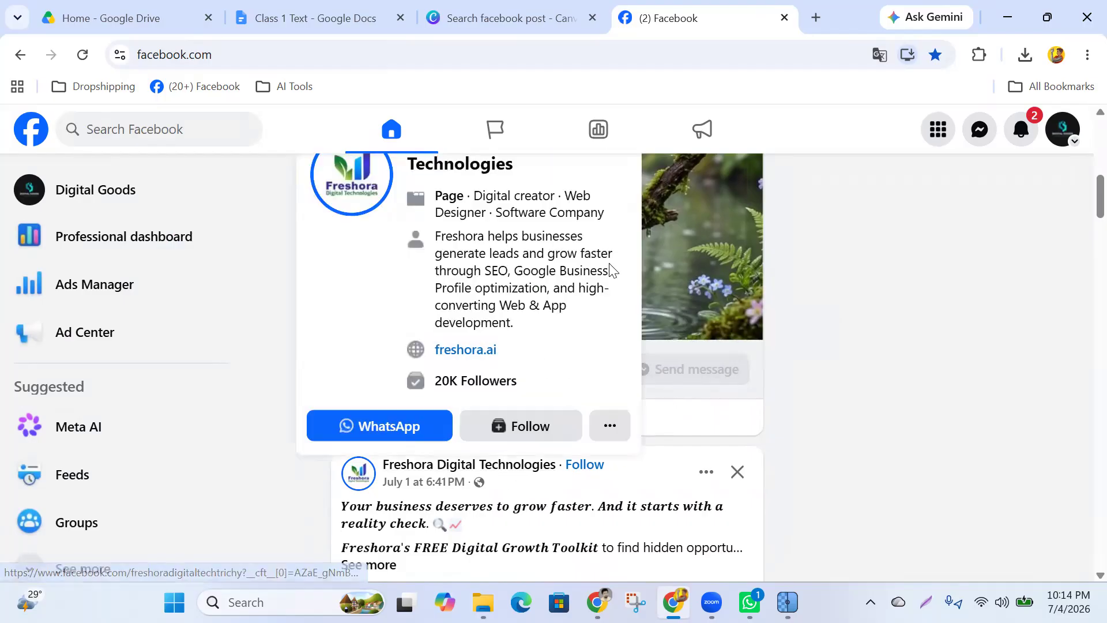
scroll(559, 329, "down", 3)
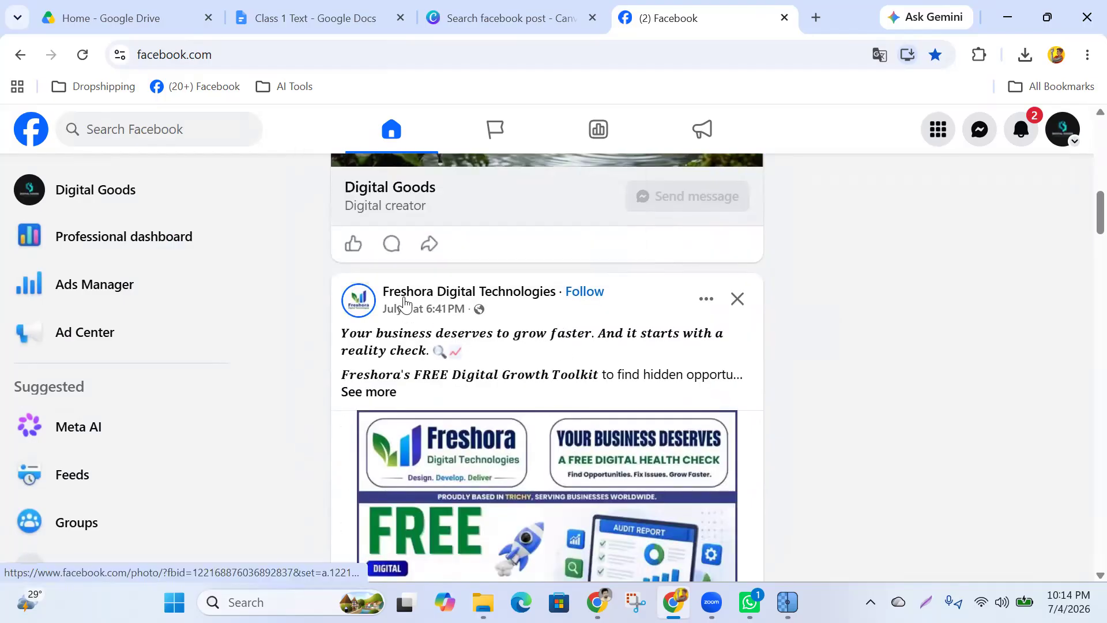
mouse_move(405, 300)
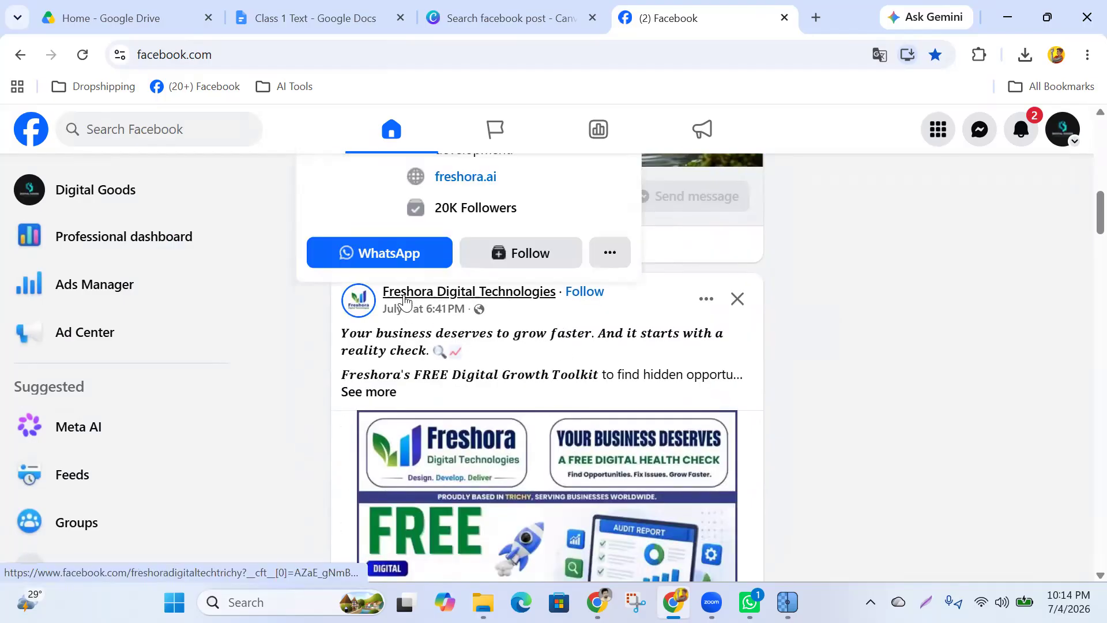
left_click(584, 291)
scroll(658, 325, "down", 5)
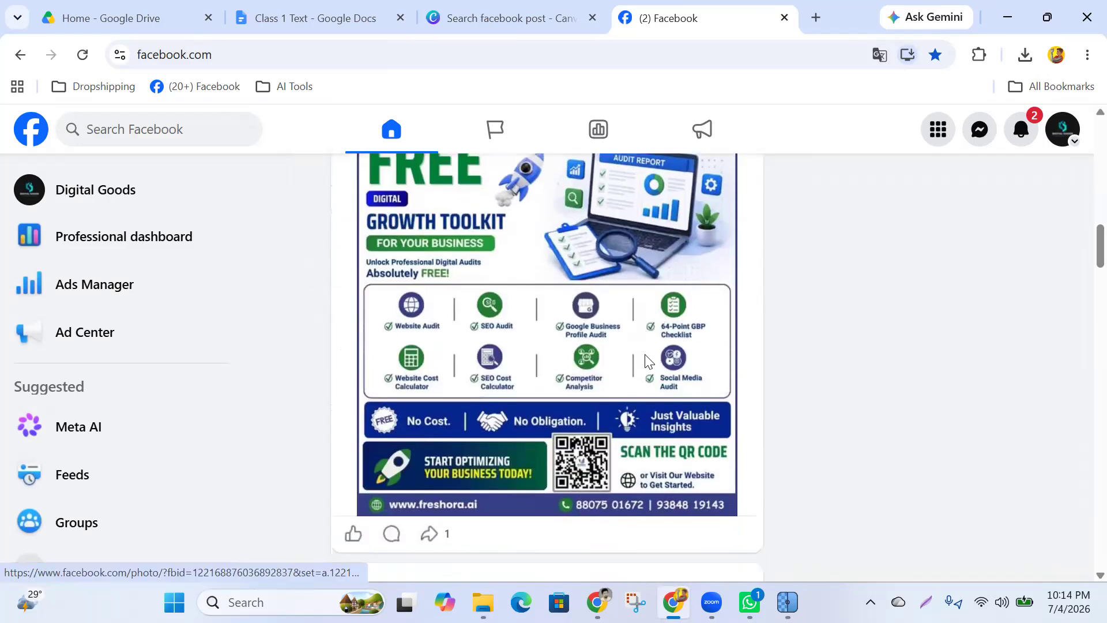
scroll(634, 345, "down", 5)
scroll(477, 361, "down", 8)
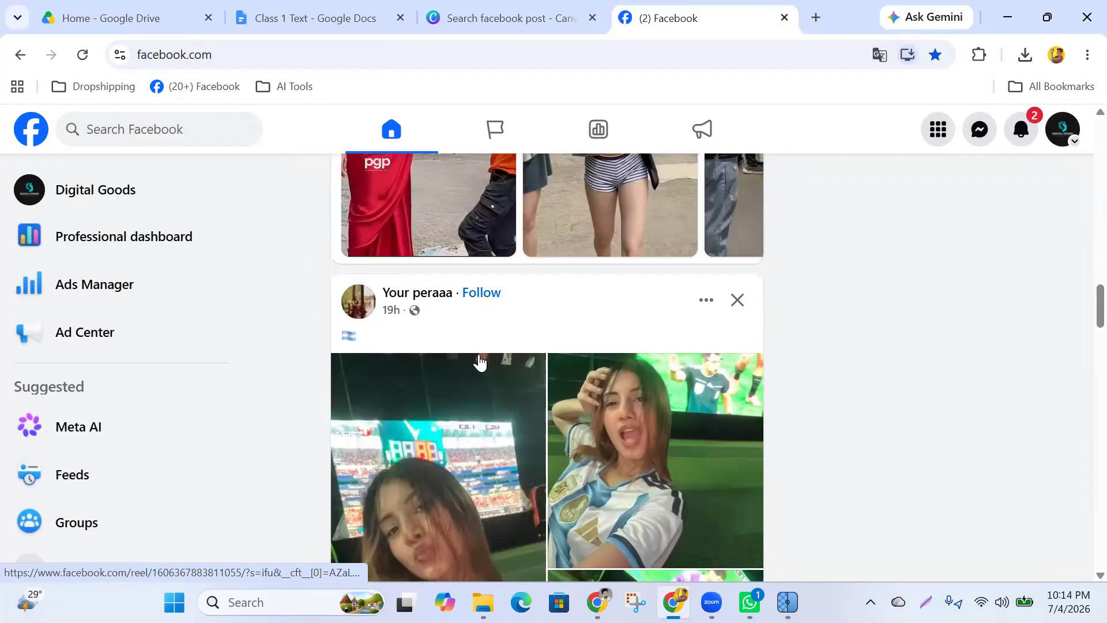
Follow AlphaTech Solutions from its free SEO audit report post in the feed.
scroll(482, 366, "up", 4)
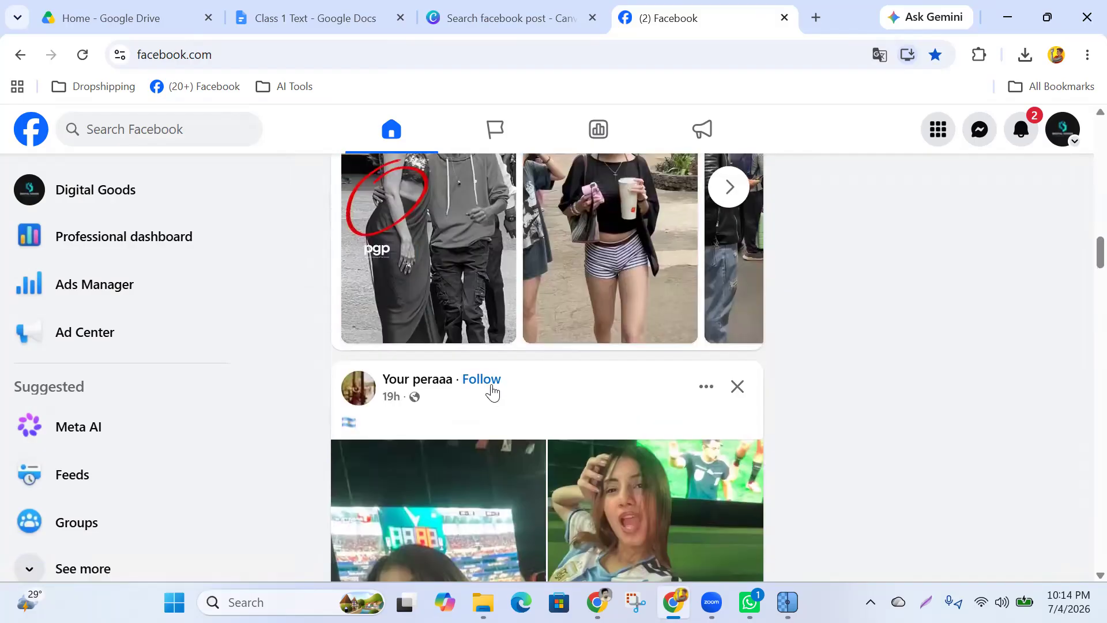
scroll(605, 392, "down", 7)
scroll(583, 407, "down", 5)
scroll(567, 396, "up", 4)
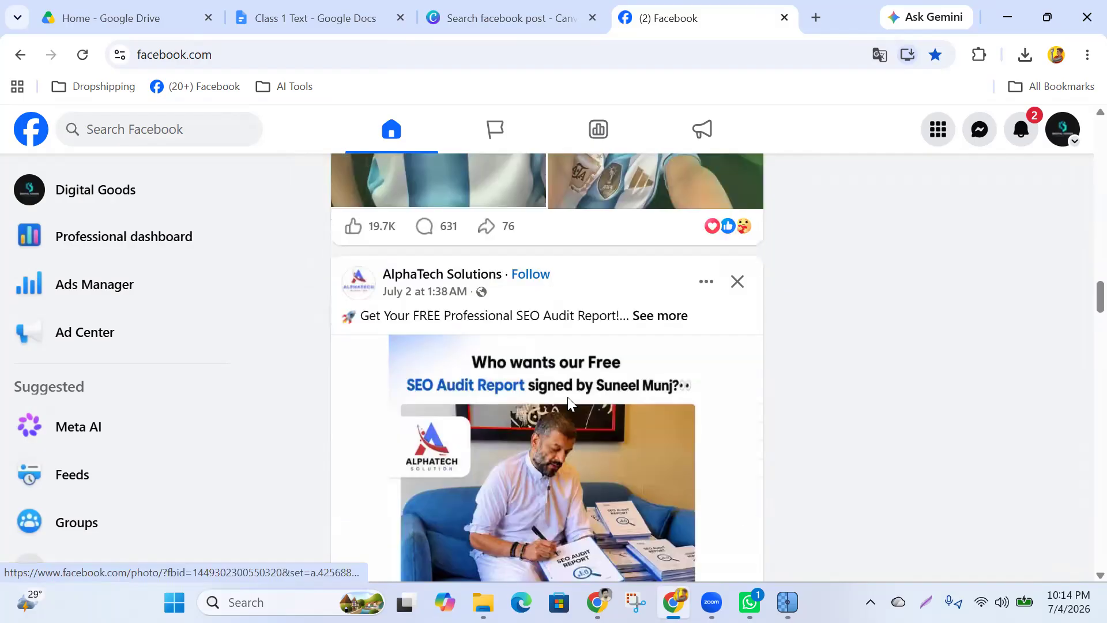
left_click(529, 419)
scroll(646, 418, "down", 20)
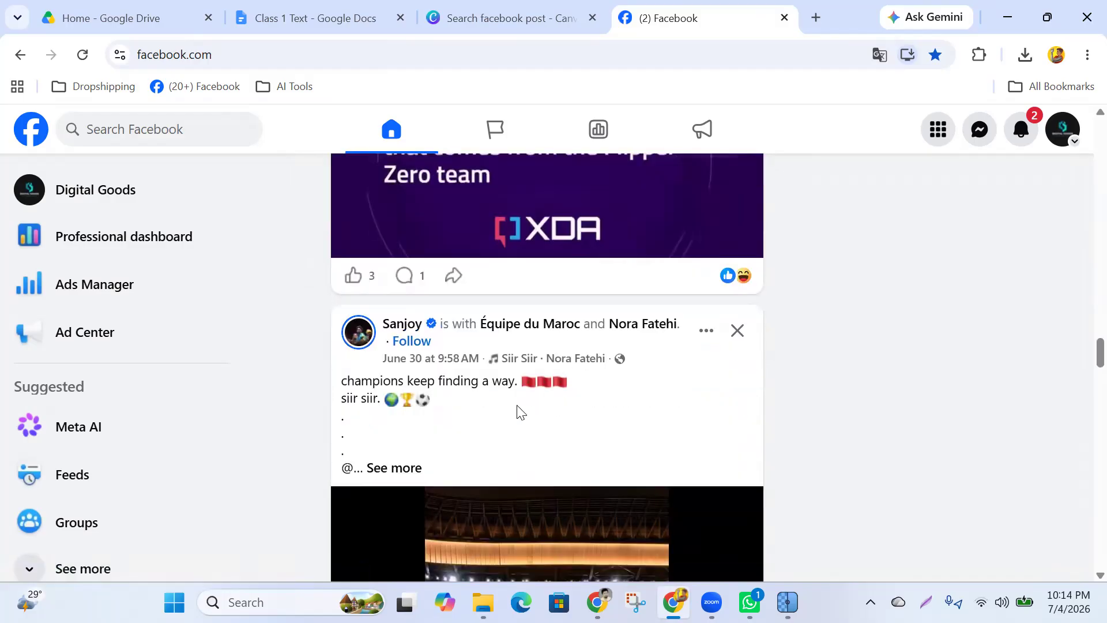
Follow more suggested accounts in the feed, including the one that posted the angry school Ma'am video.
scroll(518, 411, "down", 5)
scroll(495, 406, "up", 5)
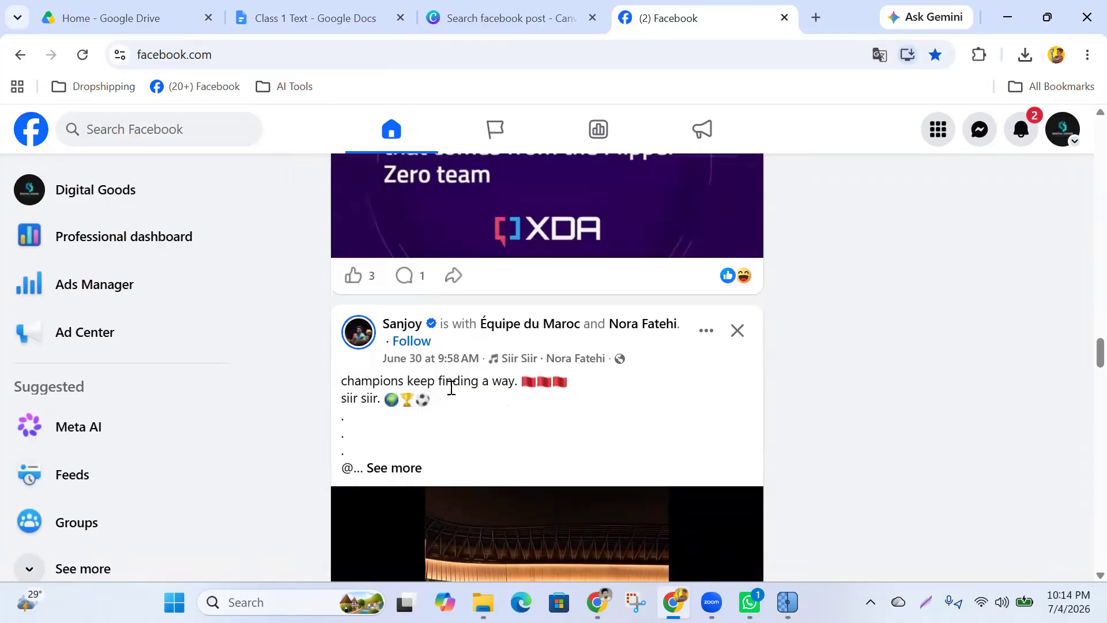
scroll(447, 398, "down", 10)
left_click(424, 315)
scroll(524, 404, "down", 18)
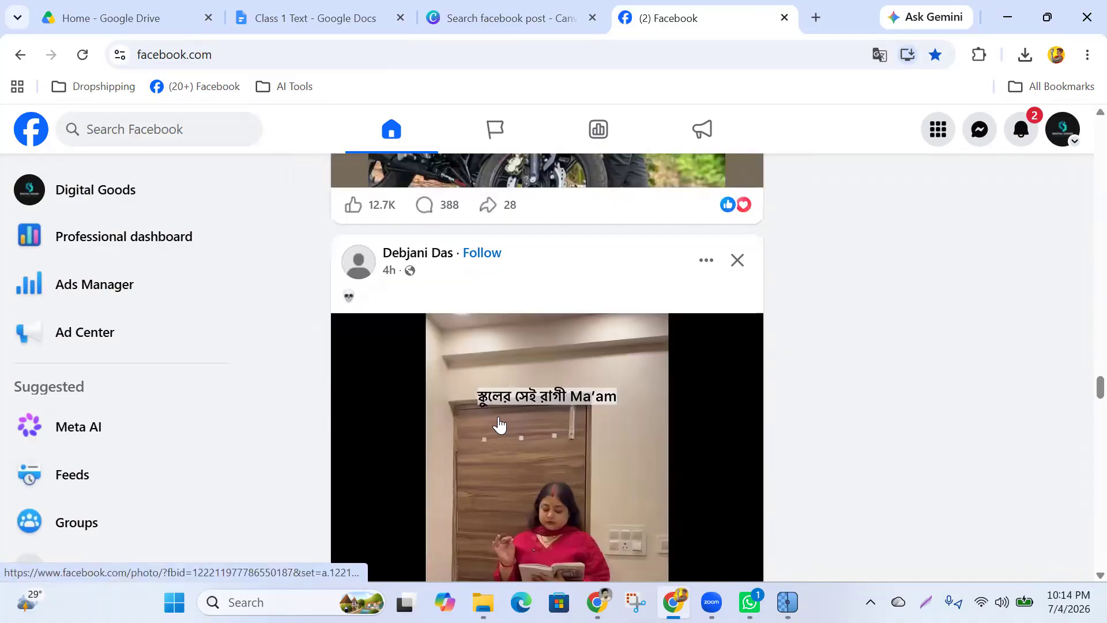
left_click(483, 255)
scroll(554, 375, "down", 9)
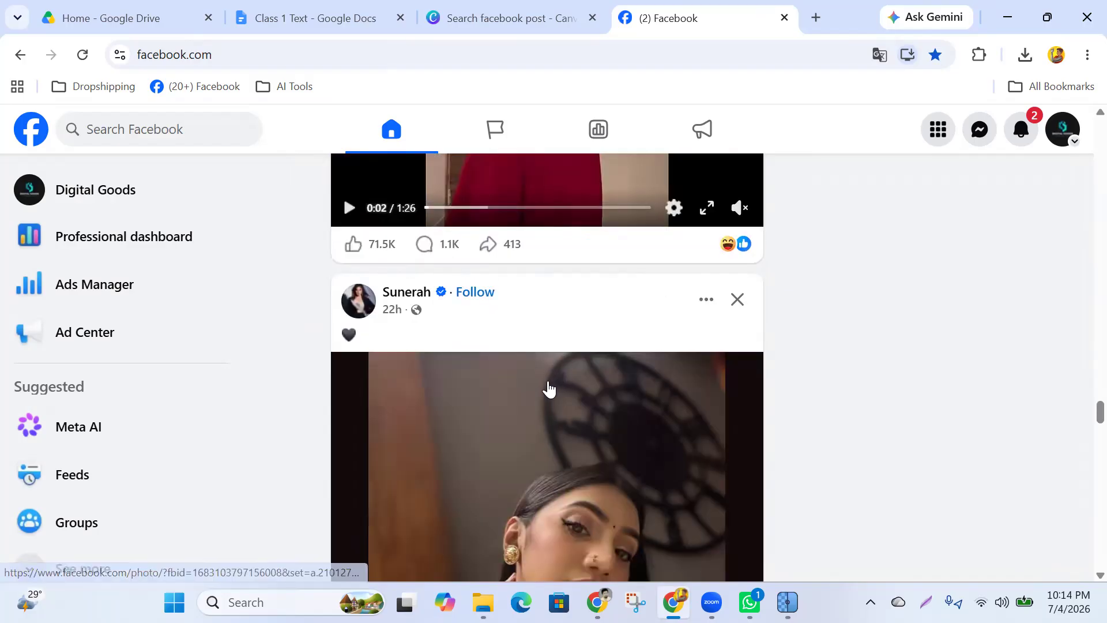
Follow further suggested accounts, including Raket.PH from its e-book post, and return to the start of the feed.
scroll(549, 389, "down", 8)
scroll(472, 434, "down", 6)
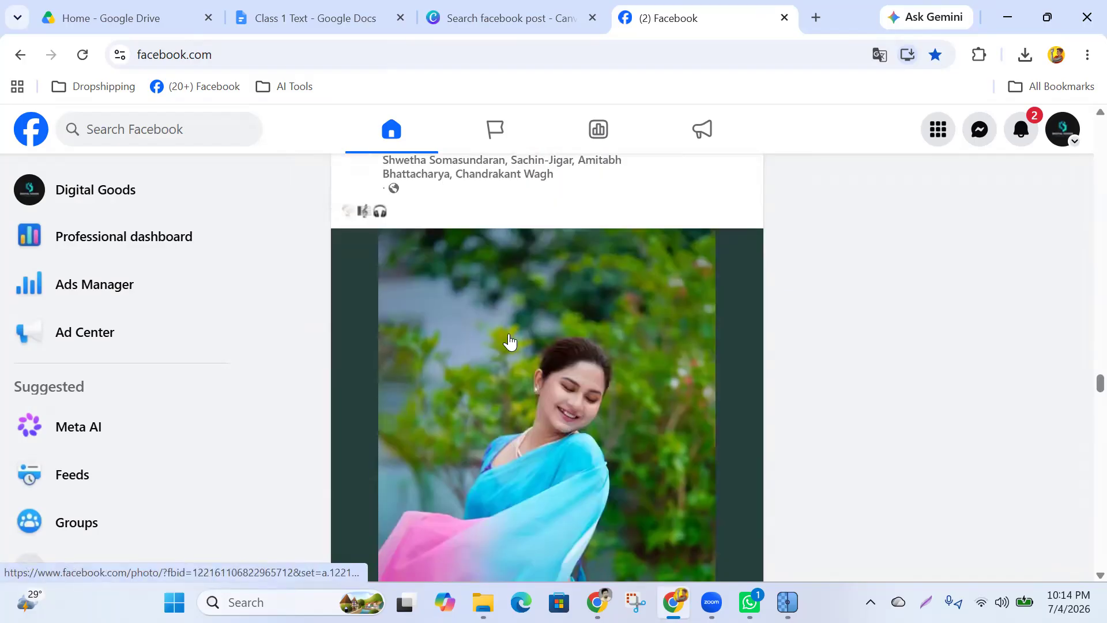
scroll(519, 309, "down", 5)
left_click(502, 425)
scroll(496, 438, "down", 10)
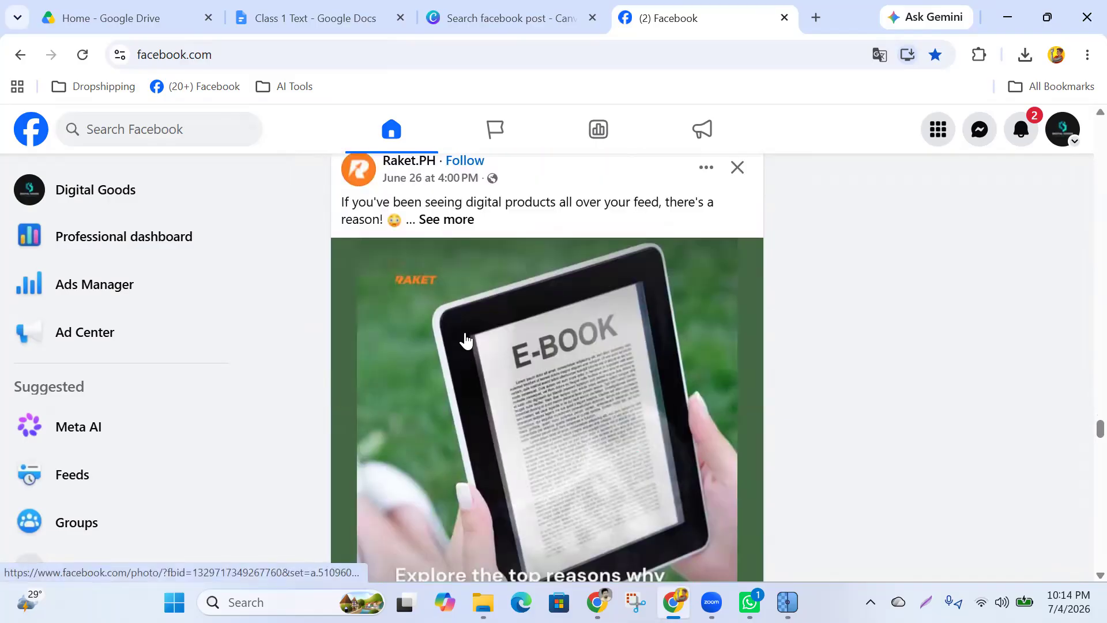
left_click(461, 162)
scroll(674, 346, "down", 15)
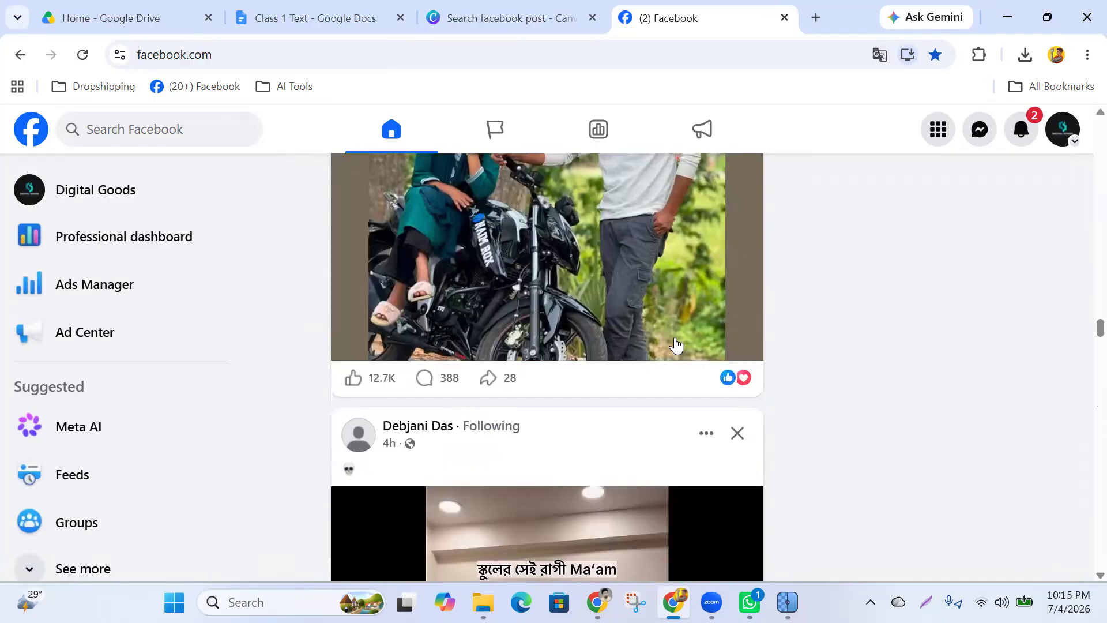
scroll(675, 344, "down", 10)
scroll(671, 346, "down", 10)
scroll(668, 344, "up", 20)
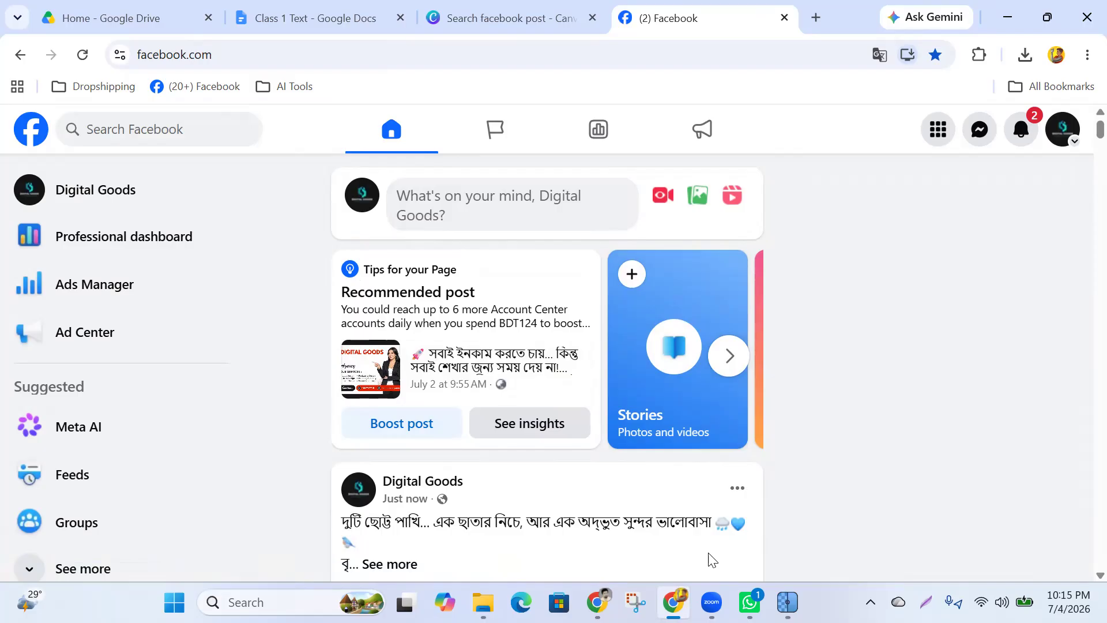
Switch to the ChatGPT chat and submit the image request "সন্ধার ঘোধুলী লগ্নে ছোট মেয়ে নদীর পার্শ দিয়ে হেটে যাচ্ছে এমন ছবি বানিয়ে দাও".
mouse_move(596, 601)
left_click(593, 598)
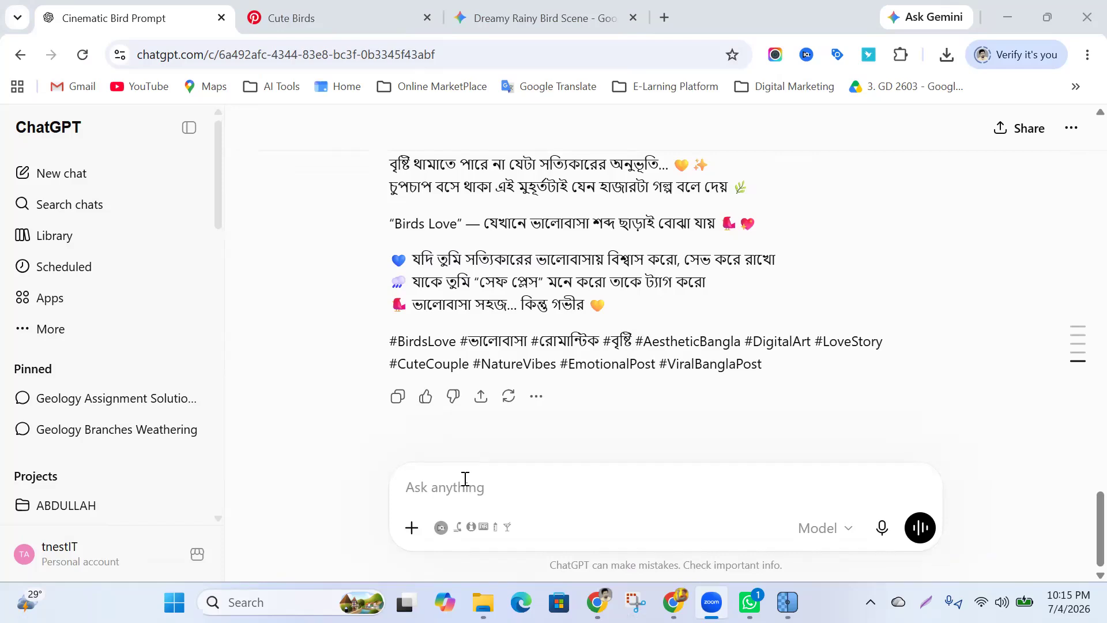
type("n")
key("BackSpace")
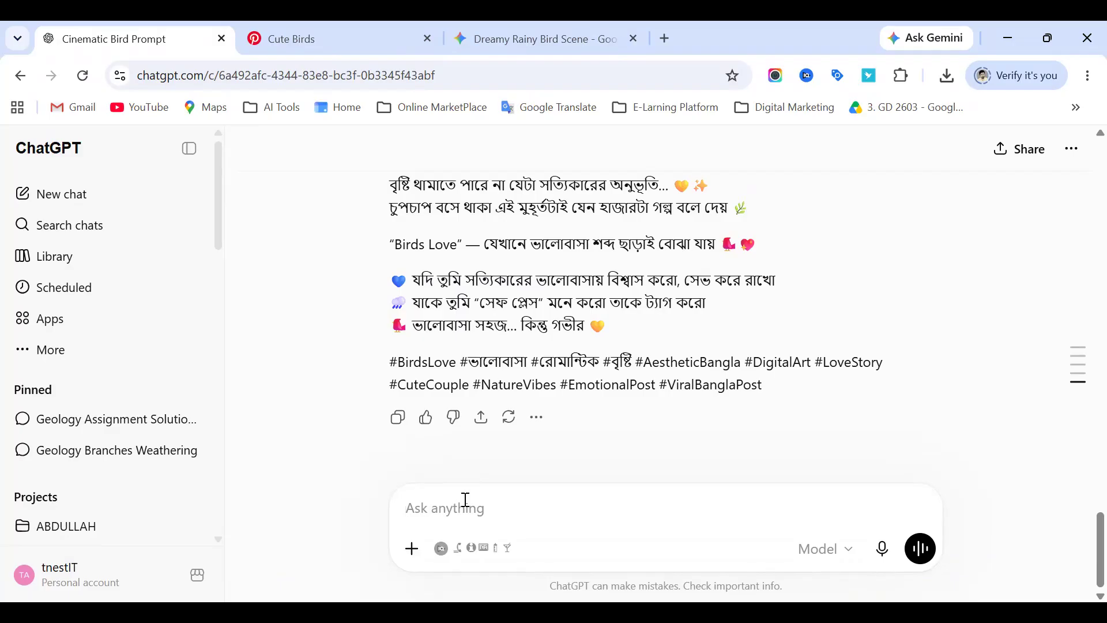
type("সন্ধার")
type(" ঘো")
type("র")
type("ুলী")
type(" ল")
type("গ্নে")
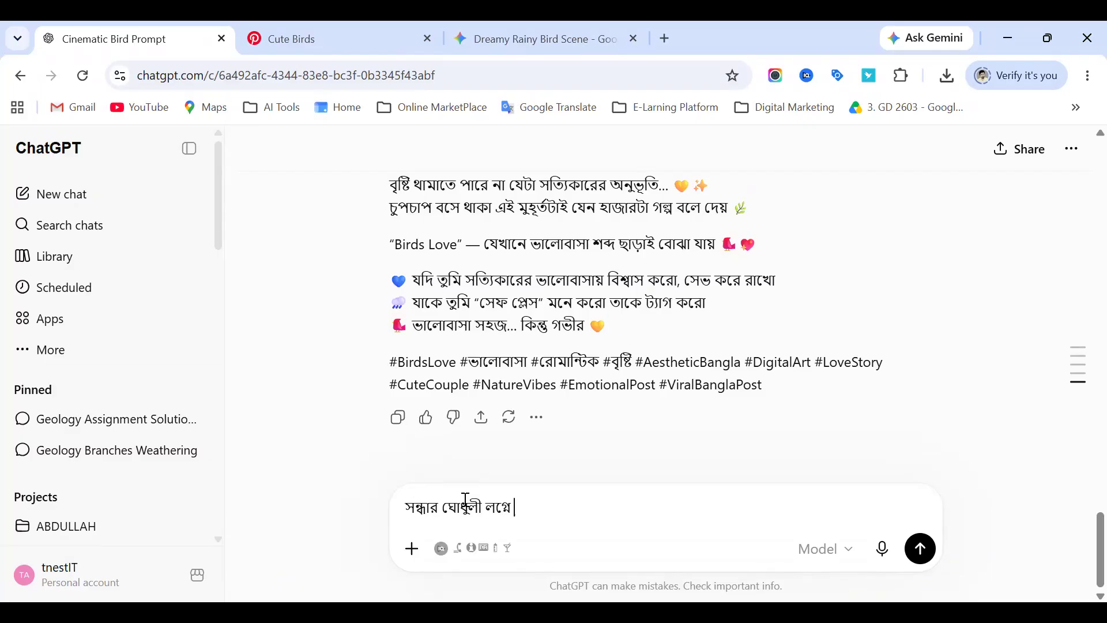
type(" ছোট মেয়ে নদী")
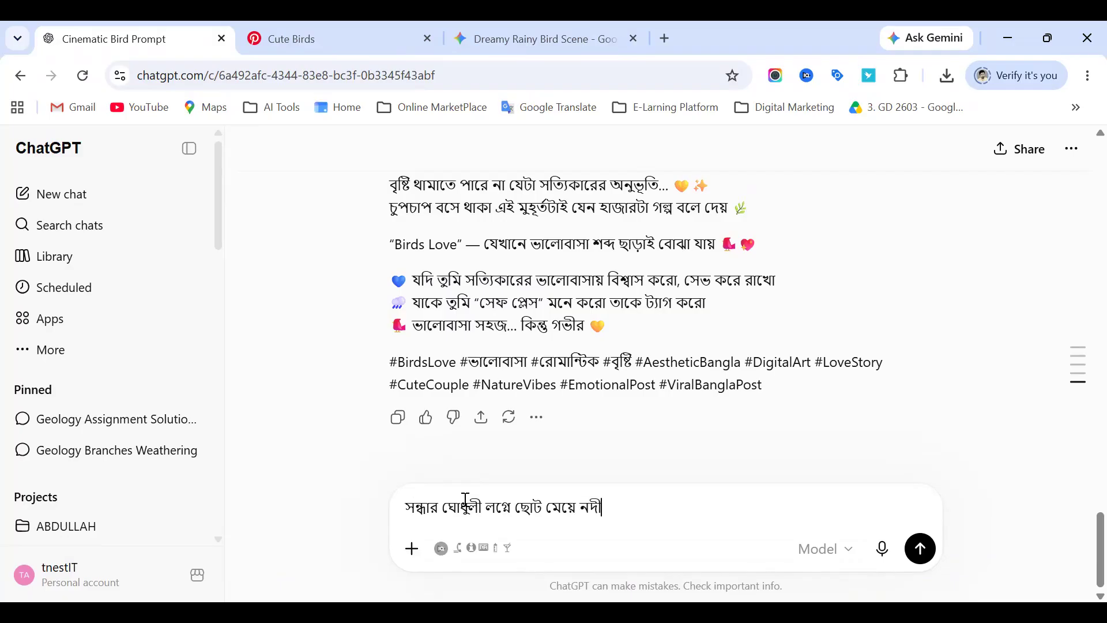
type("র পার্শ দিয়ে হেটে")
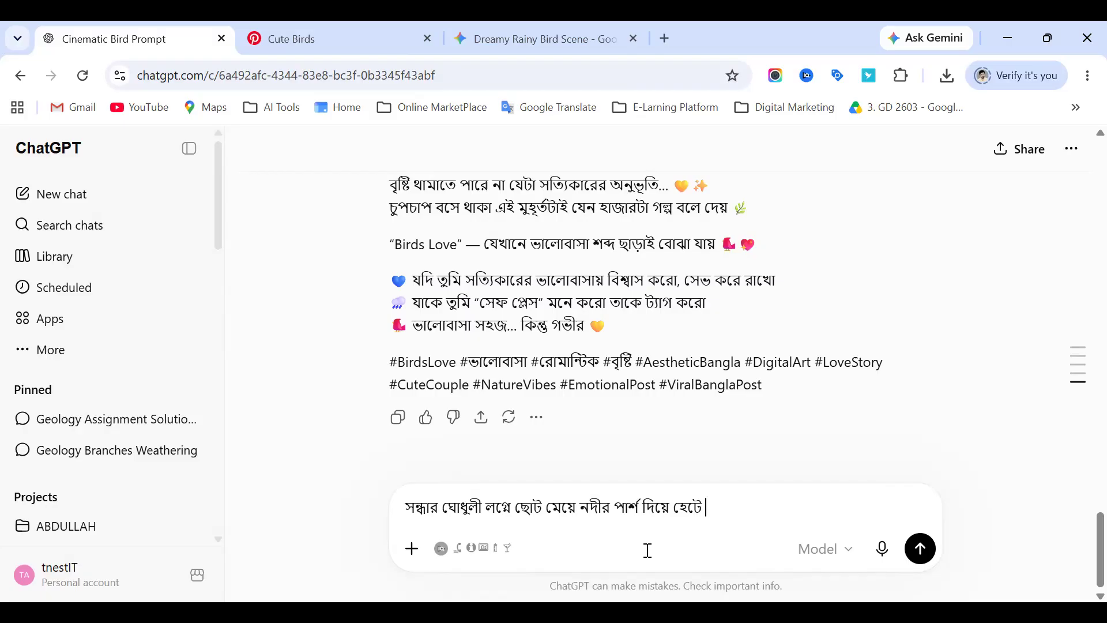
type("যাচ্ছে এমন ছবি")
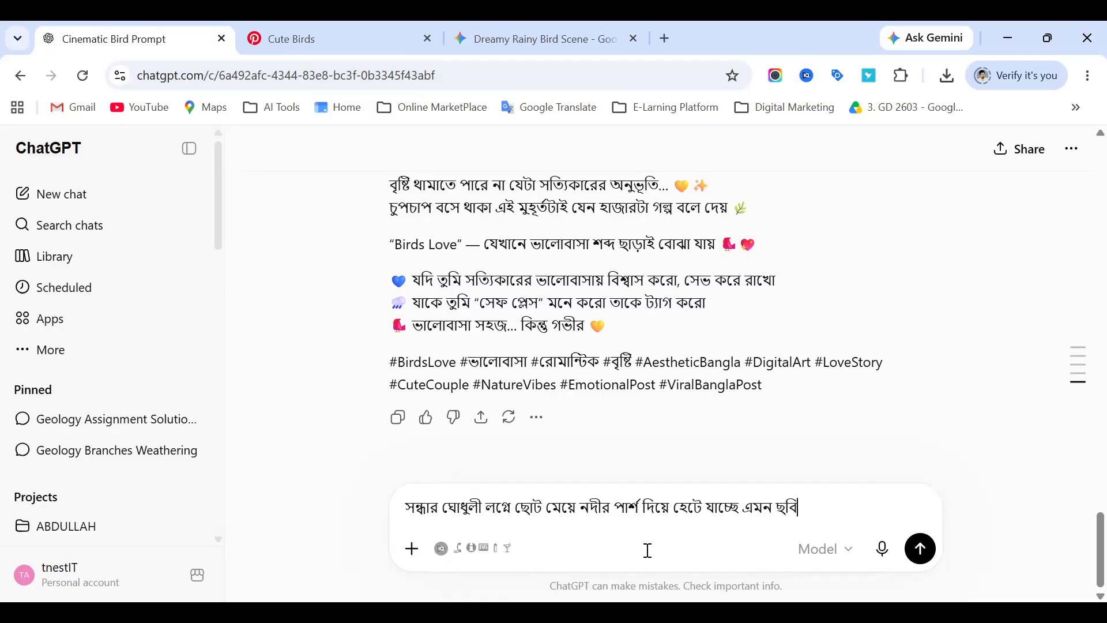
type(" বানিয়ে দাও")
key("Return")
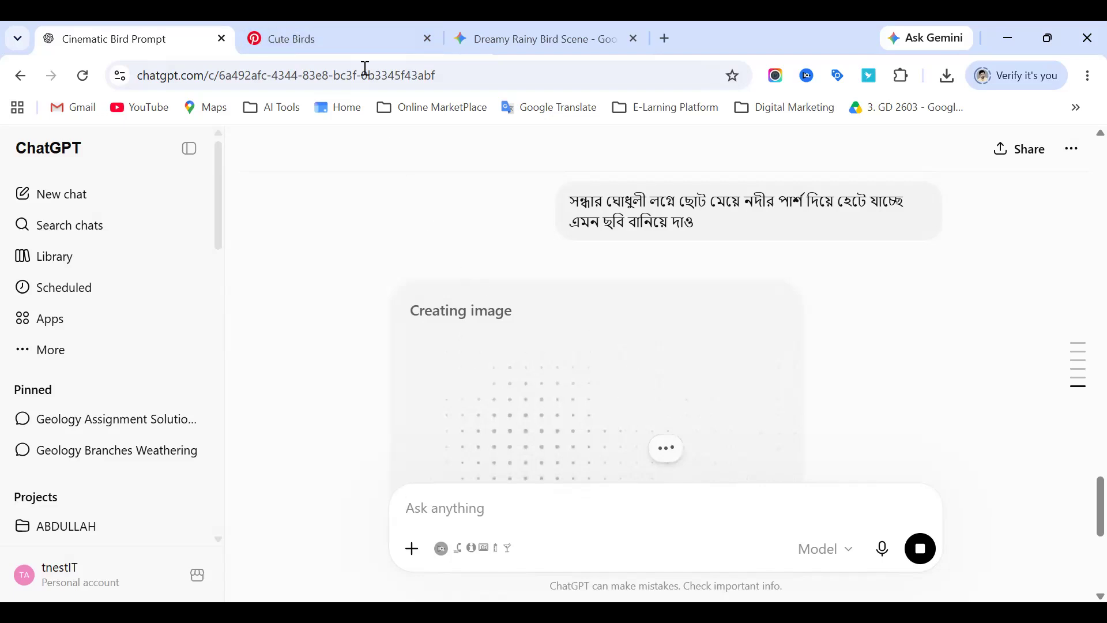
Switch to the open Pinterest page and start a new search.
left_click(358, 40)
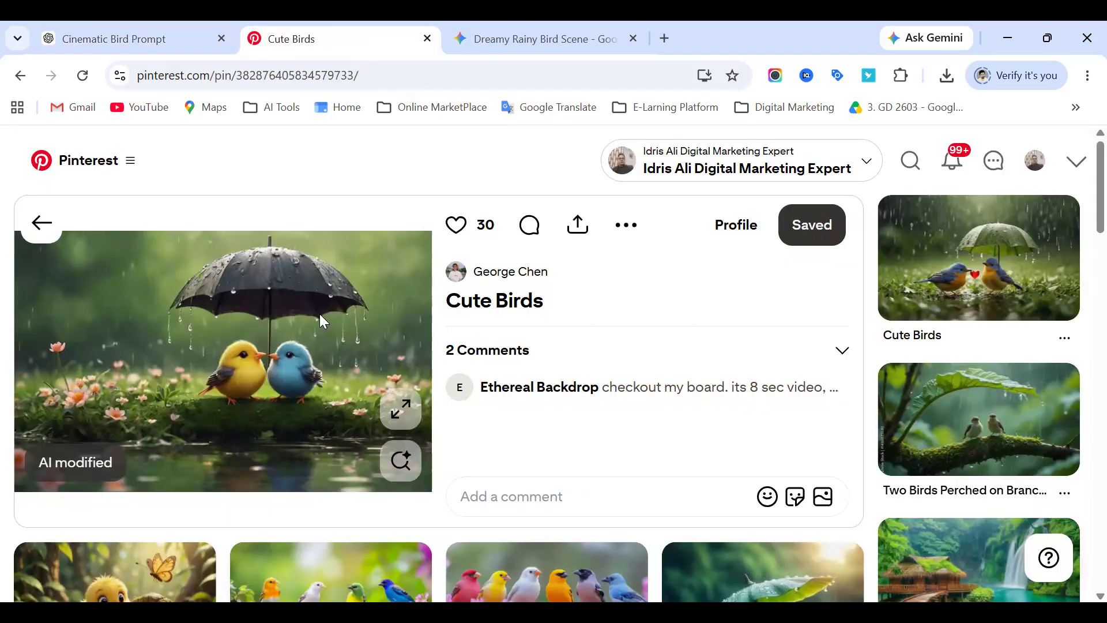
left_click(910, 161)
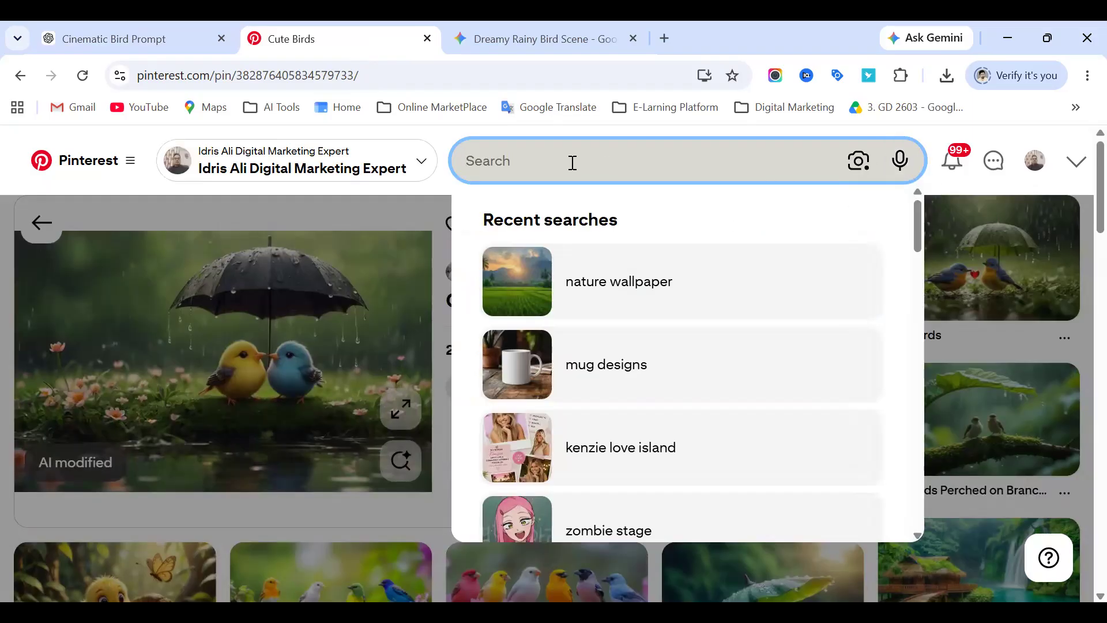
type("ড়ডপা")
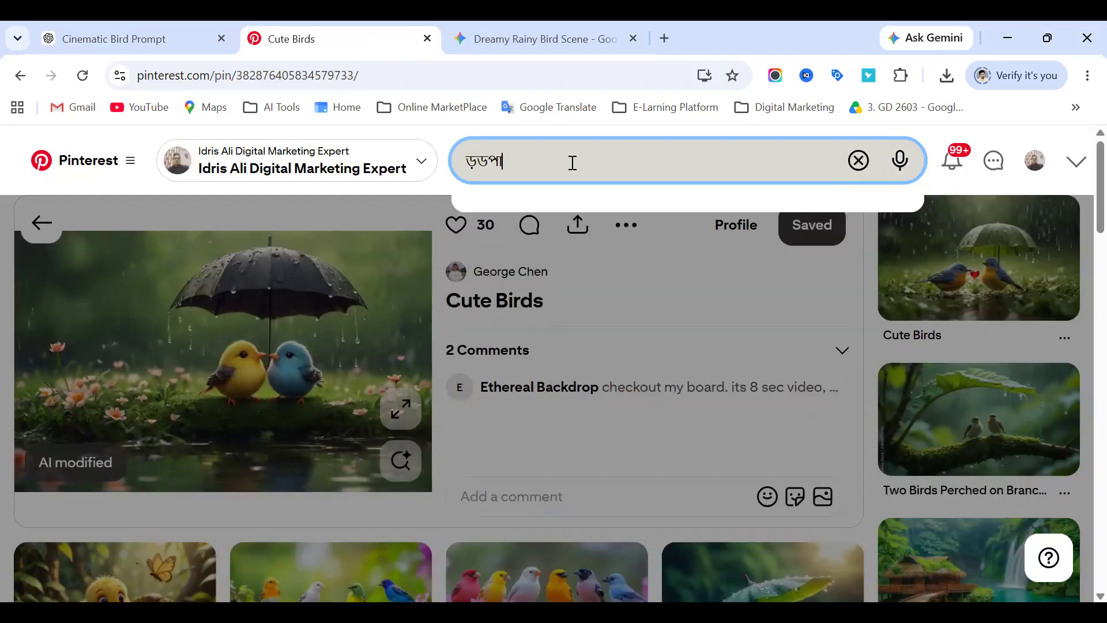
key("BackSpace")
key("BackSpace")
key("BackSpace")
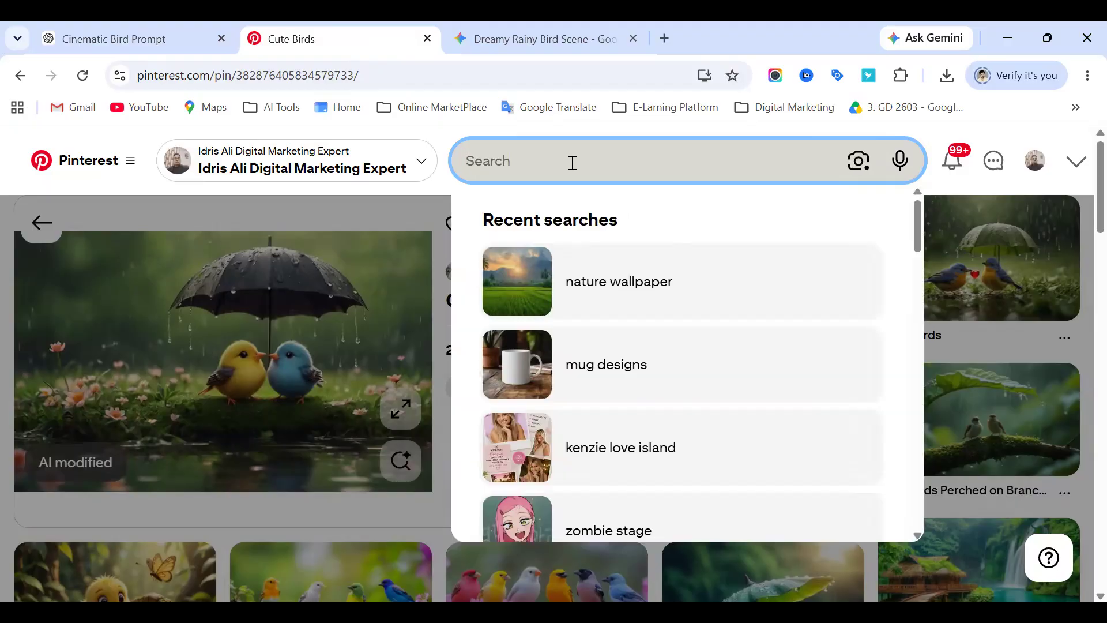
Search Pinterest for "perfium" and accept the suggested term "perfume".
type("perfi")
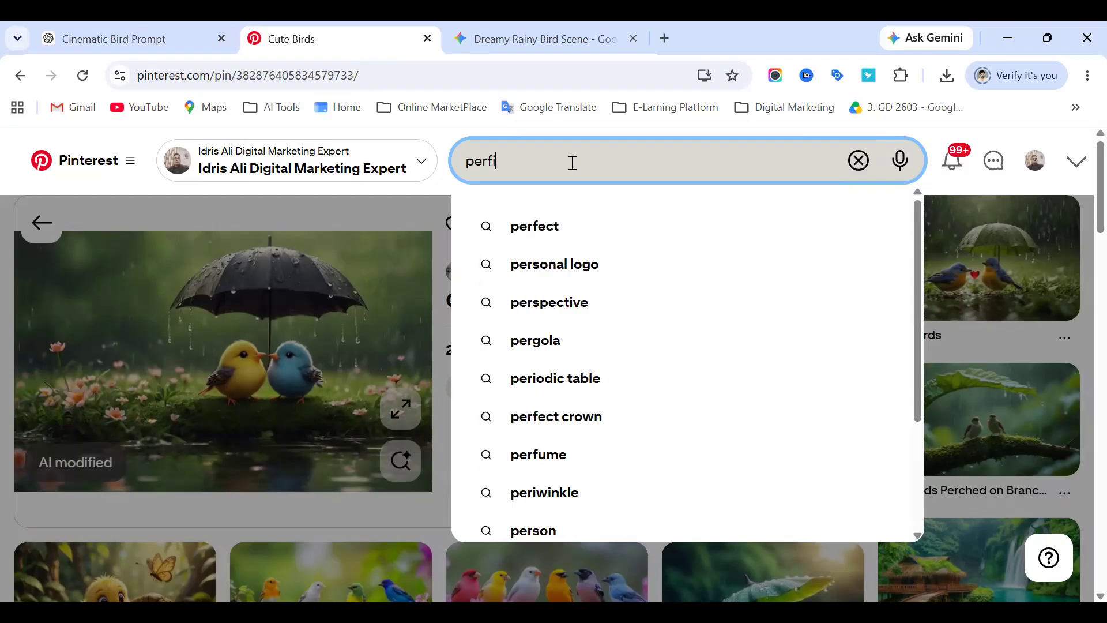
type("um")
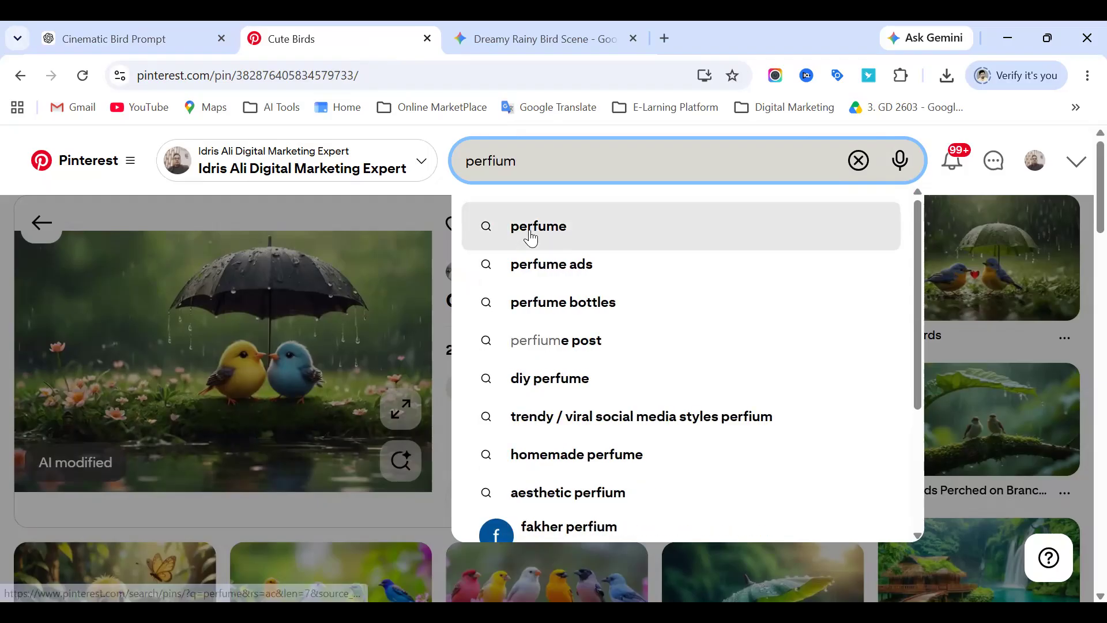
left_click(530, 227)
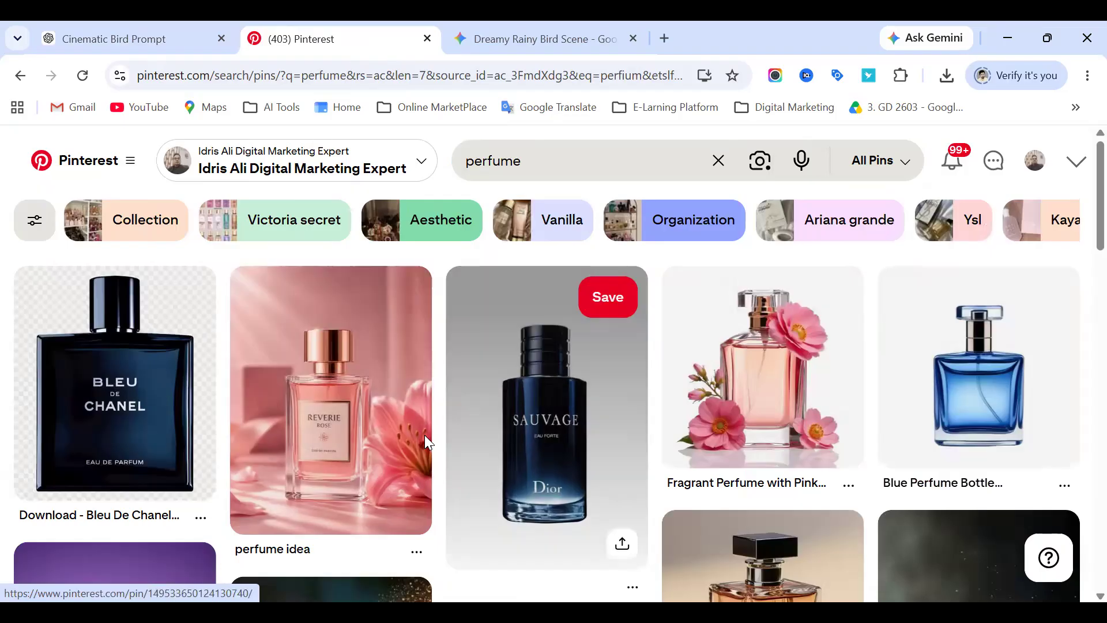
Open the Bleu De Chanel perfume pin from the results and examine the related perfume pictures beneath it.
scroll(425, 440, "down", 1)
scroll(671, 483, "up", 1)
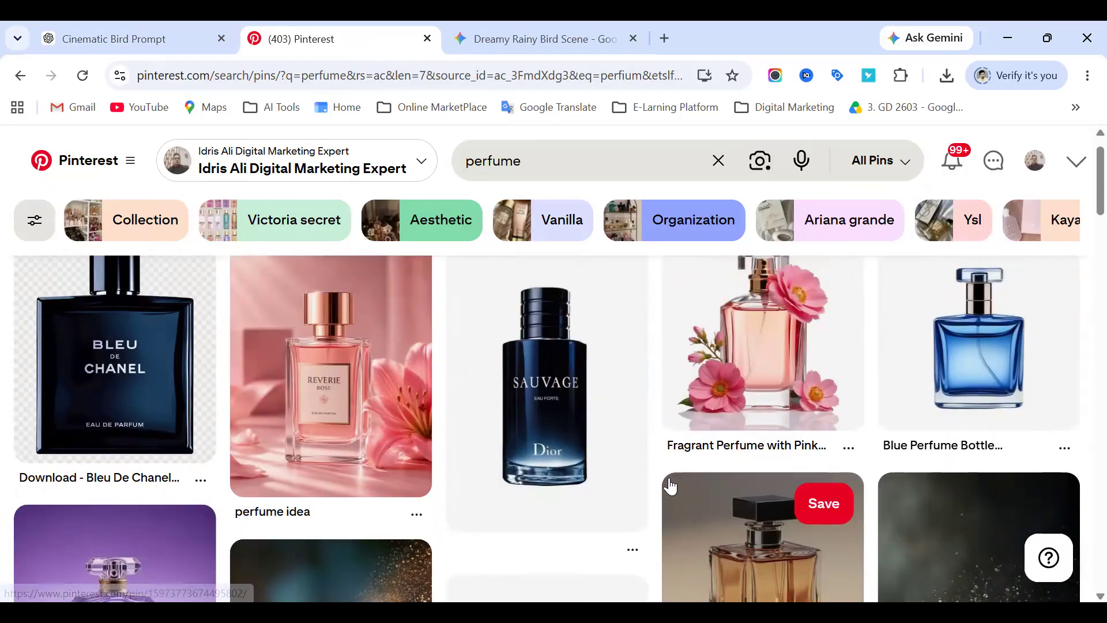
left_click(102, 374)
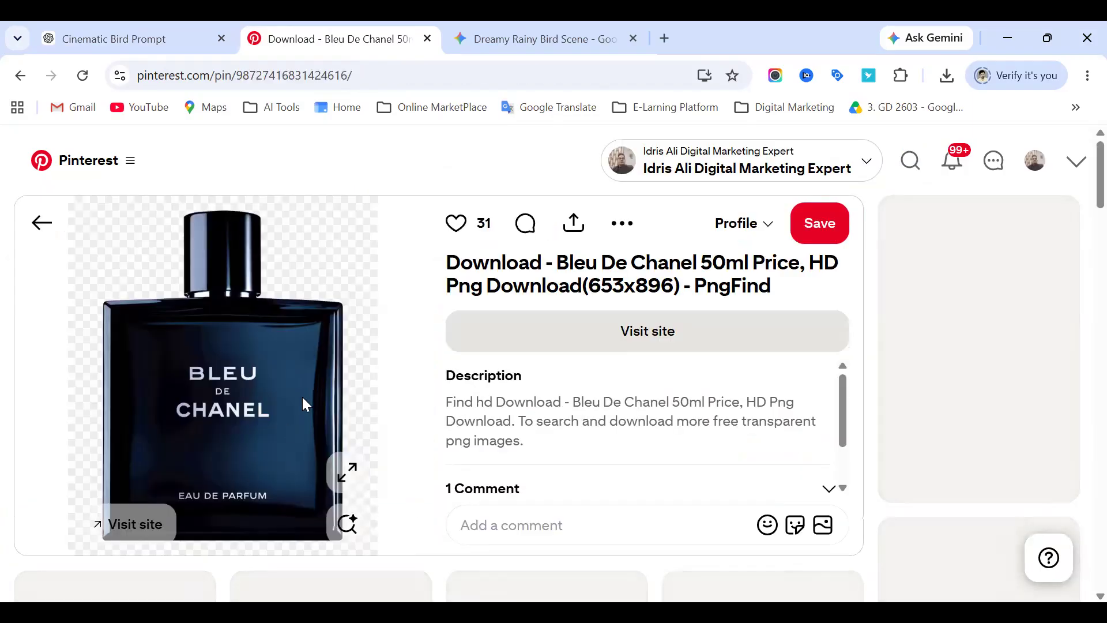
scroll(301, 397, "down", 3)
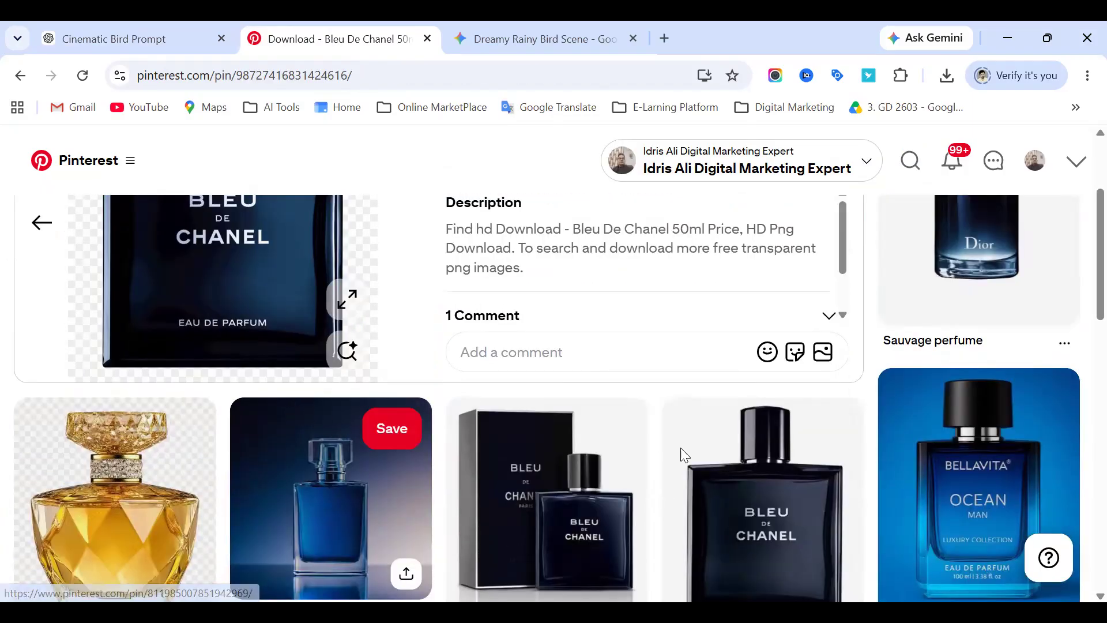
scroll(689, 455, "down", 1)
scroll(692, 463, "down", 2)
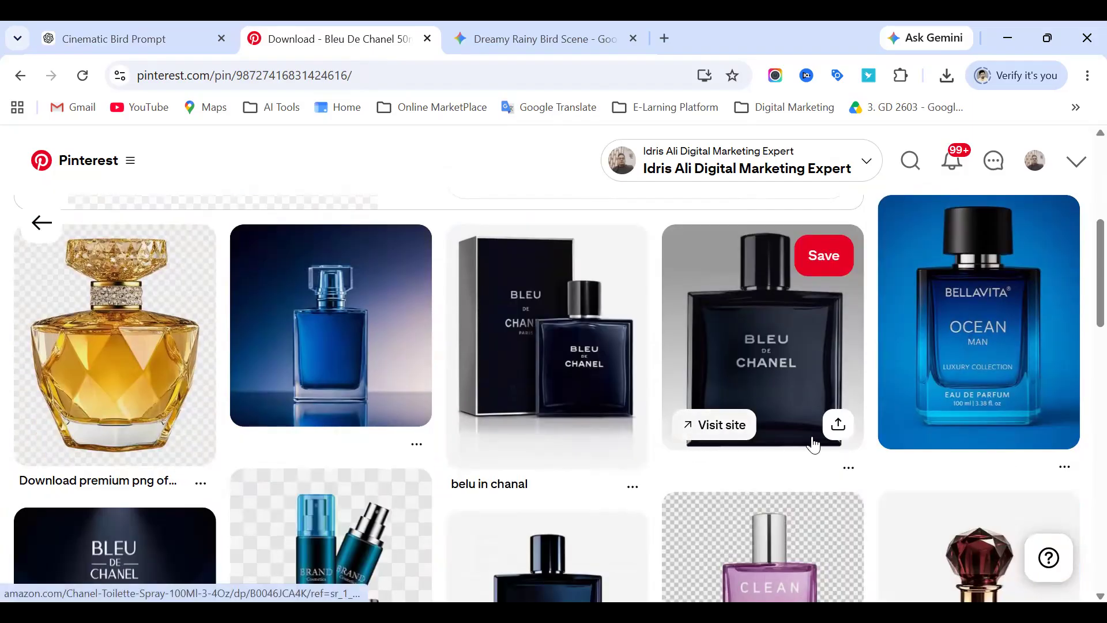
scroll(813, 444, "down", 3)
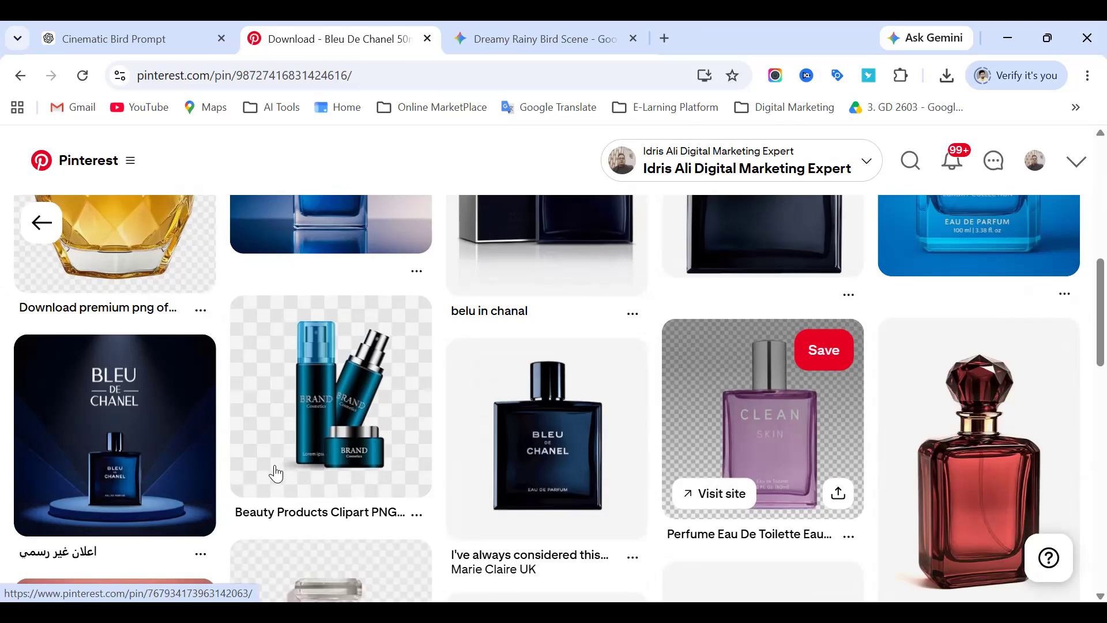
scroll(276, 470, "up", 6)
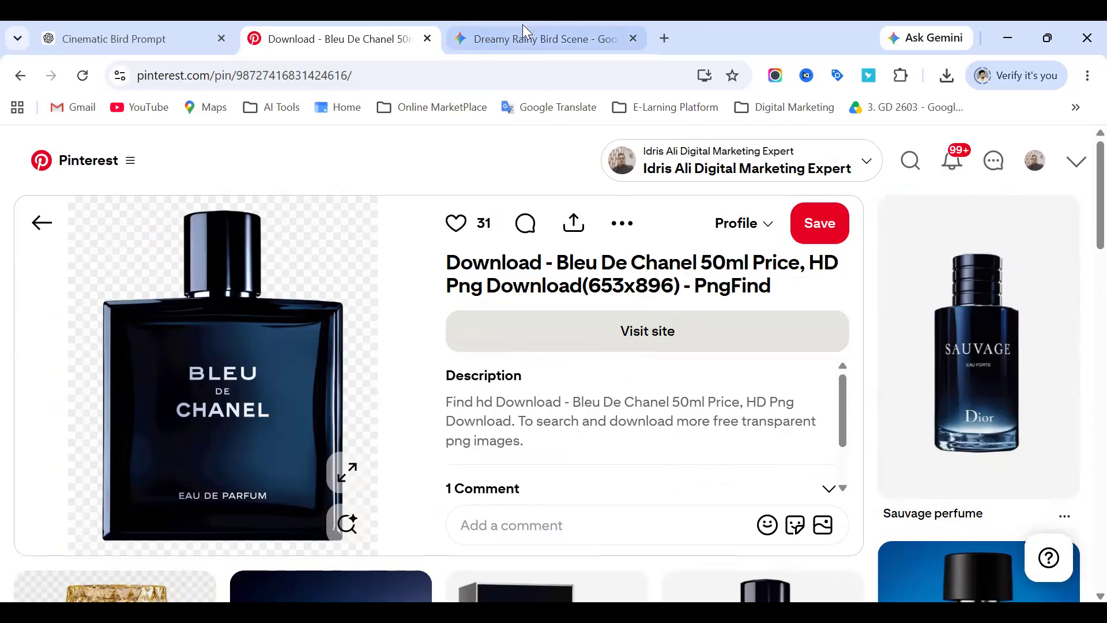
Check the rainy bird image in Gemini, and view the generated sunset riverside image enlarged in the ChatGPT conversation.
left_click(516, 38)
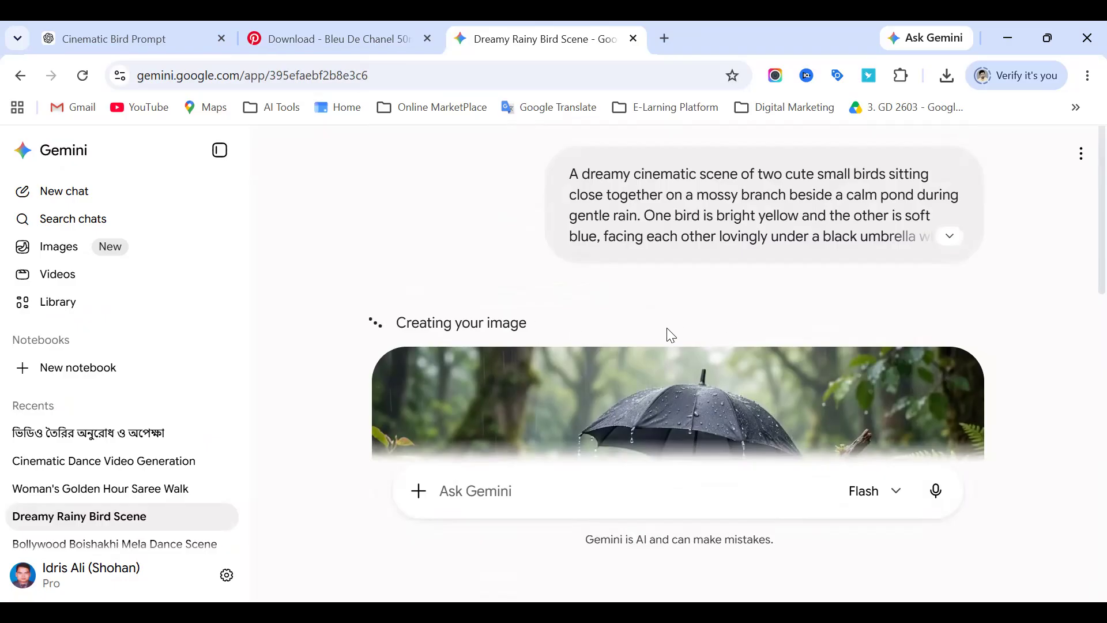
mouse_move(736, 370)
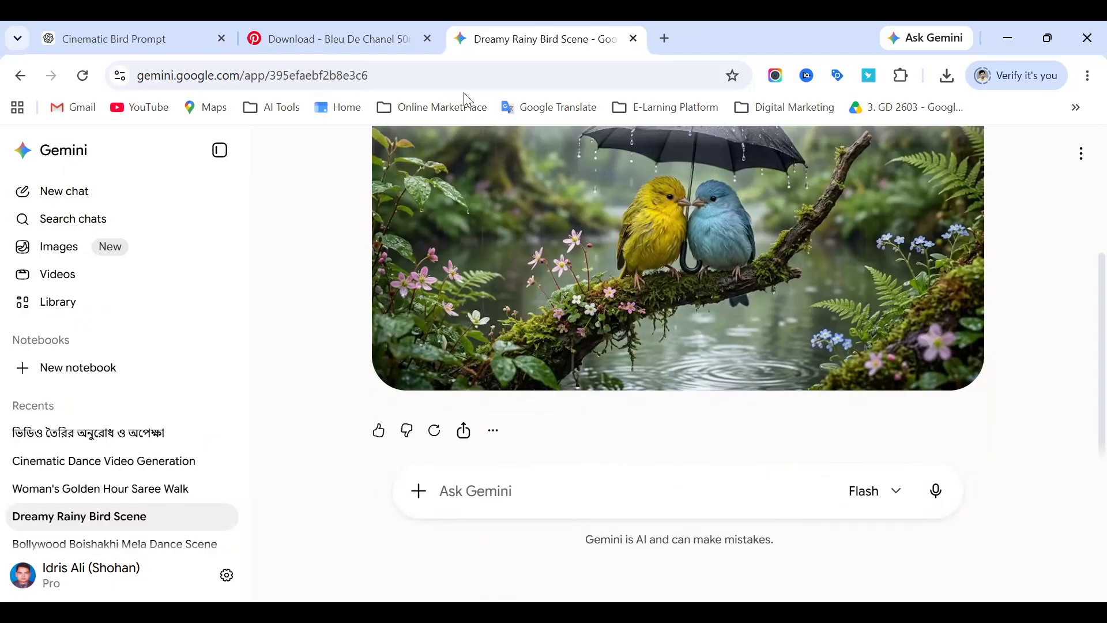
left_click(149, 51)
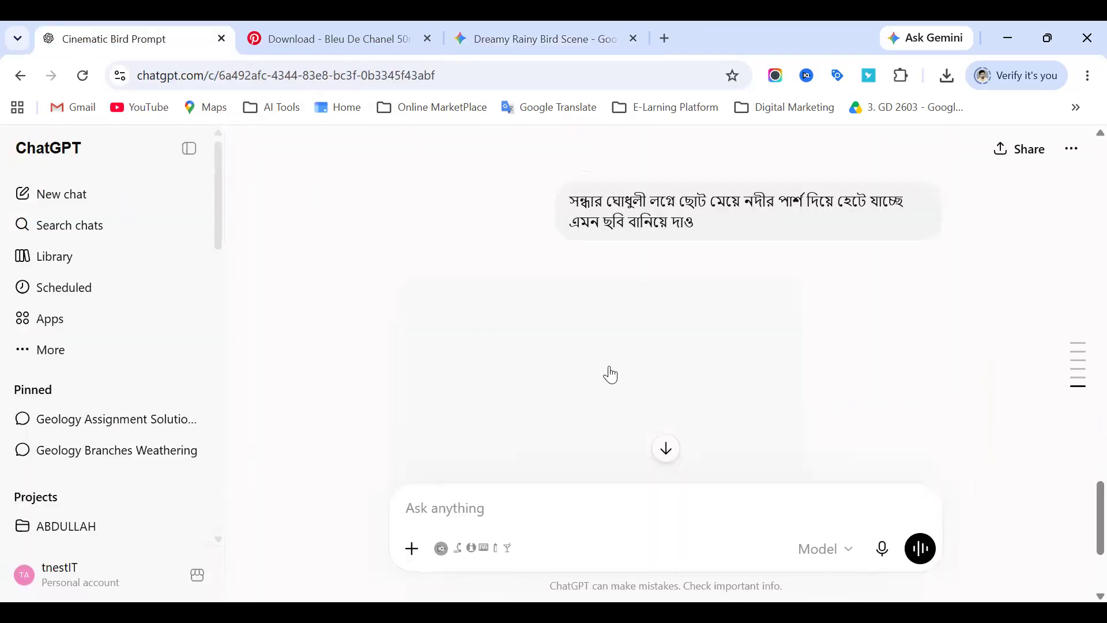
scroll(655, 370, "down", 2)
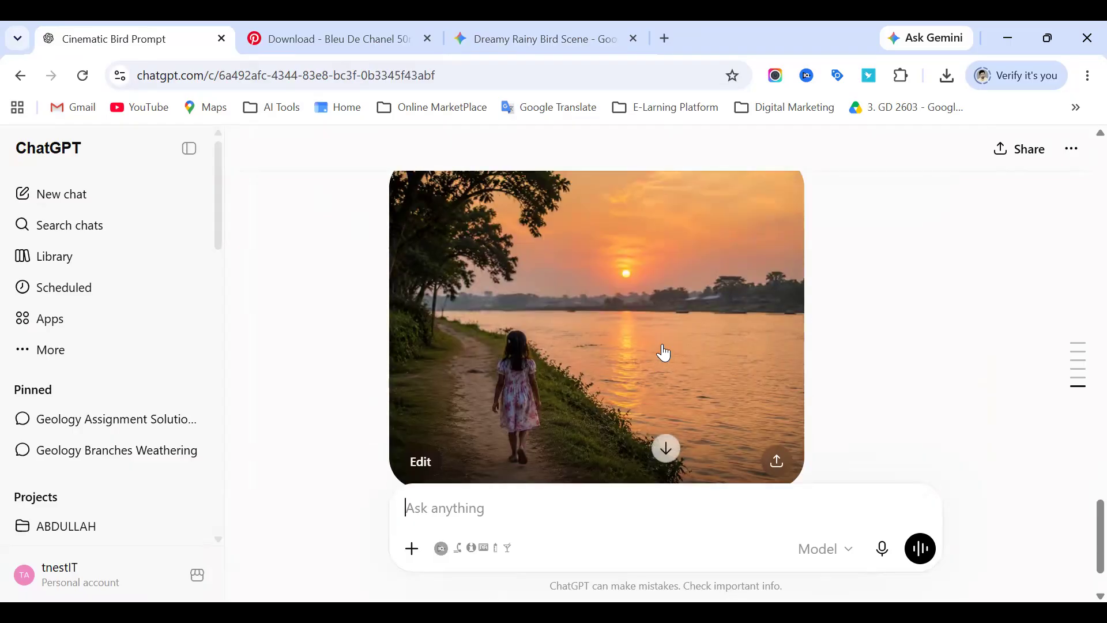
left_click(702, 373)
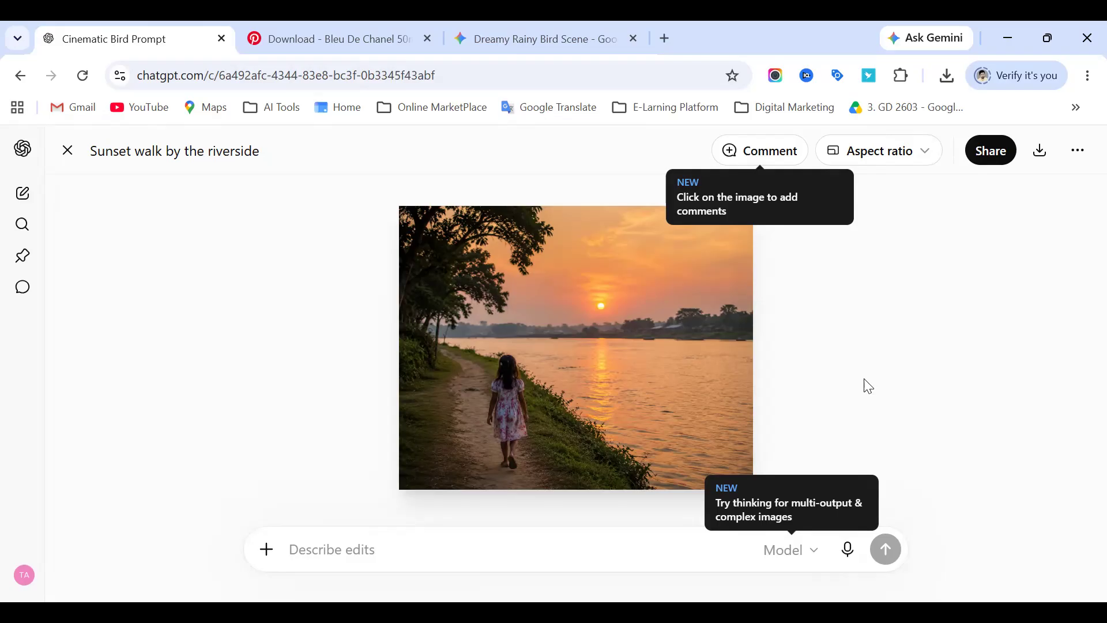
left_click(68, 151)
Examine the Bengali image request and the resulting picture of the girl walking by the river in the ChatGPT conversation.
scroll(693, 297, "up", 4)
scroll(694, 294, "down", 2)
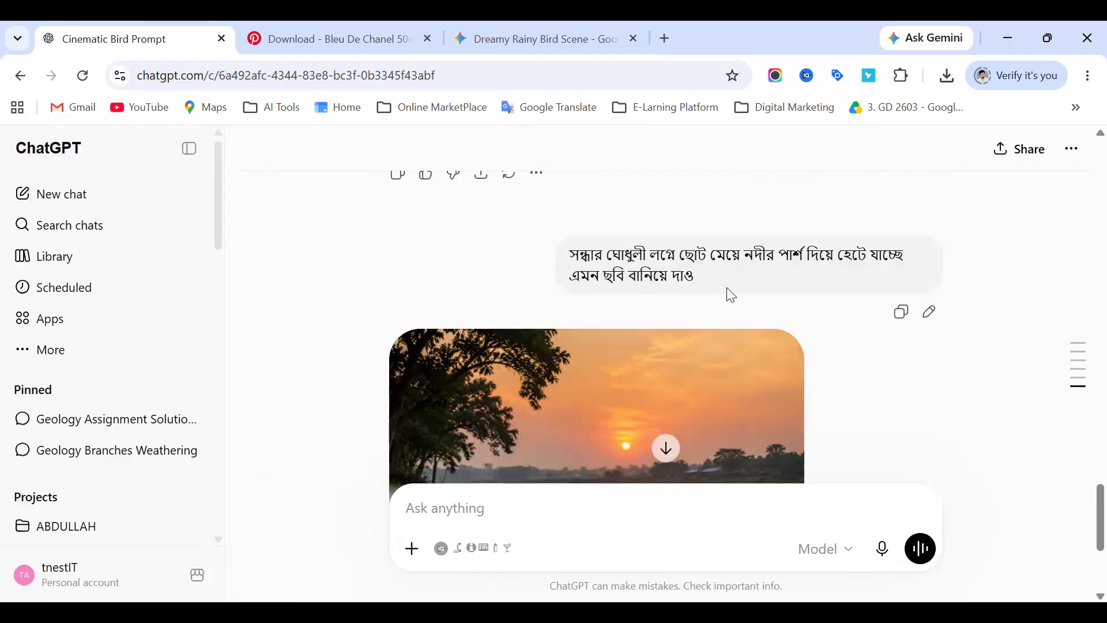
scroll(731, 294, "down", 3)
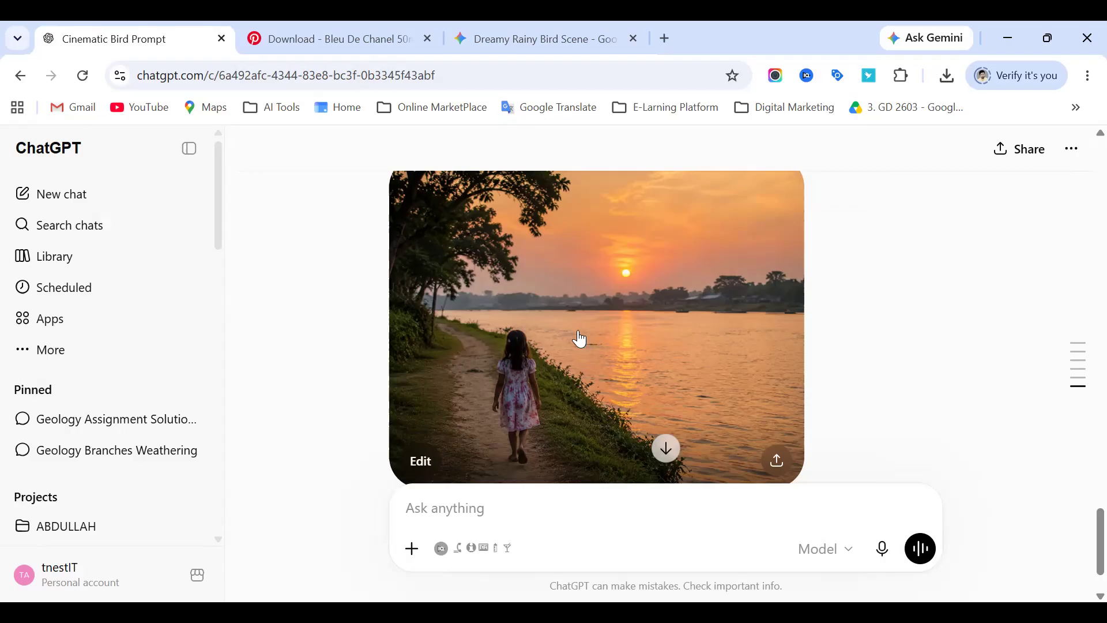
scroll(573, 315, "up", 2)
scroll(578, 364, "down", 2)
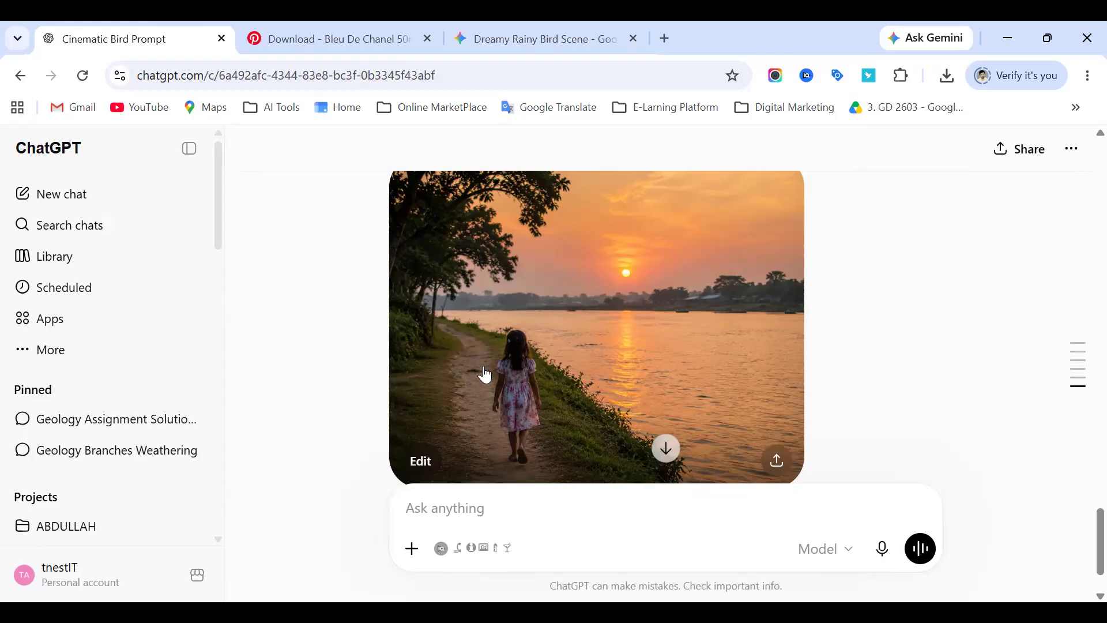
scroll(569, 386, "down", 2)
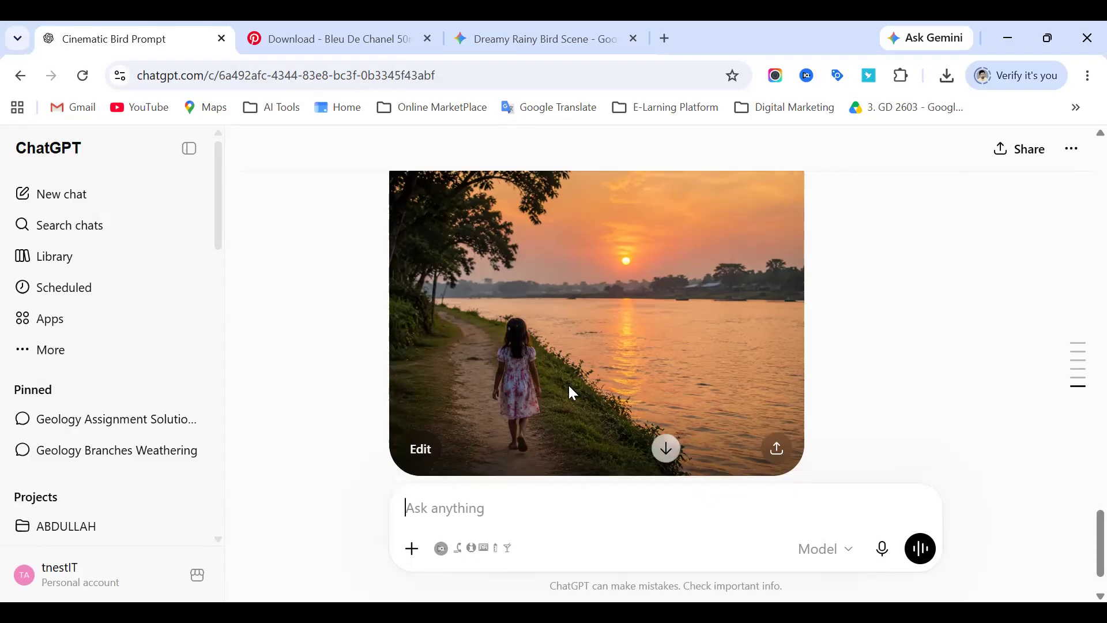
scroll(563, 396, "up", 4)
scroll(559, 390, "down", 3)
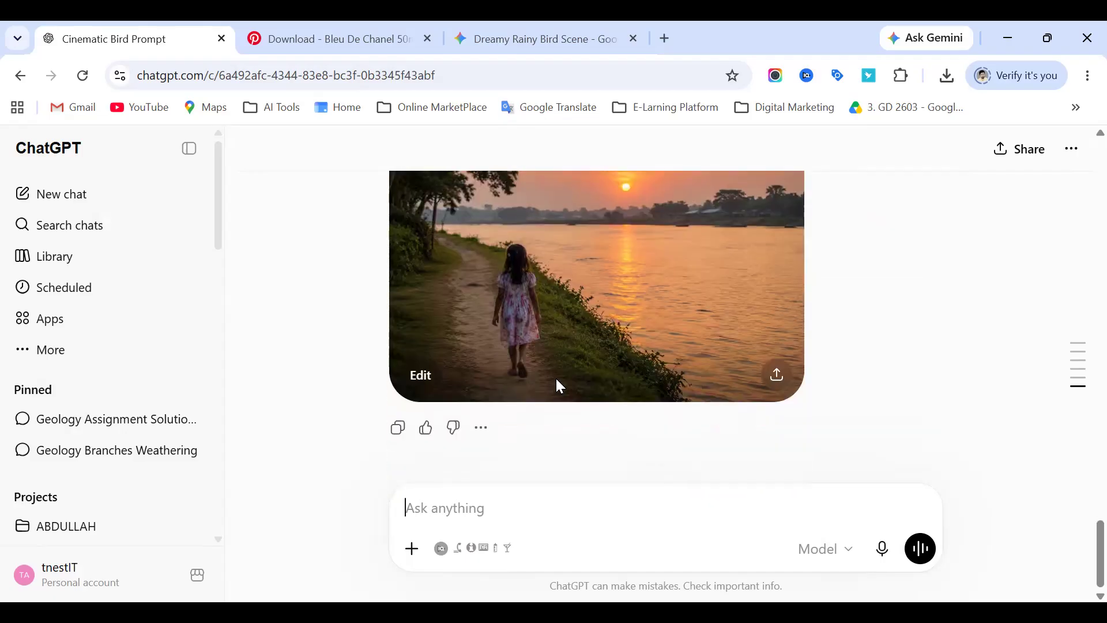
scroll(542, 367, "up", 2)
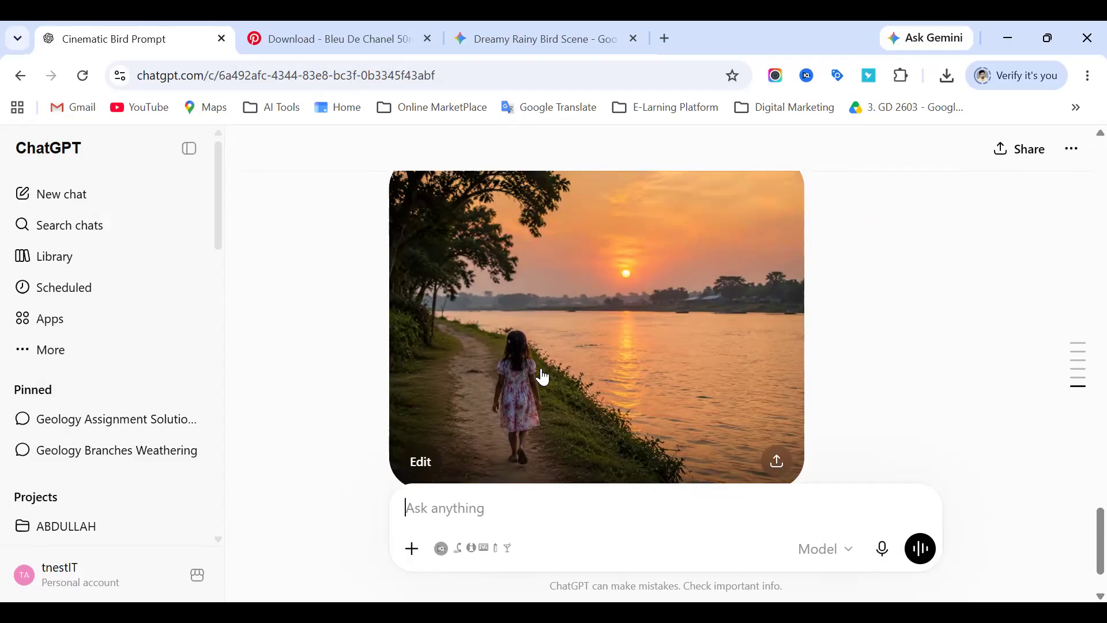
Switch to Pinterest, open the Sauvage perfume pin and look through its related perfume pictures.
left_click(371, 27)
scroll(251, 383, "down", 3)
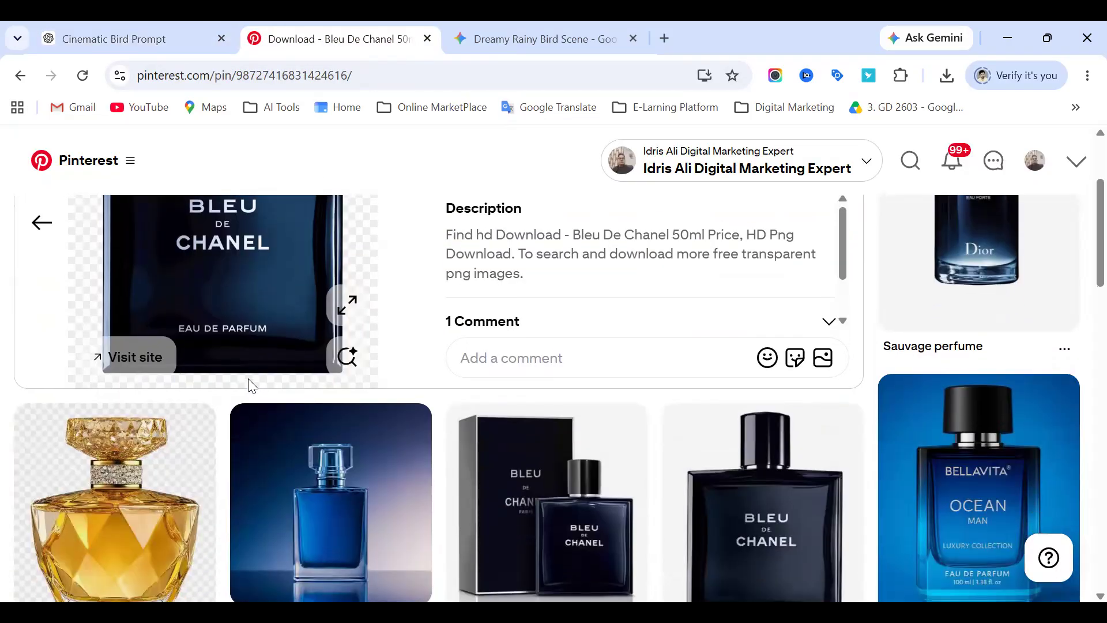
scroll(222, 310, "up", 1)
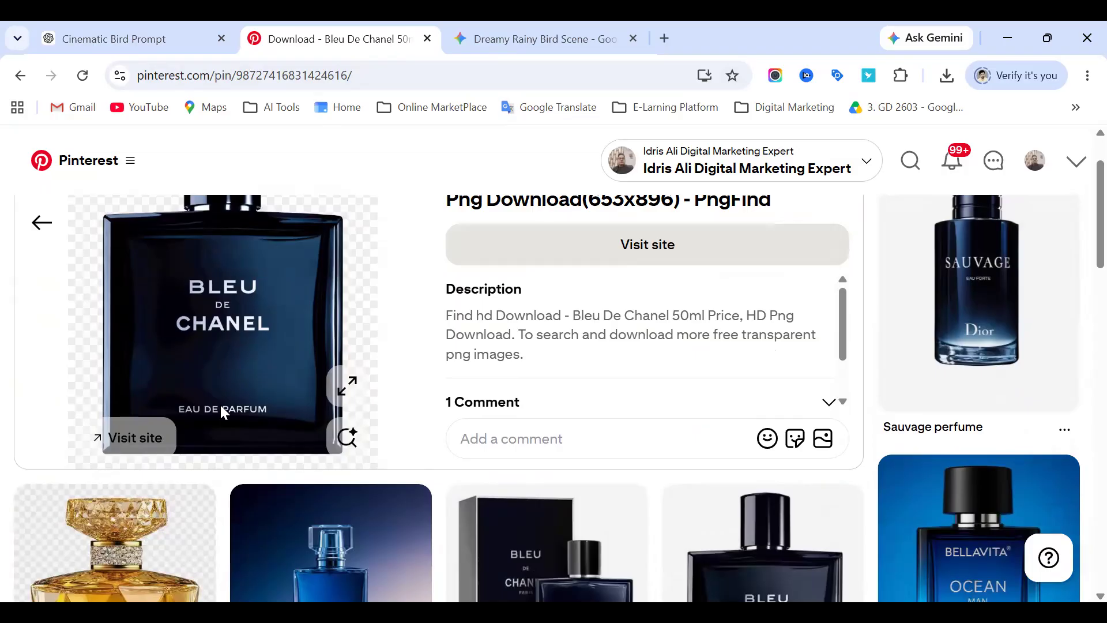
left_click(962, 318)
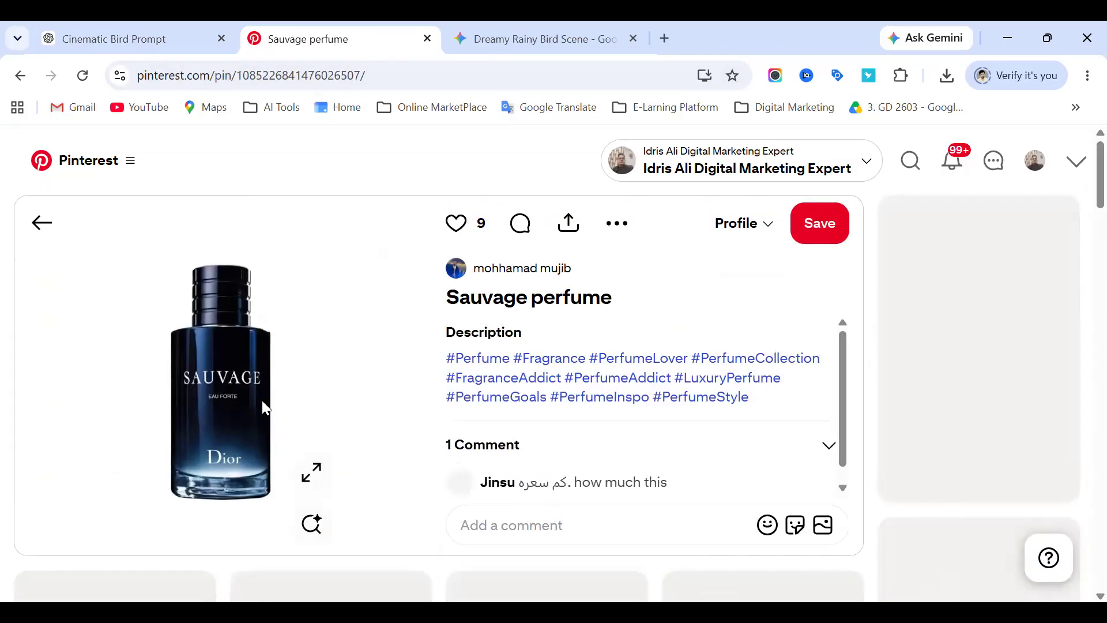
scroll(262, 400, "down", 1)
scroll(227, 382, "down", 3)
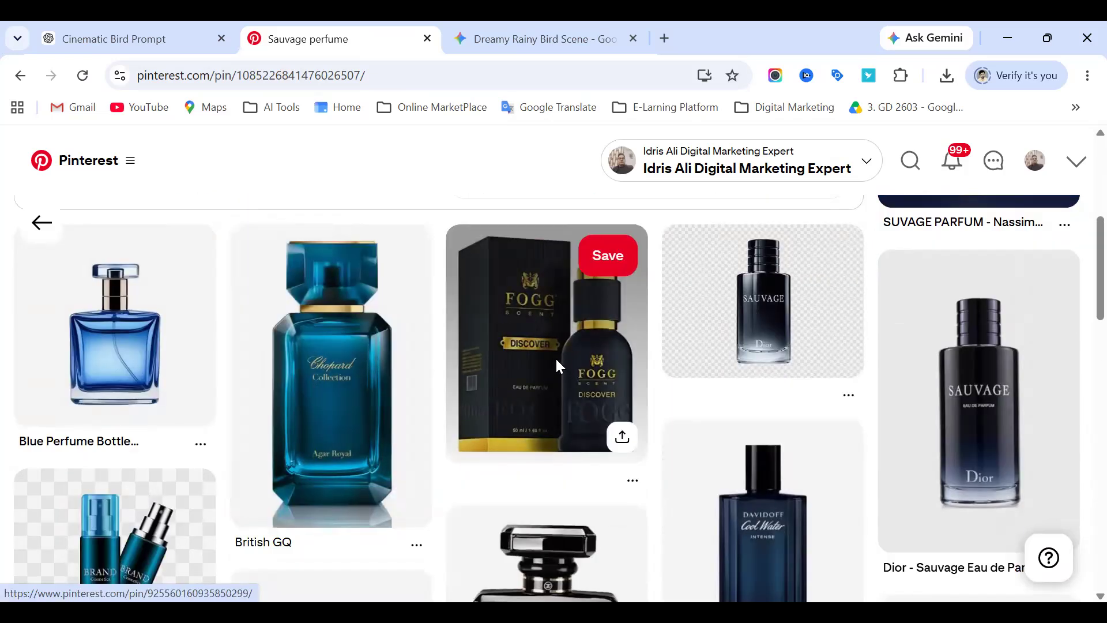
Open the FOGG Scent Discover perfume pin and examine its picture and the related product images.
left_click(557, 365)
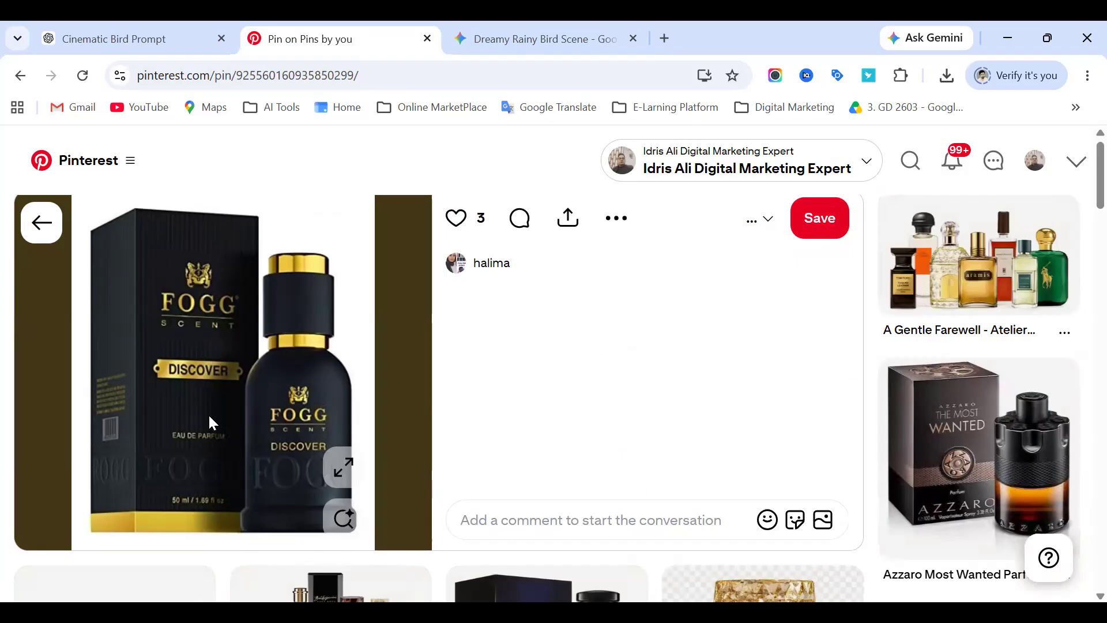
scroll(209, 413, "down", 3)
scroll(210, 364, "up", 3)
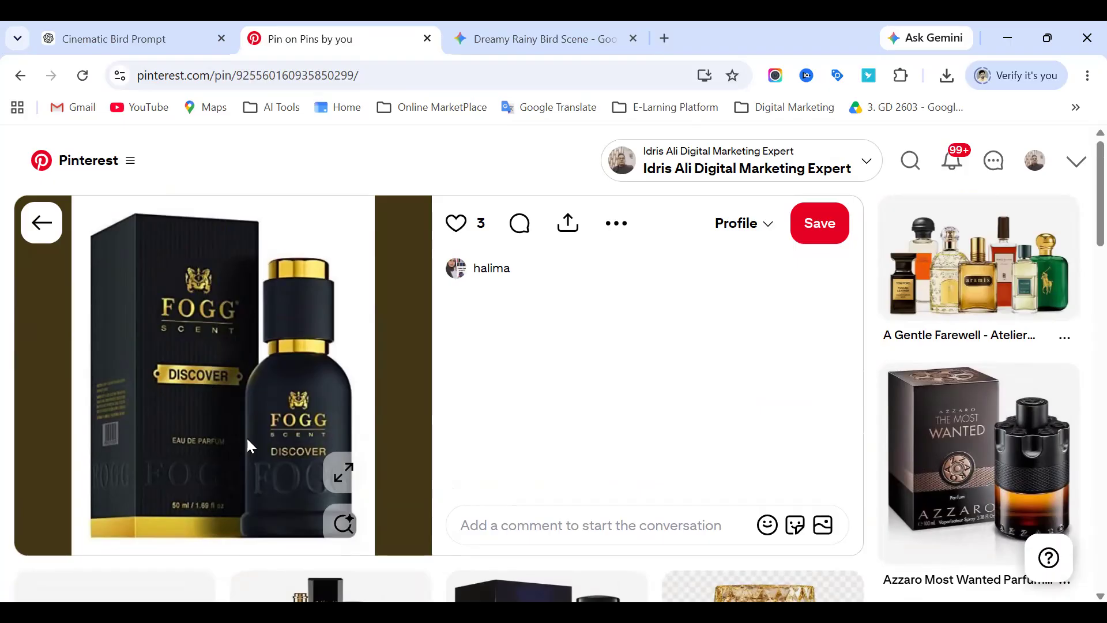
scroll(250, 456, "down", 5)
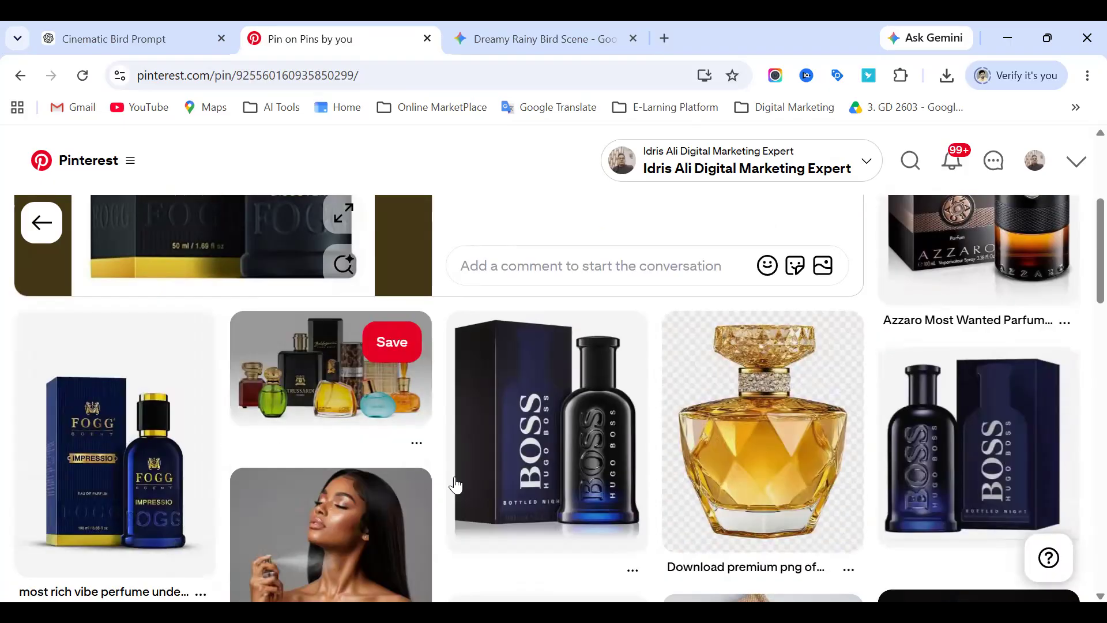
scroll(630, 462, "down", 5)
scroll(644, 452, "down", 12)
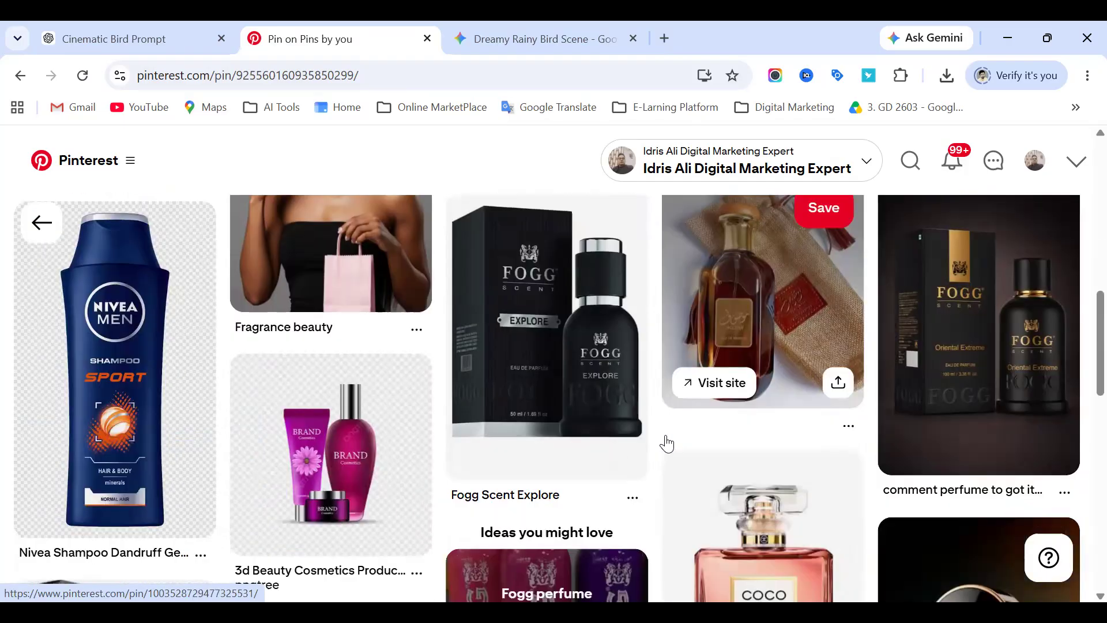
scroll(537, 467, "up", 6)
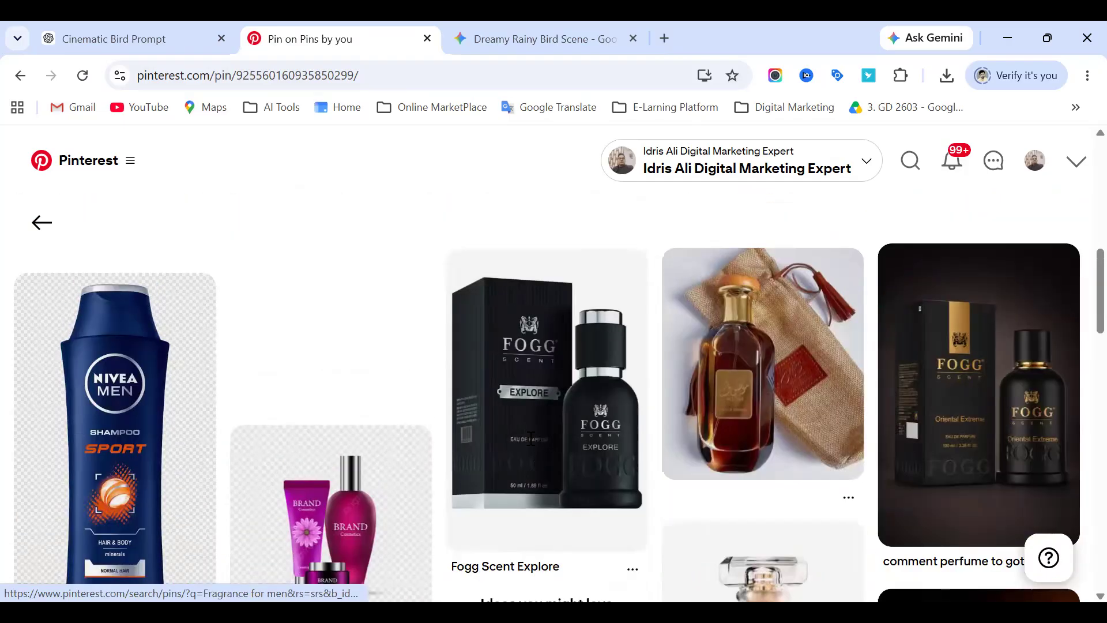
scroll(534, 452, "up", 8)
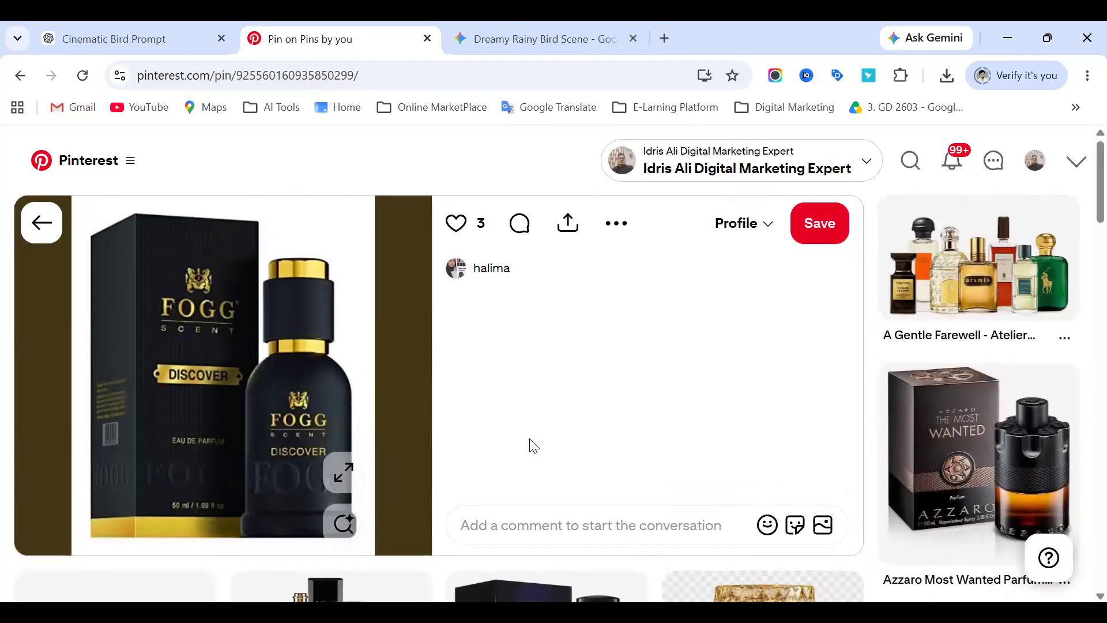
Return to ChatGPT, download the "Sunset walk by the riverside" image from its sharing options and open it enlarged.
left_click(541, 38)
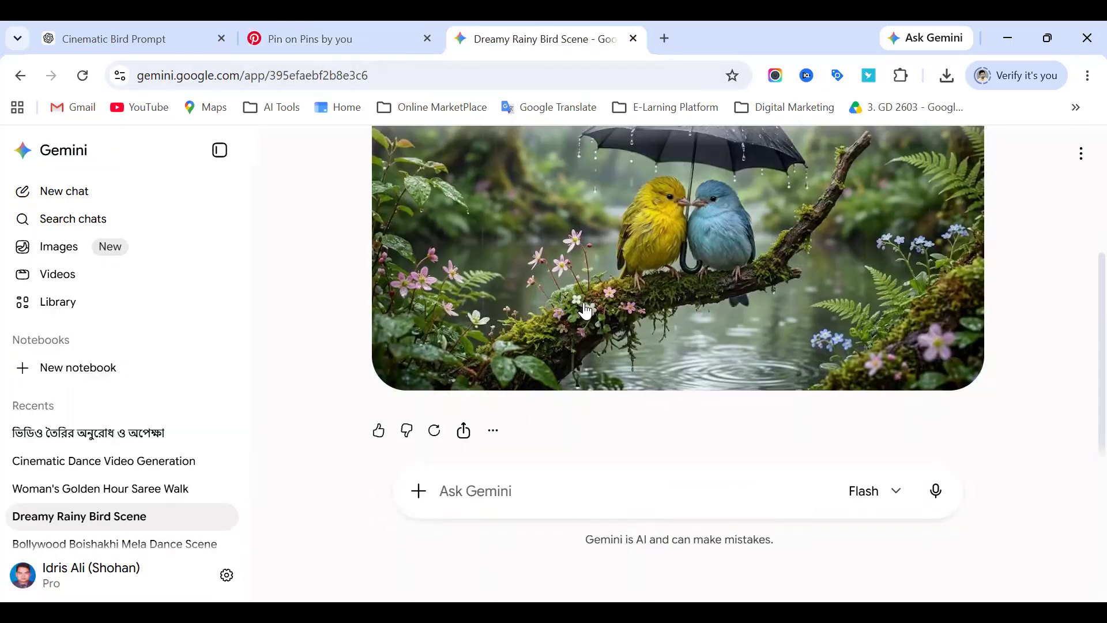
left_click(236, 51)
scroll(639, 398, "up", 2)
scroll(652, 400, "down", 3)
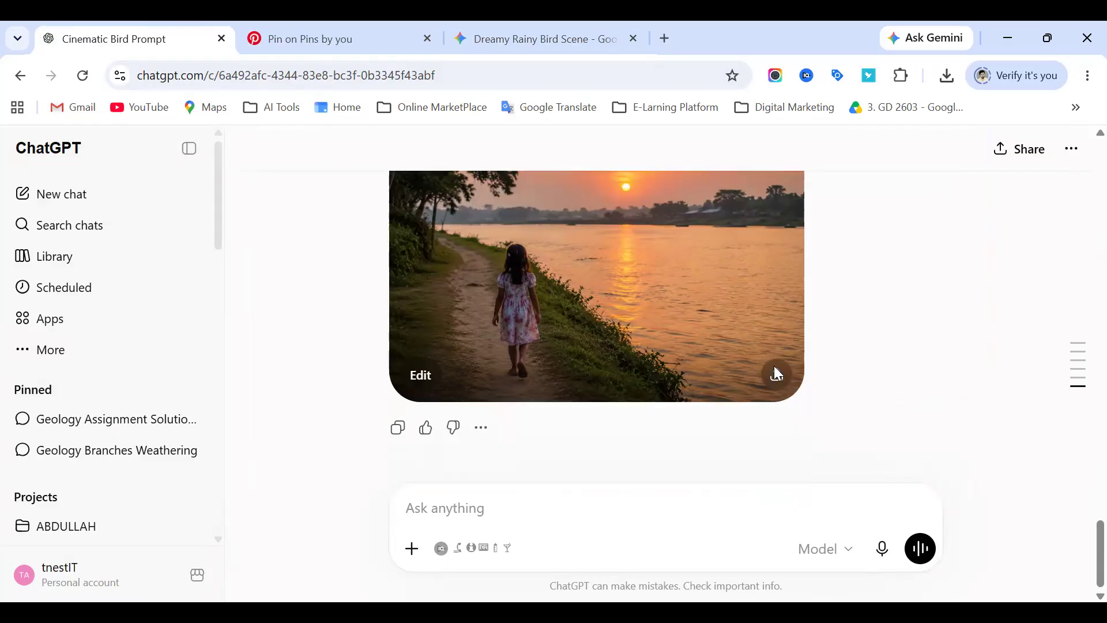
left_click(776, 373)
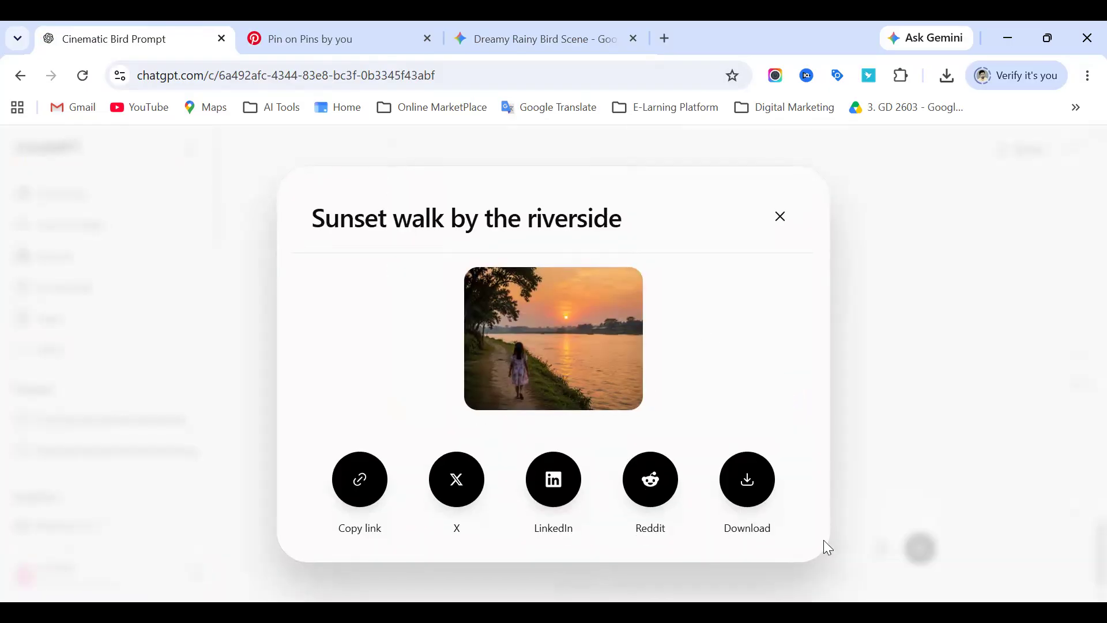
left_click(745, 493)
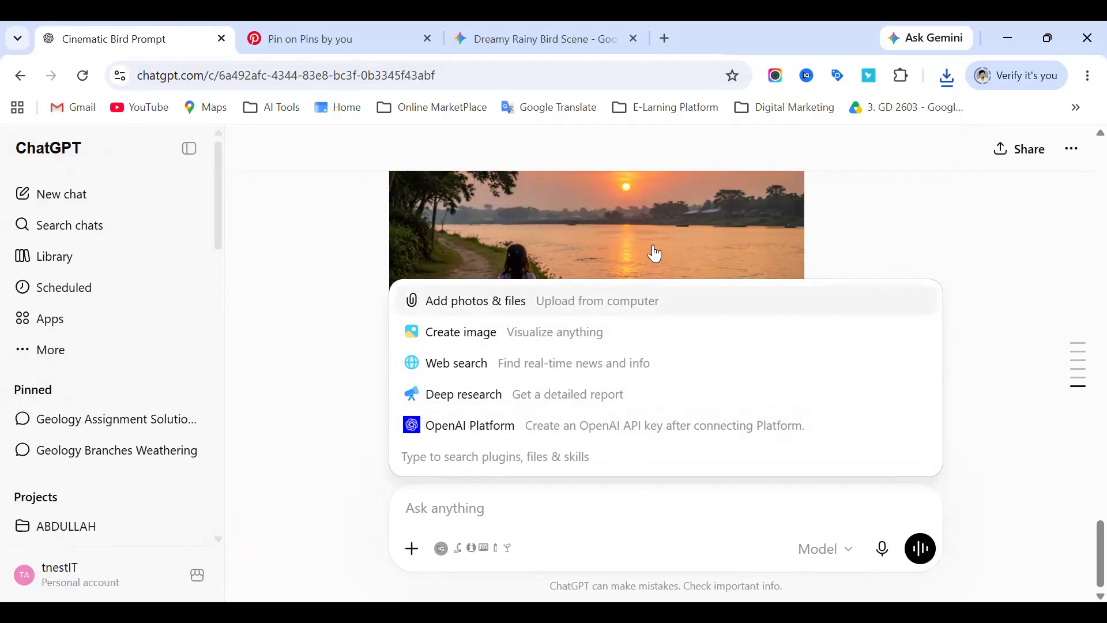
left_click(456, 273)
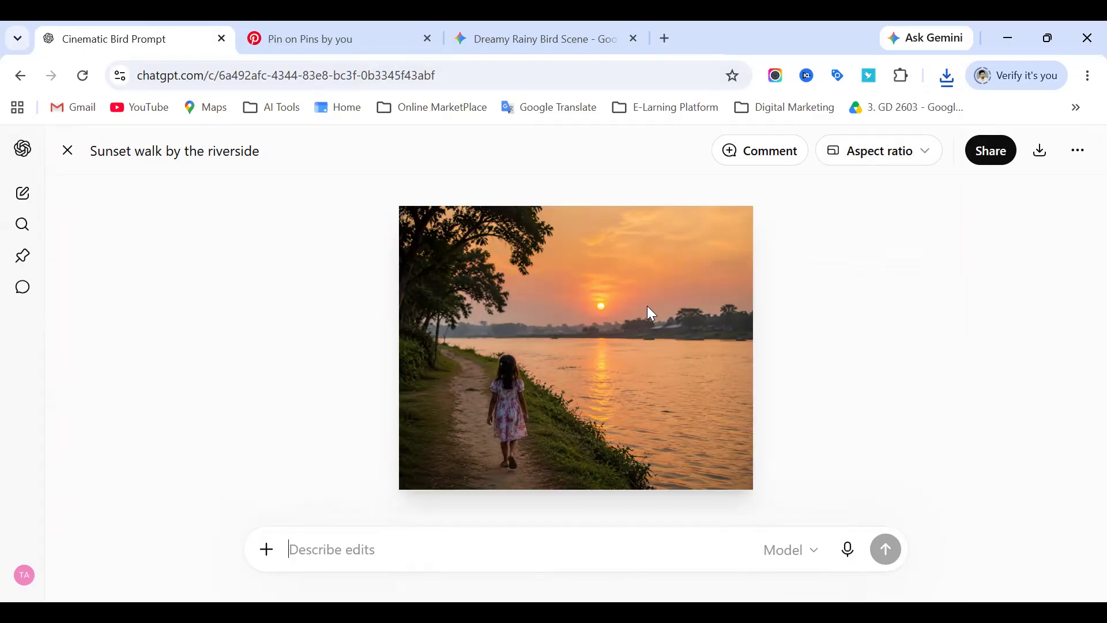
Switch to Pinterest, search for the suggested term "headphones" and browse the resulting product pictures.
left_click(380, 40)
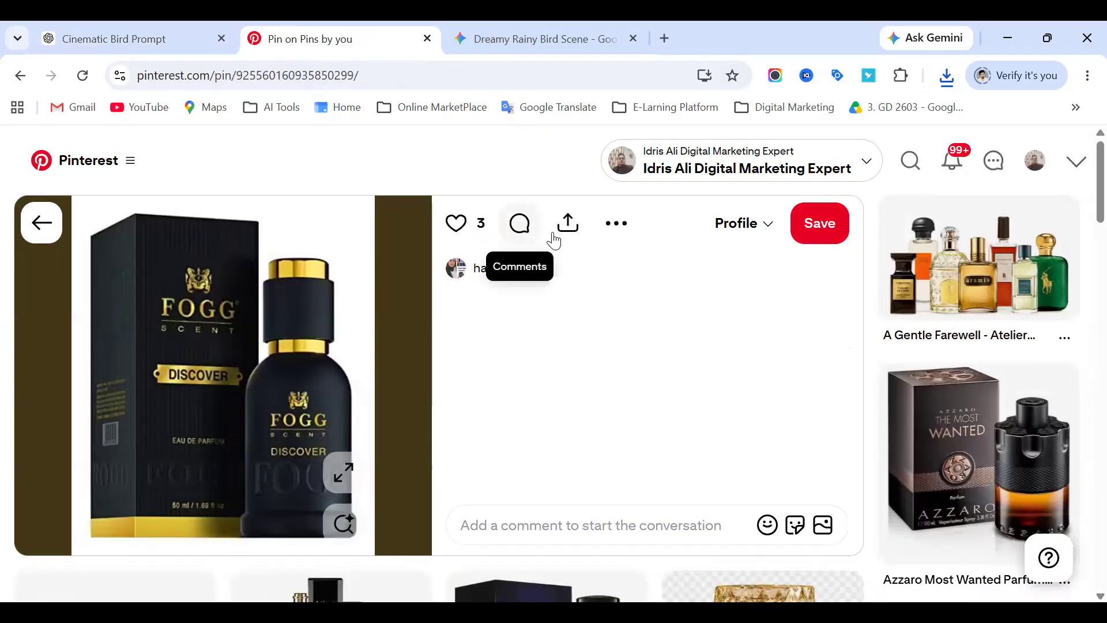
left_click(907, 164)
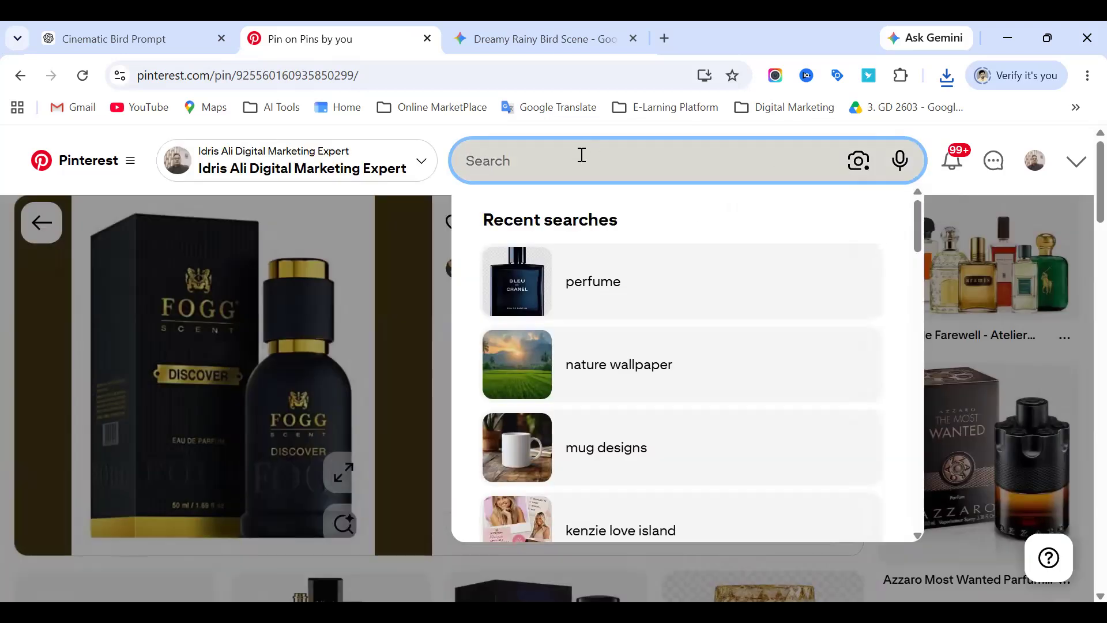
type("he")
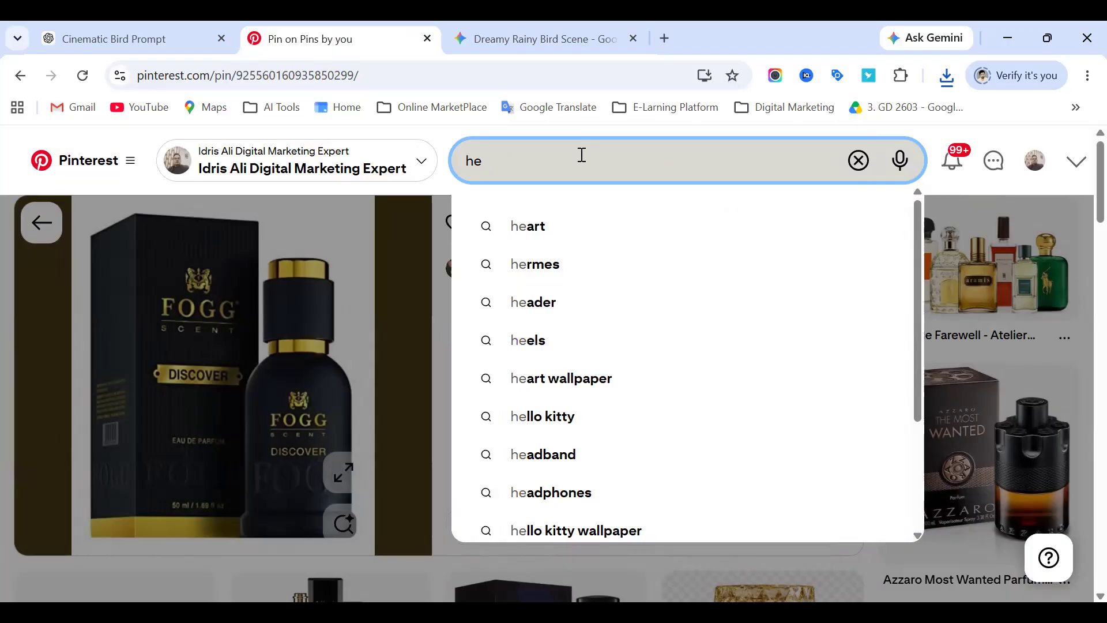
type("ad")
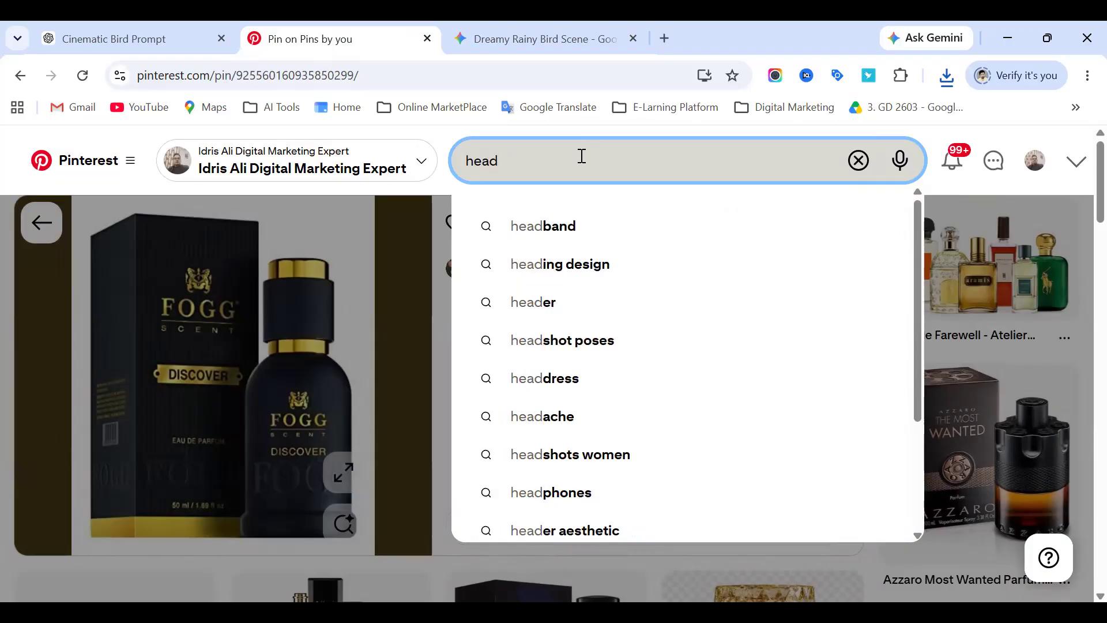
type("pho")
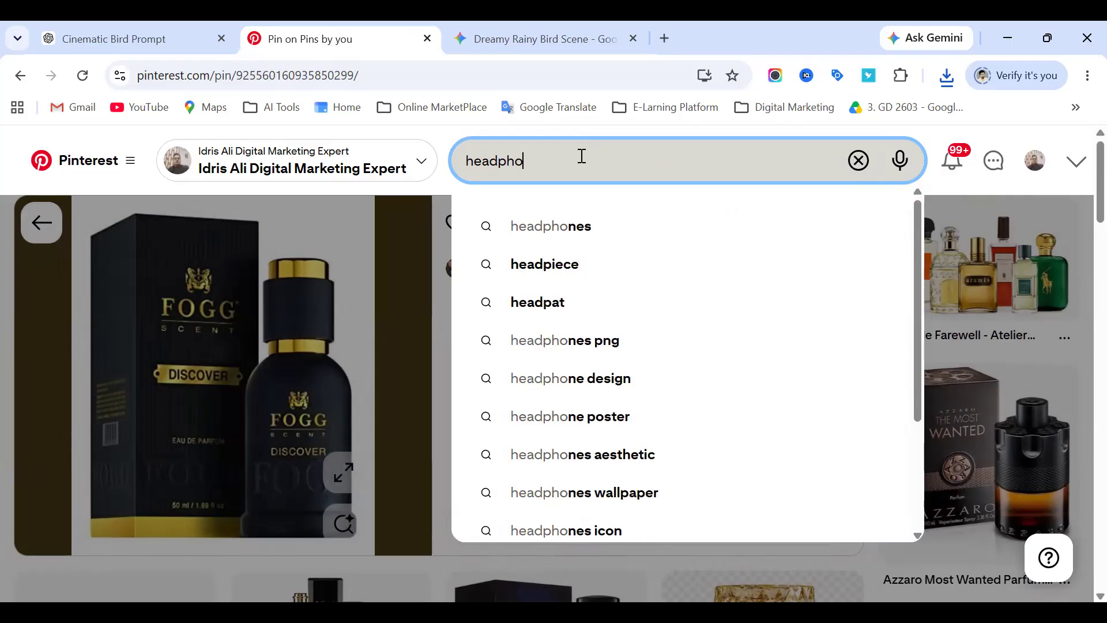
type("ne")
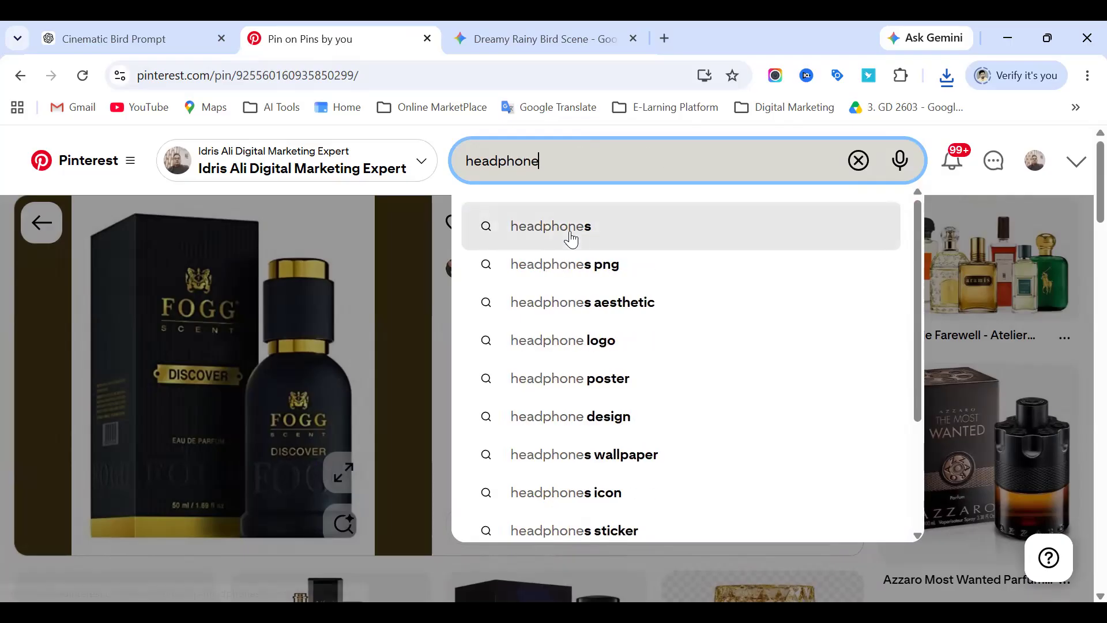
left_click(570, 237)
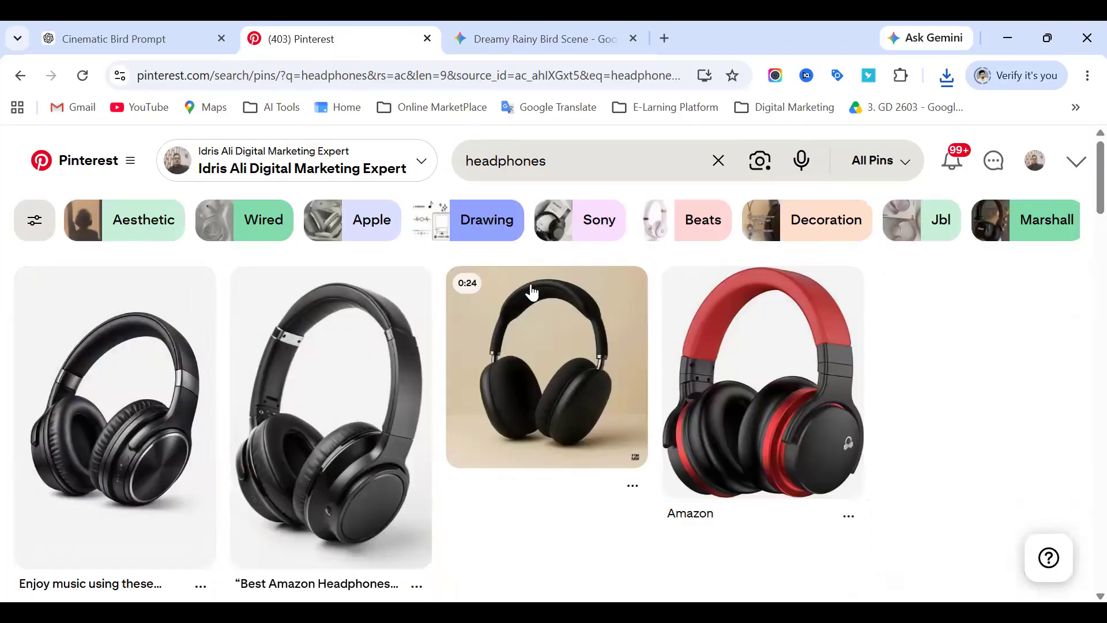
scroll(798, 416, "down", 1)
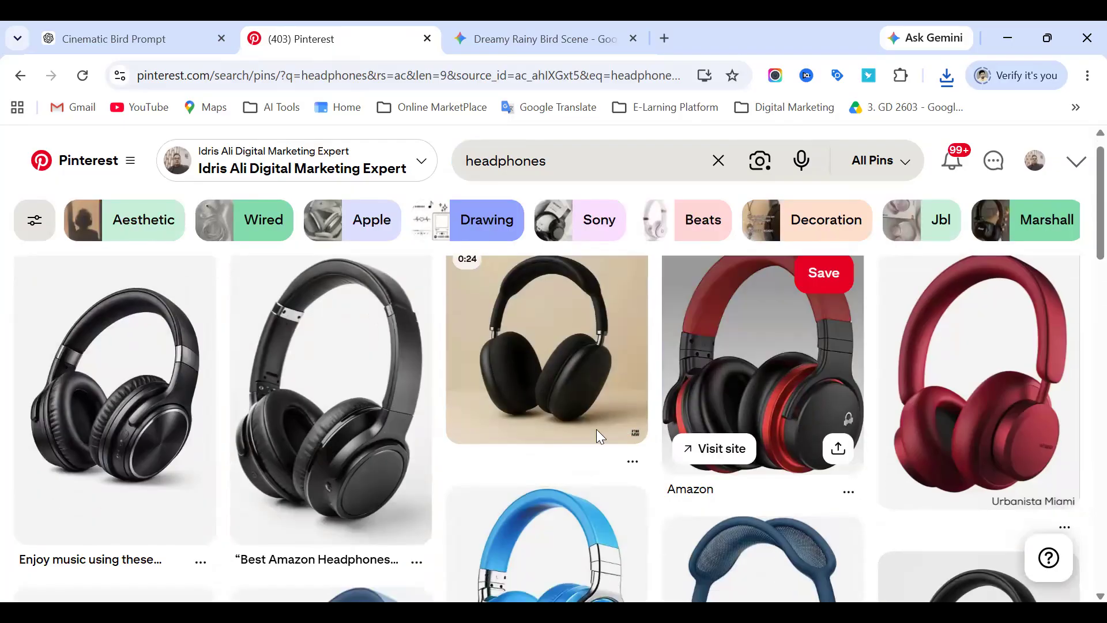
scroll(565, 444, "down", 10)
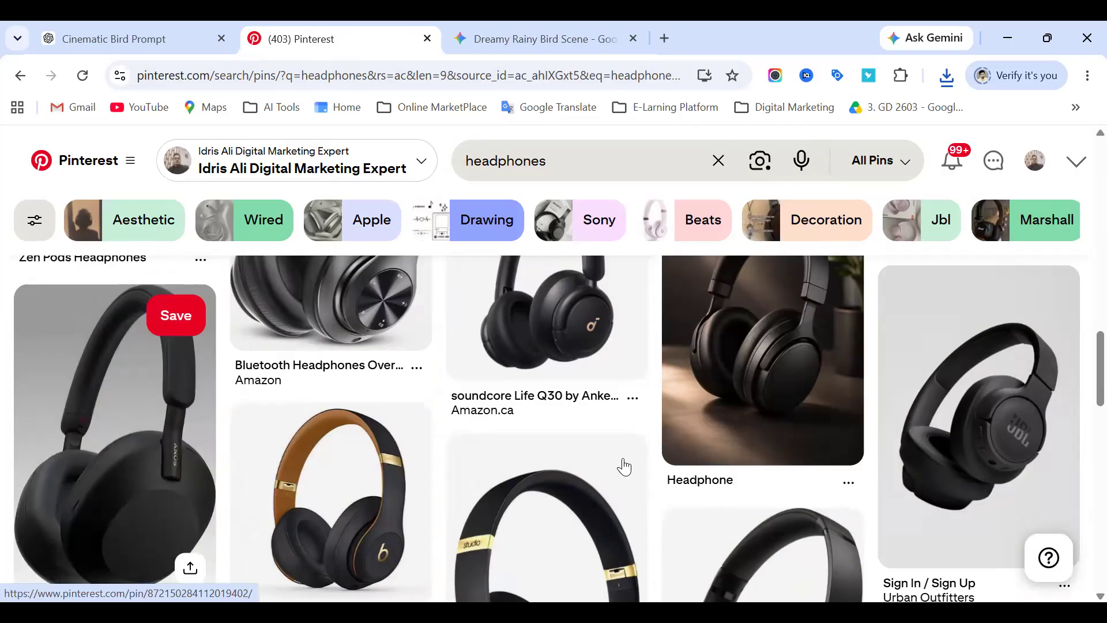
Browse the headphones results, open the Bluetooth Headphones with ENC Noise Canceling pin and look through its related product pictures.
scroll(473, 409, "down", 5)
scroll(474, 409, "up", 3)
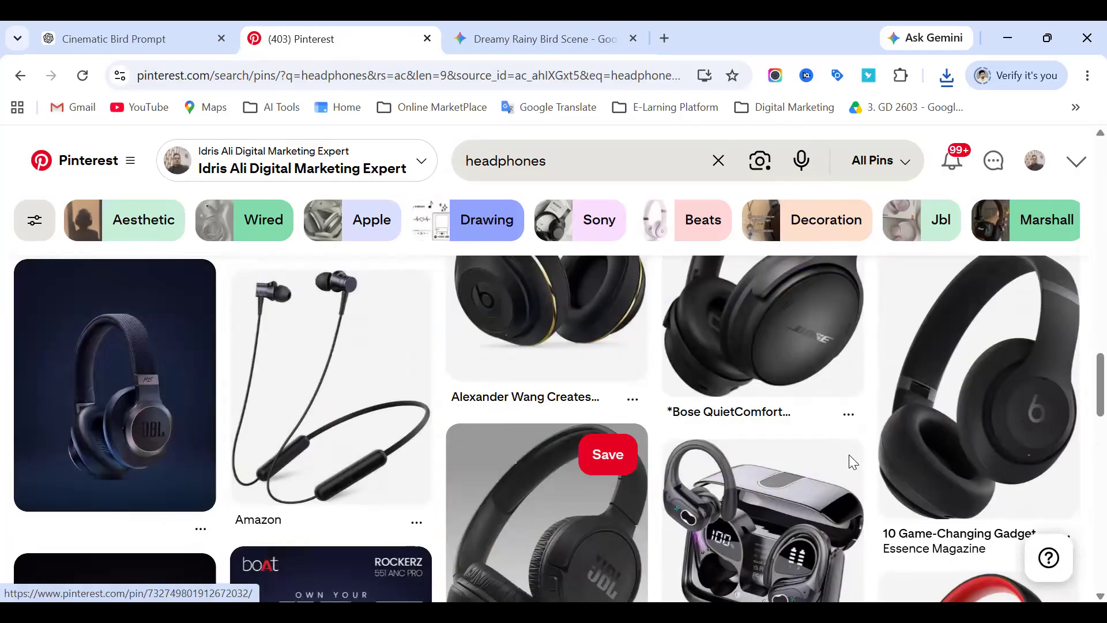
scroll(589, 441, "down", 7)
scroll(382, 392, "down", 3)
scroll(347, 384, "up", 3)
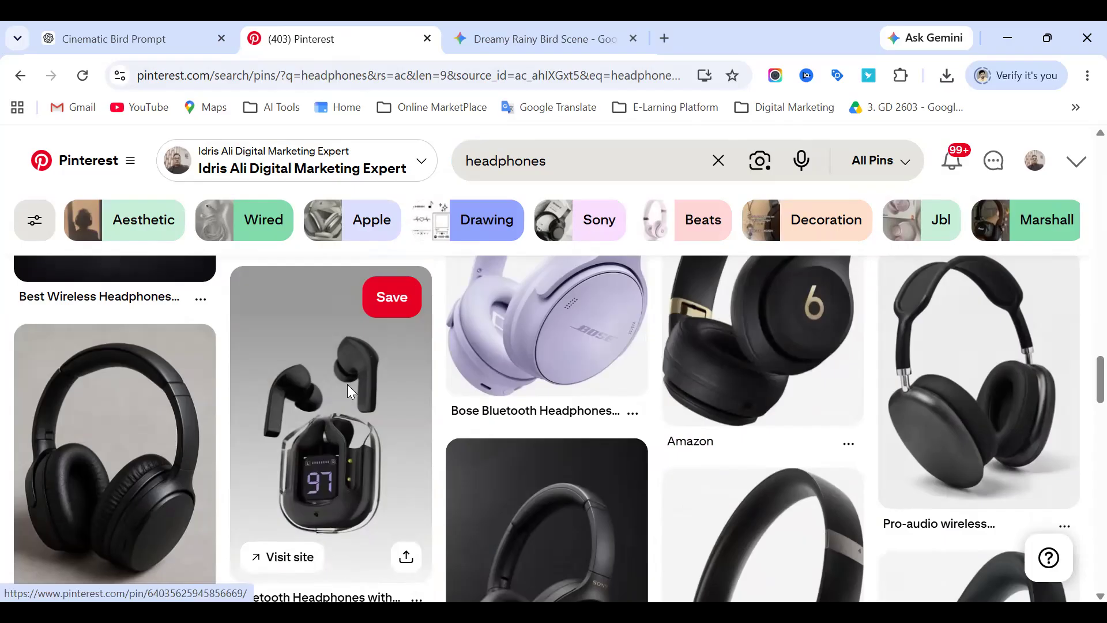
left_click(347, 384)
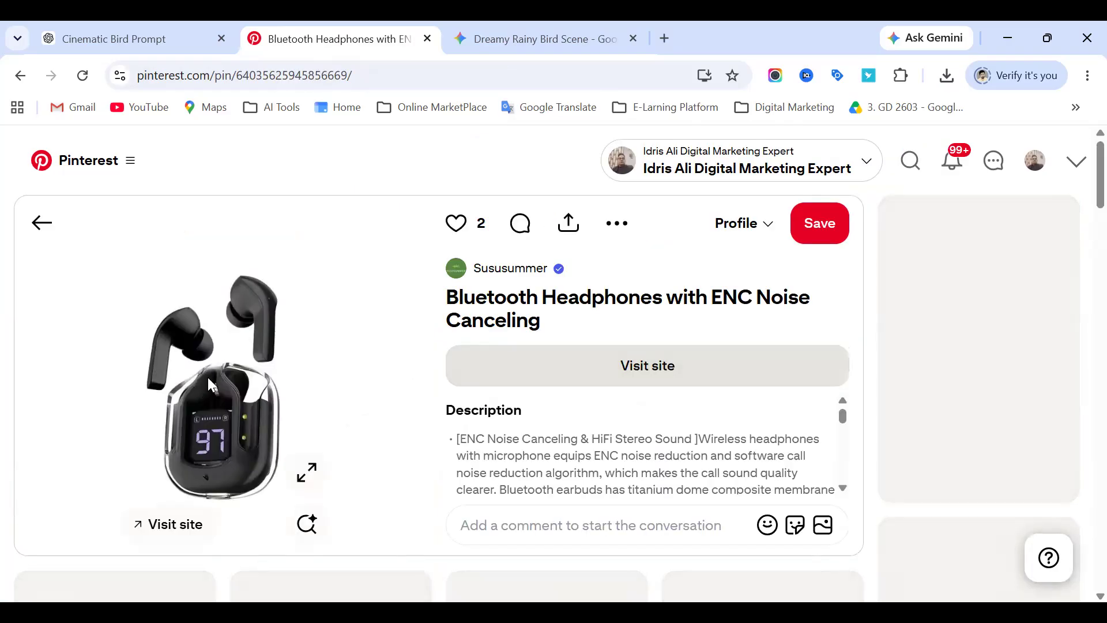
scroll(297, 380, "down", 1)
scroll(296, 380, "down", 5)
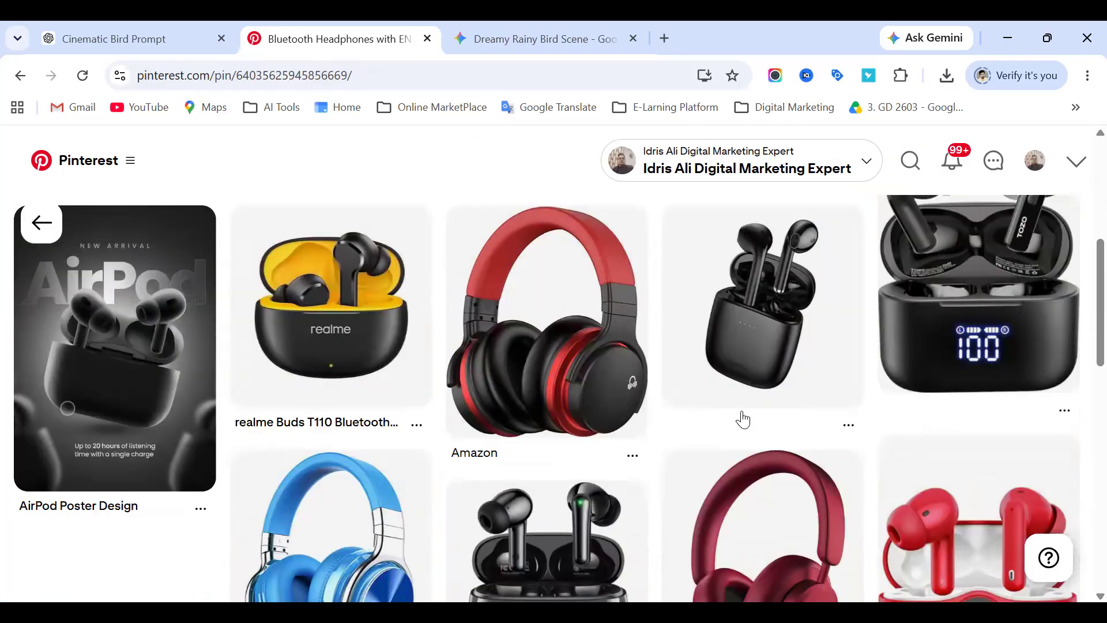
scroll(321, 518, "down", 5)
Examine the Luxury Wireless Earbuds Aesthetic pin and the red airpods pin along with their related product pictures.
left_click(321, 516)
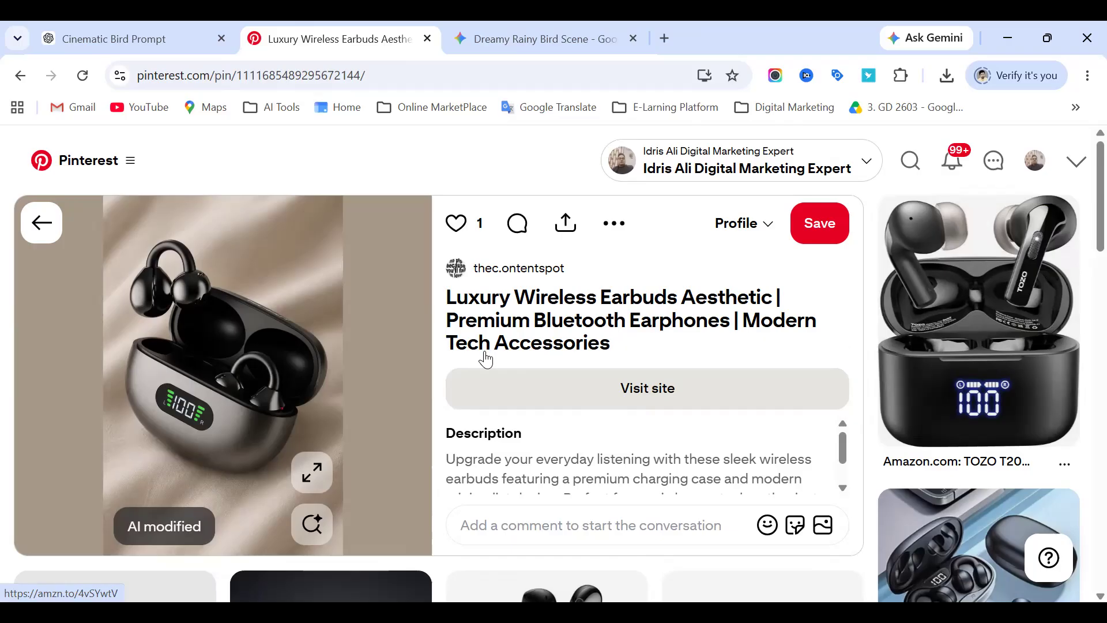
scroll(375, 352, "down", 4)
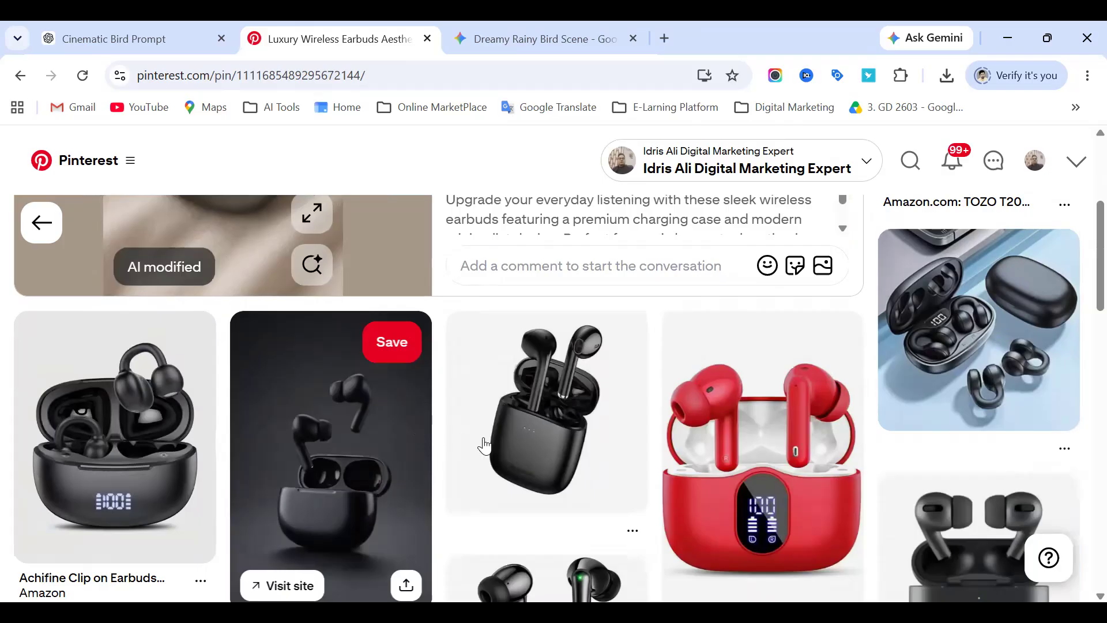
scroll(576, 421, "down", 2)
left_click(711, 392)
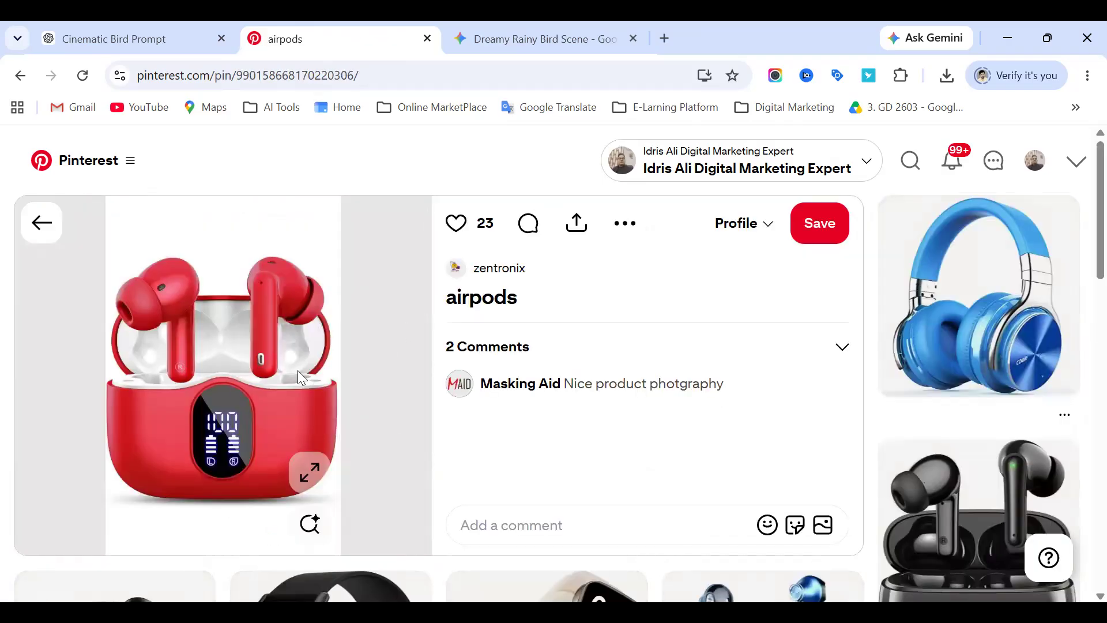
scroll(251, 422, "down", 5)
scroll(223, 376, "up", 5)
scroll(980, 323, "down", 5)
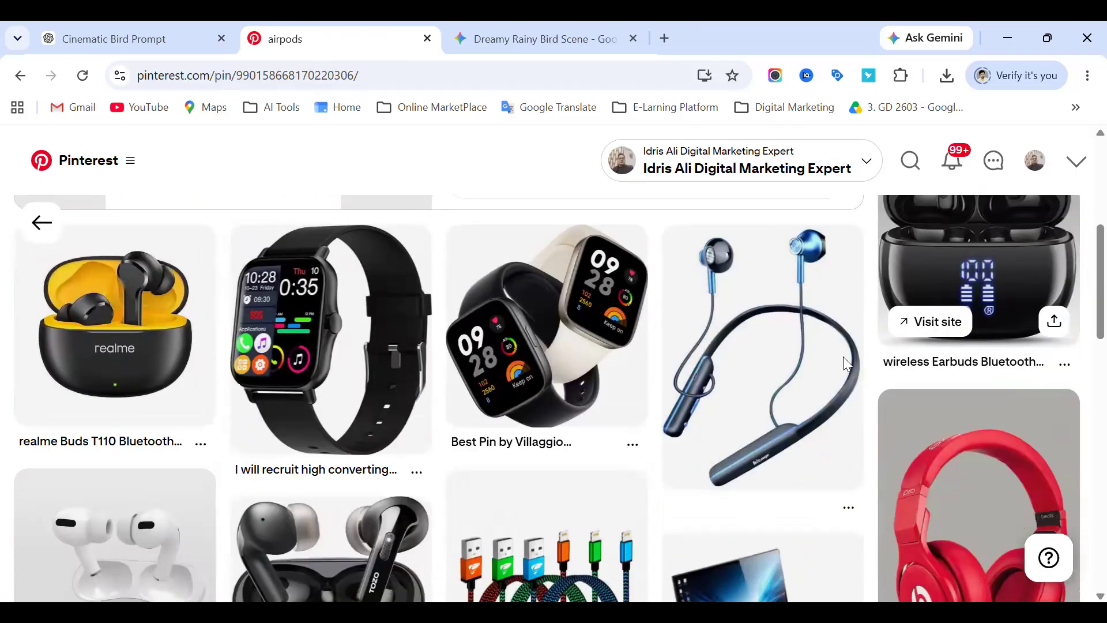
scroll(512, 400, "down", 3)
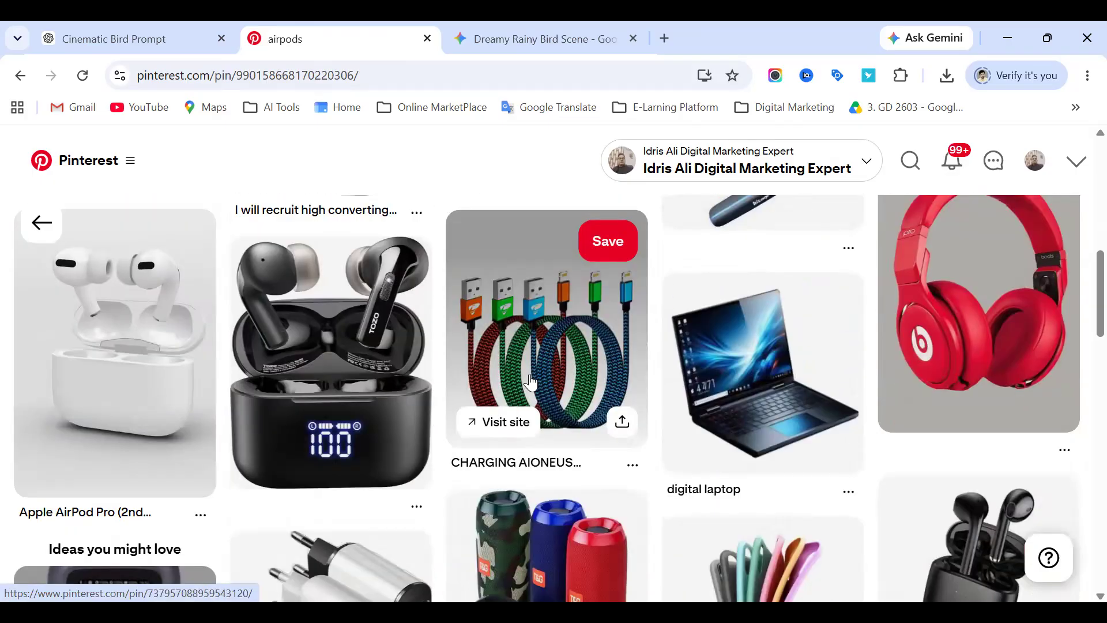
View the colourful charging cables pin, the related mobile accessories collage and the phones and gadgets collage.
left_click(547, 351)
scroll(549, 356, "down", 10)
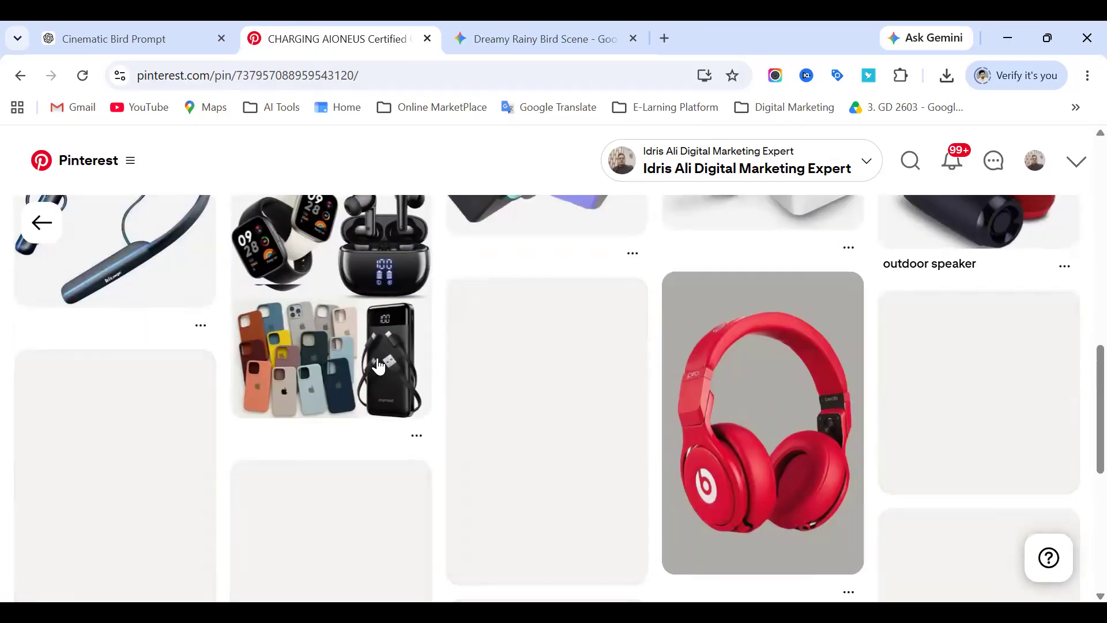
left_click(436, 372)
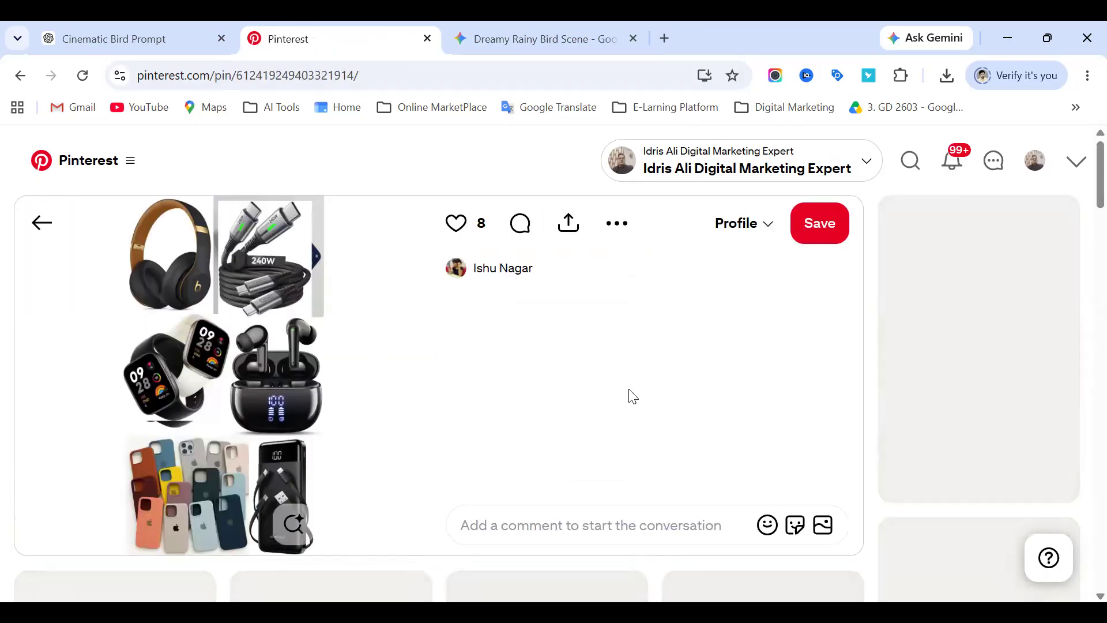
scroll(317, 364, "down", 5)
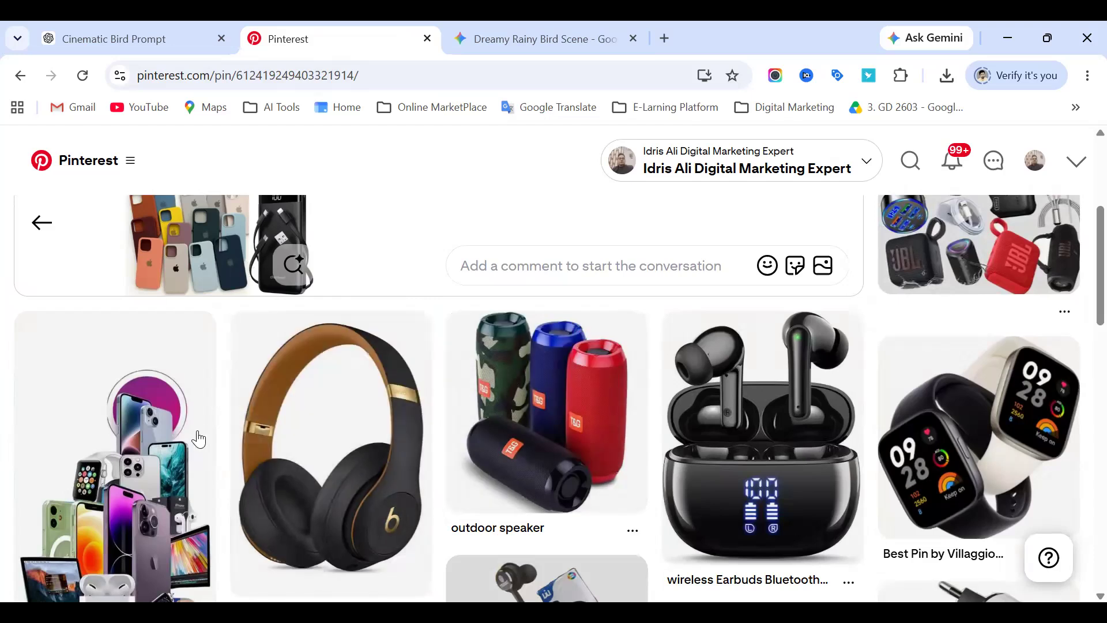
left_click(116, 490)
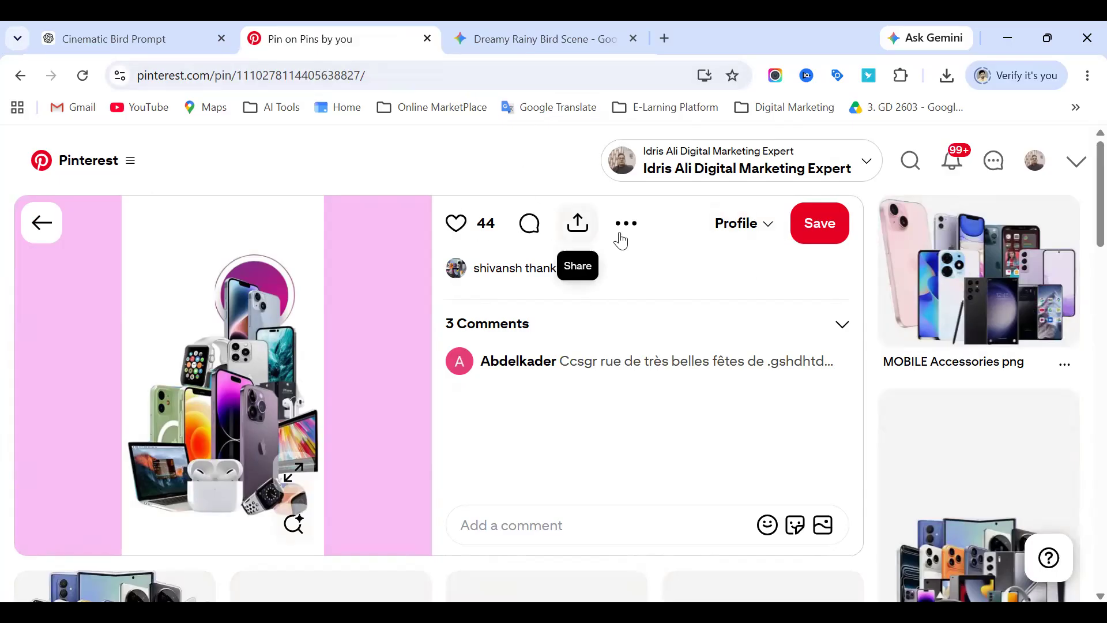
Search Pinterest for the recent term "nature wallpaper" and open the pebble beach picture titled "wallpaper".
left_click(909, 163)
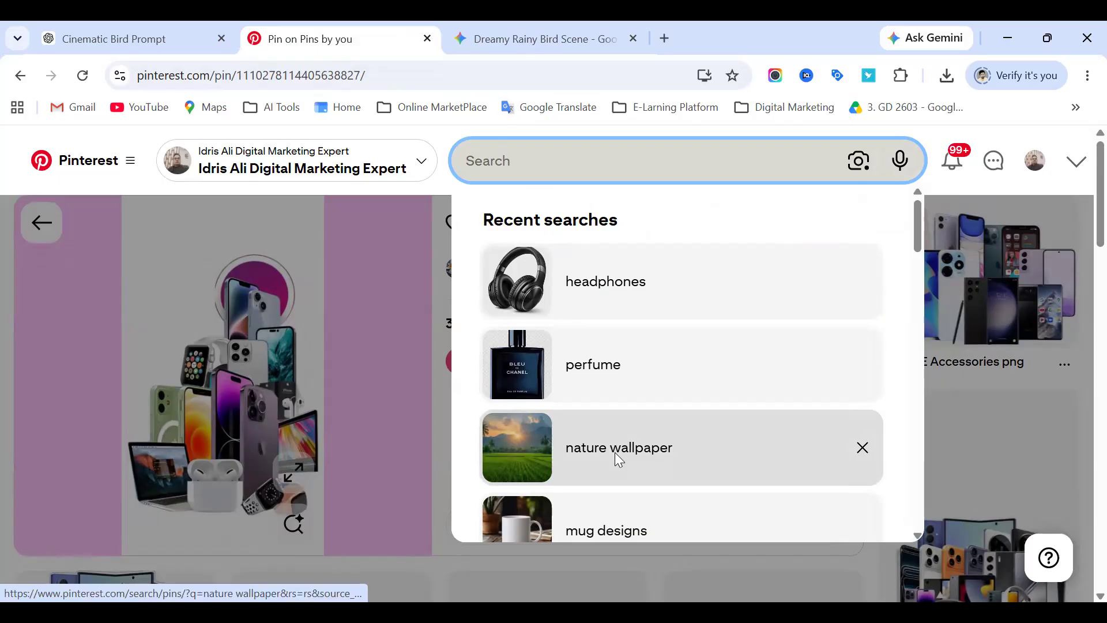
left_click(614, 452)
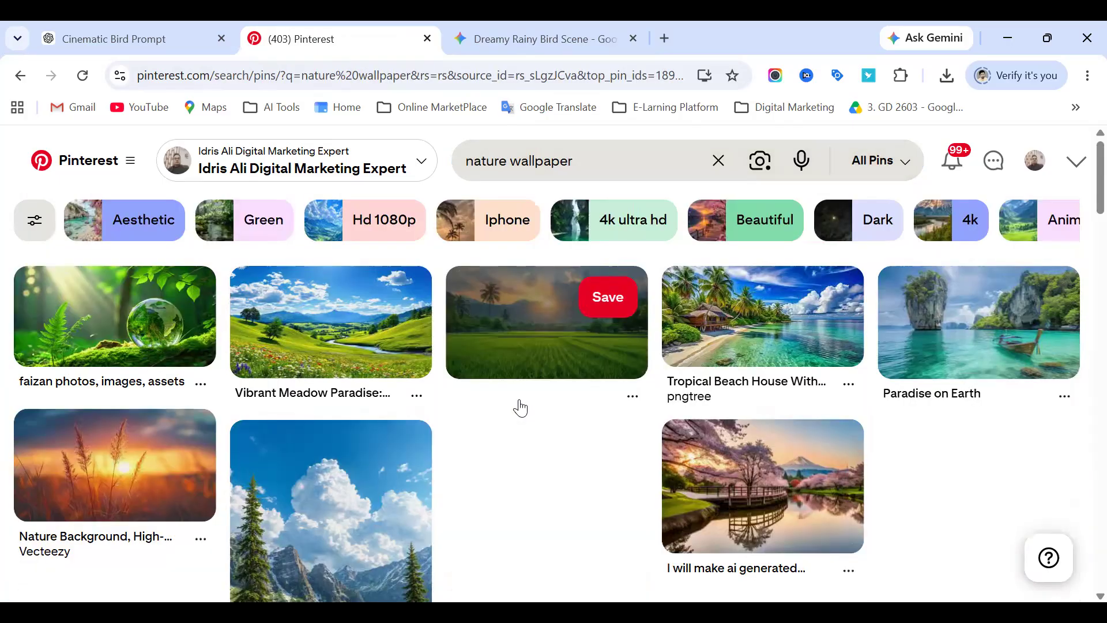
scroll(507, 409, "down", 3)
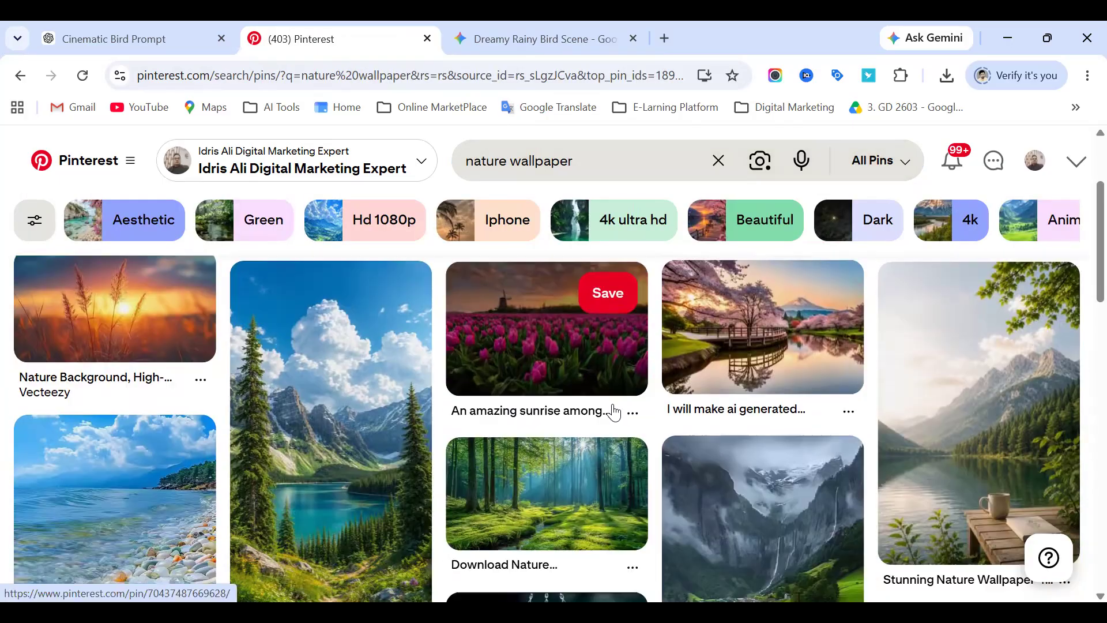
scroll(403, 424, "down", 3)
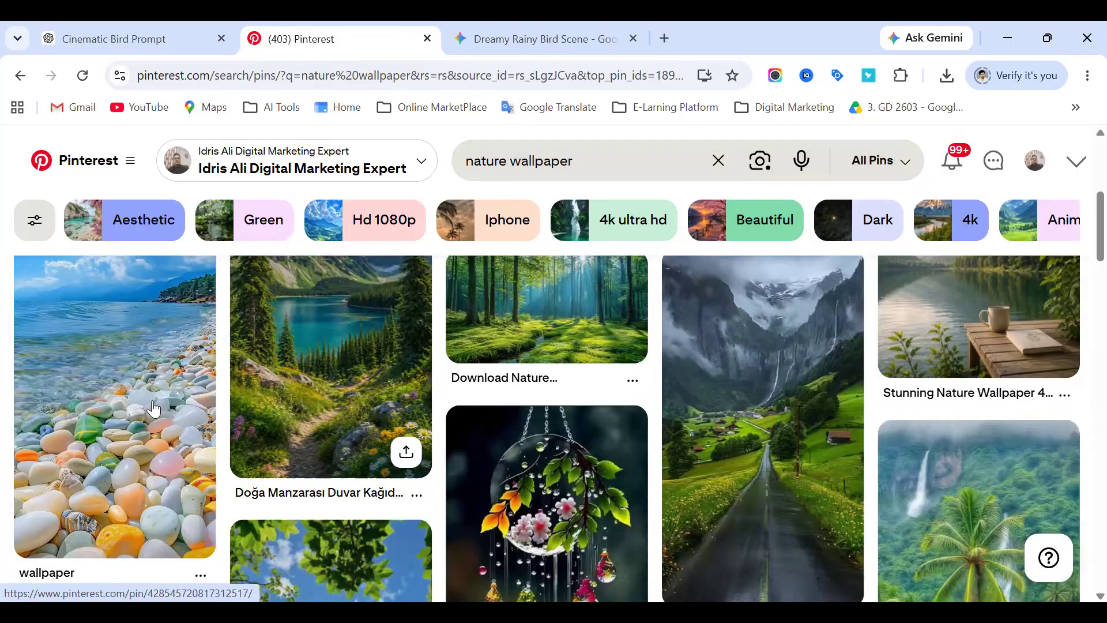
left_click(99, 394)
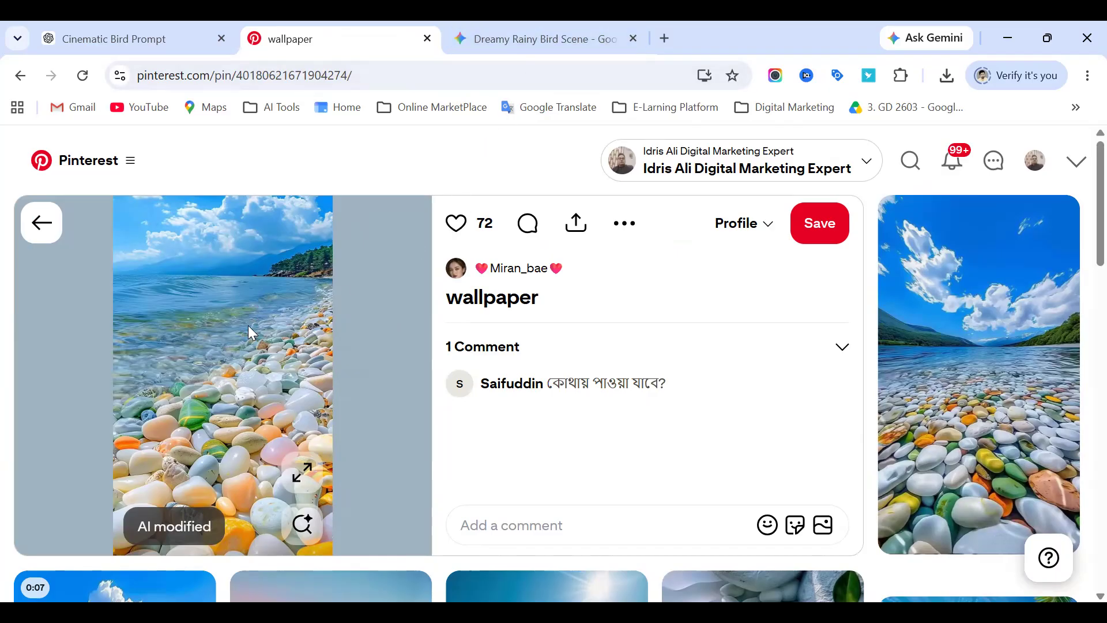
Open the related Cailloux Pastel pebble picture, browse its similar images and open the stacked stones with flower pin.
scroll(974, 386, "down", 4)
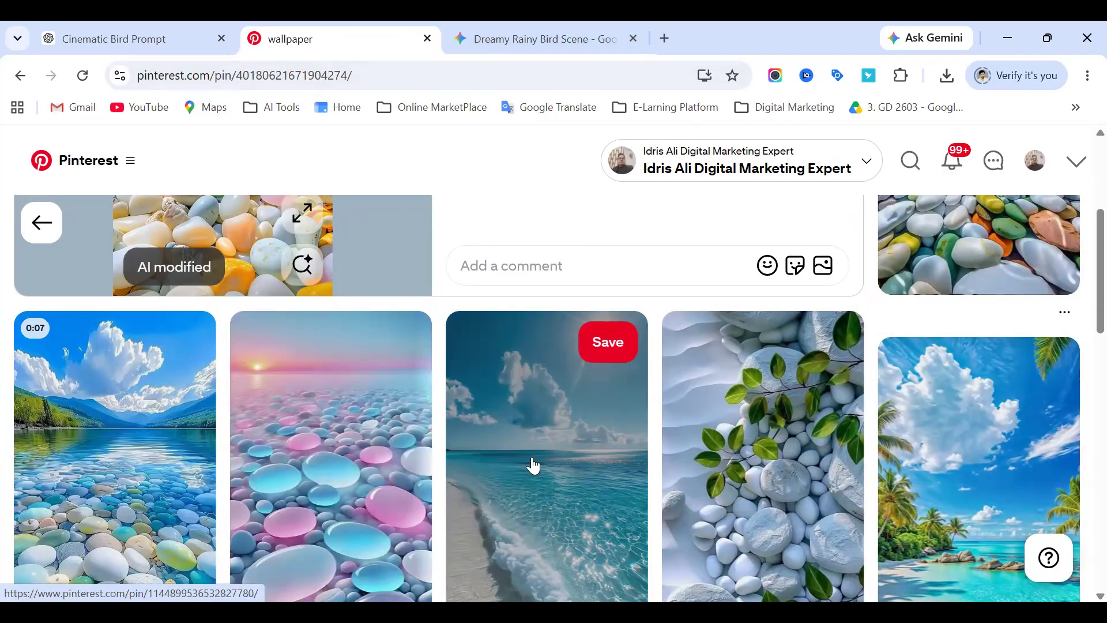
left_click(367, 481)
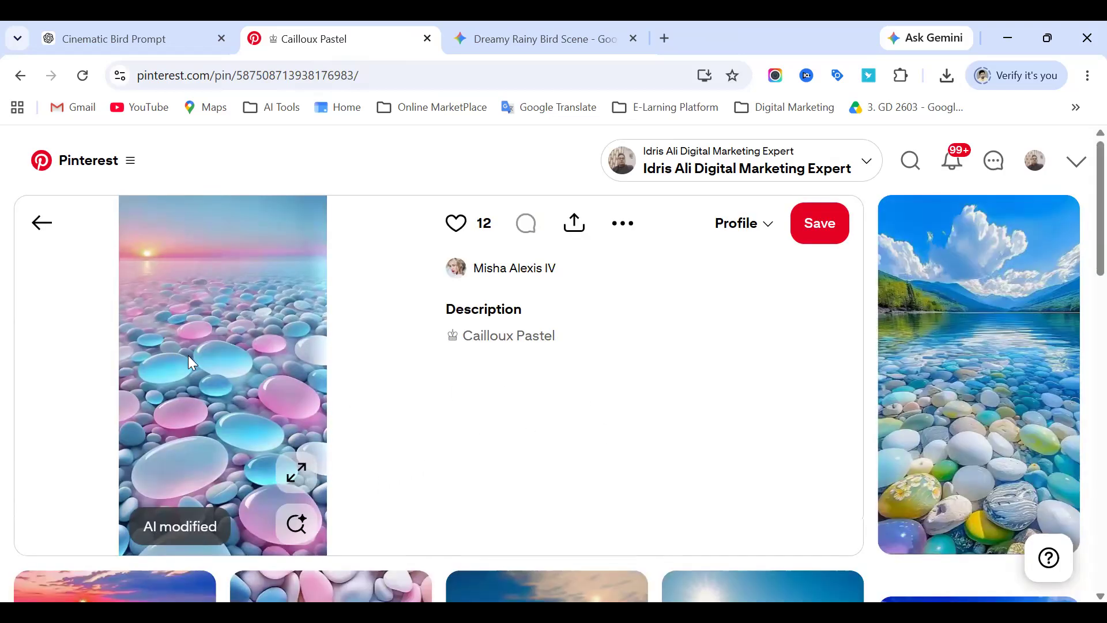
scroll(258, 386, "down", 5)
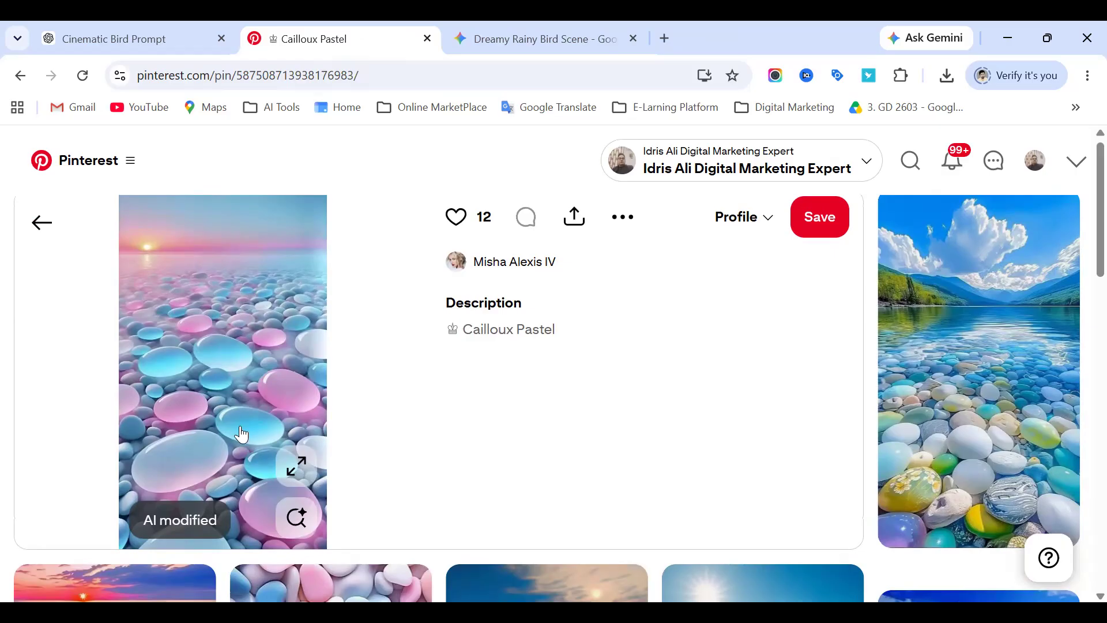
scroll(429, 464, "down", 5)
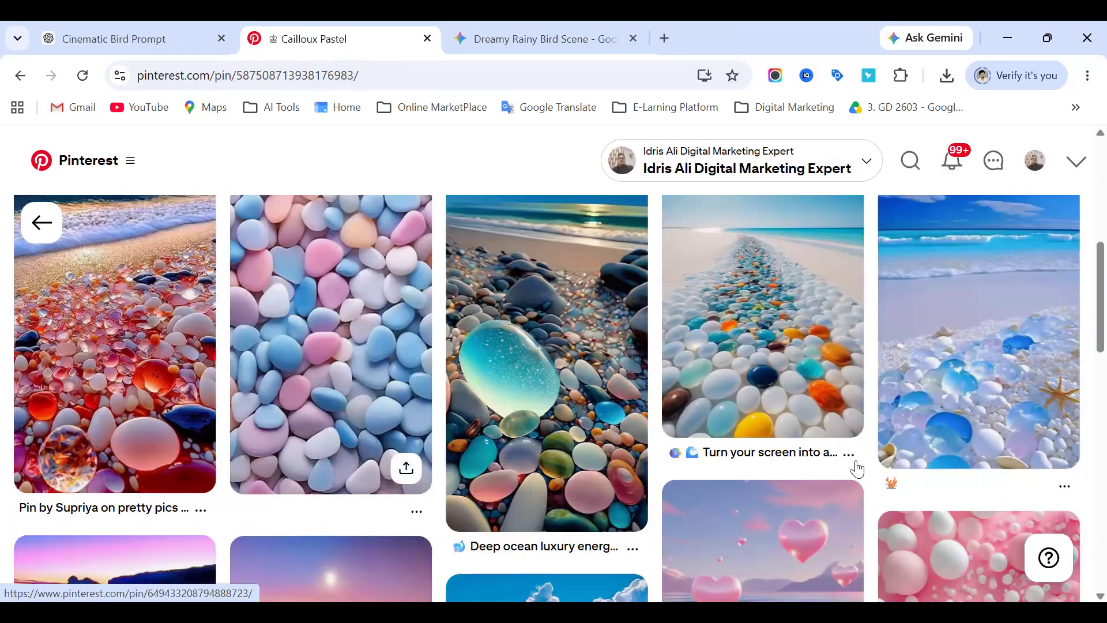
scroll(404, 432, "down", 5)
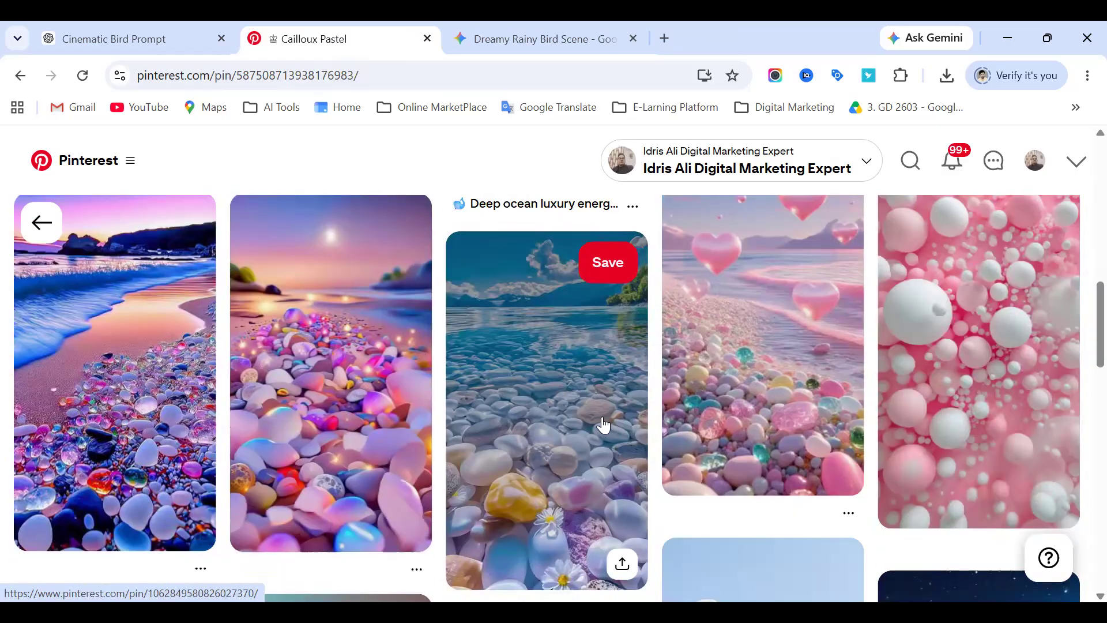
scroll(600, 425, "down", 5)
scroll(359, 419, "down", 8)
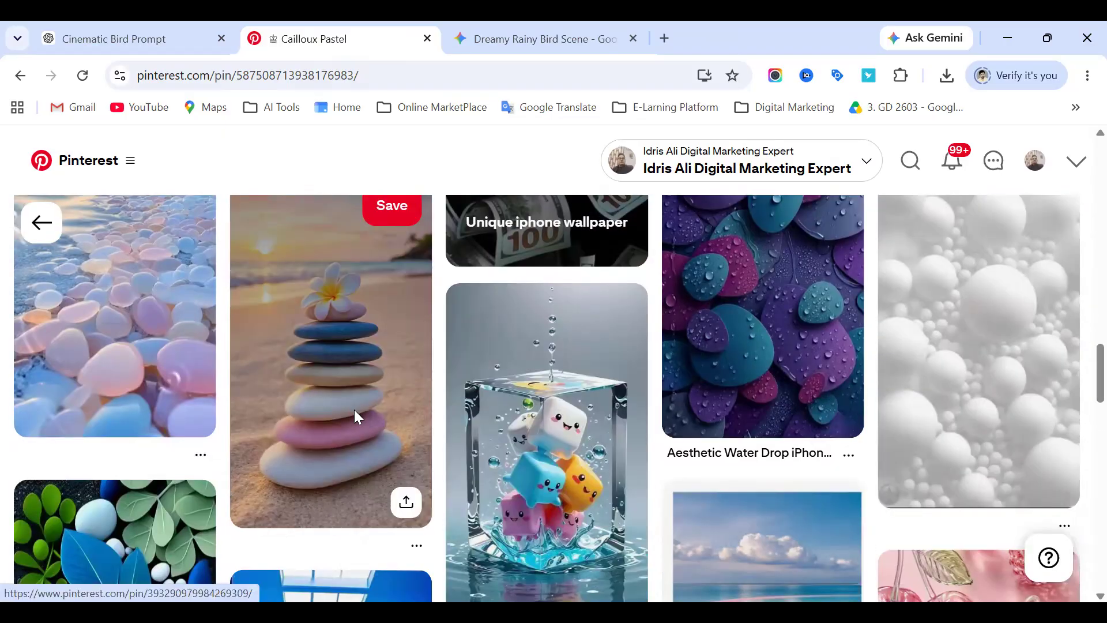
left_click(354, 409)
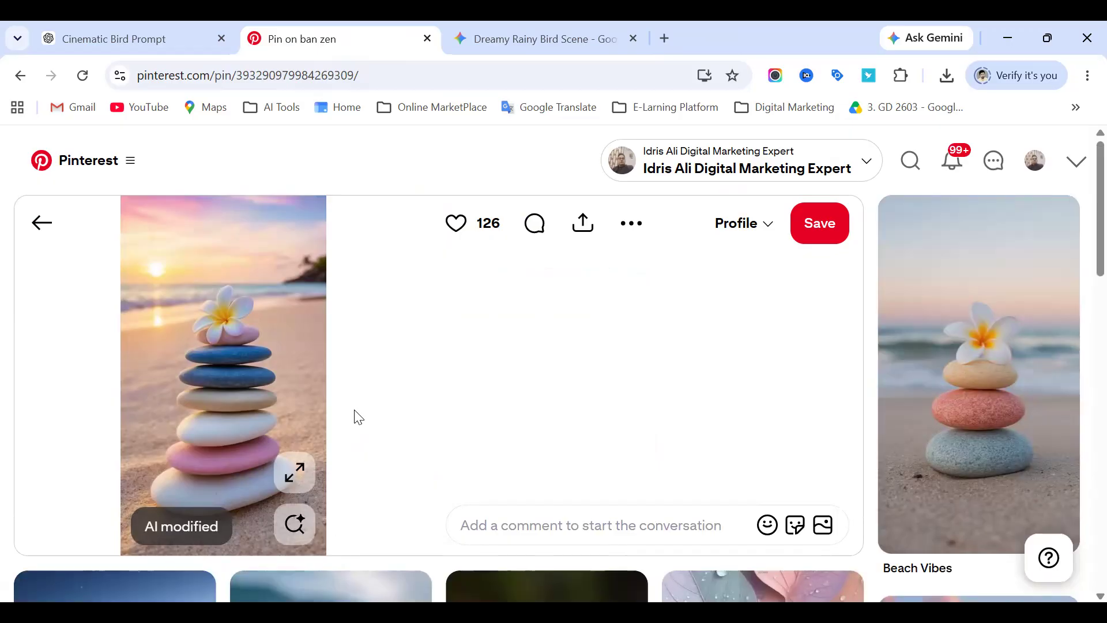
left_click(151, 50)
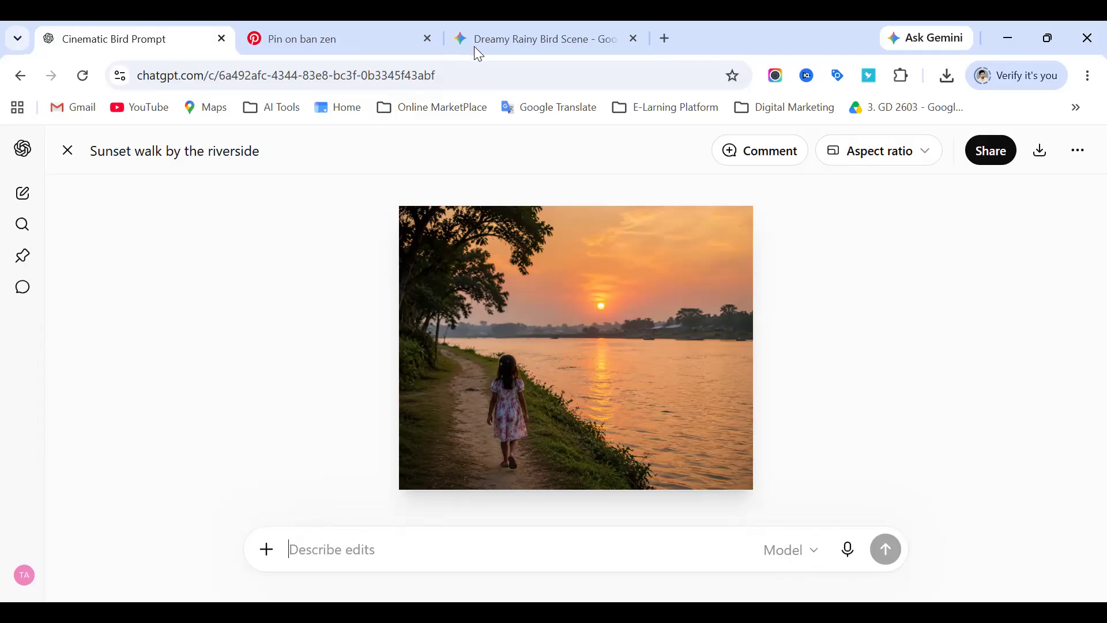
left_click(333, 27)
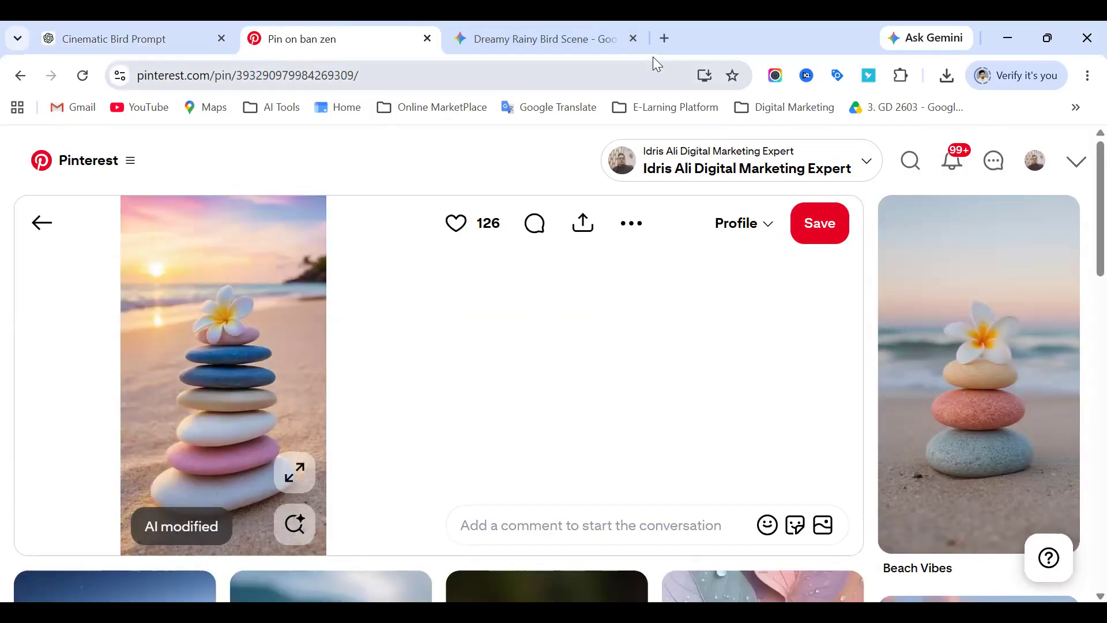
Open freepik.com/app in a new browser tab and dismiss the Home presets notice.
left_click(665, 40)
left_click(368, 76)
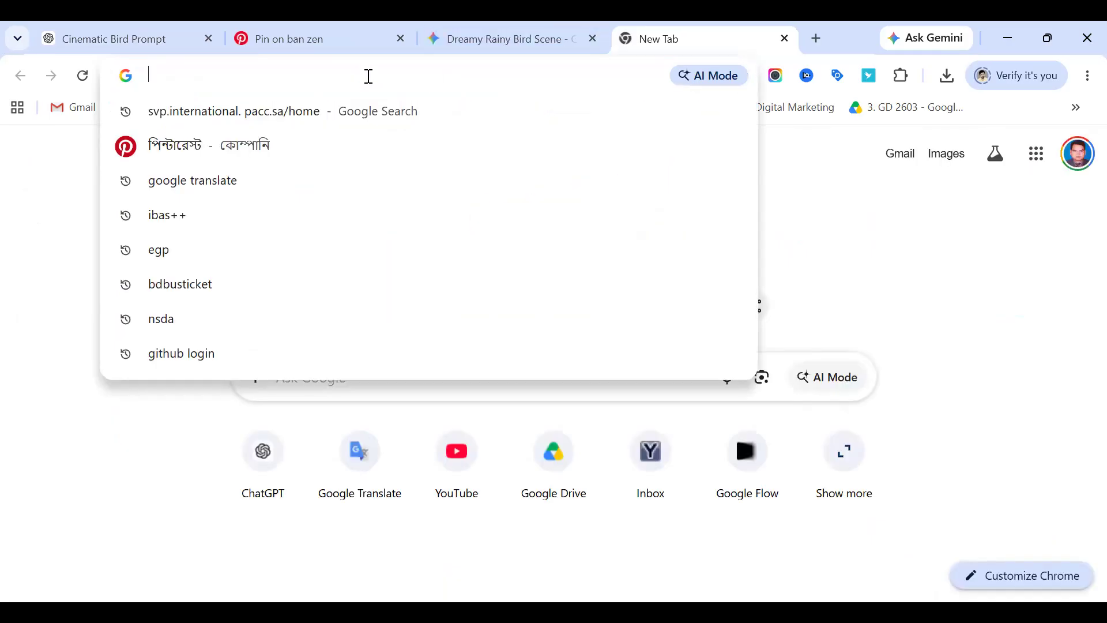
type("free")
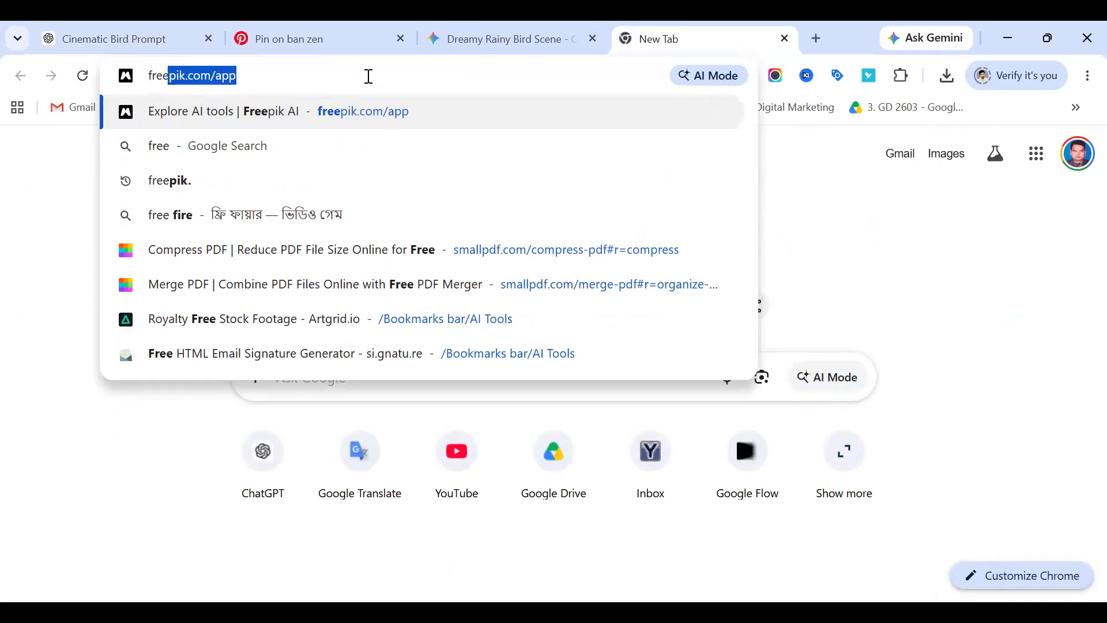
type("p")
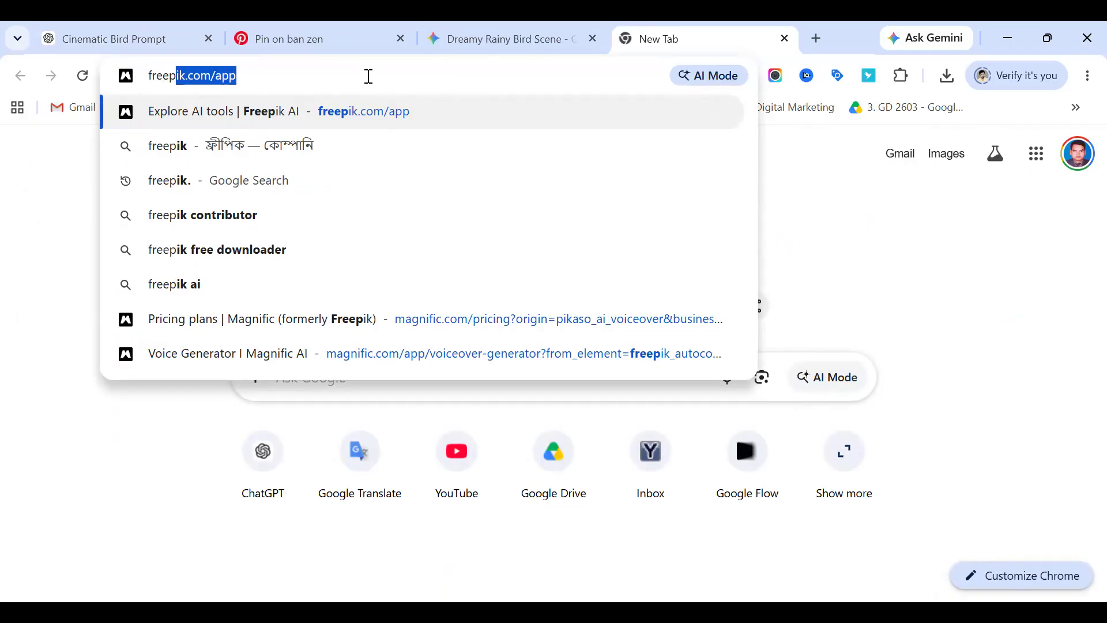
left_click(318, 117)
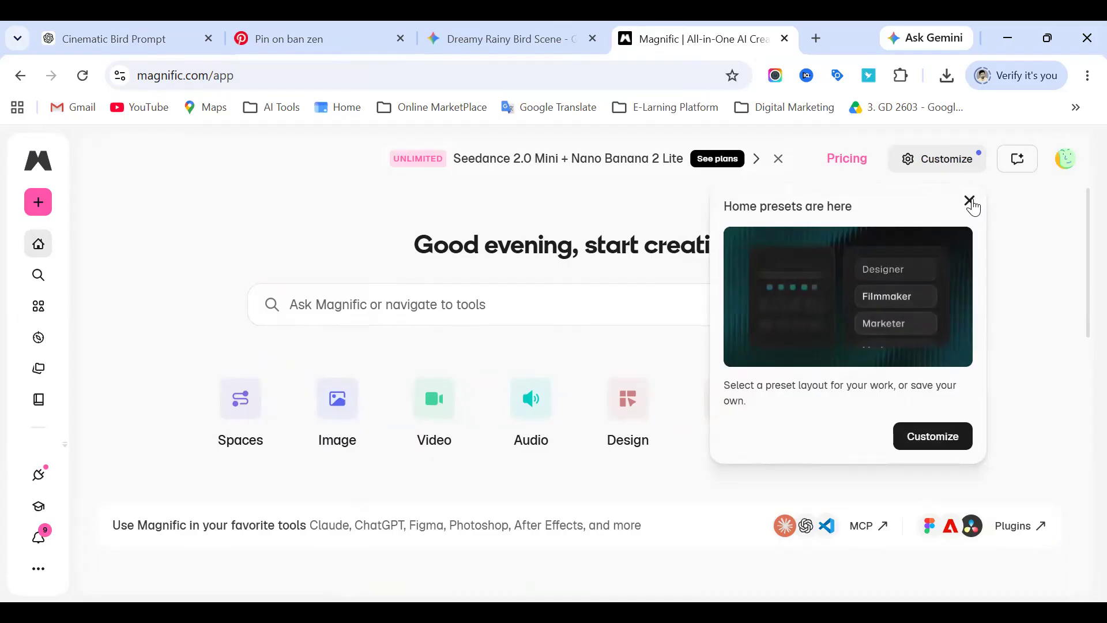
left_click(969, 201)
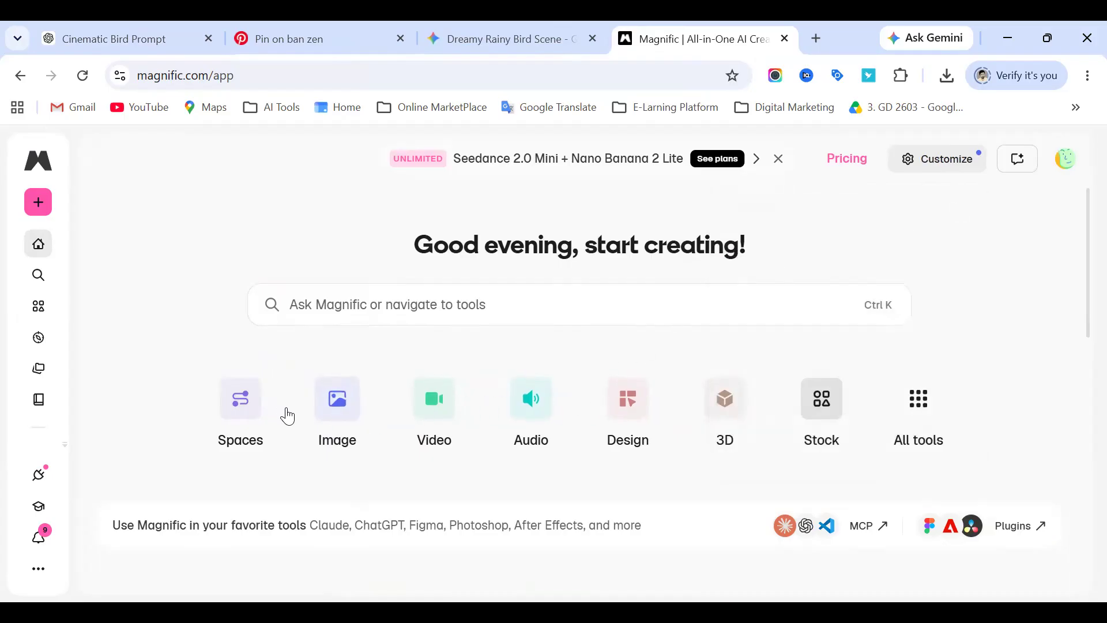
Open the "Google Gemini Omni: Edit with your words" video generator from the What's new section and examine its reference, prompt and format settings.
scroll(379, 409, "down", 8)
scroll(378, 409, "down", 4)
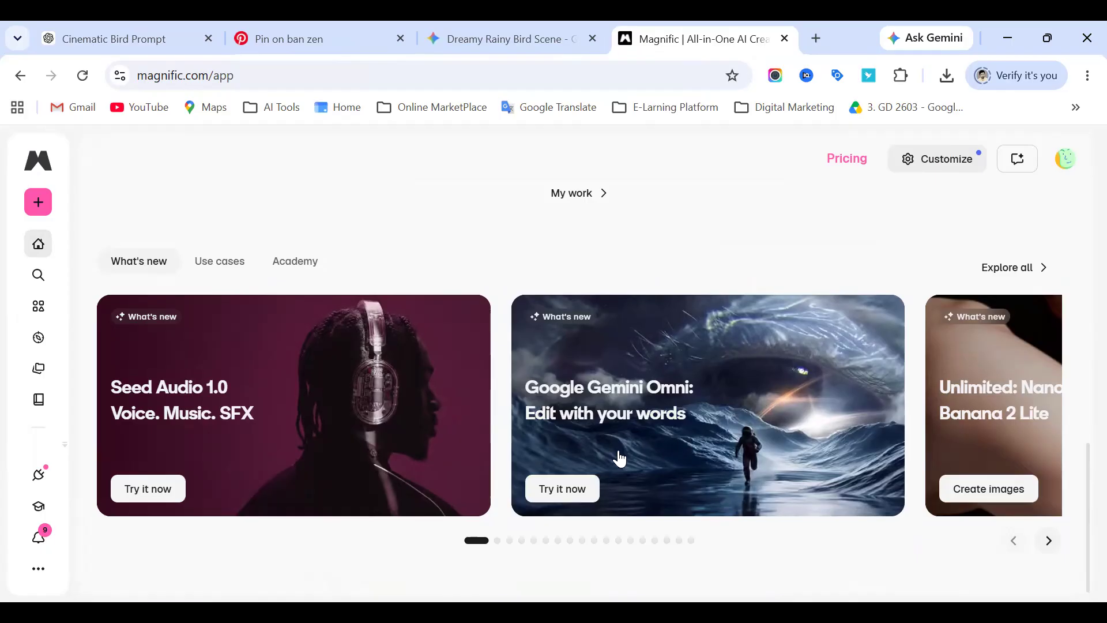
left_click(771, 415)
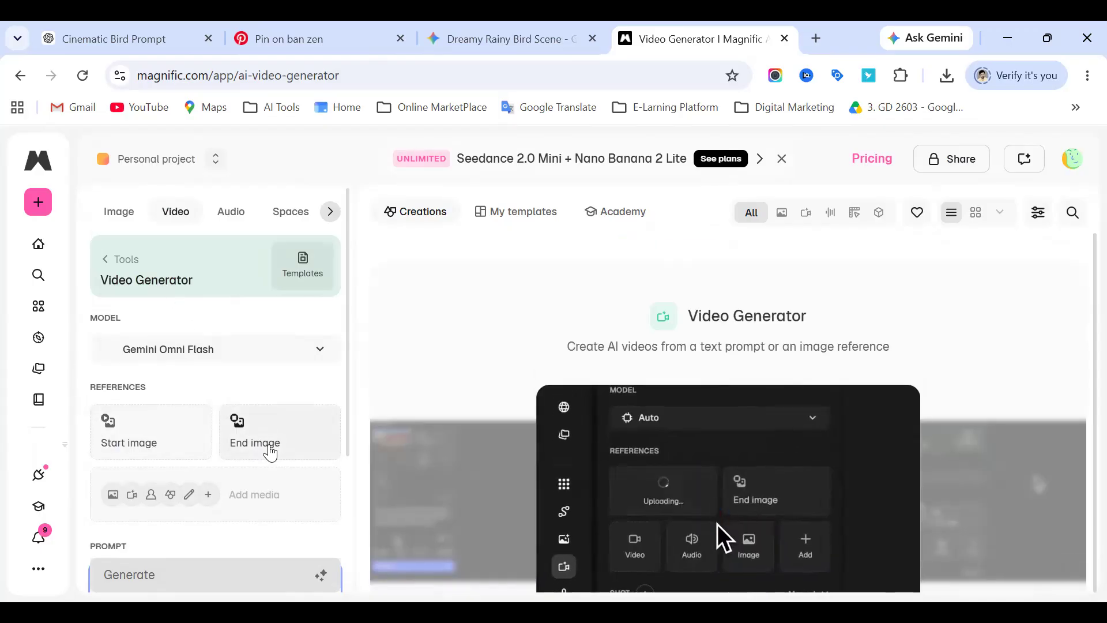
scroll(270, 453, "down", 3)
left_click(227, 574)
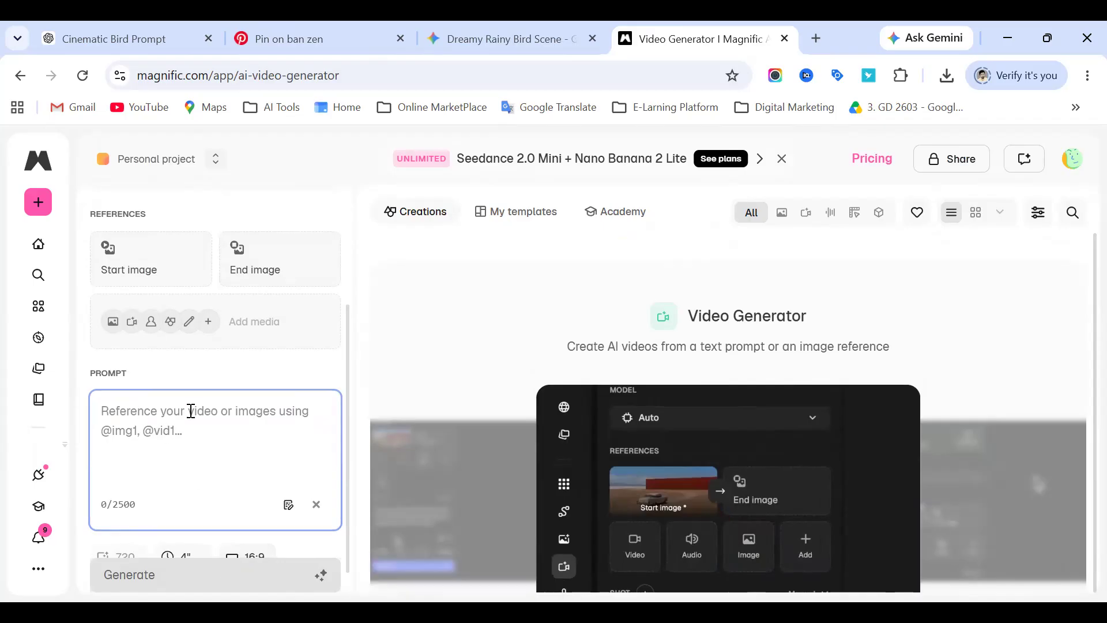
left_click(185, 573)
scroll(193, 571, "down", 1)
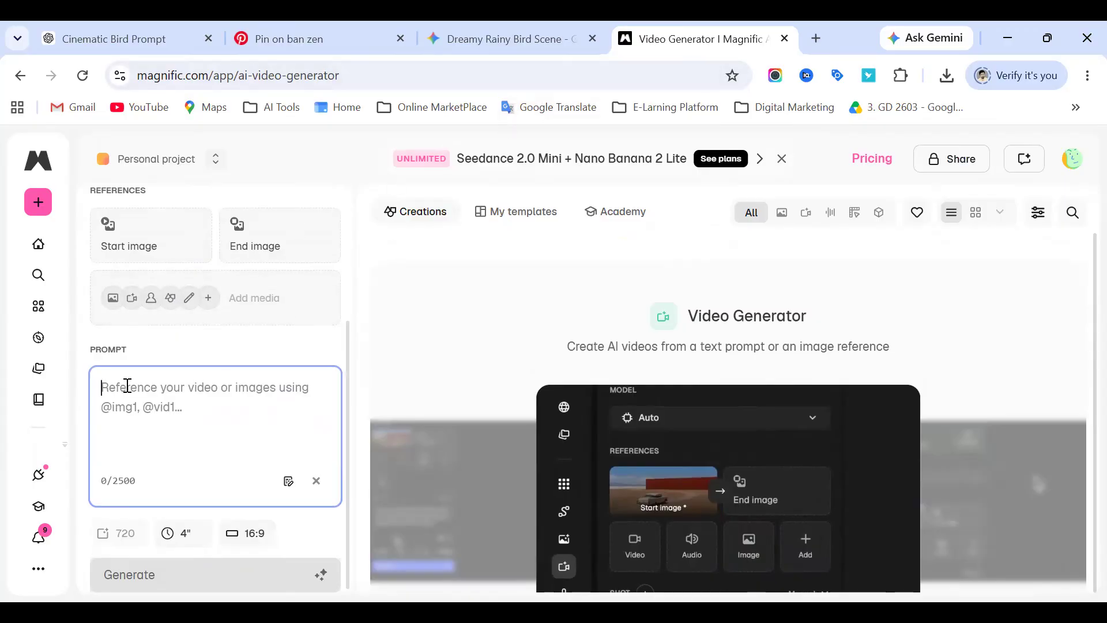
left_click(181, 574)
Find the "Multilingual spokesperson ad" template in the Video Generator and apply it to fill in the references and prompt.
scroll(426, 386, "down", 5)
scroll(553, 391, "down", 4)
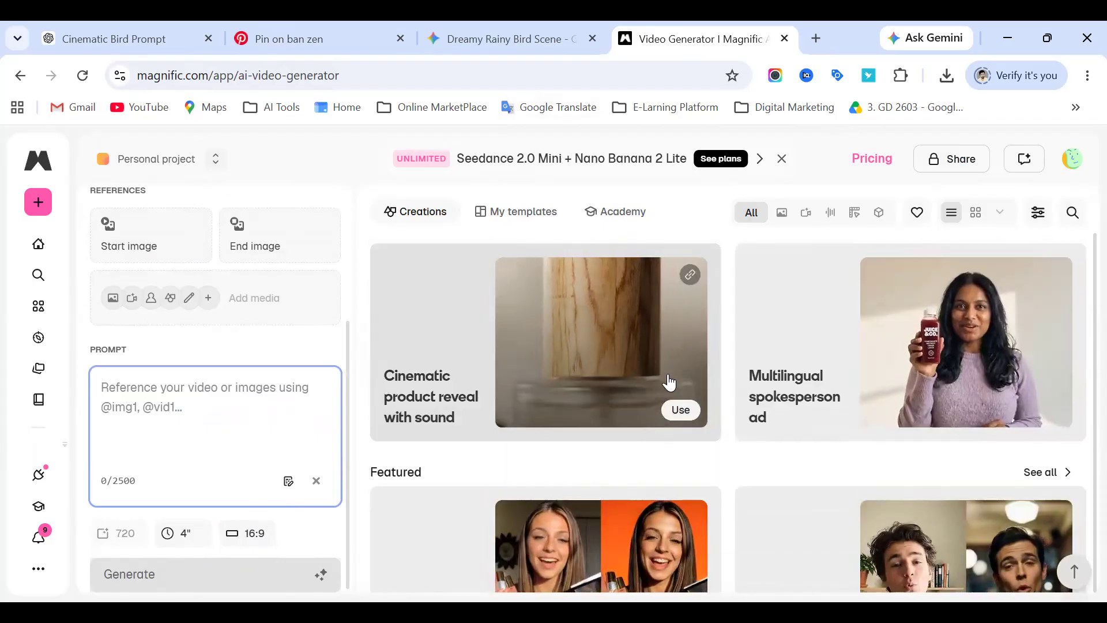
left_click(974, 354)
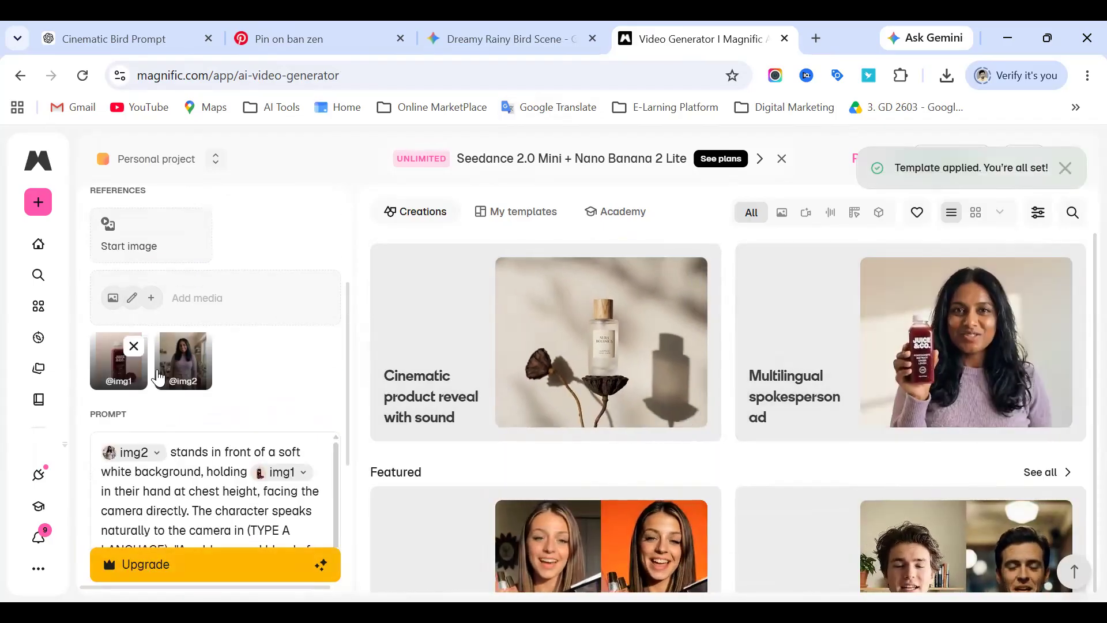
mouse_move(198, 373)
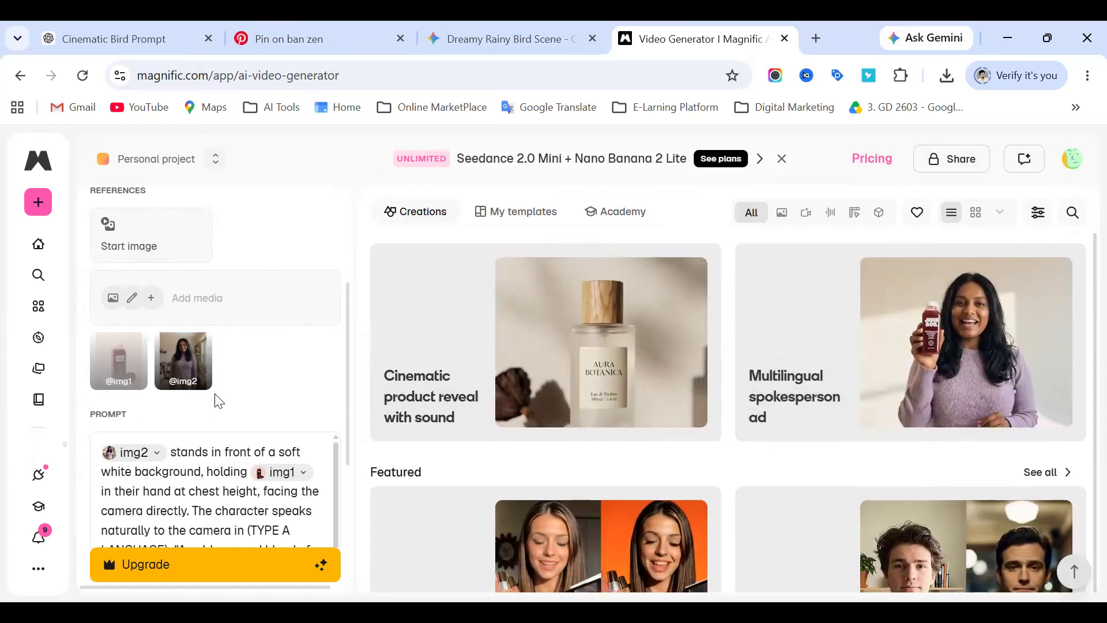
Browse the social media, advertising, motion control and effects video templates and close the Magnific tab.
scroll(639, 359, "down", 15)
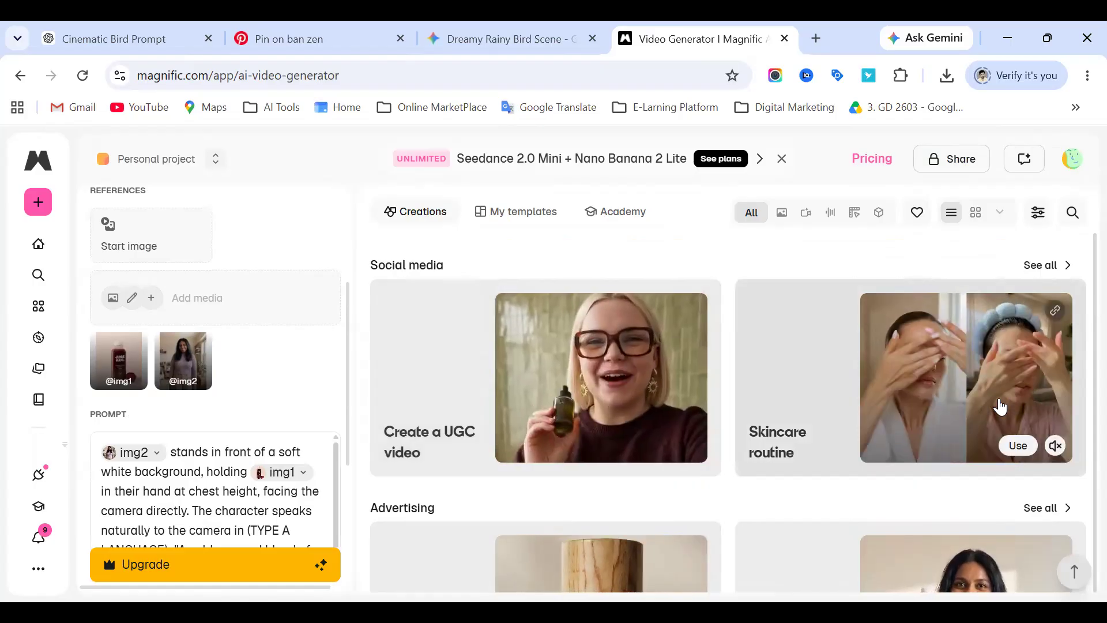
scroll(756, 388, "down", 5)
scroll(796, 486, "down", 5)
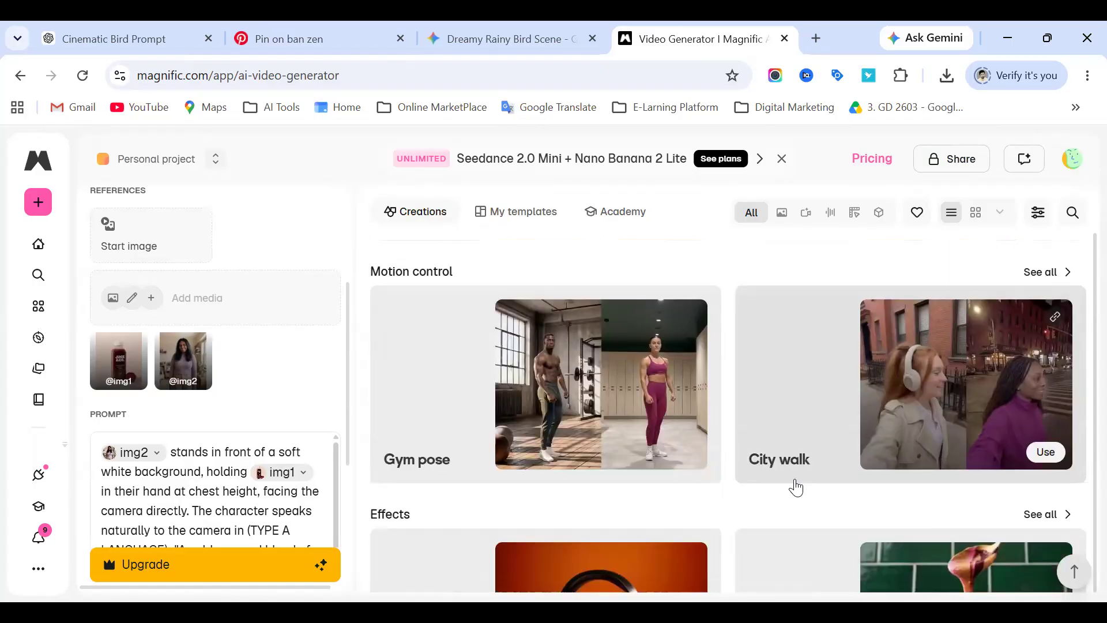
scroll(569, 290, "up", 3)
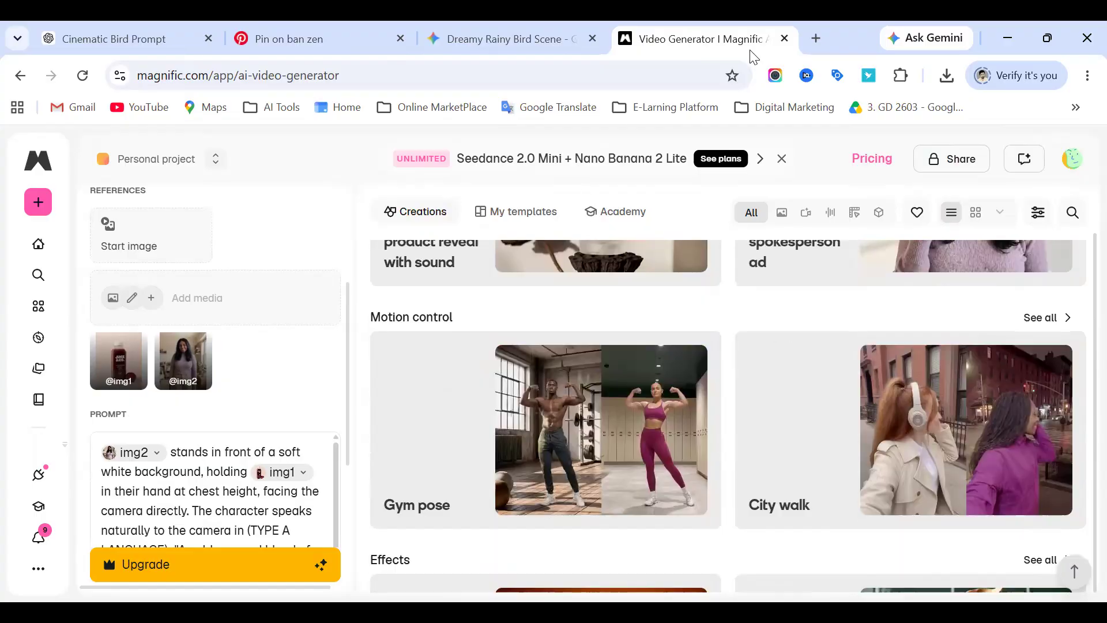
left_click(785, 40)
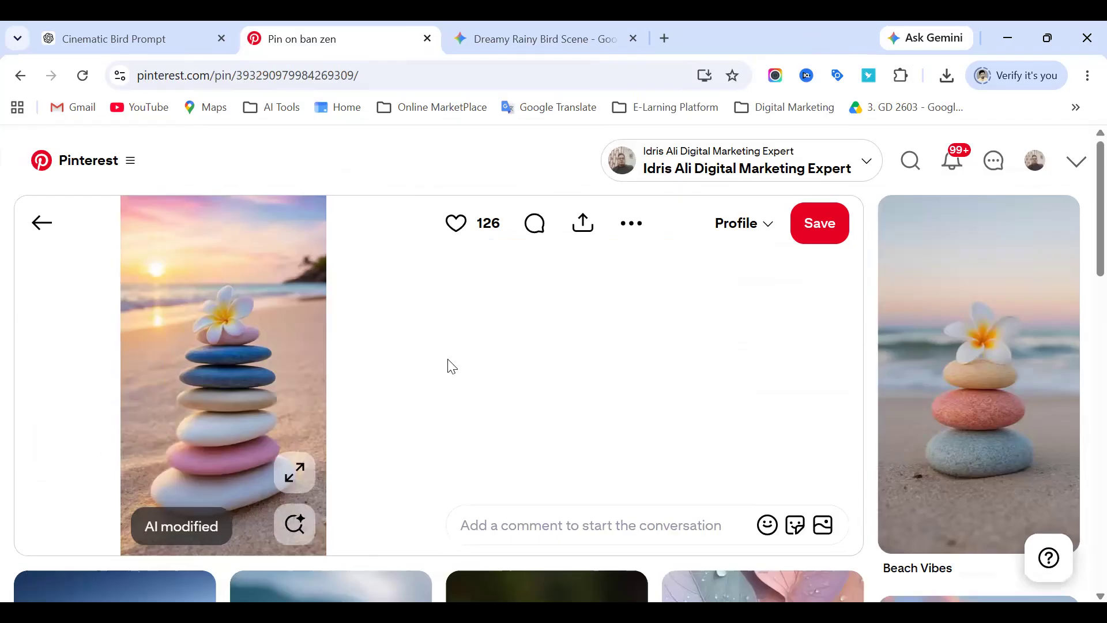
Browse the pins related to the stacked stones and view the bamboo water spout pin and the "Birds: Kingfisher Dive Action" pin.
scroll(438, 377, "down", 10)
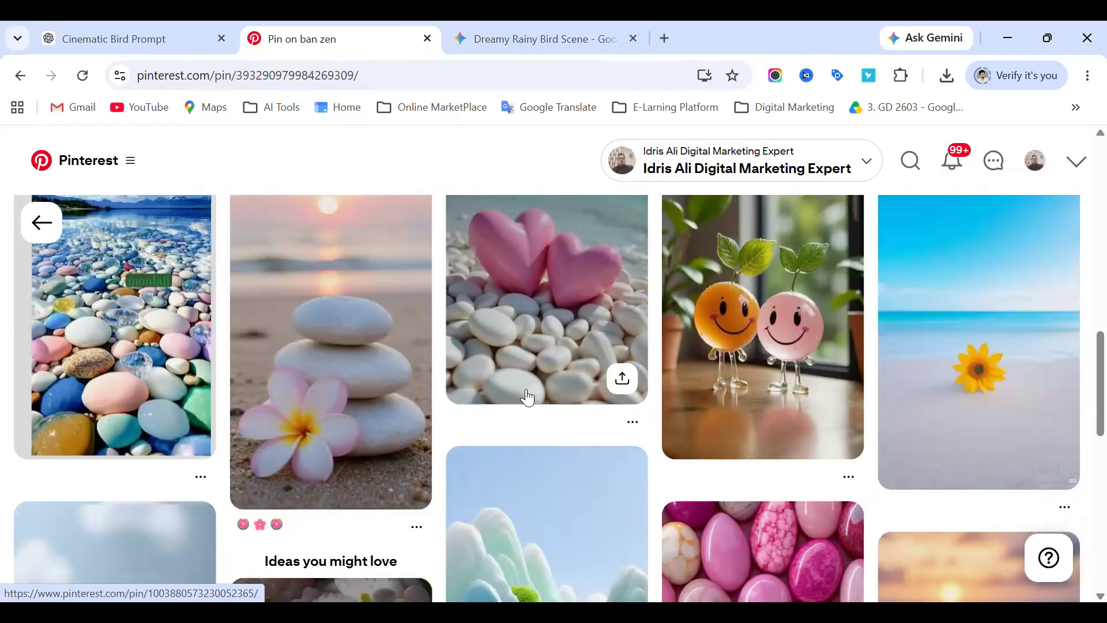
scroll(512, 396, "down", 10)
scroll(399, 391, "down", 2)
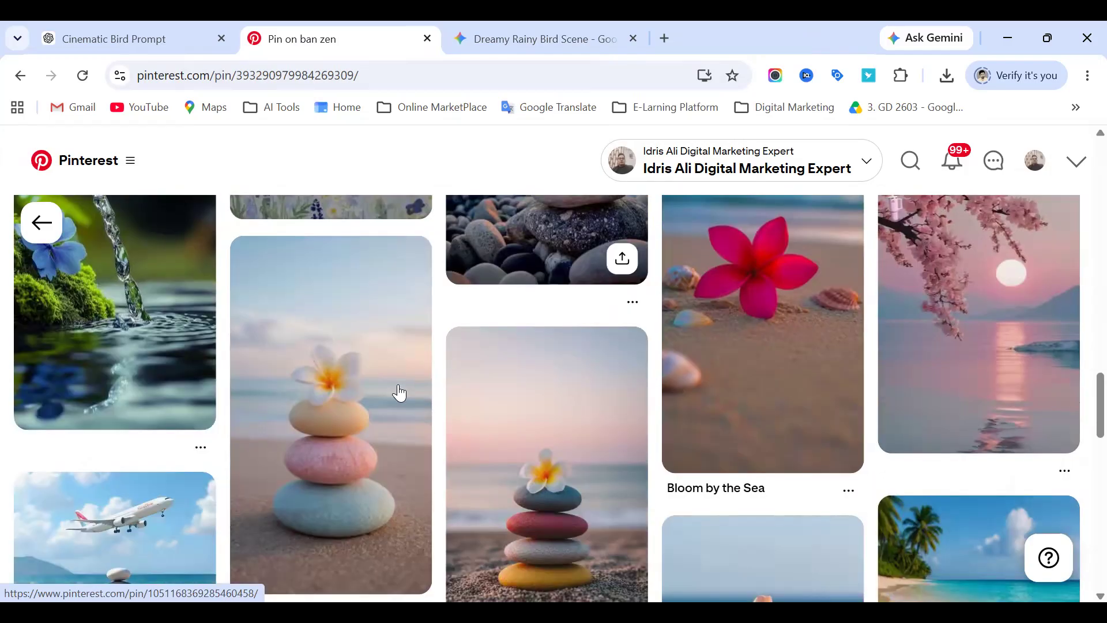
scroll(43, 388, "up", 2)
left_click(72, 376)
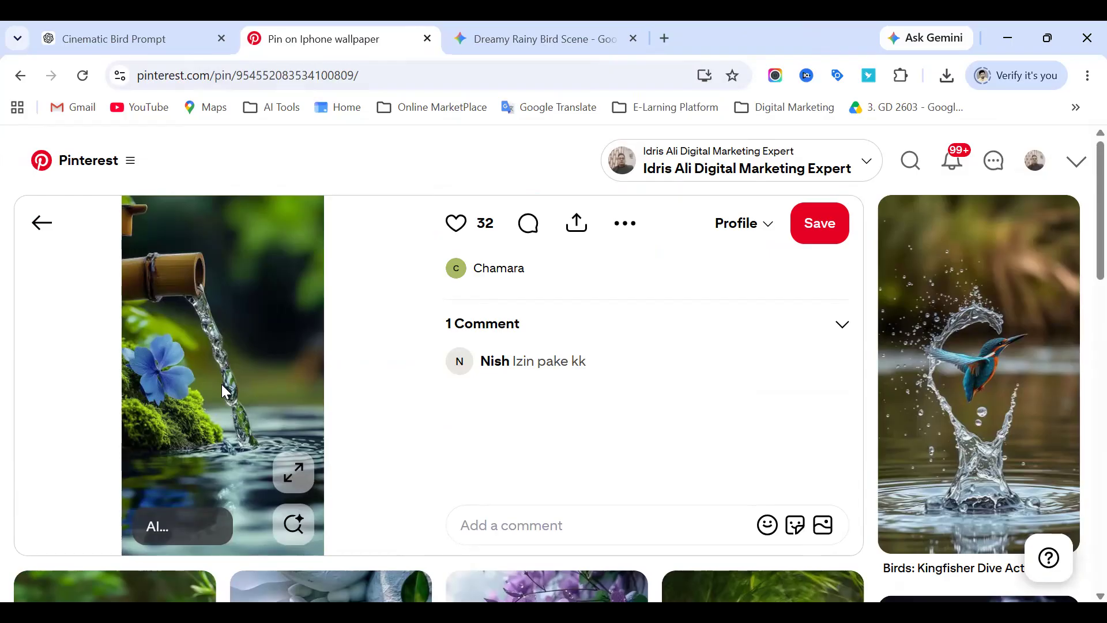
left_click(1018, 420)
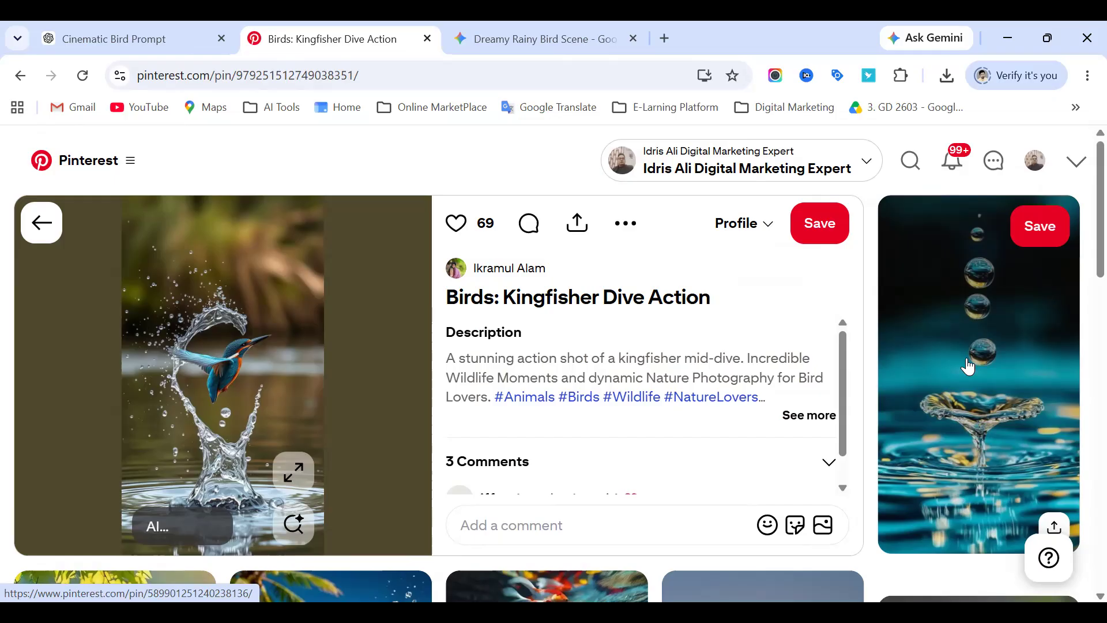
View the rocky coast sunset pin and the related beach wave and cliff wallpaper, and browse the similar images.
scroll(1015, 447, "down", 4)
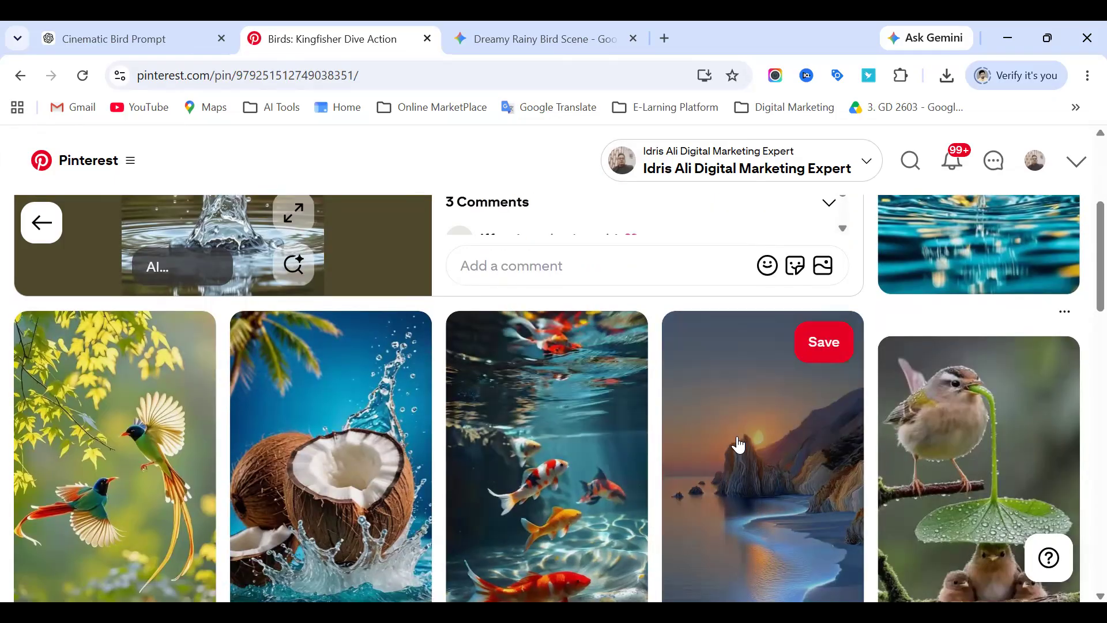
left_click(781, 467)
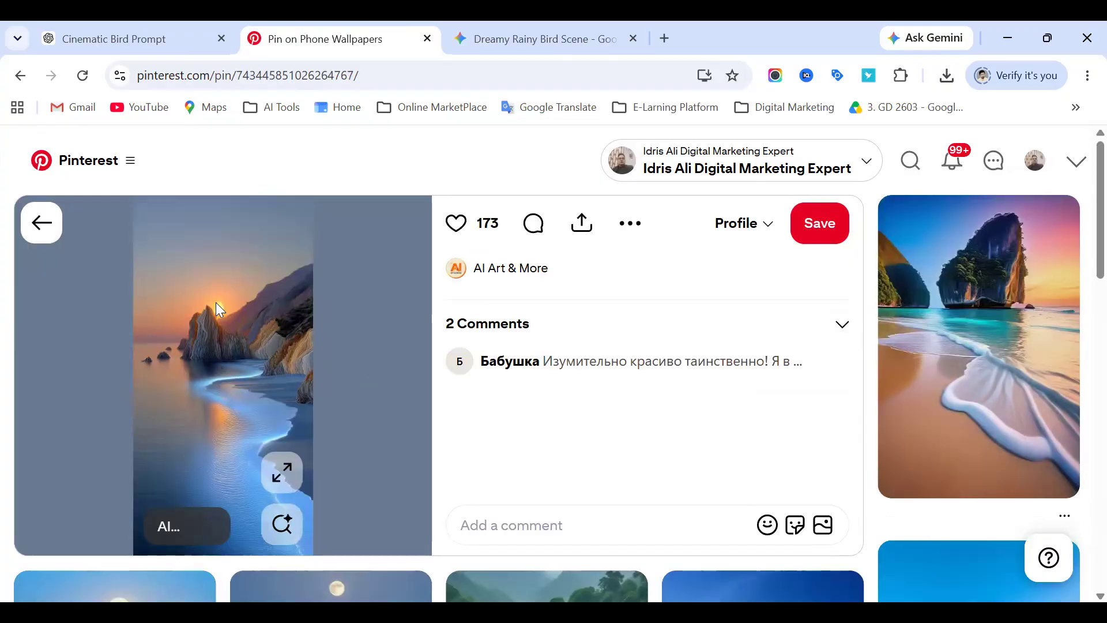
left_click(935, 369)
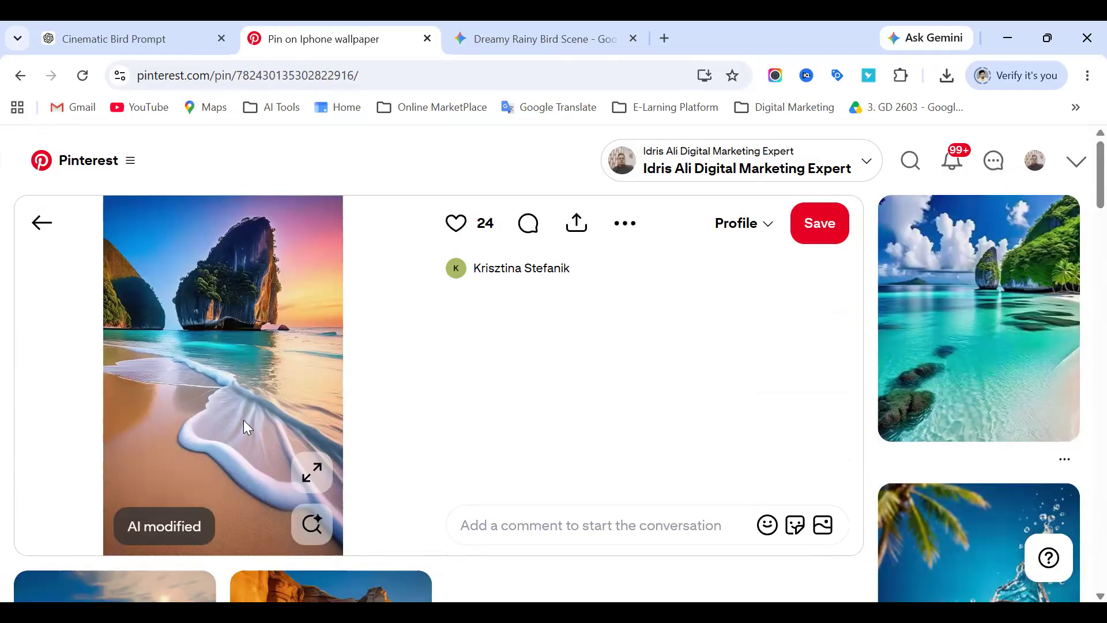
scroll(928, 426, "down", 2)
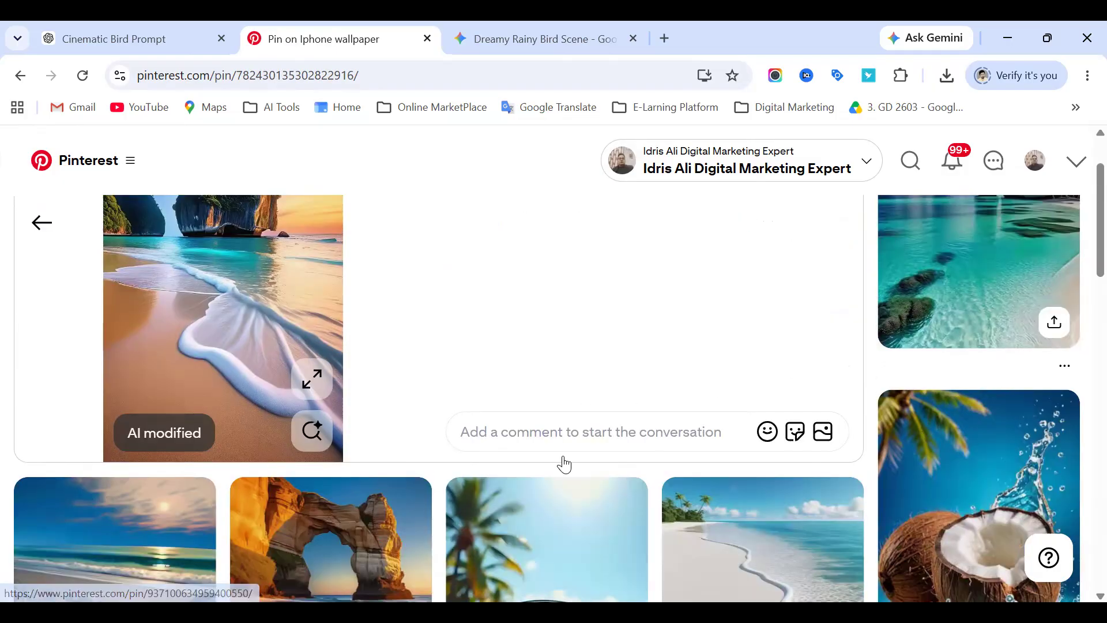
scroll(564, 462, "down", 3)
scroll(622, 454, "up", 5)
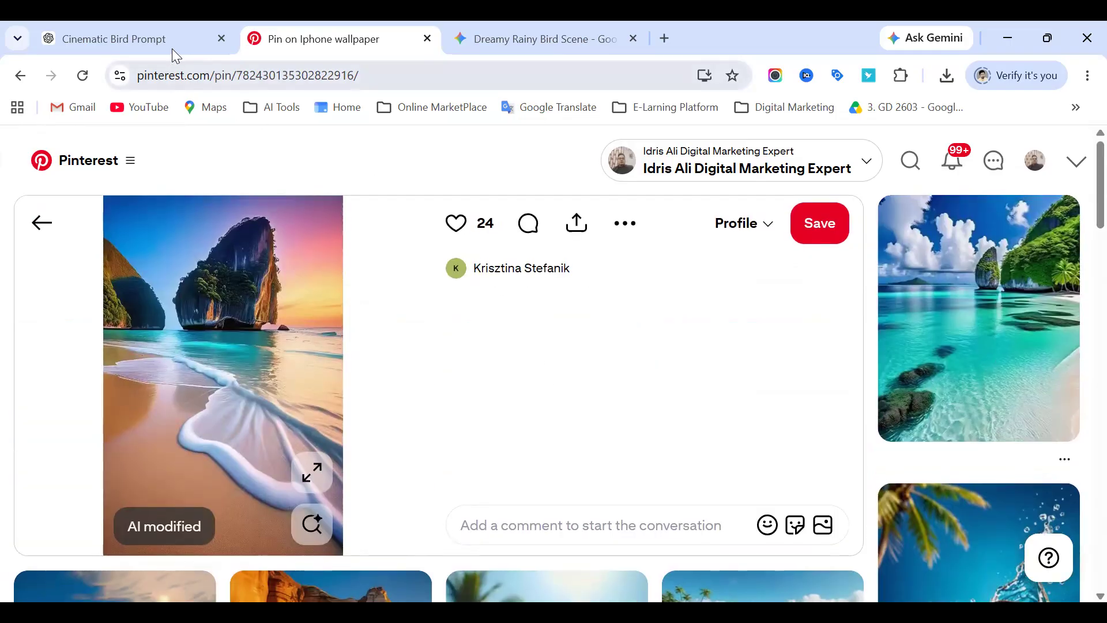
Review the "Sunset walk by the riverside" image in ChatGPT and switch to Upscayl to compare the original and upscaled bird picture.
left_click(181, 56)
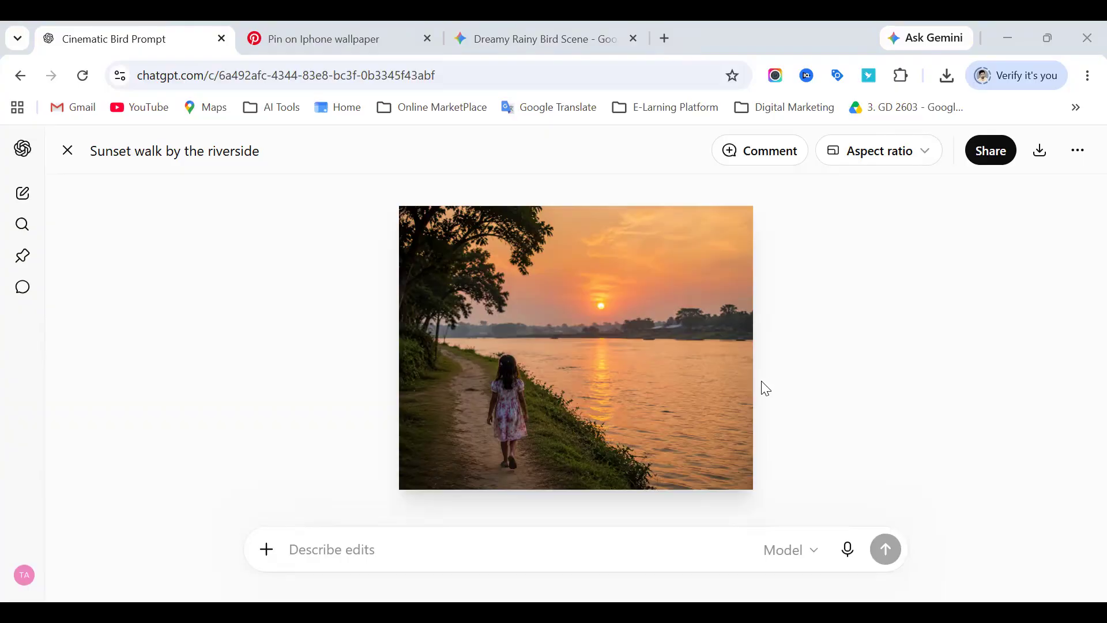
key("alt+Tab")
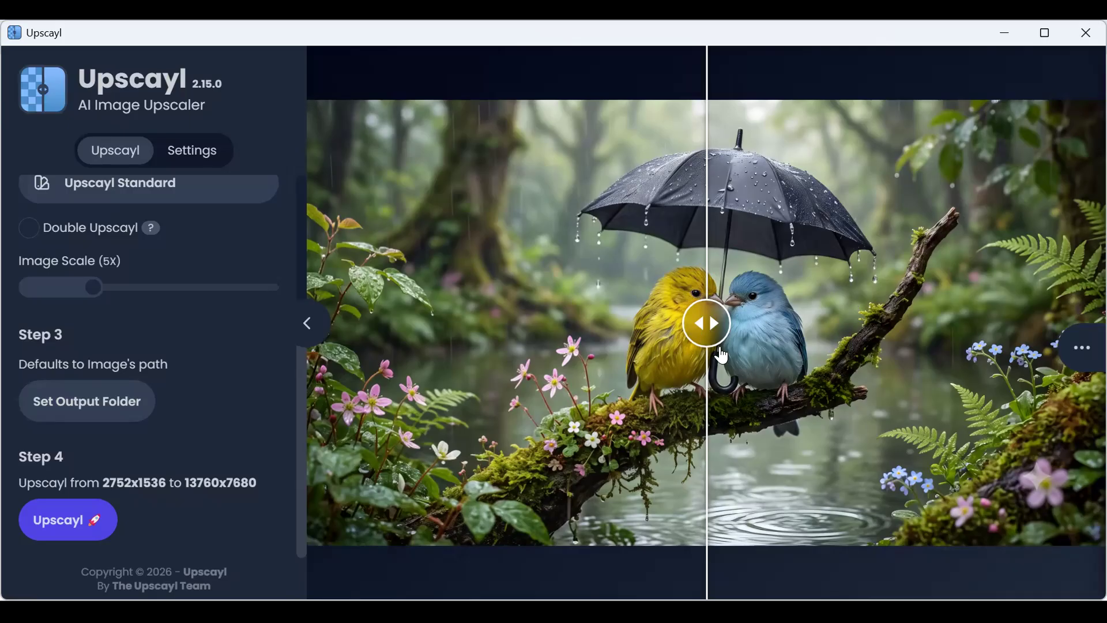
mouse_move(707, 323)
left_mouse_down()
mouse_move(759, 322)
mouse_move(665, 322)
mouse_move(698, 322)
left_mouse_up()
left_click(509, 329)
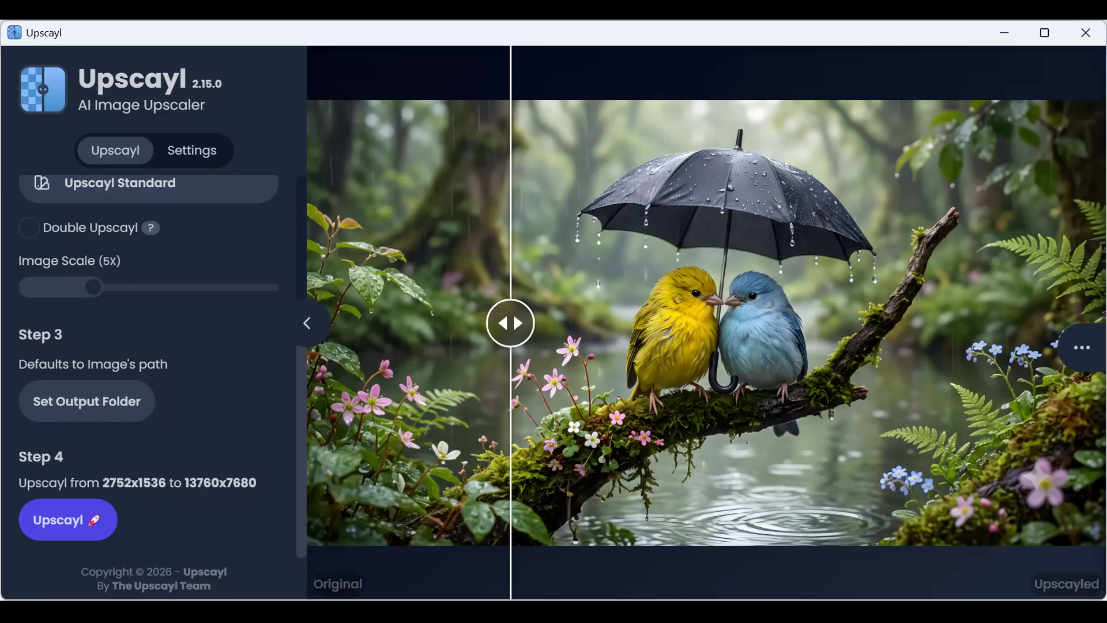
Show Upscayl's image view options, read through the upscaling statistics and hide them again.
left_click(1081, 348)
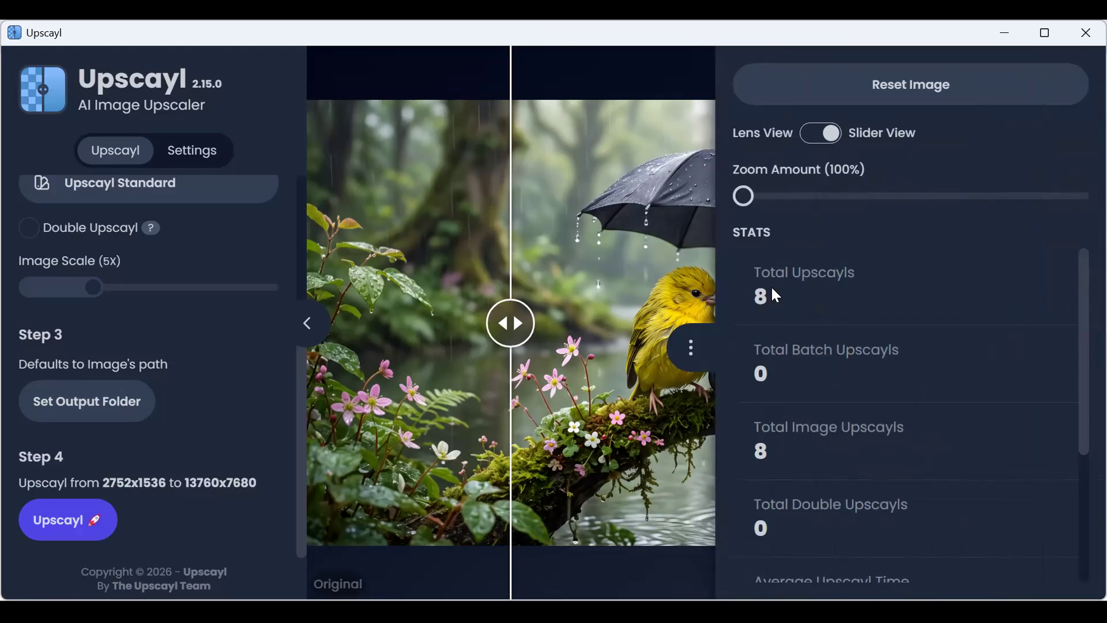
scroll(799, 295, "down", 3)
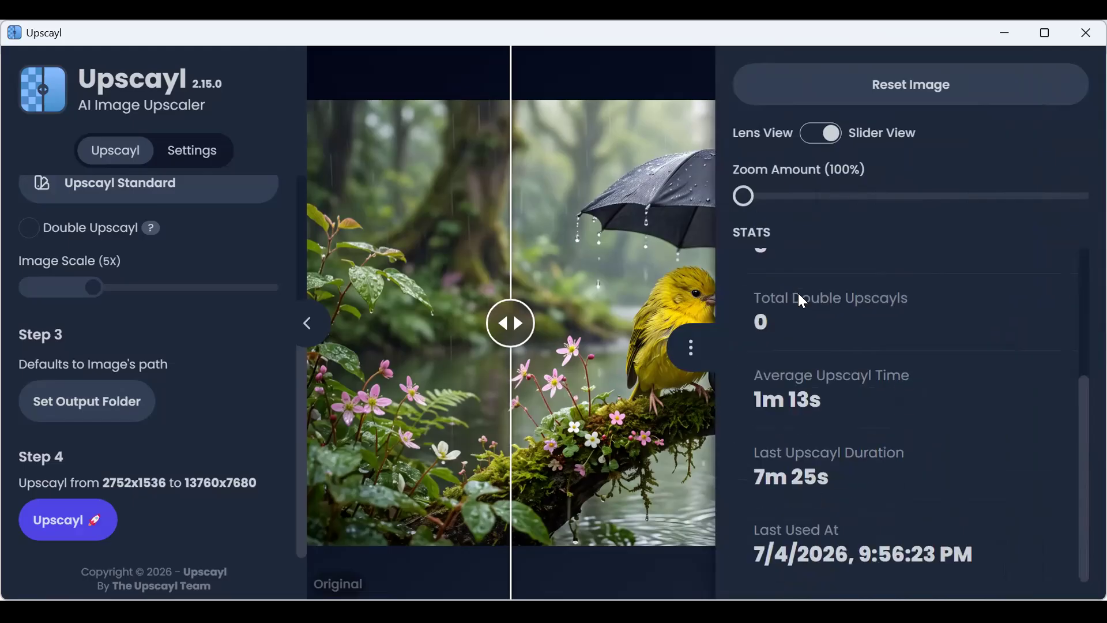
scroll(784, 303, "up", 3)
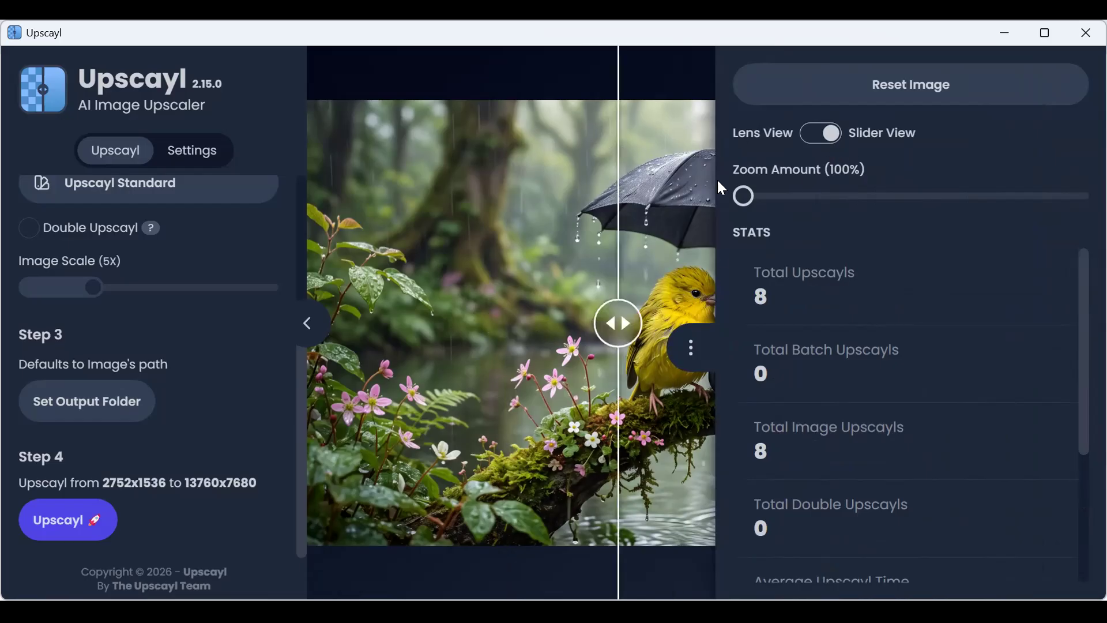
left_click(695, 351)
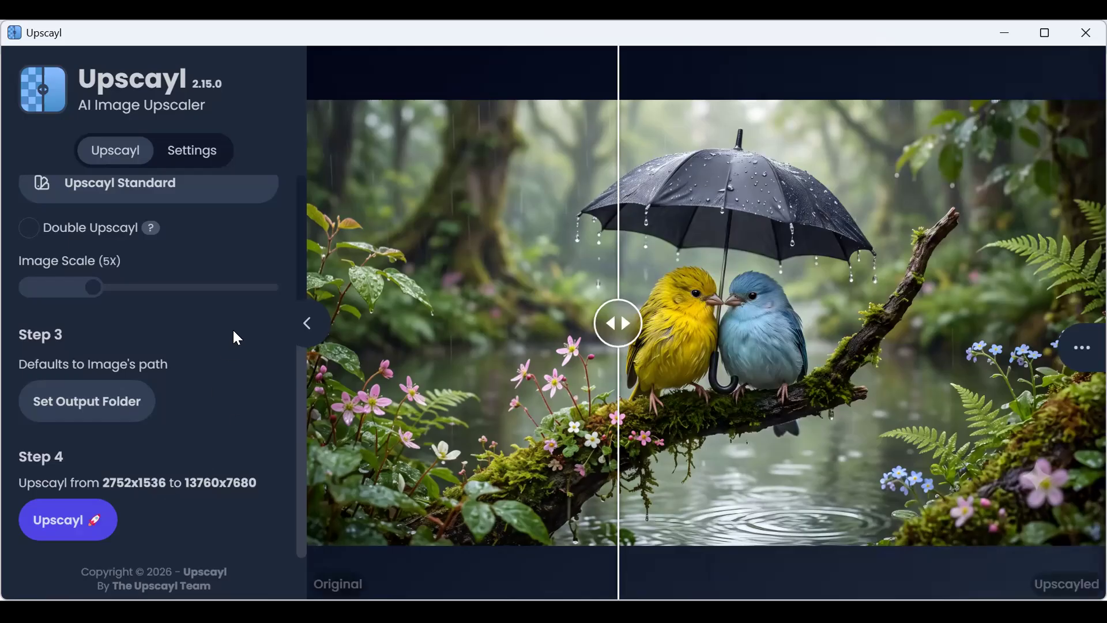
Switch to the Downloads folder and inspect Bird Pic_upscayl_5x_upscayl-standard-4x.png and the original Bird Pic.png.
scroll(207, 271, "up", 4)
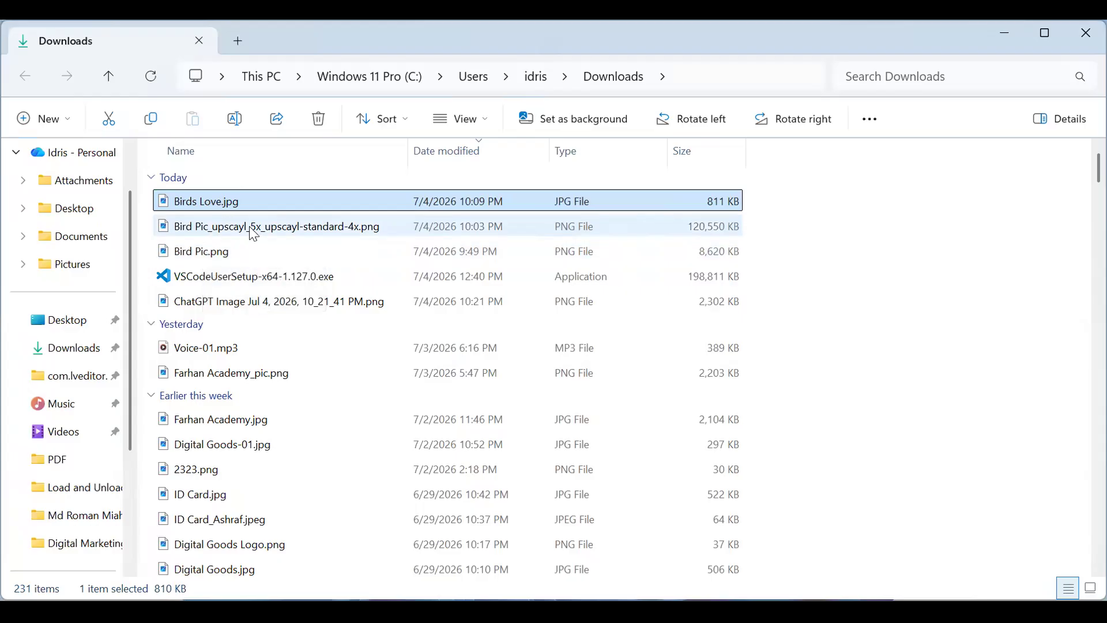
mouse_move(190, 233)
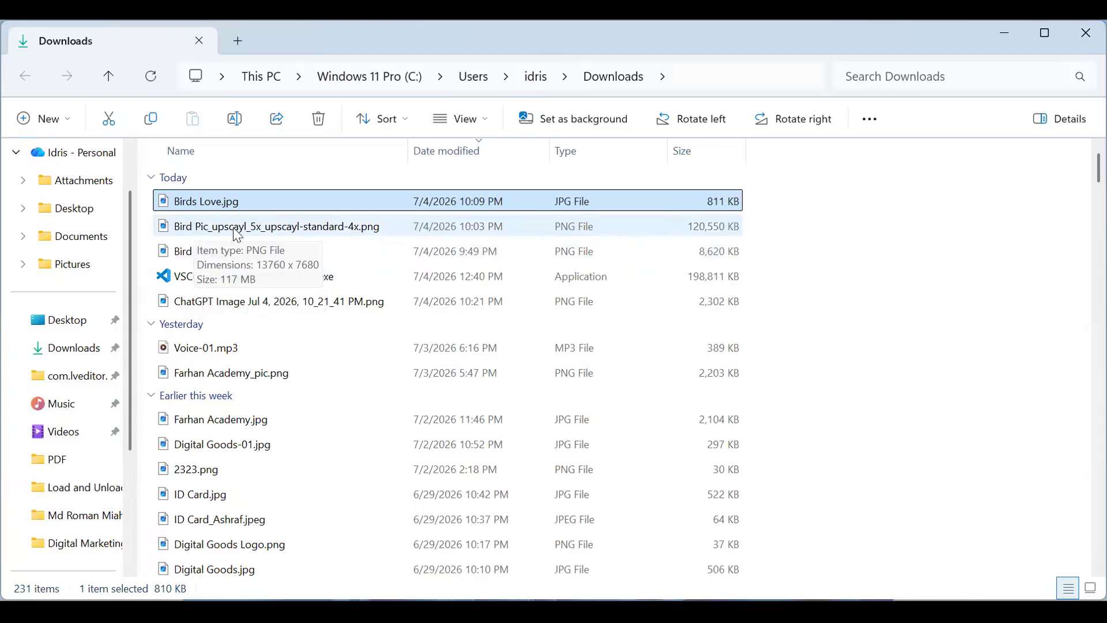
left_click(302, 234)
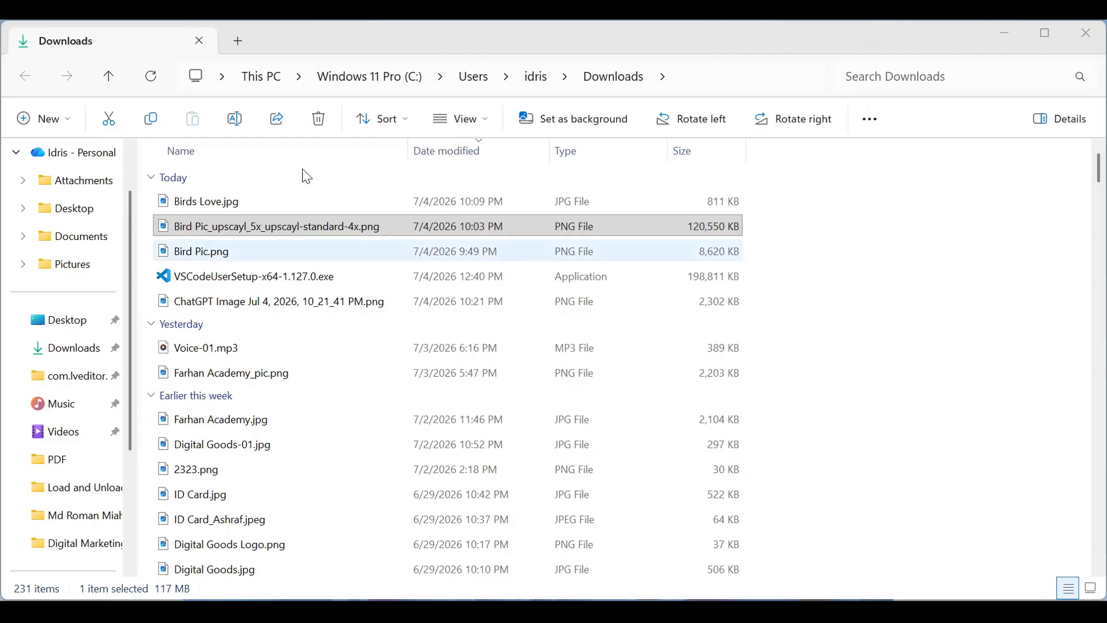
key("Down")
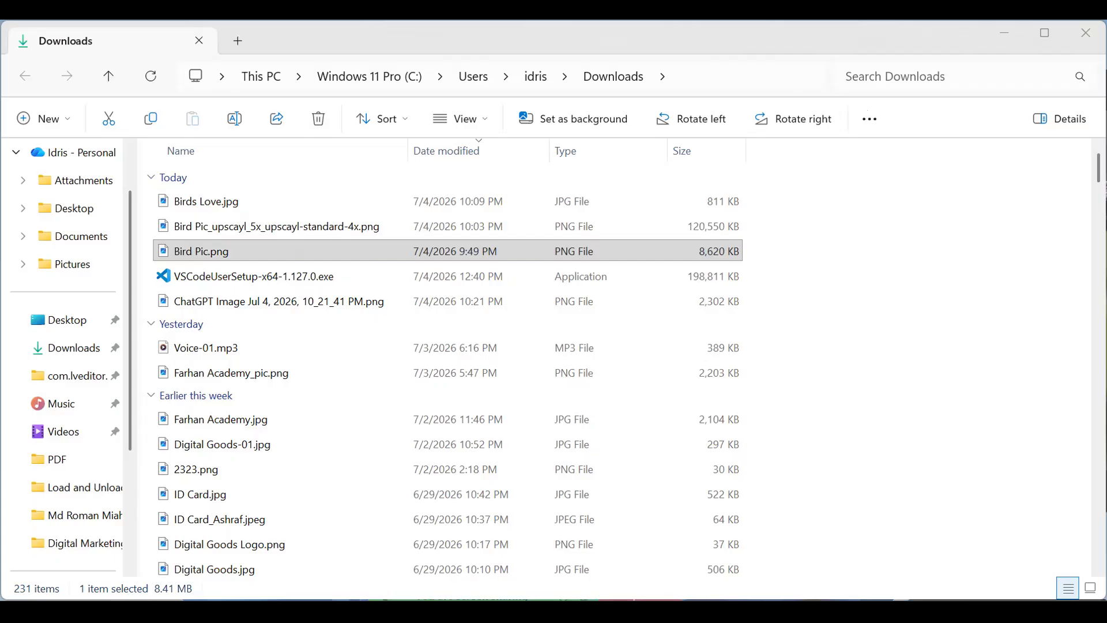
left_click(1094, 27)
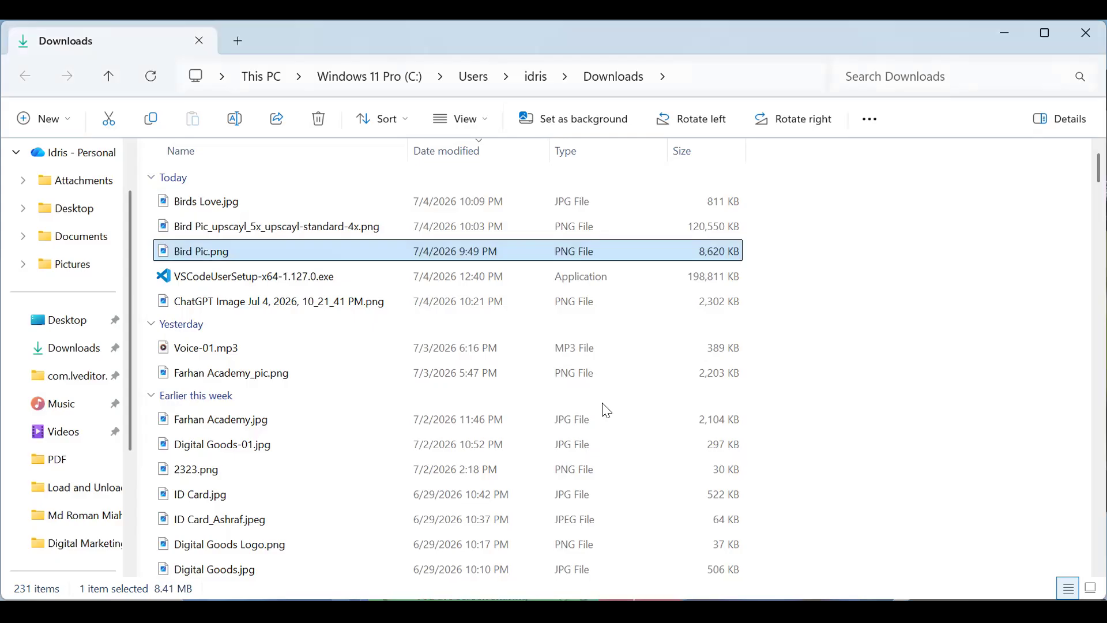
Deselect Bird Pic.png, close the Downloads window and return to the Facebook page in the browser.
key("alt+Tab")
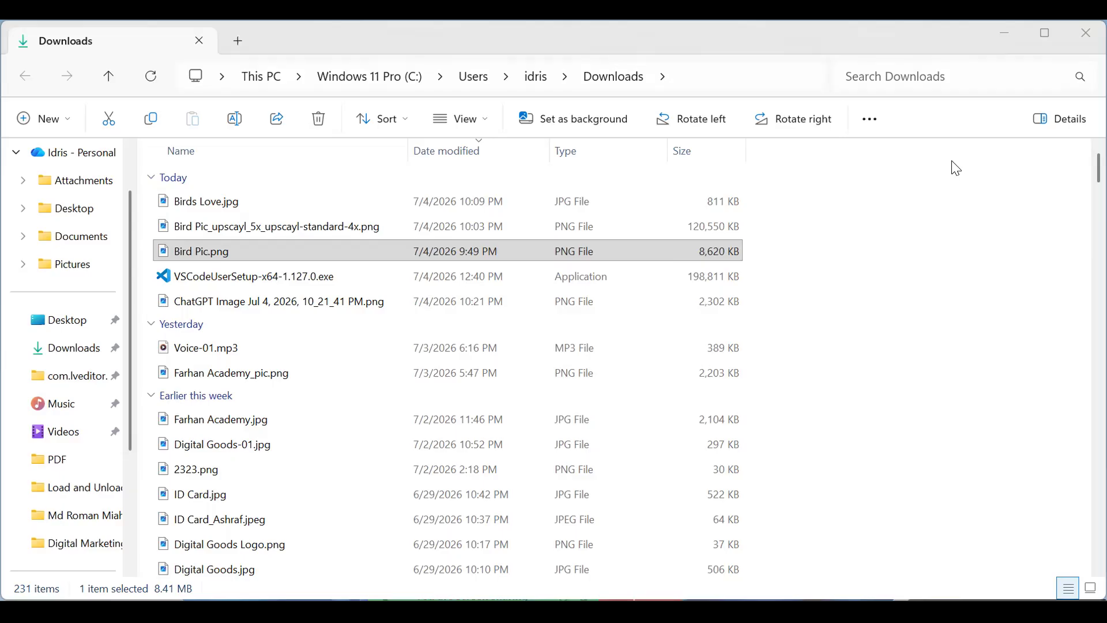
left_click(955, 199)
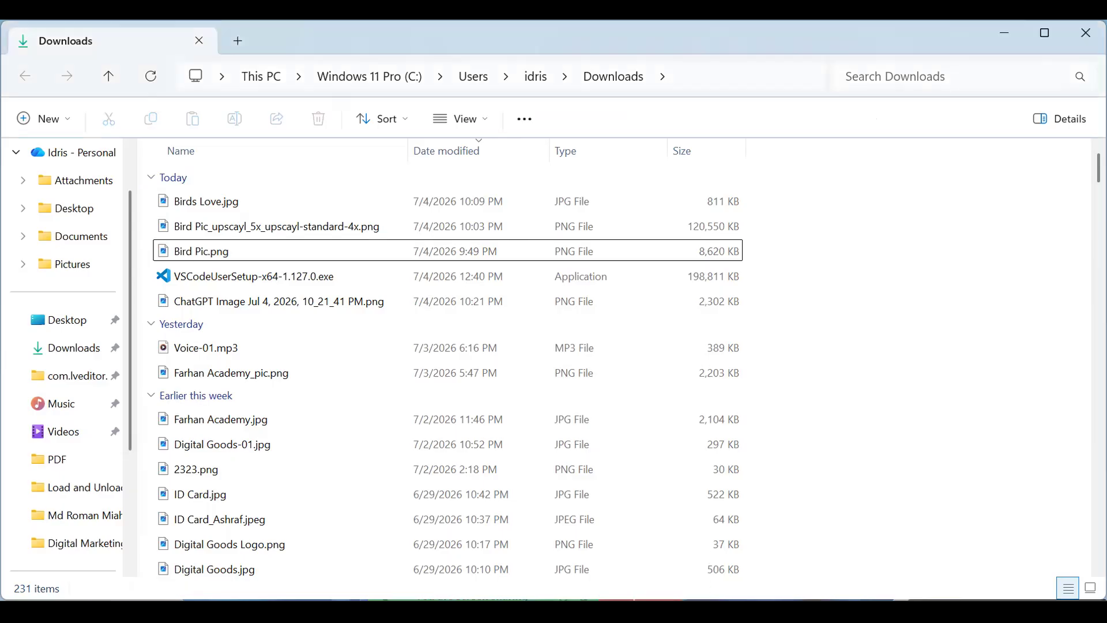
left_click(1081, 33)
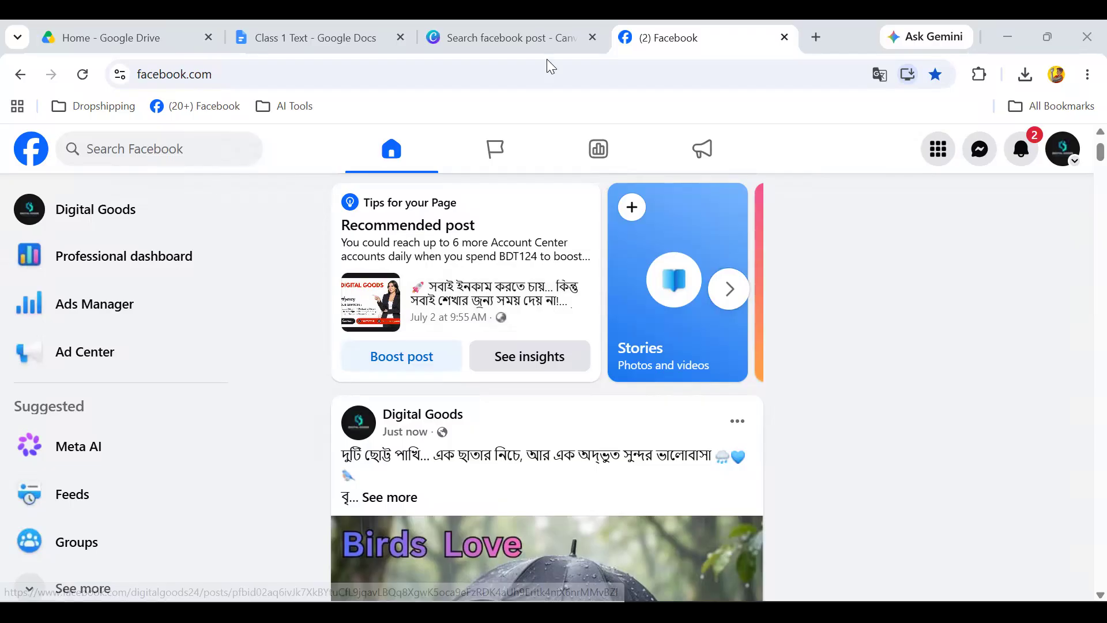
Glance at the Facebook post templates in Canva and close that page to return to Facebook.
left_click(522, 26)
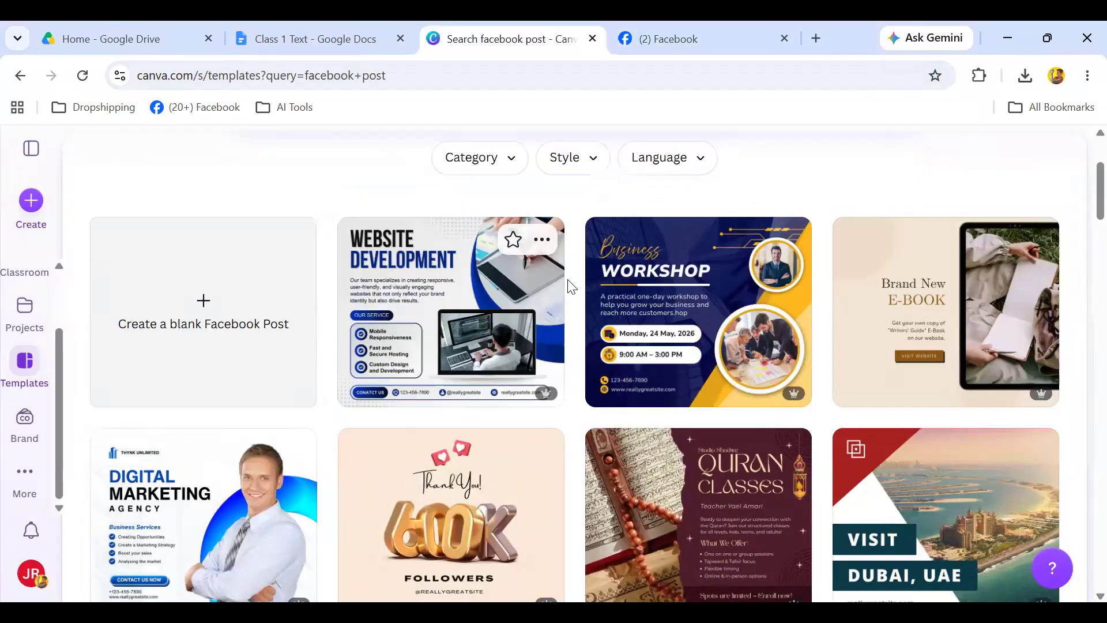
scroll(577, 277, "up", 3)
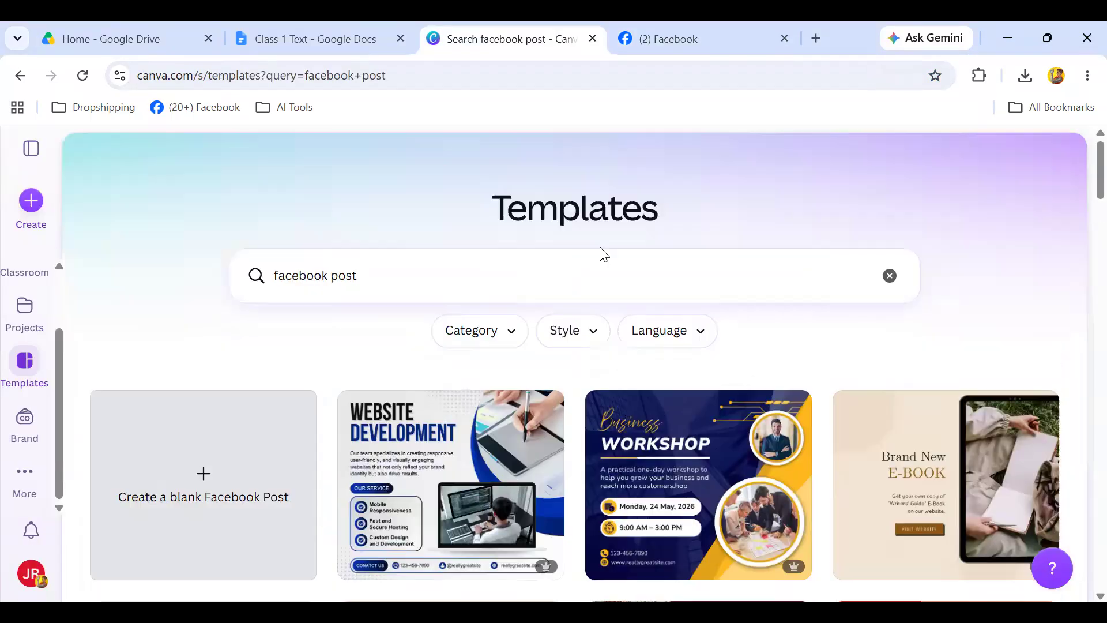
left_click(592, 38)
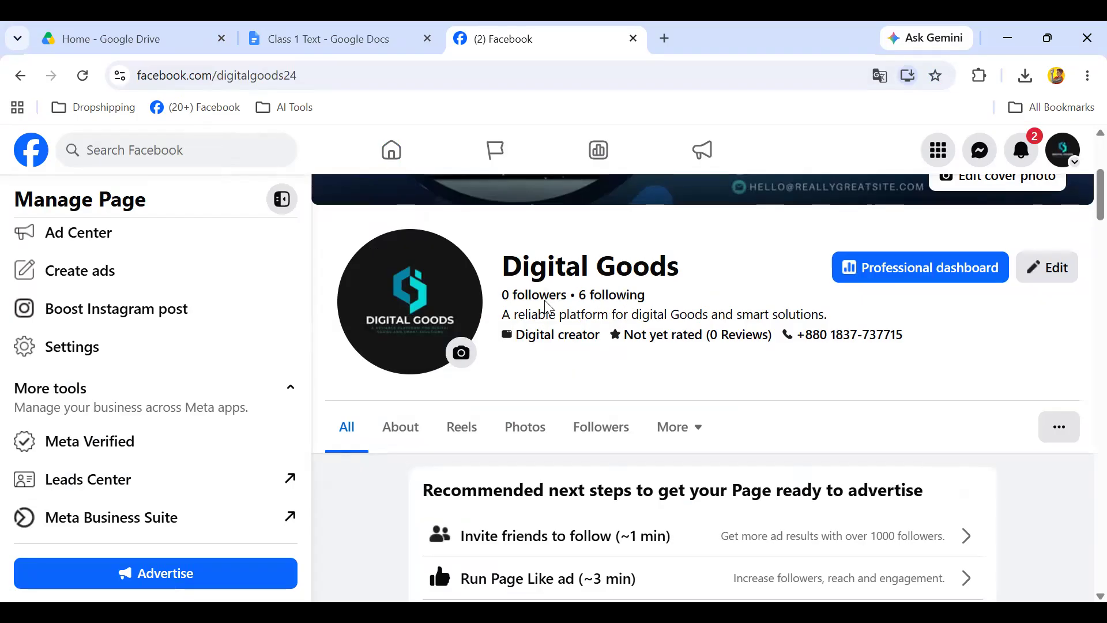
Look through the Digital Goods page from its contact info down to its oldest posts and return to the cover.
scroll(762, 400, "down", 10)
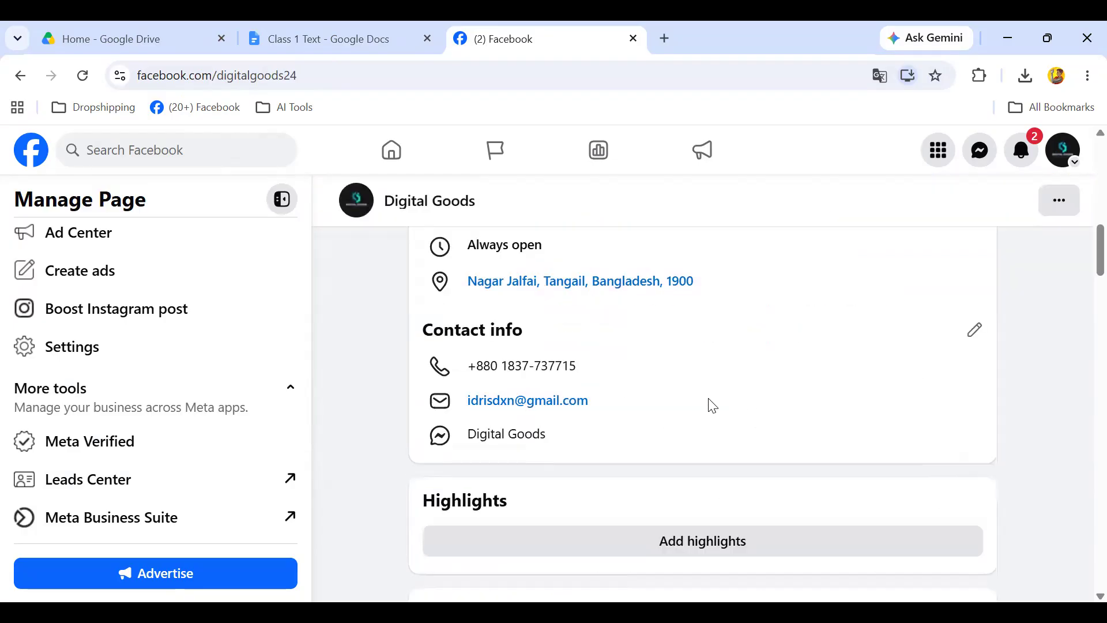
scroll(652, 407, "down", 10)
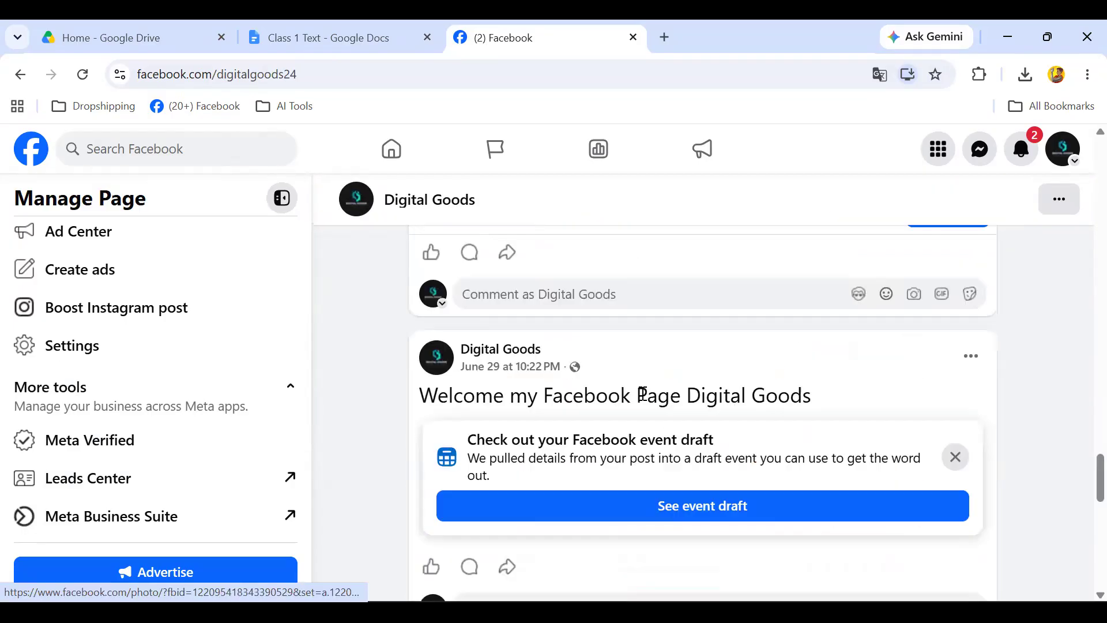
scroll(638, 390, "up", 5)
scroll(640, 394, "up", 10)
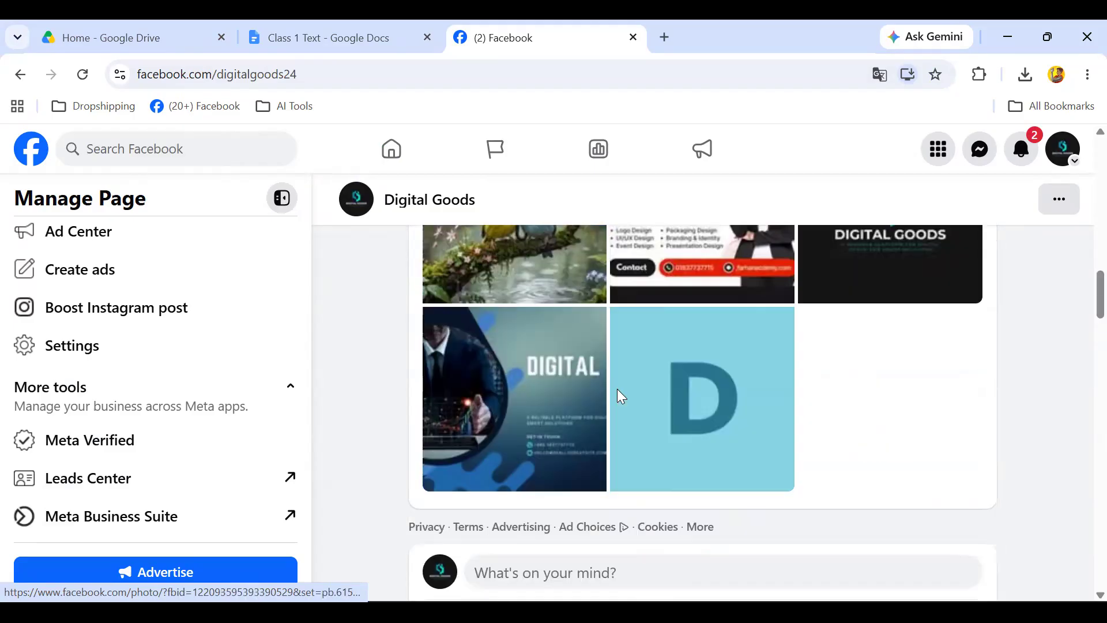
scroll(607, 397, "up", 5)
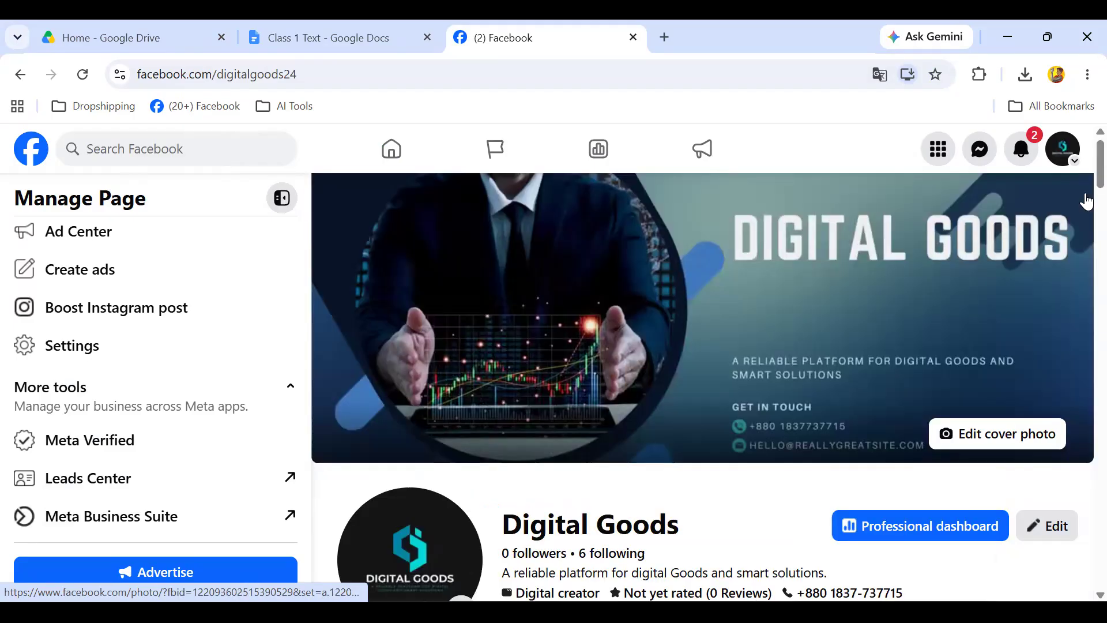
Switch to the Farhan Academy profile and go to the Posts section of its page.
left_click(1070, 156)
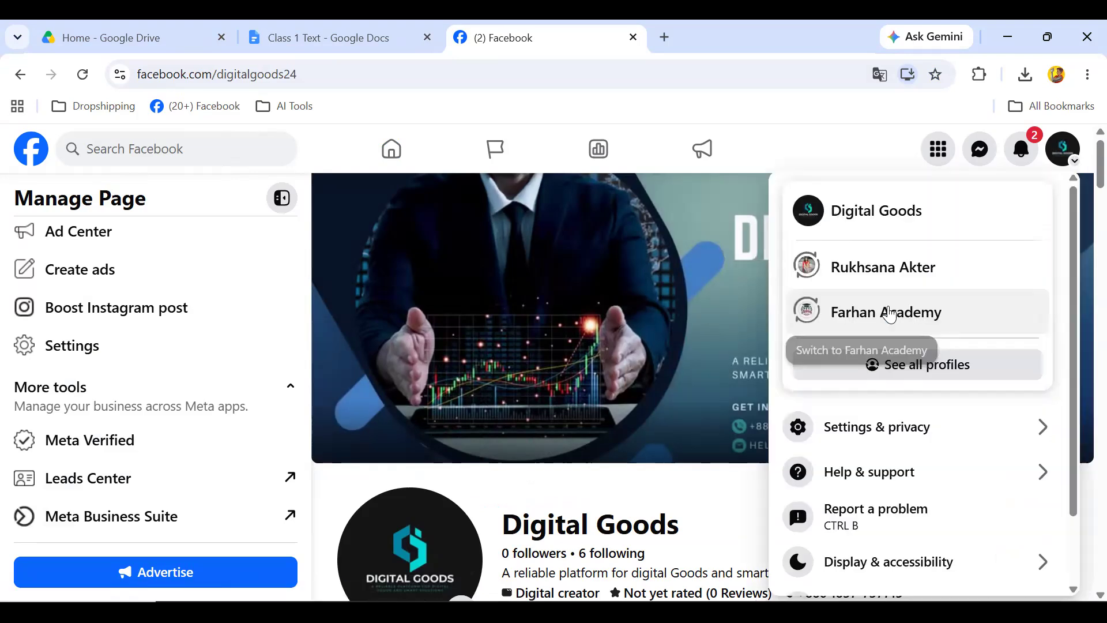
left_click(887, 313)
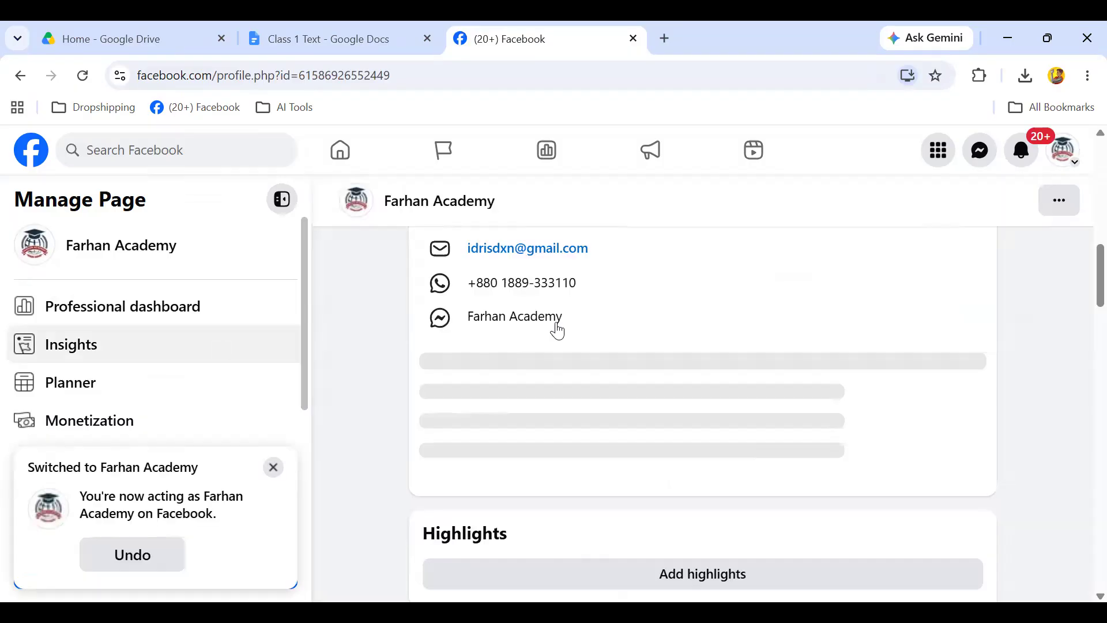
scroll(553, 328, "down", 10)
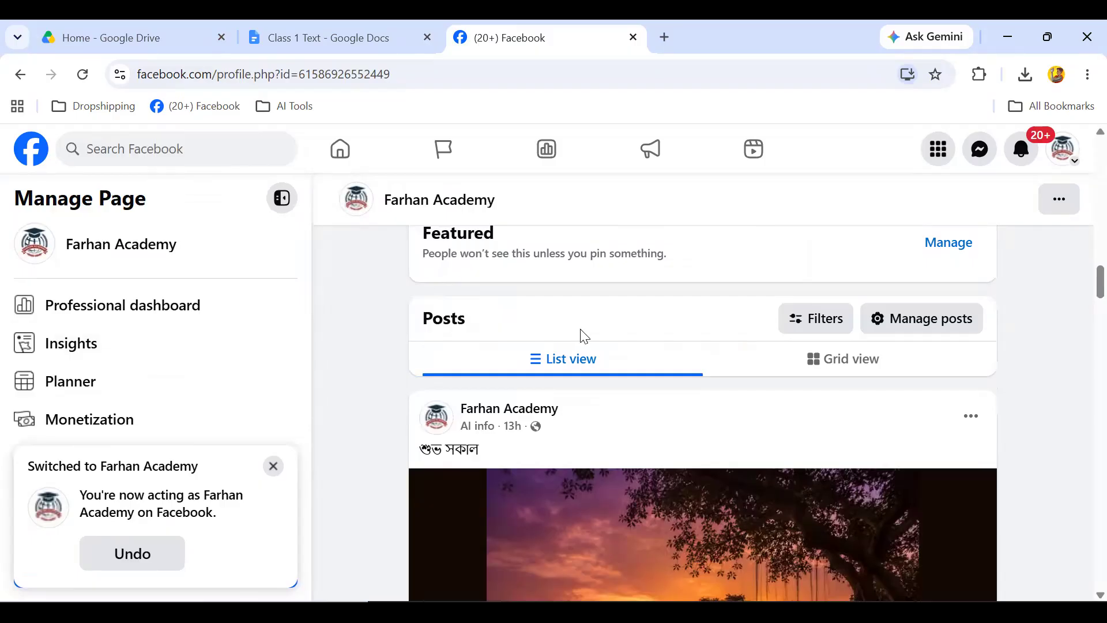
Browse the video posts and reels published in the Farhan Academy feed.
scroll(581, 335, "down", 10)
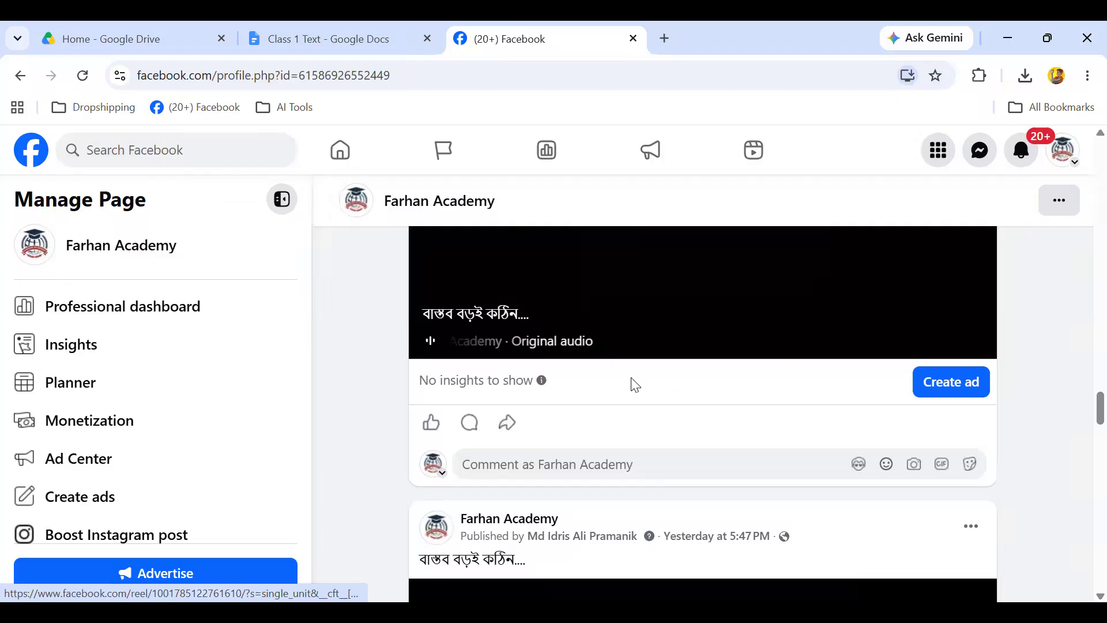
scroll(630, 383, "down", 10)
scroll(672, 312, "down", 10)
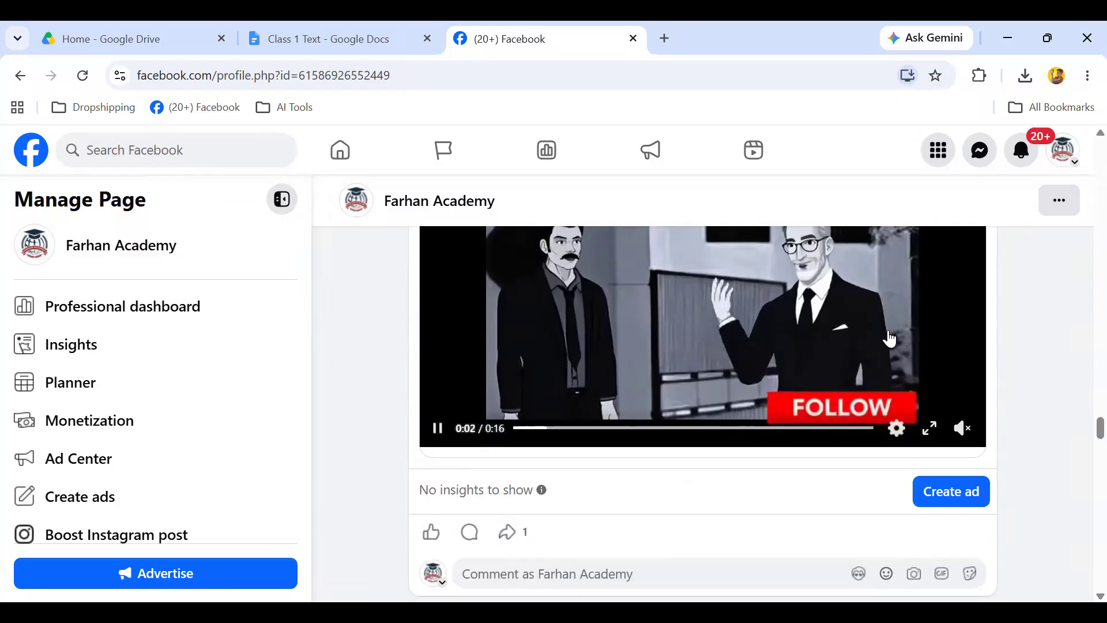
scroll(722, 381, "down", 5)
scroll(722, 383, "down", 5)
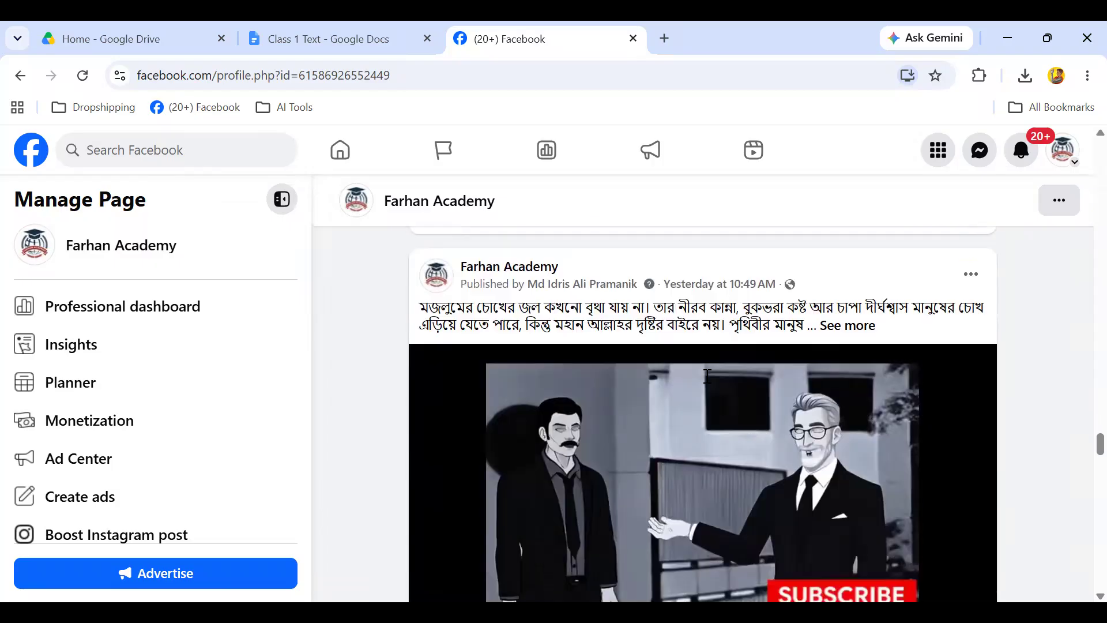
scroll(725, 392, "down", 4)
scroll(723, 395, "down", 3)
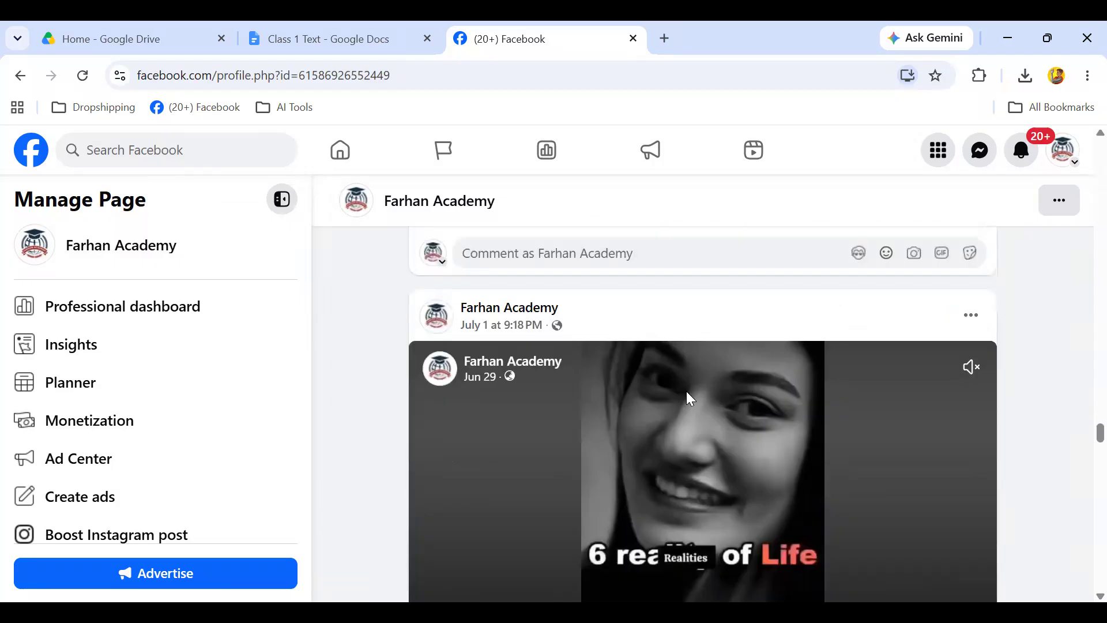
scroll(674, 398, "down", 7)
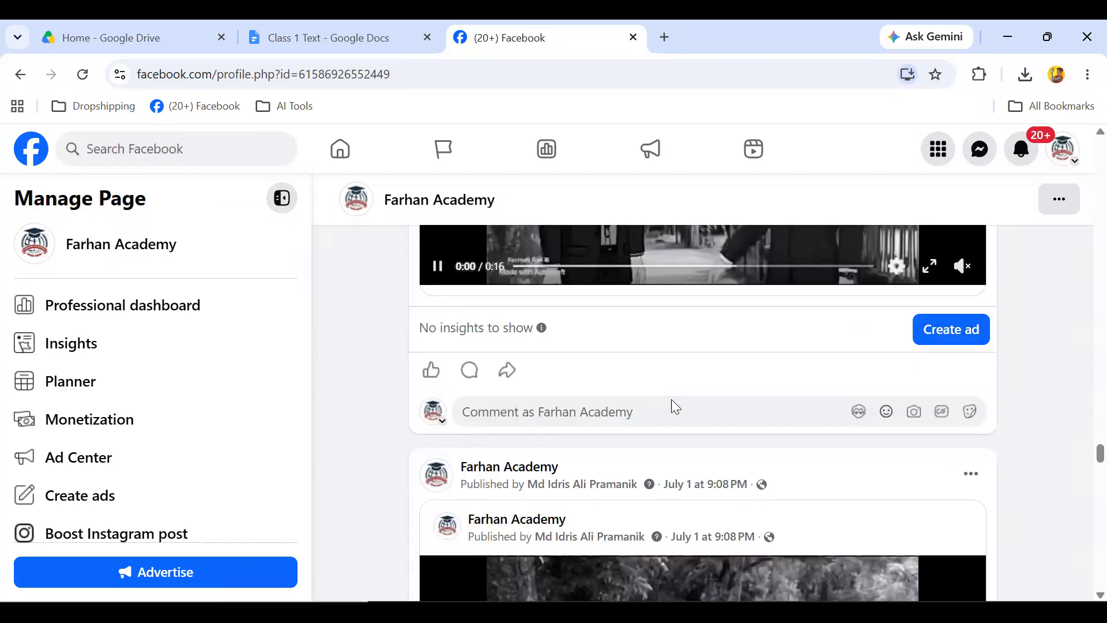
scroll(667, 398, "up", 4)
scroll(666, 395, "down", 5)
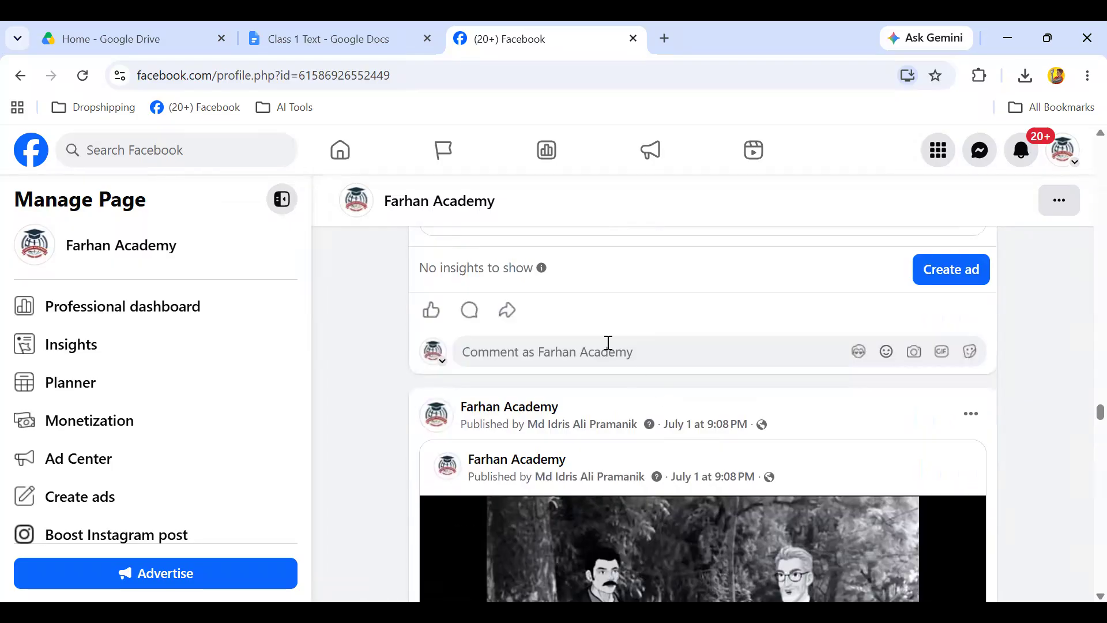
scroll(527, 235, "up", 3)
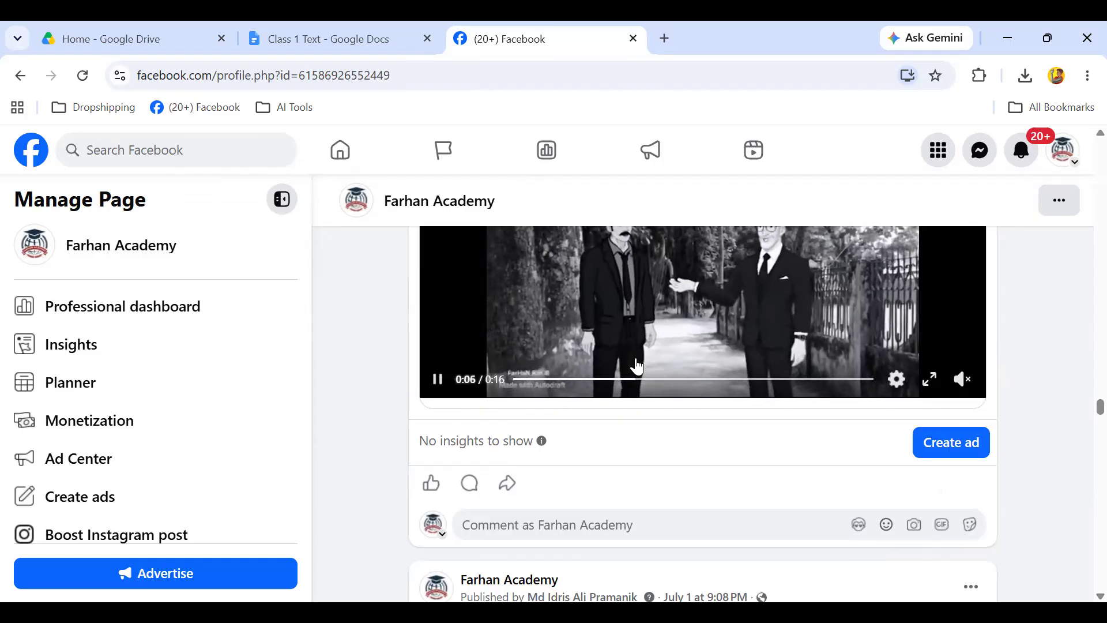
scroll(637, 365, "down", 2)
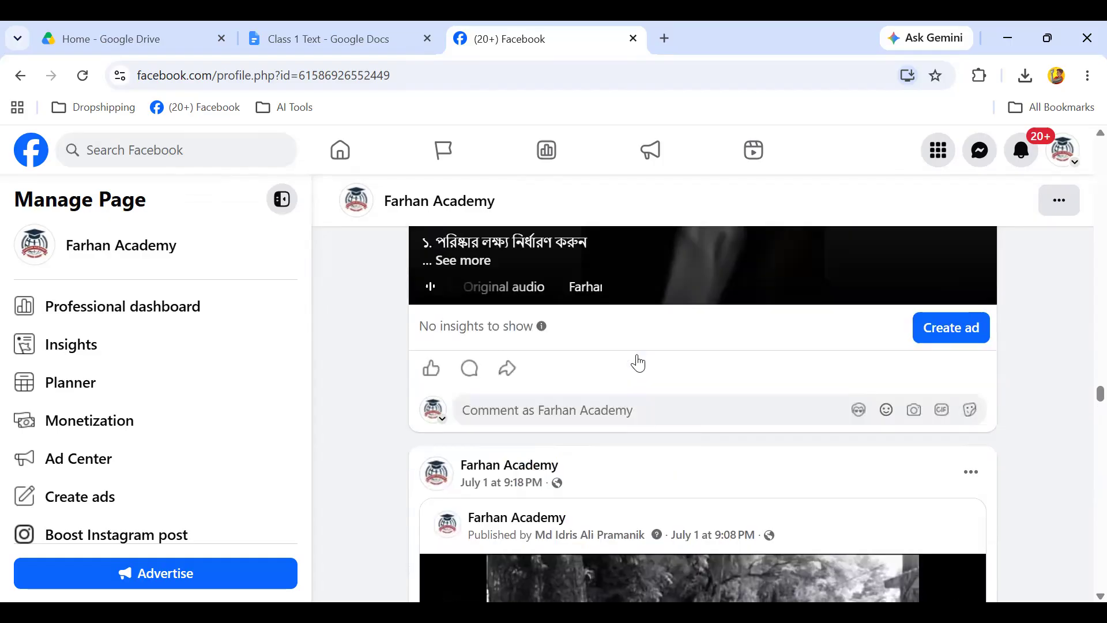
scroll(637, 363, "up", 6)
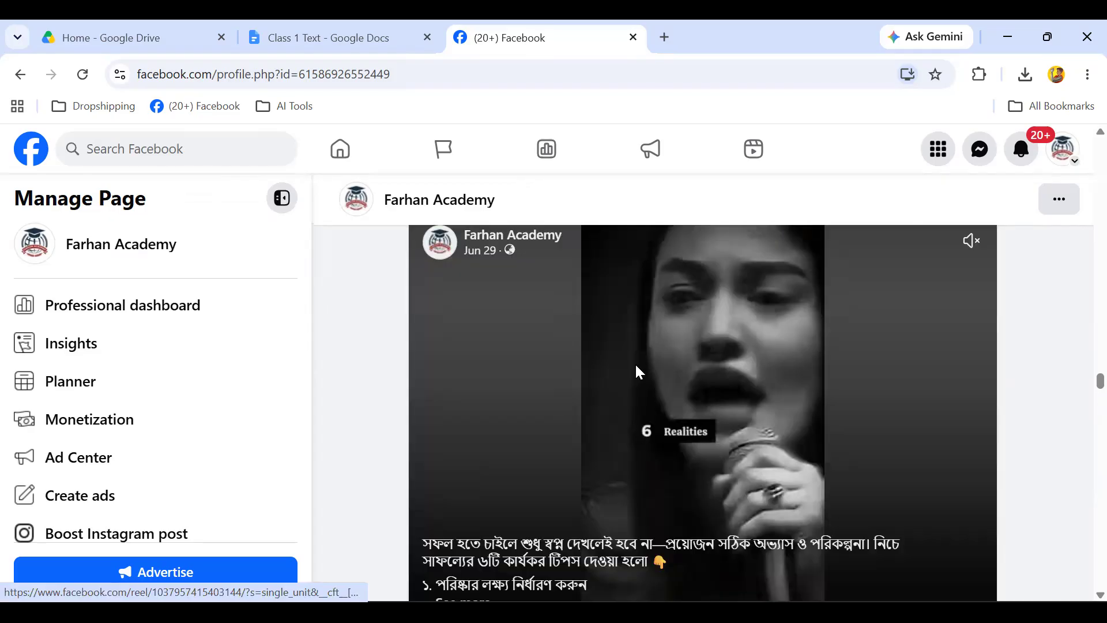
scroll(637, 371, "down", 5)
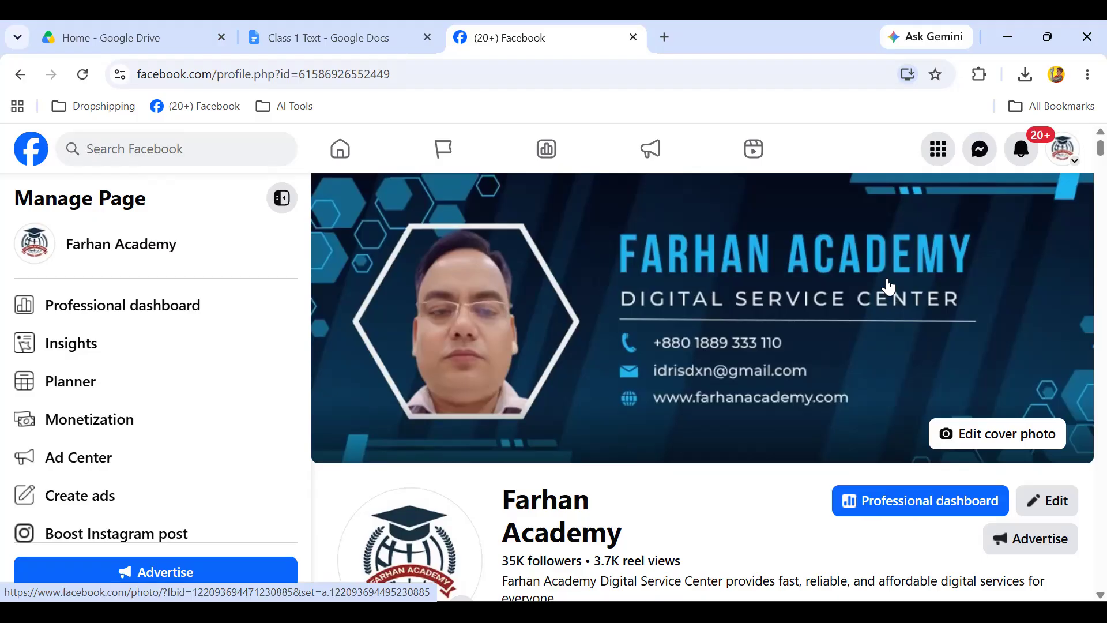
Examine the Farhan Academy page's details and photo grid, ending back at its cover photo.
scroll(695, 392, "down", 7)
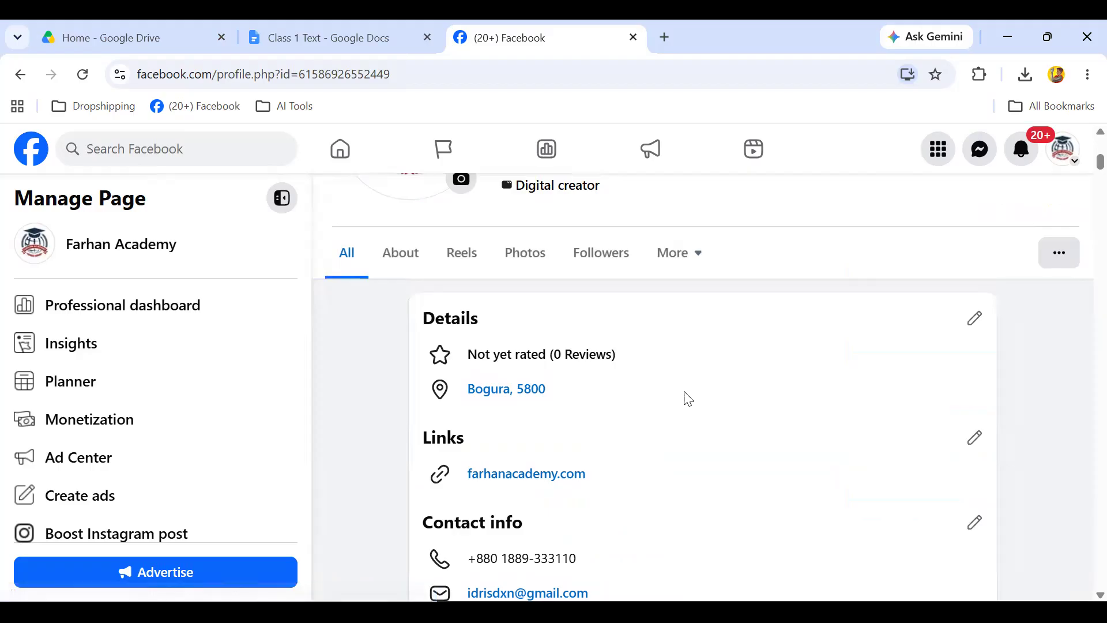
scroll(615, 409, "down", 10)
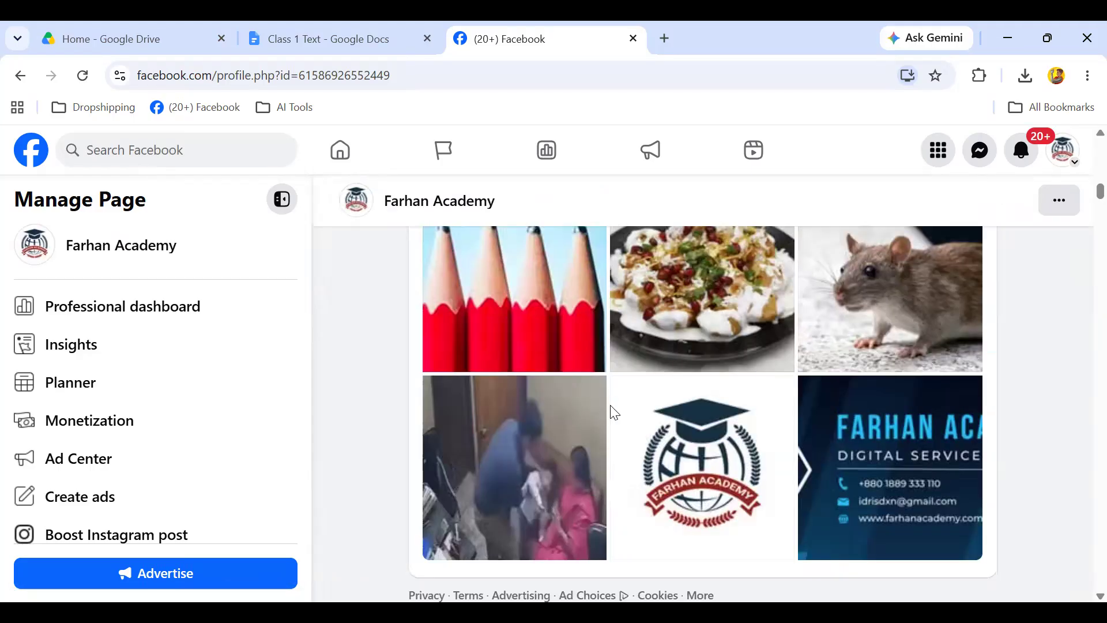
scroll(615, 407, "down", 5)
scroll(638, 395, "up", 8)
scroll(644, 393, "up", 5)
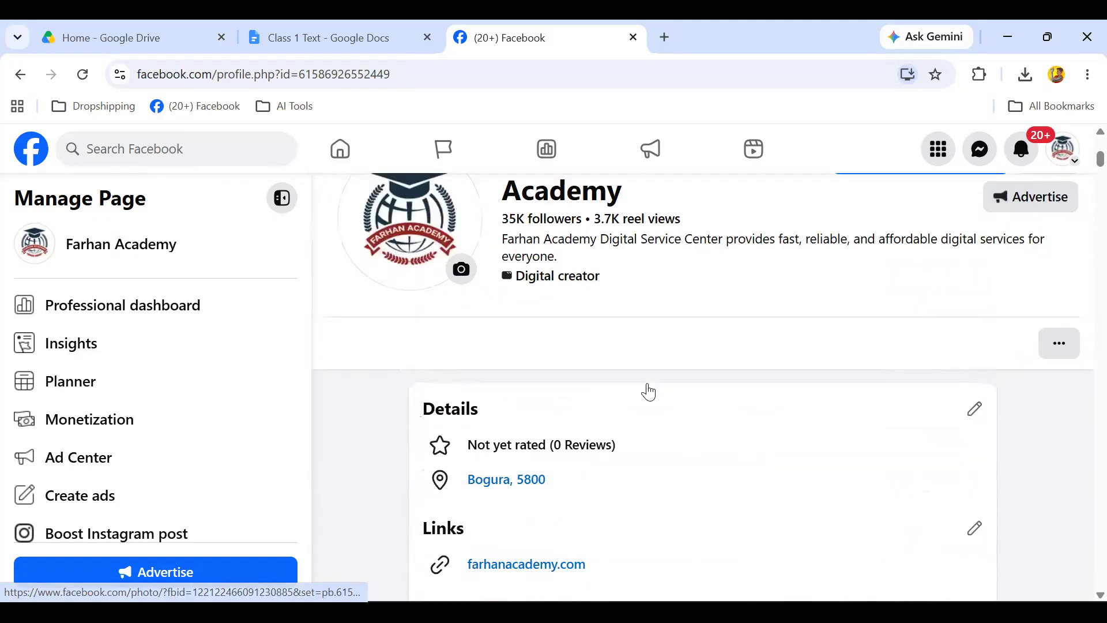
scroll(661, 375, "up", 5)
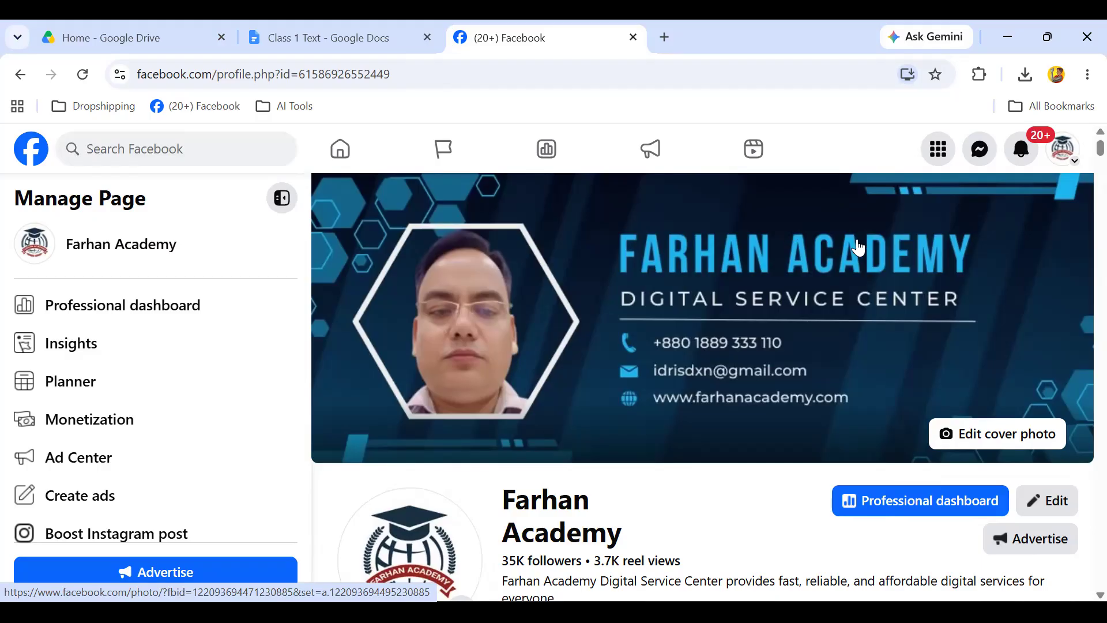
Read the Farhan Academy page's intro, details, links and contact info sections.
scroll(674, 468, "down", 3)
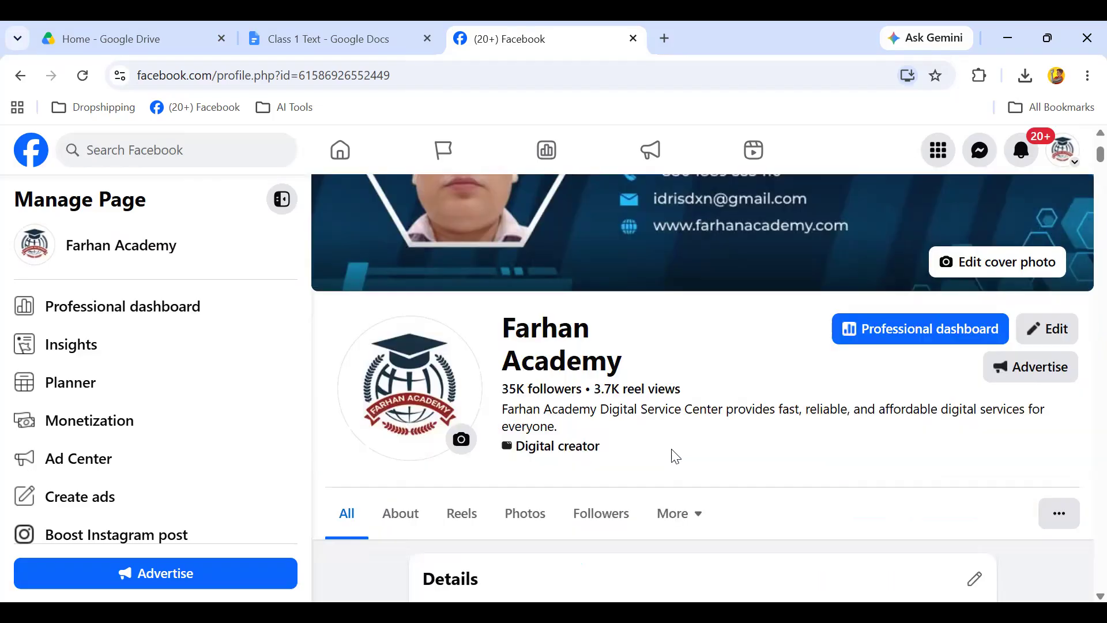
scroll(755, 461, "down", 3)
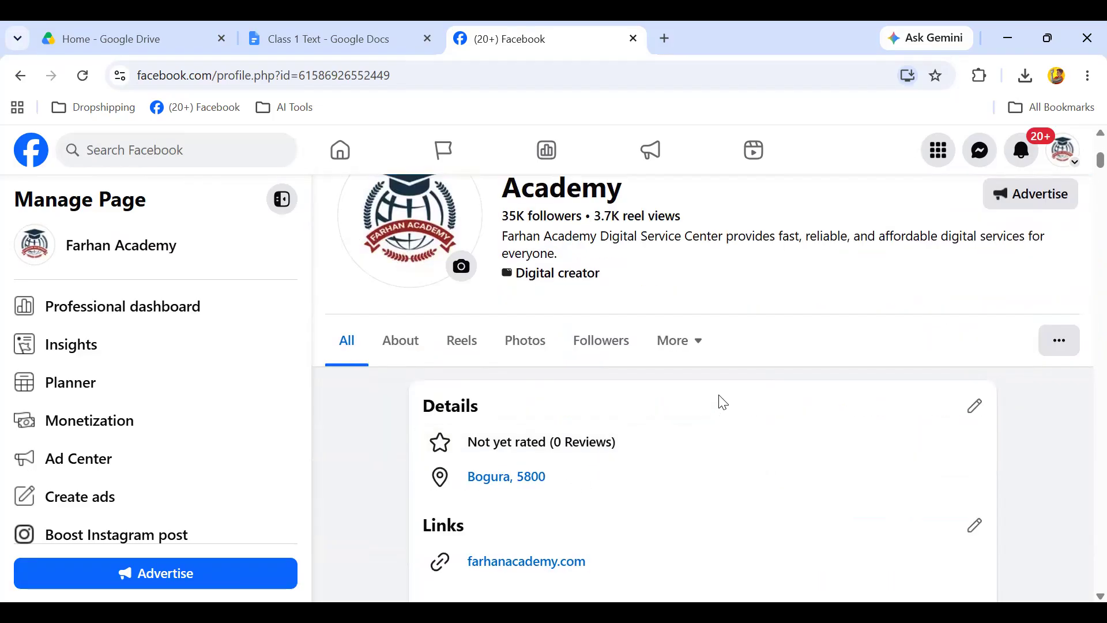
scroll(717, 401, "down", 4)
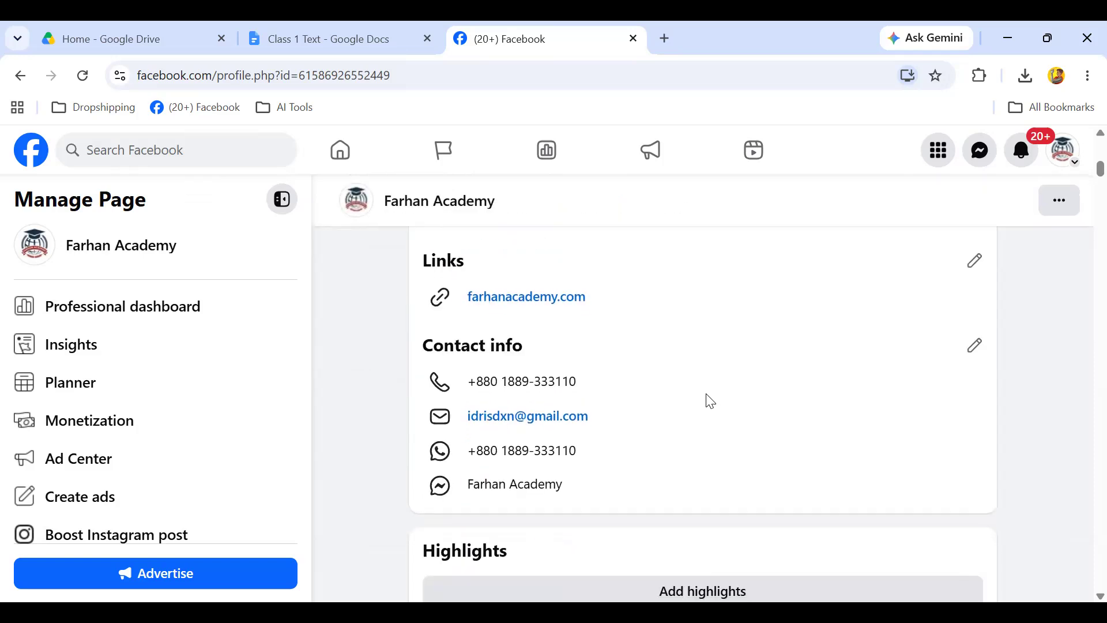
scroll(706, 402, "down", 3)
scroll(699, 402, "up", 8)
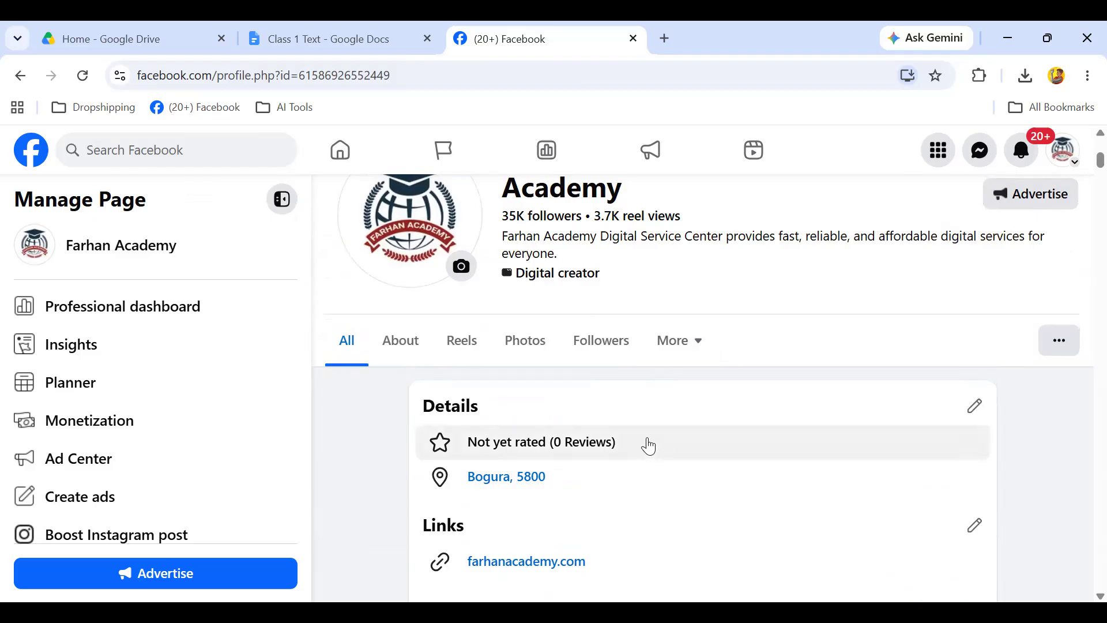
scroll(658, 432, "down", 1)
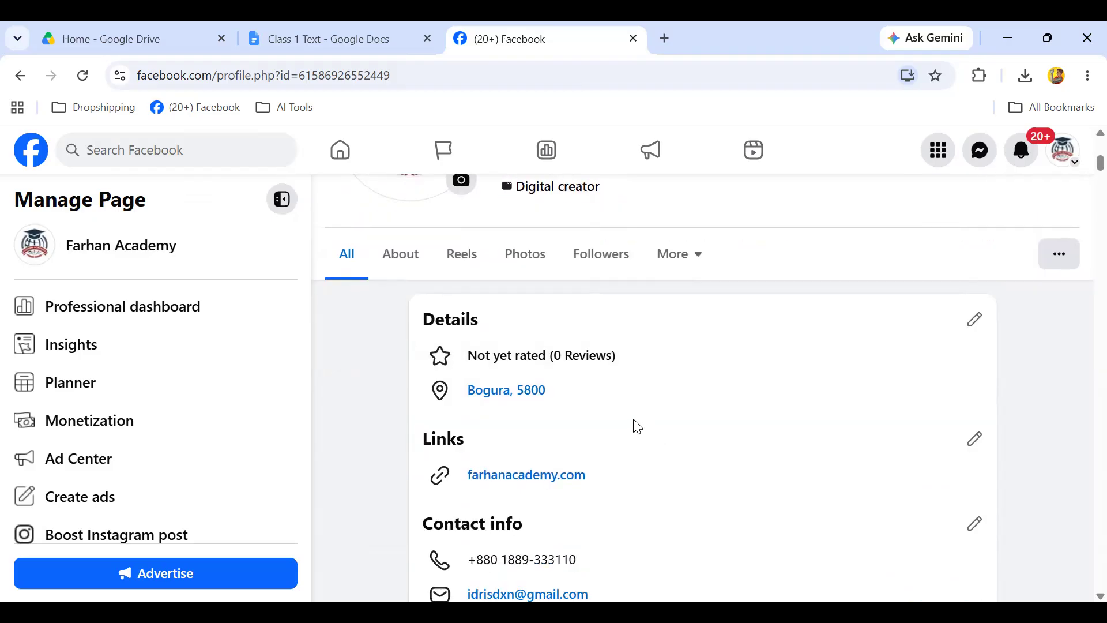
Switch to the Class 1 Text document and review the gmail ID, NID and Skype list and the CPA network signup links.
left_click(388, 39)
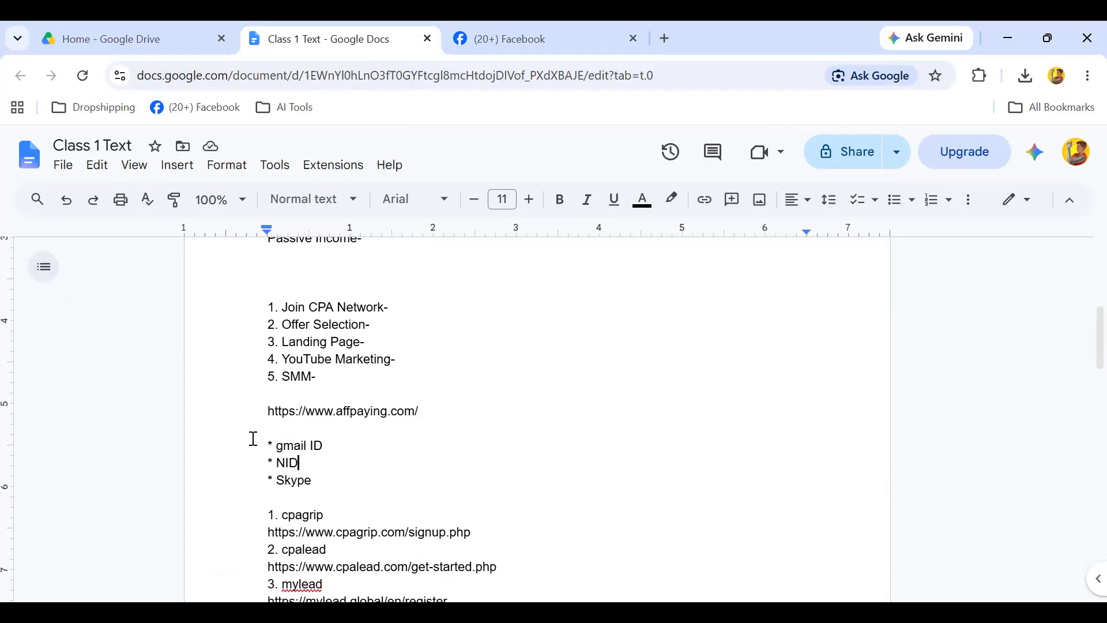
left_click_drag(253, 438, 435, 484)
left_click(441, 453)
scroll(669, 547, "down", 3)
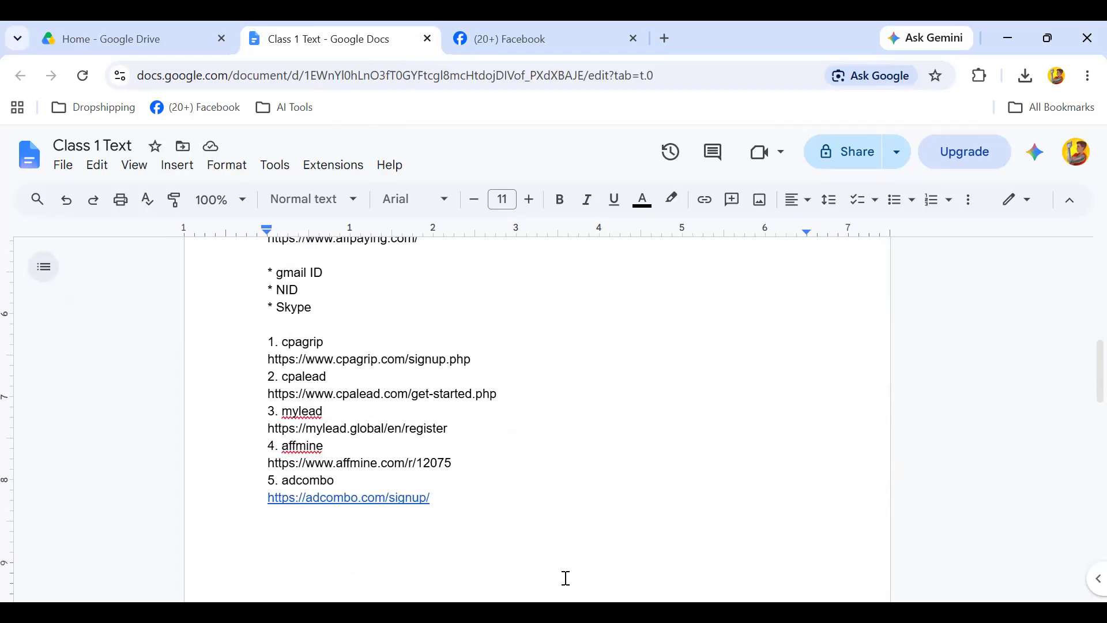